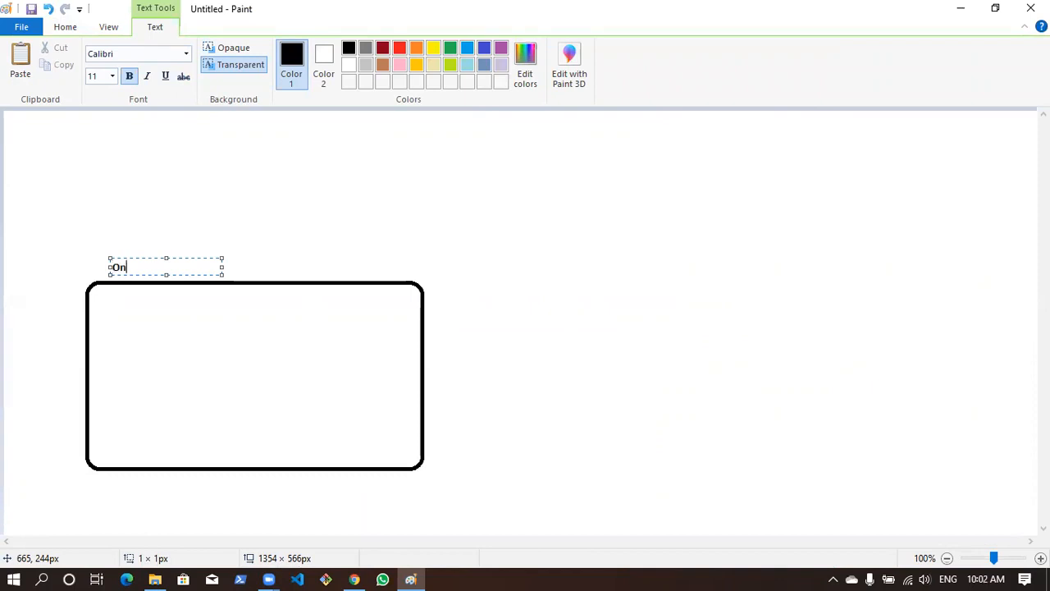
Complete the bold black label "Onprem-VM" above the black rounded rectangle
text(m-VM)
click(373, 220)
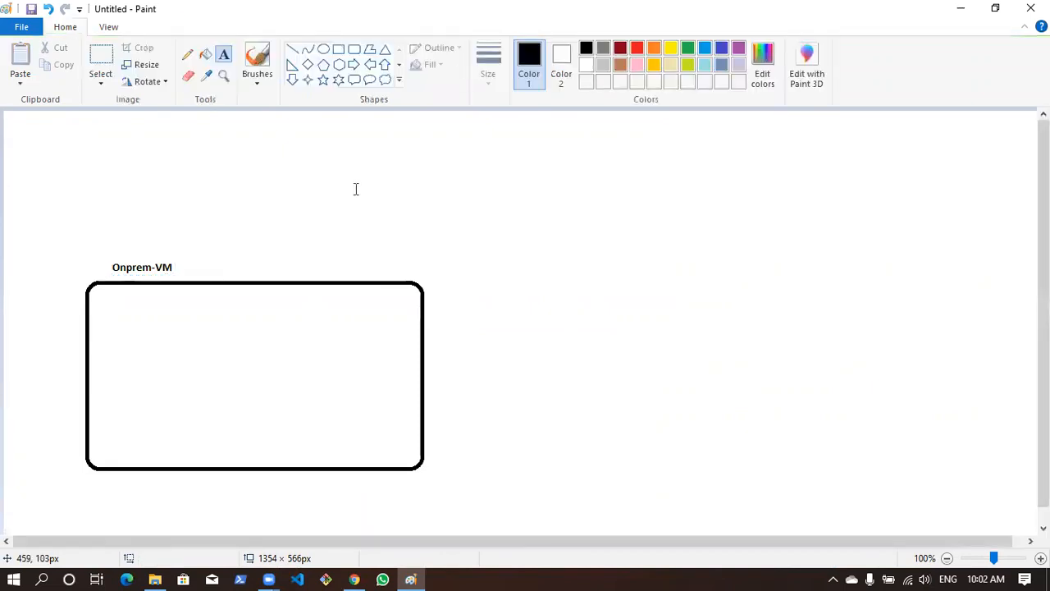
Draw a purple rounded rectangle about 328 × 163 px inside the Onprem-VM box and stretch its top edge slightly upward
click(351, 55)
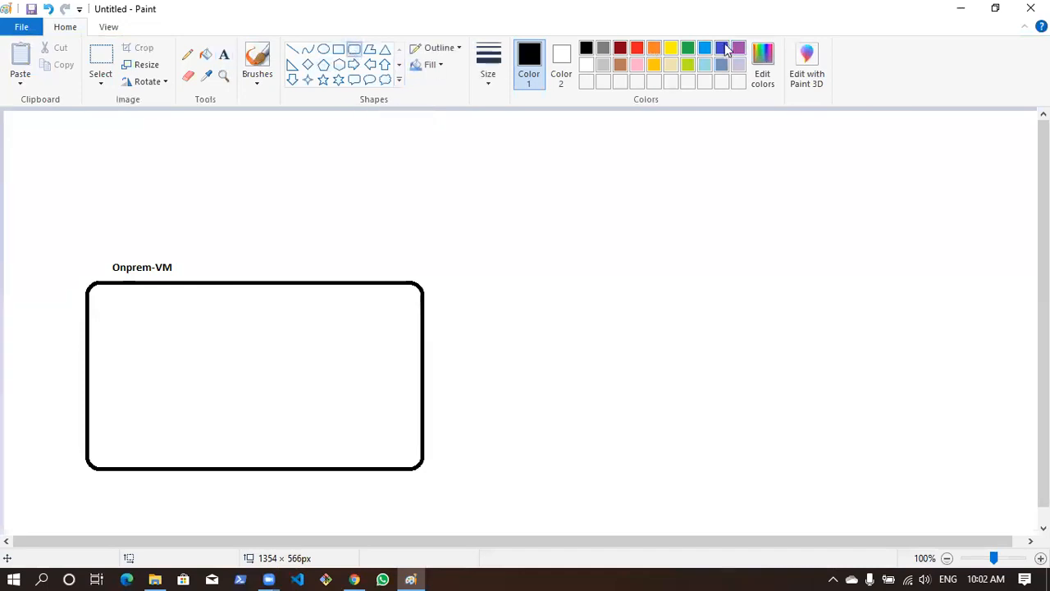
click(738, 48)
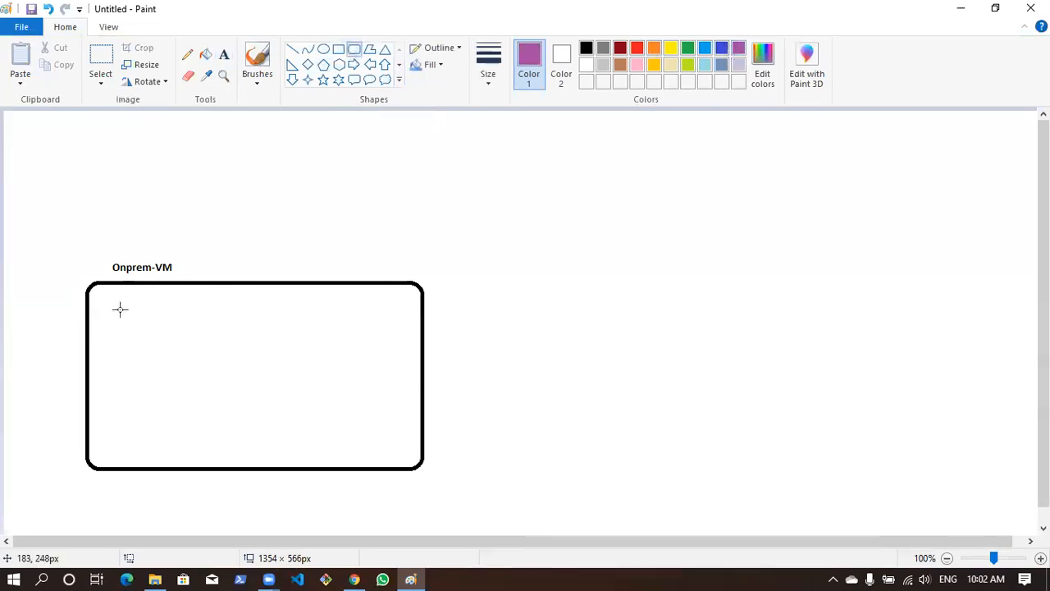
drag(132, 323, 385, 447)
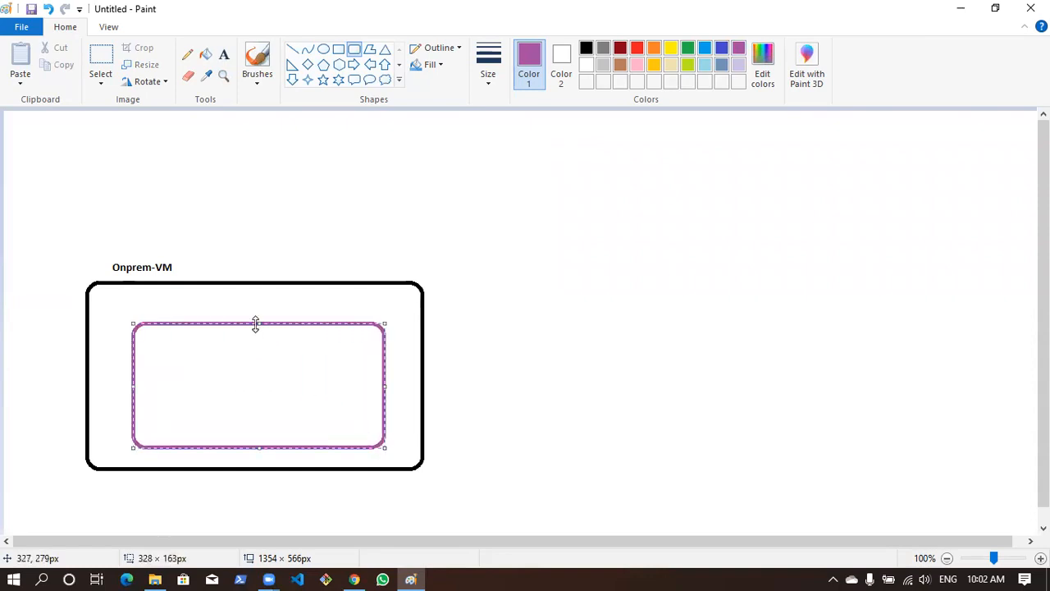
drag(257, 322, 250, 313)
click(542, 303)
Label the purple rectangle "ADDS (Active directory domain services)" in purple just above it, widening the text box so it fits one line
click(224, 54)
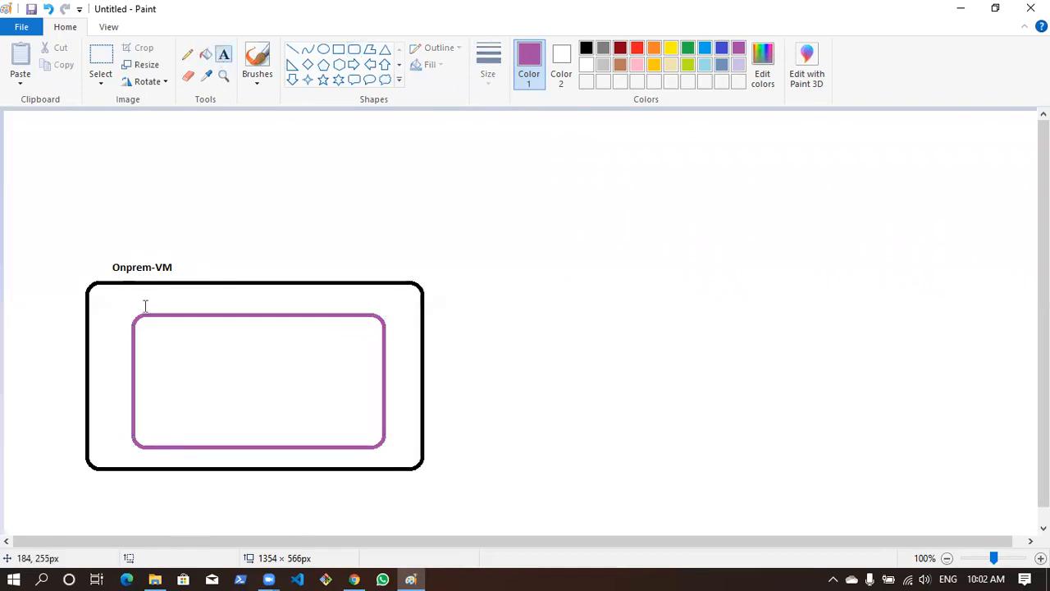
click(144, 300)
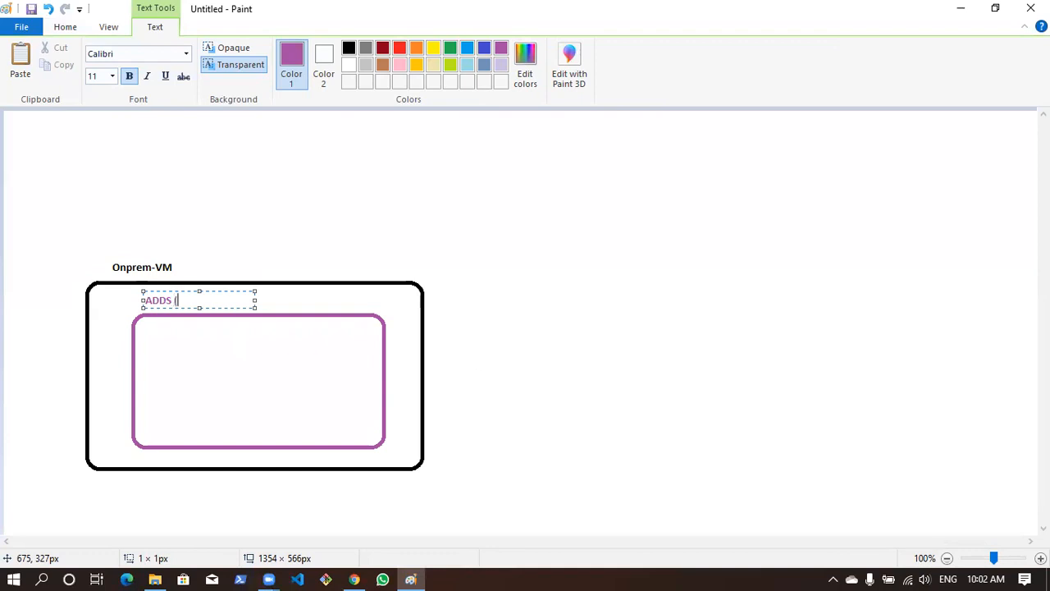
text(ADDS (Active directory domain servi)
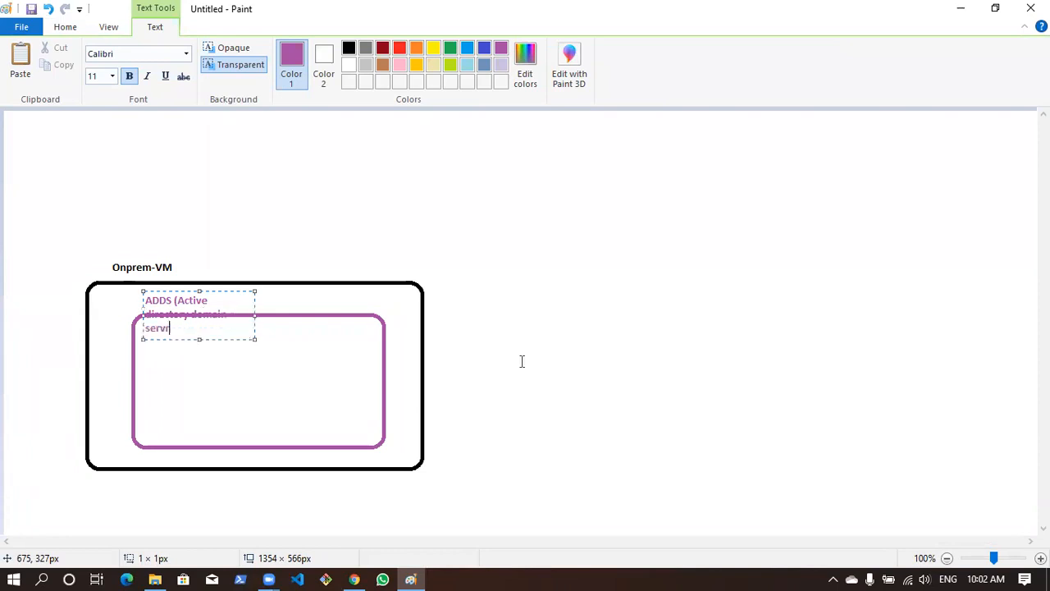
key(BackSpace)
key(BackSpace)
text(vic)
drag(254, 316, 382, 317)
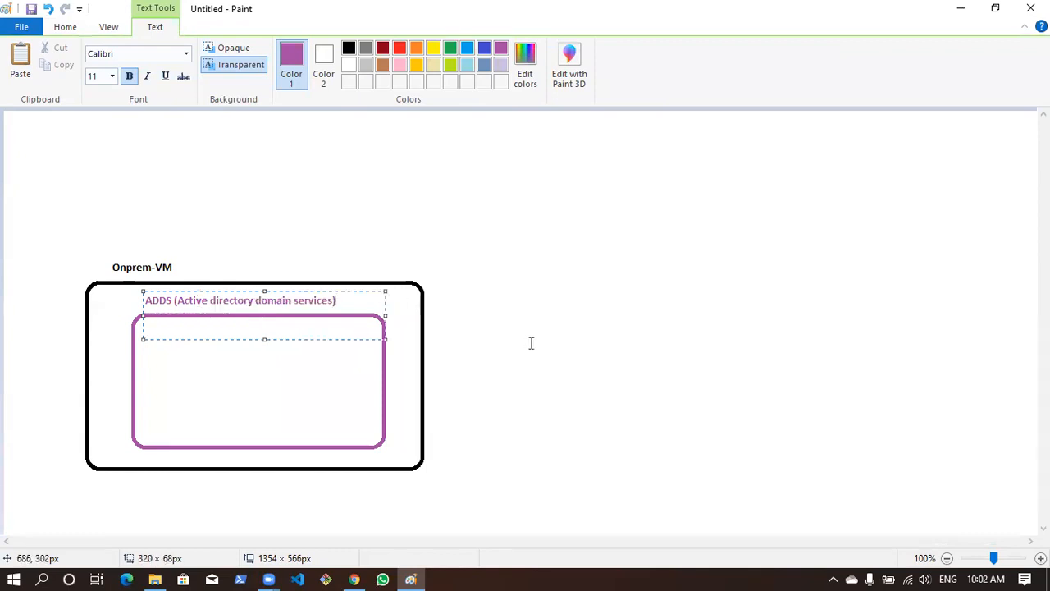
click(530, 342)
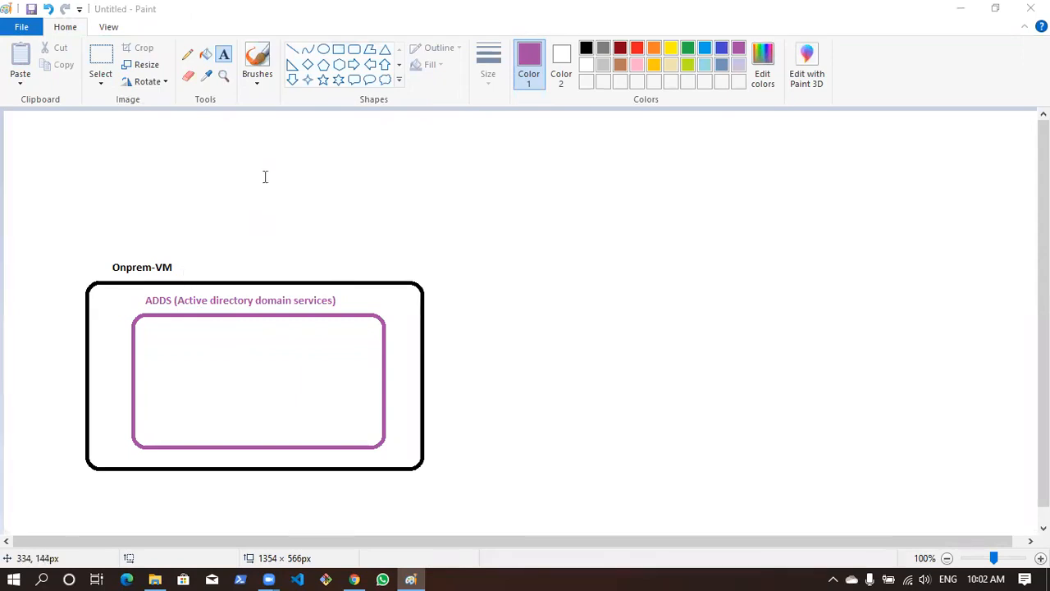
Add indigo text inside the ADDS rectangle listing User1 and User2 on separate lines
click(223, 54)
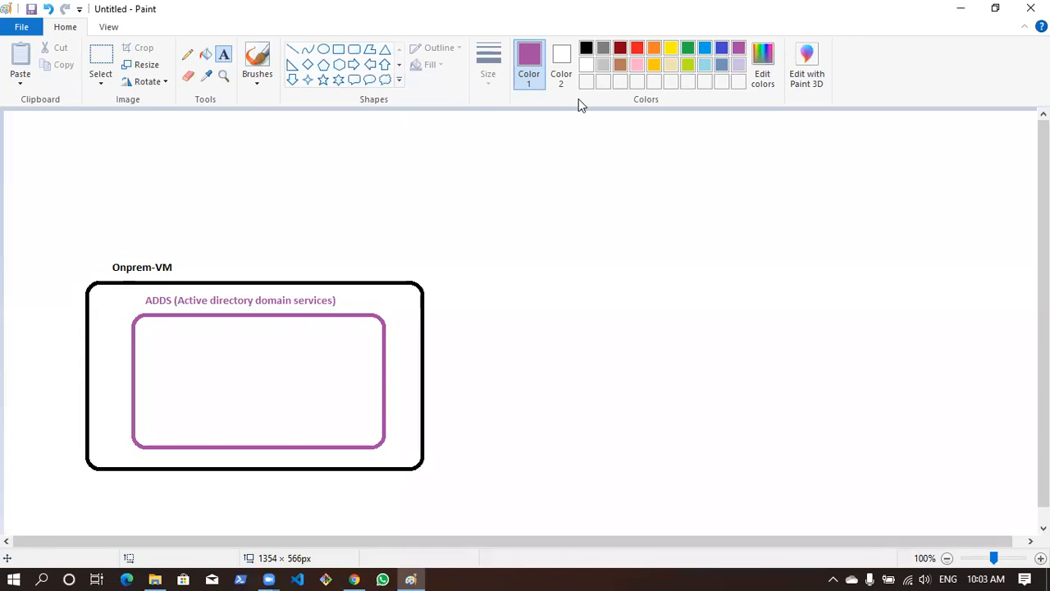
click(721, 49)
click(156, 333)
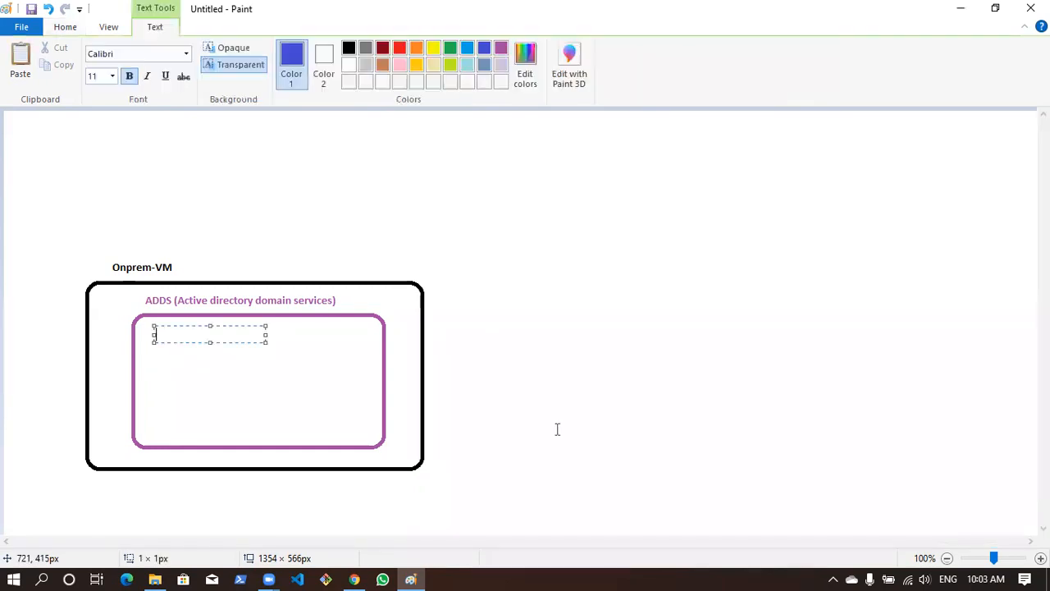
text(User1)
key(Return)
text(User2)
key(Return)
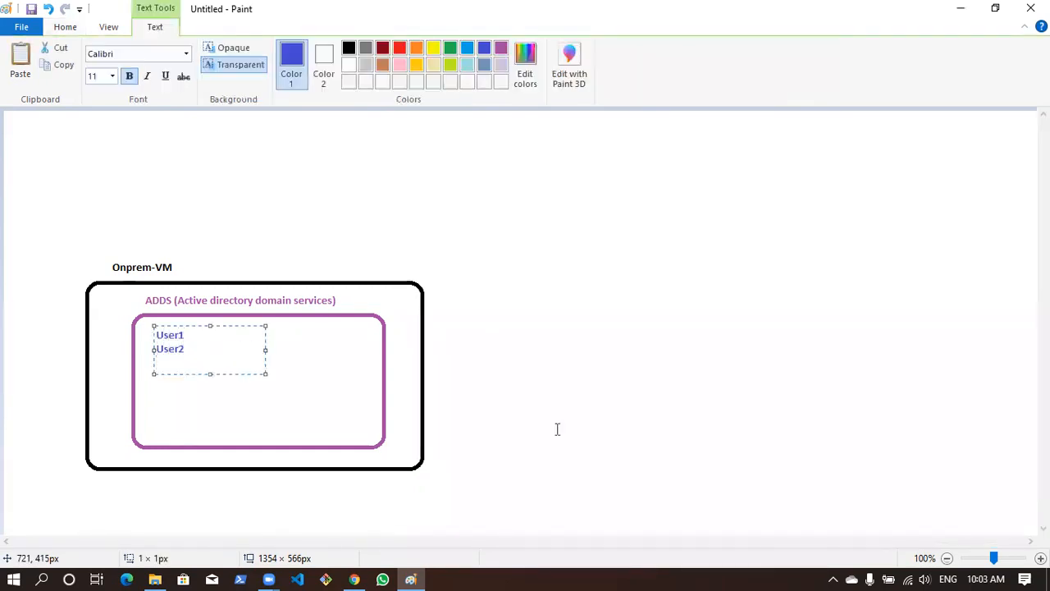
Replace the user list with Testuser1, Testuser2, Testuser3 and Testuser4 on separate lines
key(BackSpace)
key(BackSpace)
key(BackSpace)
text(Testuser1)
key(Return)
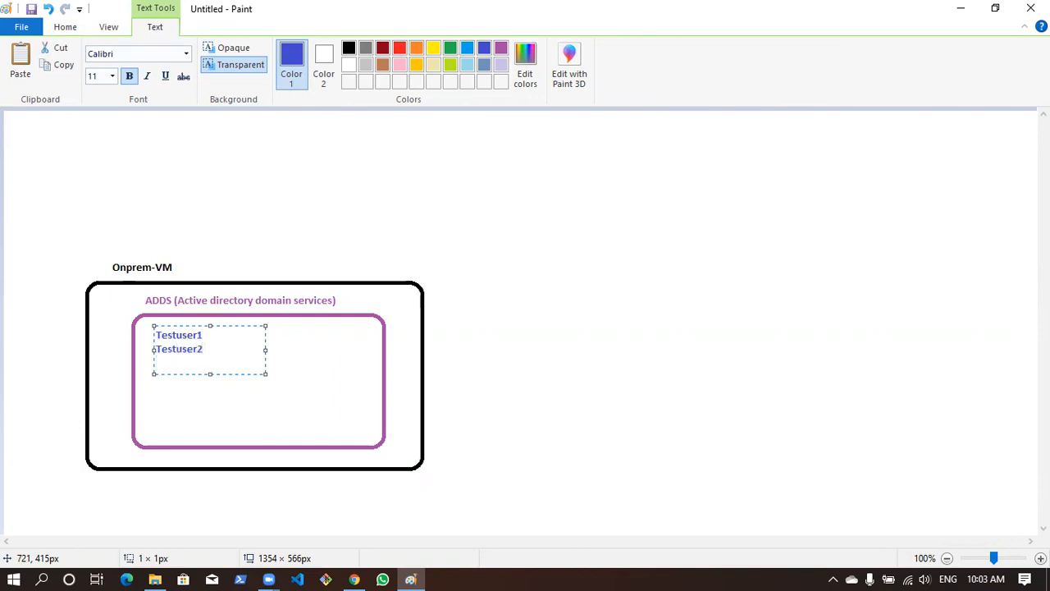
text(tuser3)
key(Return)
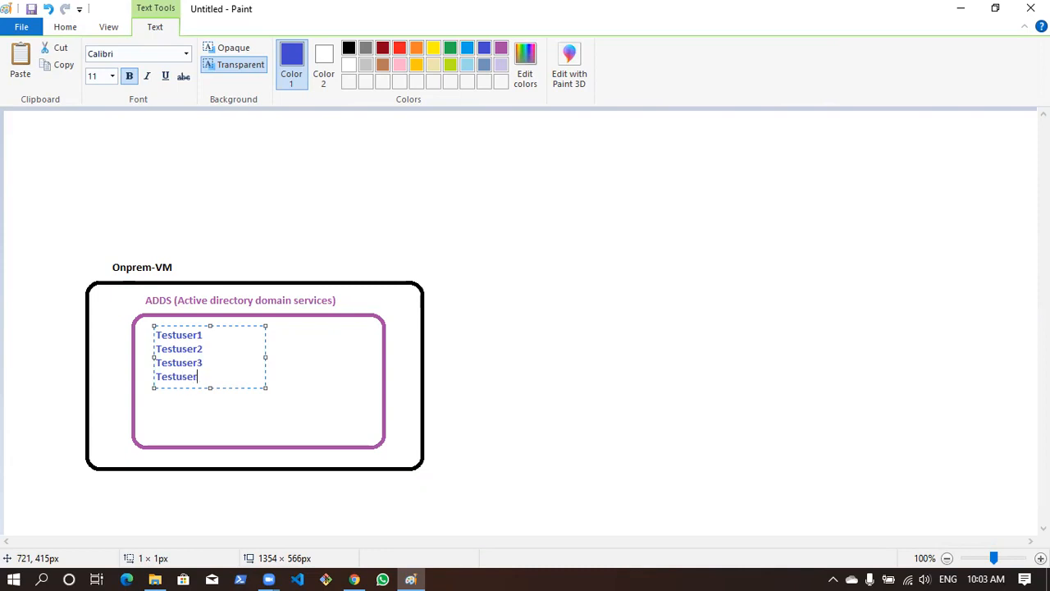
text(Testuser4)
key(Return)
click(494, 403)
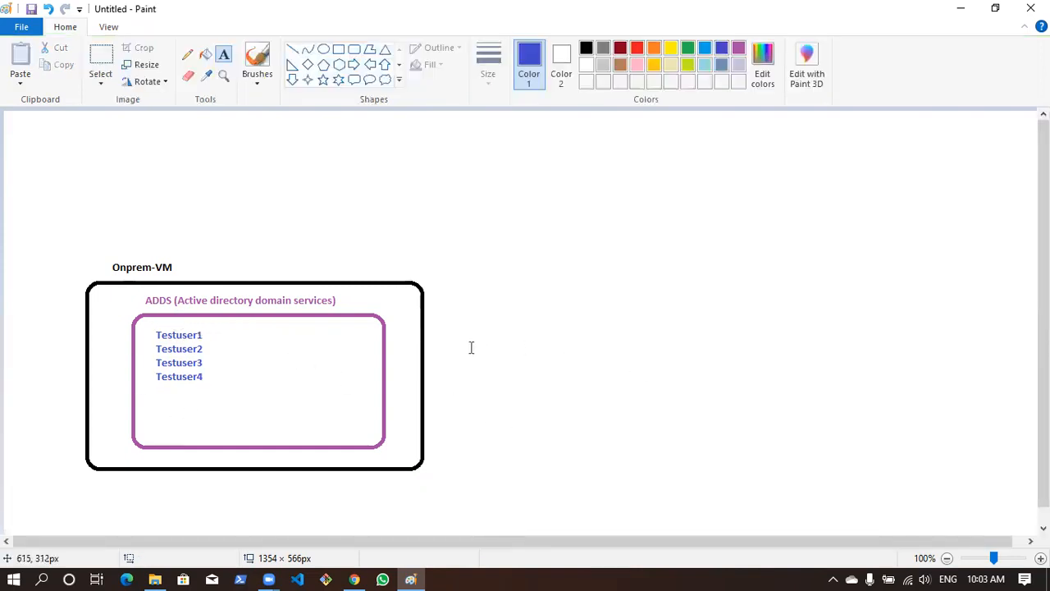
Draw a black cloud callout about 440 × 374 px to the right of the Onprem-VM box
click(586, 49)
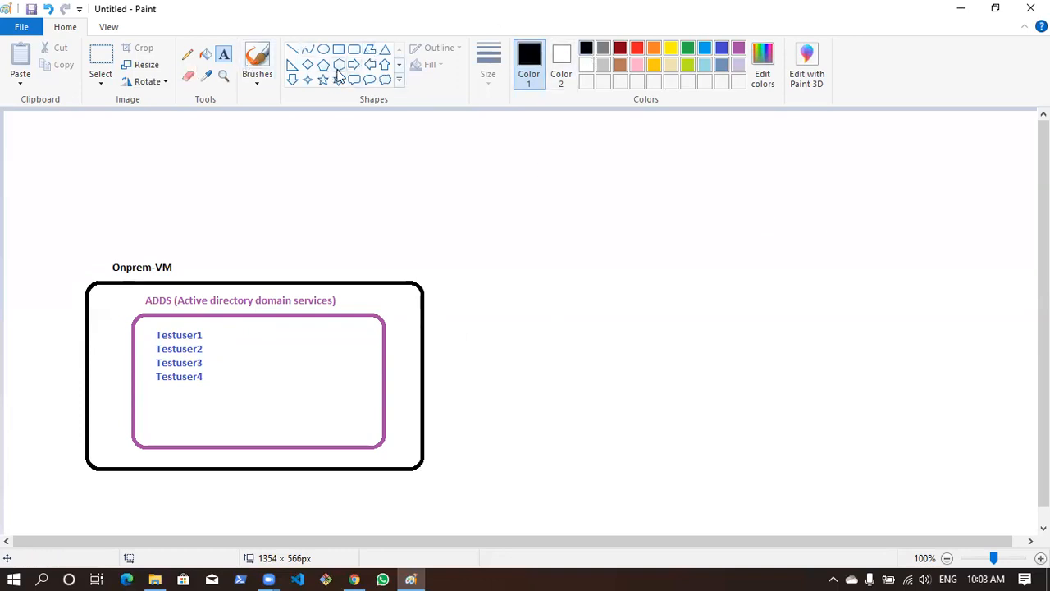
click(384, 80)
drag(664, 291, 989, 535)
drag(915, 441, 873, 308)
drag(674, 404, 662, 440)
drag(857, 317, 874, 318)
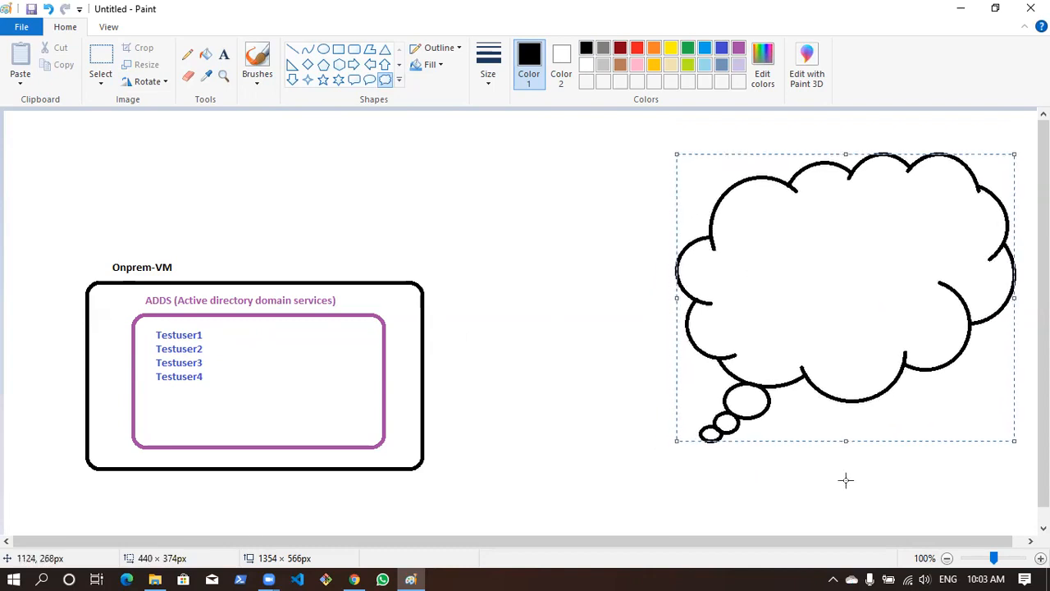
Label the cloud "AAD (Azure Active directory)" in black near its upper part, widening the text box so it fits one line
click(222, 55)
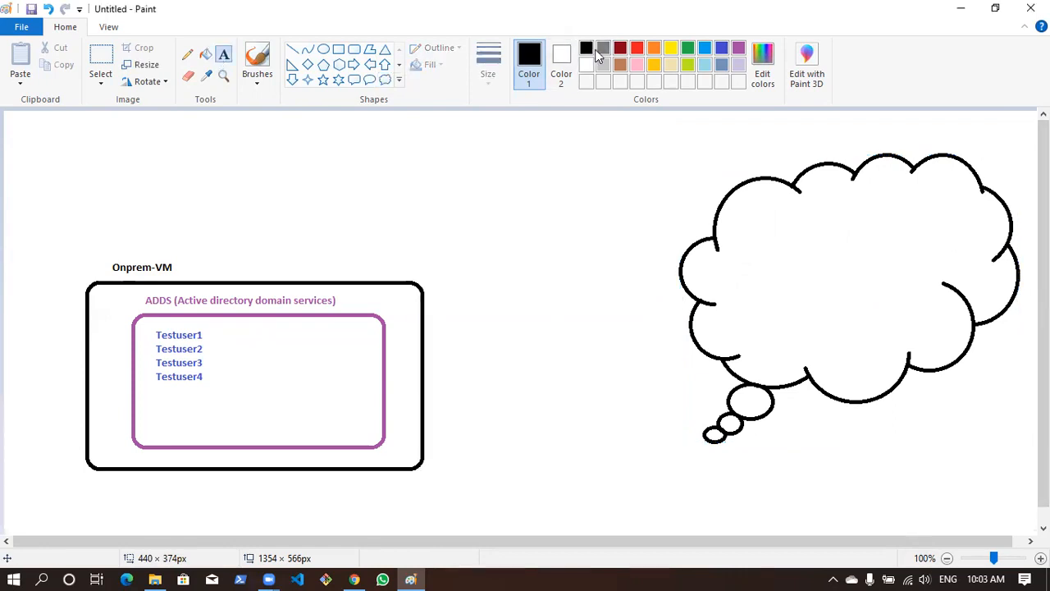
click(756, 212)
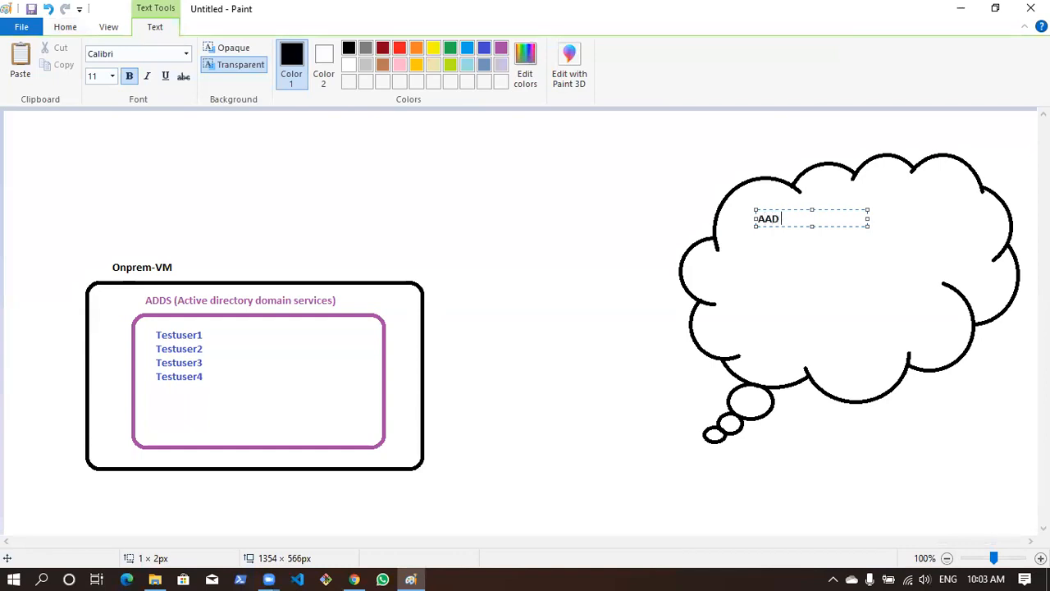
text(AAD (Azure Active direc)
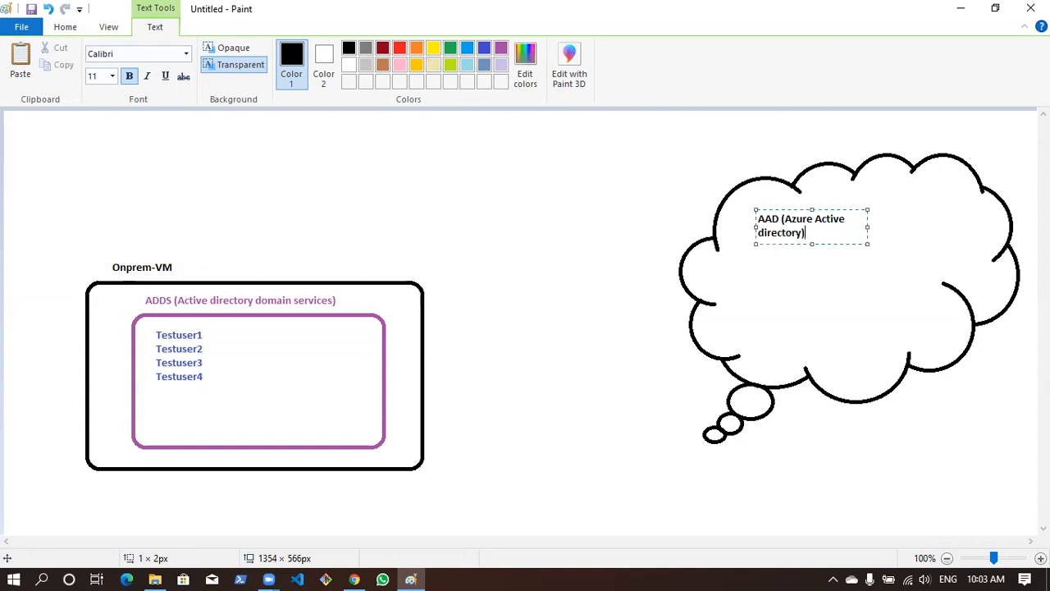
text(tory))
drag(867, 227, 965, 228)
click(533, 343)
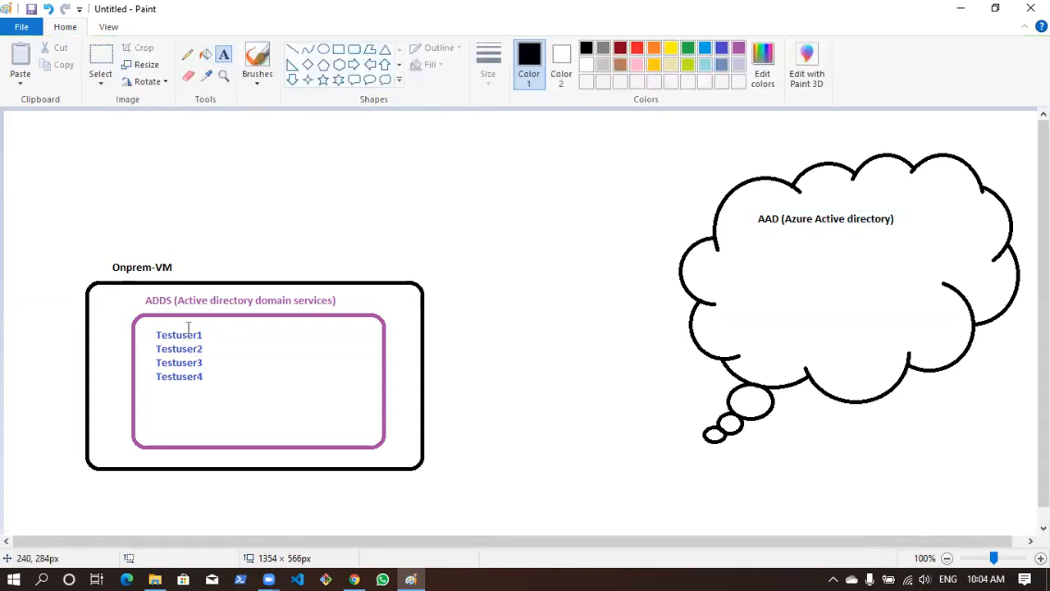
Draw a red straight line connecting the ADDS rectangle to the cloud's near edge
click(292, 49)
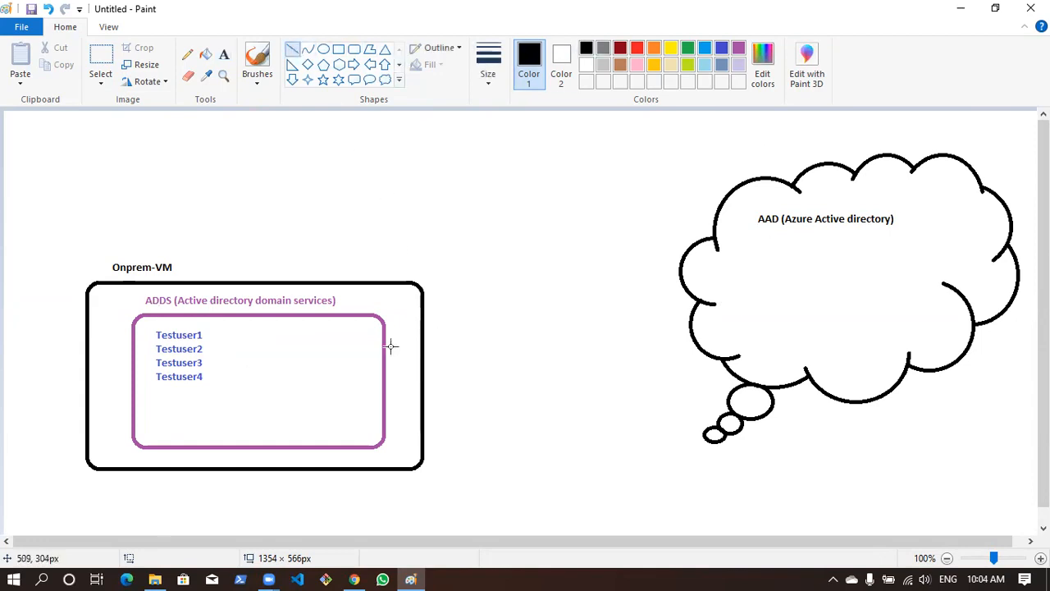
mouse_move(385, 346)
mouse_down()
mouse_move(533, 298)
mouse_move(679, 278)
mouse_up()
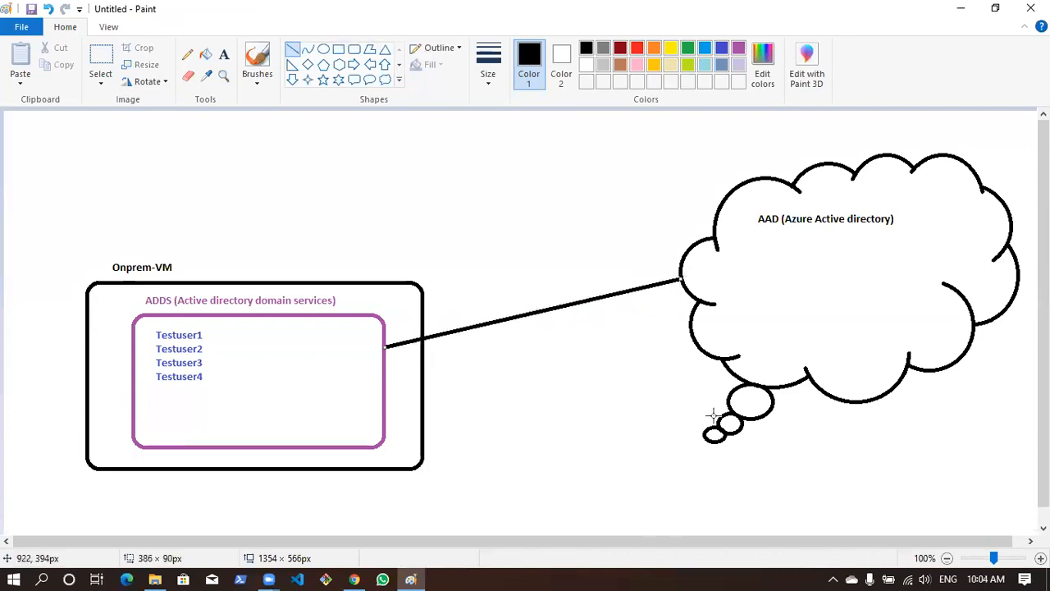
click(637, 51)
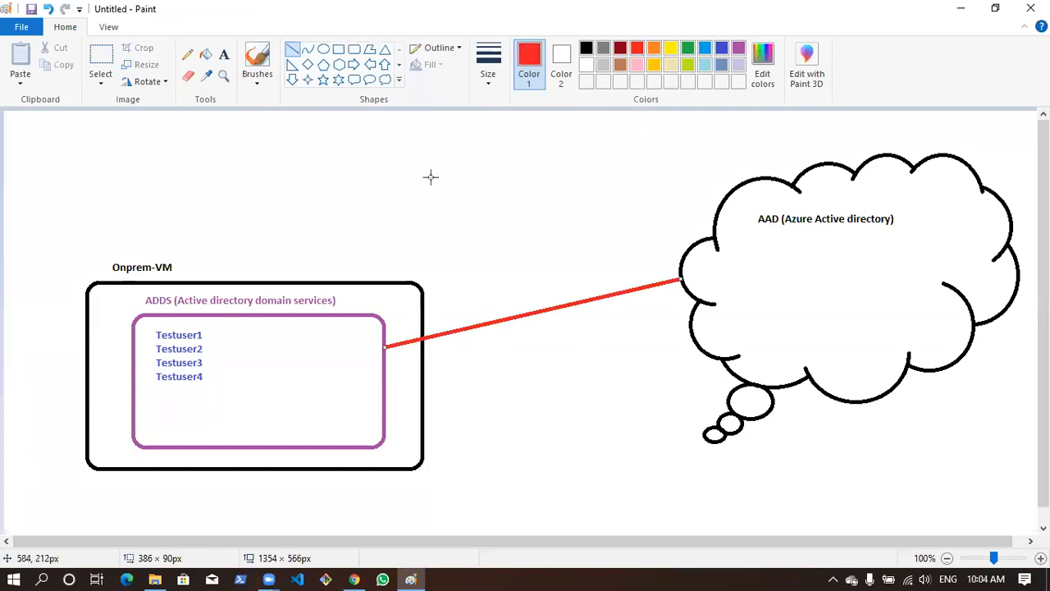
Add the red label "ADConnect" above the line between the ADDS rectangle and the cloud
click(223, 55)
click(464, 285)
text(AD)
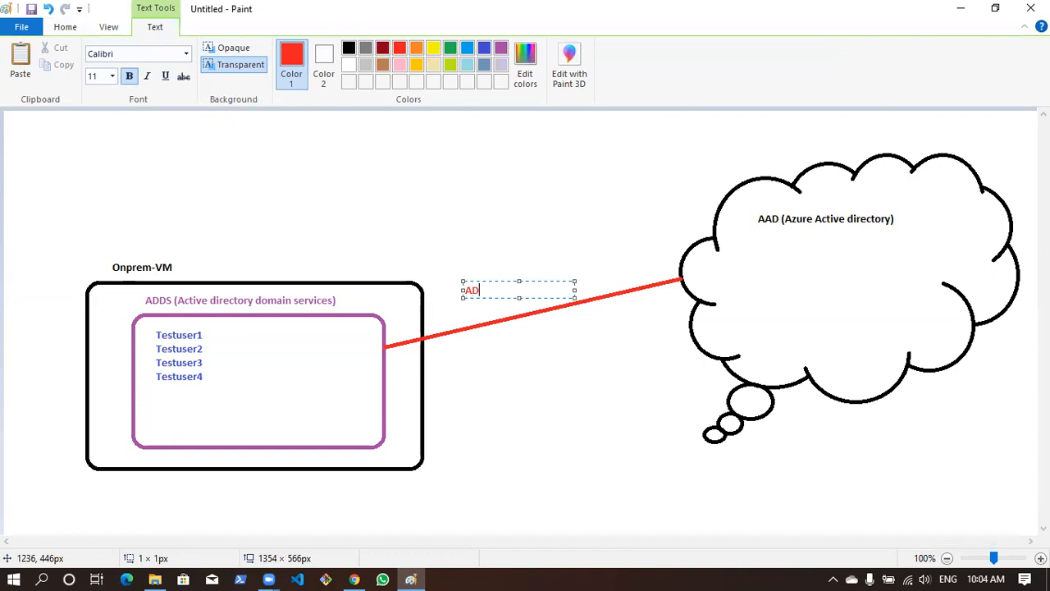
text(Connect)
click(490, 362)
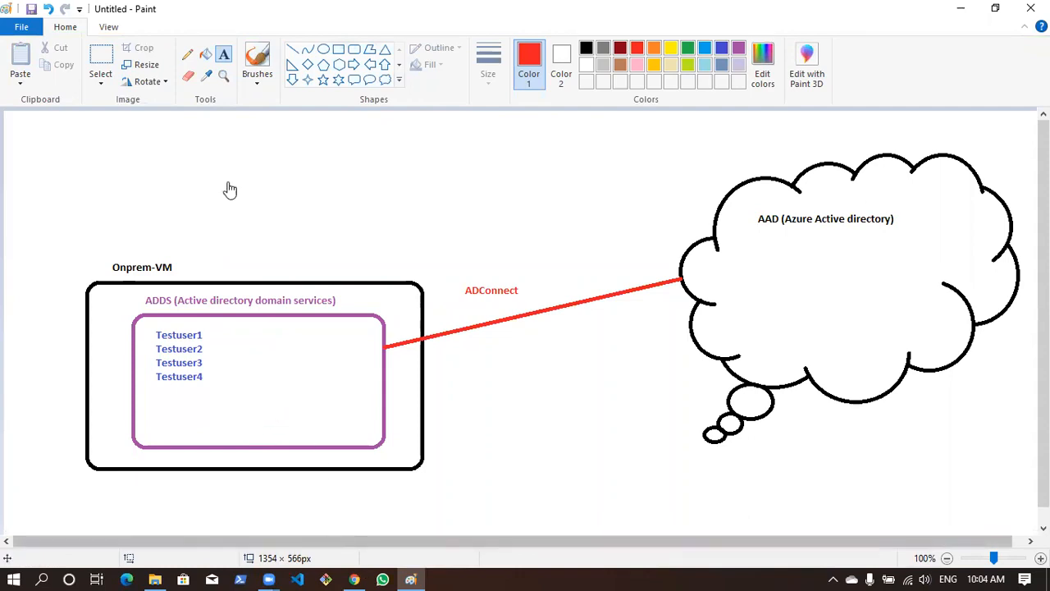
Switch to the Azure portal in Chrome and copy the public IP address of the vm-adds virtual machine
key(alt+Tab)
drag(94, 154, 197, 131)
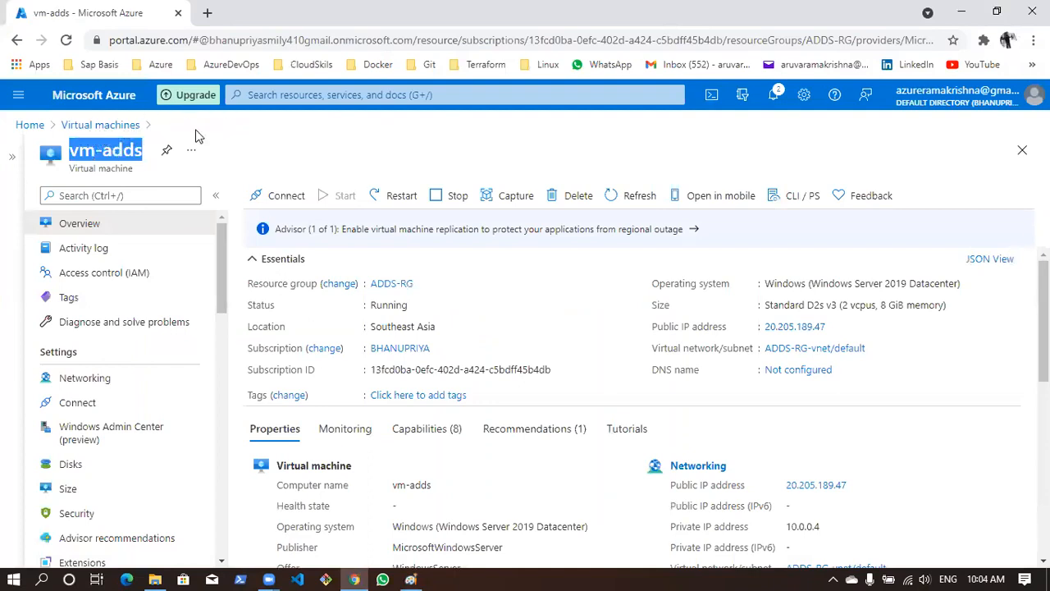
click(112, 146)
double_click(113, 151)
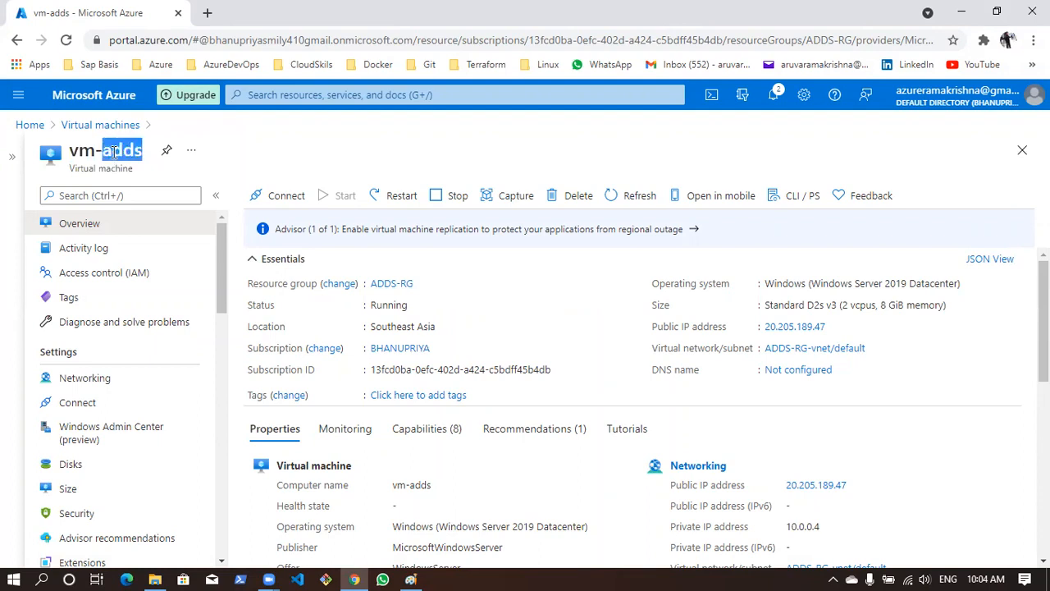
click(834, 326)
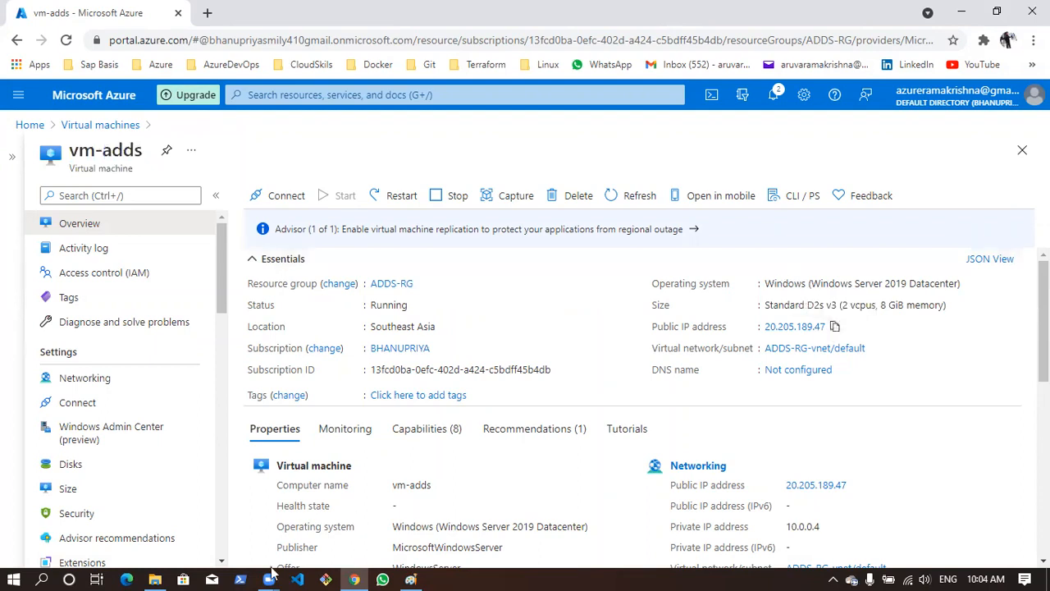
Open Remote Desktop Connection and start connecting to 20.205.189.47
click(41, 577)
text(rd)
key(Return)
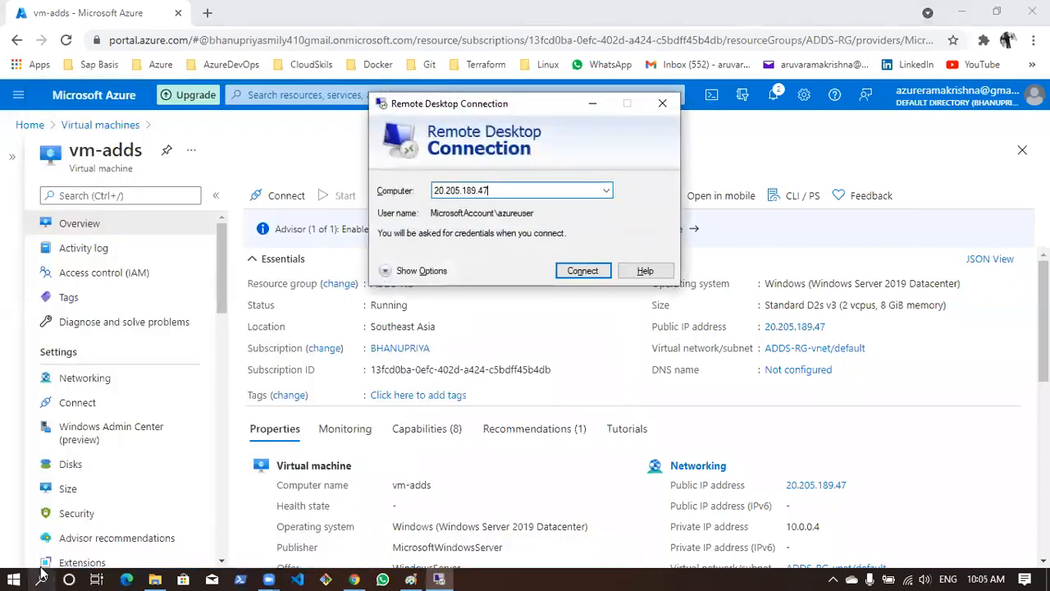
click(581, 271)
Sign in to the remote computer with the account password and accept its untrusted certificate
text(●●●●●●●●●●●●)
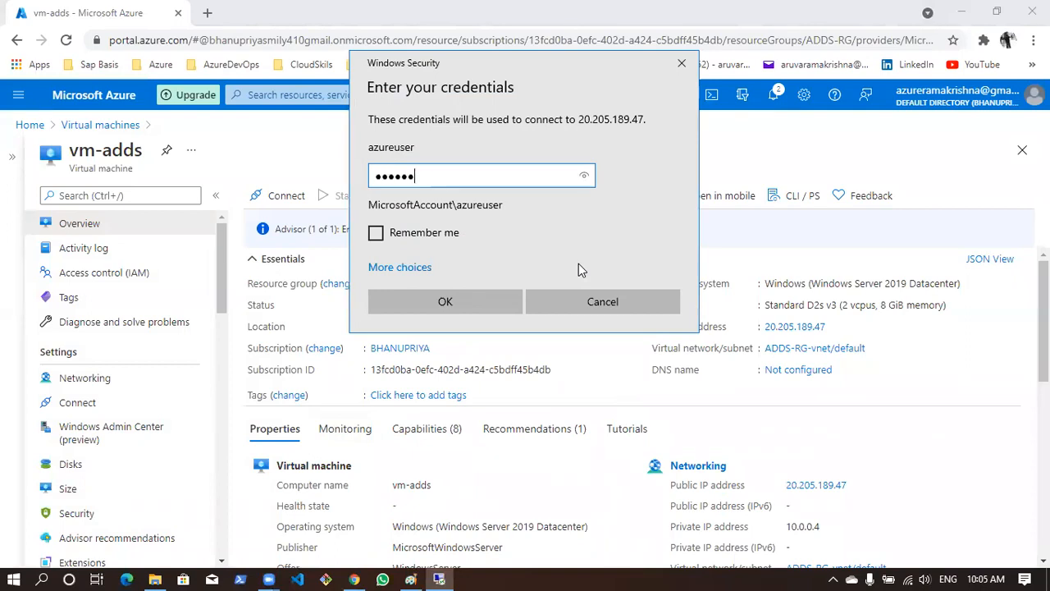
text(●●●)
key(Return)
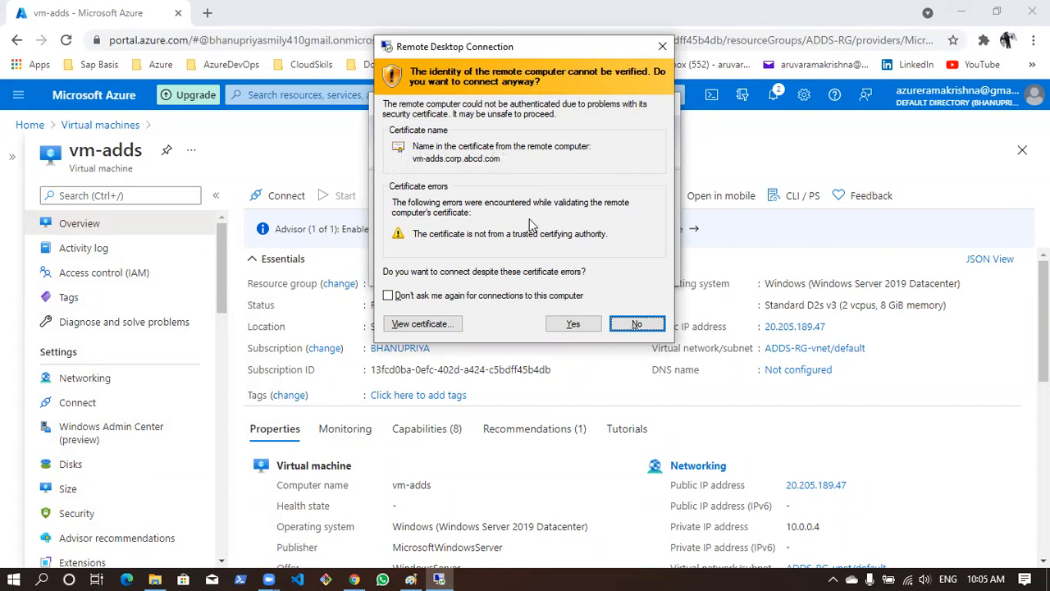
click(566, 325)
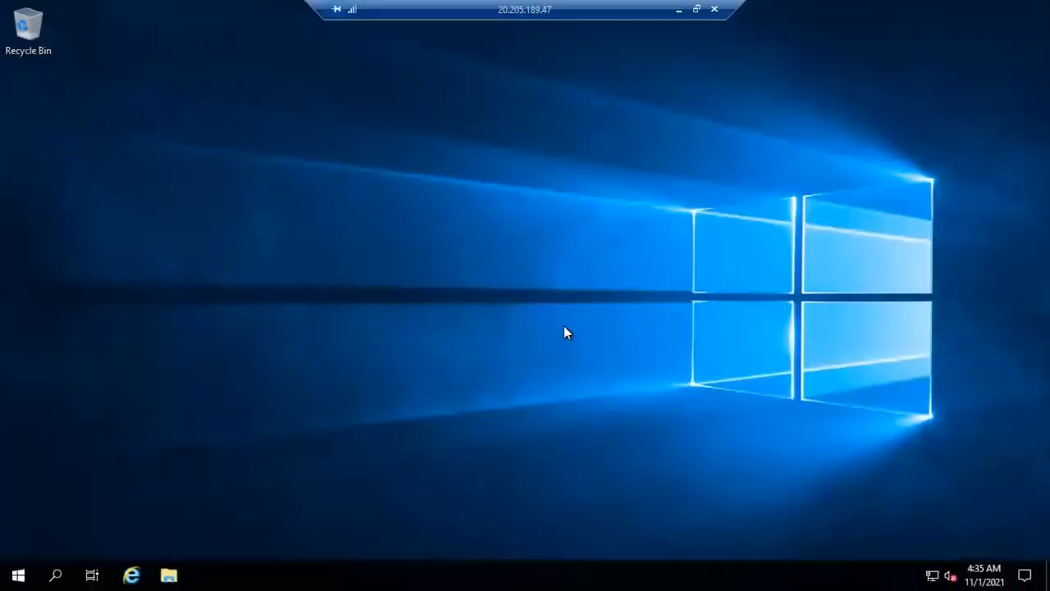
Minimize the remote desktop session and switch windows to return to it
click(679, 13)
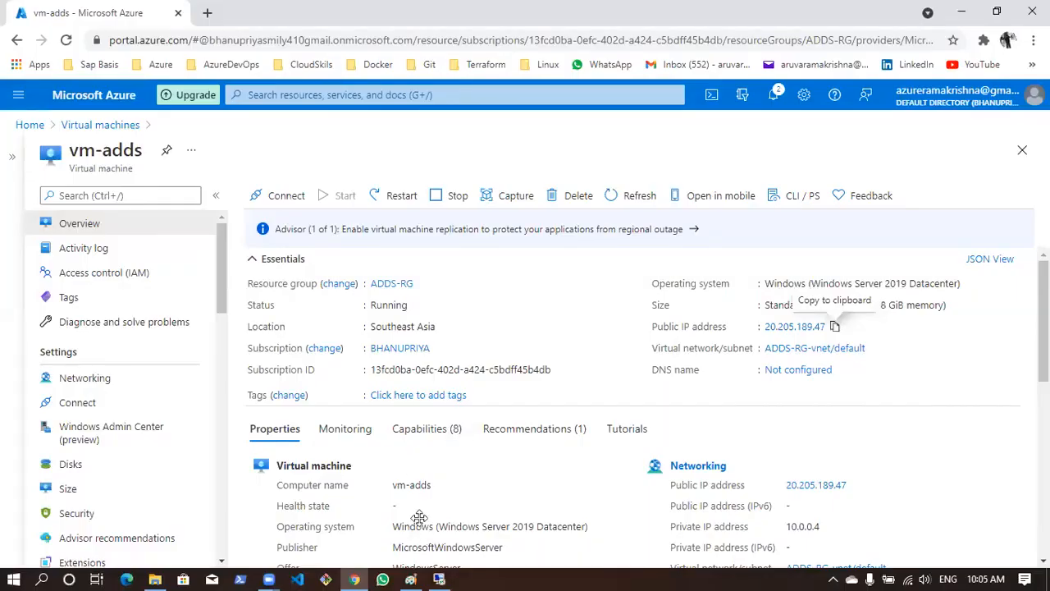
key(alt+Tab)
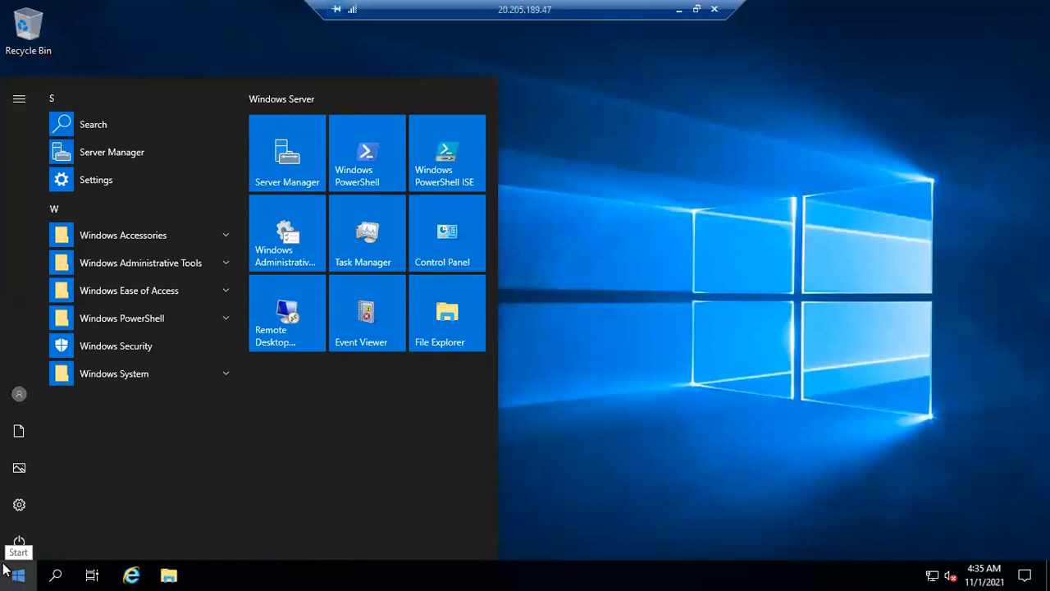
Open Server Manager, dismiss its Windows Admin Center notice and display the AD DS role page
click(289, 156)
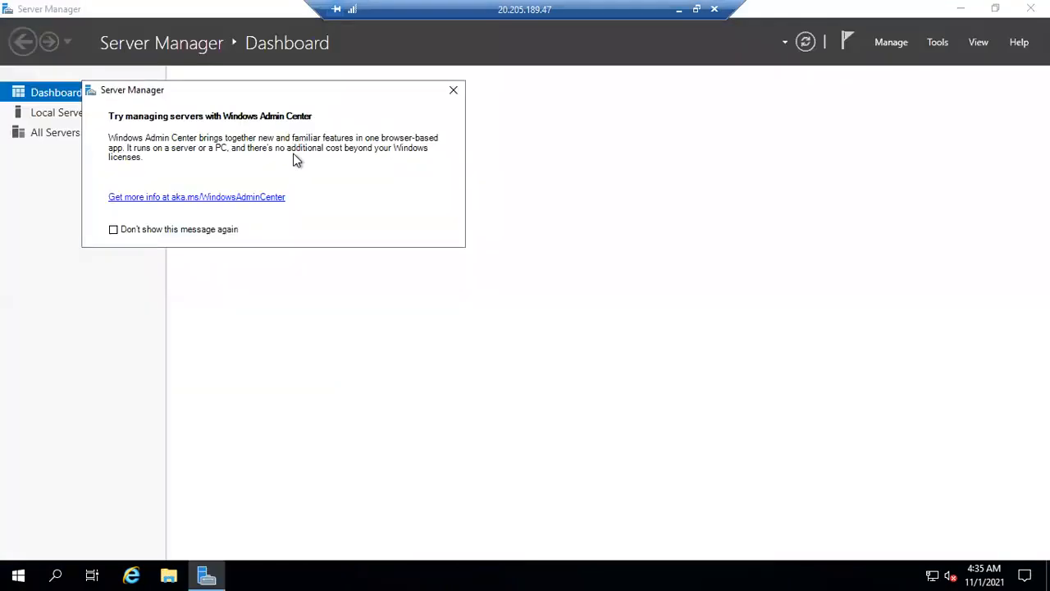
click(454, 90)
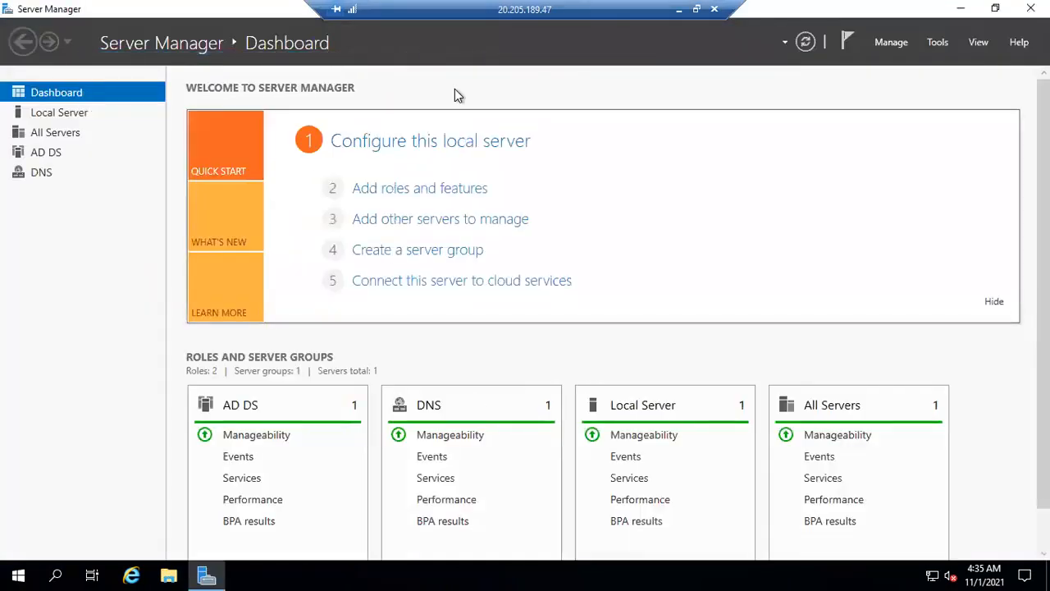
click(49, 156)
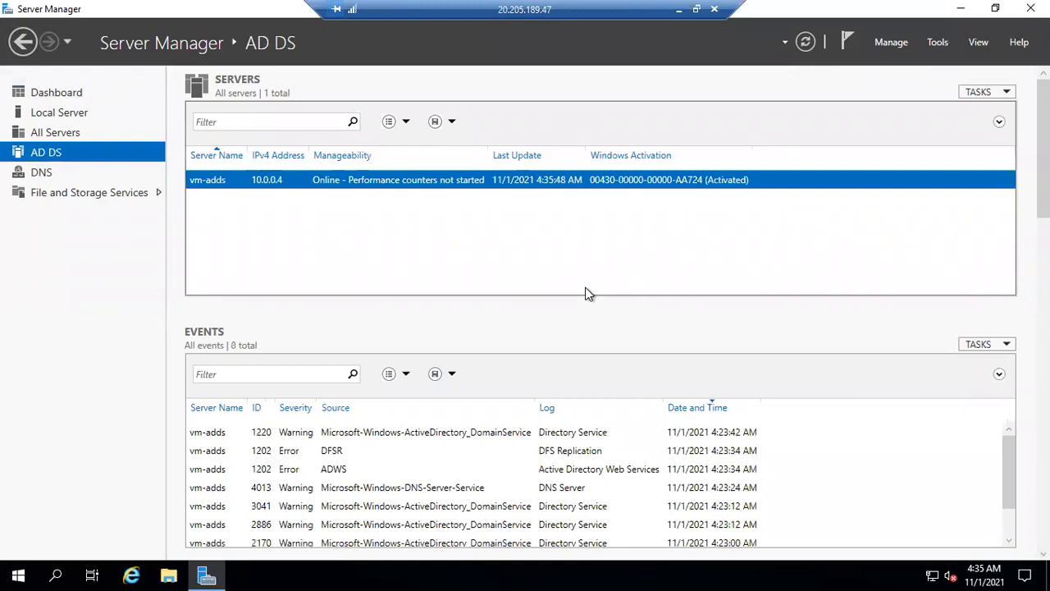
Launch Active Directory Administrative Center from Server Manager and maximize its window
click(939, 42)
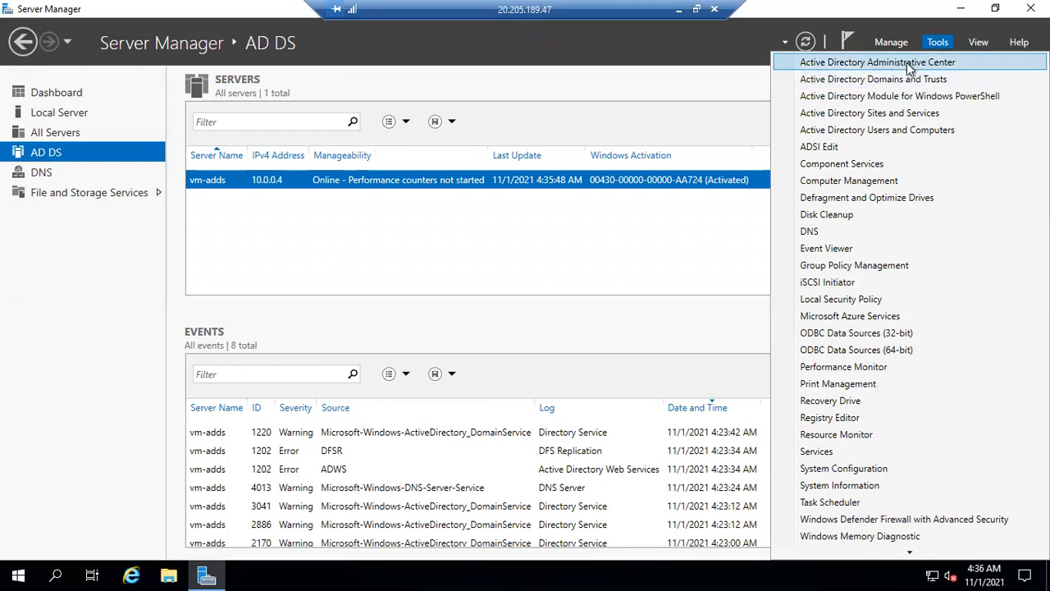
click(951, 65)
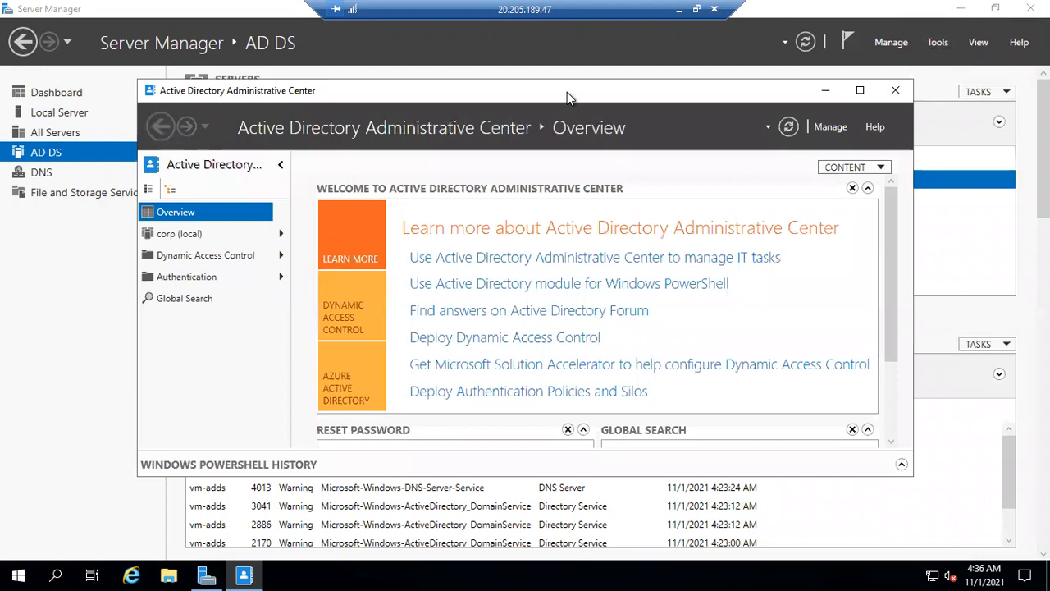
click(860, 89)
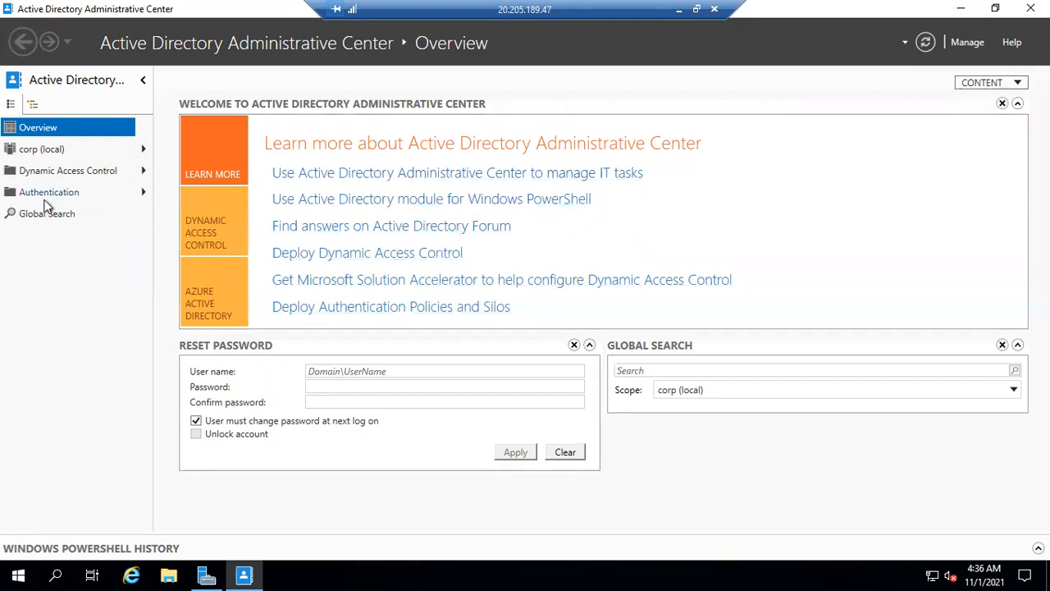
Open the Users container of the corp (local) domain
click(65, 184)
click(68, 173)
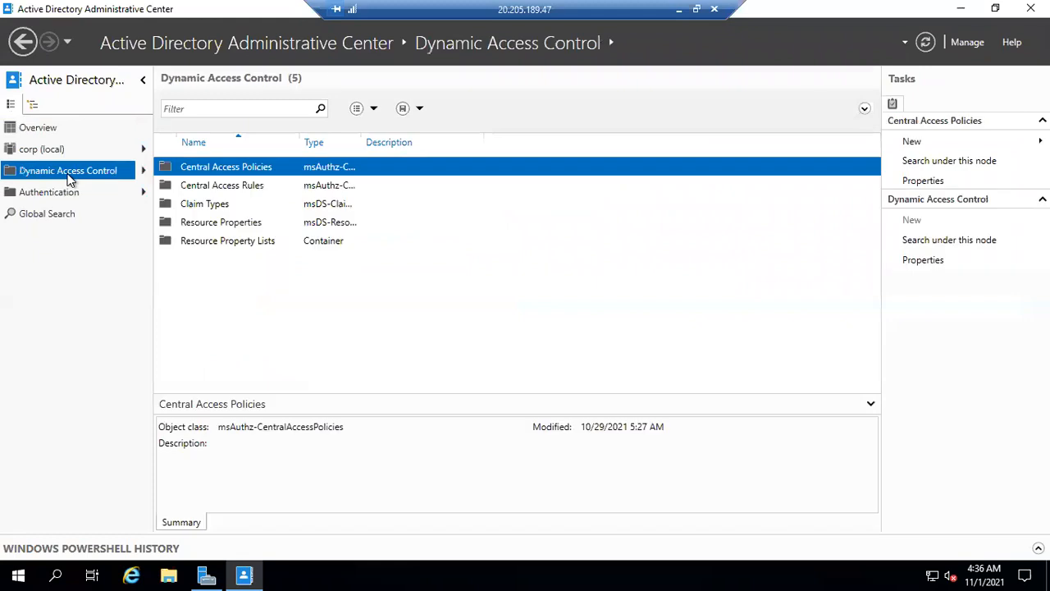
click(72, 154)
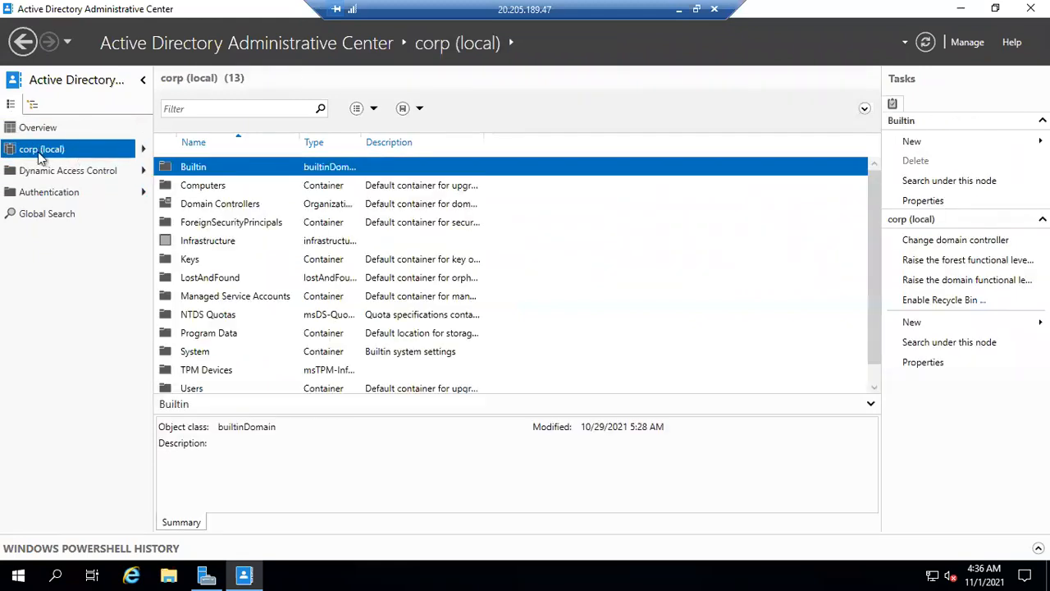
scroll(343, 266, down, 1)
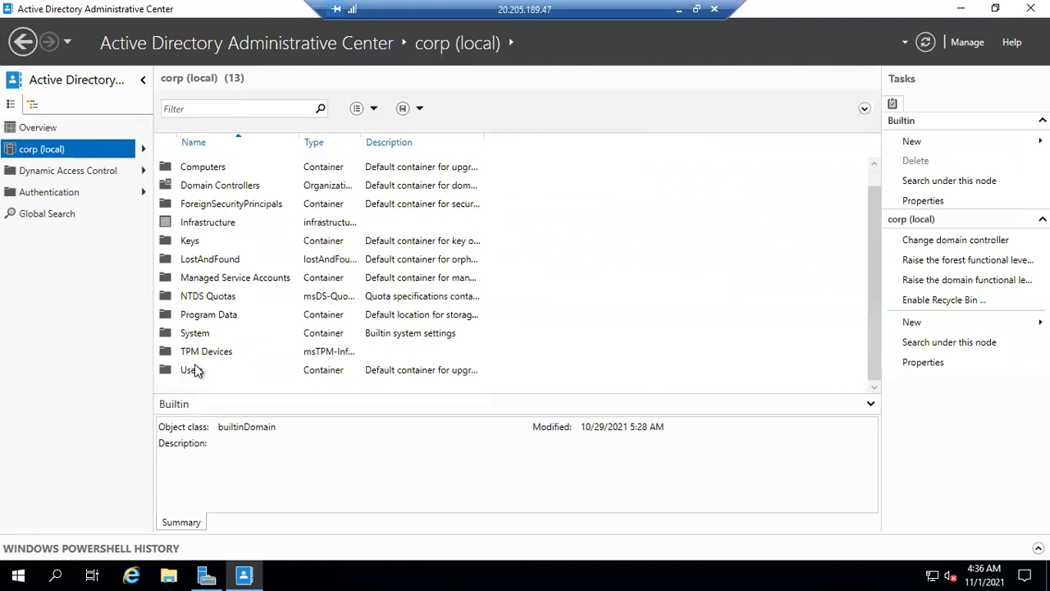
click(195, 369)
double_click(196, 369)
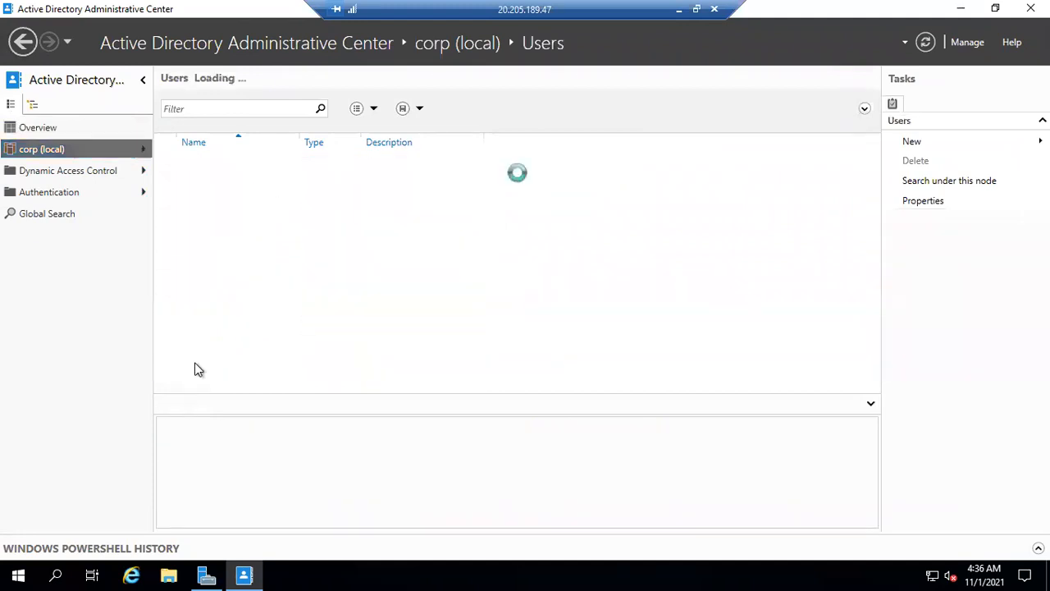
Examine the accounts and groups in the Users container, including azureuser and the domain and enterprise groups
scroll(408, 260, up, 2)
scroll(408, 260, up, 2)
scroll(408, 260, down, 4)
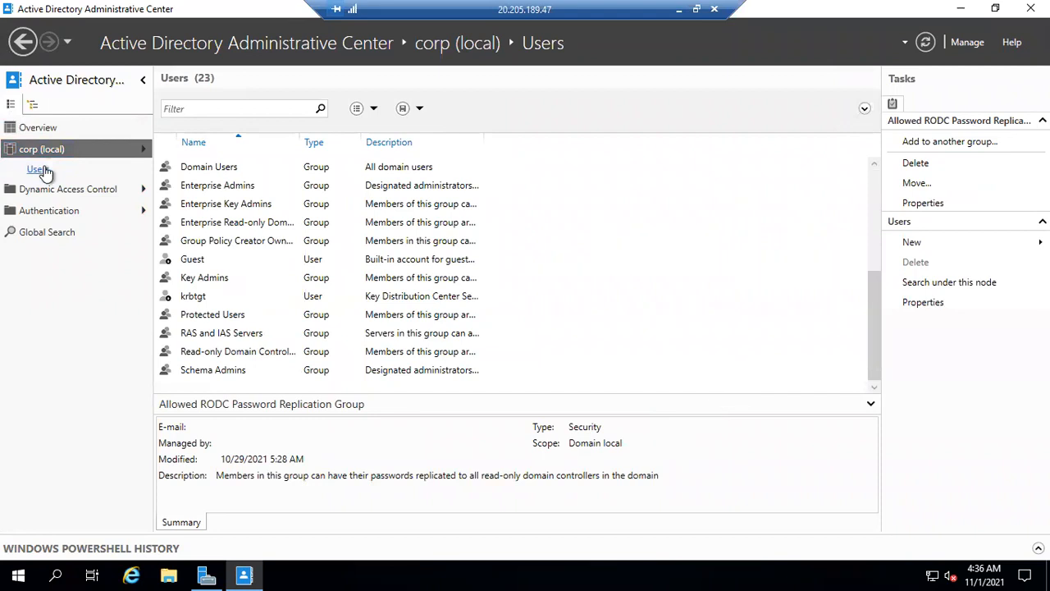
scroll(305, 273, up, 4)
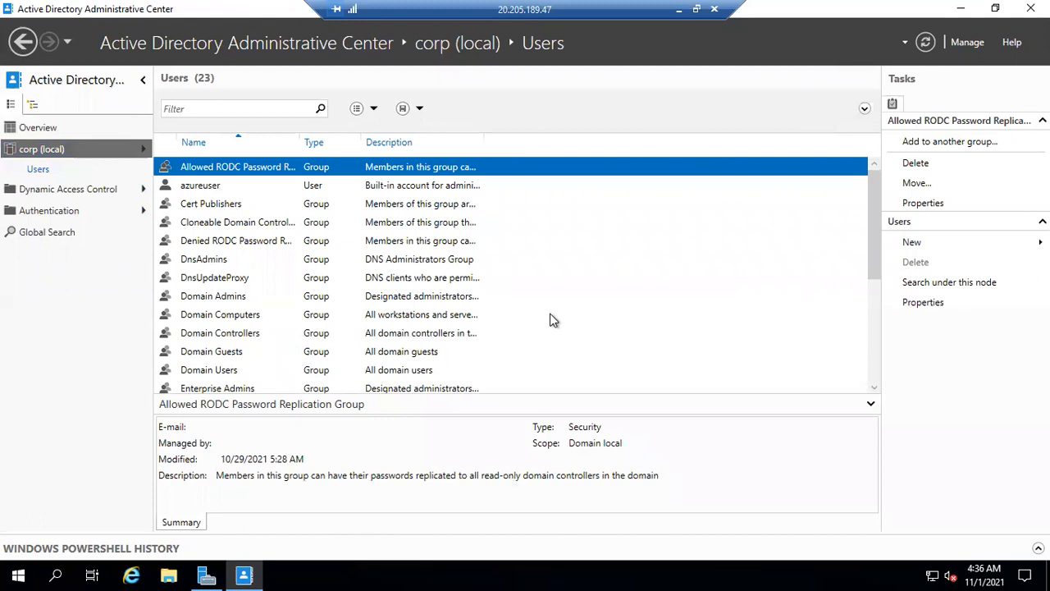
click(244, 188)
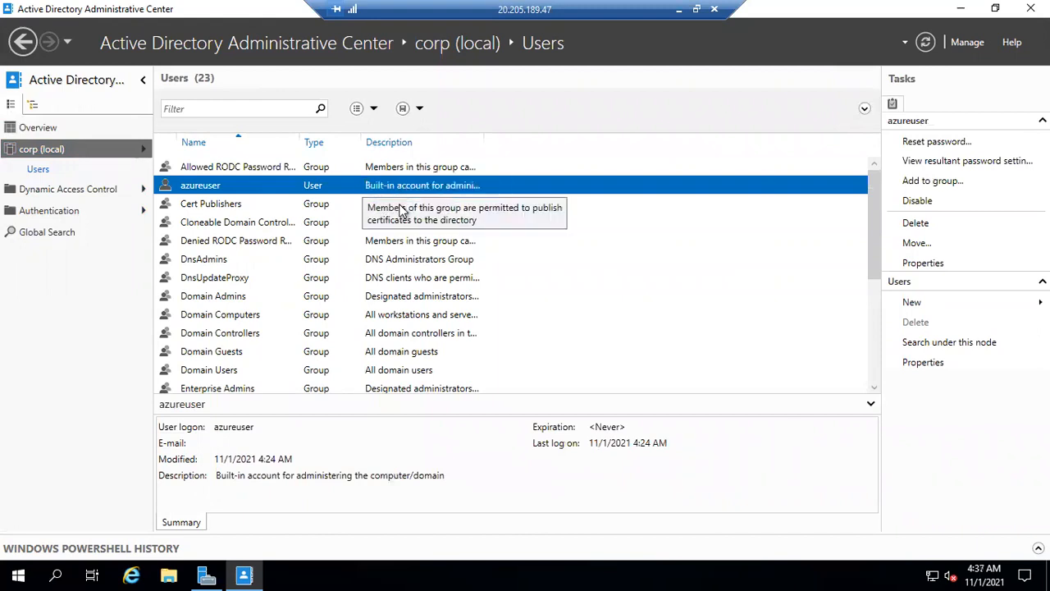
click(243, 300)
click(237, 332)
click(234, 316)
click(255, 351)
click(269, 314)
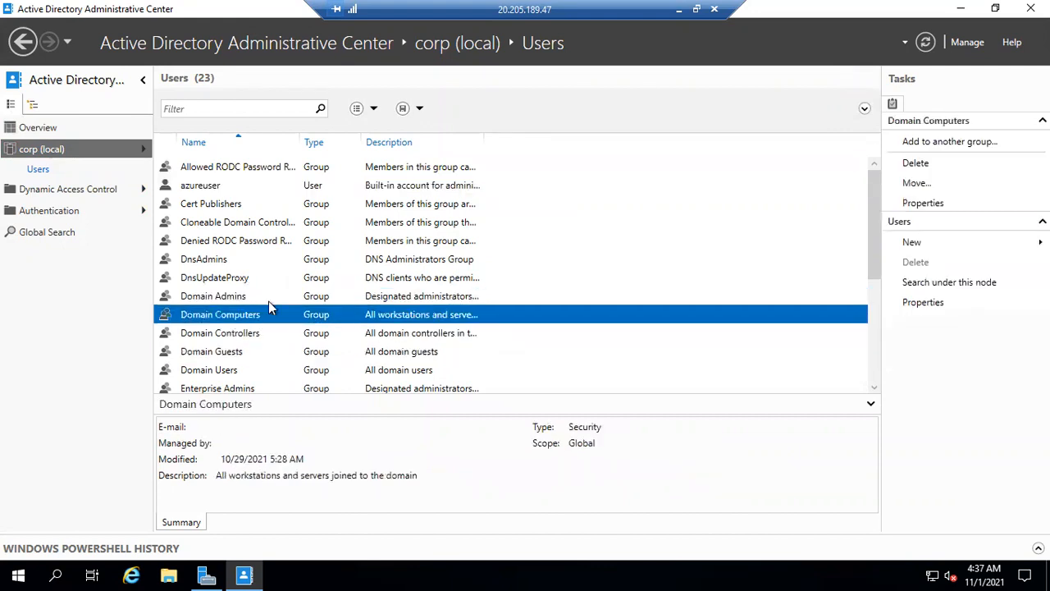
click(320, 225)
click(309, 241)
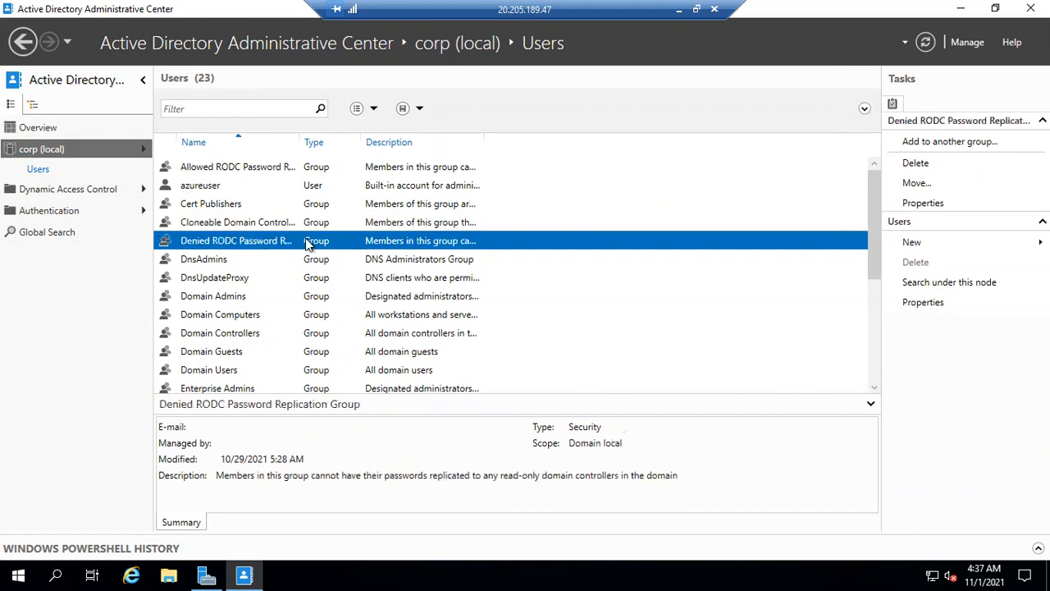
click(312, 259)
click(316, 278)
click(322, 297)
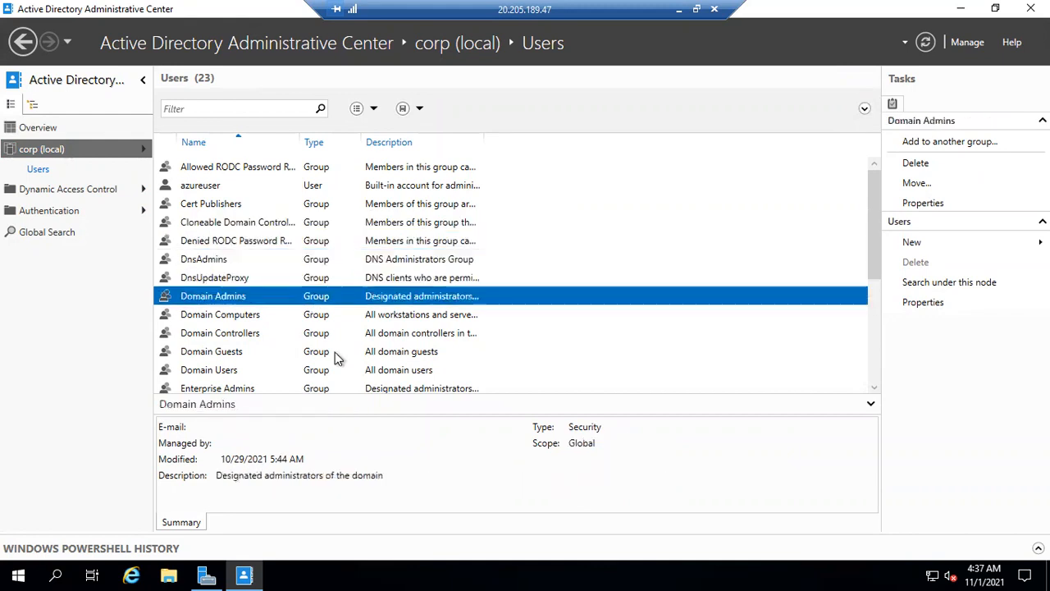
click(328, 333)
click(331, 316)
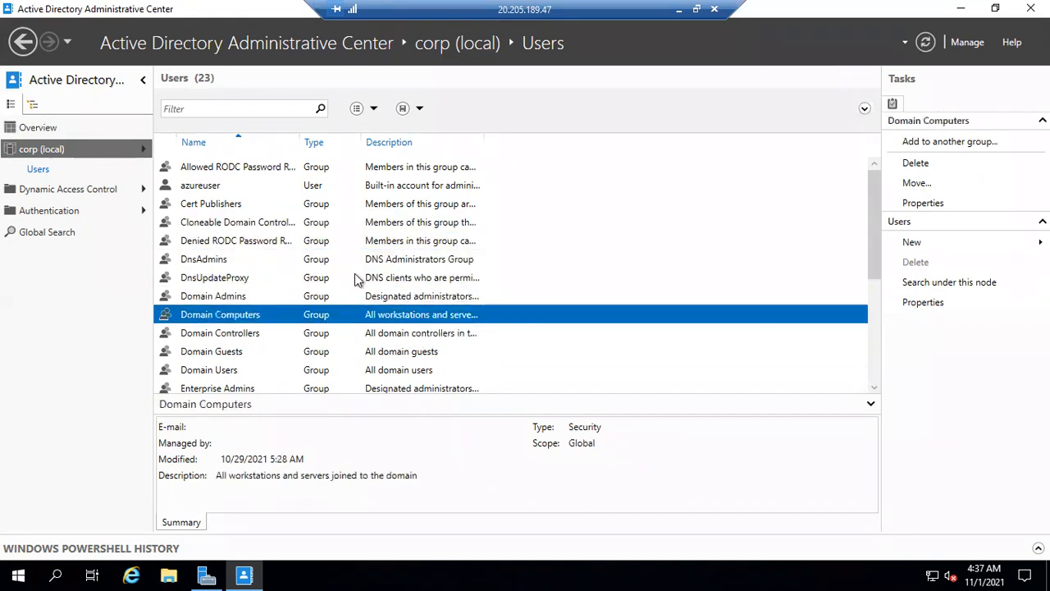
scroll(354, 278, down, 2)
scroll(355, 278, down, 2)
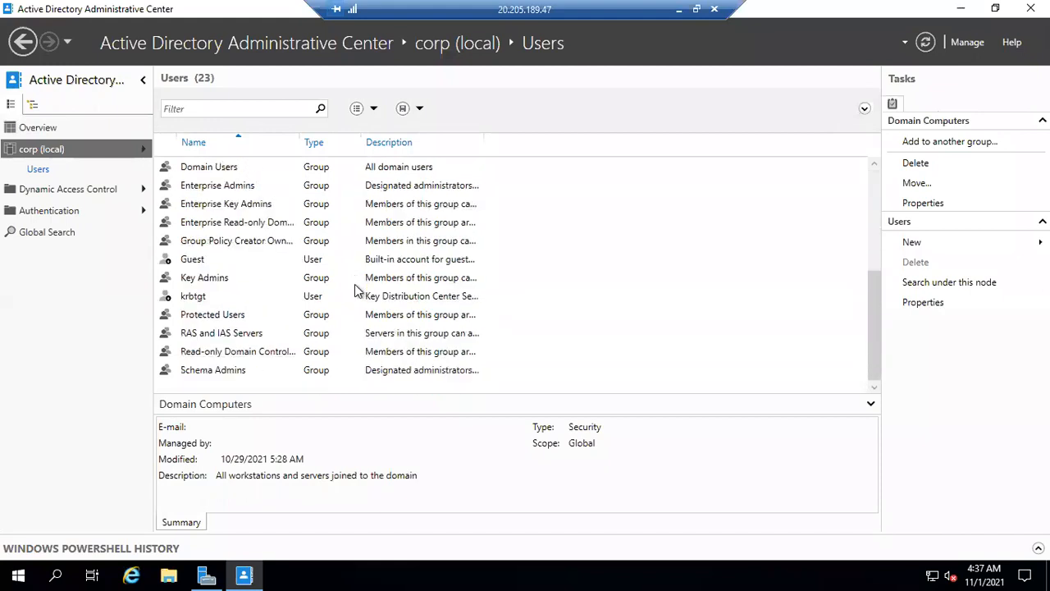
scroll(354, 291, up, 1)
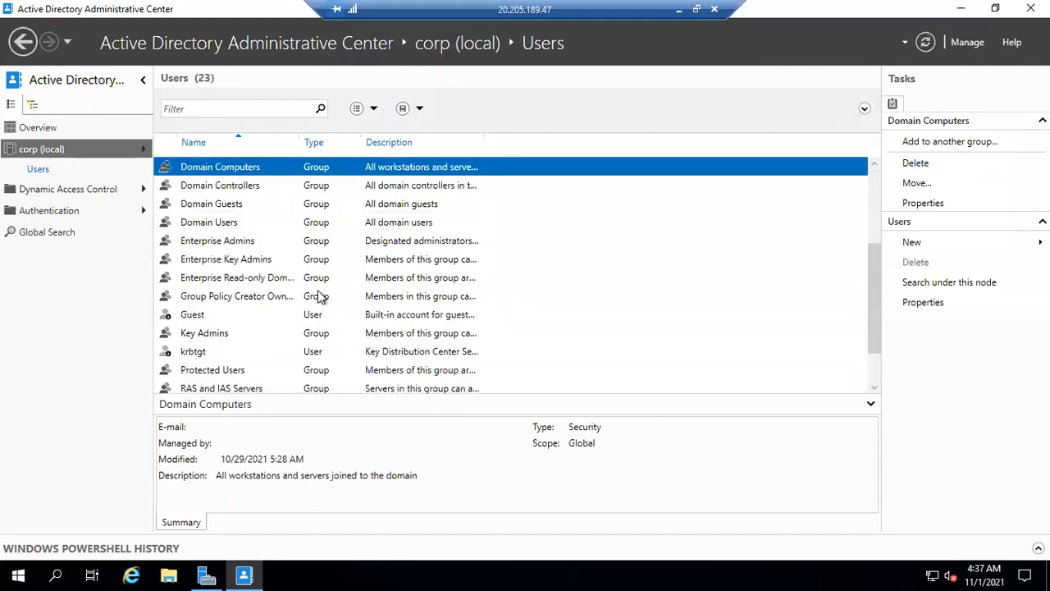
scroll(320, 297, up, 1)
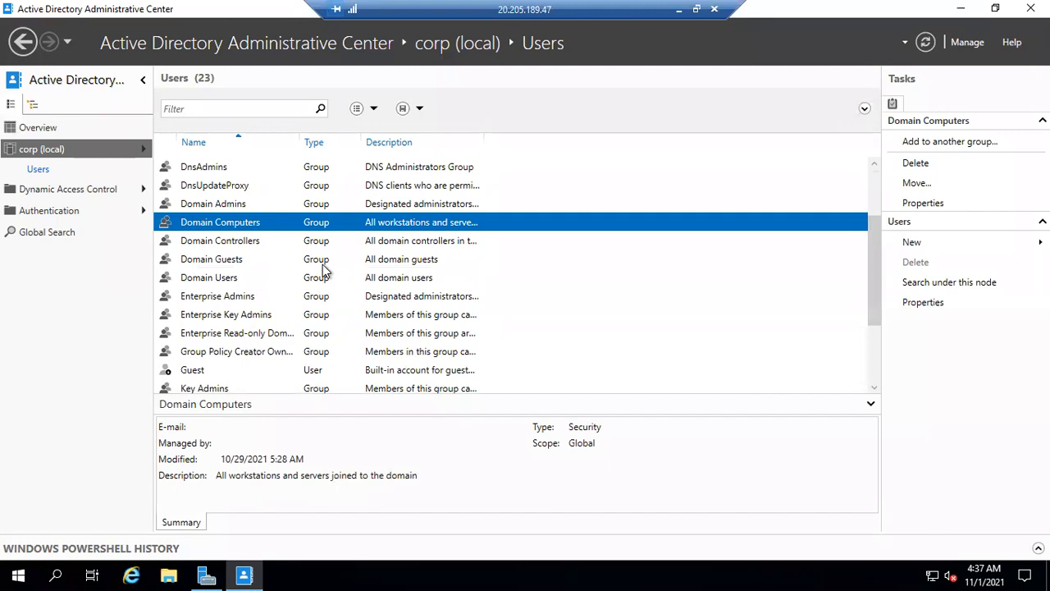
click(322, 263)
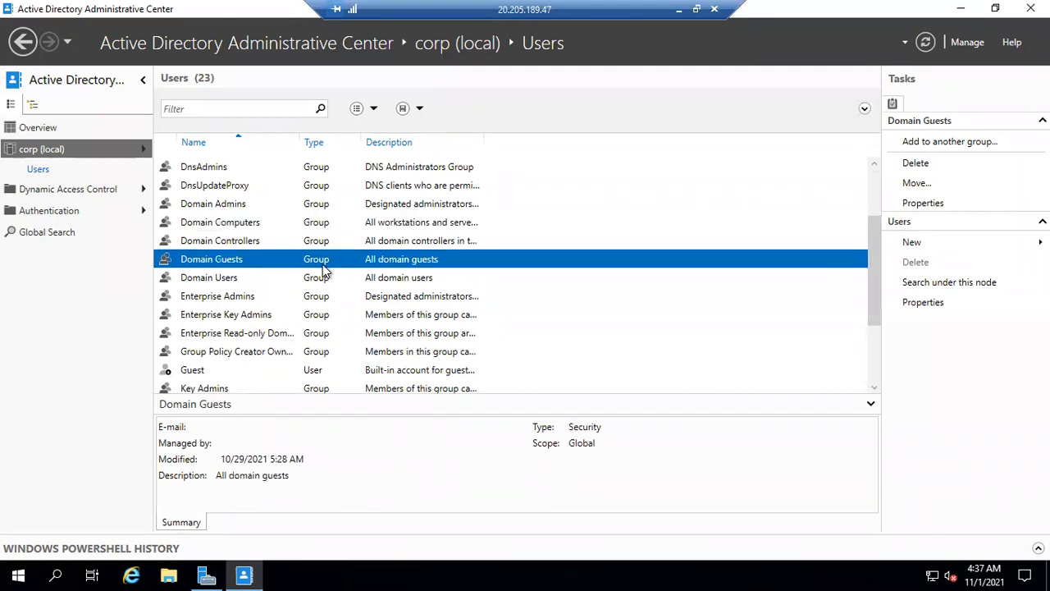
click(320, 279)
click(328, 297)
click(330, 315)
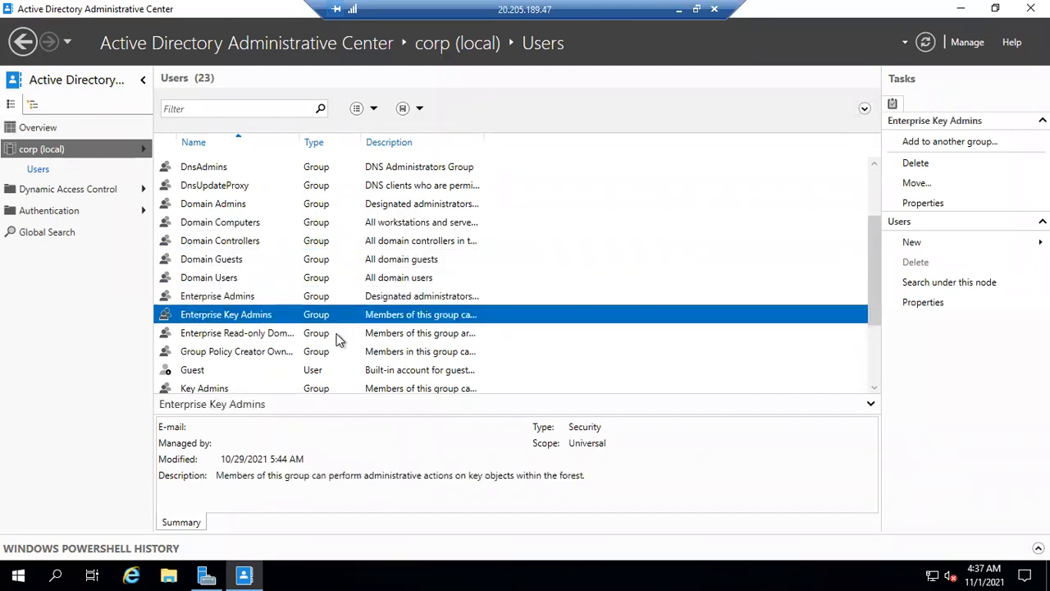
click(335, 337)
scroll(335, 357, down, 2)
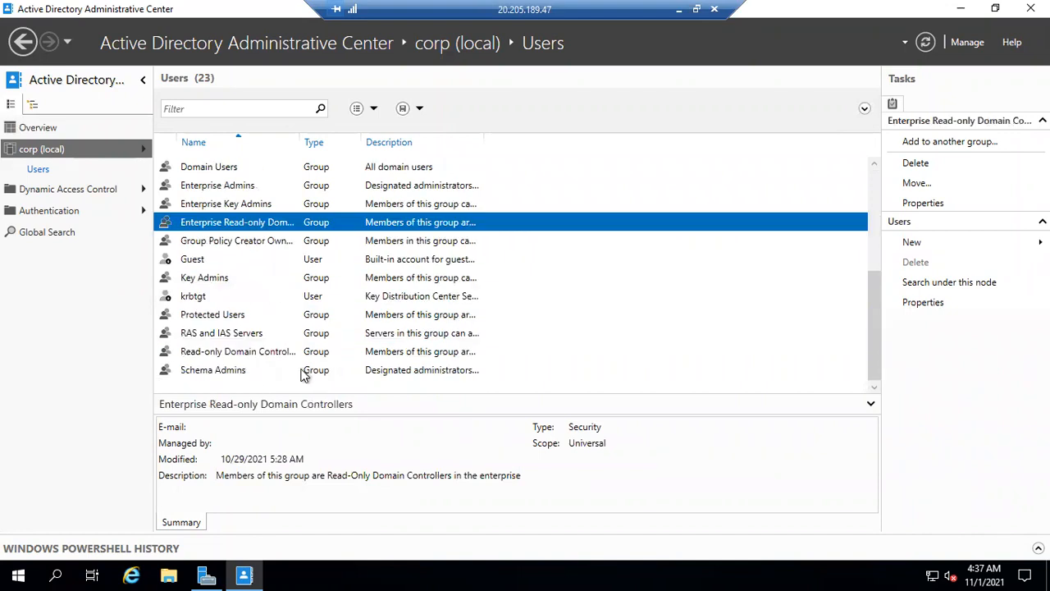
scroll(305, 374, up, 5)
Check the test user names in the Paint diagram, return to the remote session and start creating a user in the Users container
click(678, 9)
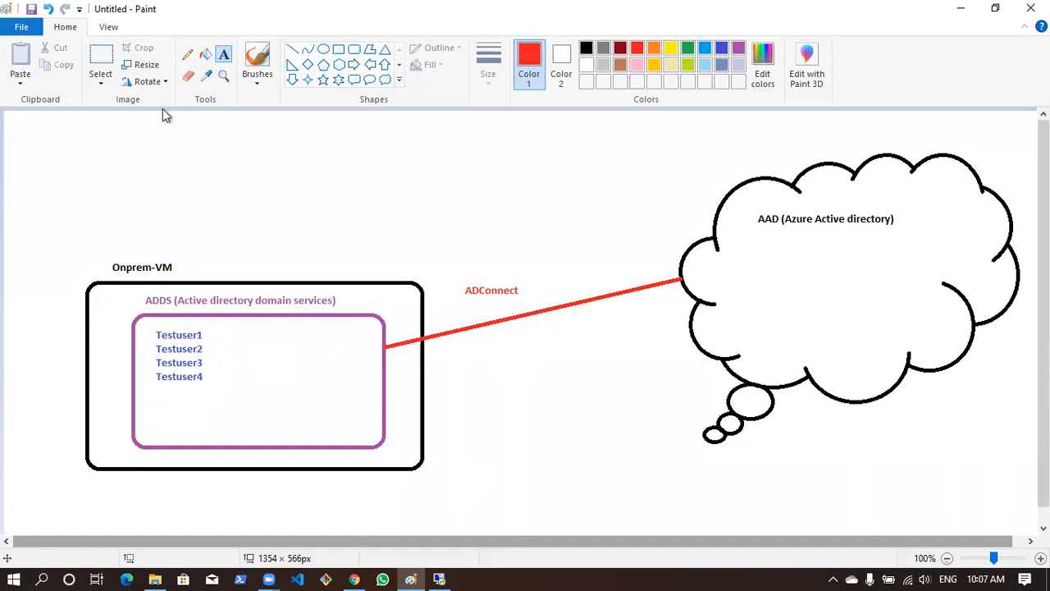
key(alt+Tab)
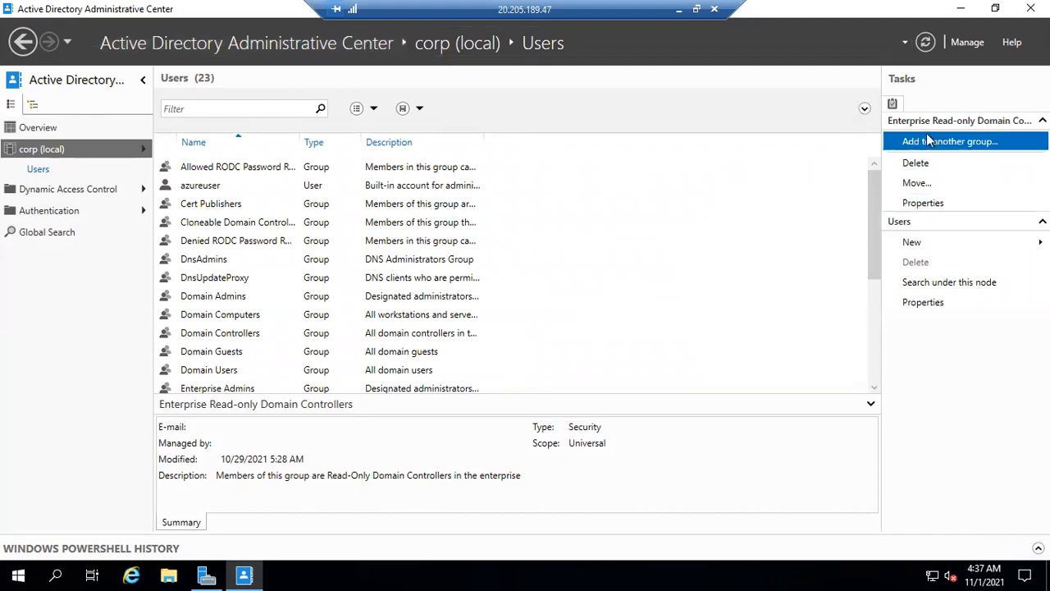
click(919, 246)
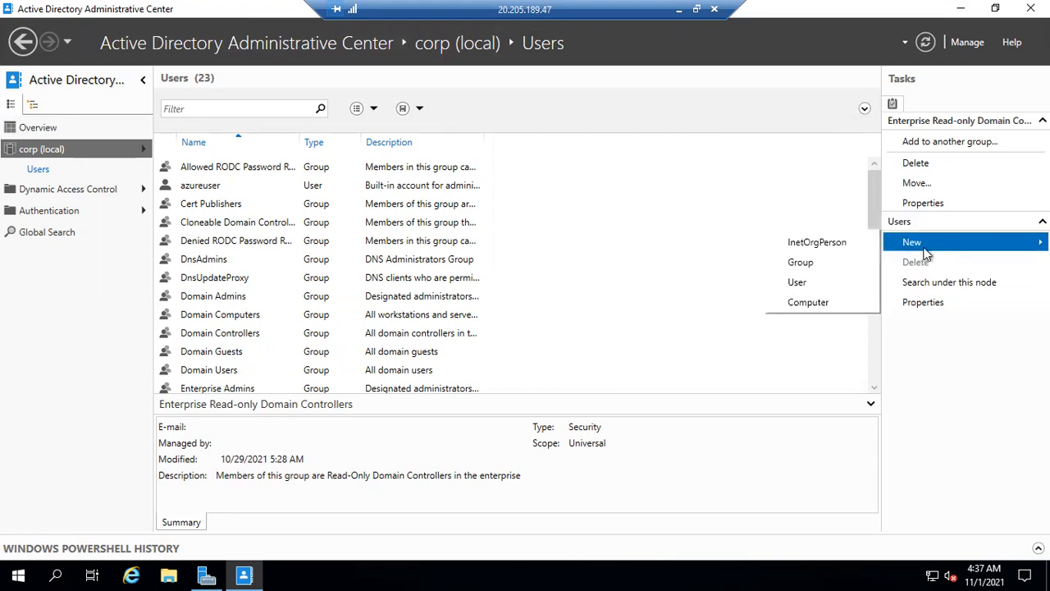
click(799, 288)
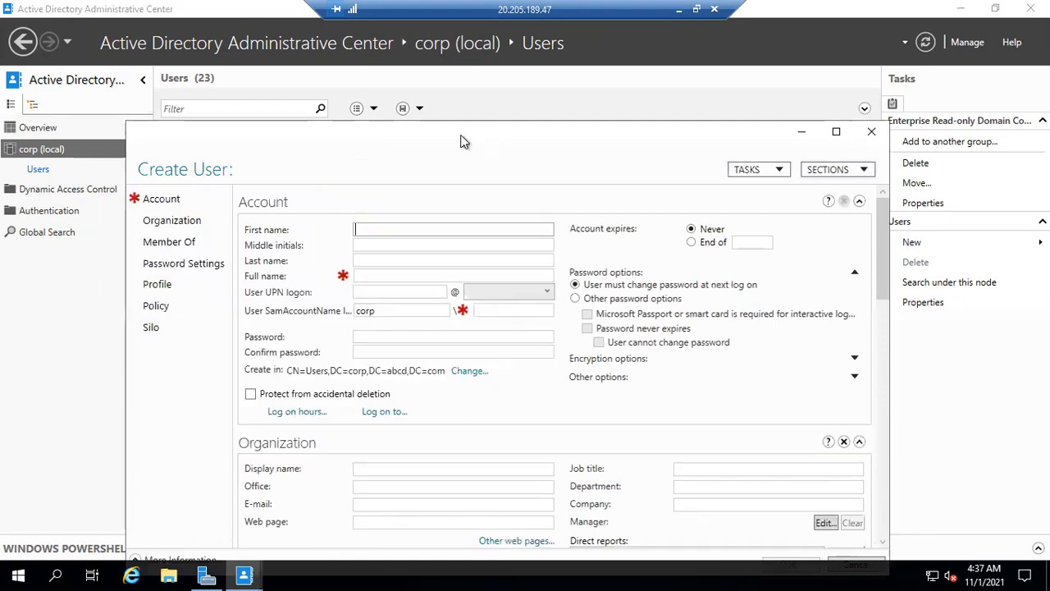
drag(460, 142, 461, 97)
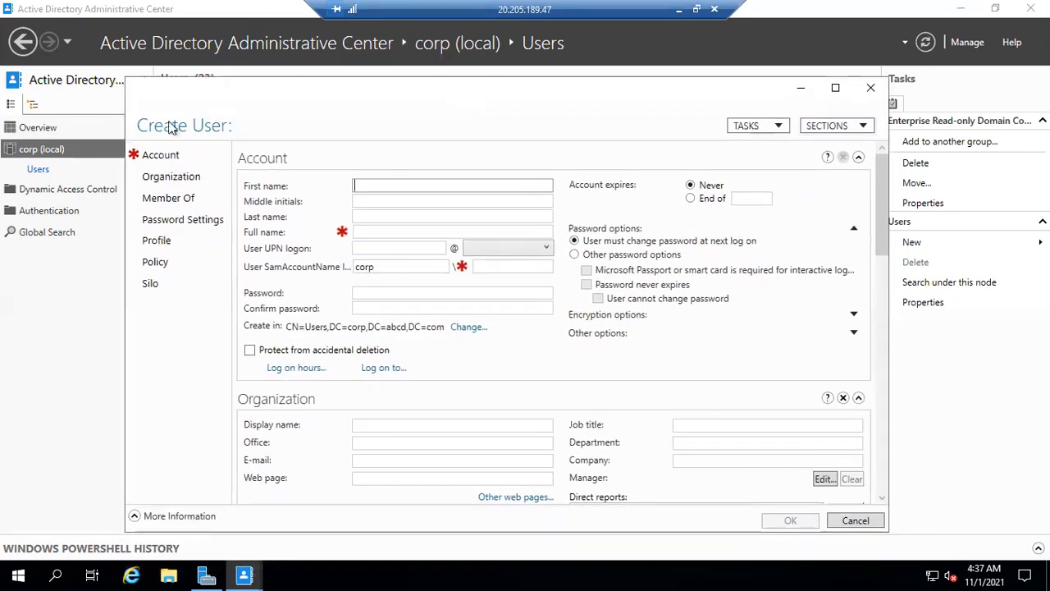
Set the new user's first name to Testuser1 and the SamAccountName logon to testuser1 under corp
click(503, 204)
text(T)
key(BackSpace)
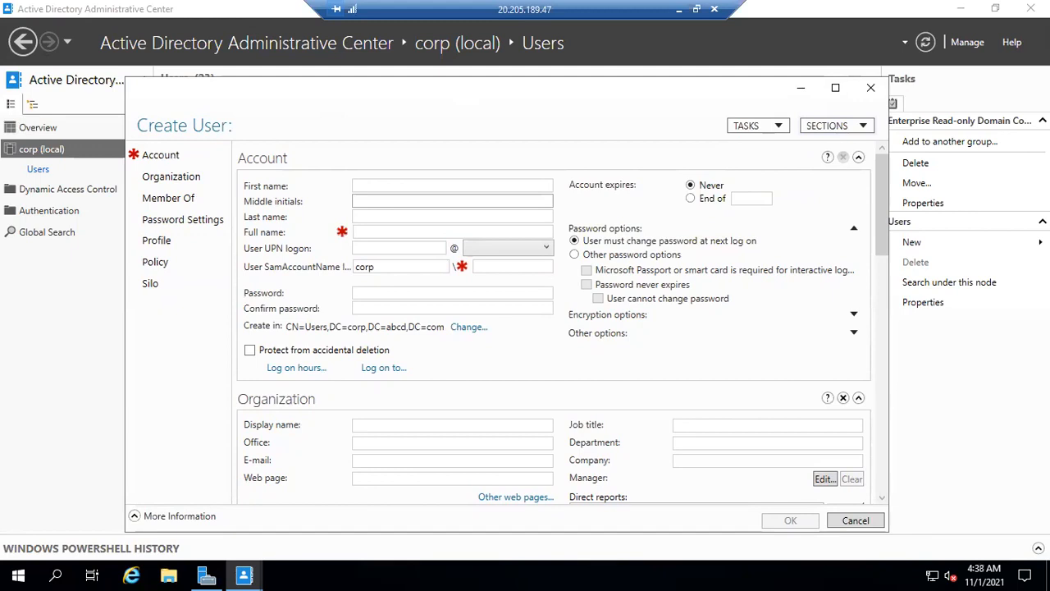
key(shift+Tab)
text(Testuser)
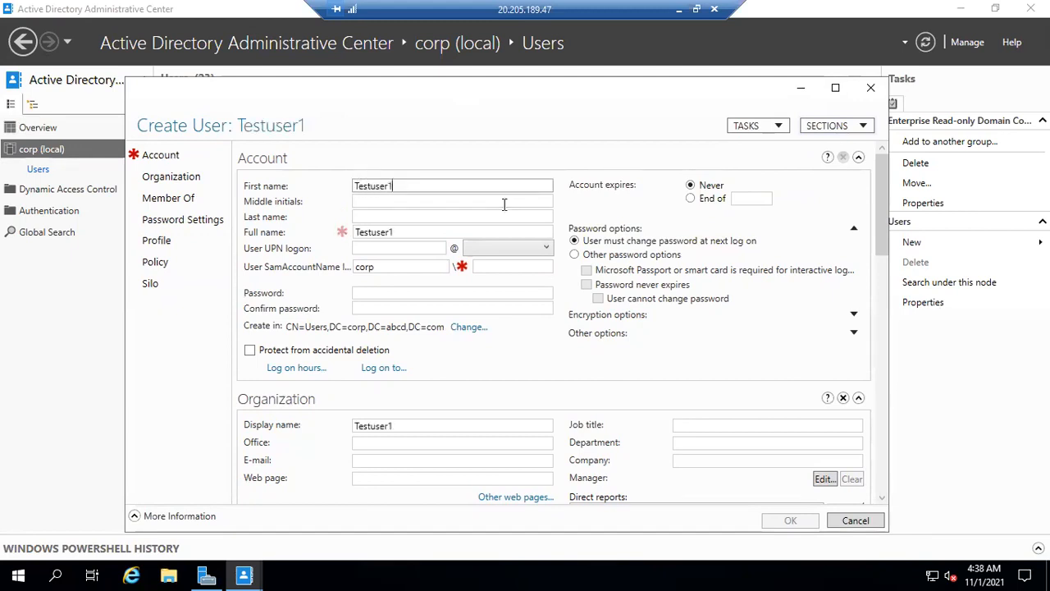
key(Tab)
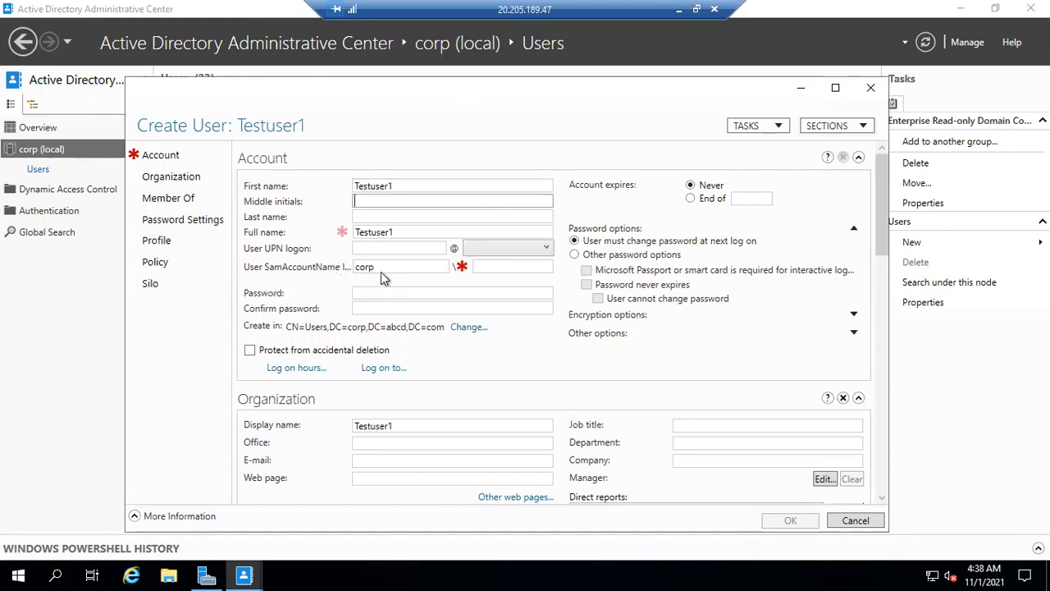
click(499, 267)
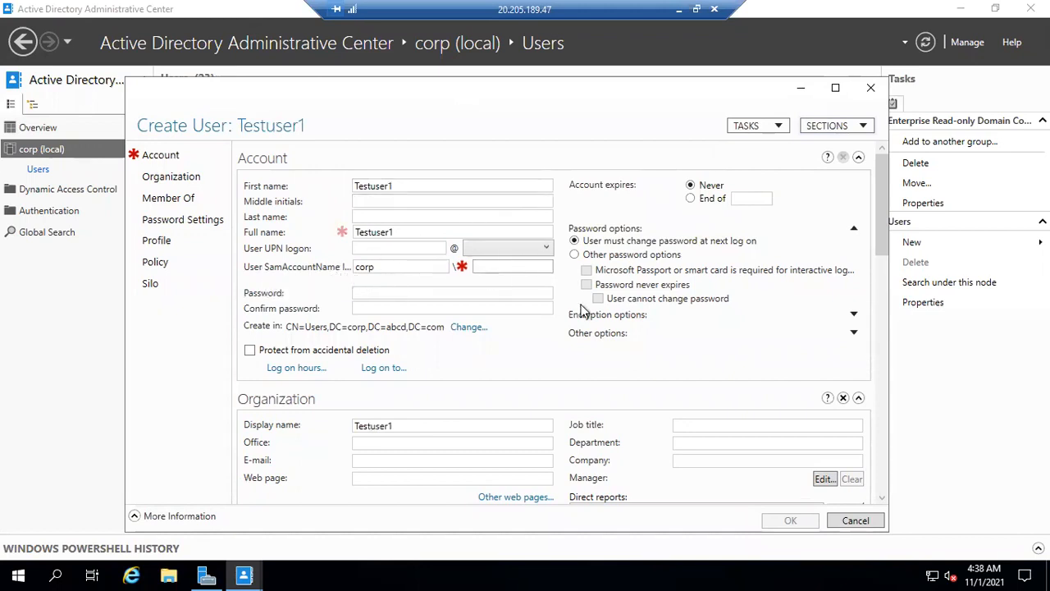
text(testuser1)
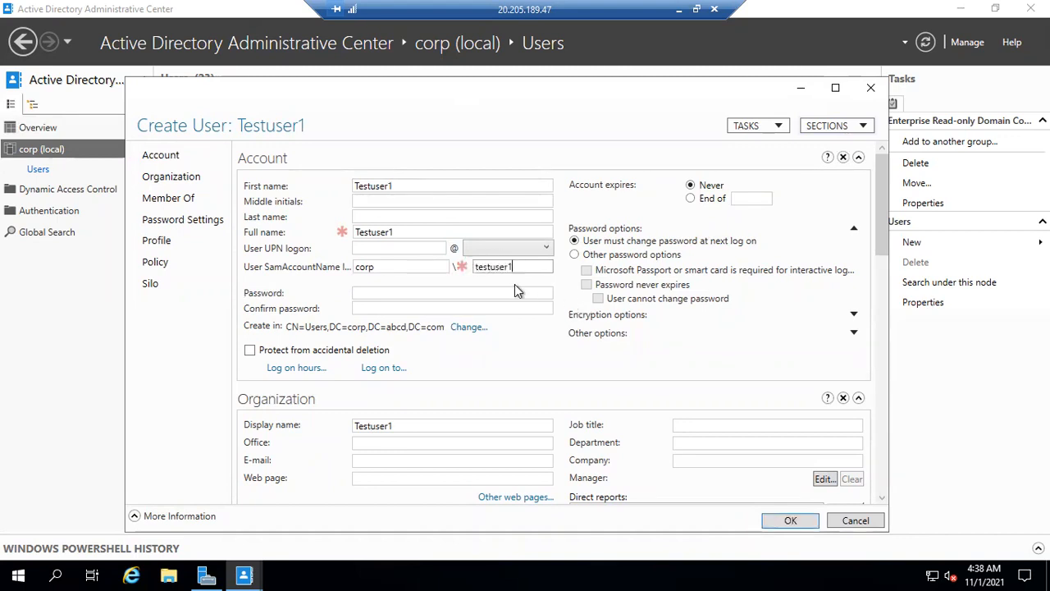
click(412, 265)
Enter and confirm the account password for the new user Testuser1
click(390, 294)
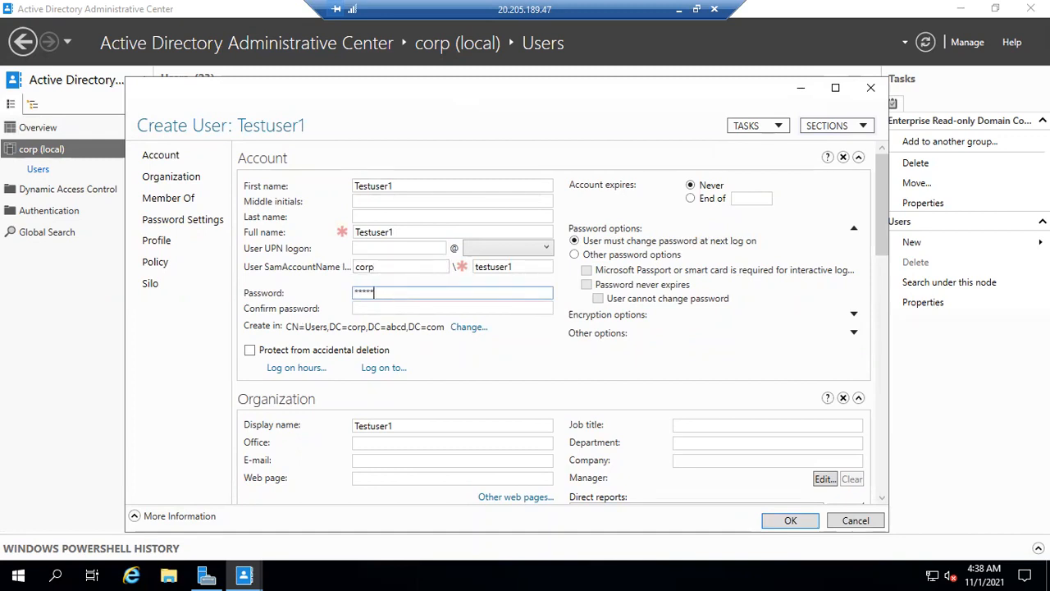
key(Tab)
text(1)
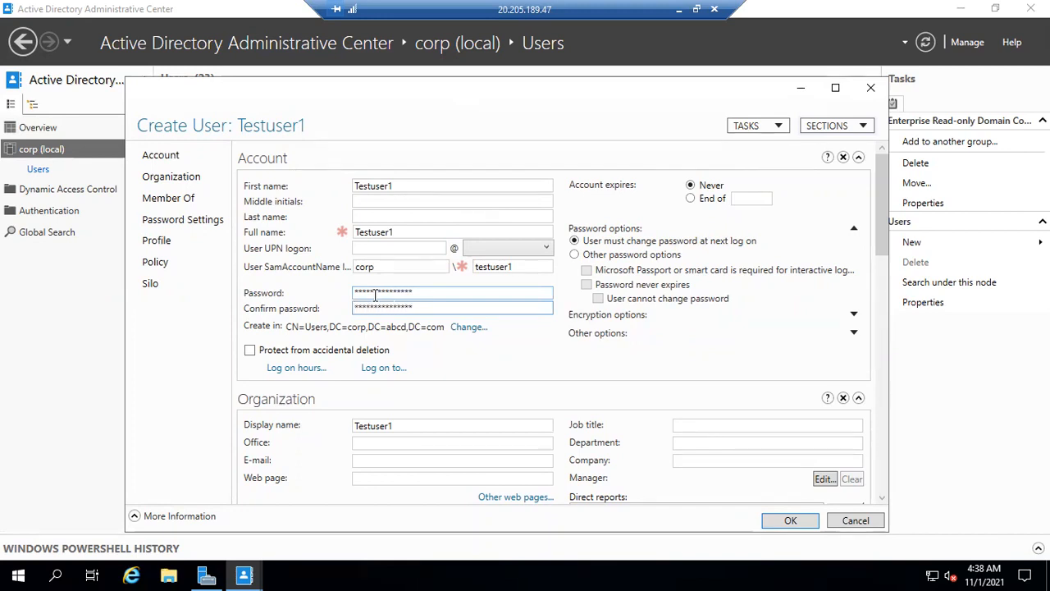
Set Testuser1's password options so that the password never expires and the user cannot change it
click(594, 260)
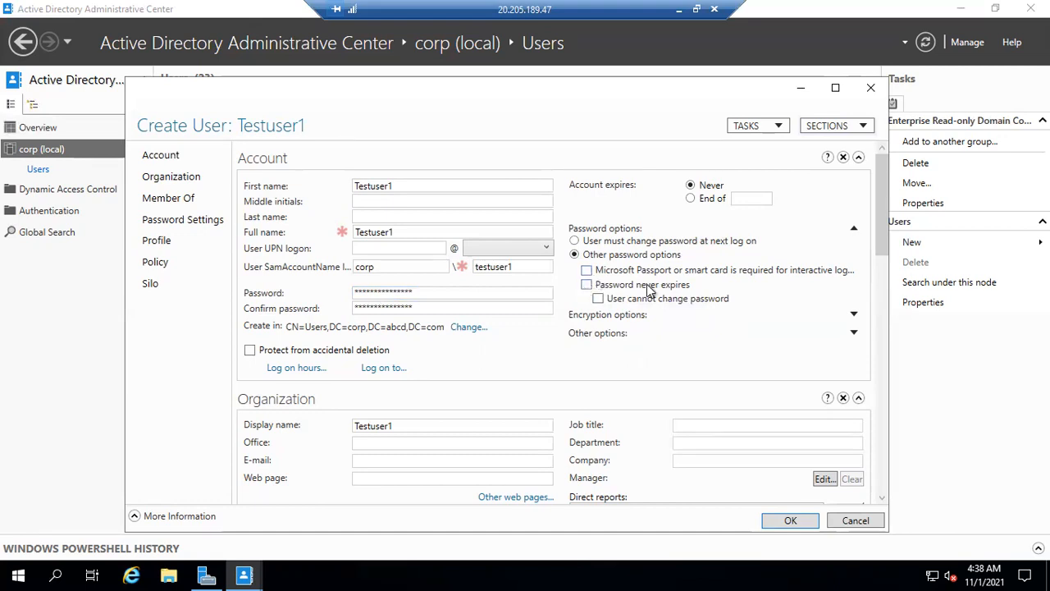
click(587, 285)
click(397, 292)
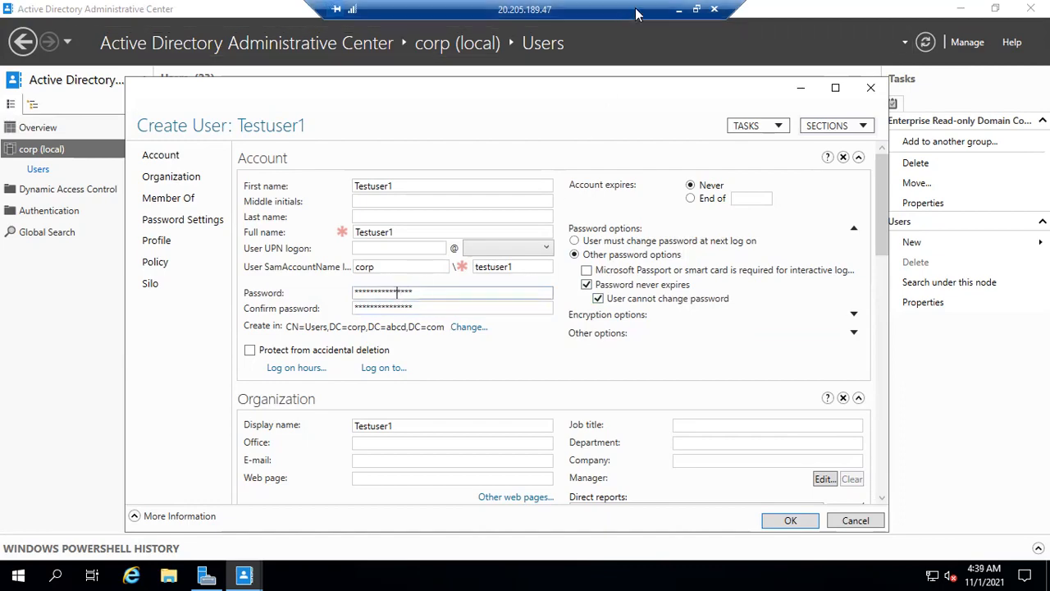
Switch to the Paint diagram and add the blue label "(Enterprise admin)" beside Testuser1
click(679, 14)
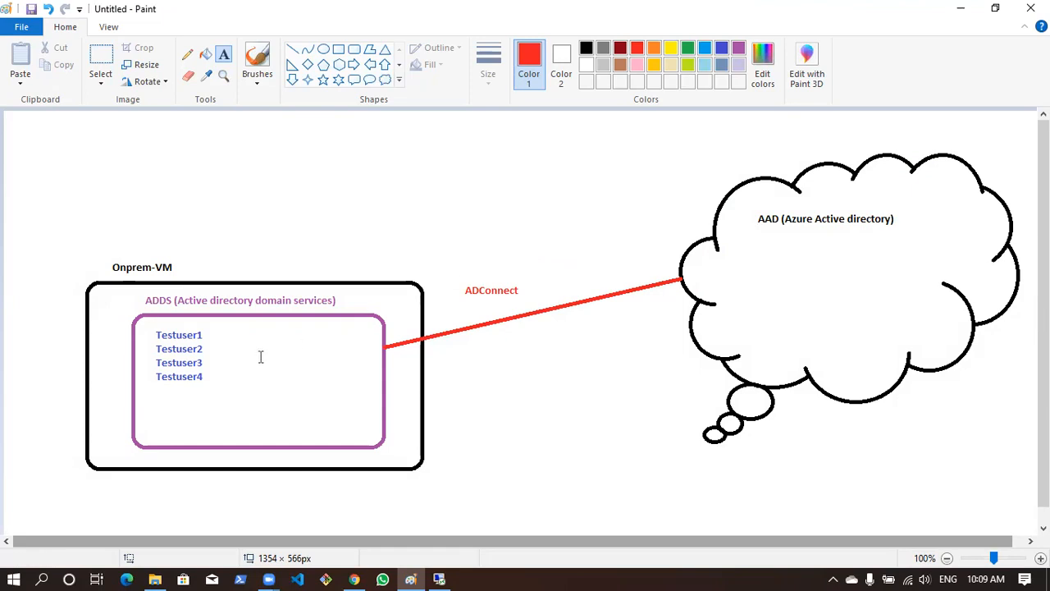
click(211, 334)
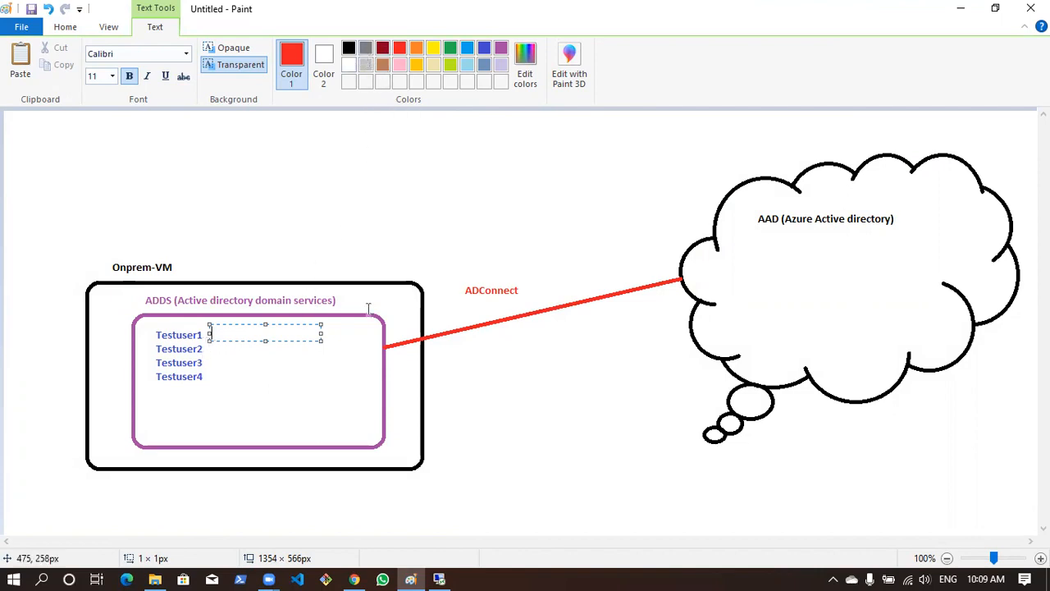
text((Enter)
key(BackSpace)
key(BackSpace)
key(BackSpace)
key(BackSpace)
click(483, 50)
text((Enterprise admin))
click(609, 349)
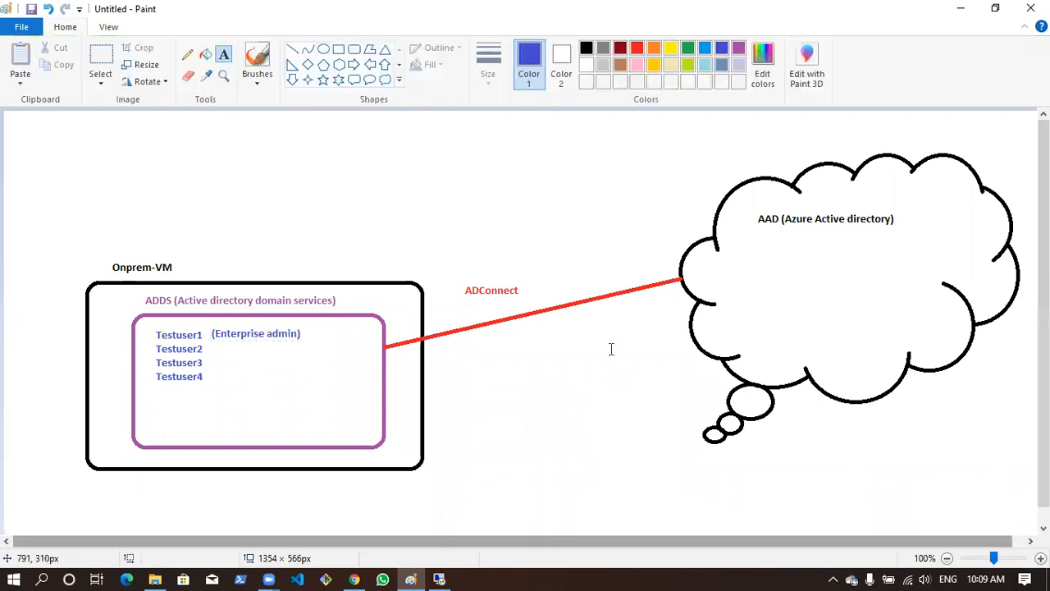
Add the text "GlobalAdministrator" inside the cloud, below the AAD (Azure Active directory) label
click(754, 246)
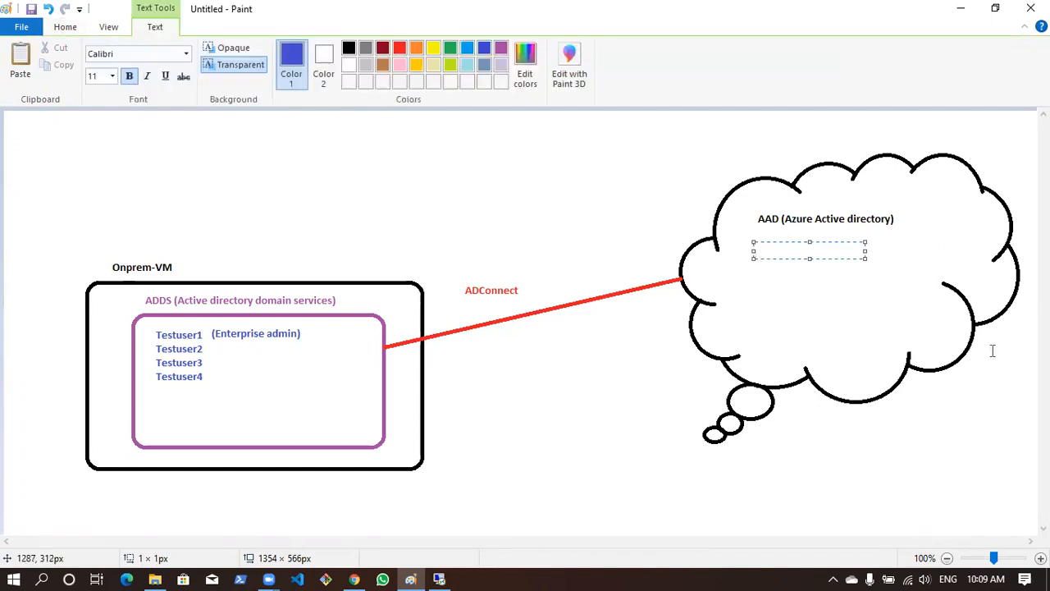
text(Go)
text(obal)
key(BackSpace)
key(BackSpace)
key(BackSpace)
key(BackSpace)
text(obalAdministrator)
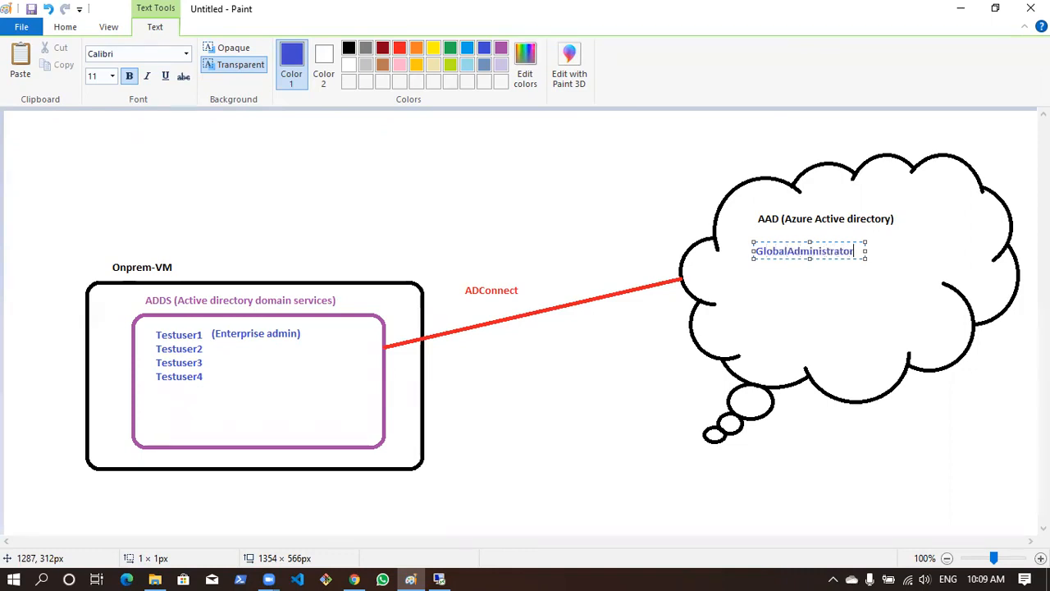
click(757, 235)
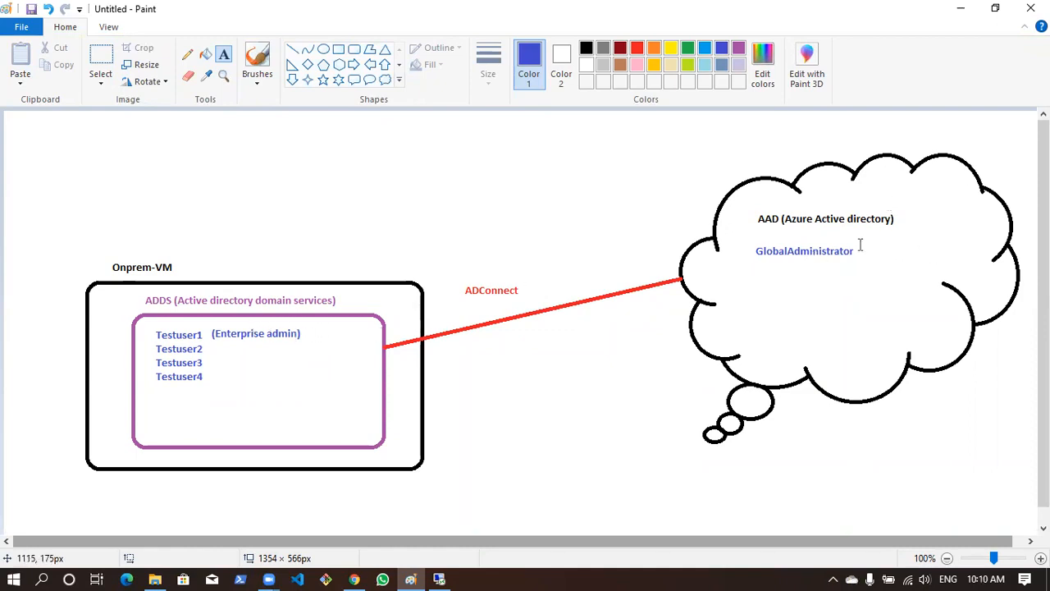
Return to the remote session and open the group selection for Testuser1's Member Of memberships
key(alt+Tab)
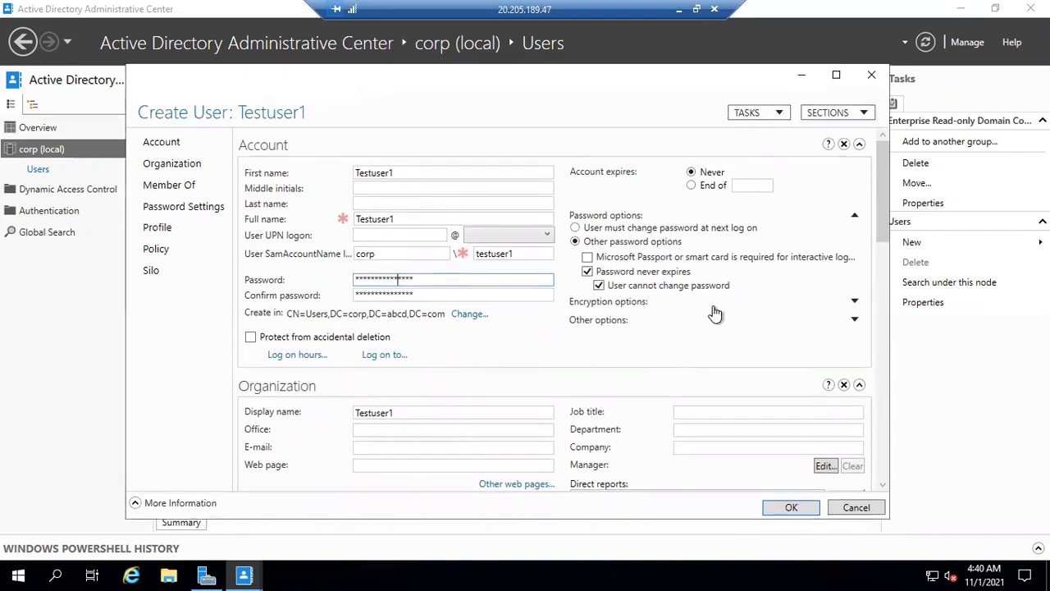
scroll(880, 182, down, 2)
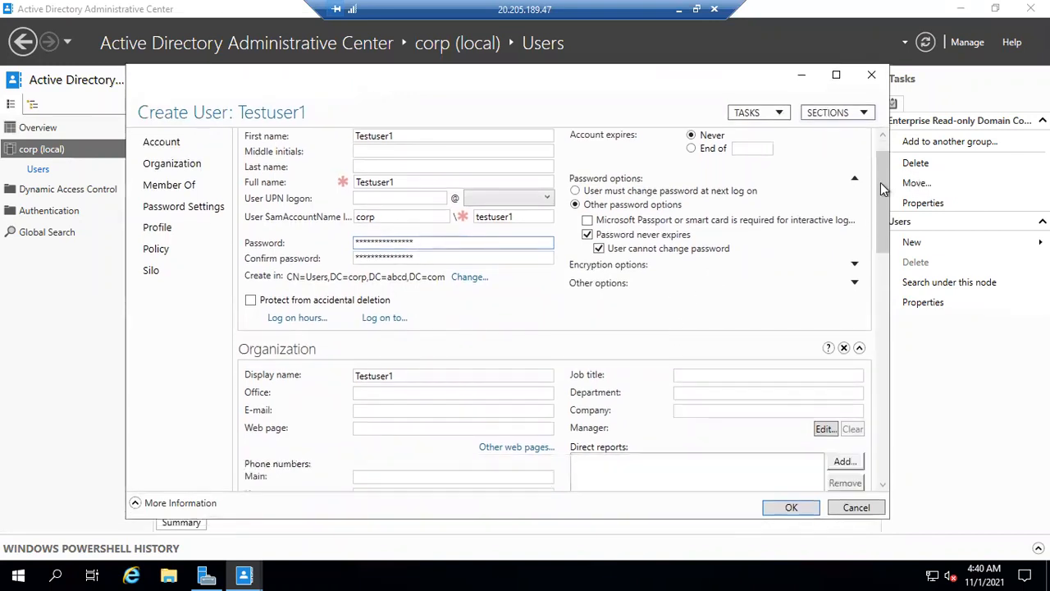
scroll(892, 217, down, 3)
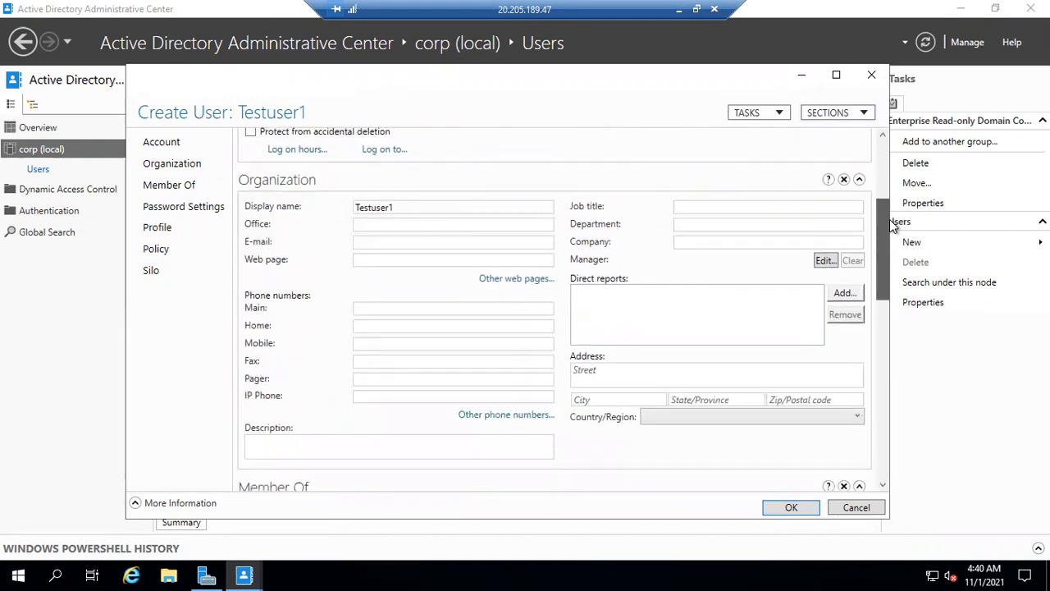
scroll(884, 278, down, 5)
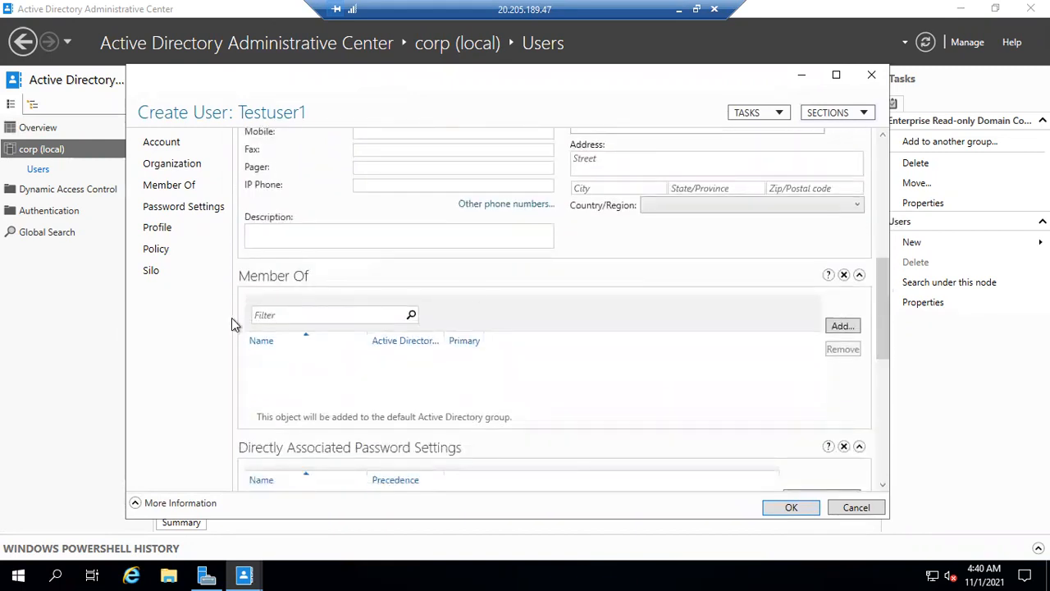
click(833, 328)
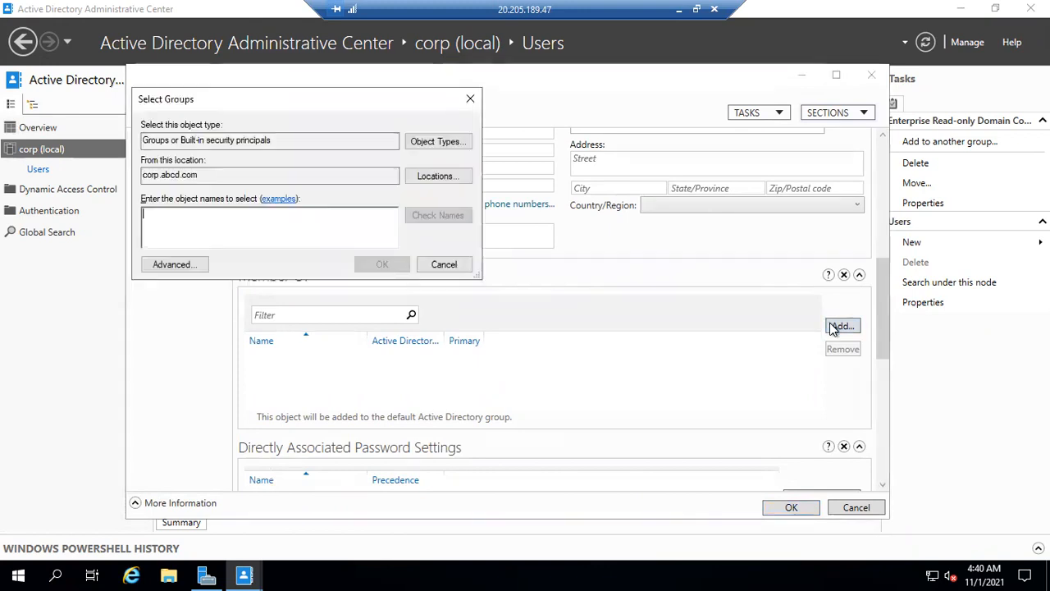
drag(297, 97, 331, 129)
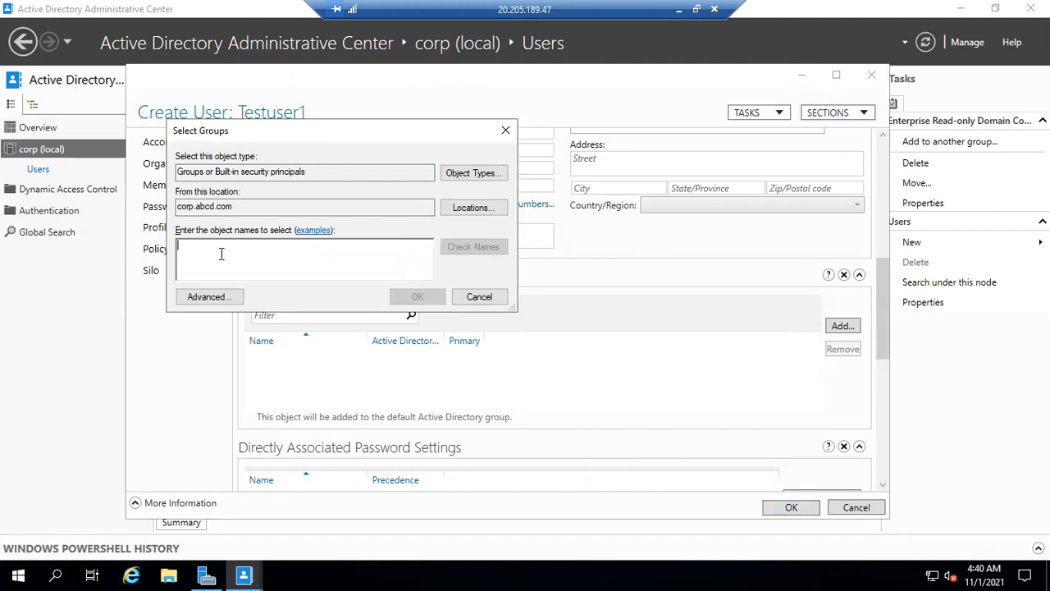
text(enter)
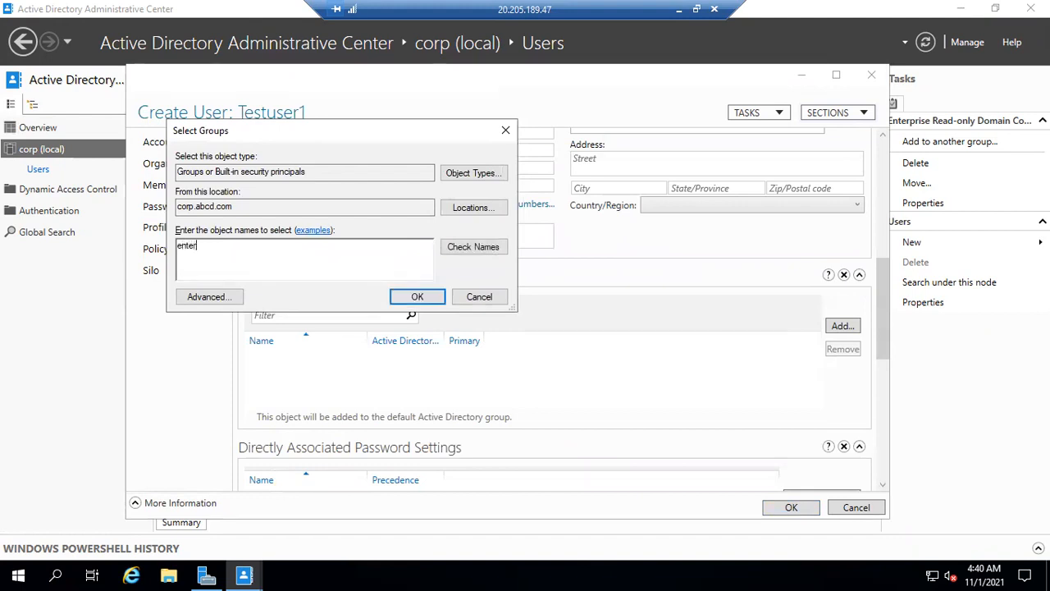
key(BackSpace)
key(BackSpace)
key(BackSpace)
key(BackSpace)
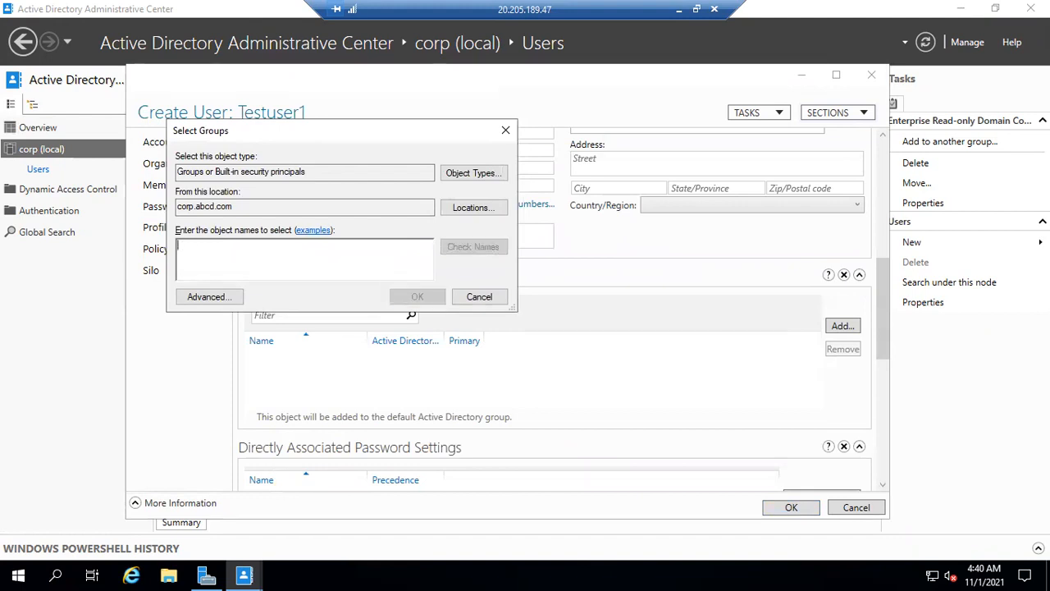
Search the directory for groups starting with "enterprise admin" and make Testuser1 a member of Enterprise Admins
click(232, 298)
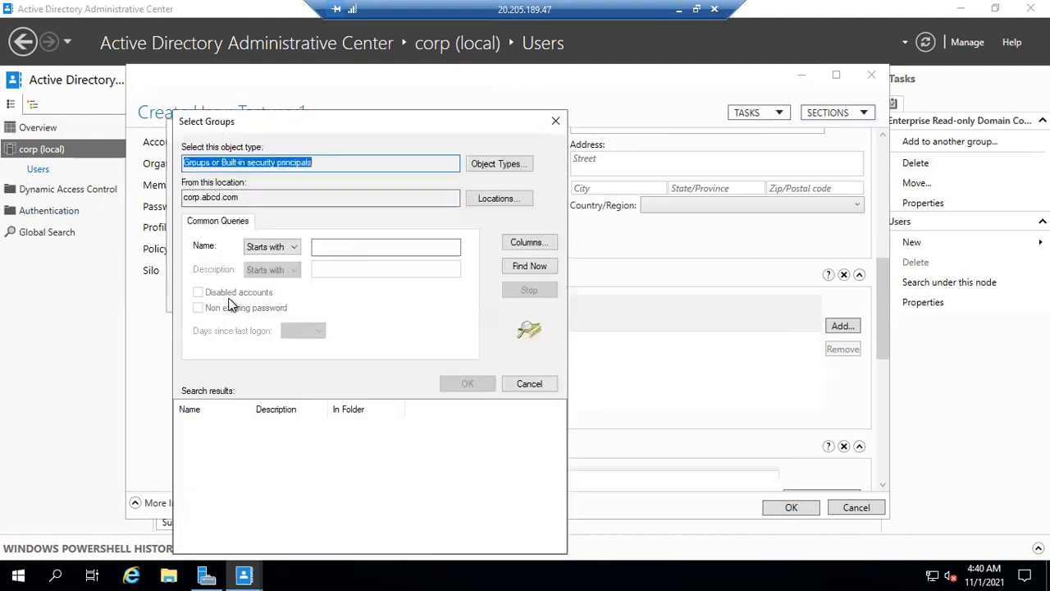
click(343, 247)
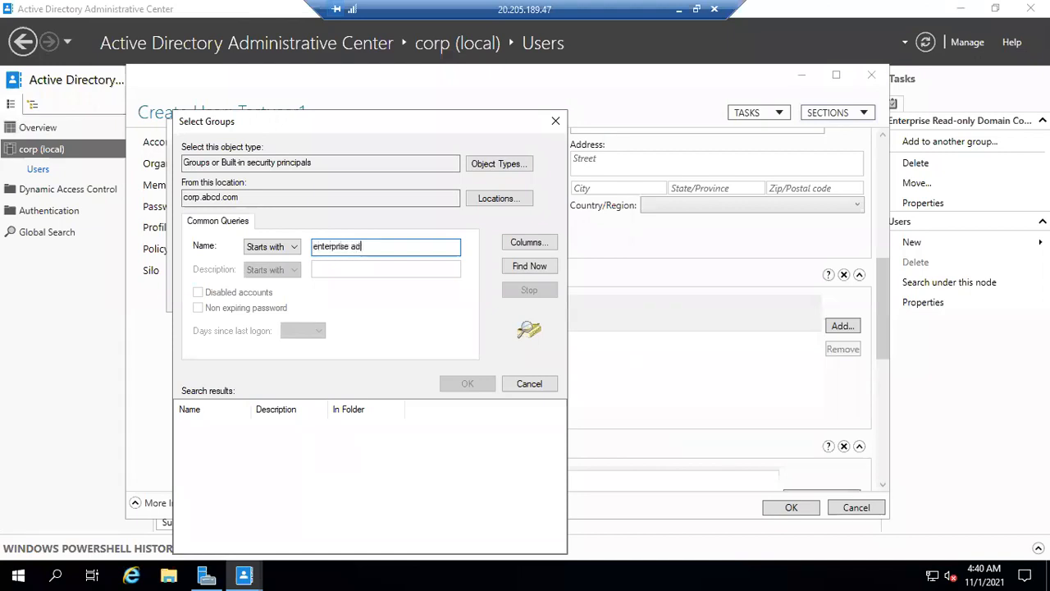
click(530, 265)
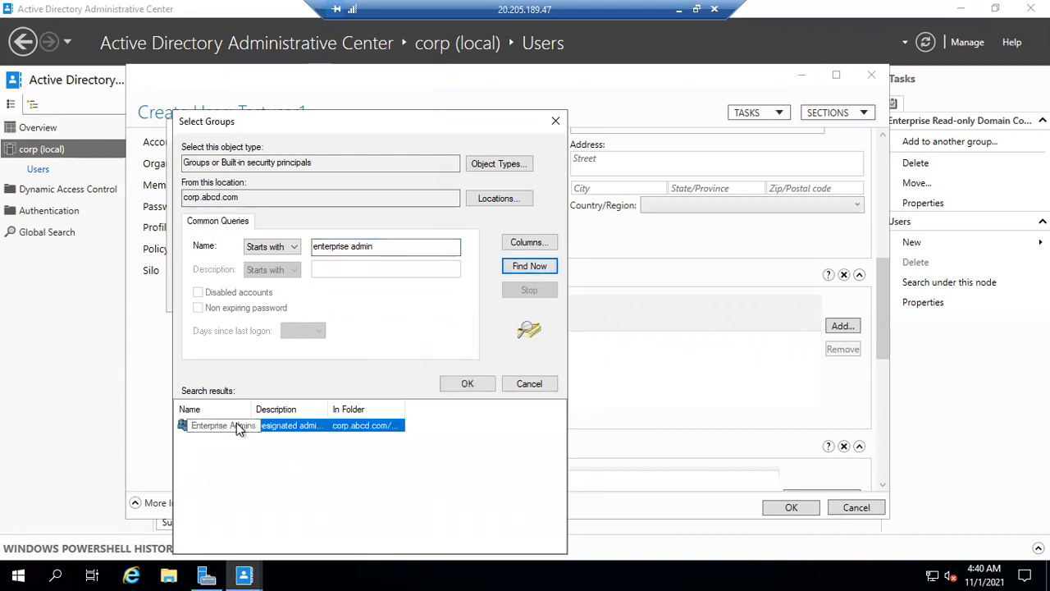
click(453, 383)
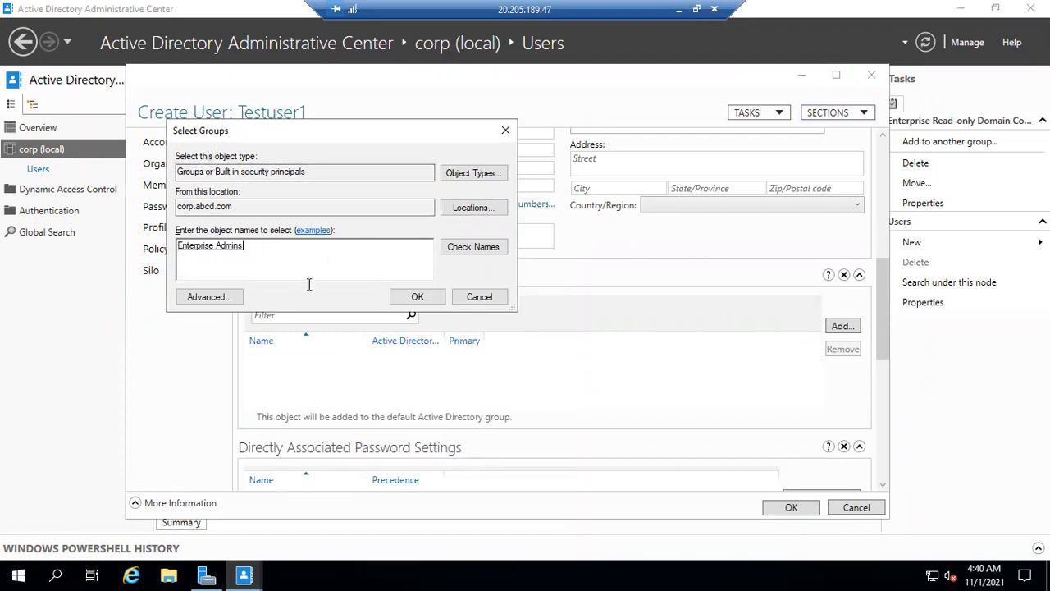
click(402, 299)
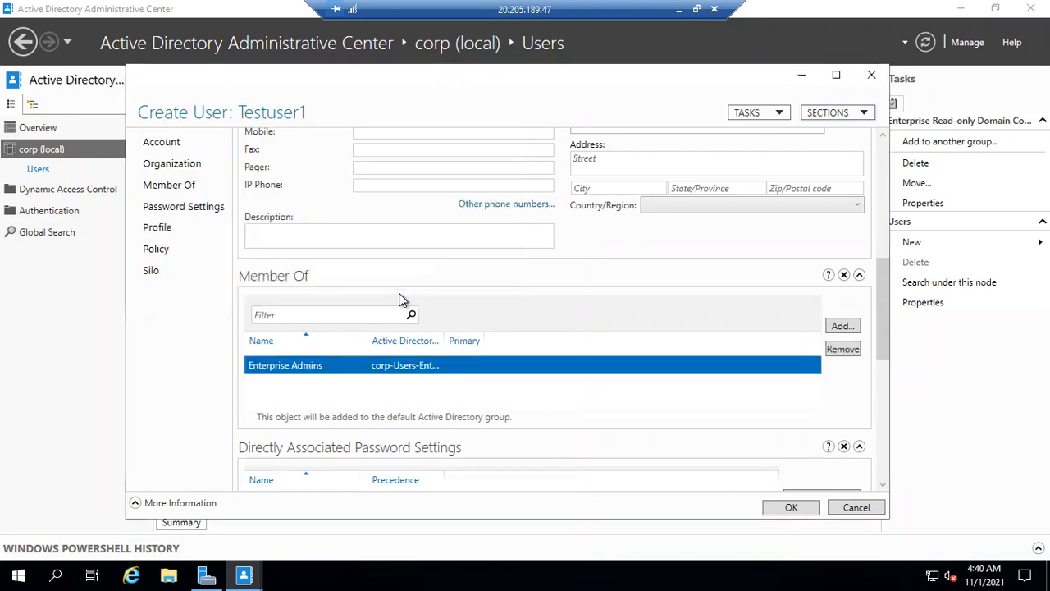
Review Testuser1's account settings and group membership, create the account and select it in the Users container
scroll(295, 187, up, 2)
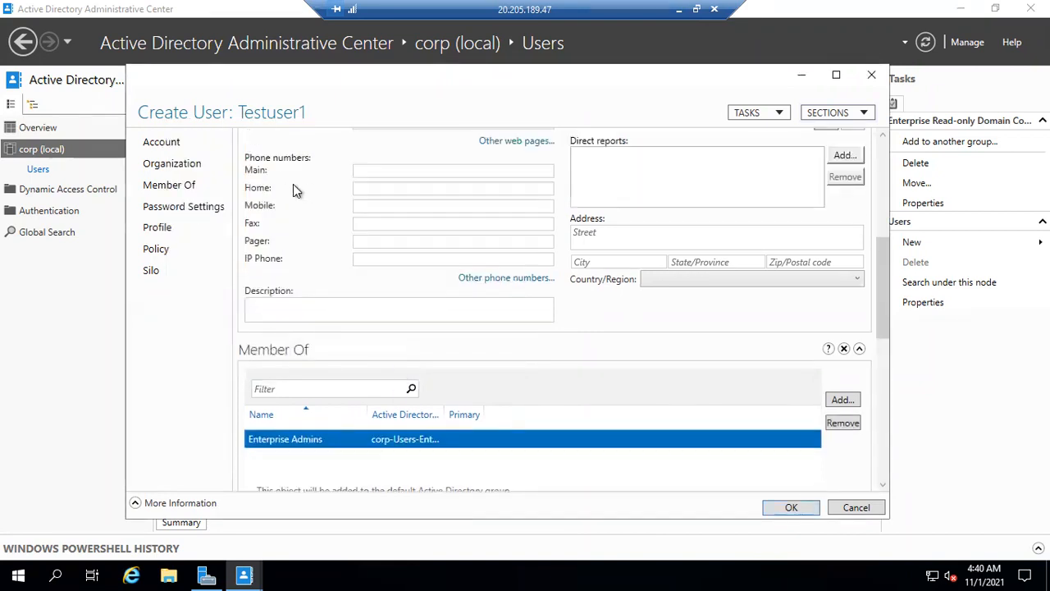
scroll(293, 184, up, 7)
scroll(377, 168, down, 1)
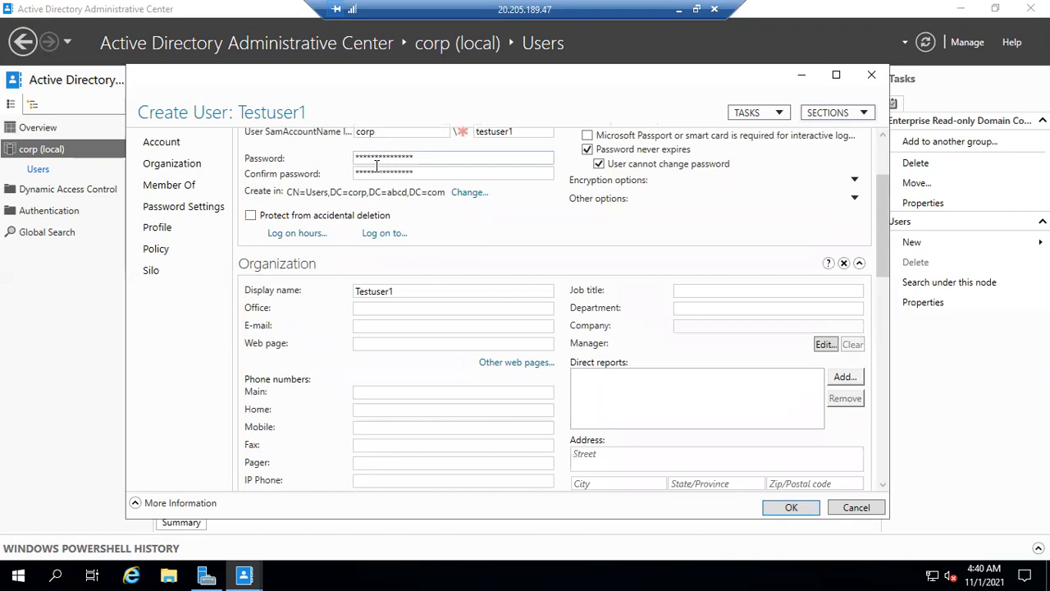
scroll(386, 365, down, 7)
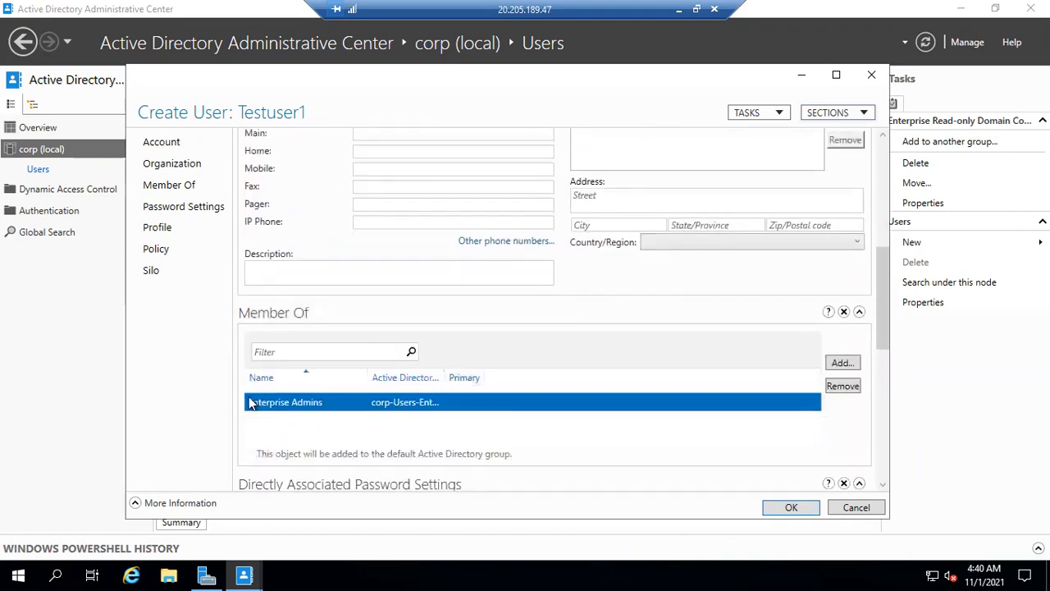
click(790, 508)
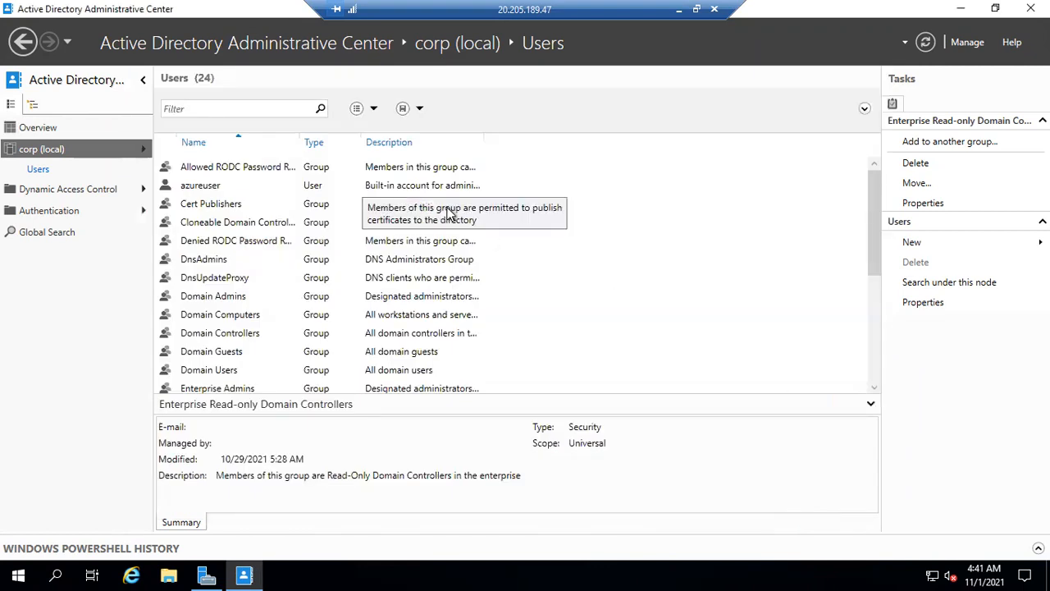
scroll(449, 215, down, 4)
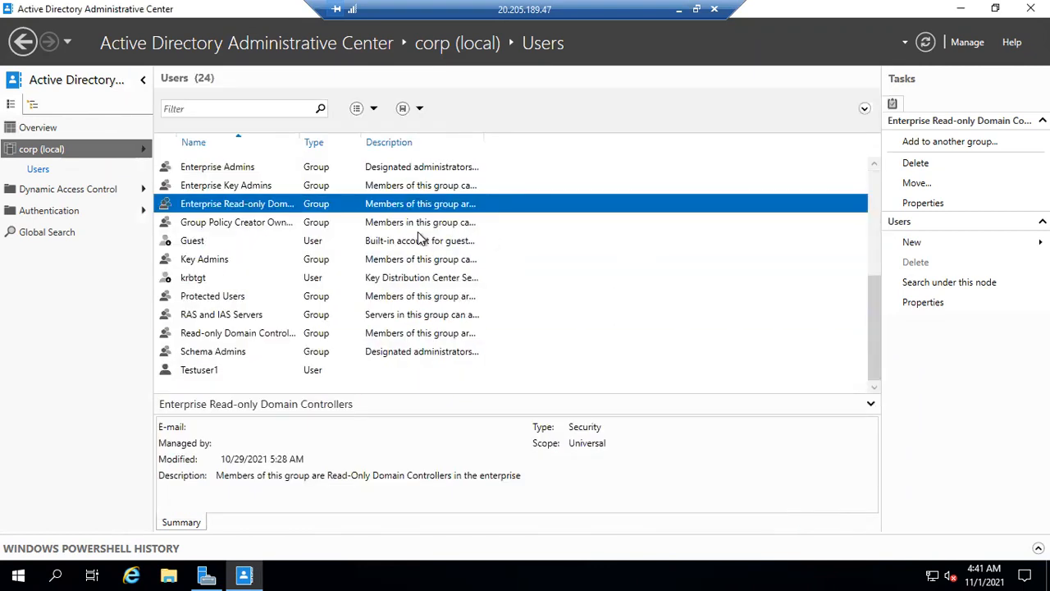
click(228, 373)
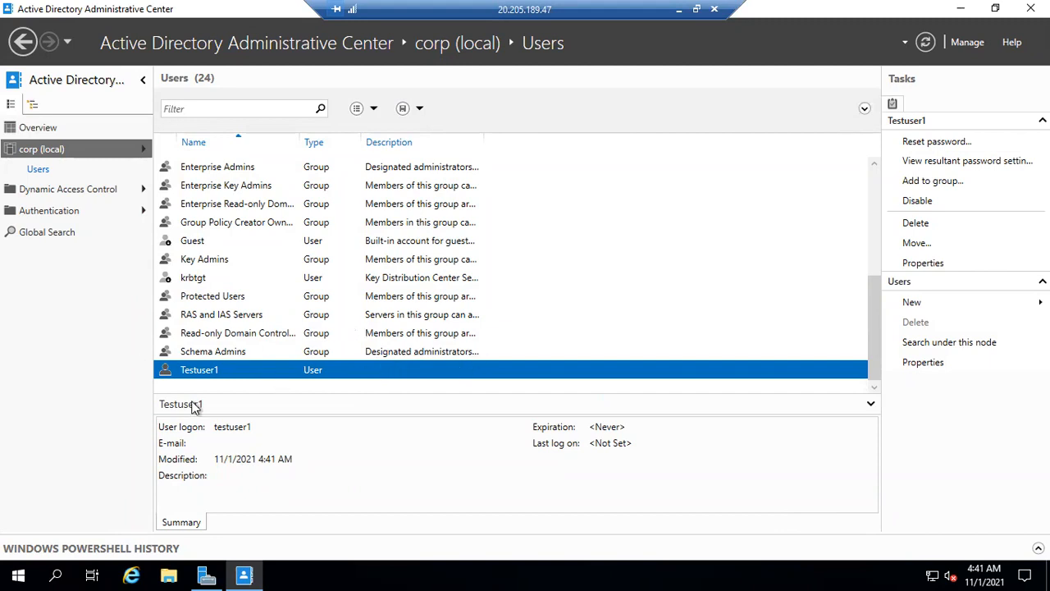
Start another user in the Users container with first name Testuser2 and SamAccountName logon testuser2
mouse_move(947, 306)
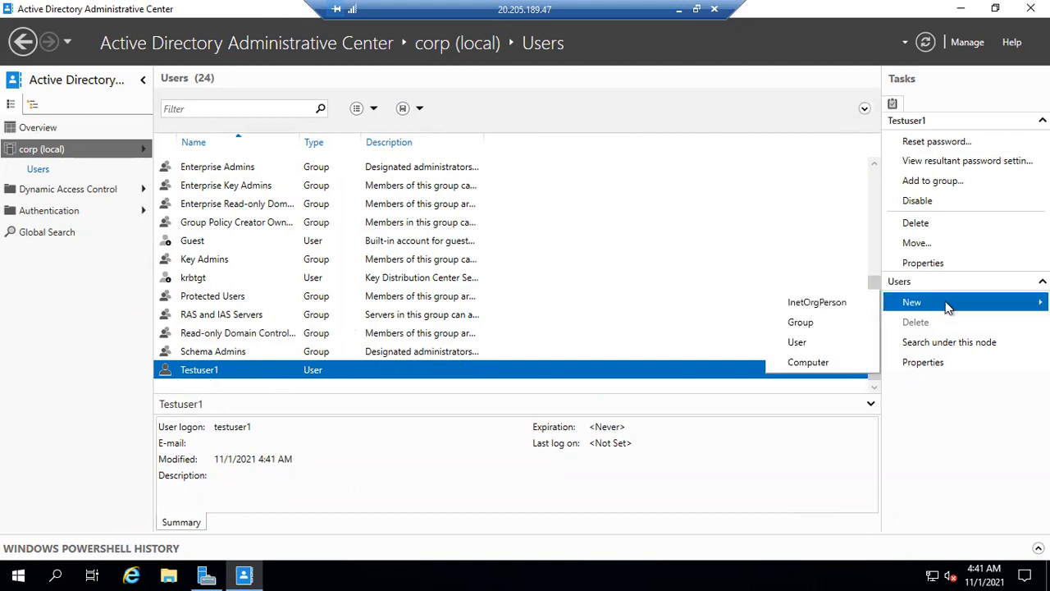
click(790, 341)
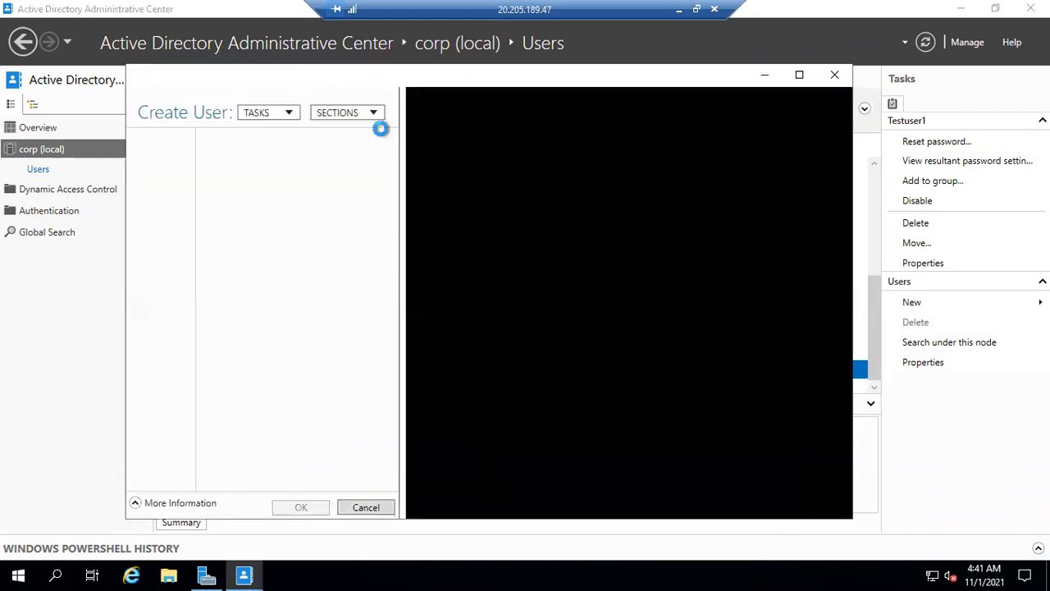
text(Test)
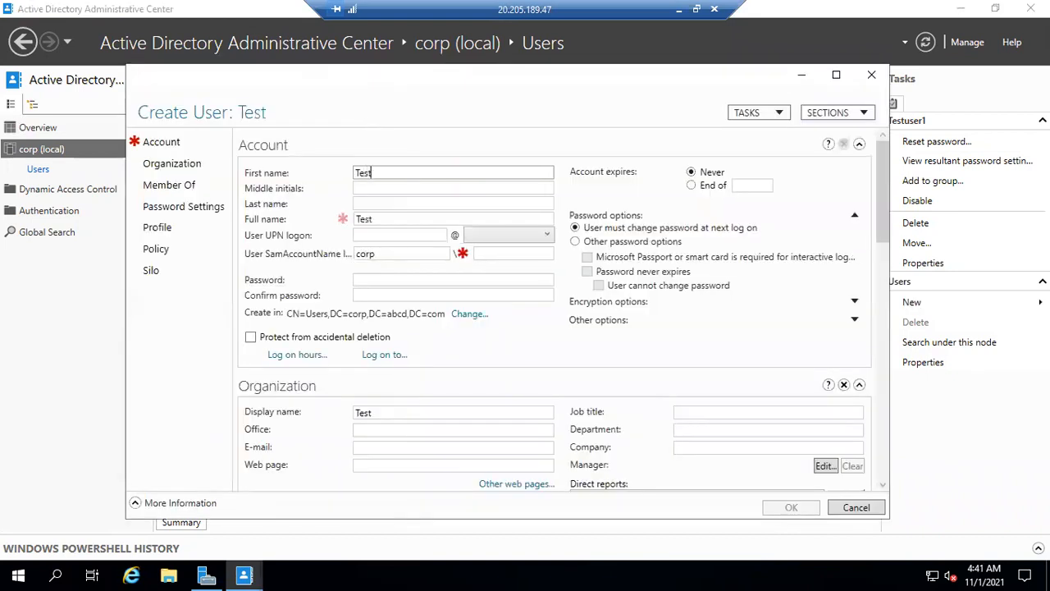
text(user)
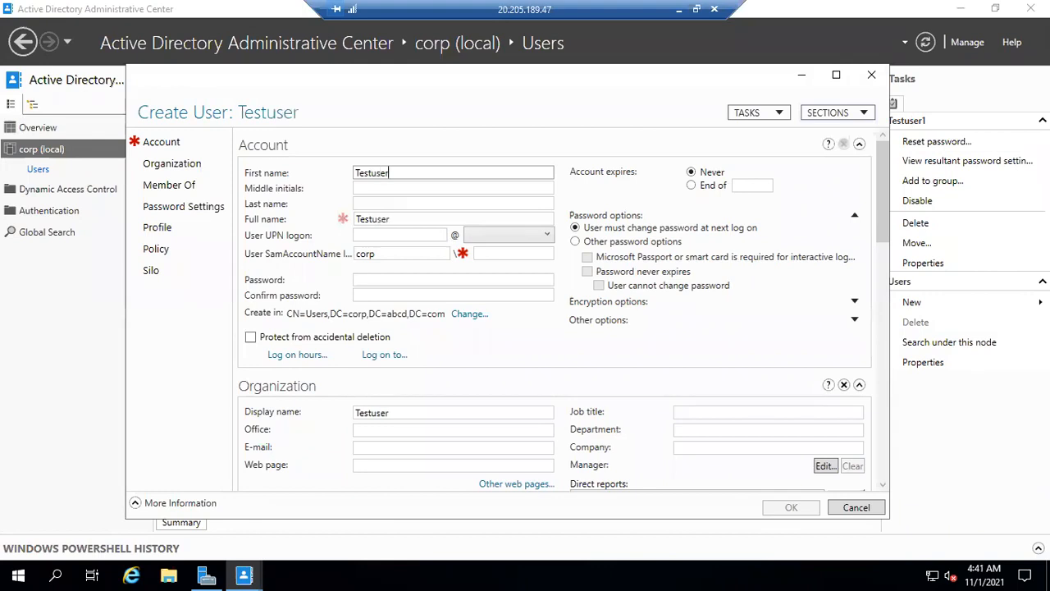
text(2)
click(494, 253)
text(testuser)
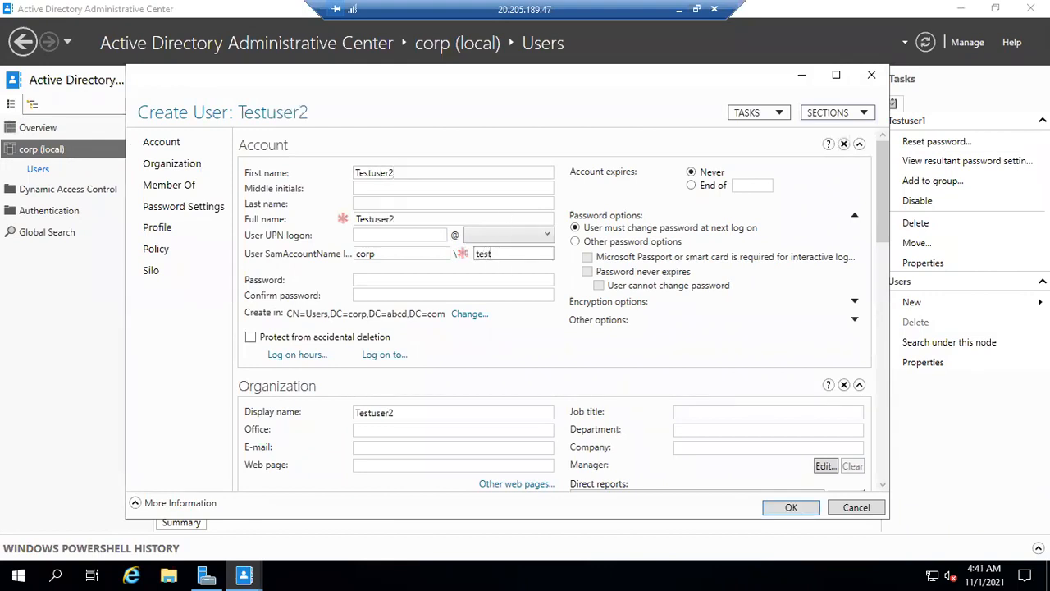
Set Testuser2's password to never expire and not be changeable by the user, leaving the smart card requirement off
click(575, 241)
click(587, 258)
click(588, 272)
click(599, 285)
click(587, 257)
Enter and confirm the account password for Testuser2 and create the account
click(448, 279)
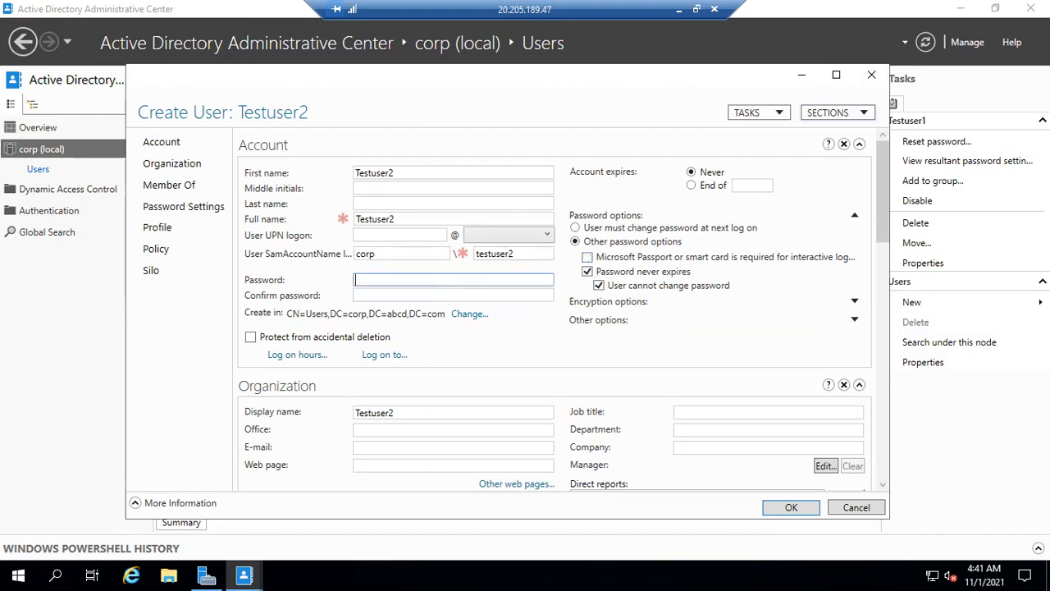
text(1)
key(Tab)
text(********)
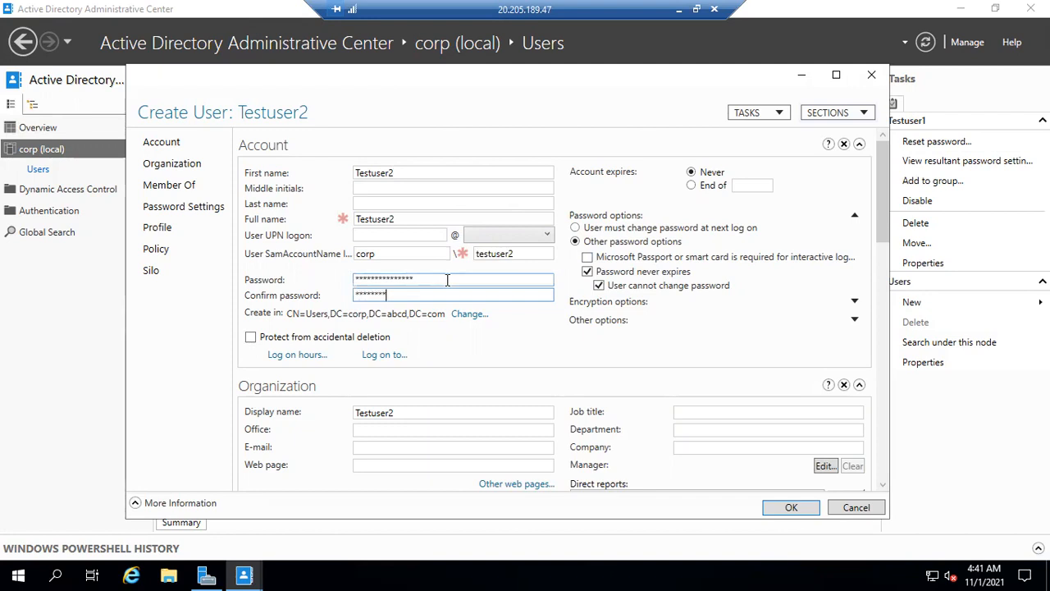
text(**)
scroll(574, 393, down, 5)
click(790, 507)
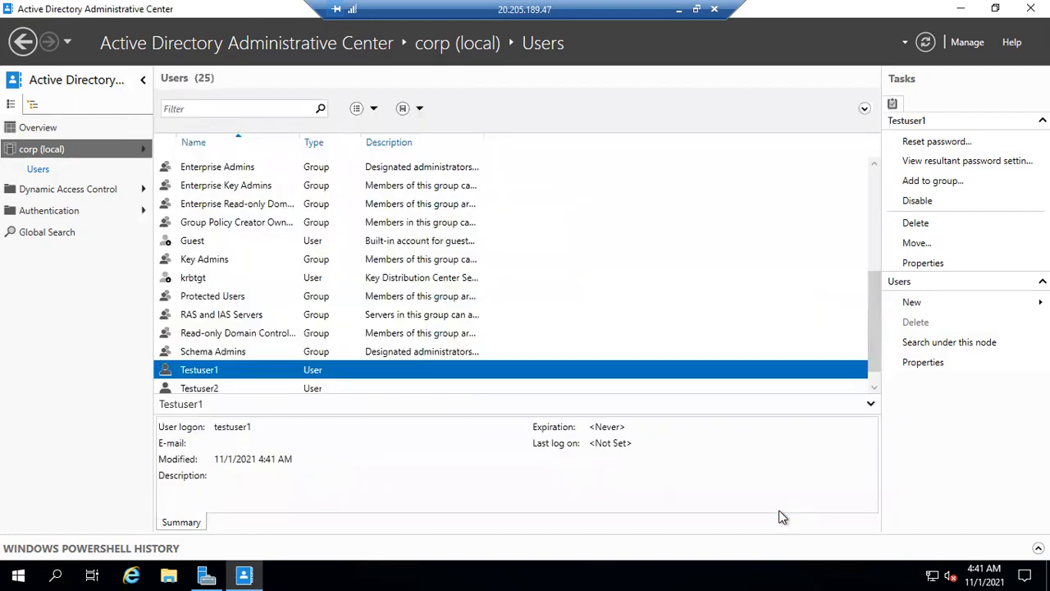
Start another user in the Users container with first name Testuser3 and SamAccountName logon testuser3
scroll(474, 277, down, 1)
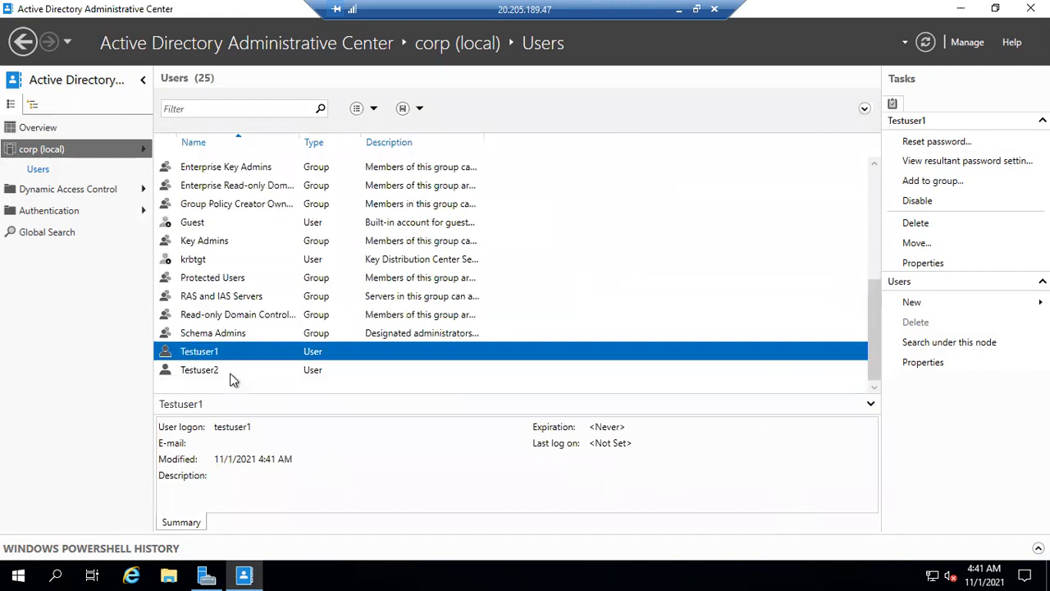
click(232, 373)
click(912, 303)
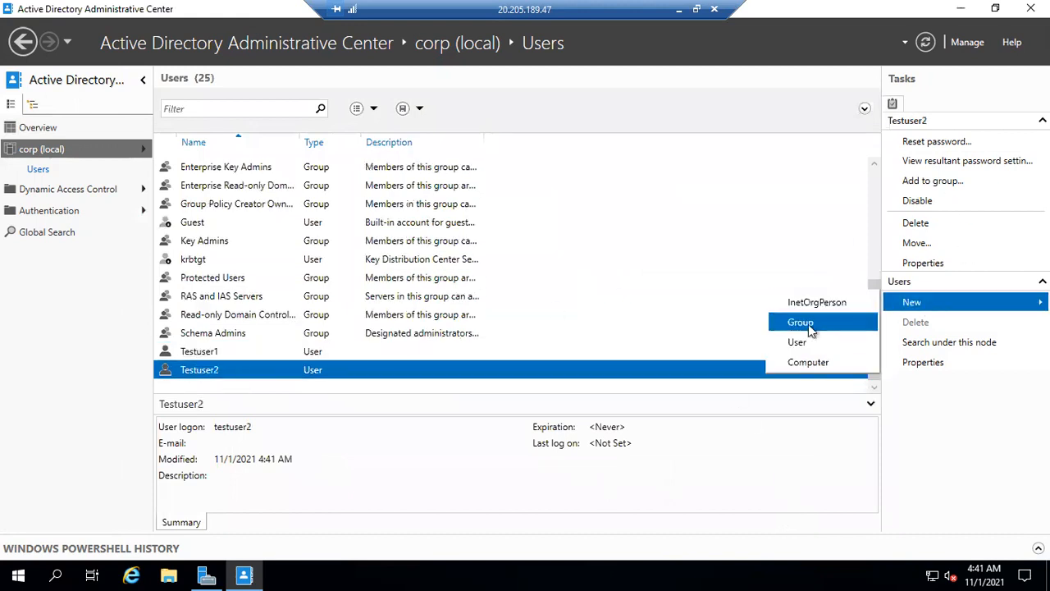
click(797, 342)
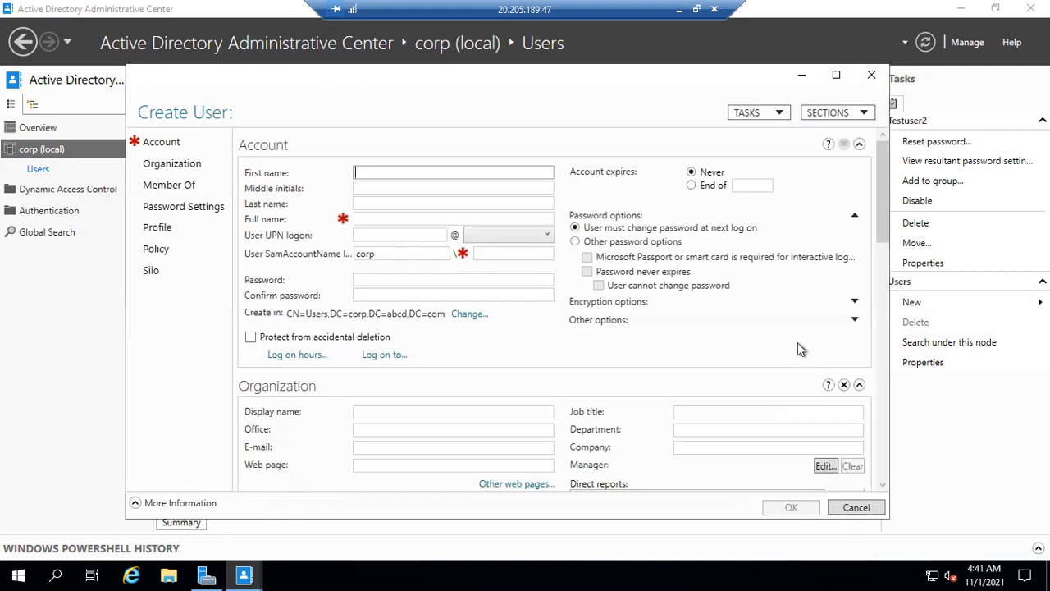
text(Testuser3)
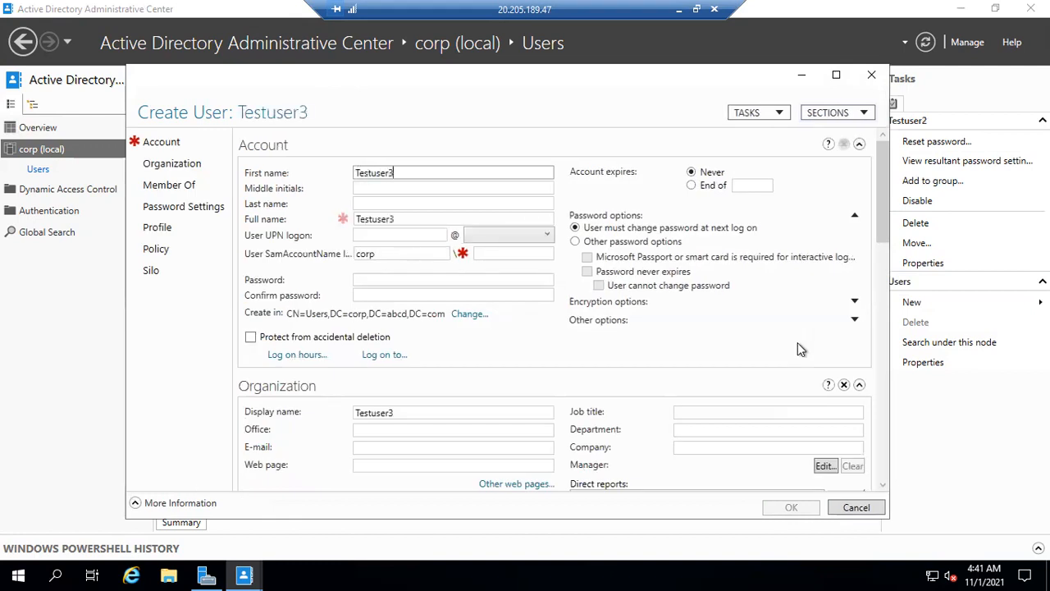
click(523, 257)
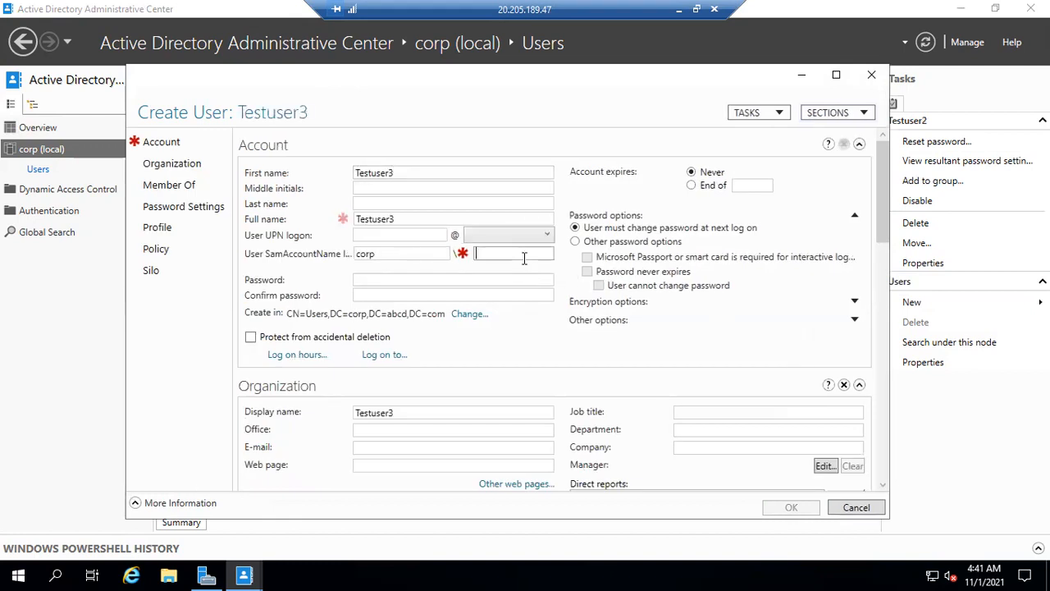
text(testuser3)
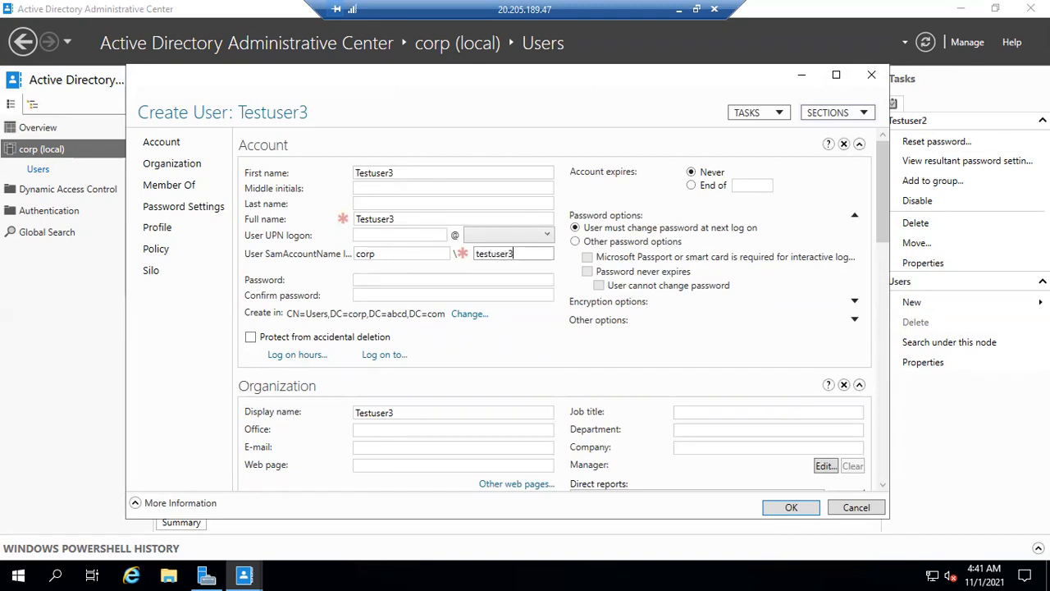
Set Testuser3's password to never expire and not be changeable by the user
click(575, 241)
click(587, 272)
click(599, 285)
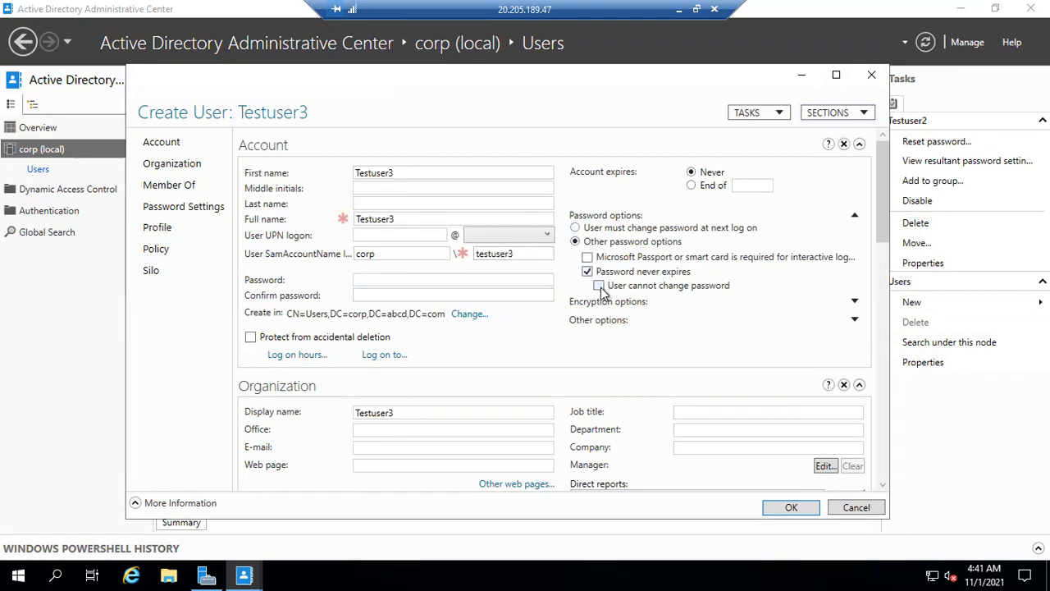
Enter and confirm the account password for Testuser3 and create the account
click(419, 282)
text(***)
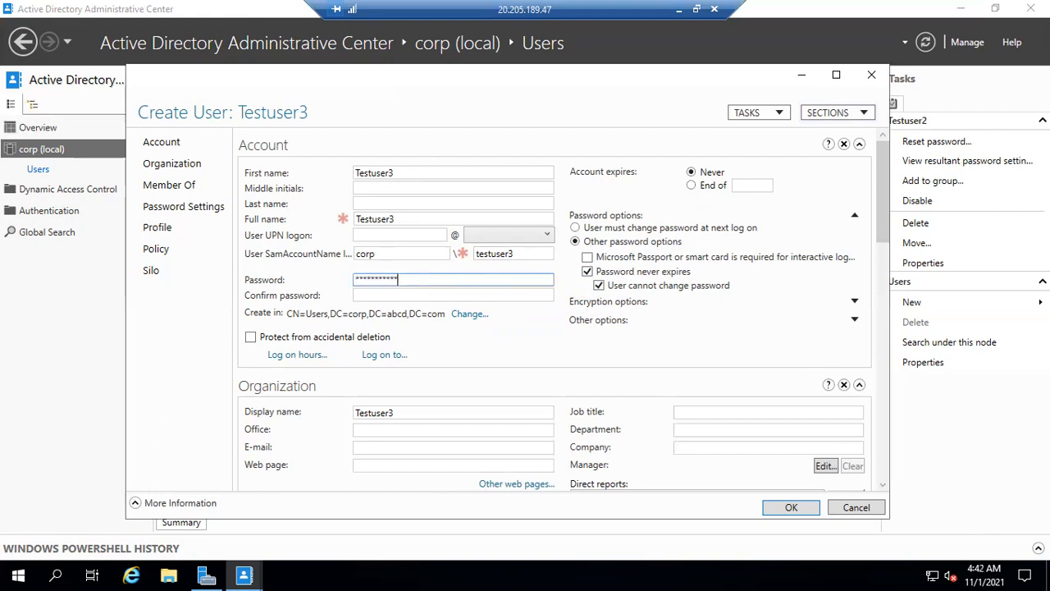
text(1)
key(Tab)
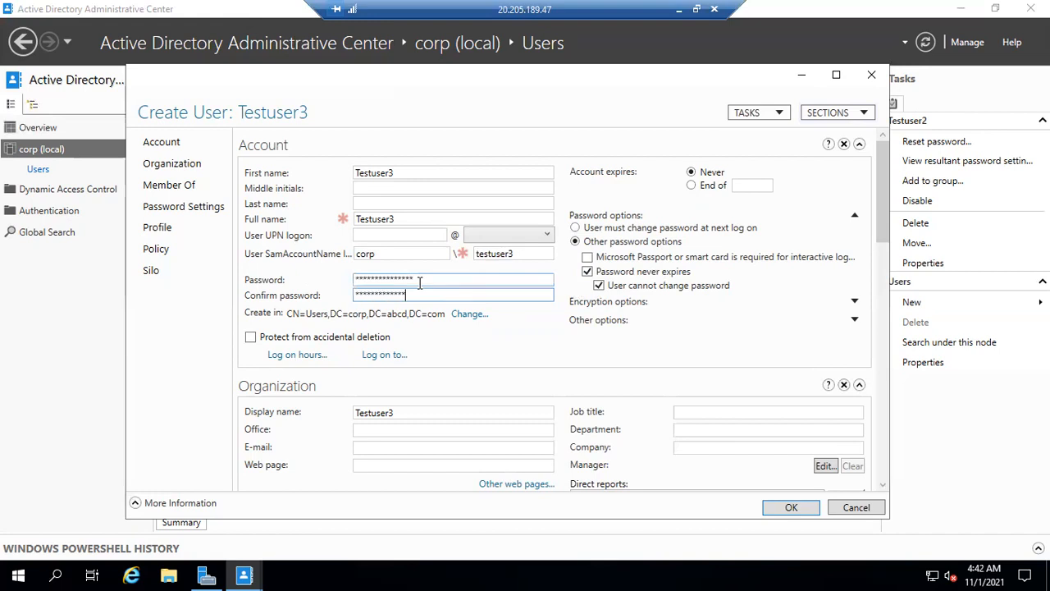
text(***************)
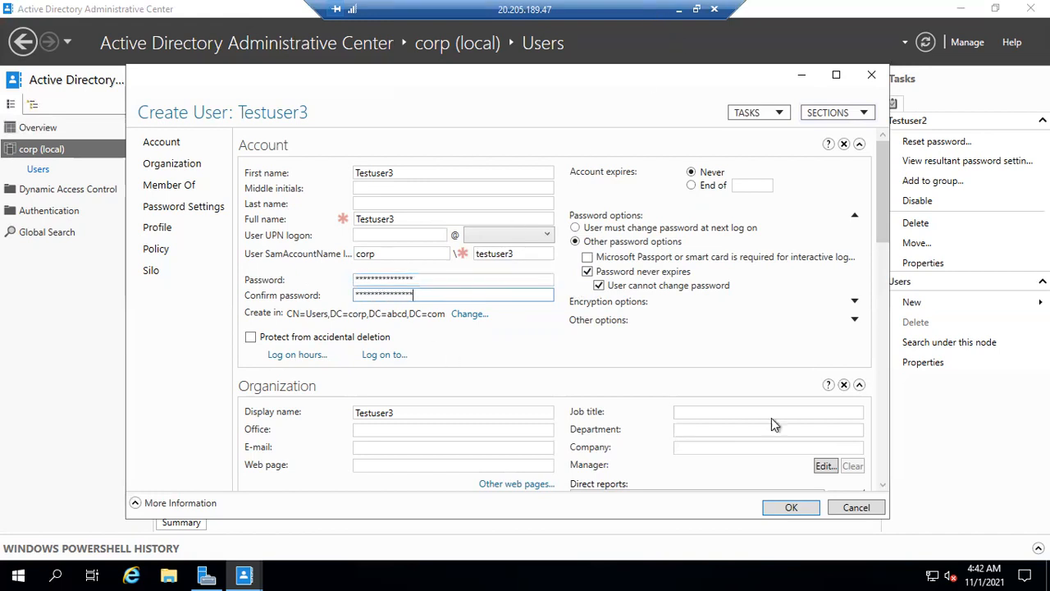
click(773, 514)
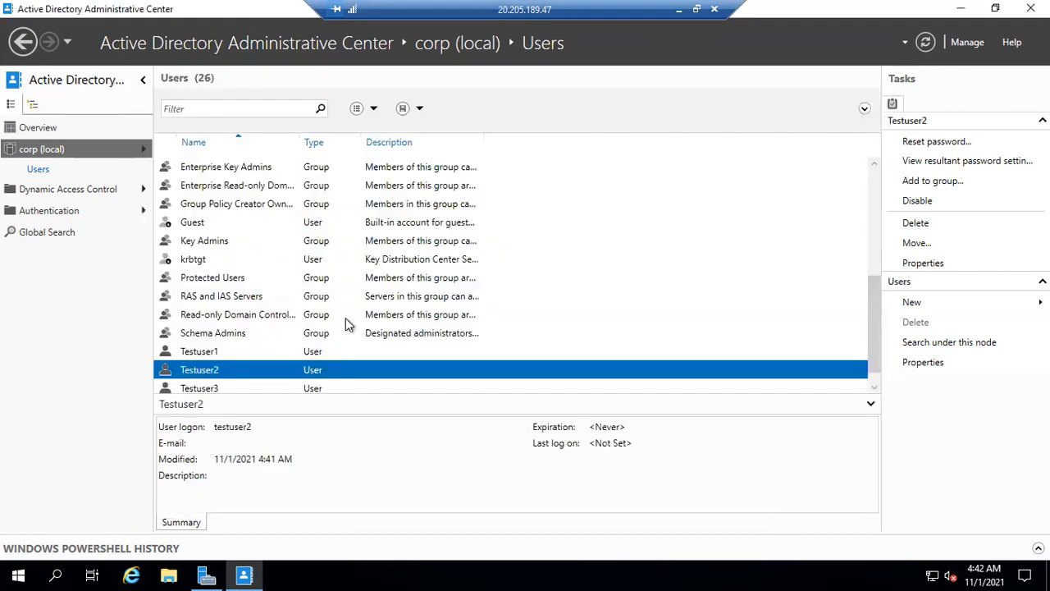
Start another user in the Users container with first name Testuser4 and SamAccountName logon testuser4
click(913, 309)
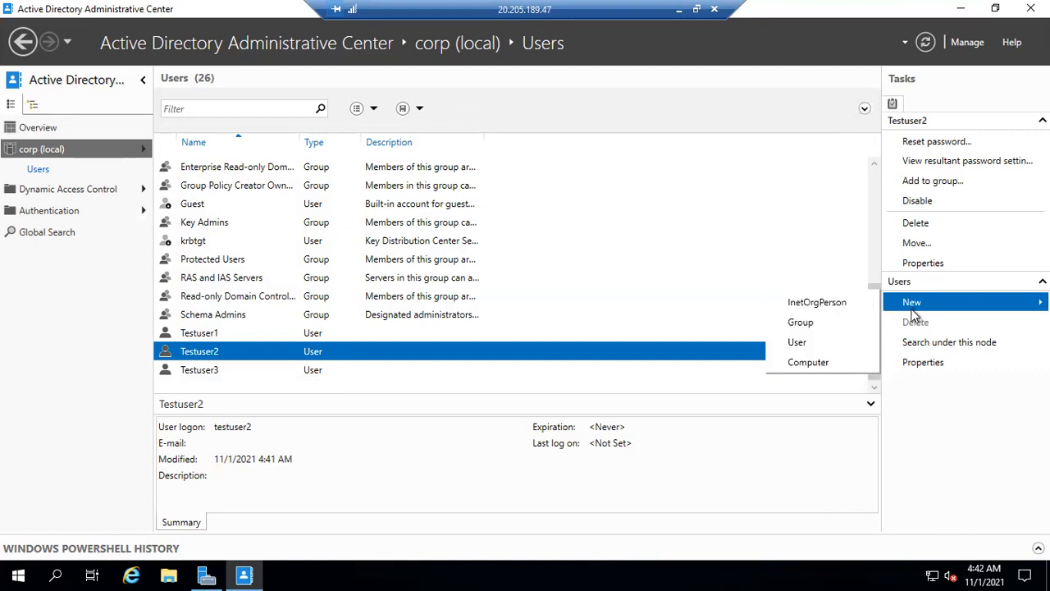
click(797, 343)
text(Testuser)
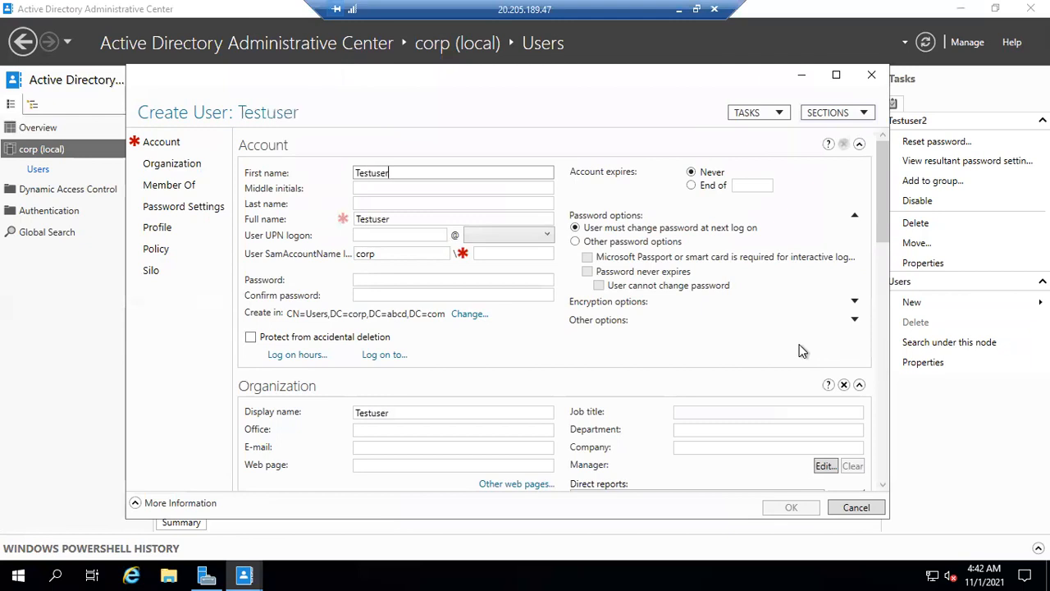
text(4)
click(486, 254)
text(T)
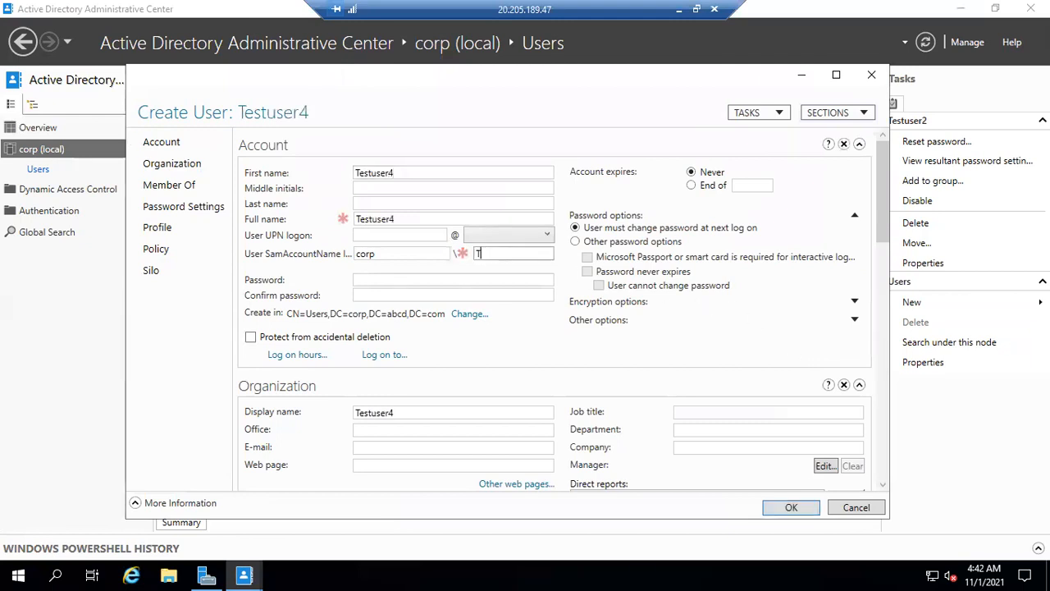
text(e)
key(BackSpace)
key(BackSpace)
text(testuser4)
Set Testuser4's password to never expire and not be changeable by the user
click(575, 241)
click(588, 272)
click(600, 286)
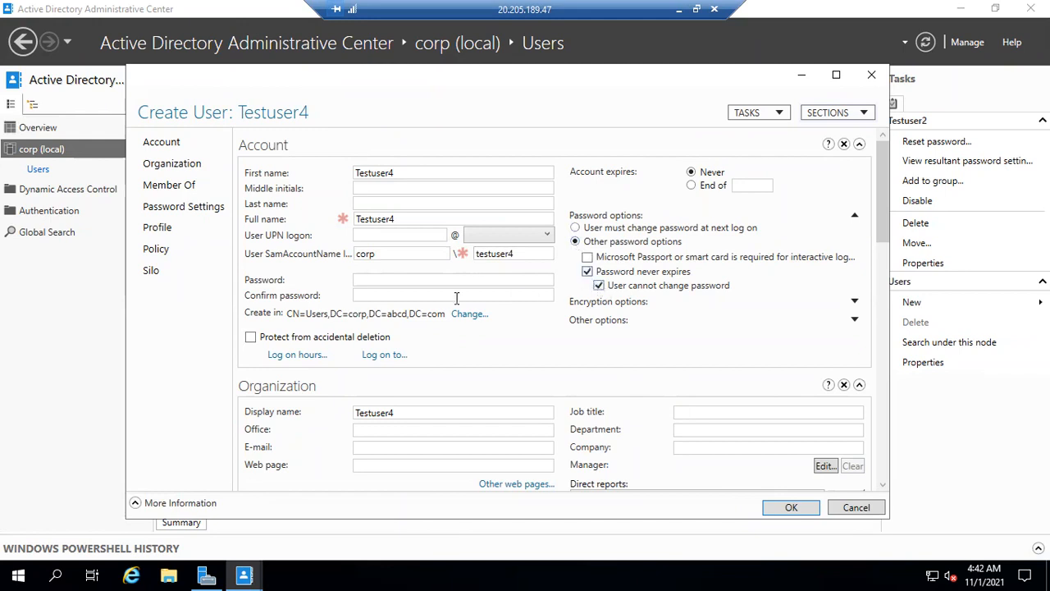
Enter and confirm the account password for Testuser4 and create the account
click(434, 282)
text(***********)
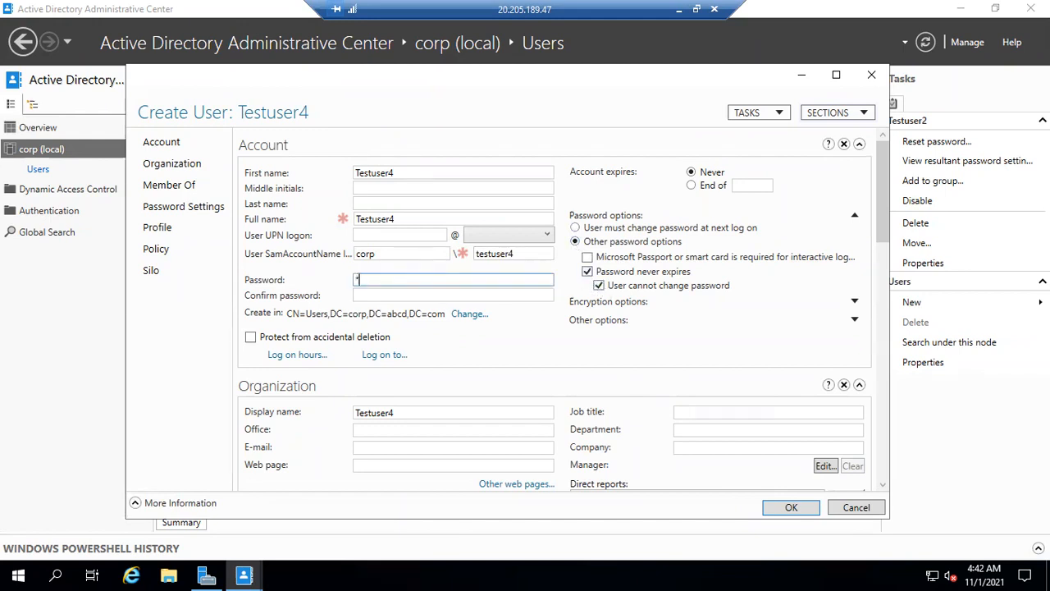
text(***)
key(Tab)
text(***********)
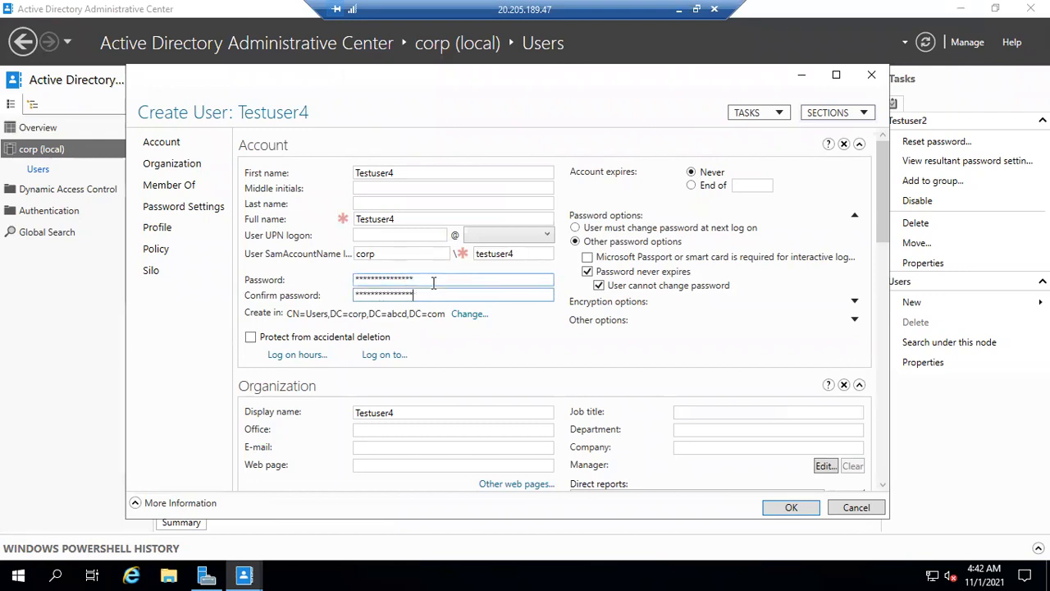
click(786, 509)
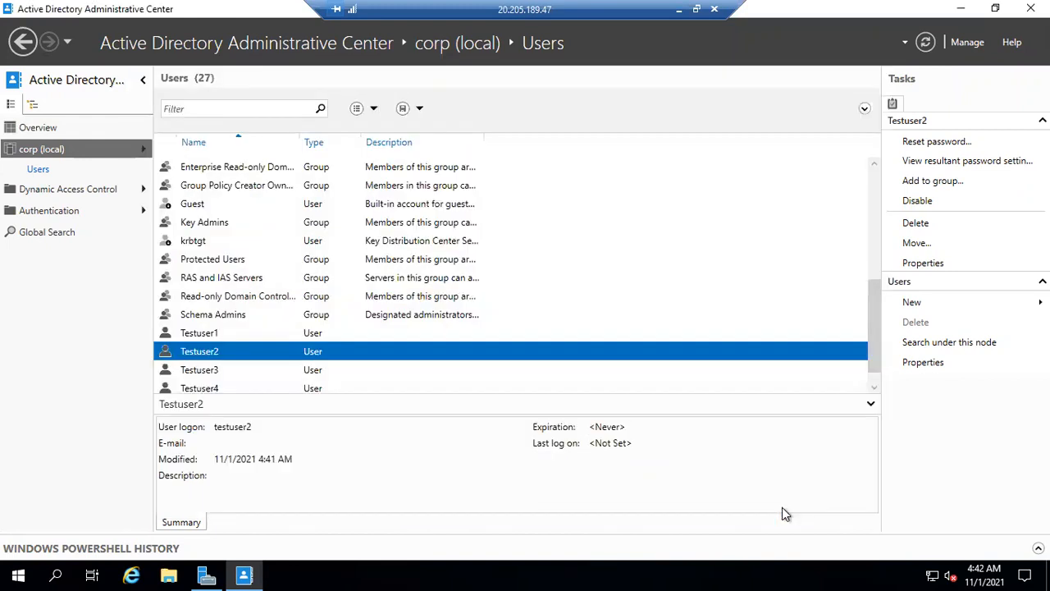
Select Testuser1 in the Users container and minimize the remote desktop session
scroll(398, 344, down, 1)
click(291, 316)
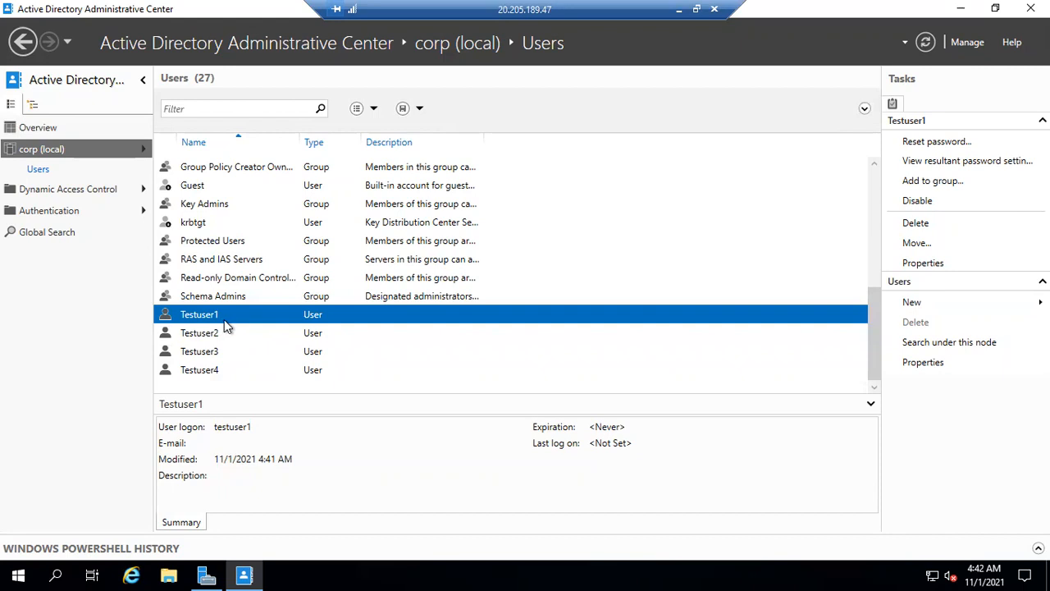
click(679, 9)
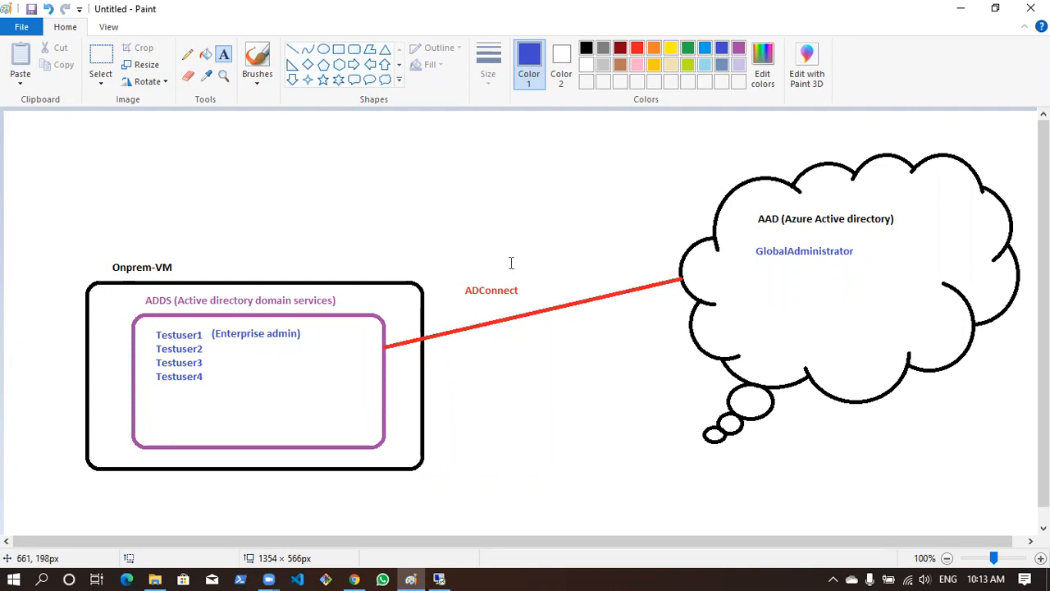
Open the Azure AD Connect page of the default Azure Active Directory in the Azure portal
click(25, 95)
click(40, 494)
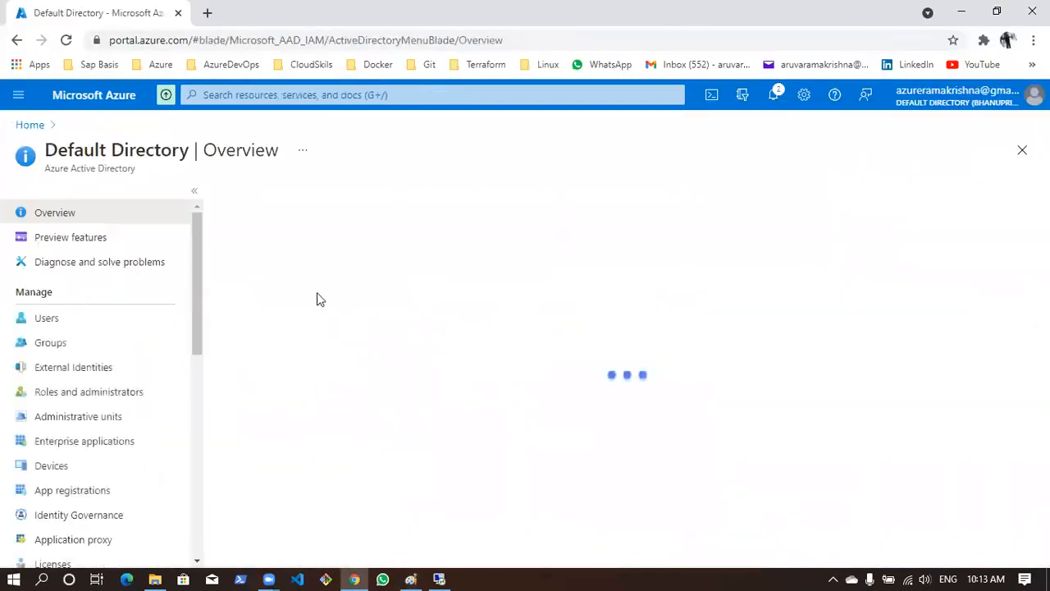
scroll(97, 336, down, 1)
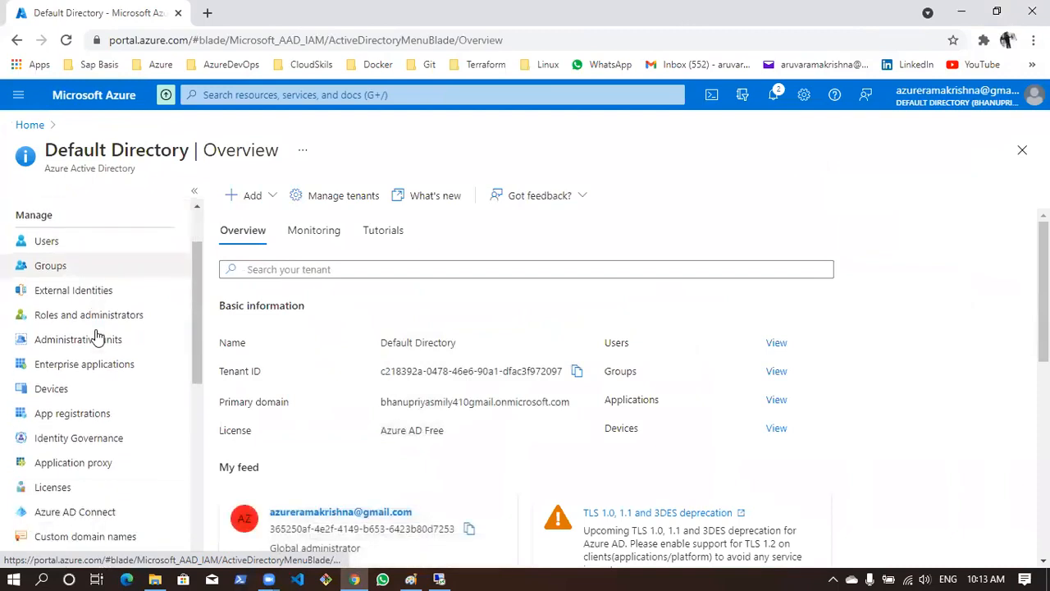
scroll(97, 336, down, 1)
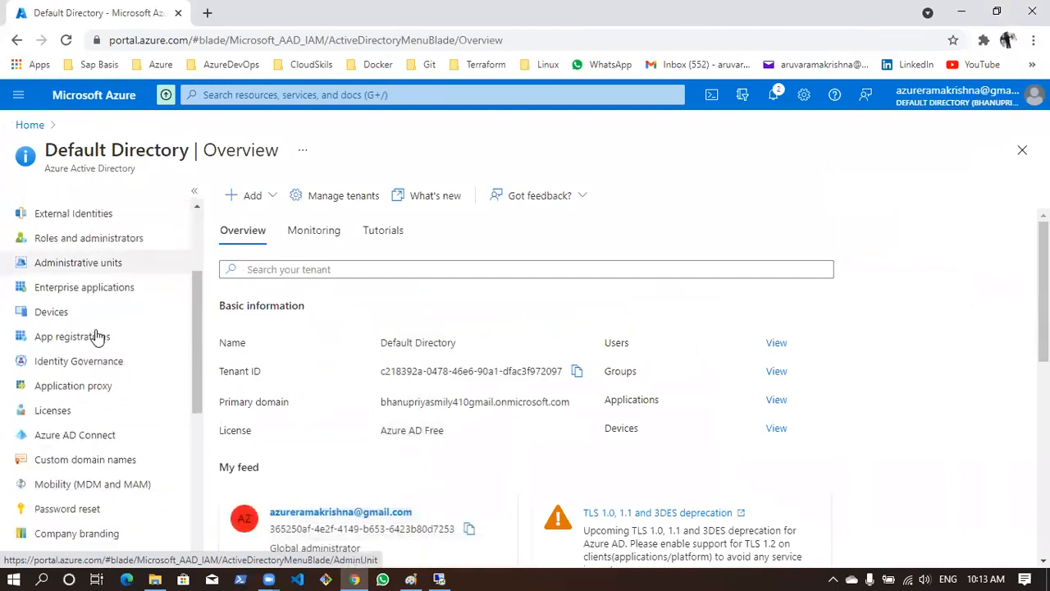
click(96, 436)
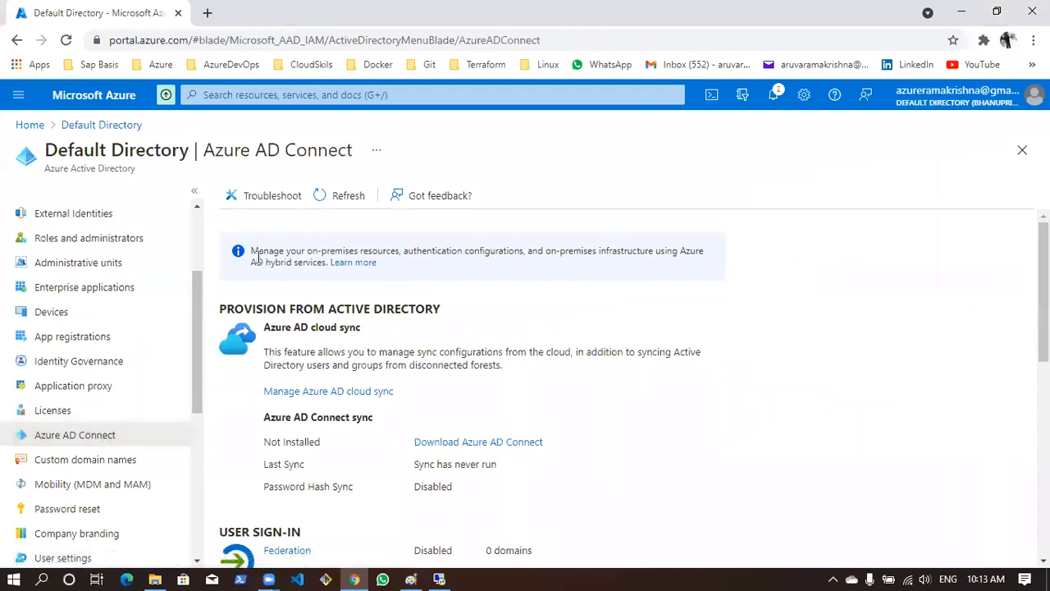
Review the hybrid services note and the Azure AD Connect sync installation, last sync and password hash sync status
drag(251, 255, 325, 278)
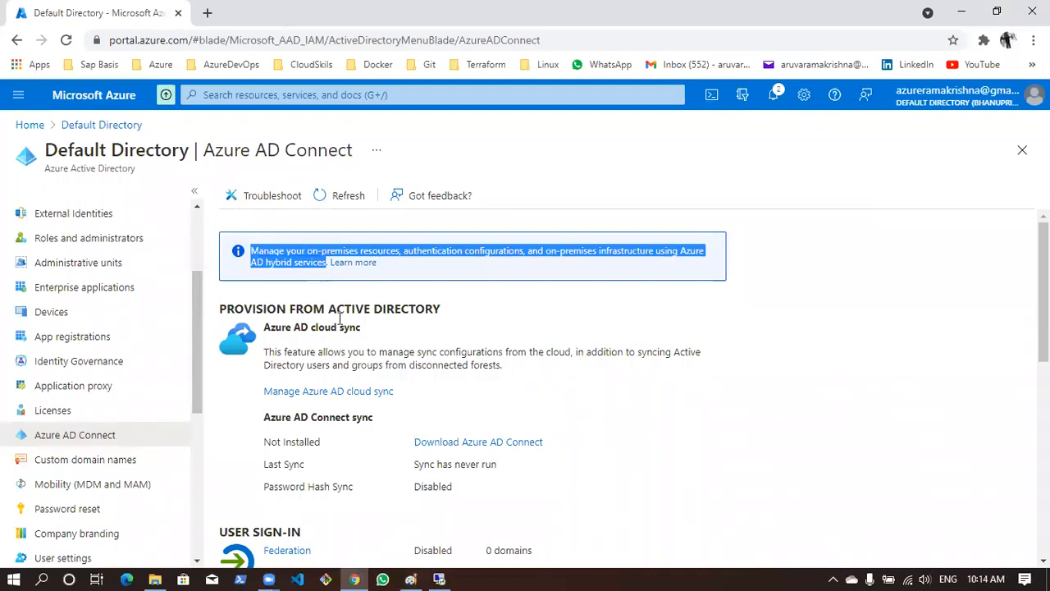
drag(263, 429, 294, 447)
triple_click(294, 447)
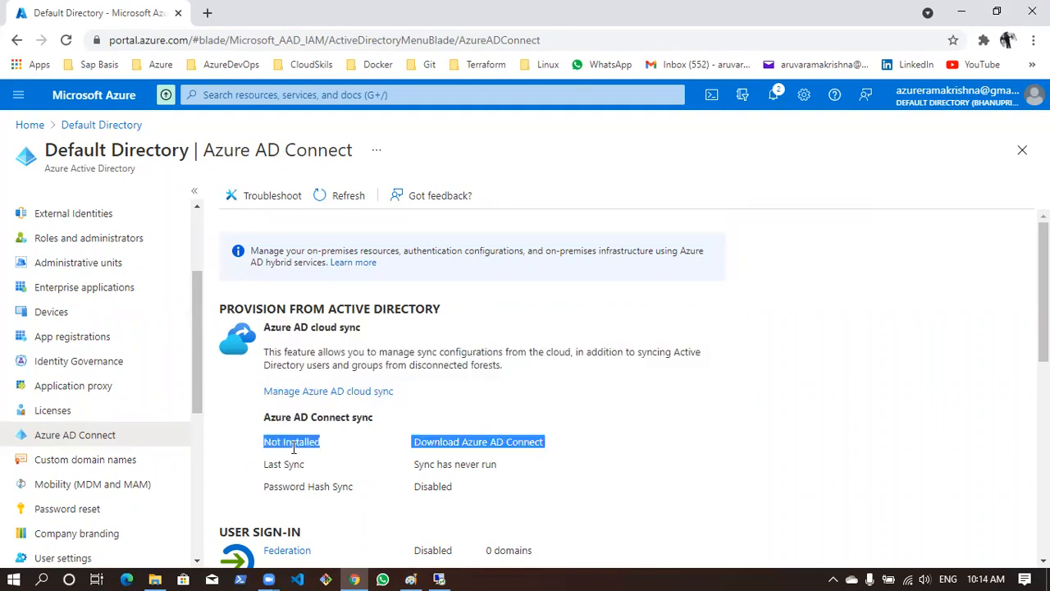
click(730, 438)
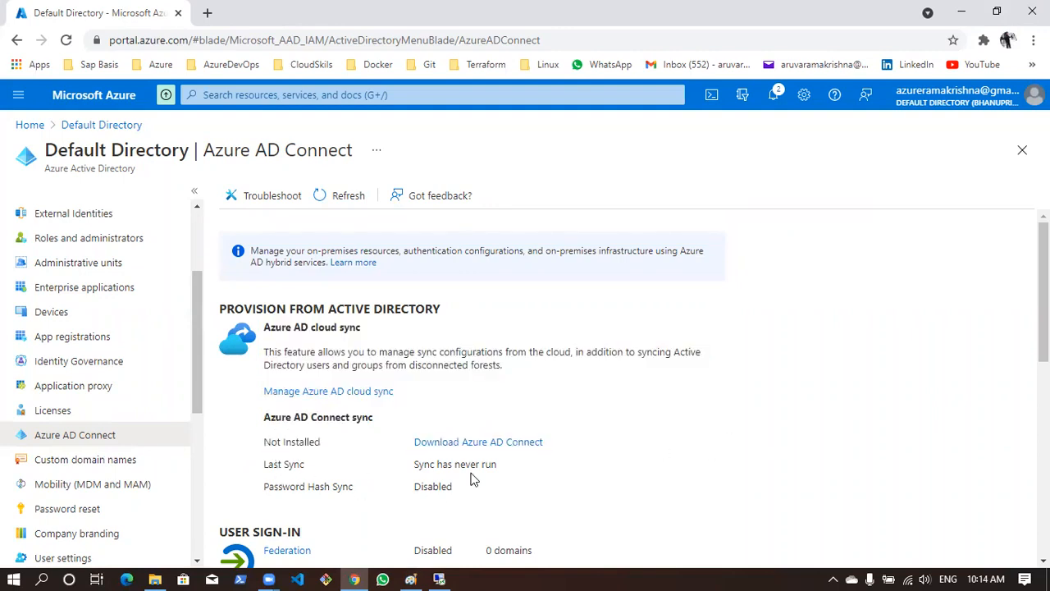
mouse_move(413, 466)
mouse_down()
mouse_move(509, 473)
mouse_move(413, 486)
mouse_up()
double_click(342, 486)
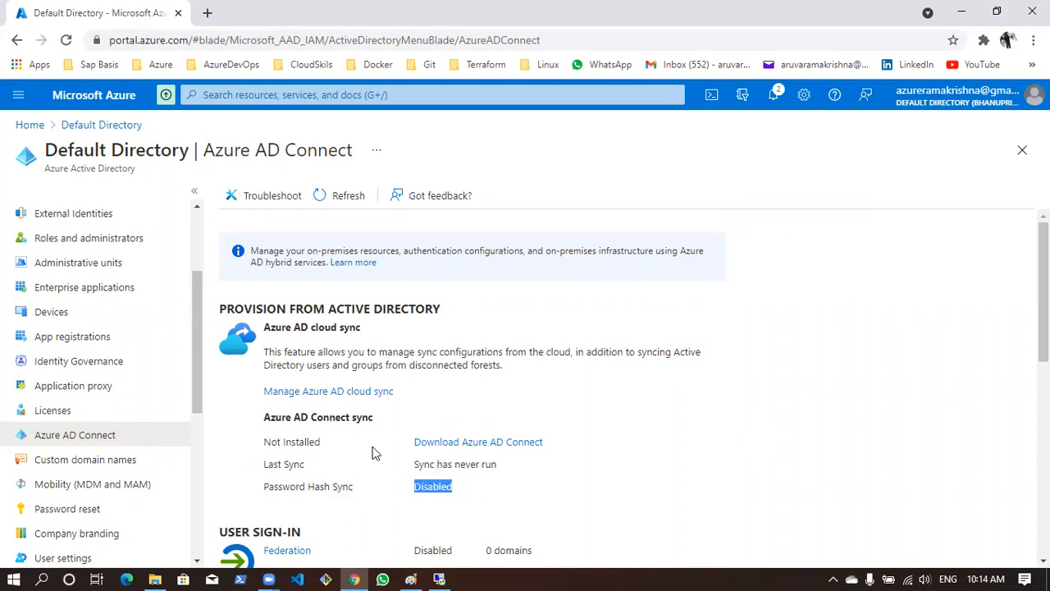
click(475, 490)
Open the Azure AD Connect download page and select its web address
click(487, 442)
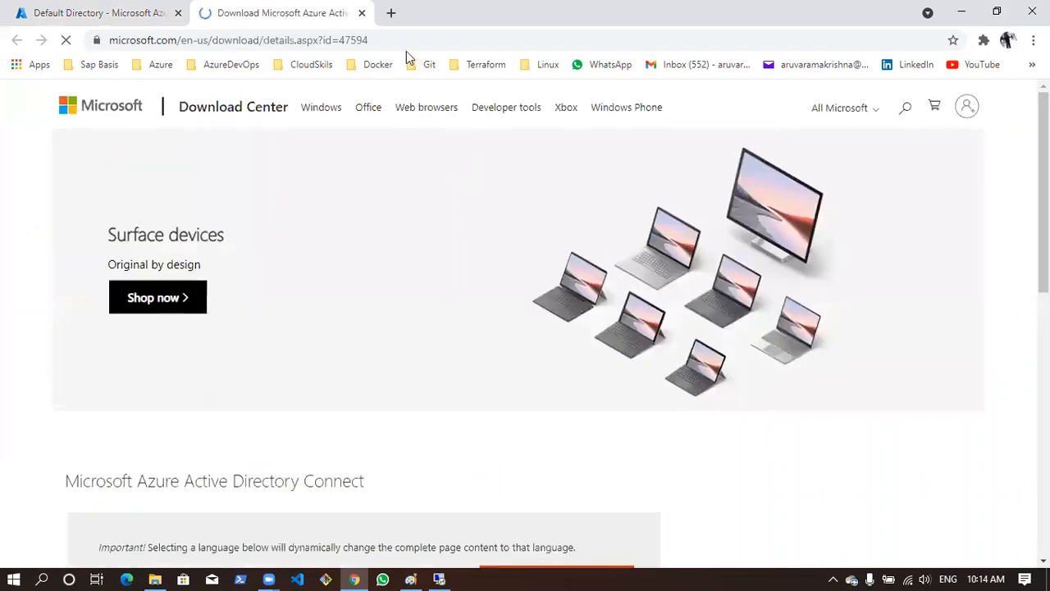
click(393, 39)
key(ctrl+c)
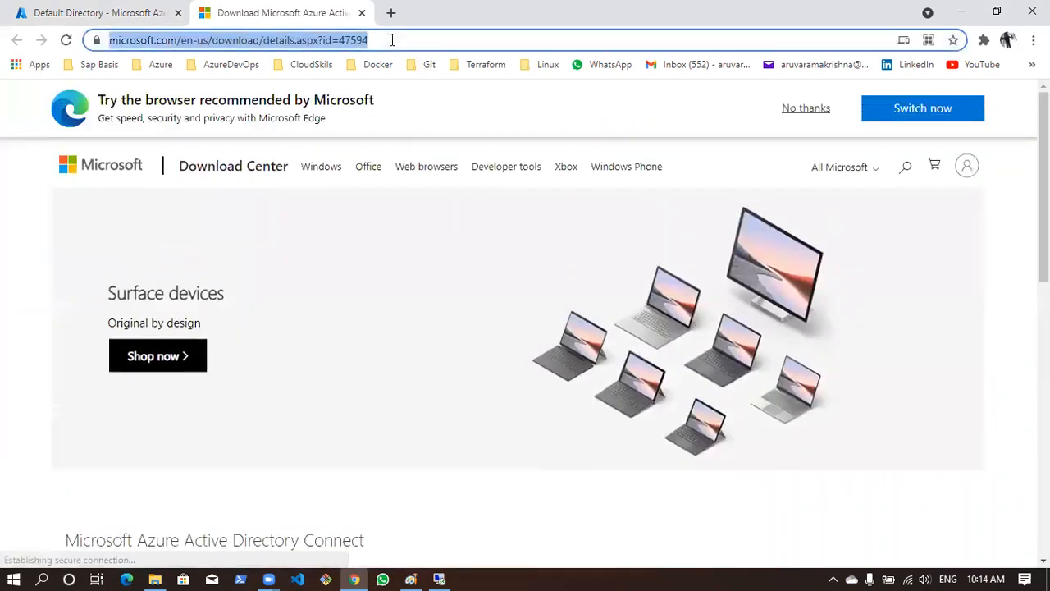
Switch to Server Manager in the remote desktop session and turn off IE Enhanced Security Configuration for Administrators and Users
click(439, 578)
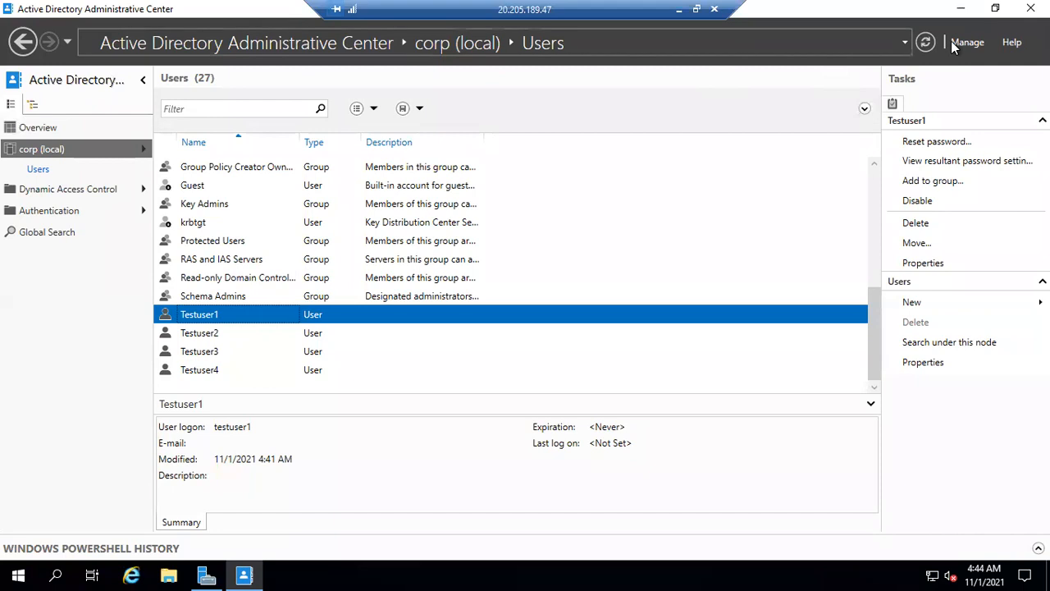
click(960, 9)
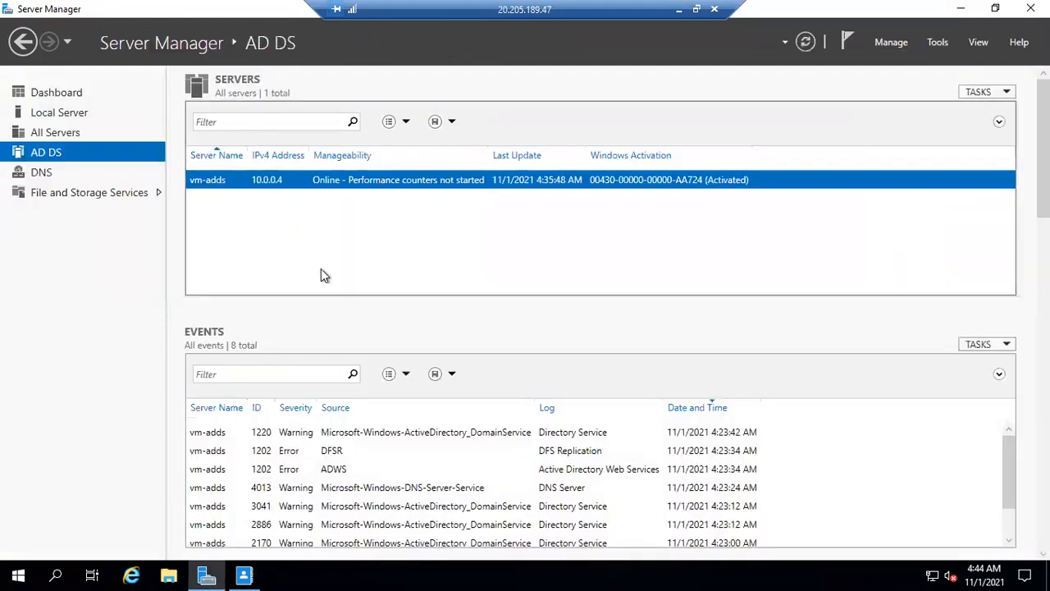
click(62, 111)
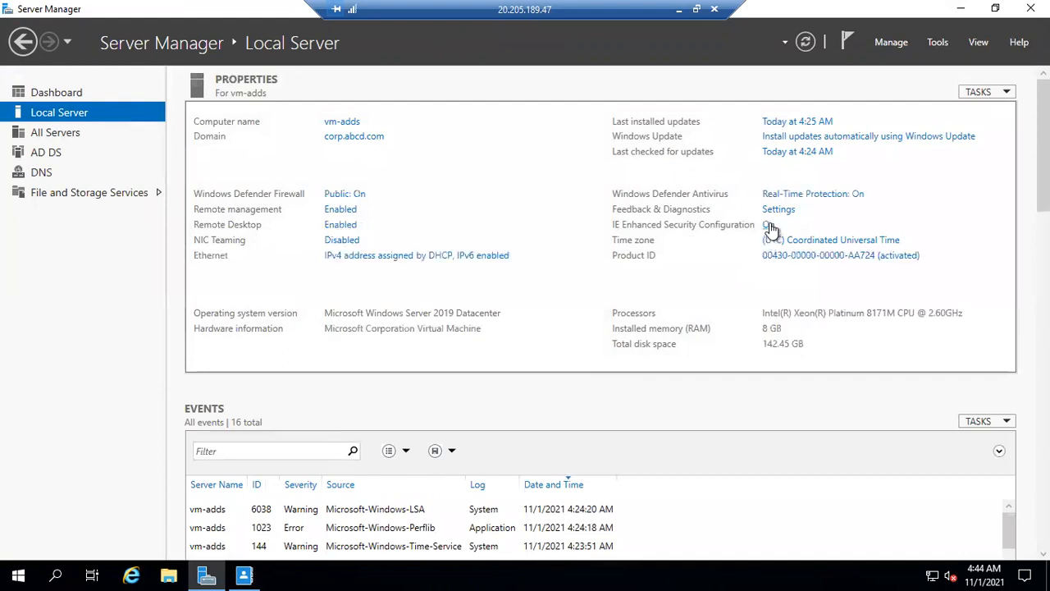
click(768, 226)
click(426, 266)
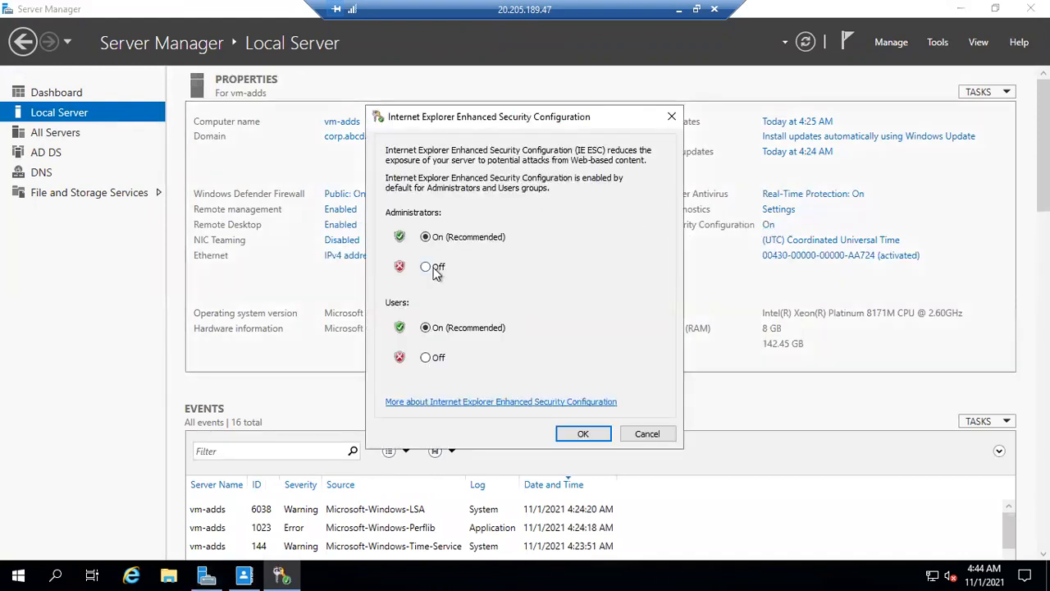
click(425, 358)
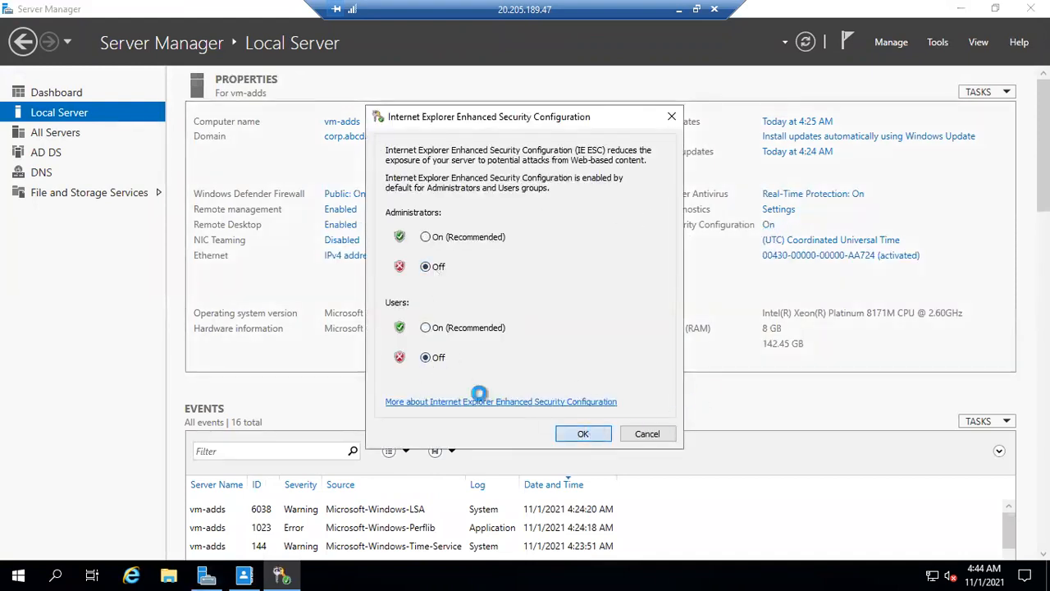
Launch Internet Explorer on the server, postpone its initial setup, and load the copied Azure AD Connect download page in a maximized window
click(139, 570)
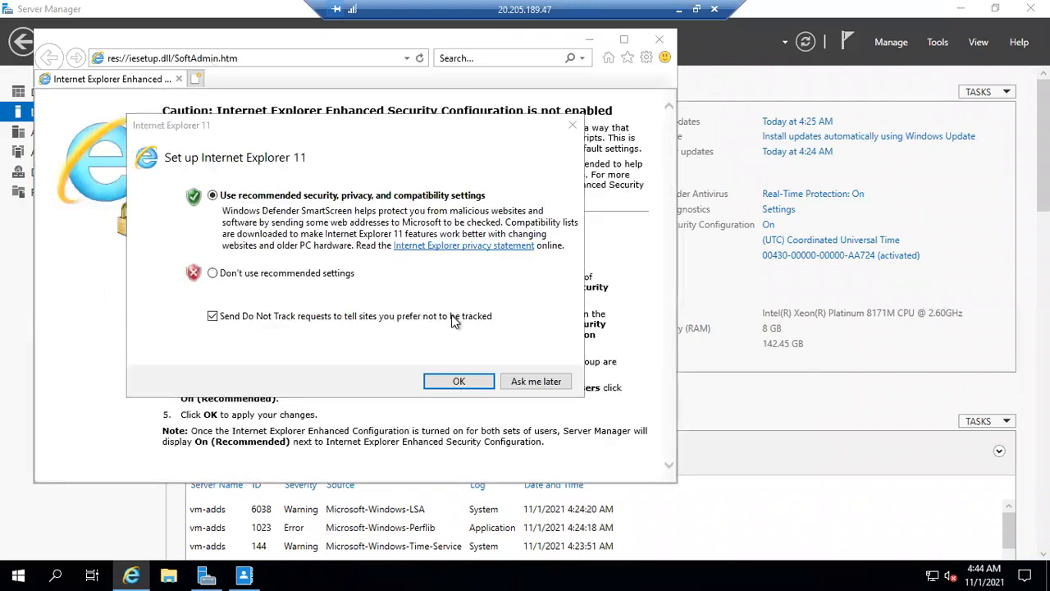
click(535, 382)
click(222, 57)
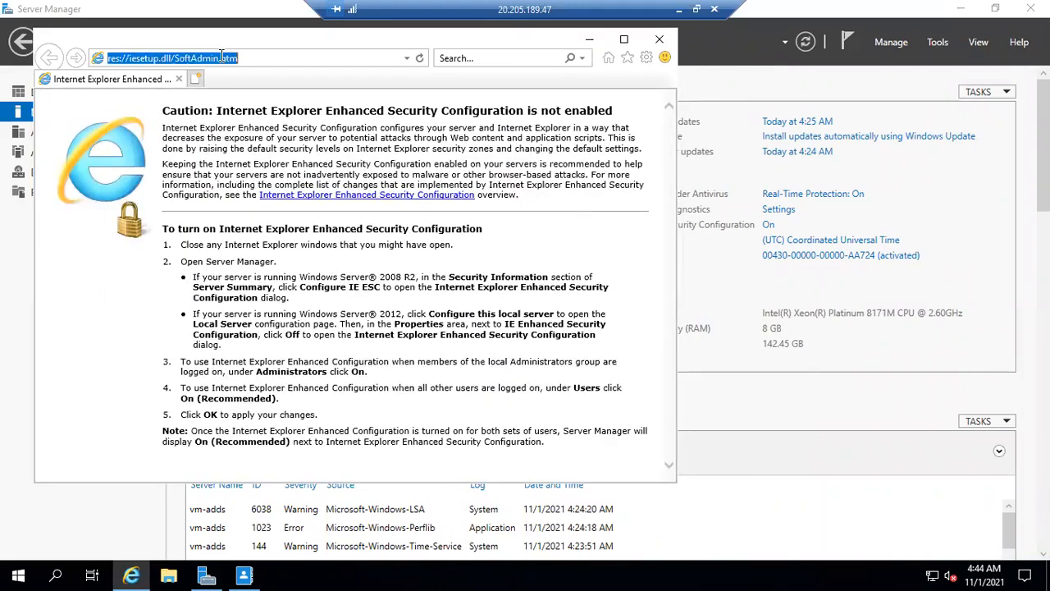
key(ctrl+v)
key(Return)
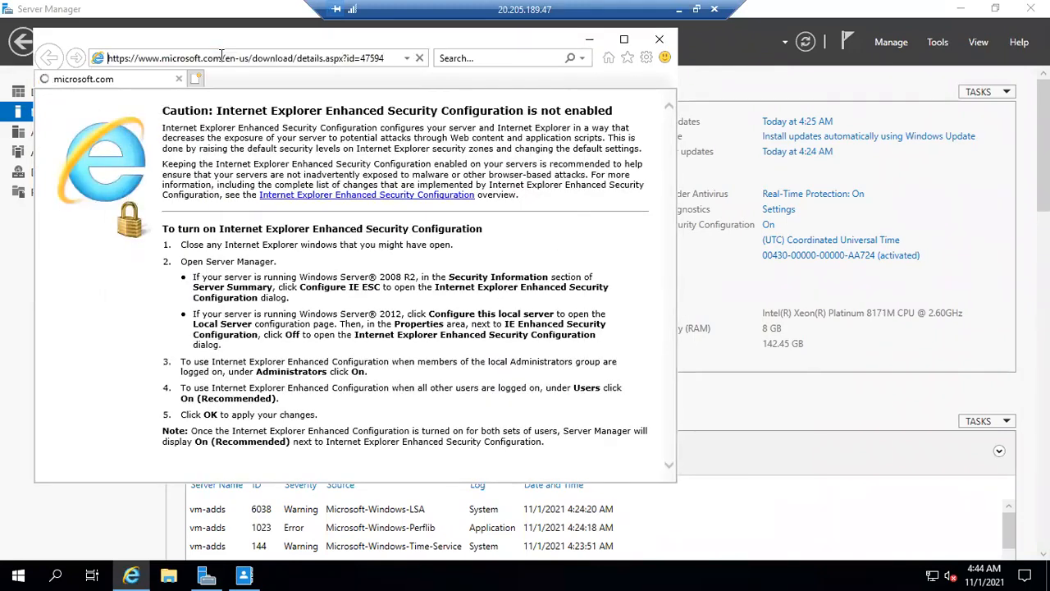
click(623, 39)
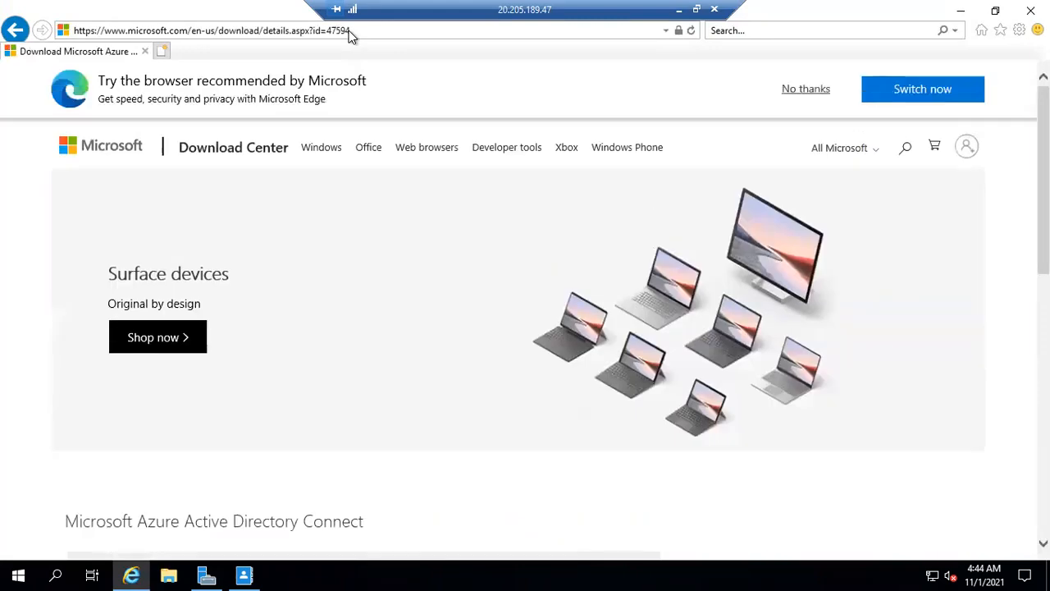
Download and save AzureADConnect.msi, open its Downloads folder, and minimize the windows behind it
scroll(232, 296, down, 2)
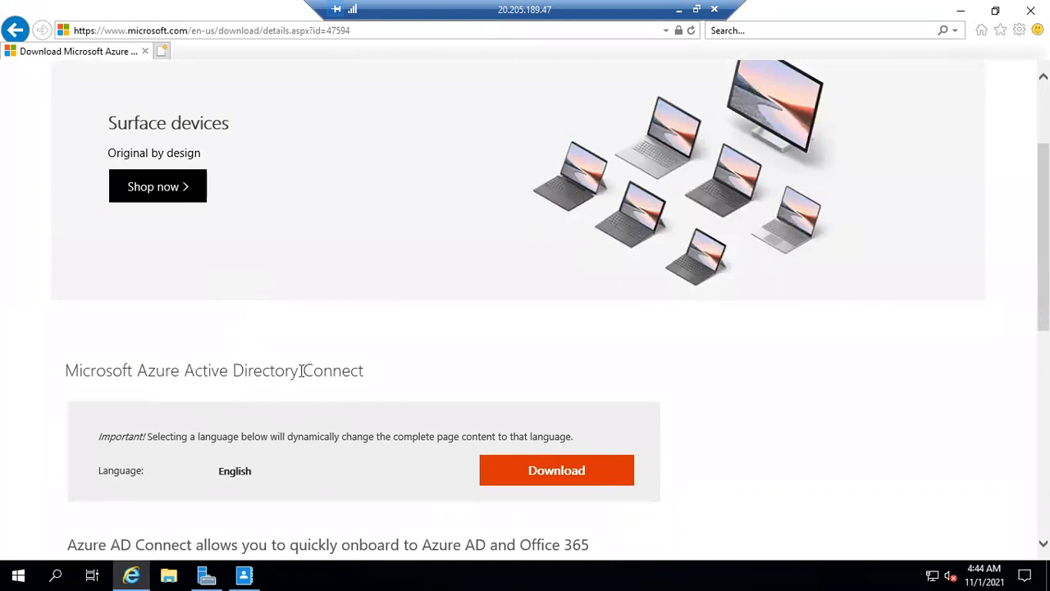
click(516, 472)
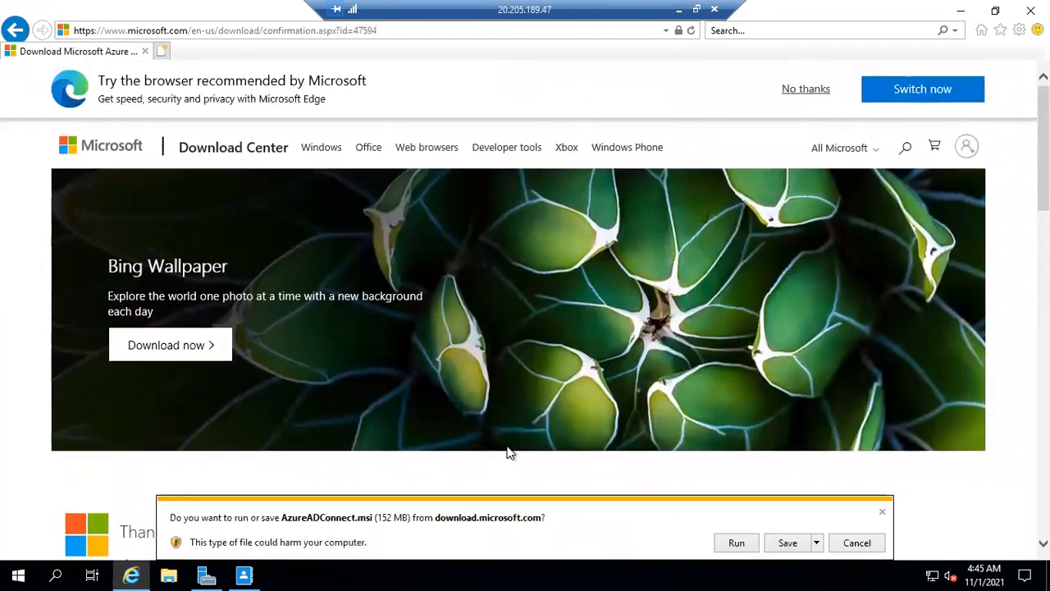
click(781, 547)
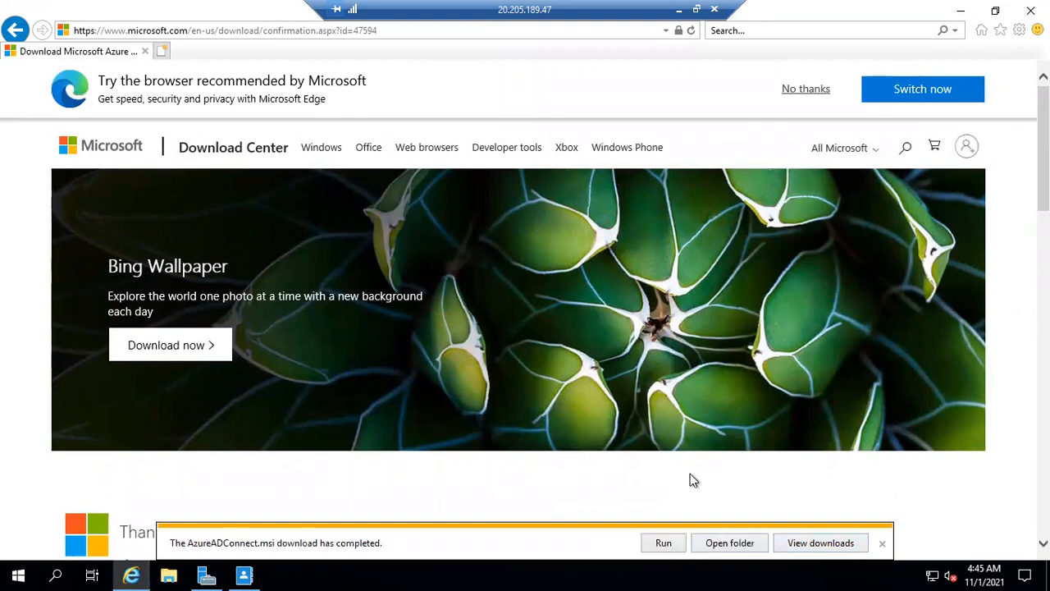
click(752, 544)
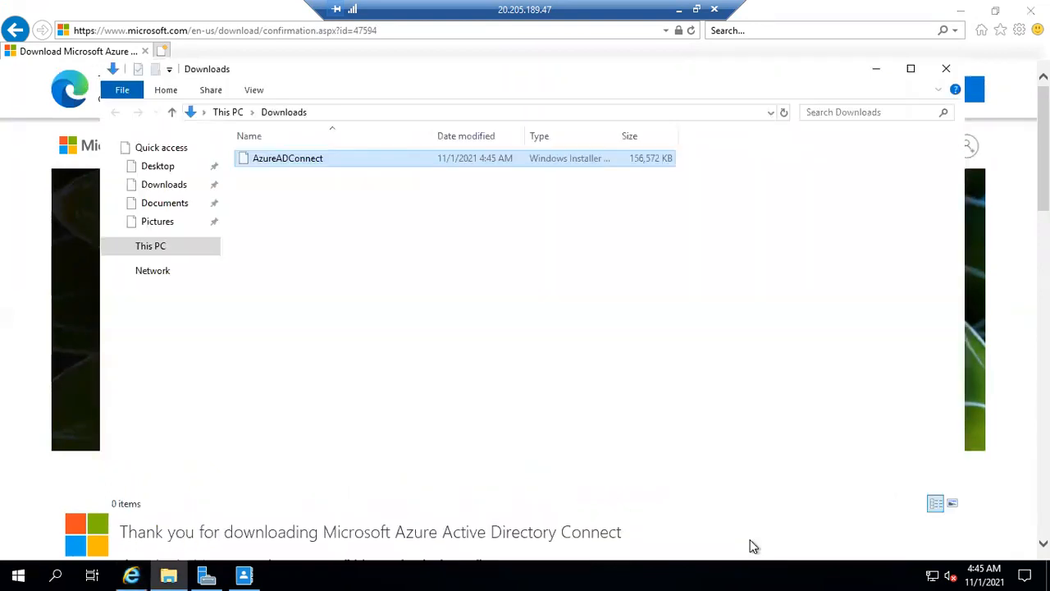
click(960, 10)
click(958, 8)
click(348, 226)
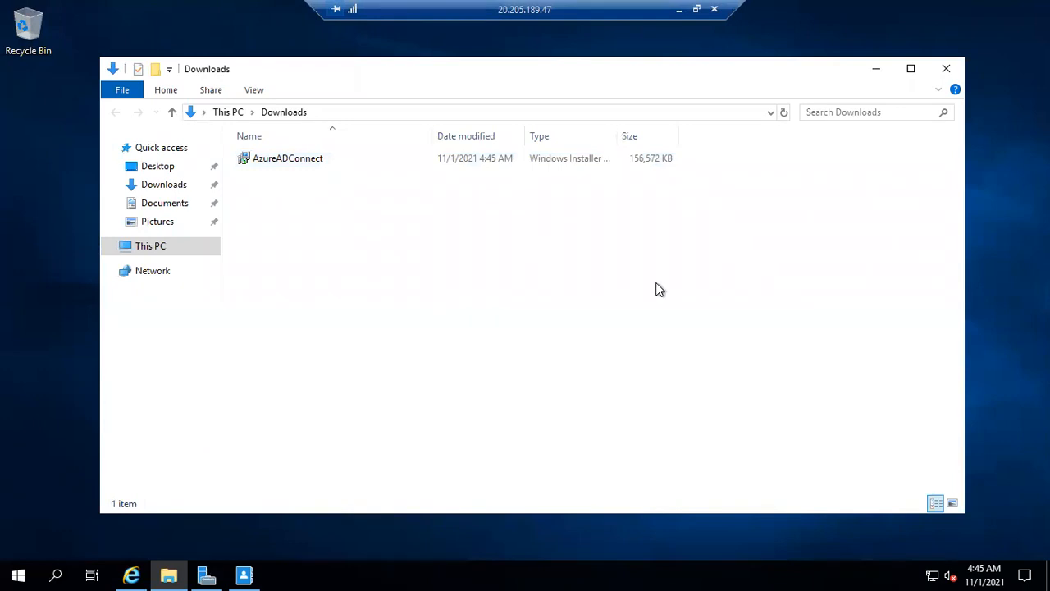
Switch from the remote session to the Azure portal on the local machine and open the Default Directory's user list
click(679, 8)
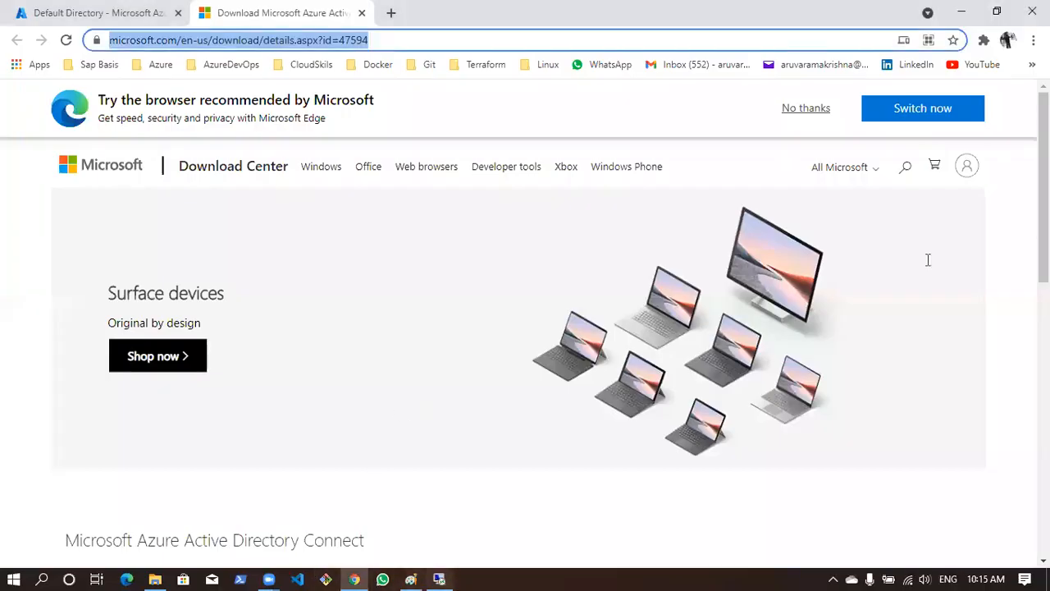
key(alt+Tab)
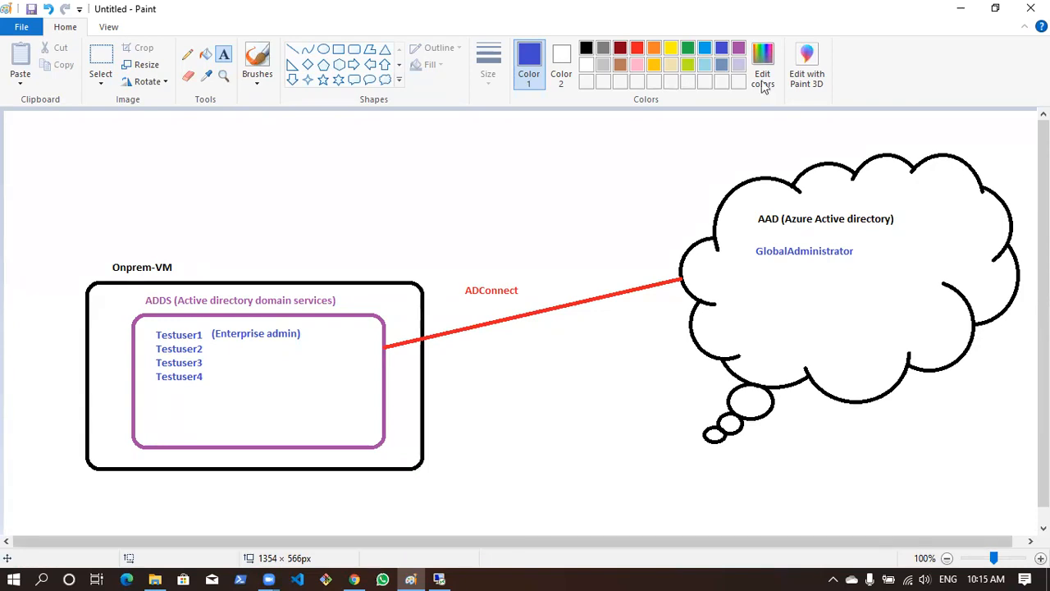
key(alt+Tab)
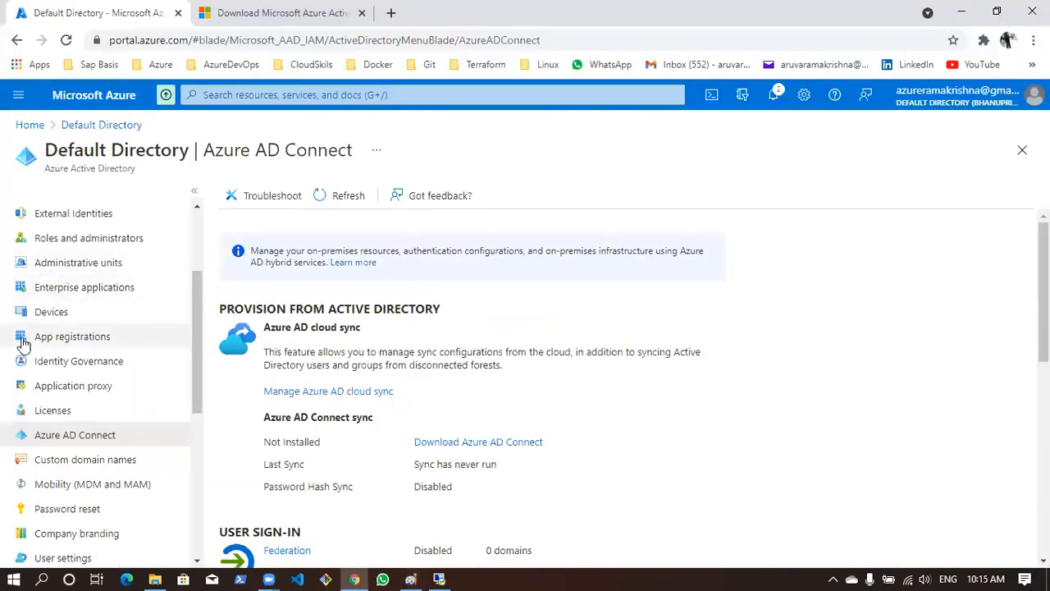
scroll(52, 279, up, 5)
click(64, 319)
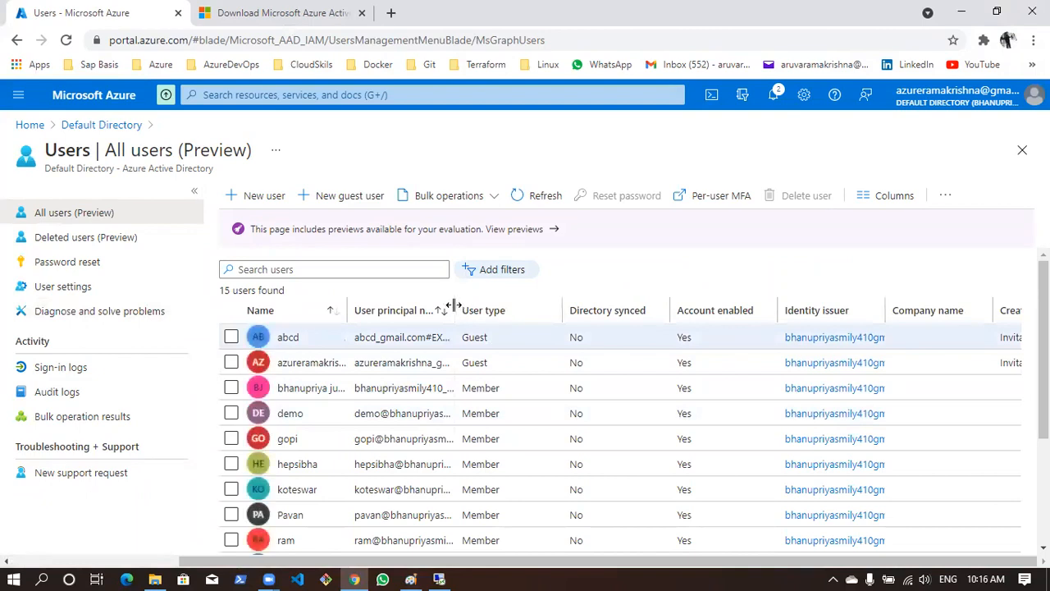
Widen the user principal name column, select the administrator's member account and copy its user principal name
drag(604, 304, 678, 310)
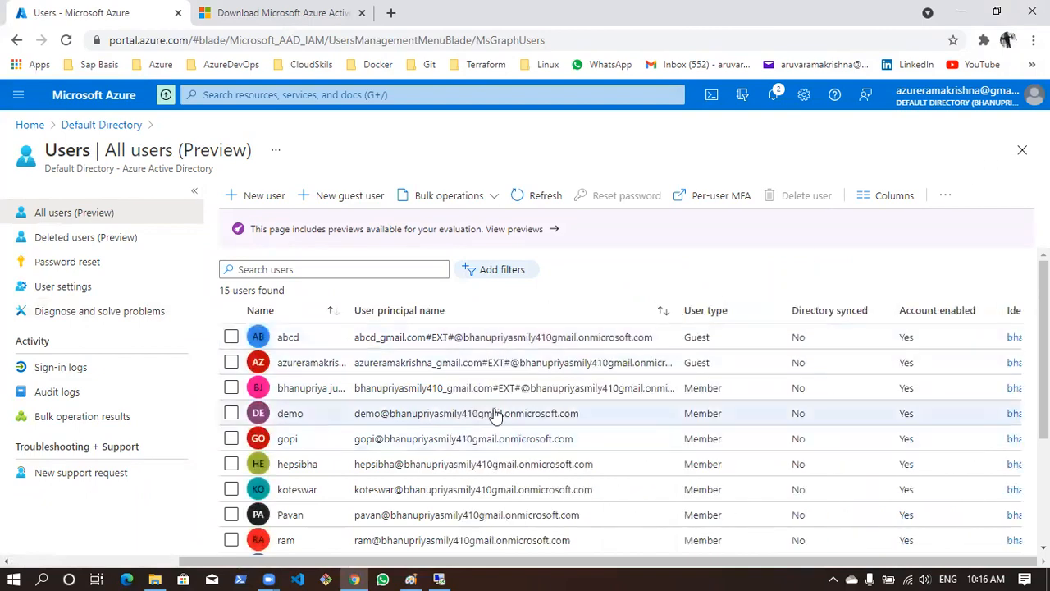
scroll(462, 436, down, 5)
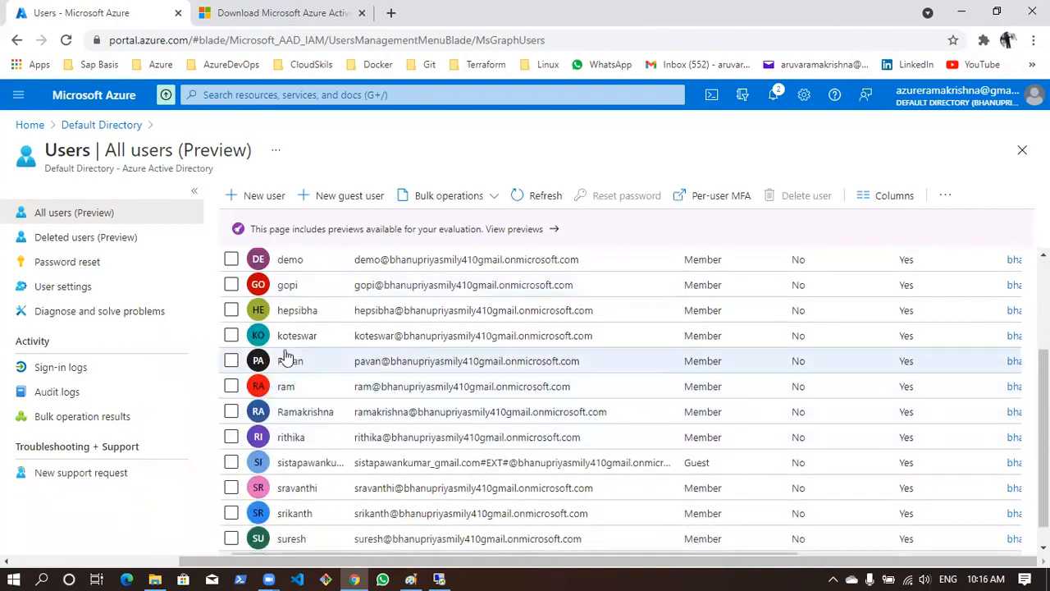
click(232, 412)
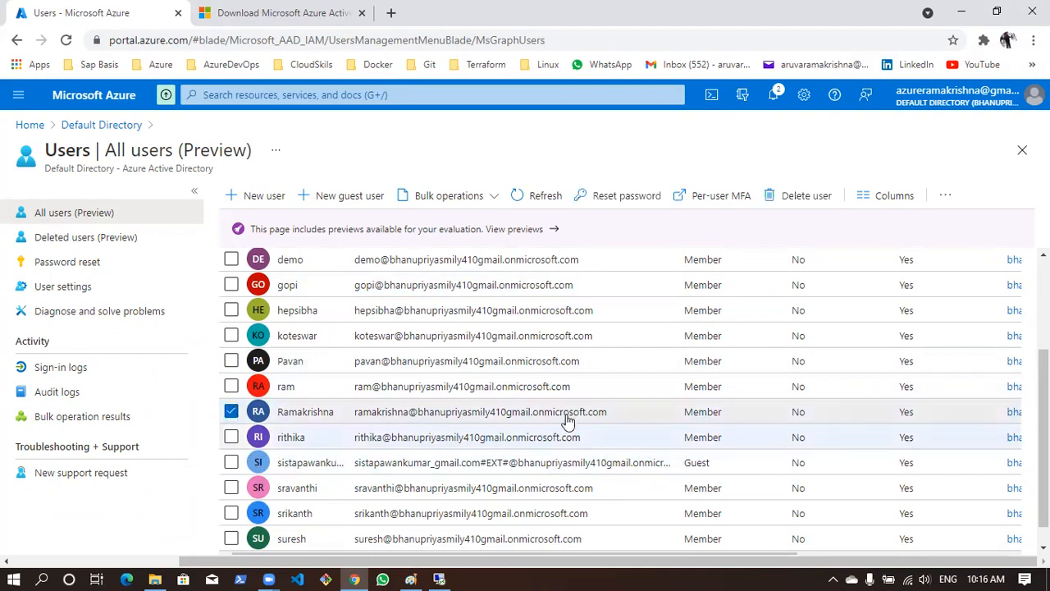
drag(612, 423, 354, 419)
key(ctrl+c)
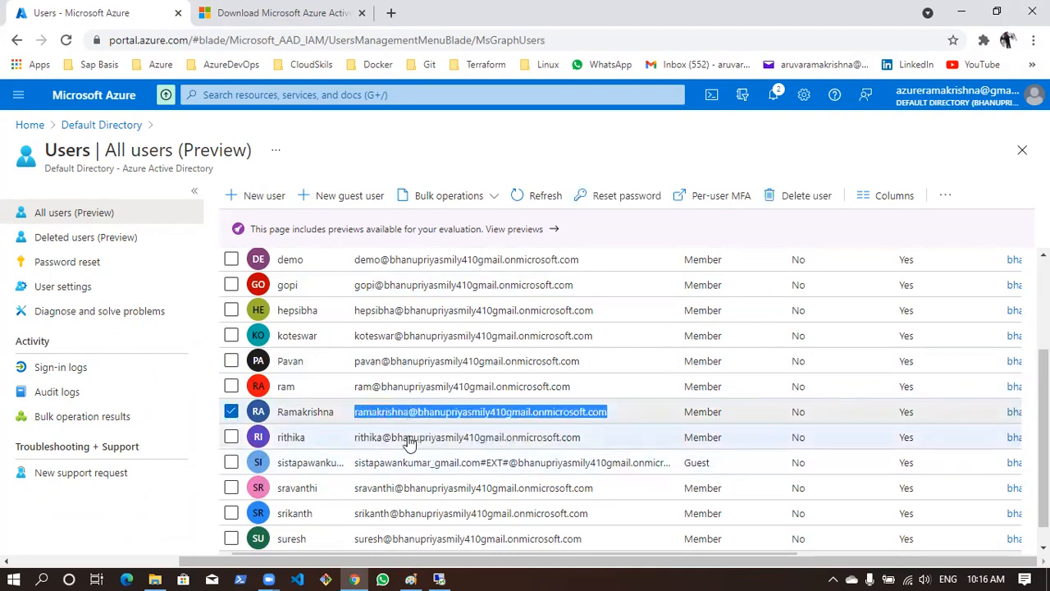
Open a new incognito browser window and load the Azure portal sign-in page
click(1032, 41)
click(952, 101)
text(gm)
key(Return)
click(749, 42)
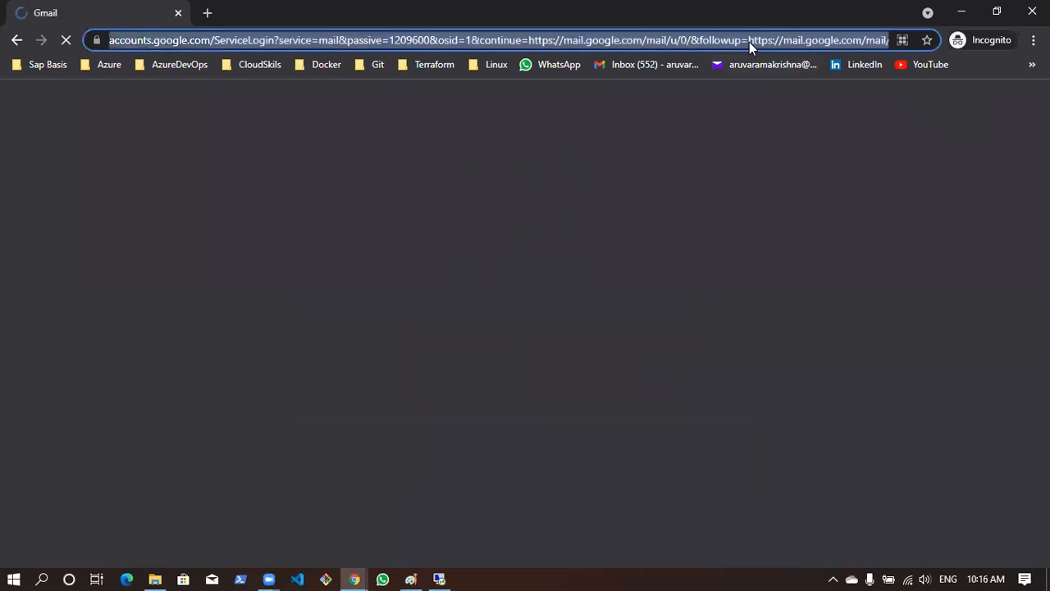
text(portal.azure.com)
key(Return)
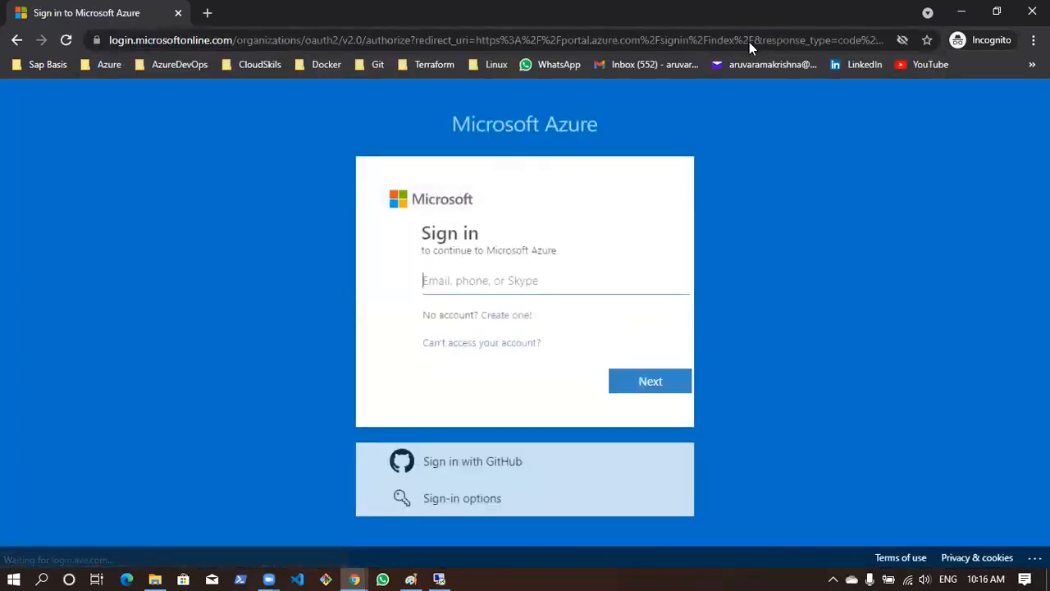
Sign in to Azure with the copied user principal name and enter the account password
key(ctrl+v)
key(Return)
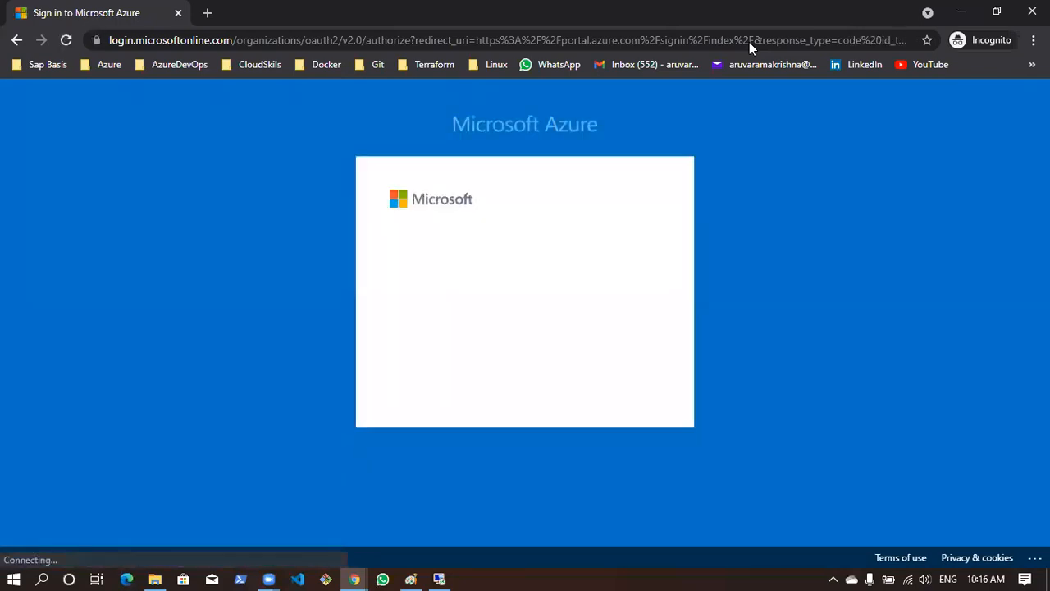
text(Az)
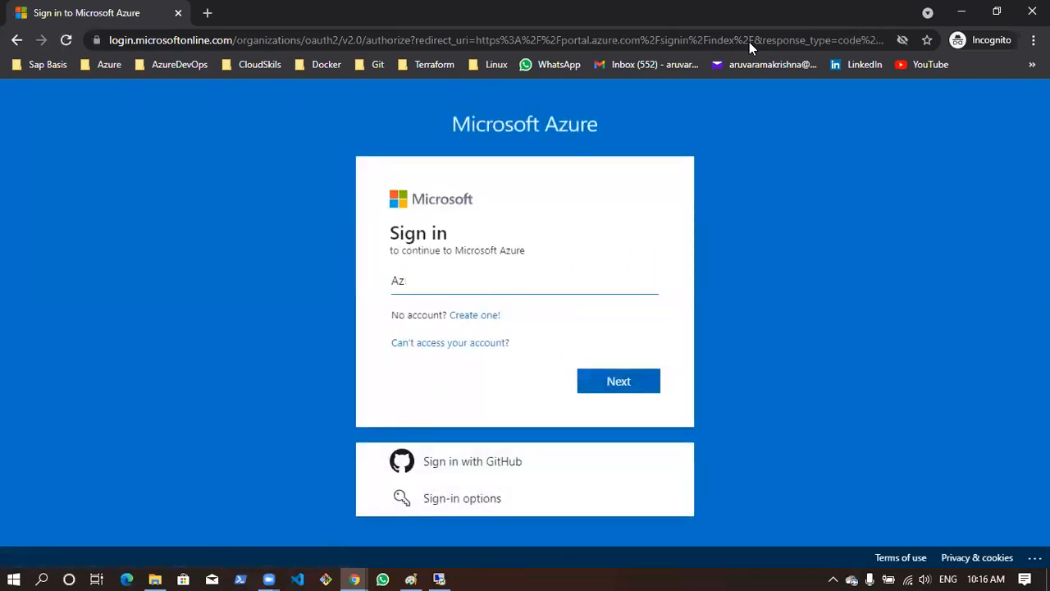
key(BackSpace)
key(BackSpace)
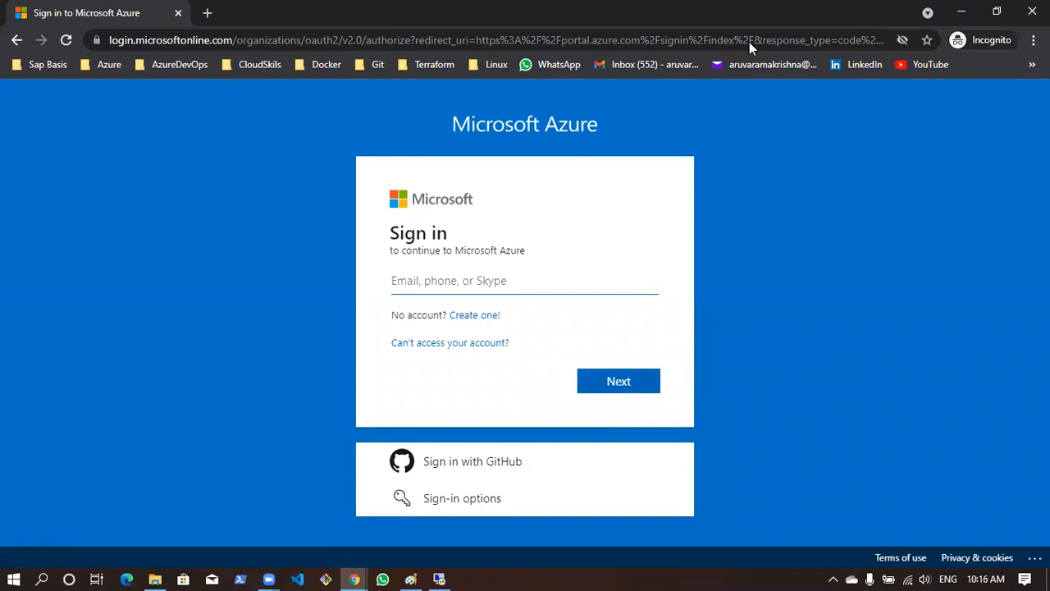
key(ctrl+v)
key(Return)
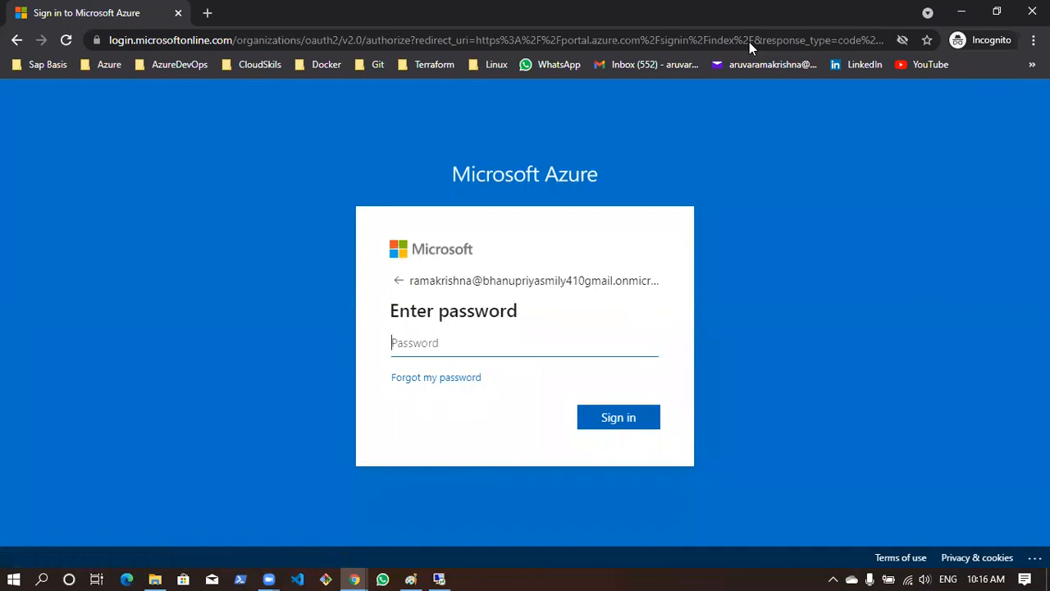
text(•)
key(Return)
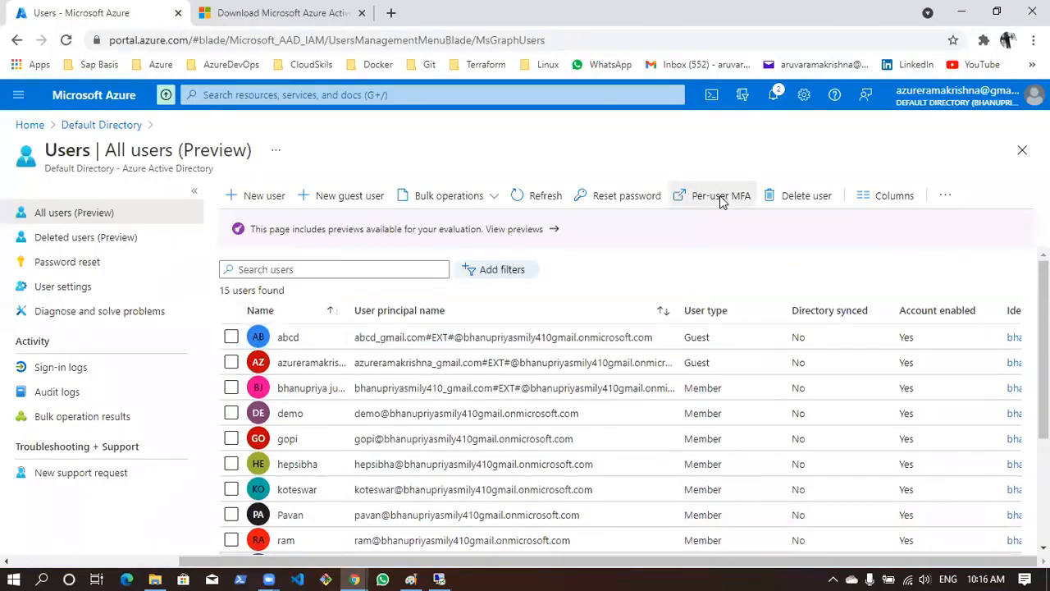
Open the per-user MFA page from the directory's user list and disable multi-factor authentication for the administrator's member account
click(715, 196)
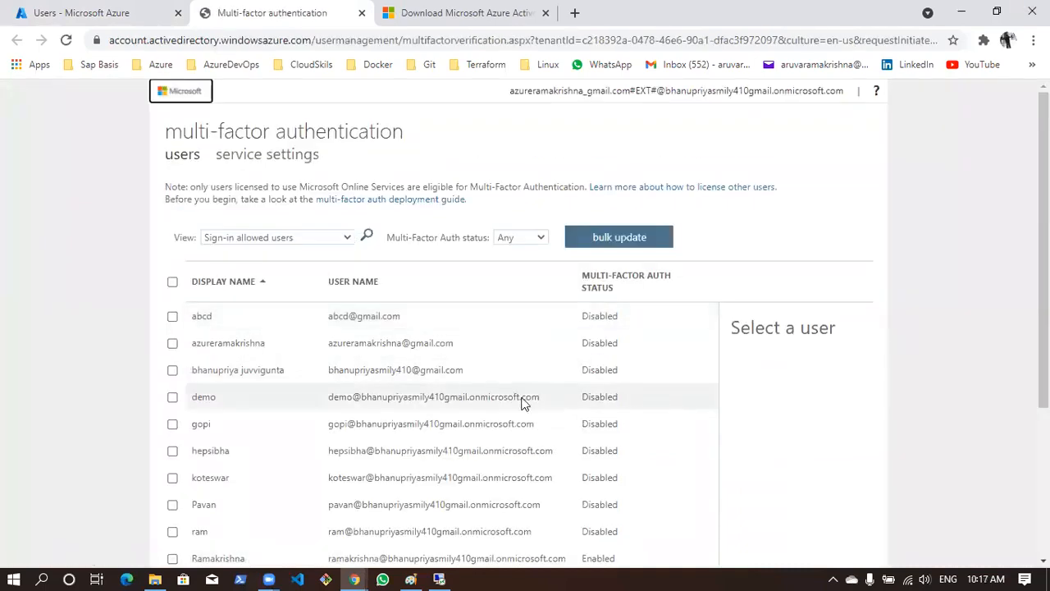
scroll(295, 434, down, 1)
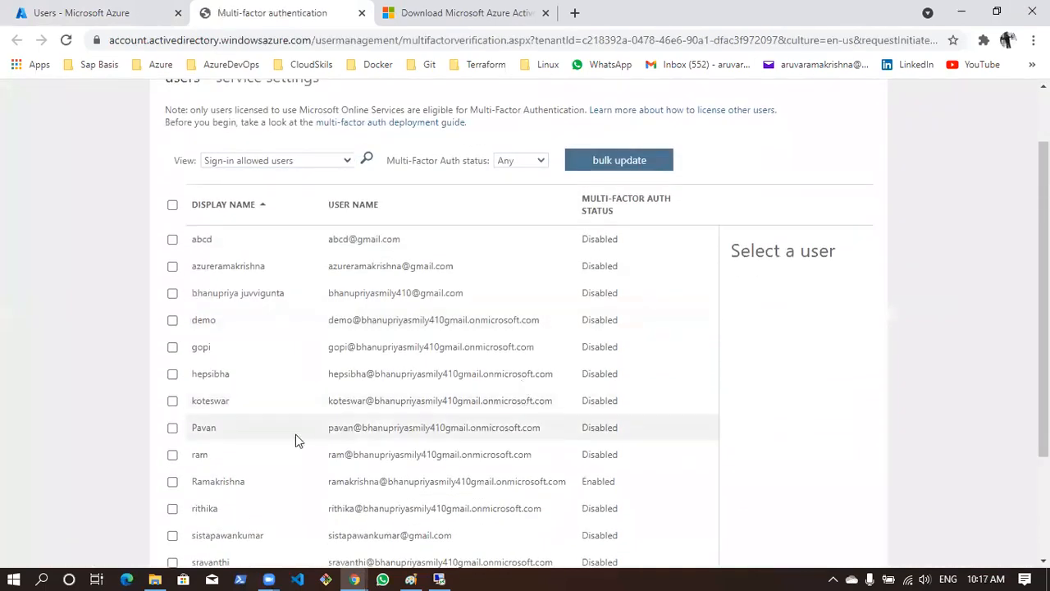
click(172, 484)
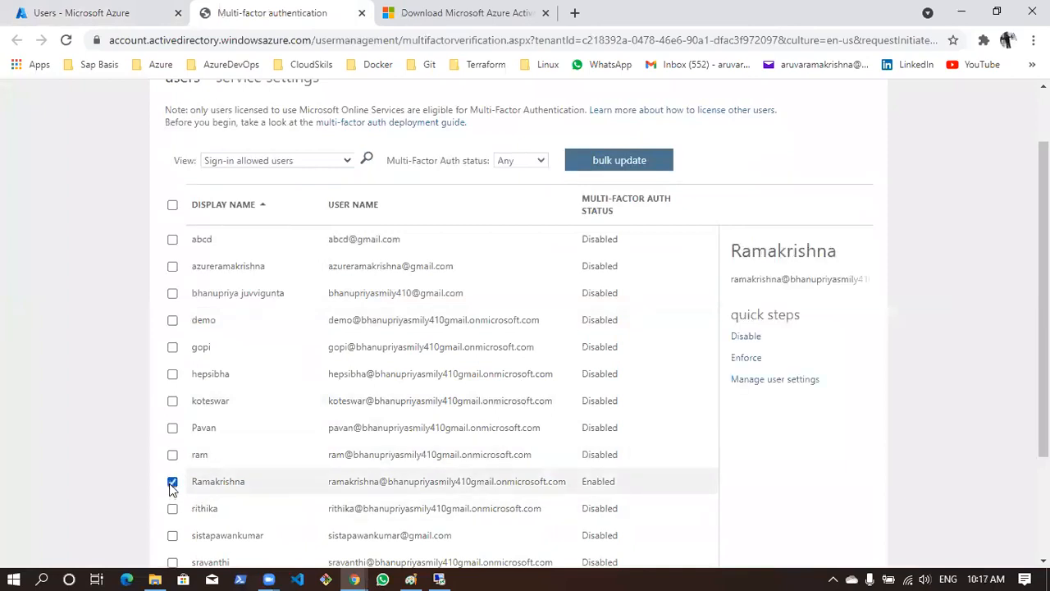
click(749, 338)
click(669, 385)
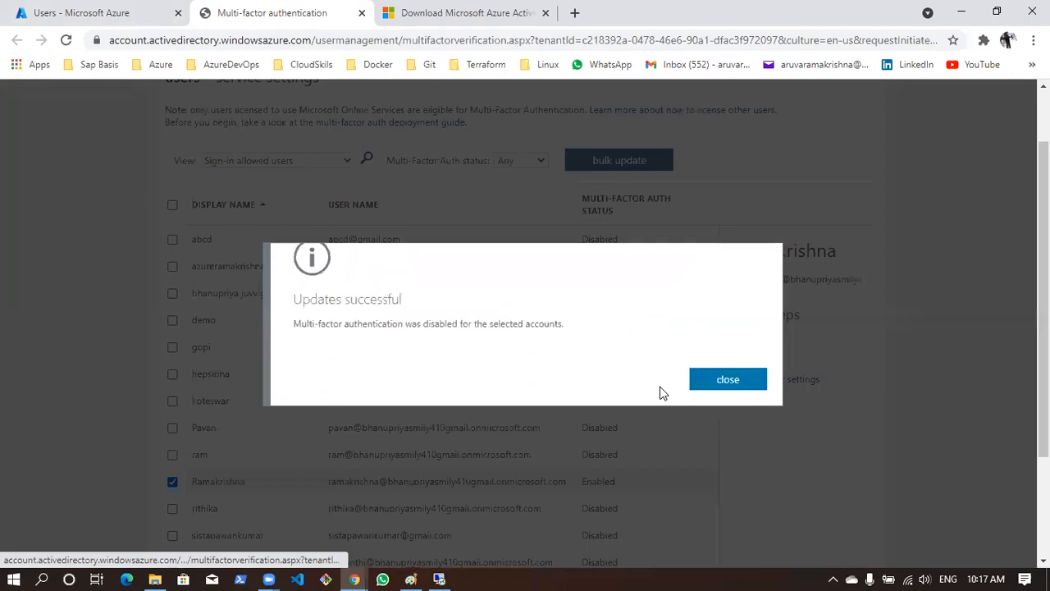
click(728, 378)
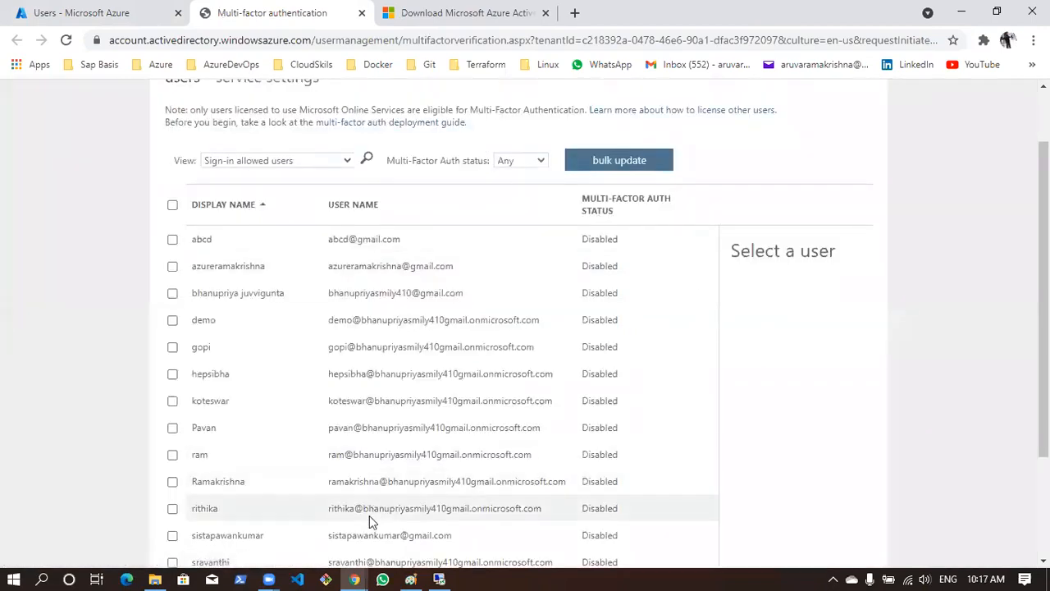
Return to the incognito window, reload the Azure portal, skip the Security Defaults setup for now and finish signing in
key(alt+Tab)
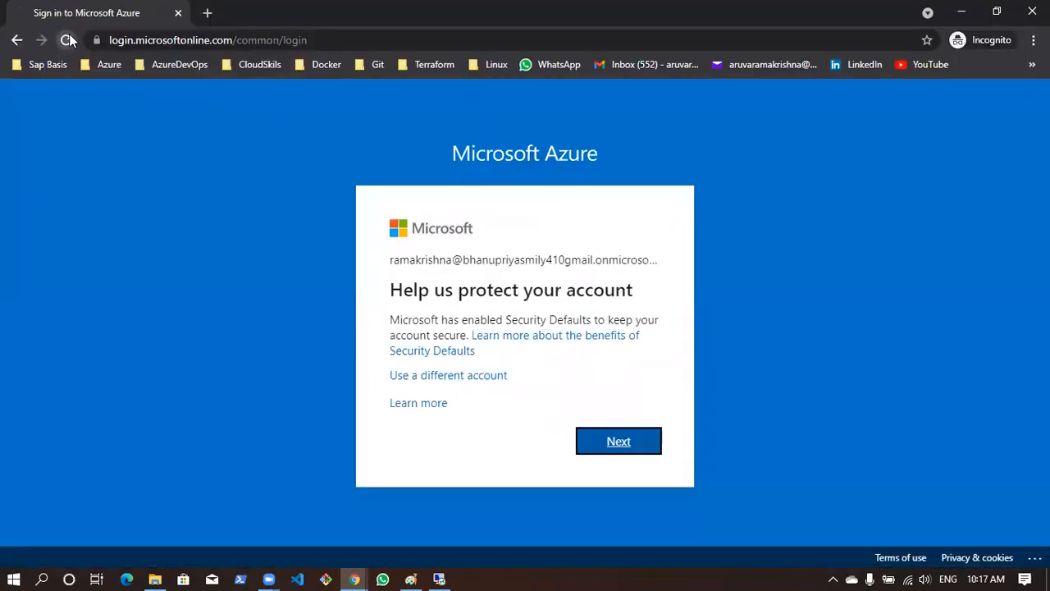
click(67, 39)
click(191, 41)
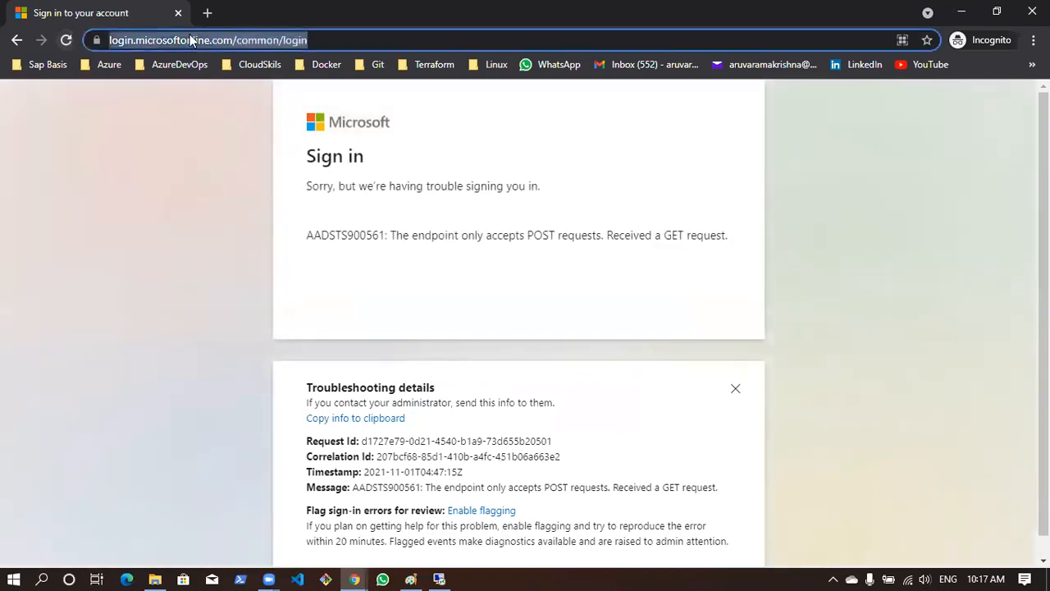
text(portal.azure.com)
key(Return)
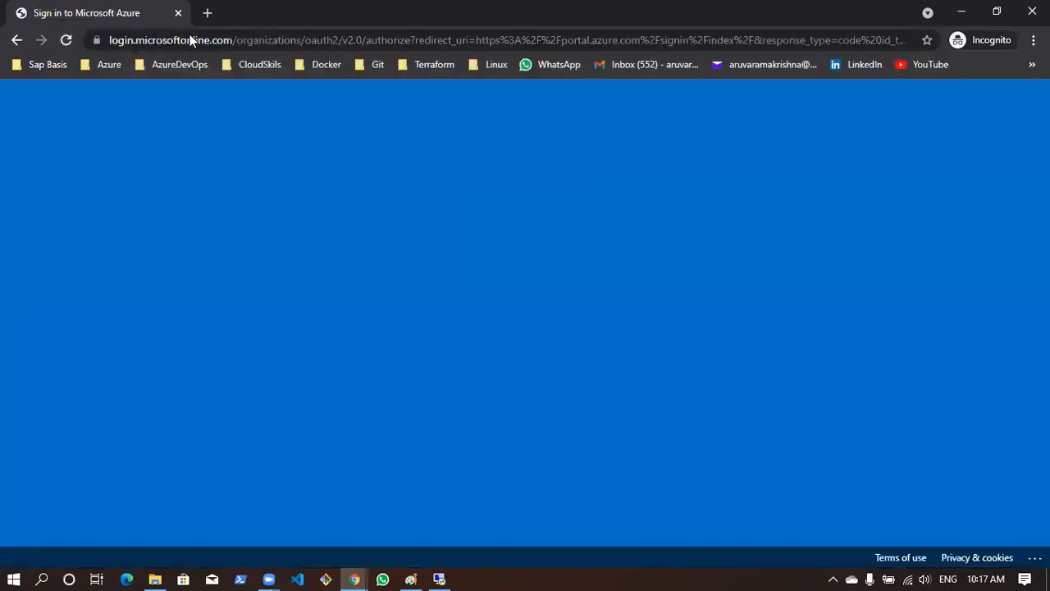
click(469, 366)
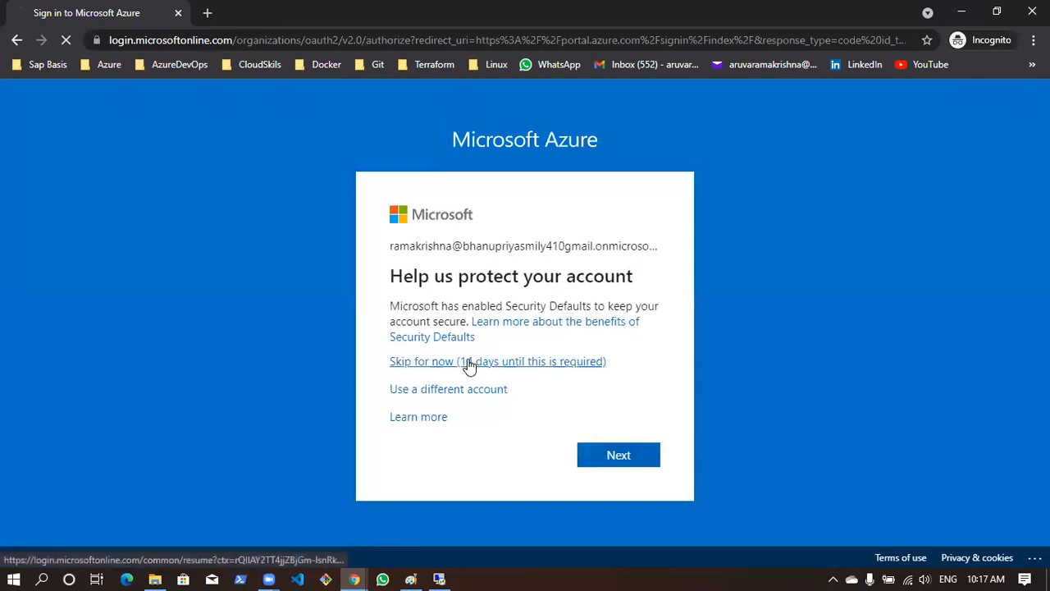
click(634, 423)
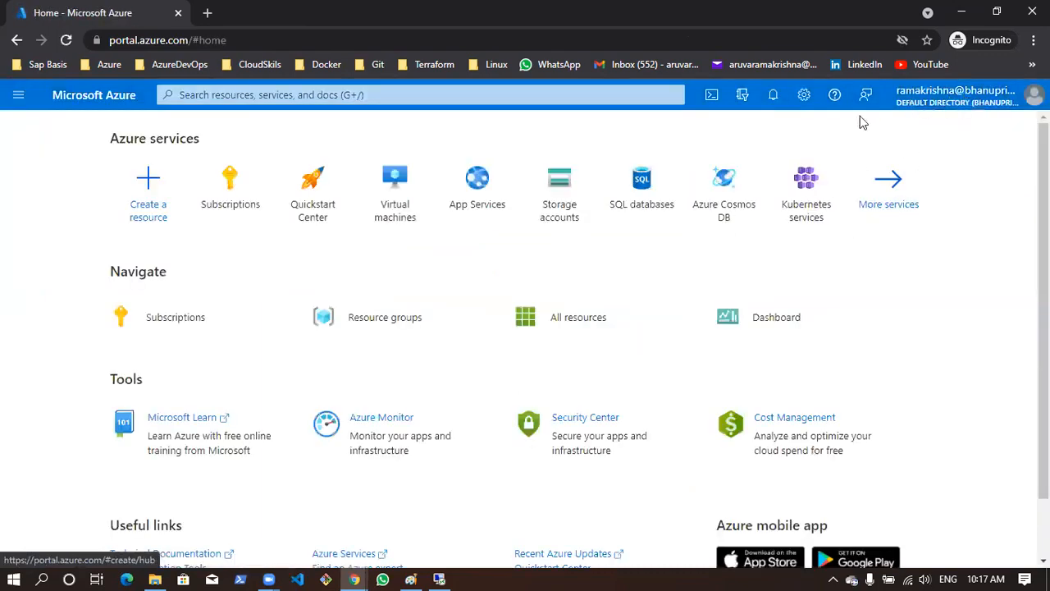
key(alt)
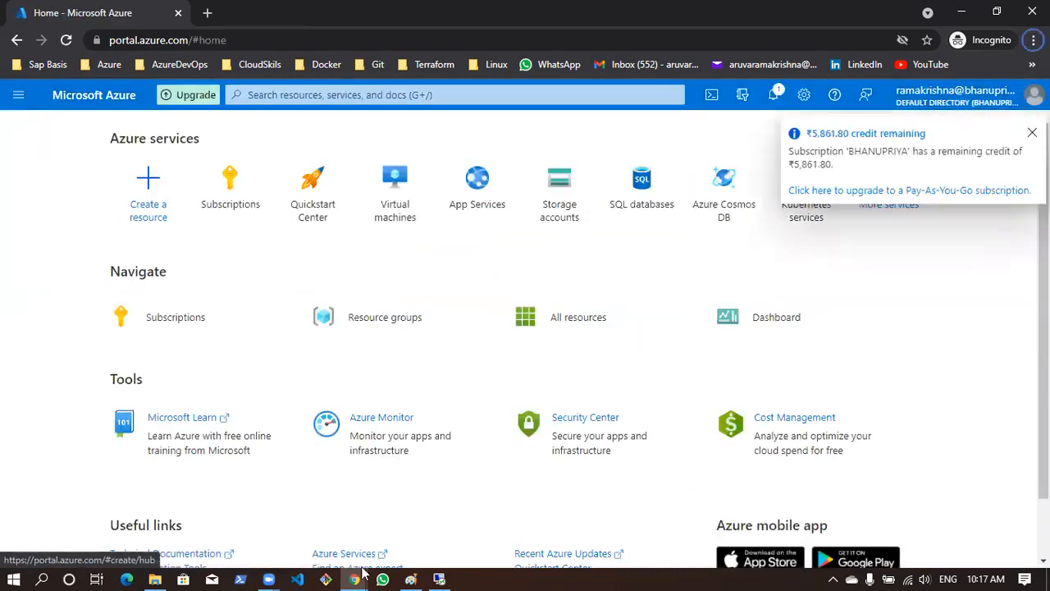
Switch to the regular browser window and check the administrator member account's assigned roles in the Azure AD directory
key(alt+Tab)
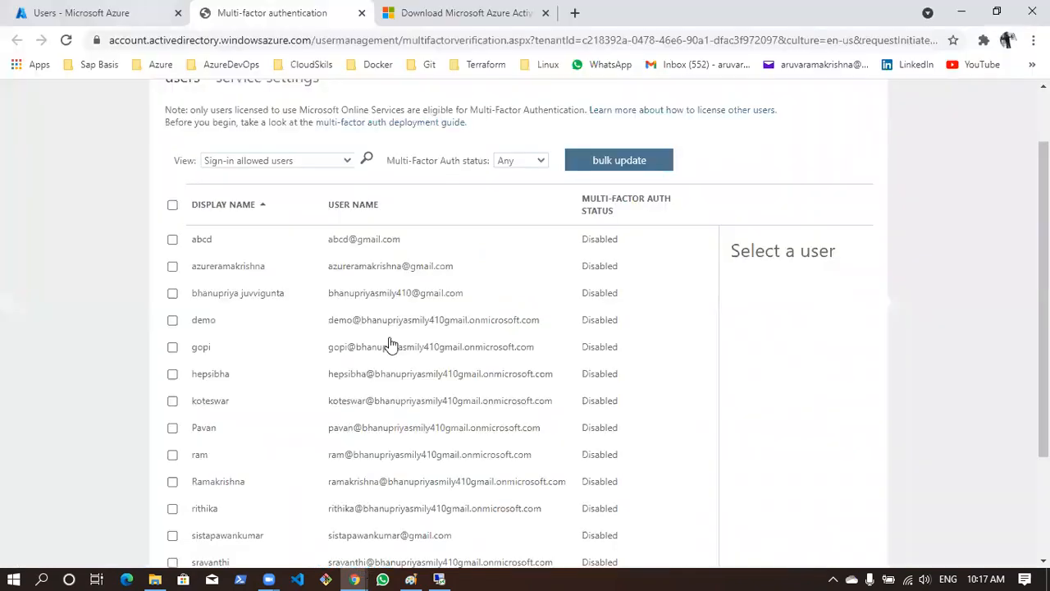
key(ctrl+shift+Tab)
scroll(383, 447, down, 1)
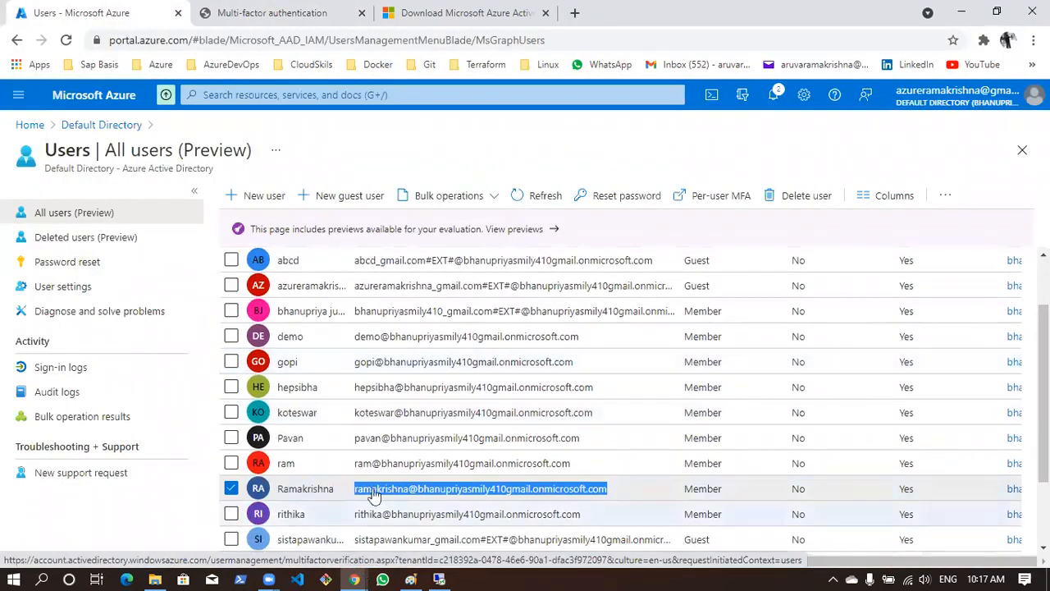
click(337, 491)
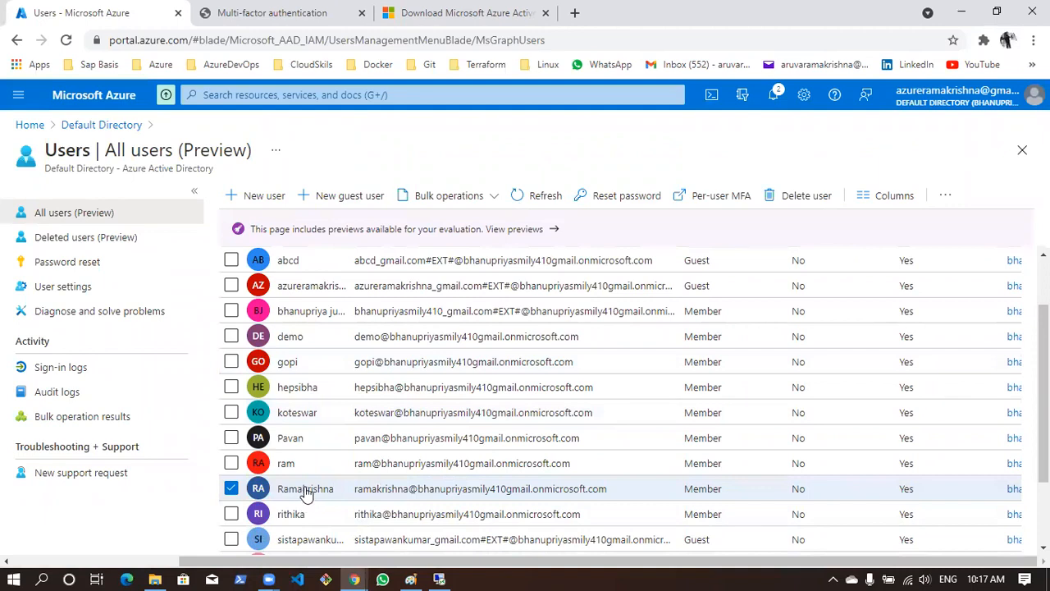
click(233, 490)
click(304, 488)
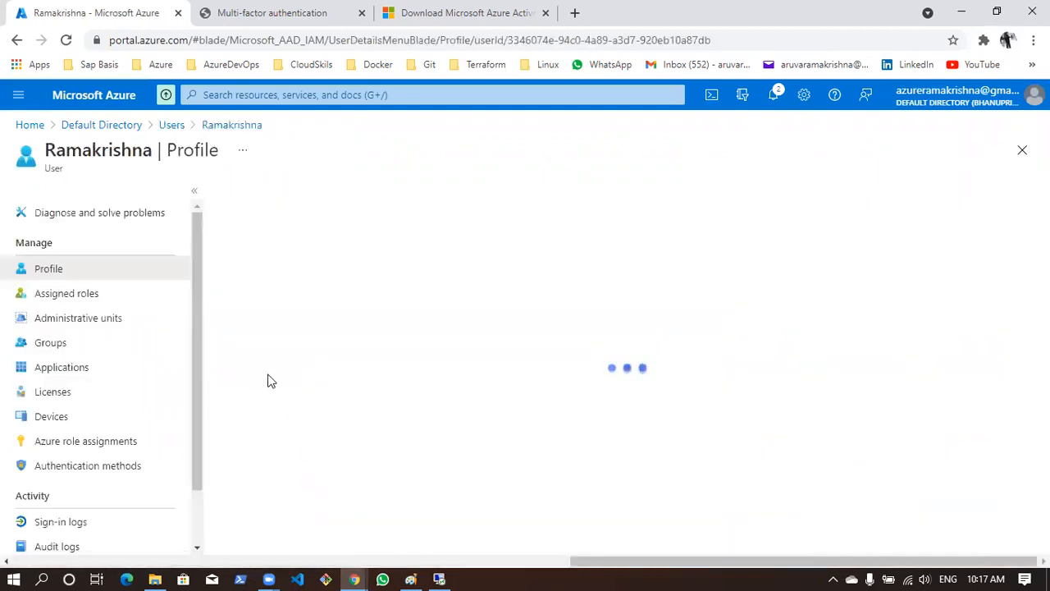
click(85, 299)
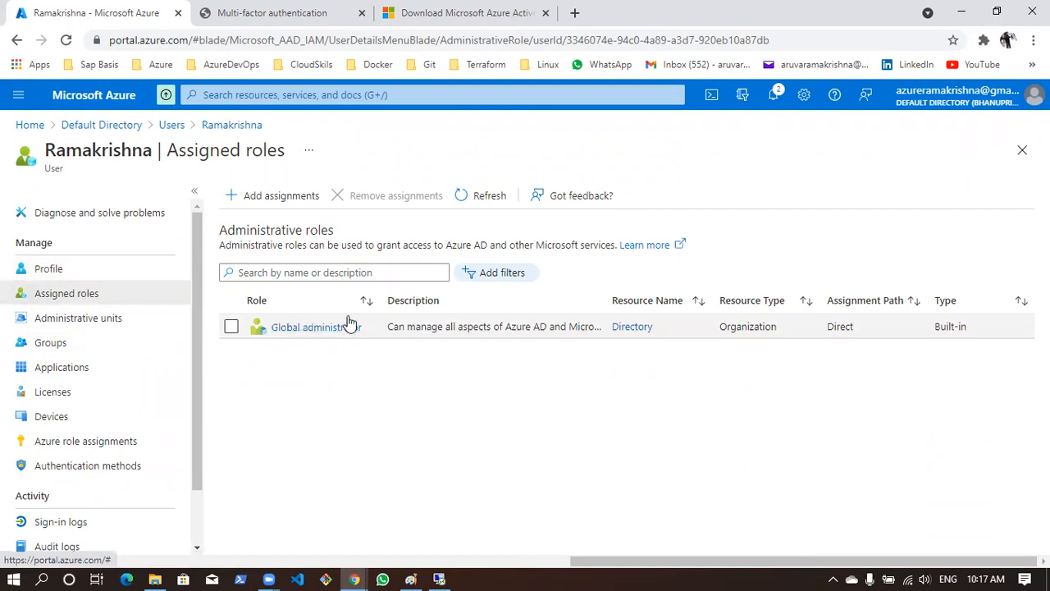
Return to the directory's user list and open the assigned roles of the demo user
click(172, 124)
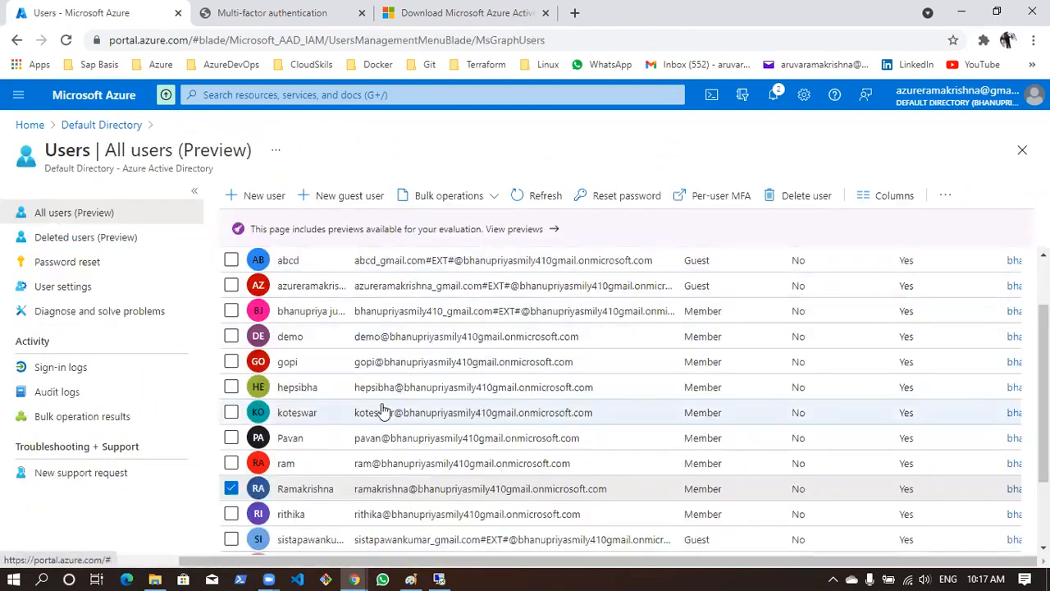
scroll(423, 406, down, 2)
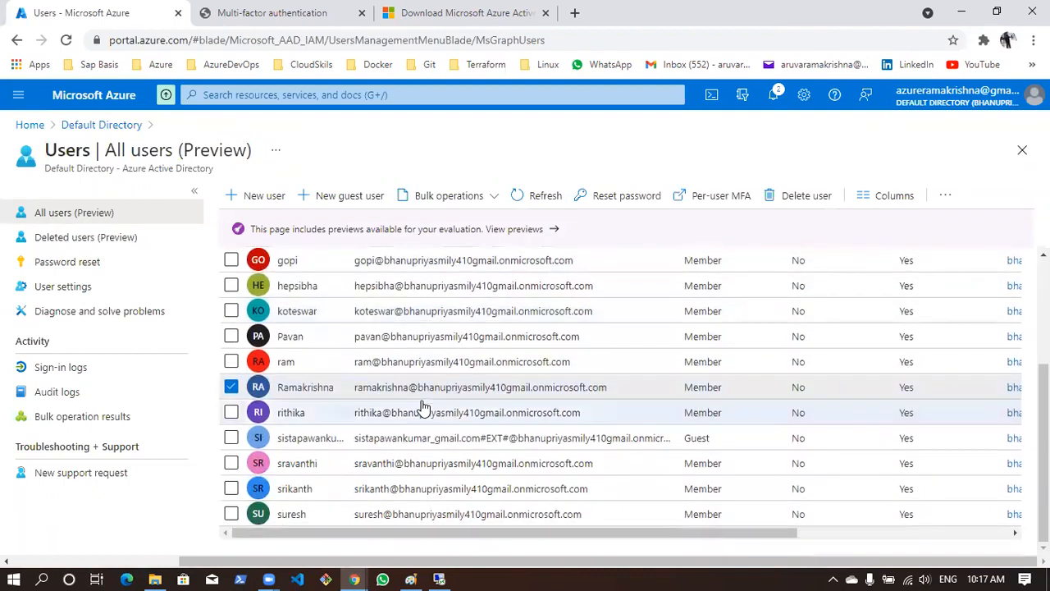
scroll(414, 404, up, 1)
click(326, 321)
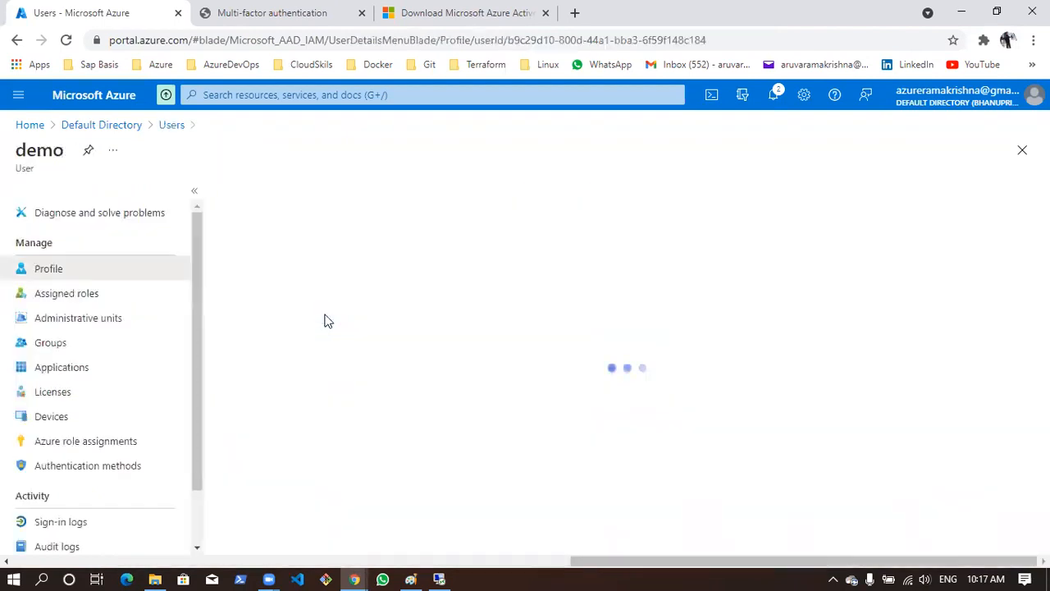
click(91, 302)
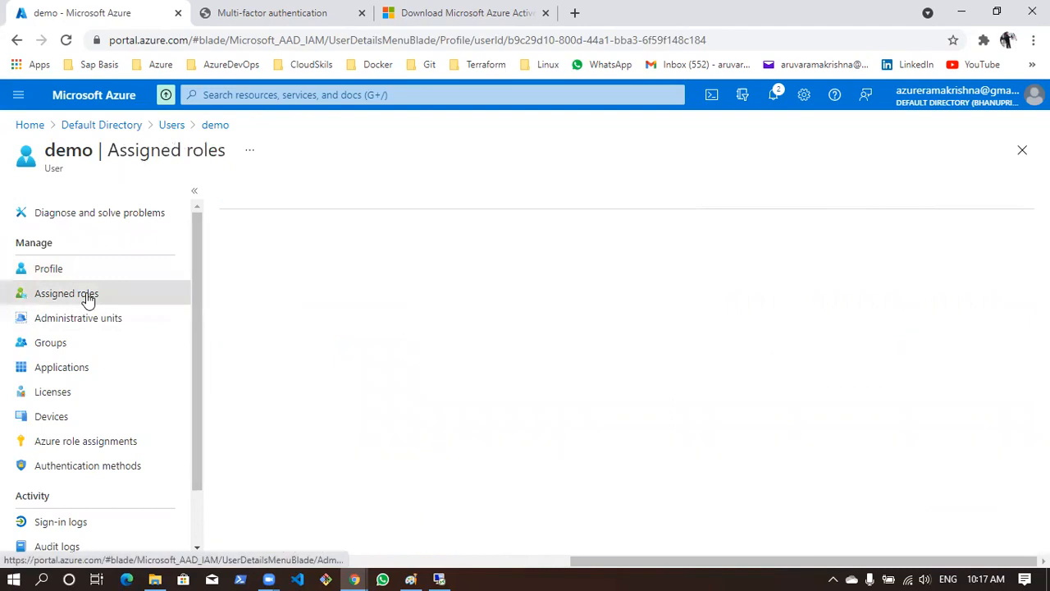
drag(230, 322, 375, 338)
click(409, 384)
Assign the Global administrator role to the demo user, refresh the assignments and return to the user list
click(282, 202)
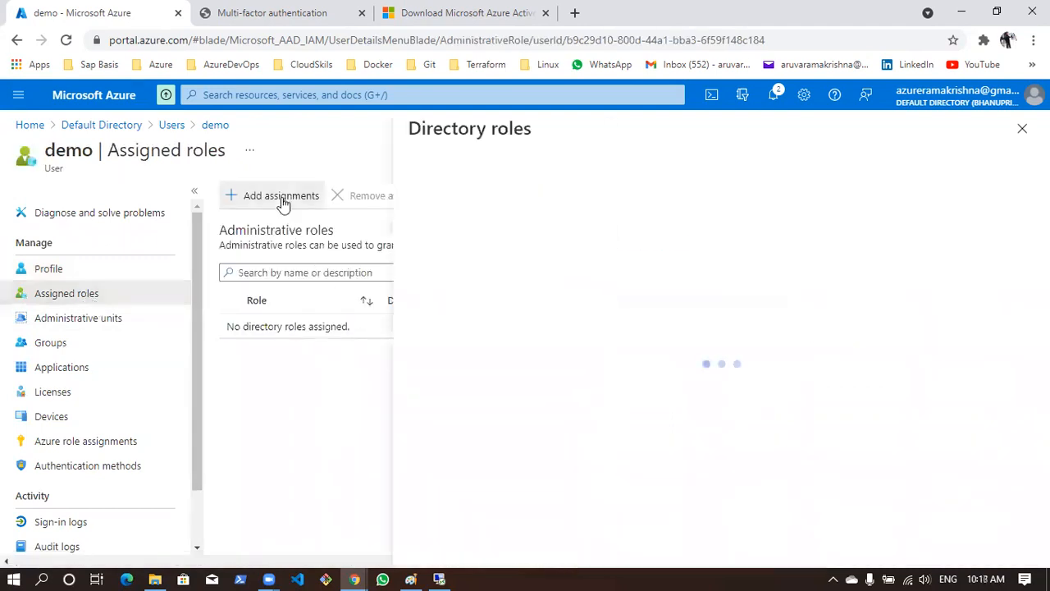
click(507, 282)
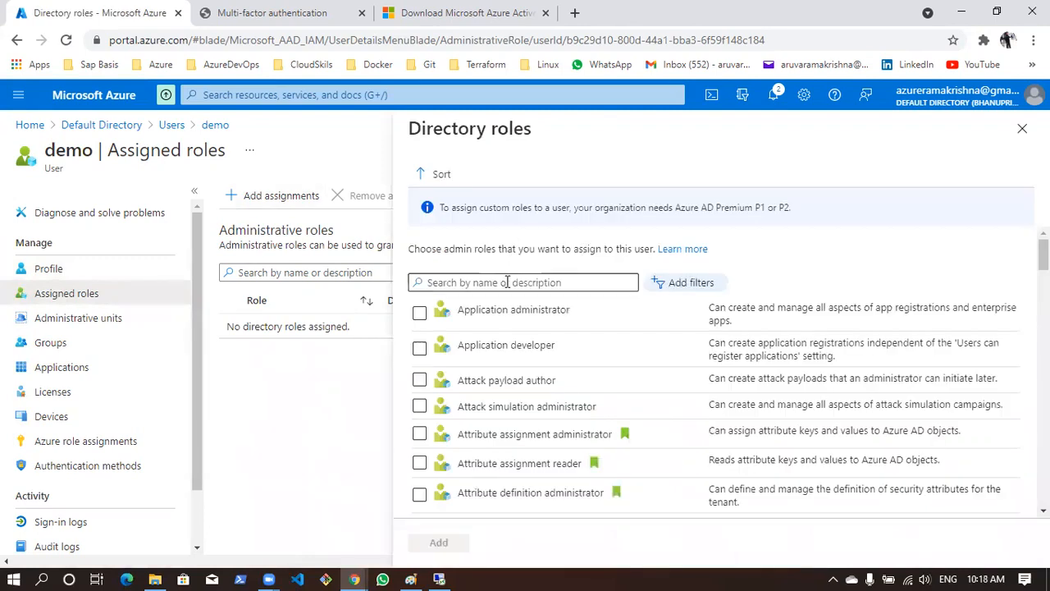
text(global)
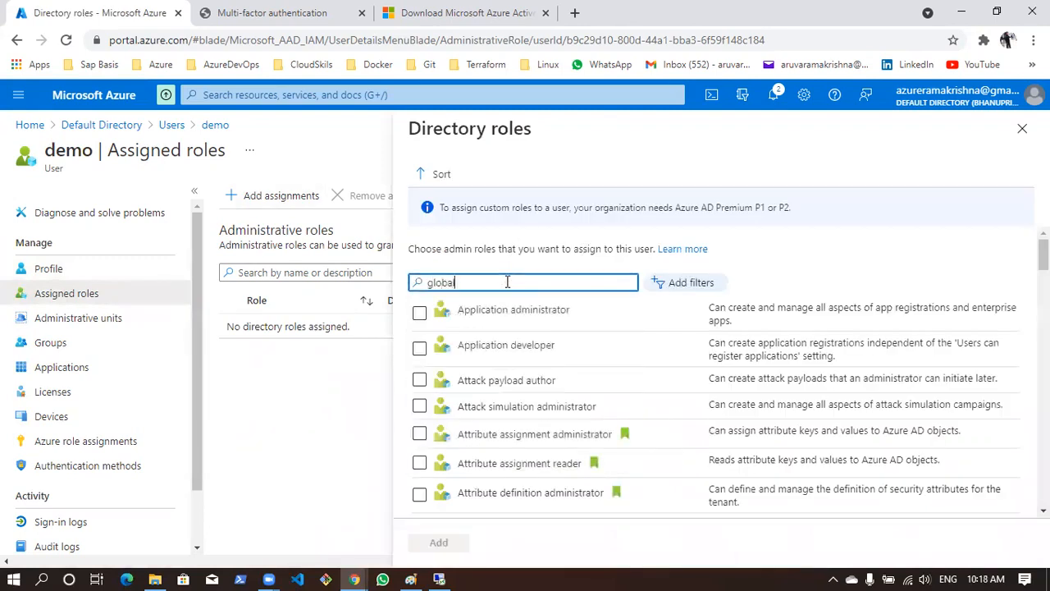
click(419, 317)
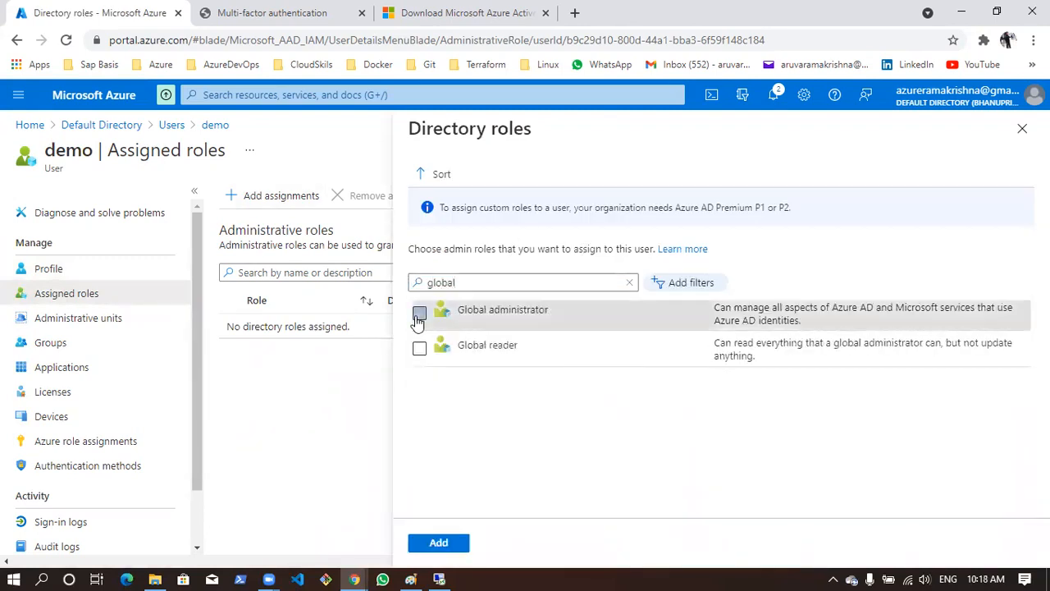
click(438, 542)
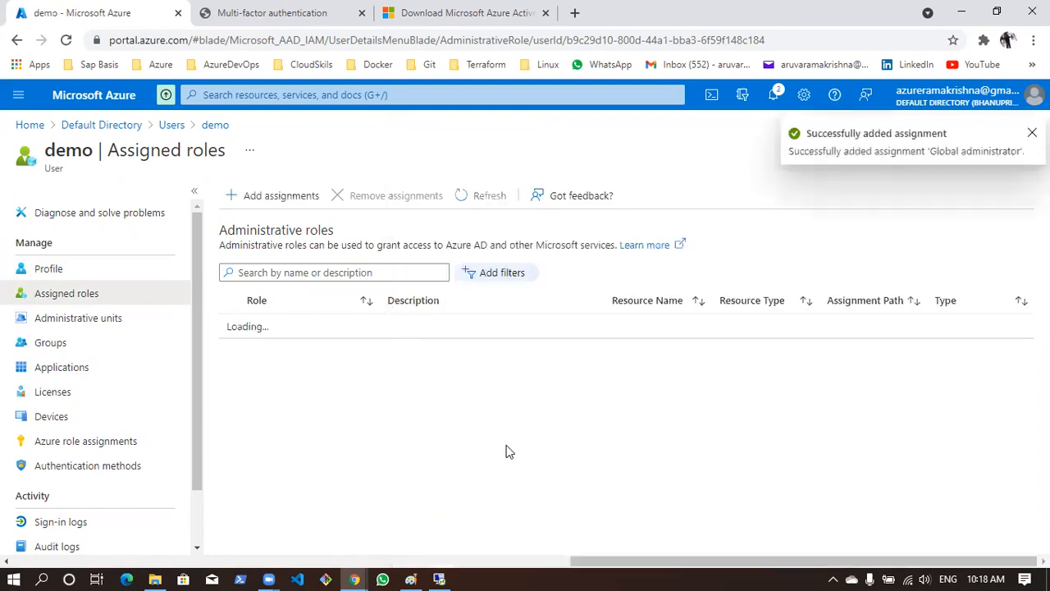
click(473, 195)
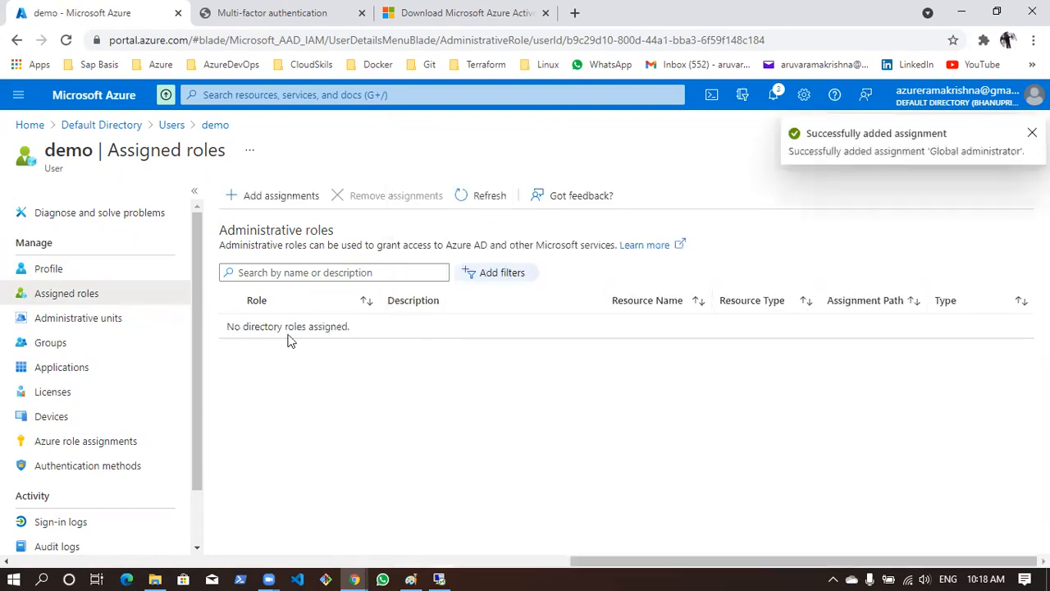
click(171, 126)
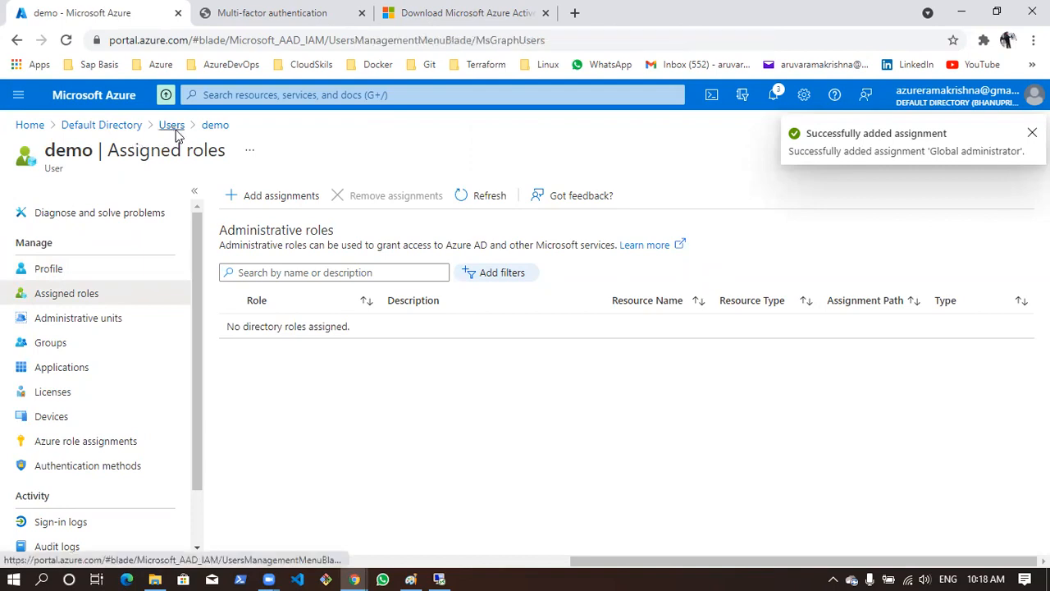
Switch to the remote server, run the AzureADConnect installer from Downloads and minimize the other open windows
click(438, 580)
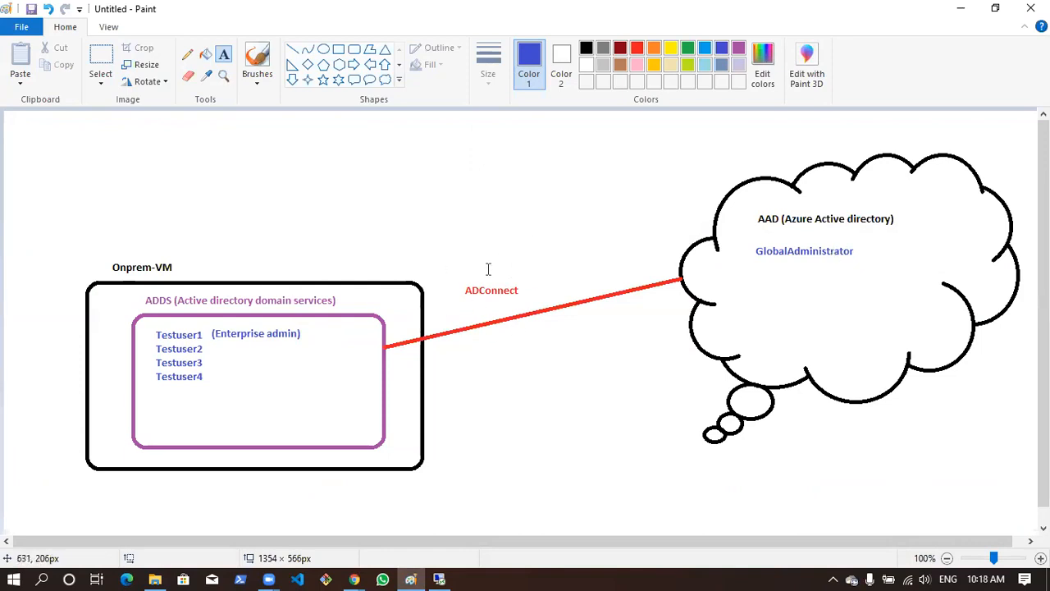
click(441, 579)
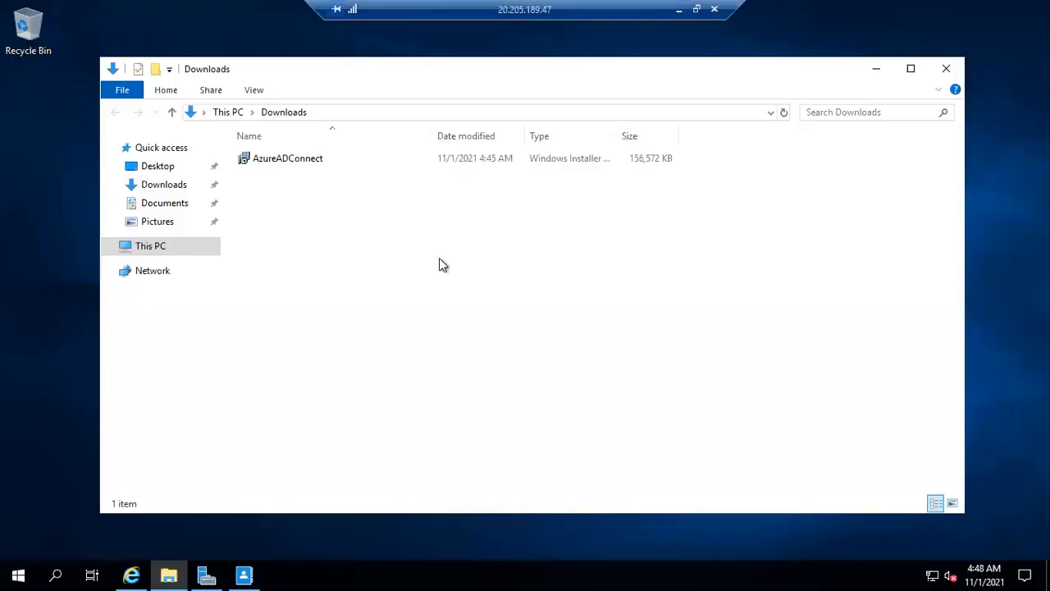
double_click(308, 159)
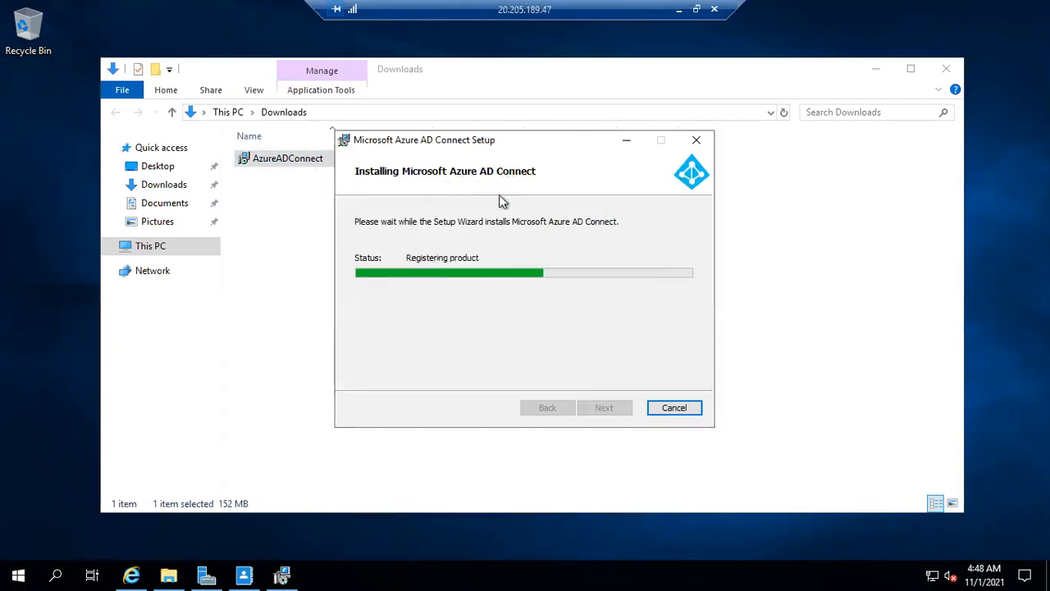
double_click(18, 125)
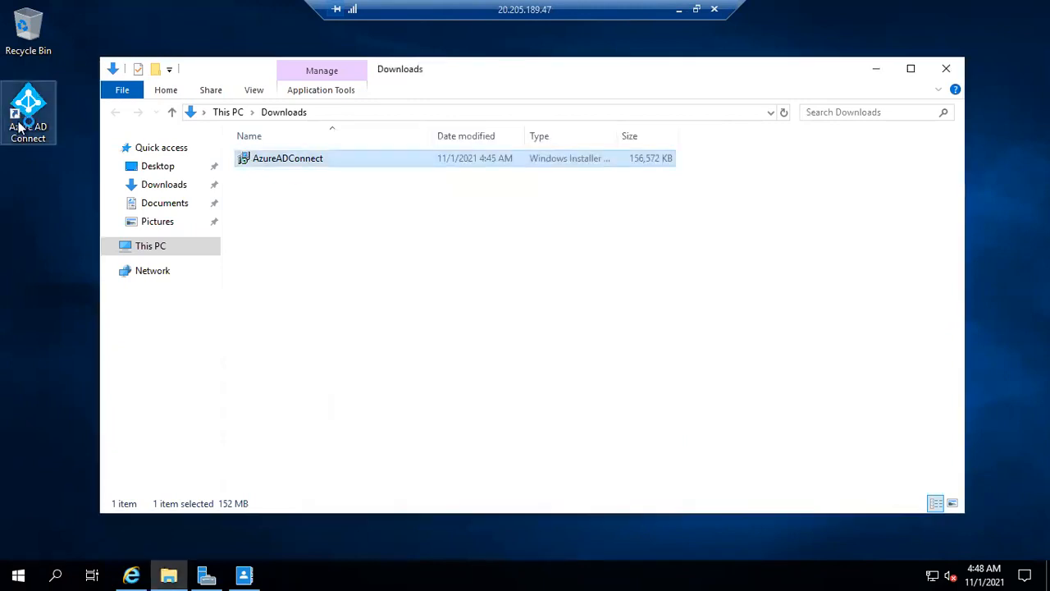
click(244, 572)
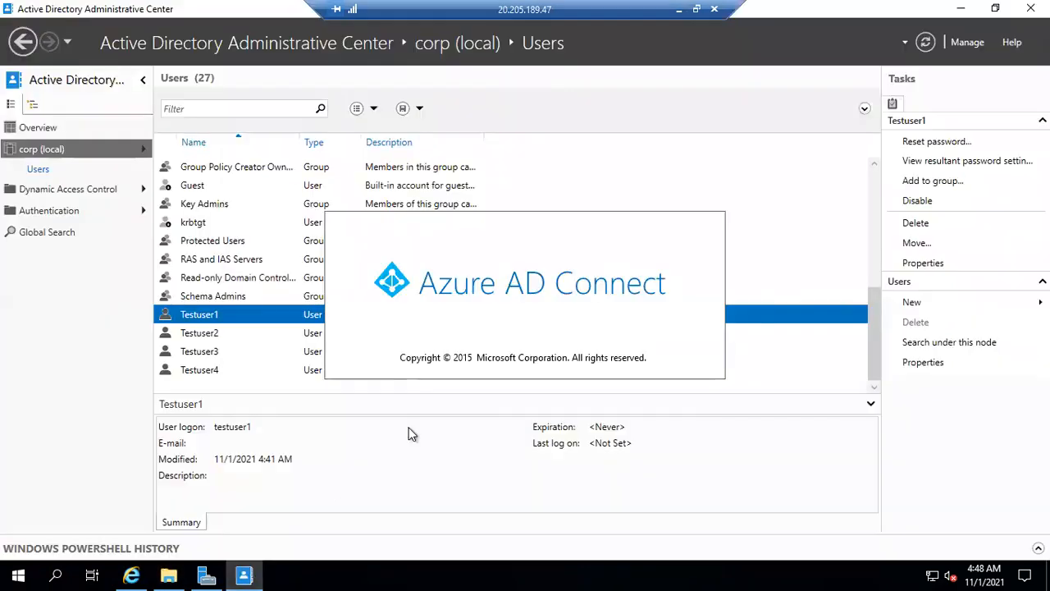
click(966, 8)
click(876, 75)
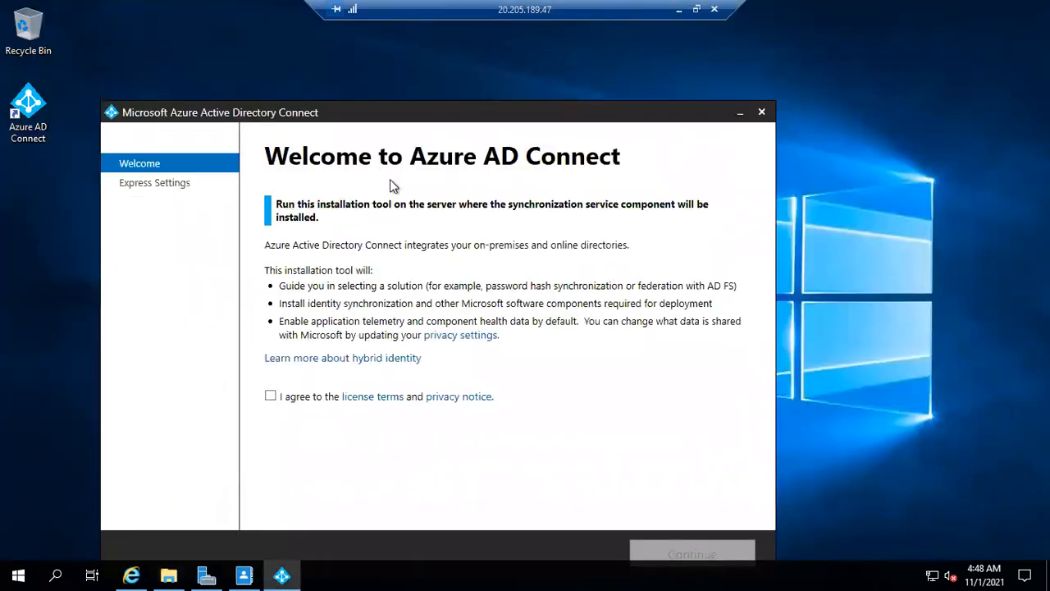
Agree to the Azure AD Connect license terms and choose the express settings
drag(422, 117, 462, 74)
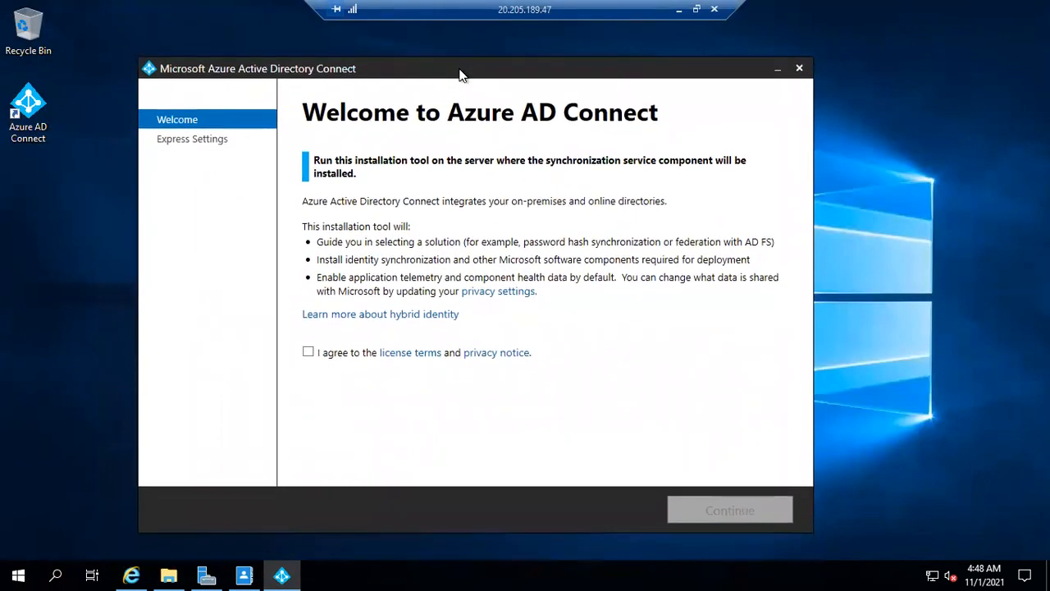
click(307, 352)
click(734, 502)
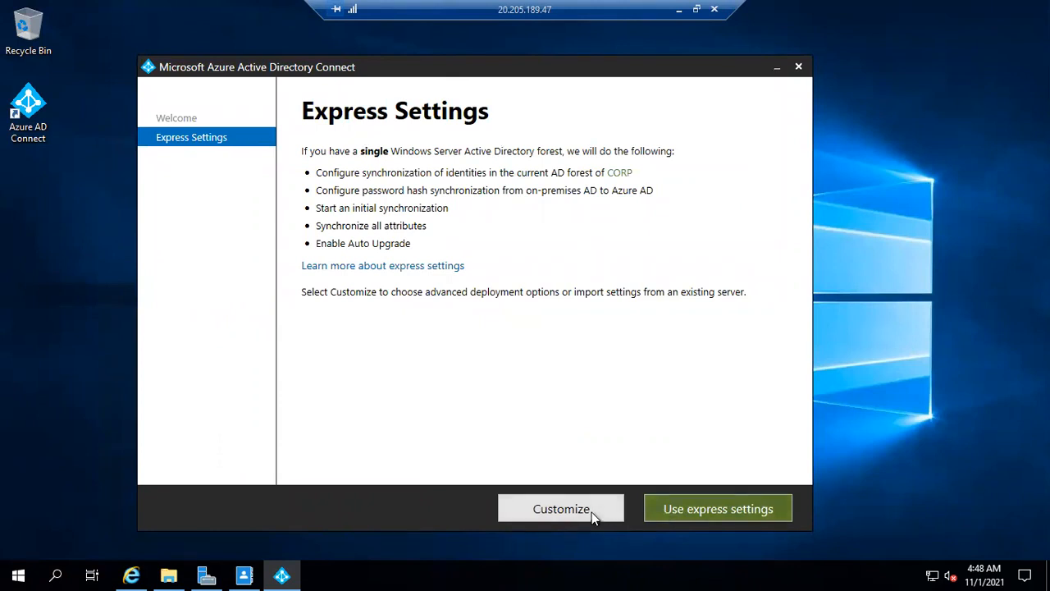
click(692, 502)
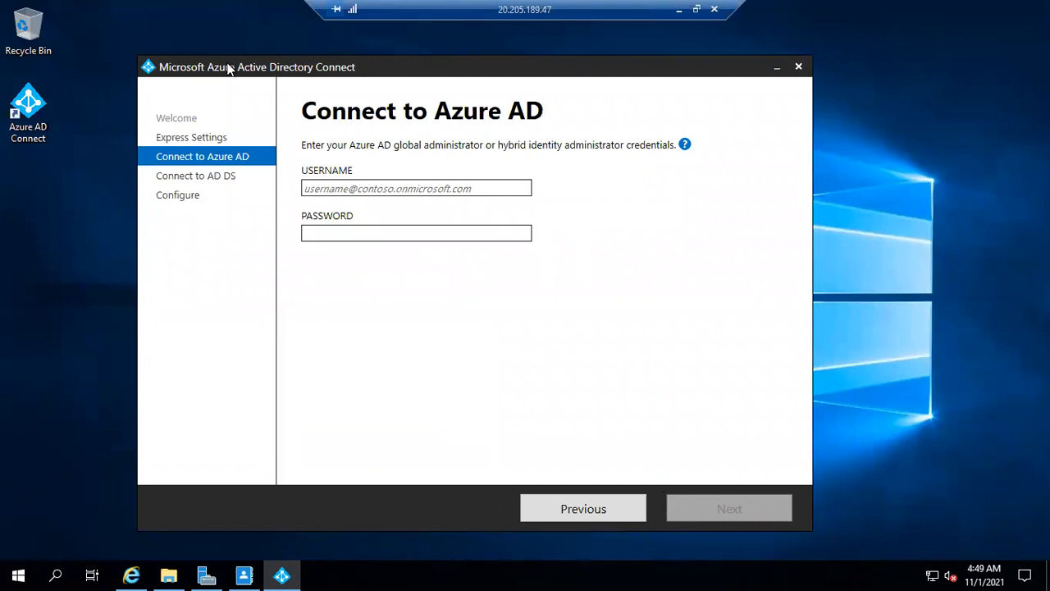
drag(229, 68, 240, 69)
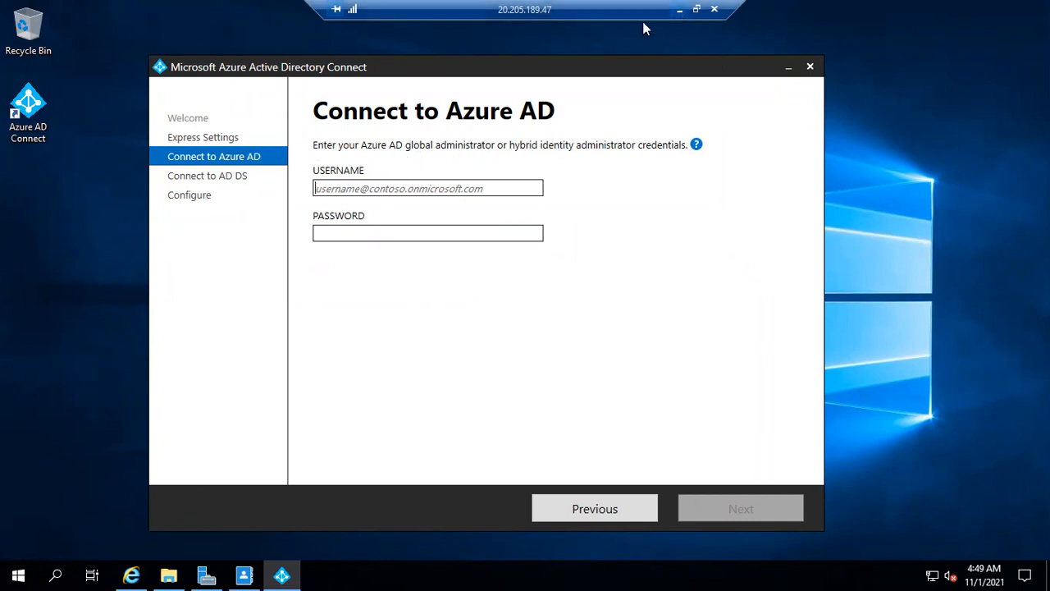
Try to copy the administrator's user principal name from the Azure user list into the Connect to Azure AD username
click(680, 10)
click(351, 575)
drag(608, 464, 342, 476)
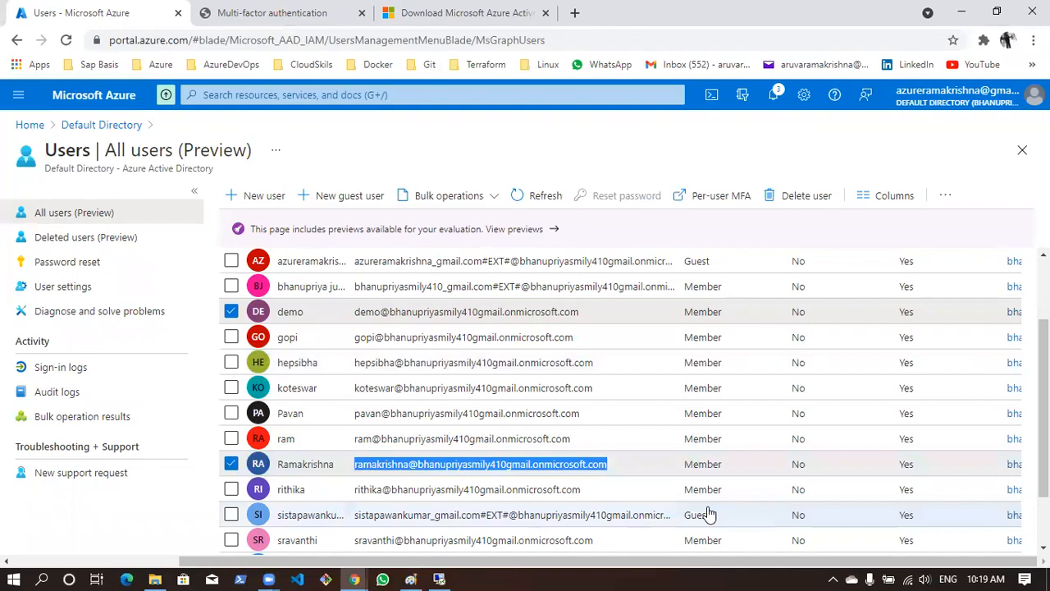
click(439, 578)
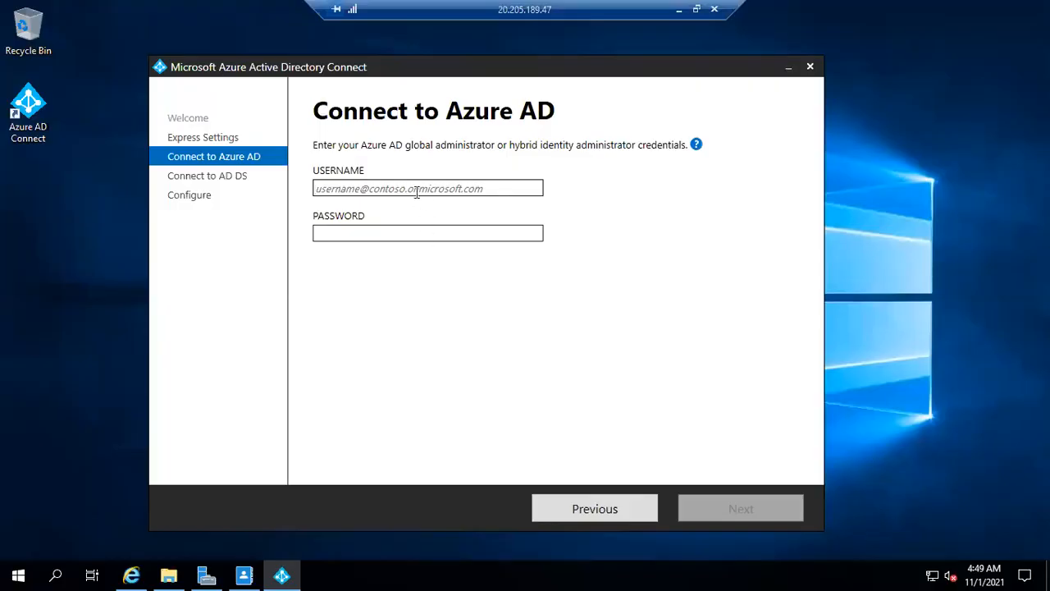
click(416, 188)
Deselect the demo user in the Azure user list and copy the administrator's user principal name into the Connect to Azure AD username
click(679, 10)
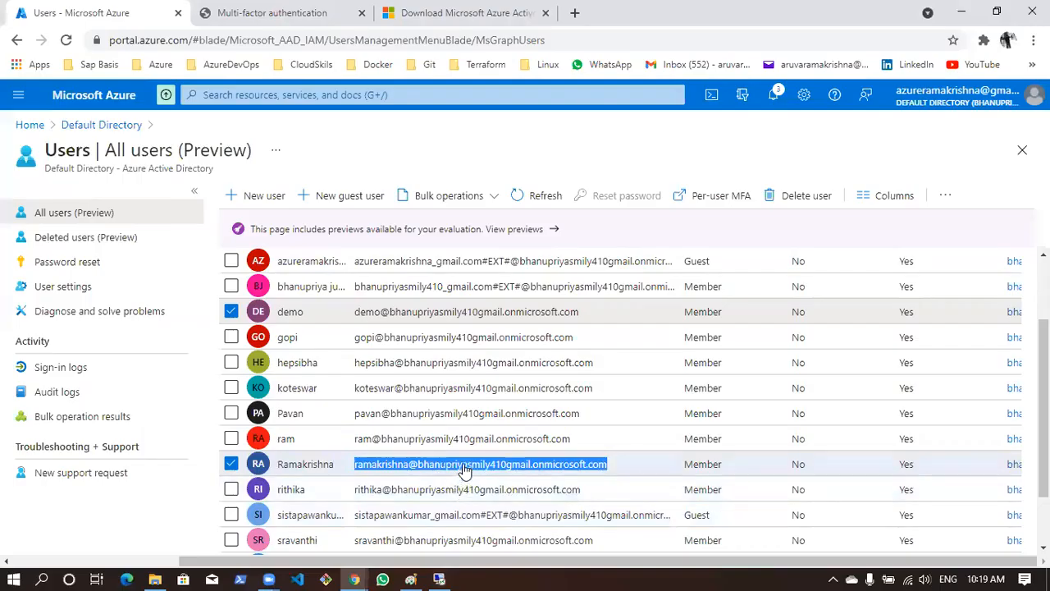
right_click(463, 472)
click(232, 312)
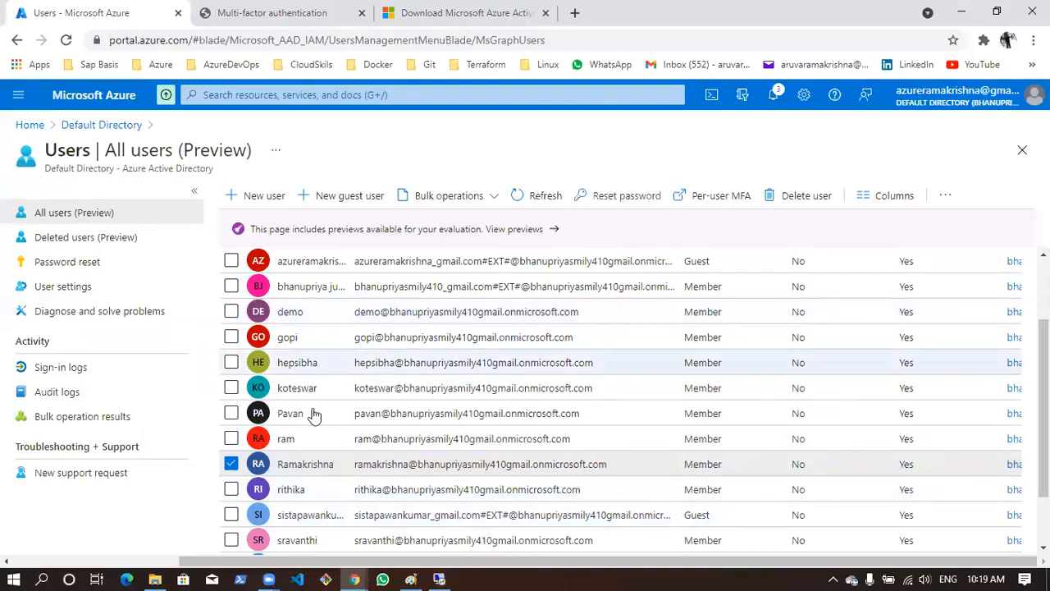
drag(607, 464, 357, 473)
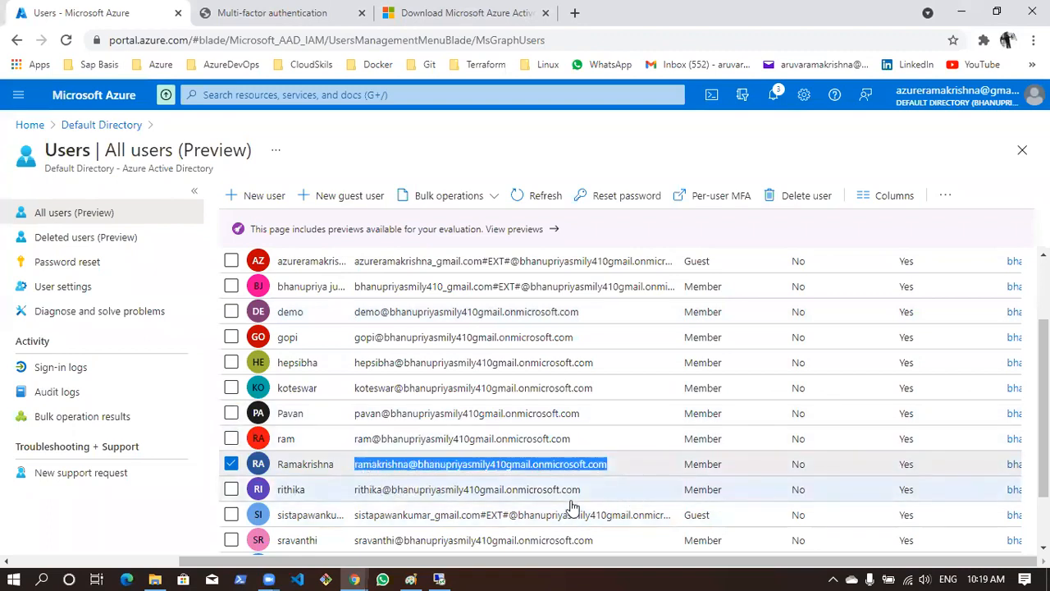
key(ctrl+c)
key(alt+Tab)
click(417, 189)
key(ctrl+v)
Enter the administrator's account password for Azure AD and continue to the Connect to AD DS page
click(422, 230)
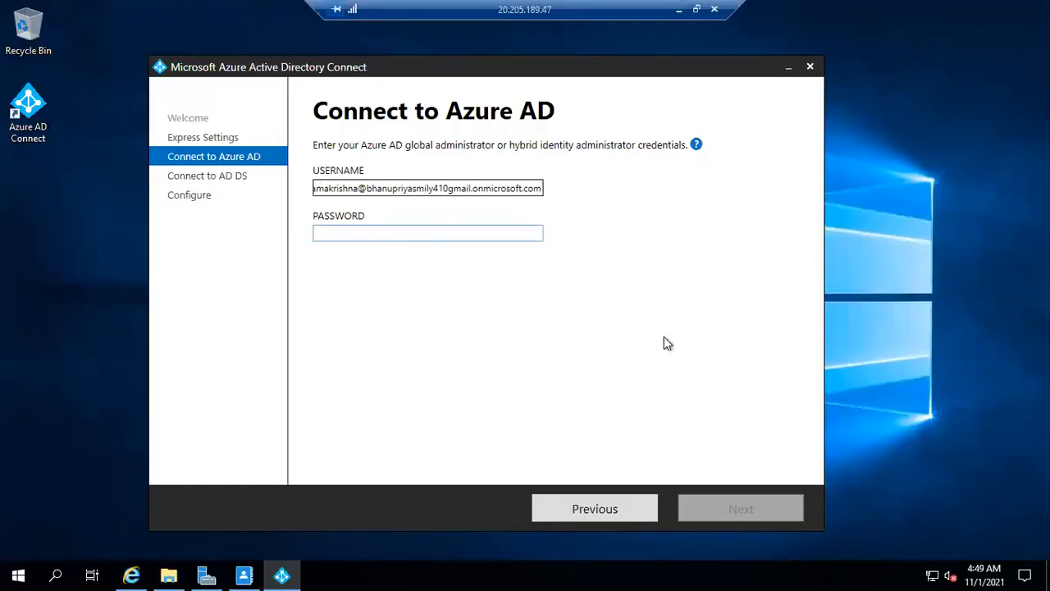
text(*****************)
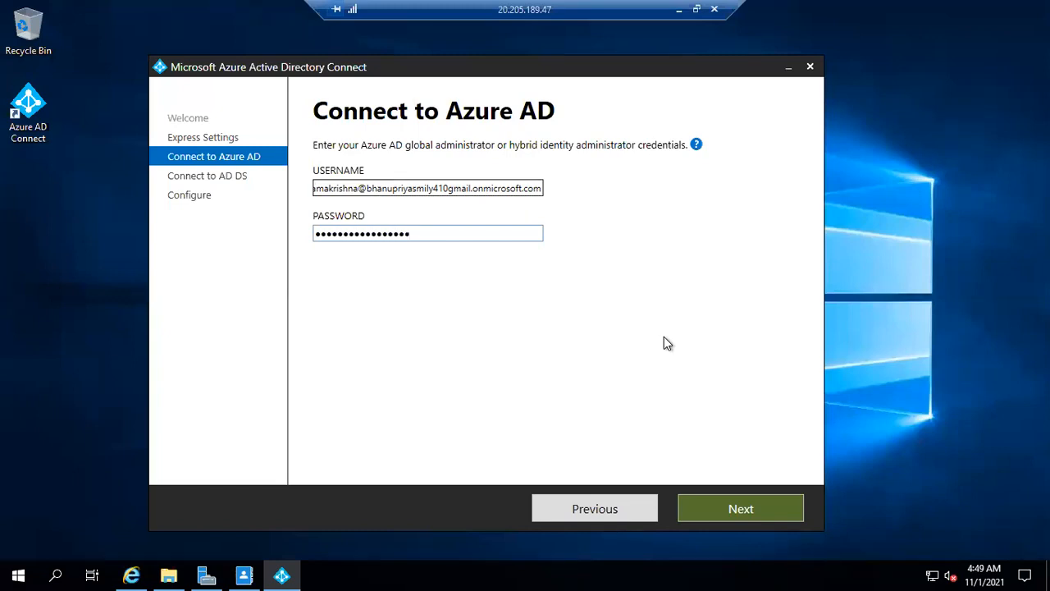
click(756, 514)
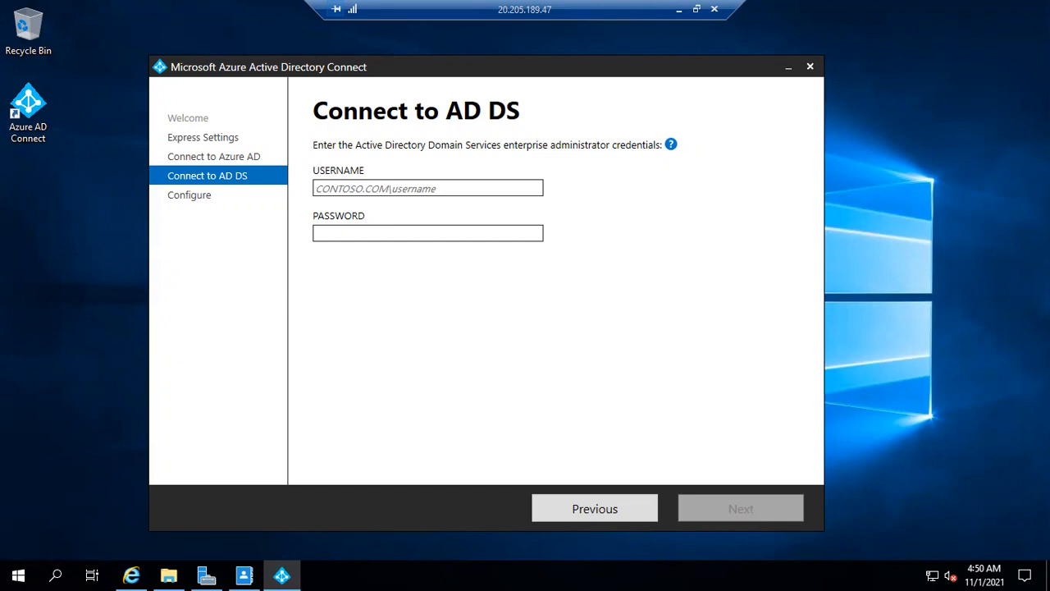
Enter CORP\testuser1 and its account password as the AD DS enterprise administrator credentials and continue to the Azure AD sign-in configuration
click(336, 188)
text(corp)
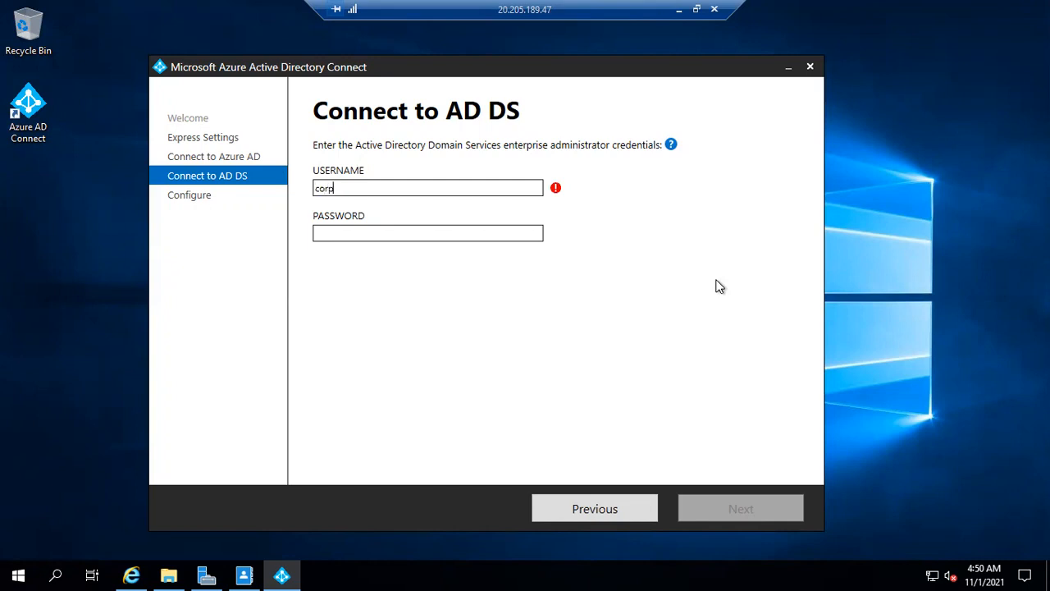
text(\testuser1)
click(444, 233)
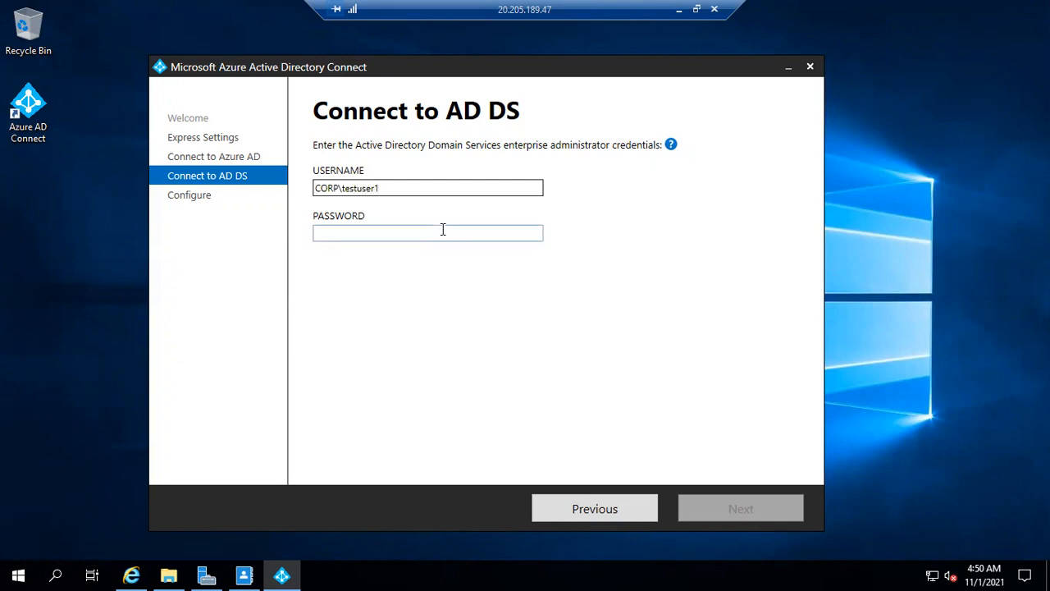
text(••••••••••••)
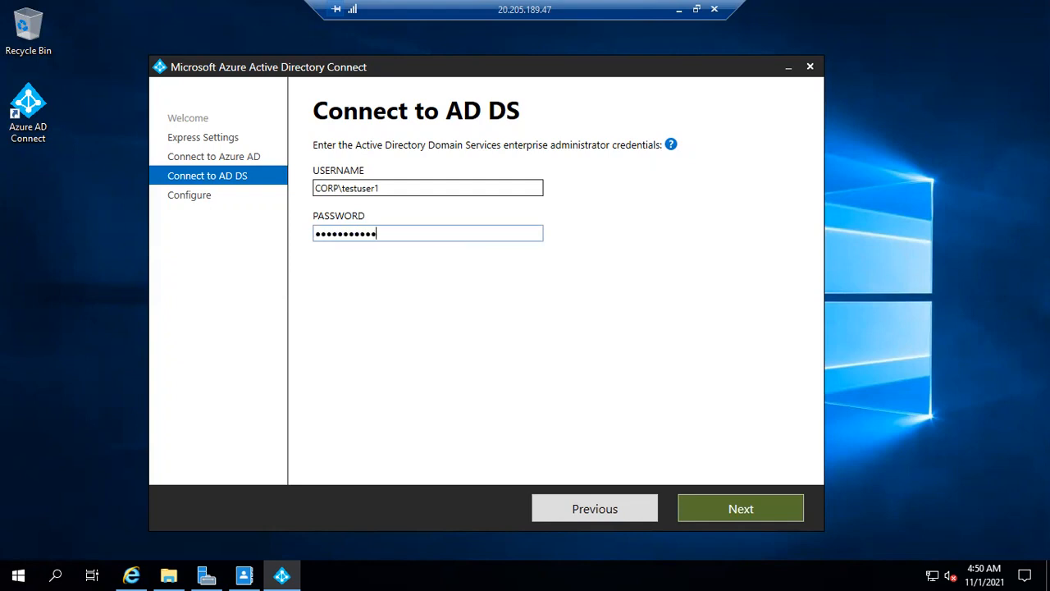
text(•••)
click(713, 507)
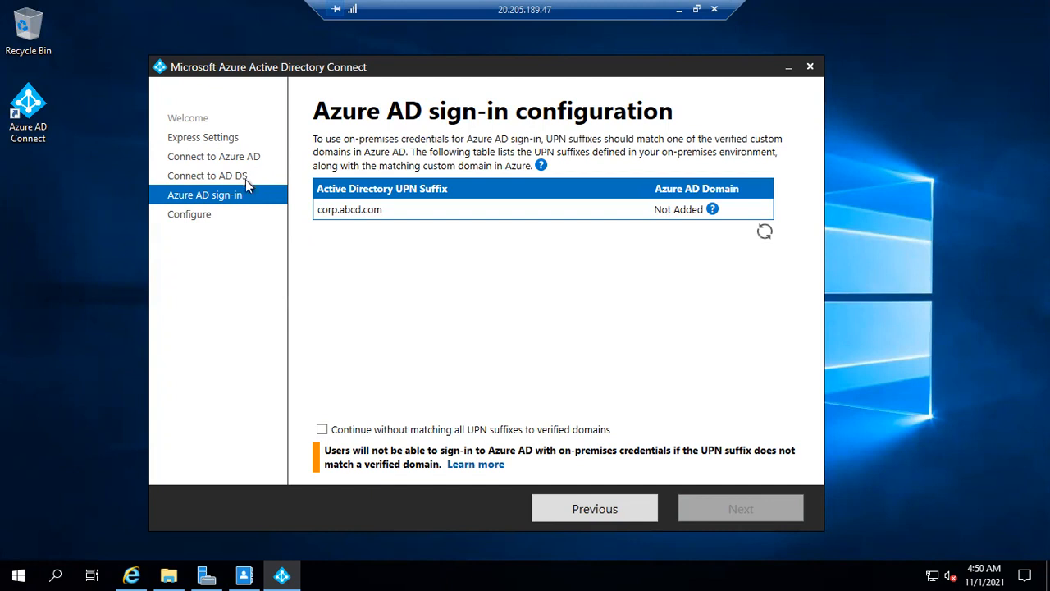
Choose to continue without matching all UPN suffixes to verified domains and start the installation with synchronization set to begin when configuration completes
click(321, 429)
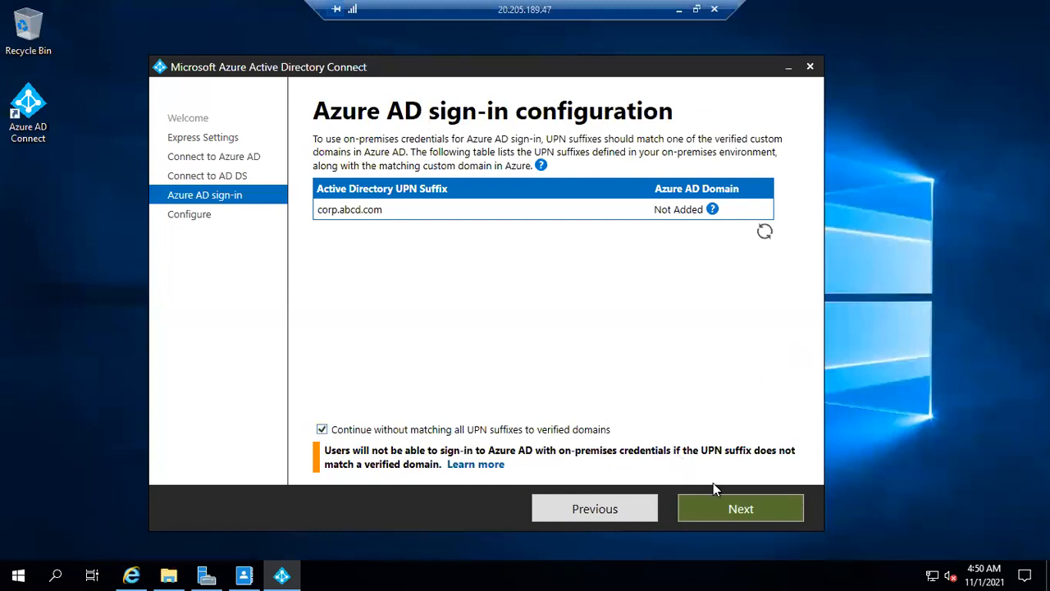
click(723, 510)
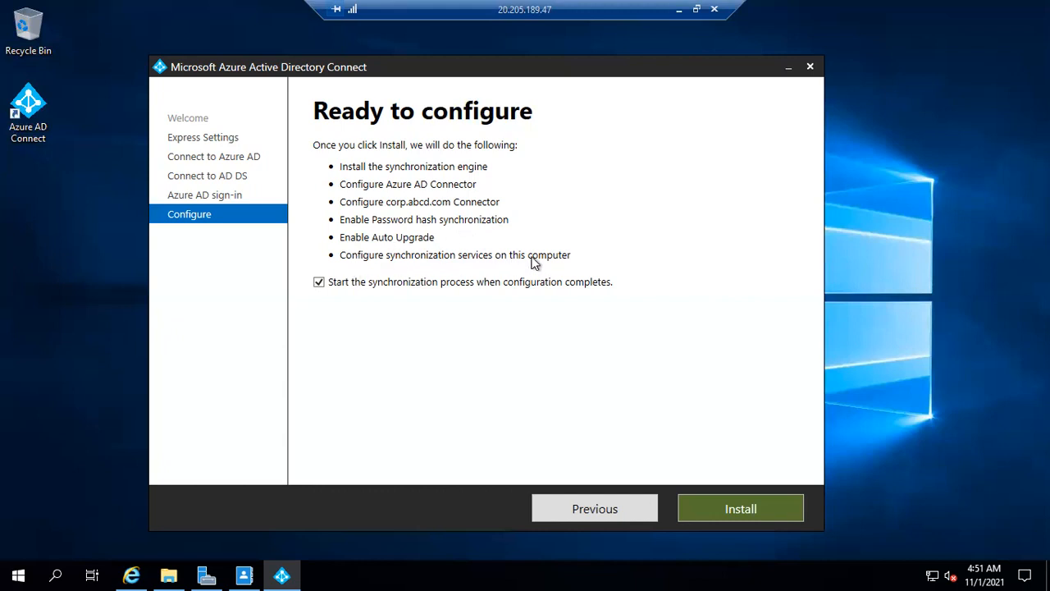
click(739, 514)
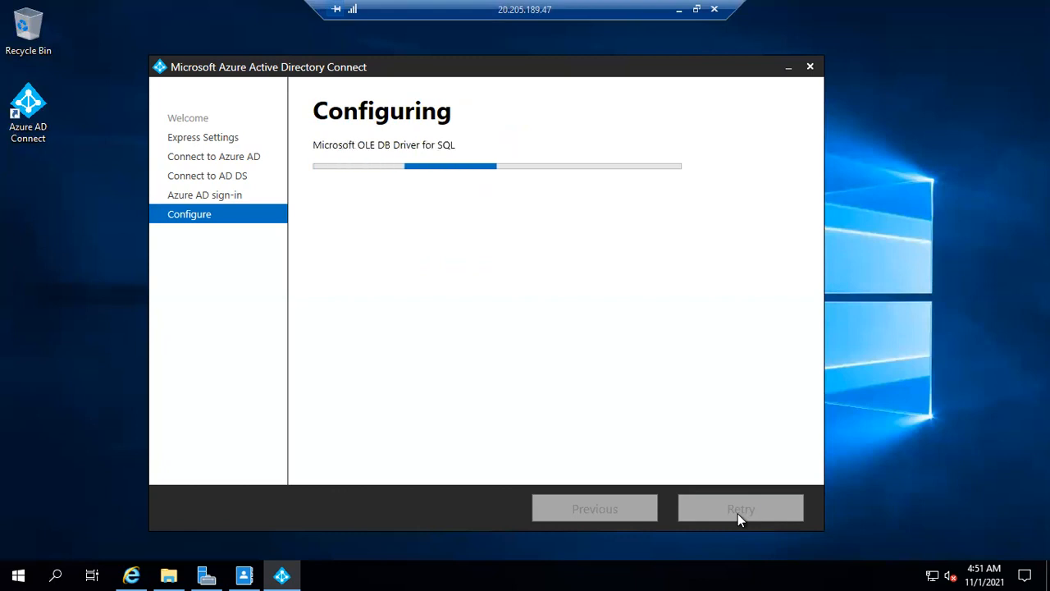
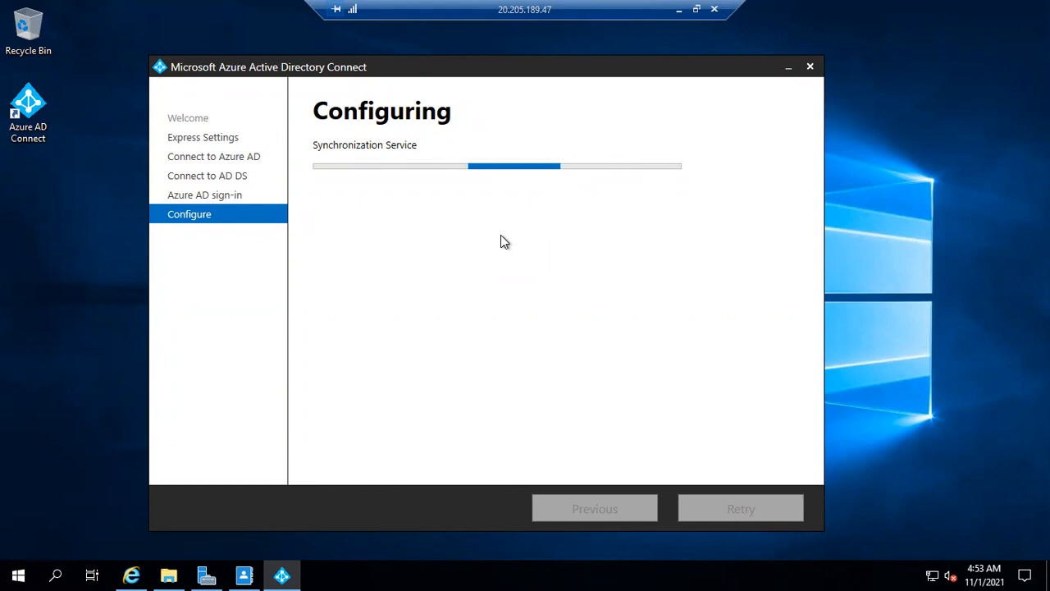
Check the corp (local) Users list in Active Directory Administrative Center and return to the Azure AD Connect configuration progress
click(240, 572)
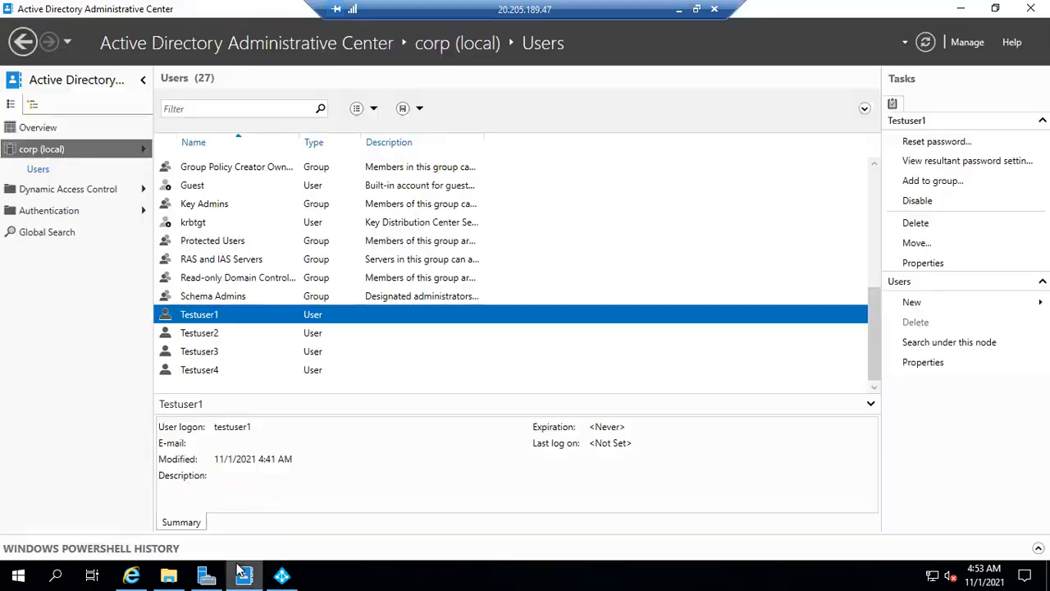
click(960, 8)
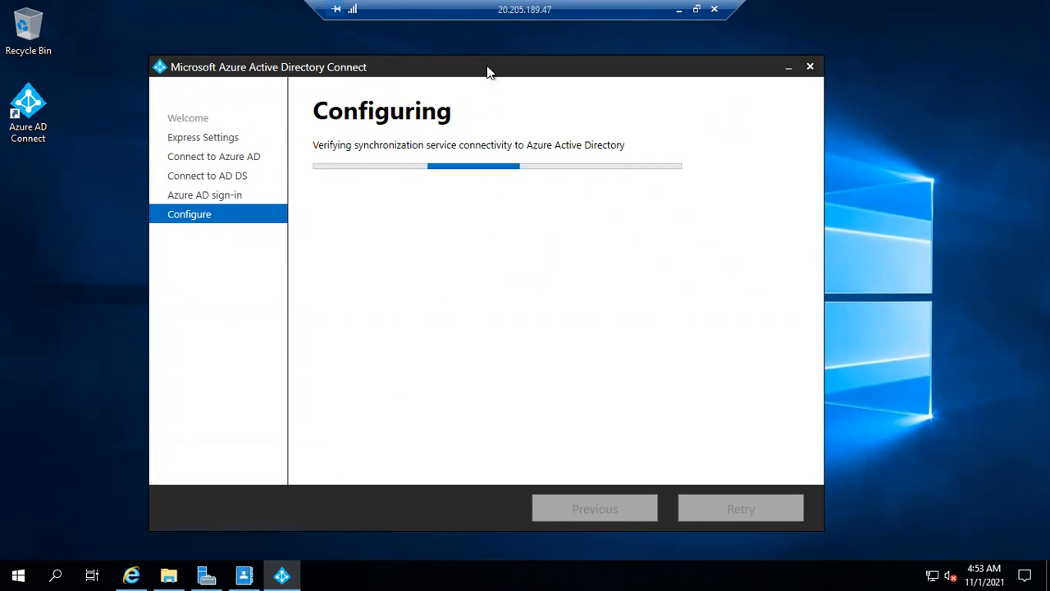
drag(487, 70, 496, 61)
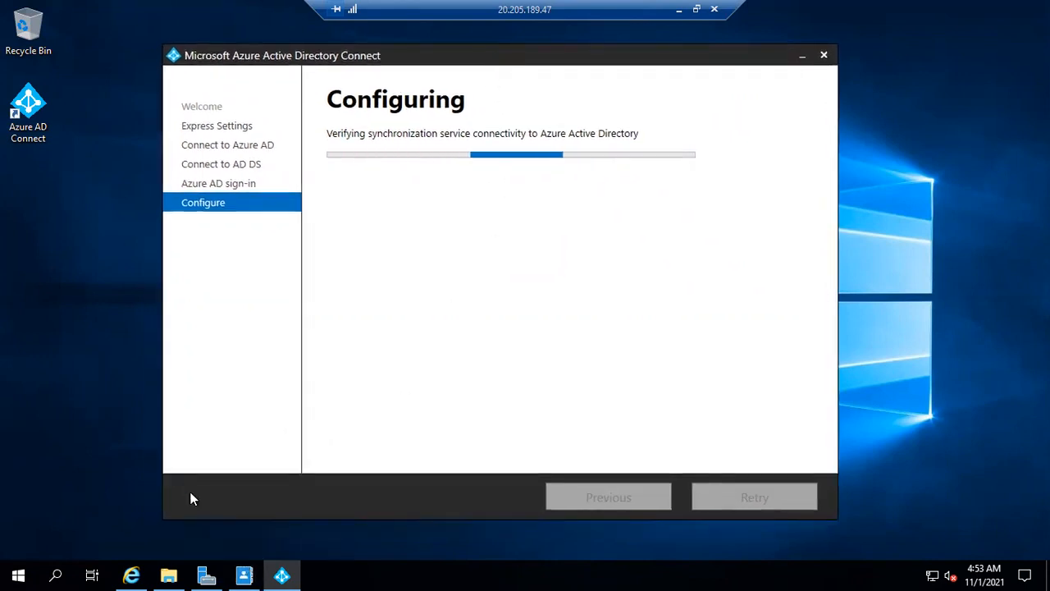
click(244, 576)
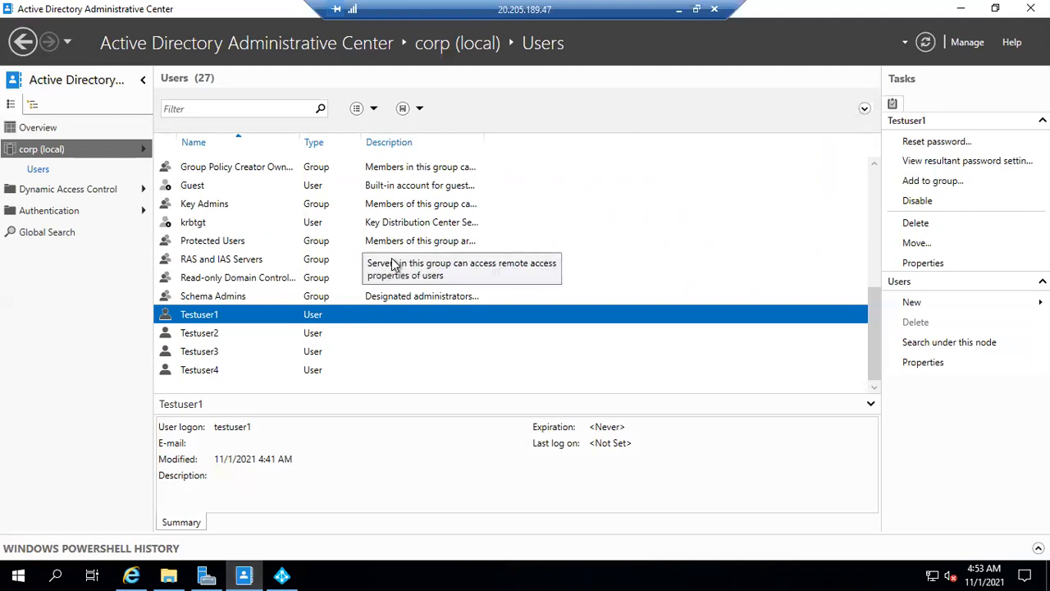
scroll(391, 263, up, 5)
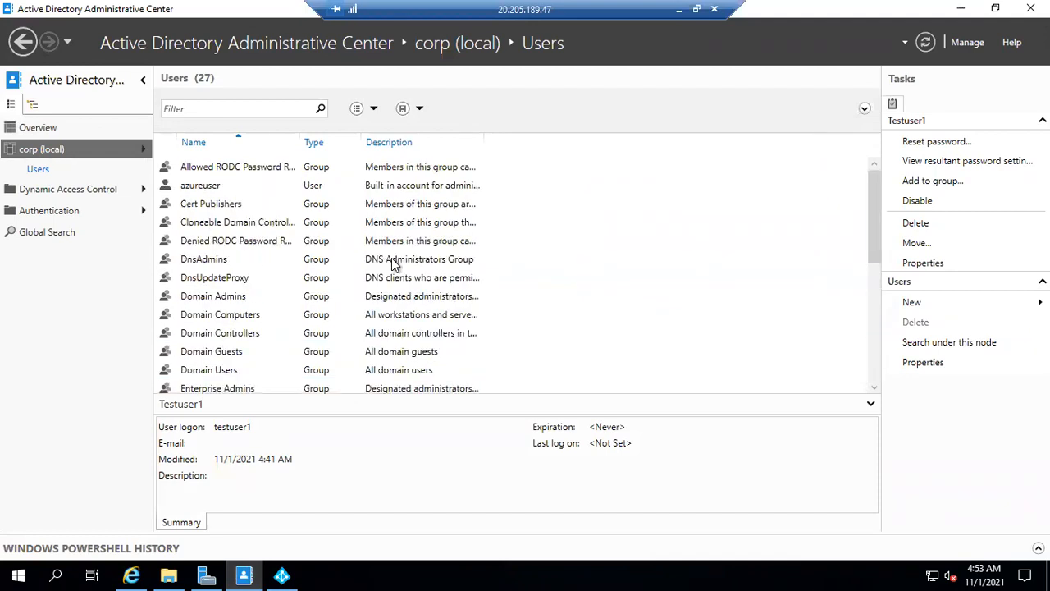
scroll(392, 263, down, 5)
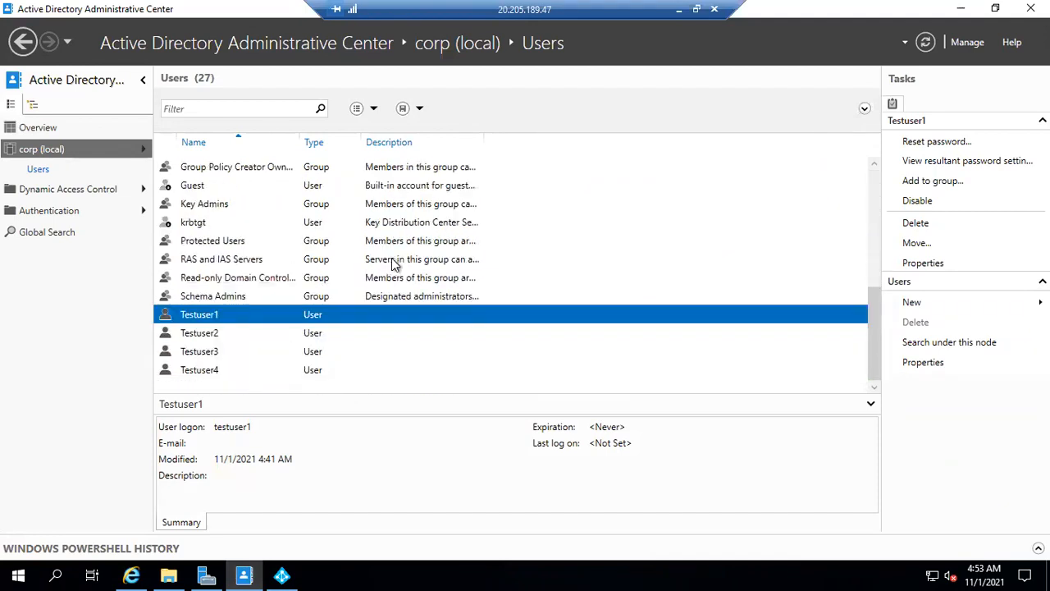
click(972, 9)
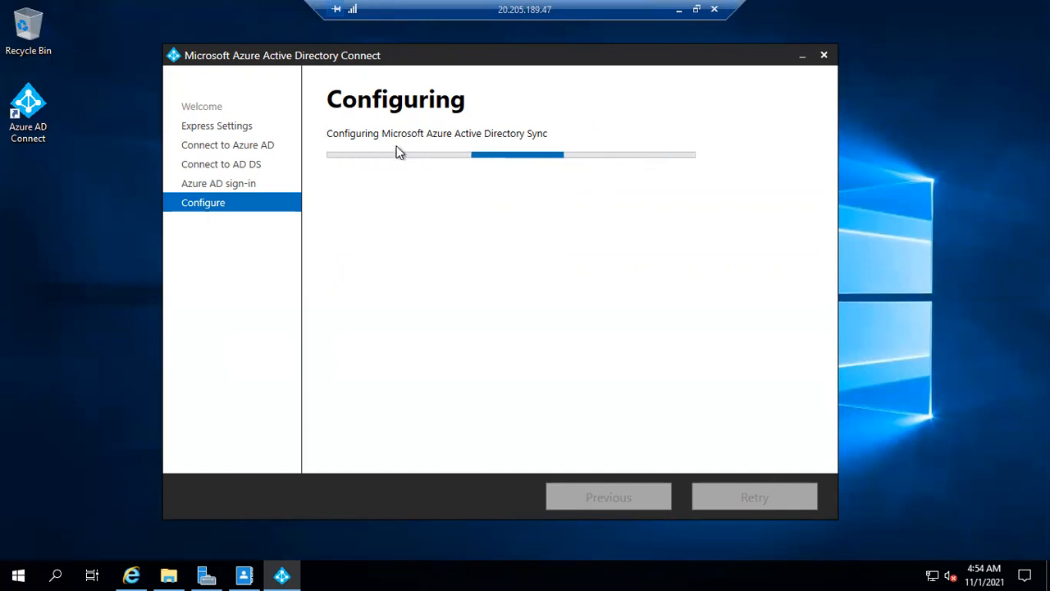
Switch to the Azure portal, refresh the All users list and select the On-Premises directory synchronization account
click(679, 9)
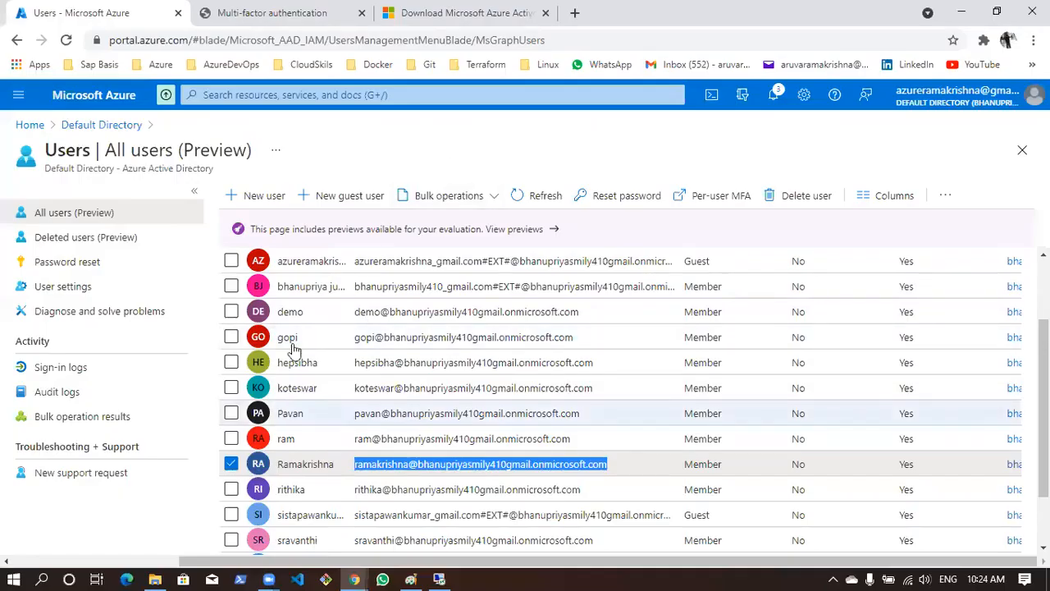
click(539, 200)
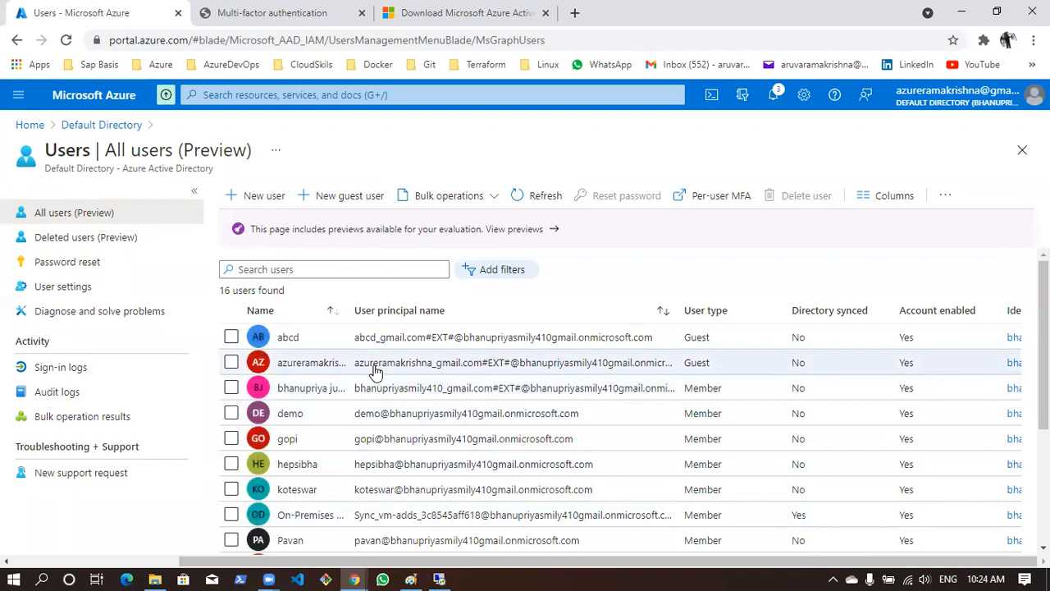
scroll(373, 371, down, 2)
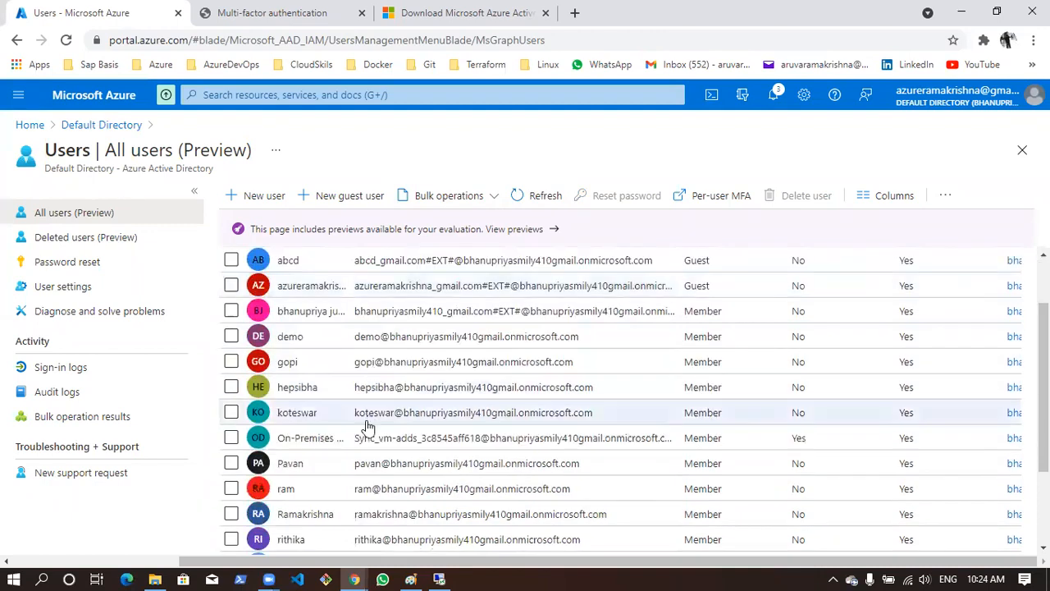
click(231, 439)
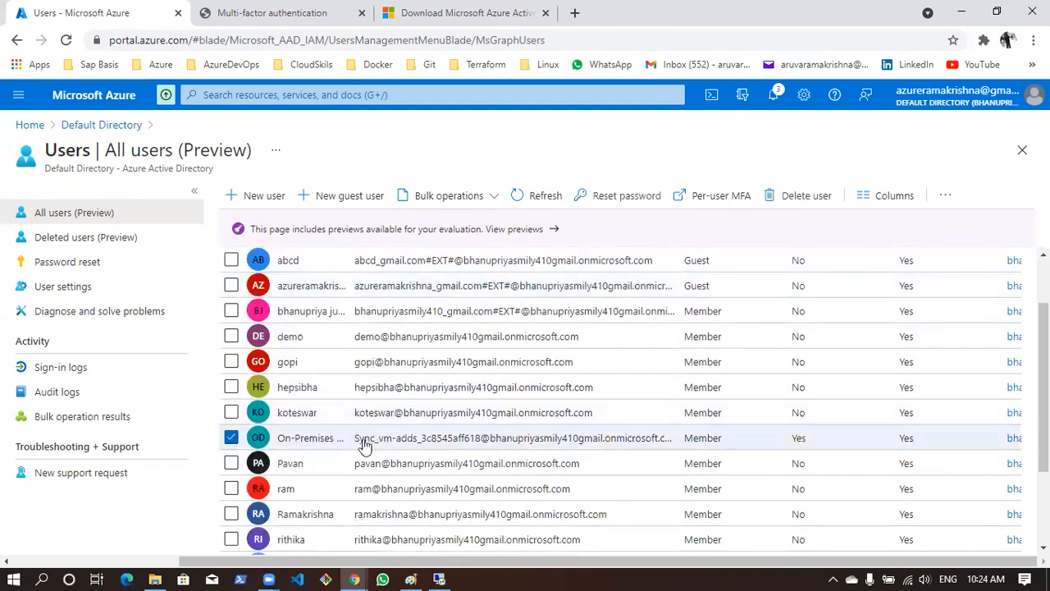
Compare the synchronization account's user type and Directory synced value with those of the other Azure users, and refresh the list again
scroll(347, 295, up, 1)
scroll(359, 283, down, 1)
double_click(689, 447)
scroll(787, 433, up, 1)
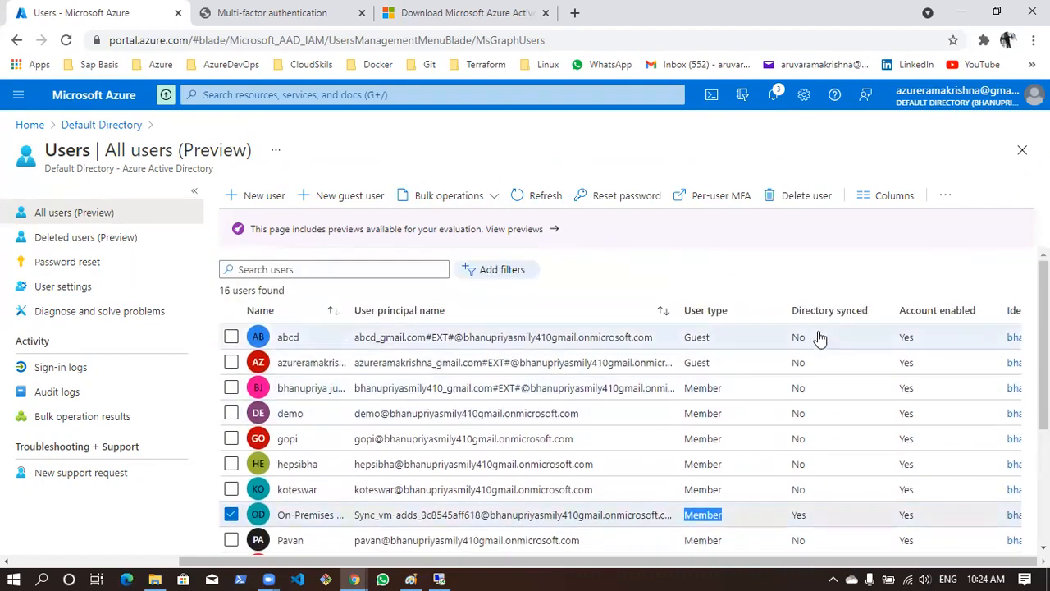
drag(794, 312, 881, 310)
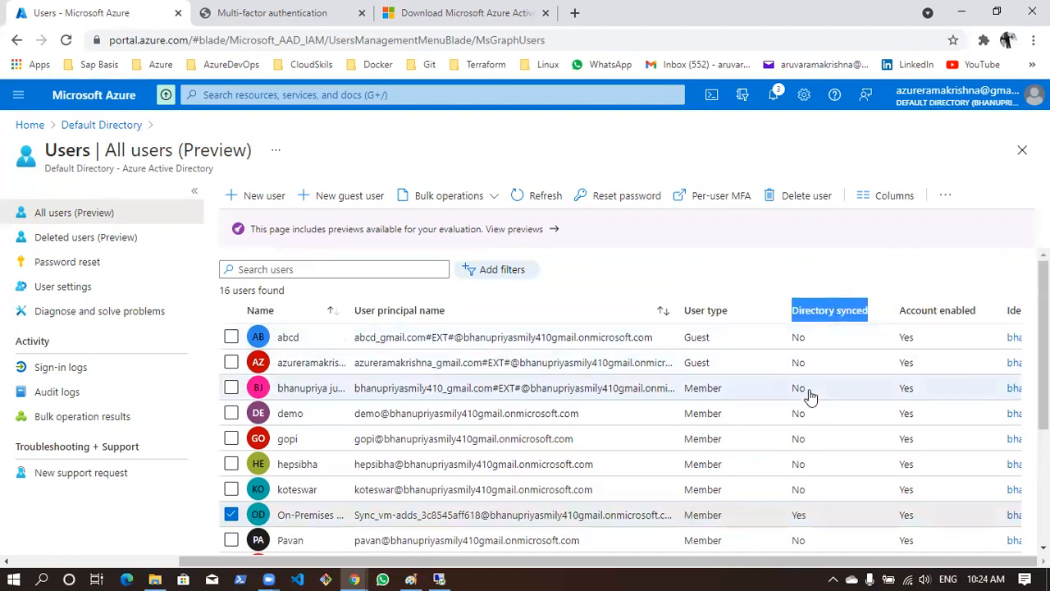
scroll(809, 394, down, 3)
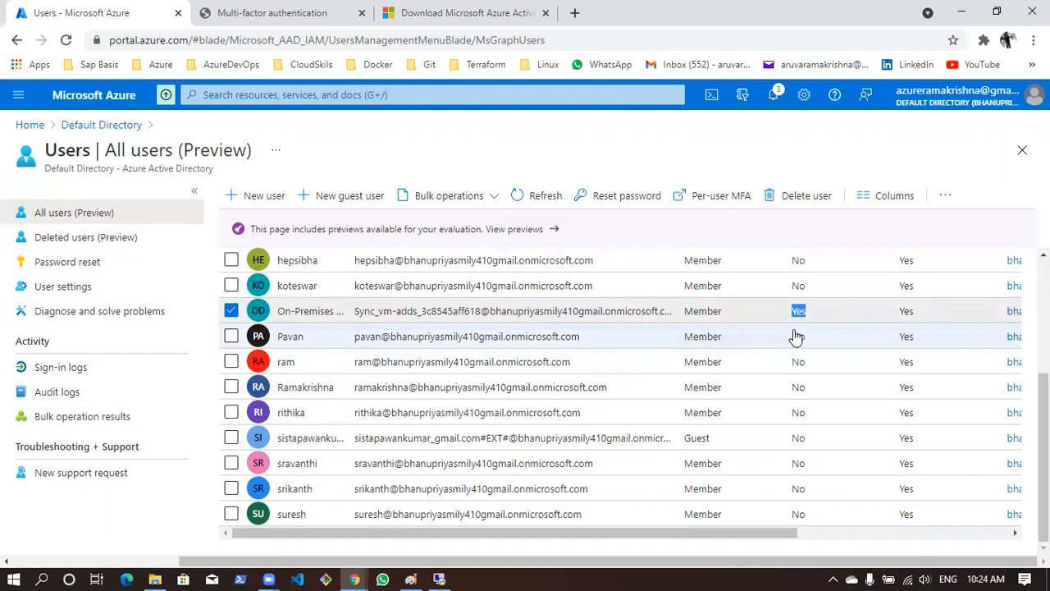
scroll(800, 336, up, 5)
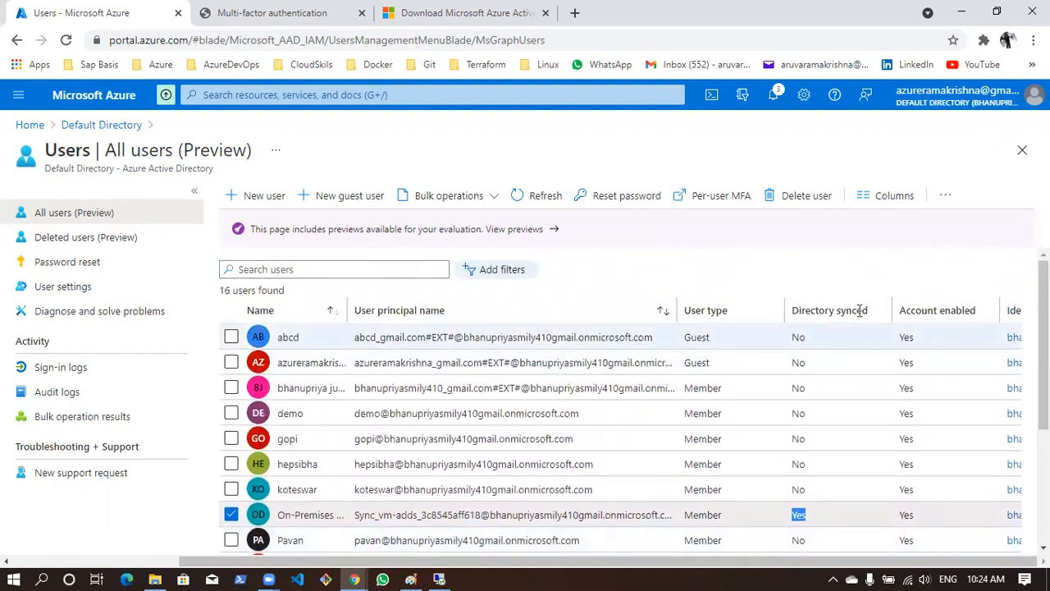
scroll(844, 374, down, 5)
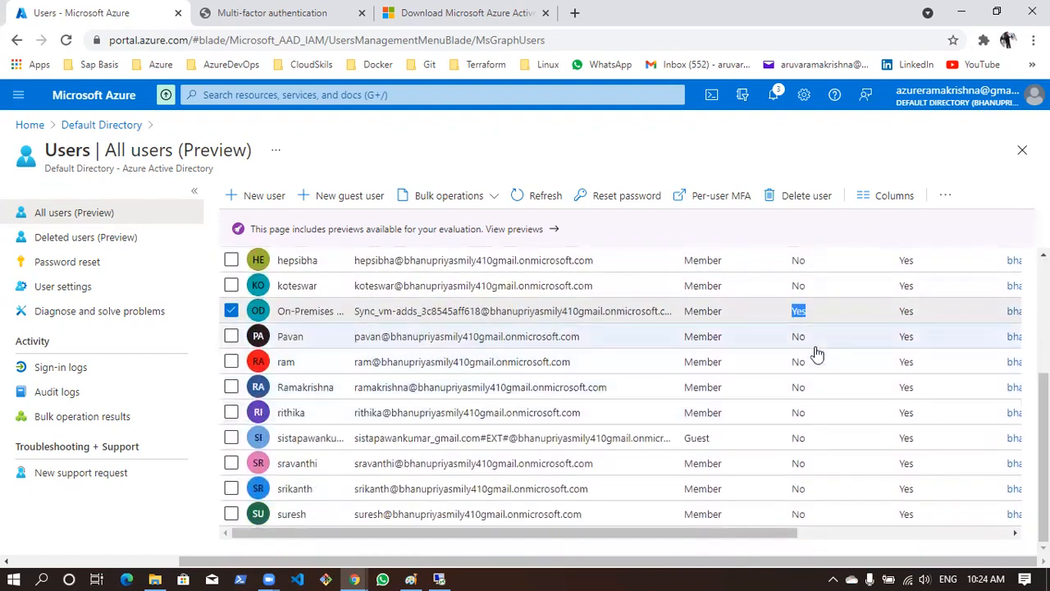
scroll(808, 443, up, 3)
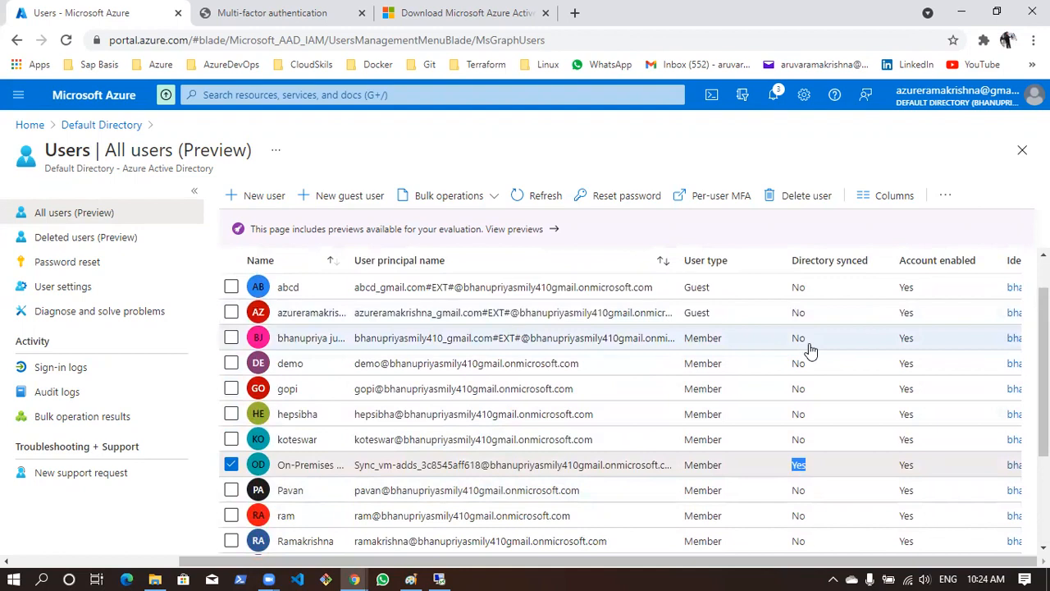
scroll(810, 350, down, 3)
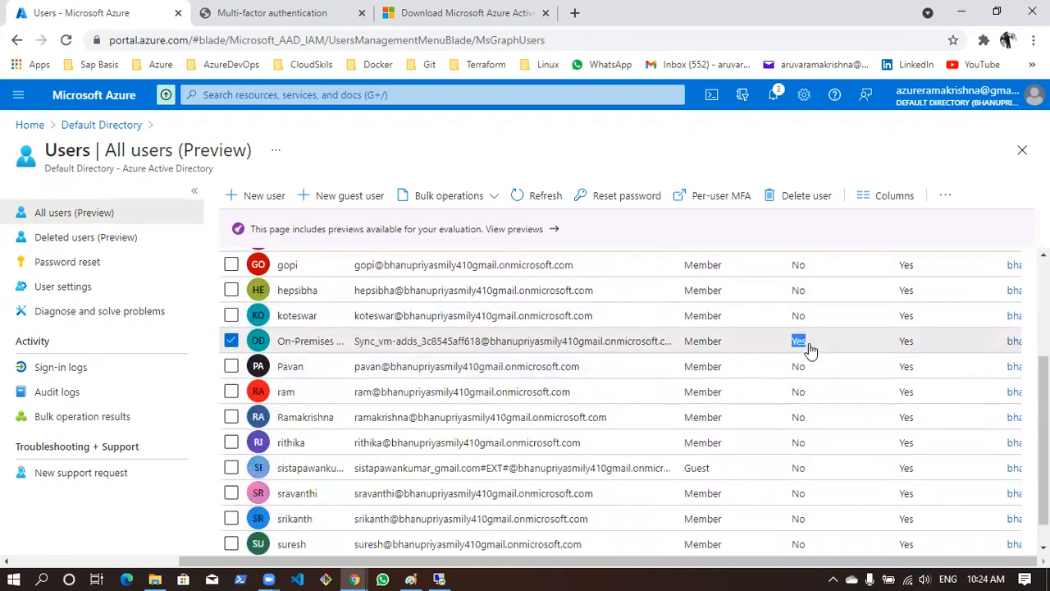
click(539, 202)
scroll(762, 429, down, 3)
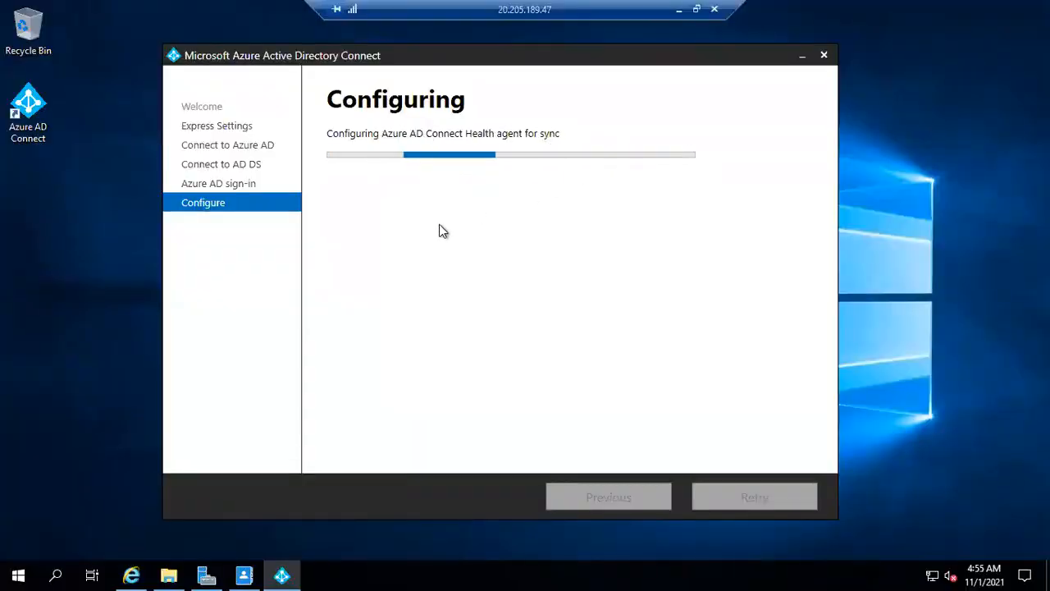
Switch back to Active Directory Administrative Center on the server and review the groups and test users in the Users container
click(244, 574)
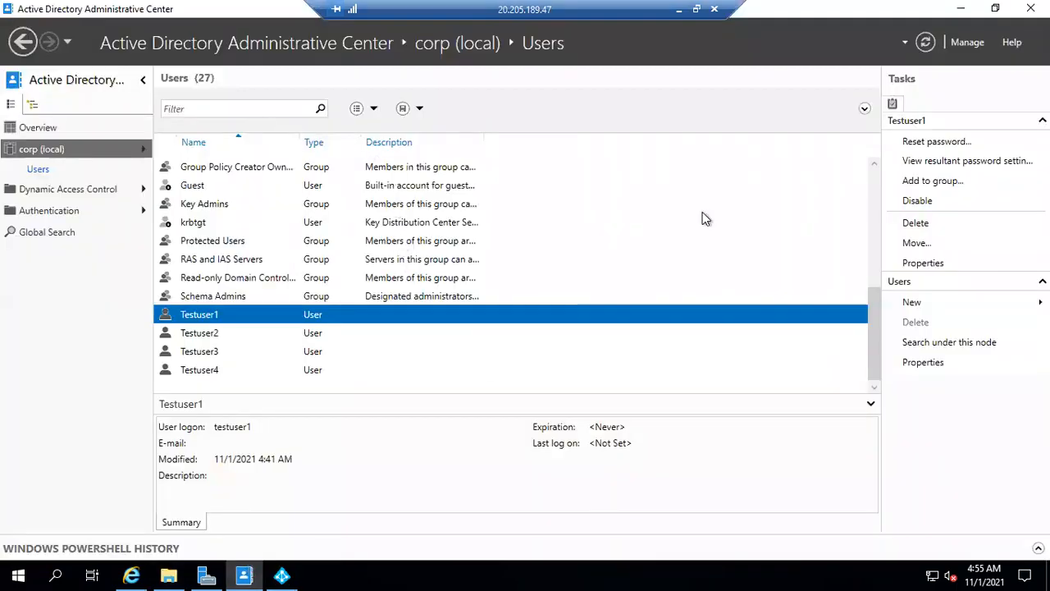
scroll(498, 223, up, 5)
scroll(502, 224, down, 1)
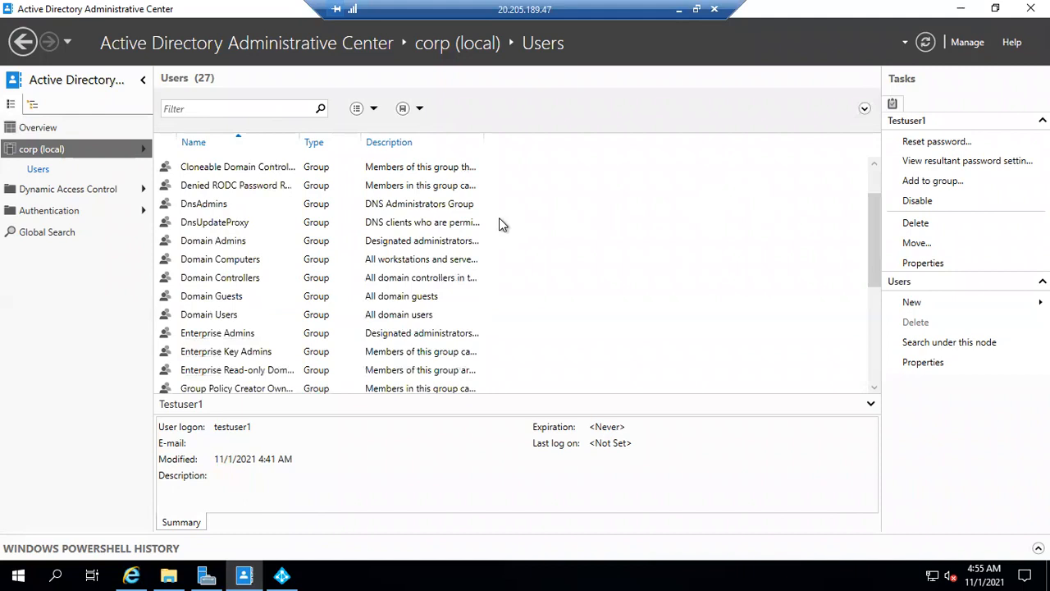
scroll(502, 224, up, 1)
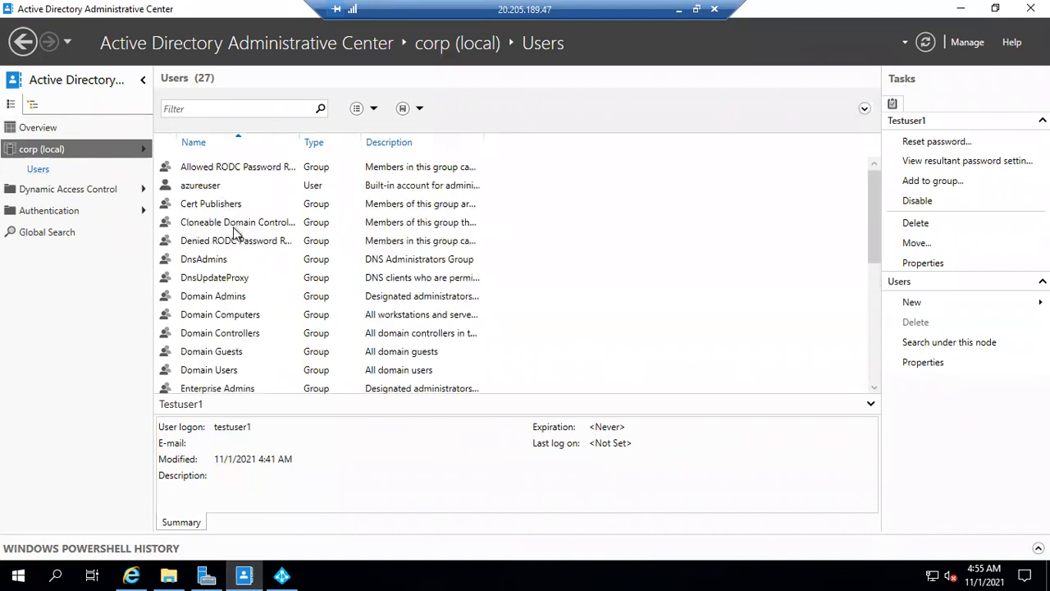
scroll(235, 233, down, 1)
scroll(236, 233, down, 1)
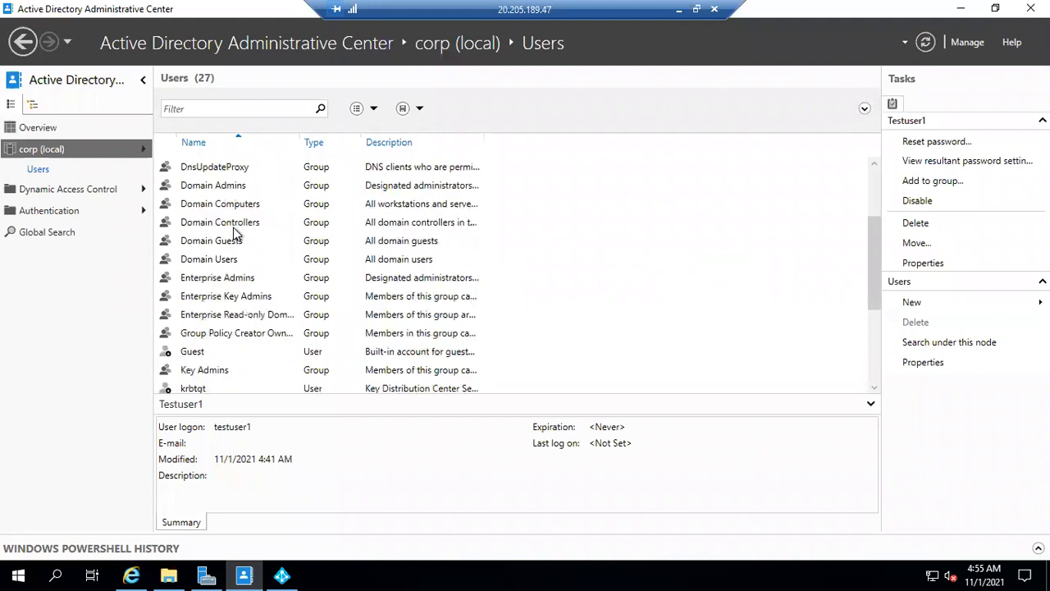
scroll(235, 233, down, 1)
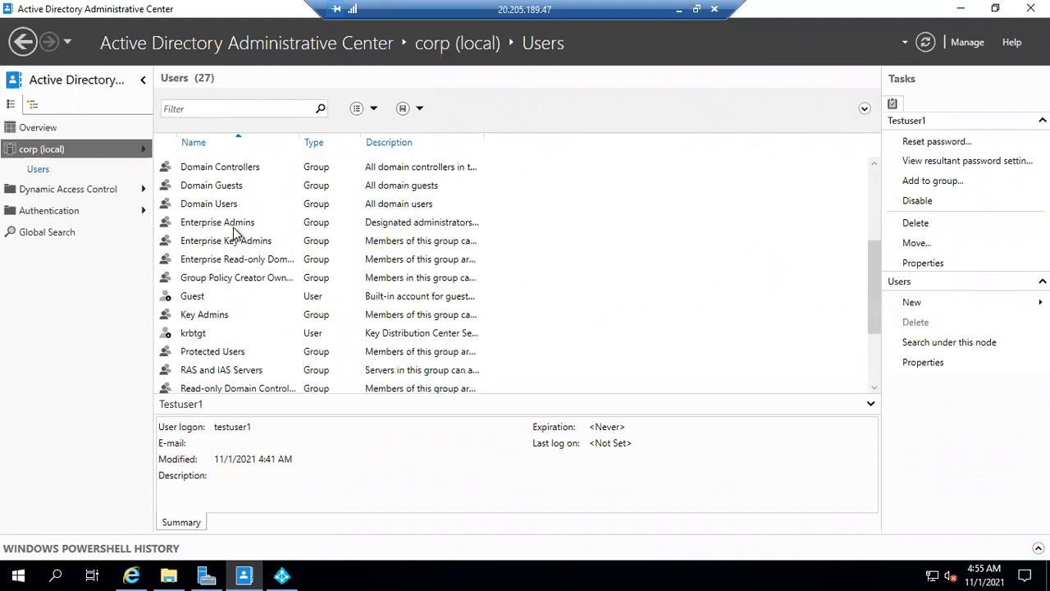
scroll(235, 233, down, 1)
scroll(235, 233, down, 1)
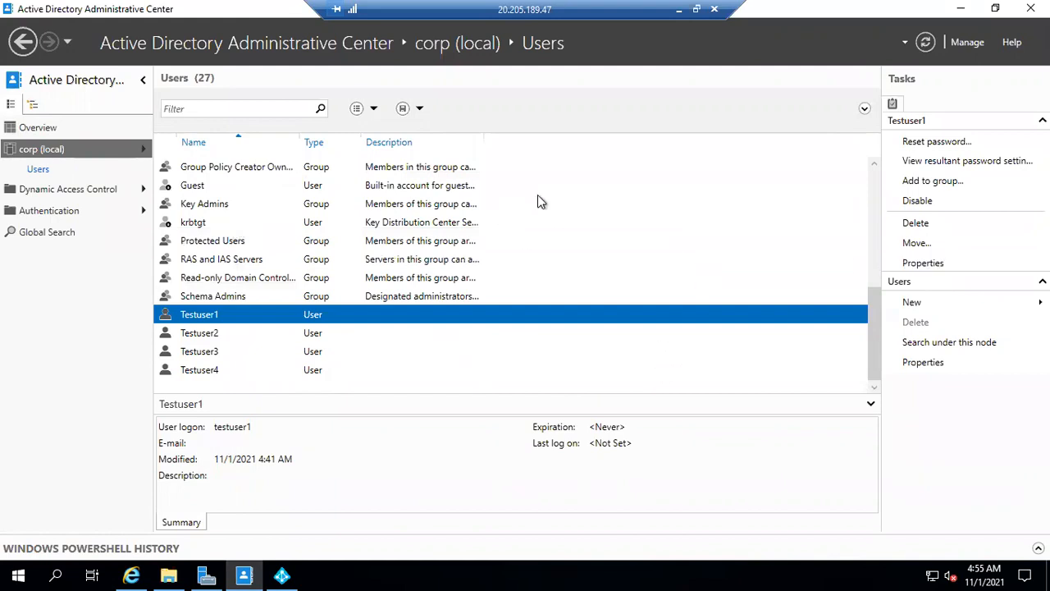
Refresh the corp (local) Users container and look through the reloaded list for objects added by Azure AD Connect
click(926, 43)
click(927, 43)
click(926, 42)
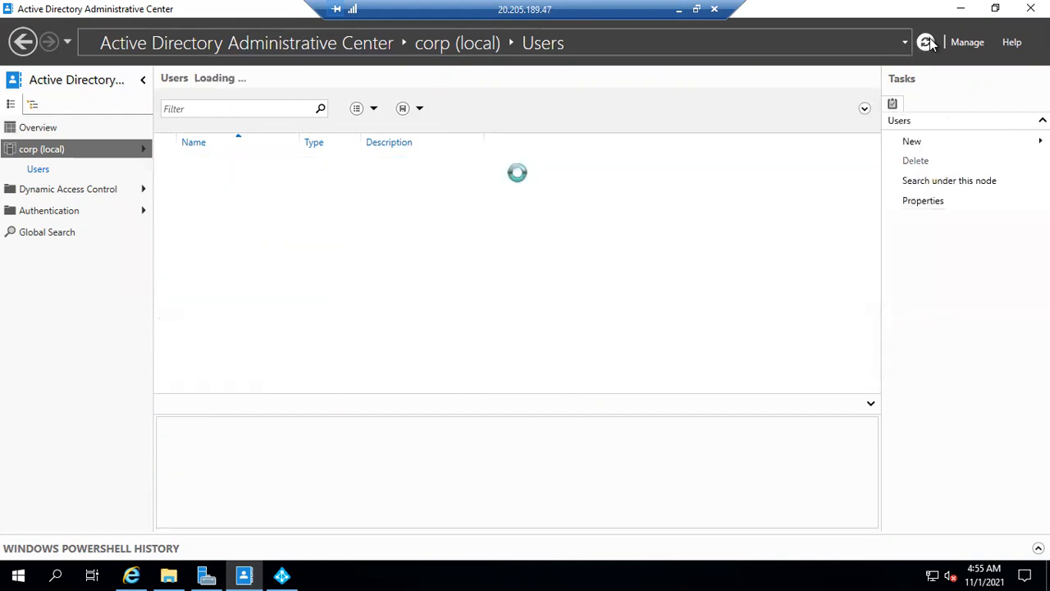
click(929, 42)
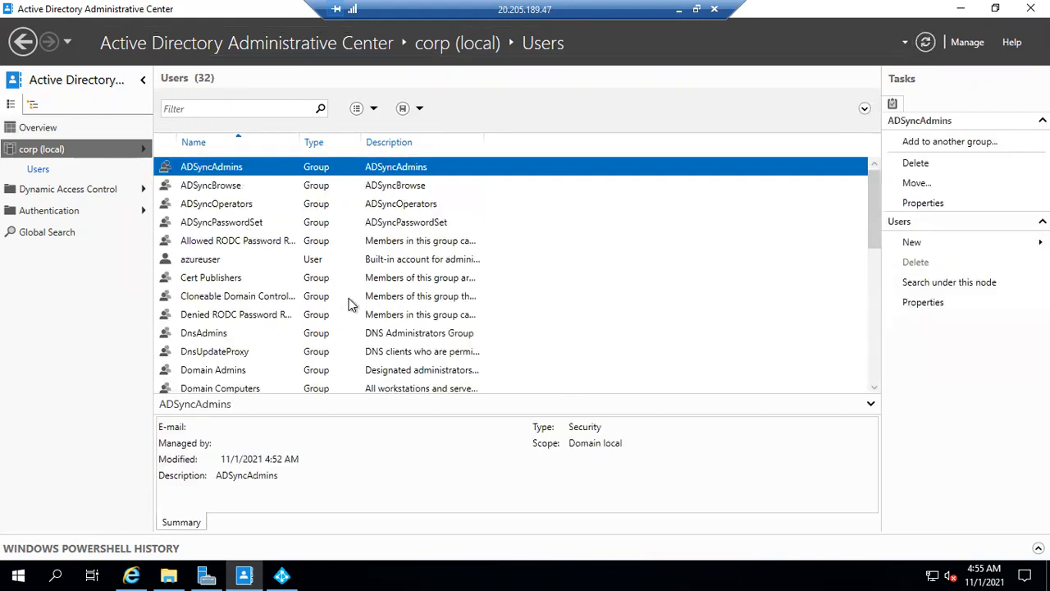
scroll(406, 278, down, 1)
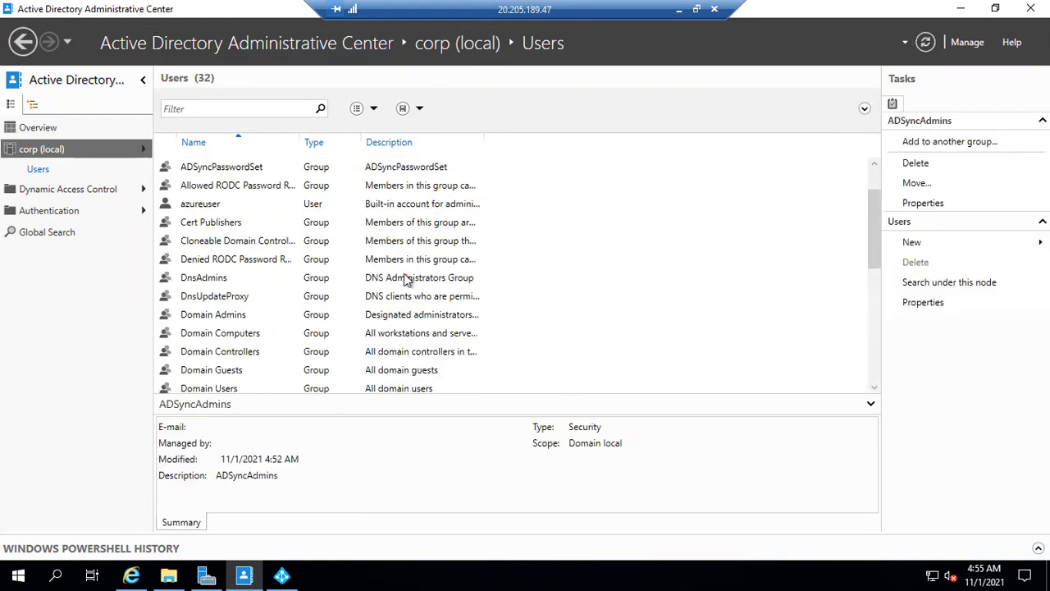
scroll(406, 279, down, 2)
scroll(406, 279, down, 1)
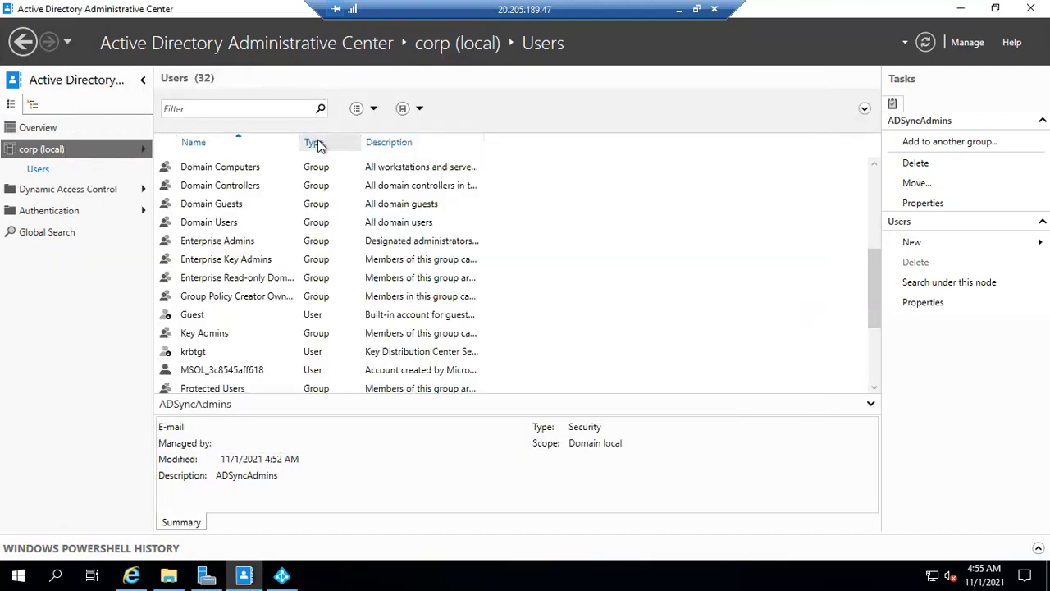
Sort the Users container by type and select the MSOL user account to show its summary
click(318, 143)
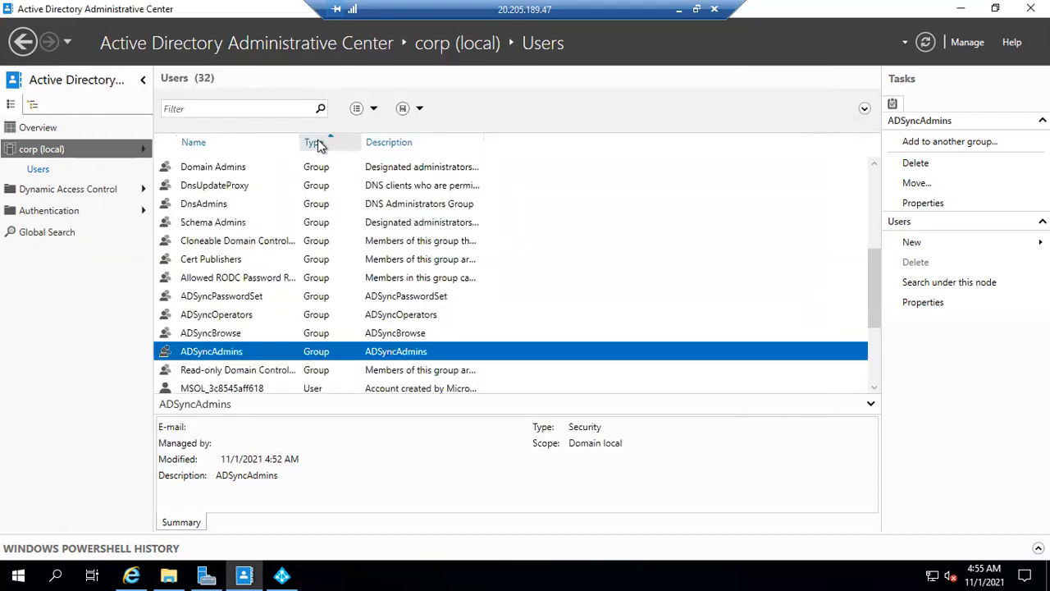
scroll(326, 267, down, 1)
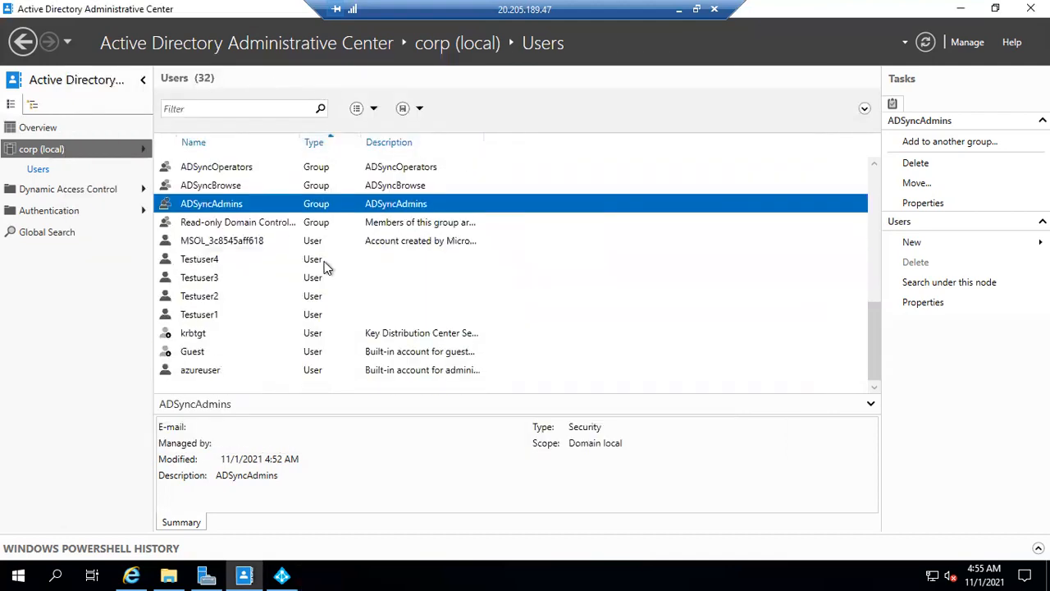
click(406, 242)
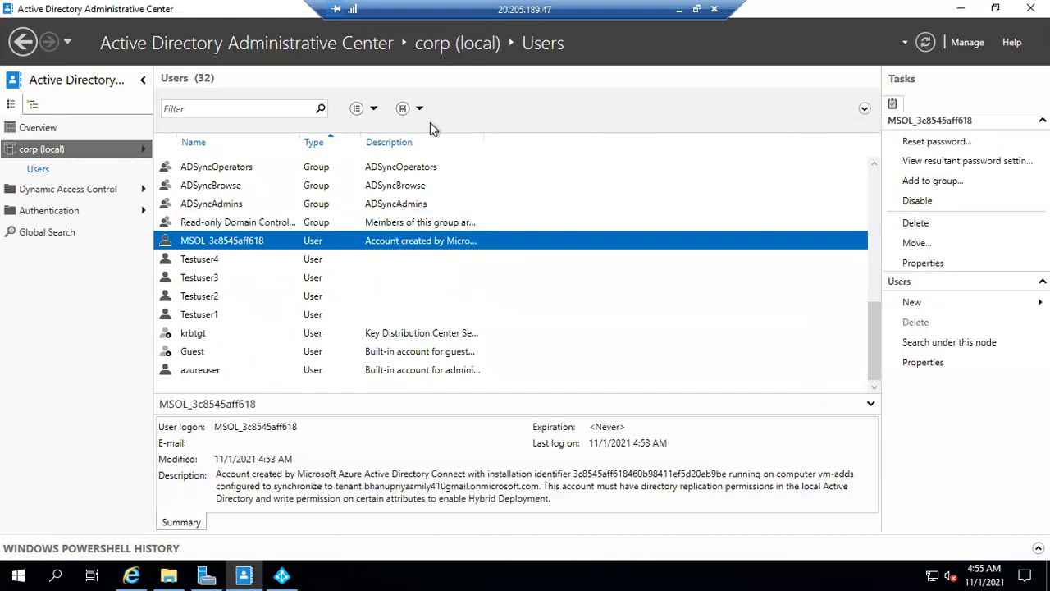
Widen the Description column to read the MSOL account's description and return to the Azure AD Connect wizard
drag(580, 144, 694, 150)
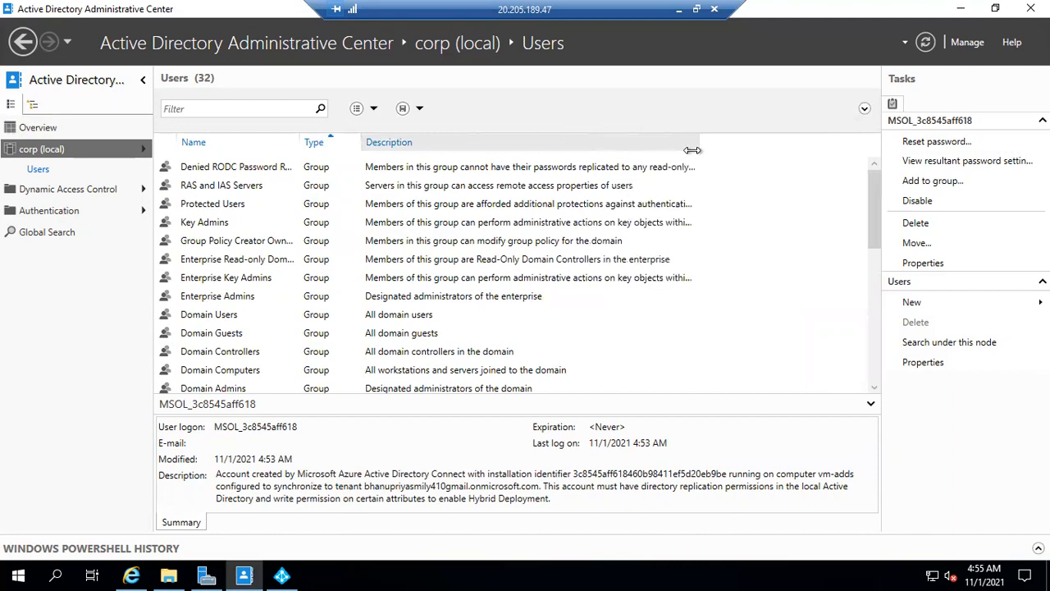
scroll(456, 258, down, 4)
scroll(456, 258, down, 3)
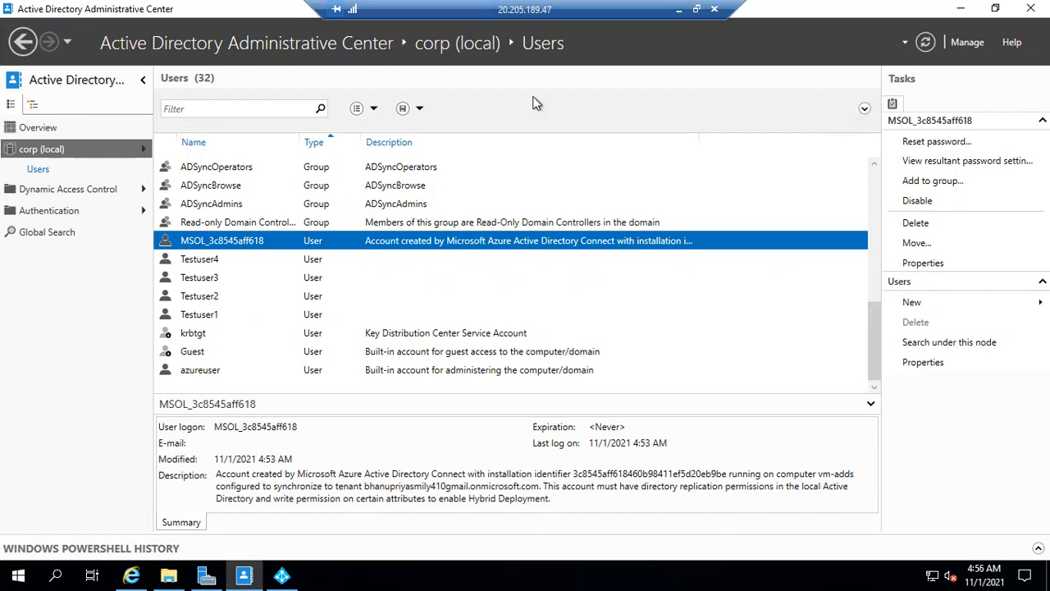
key(alt+Tab)
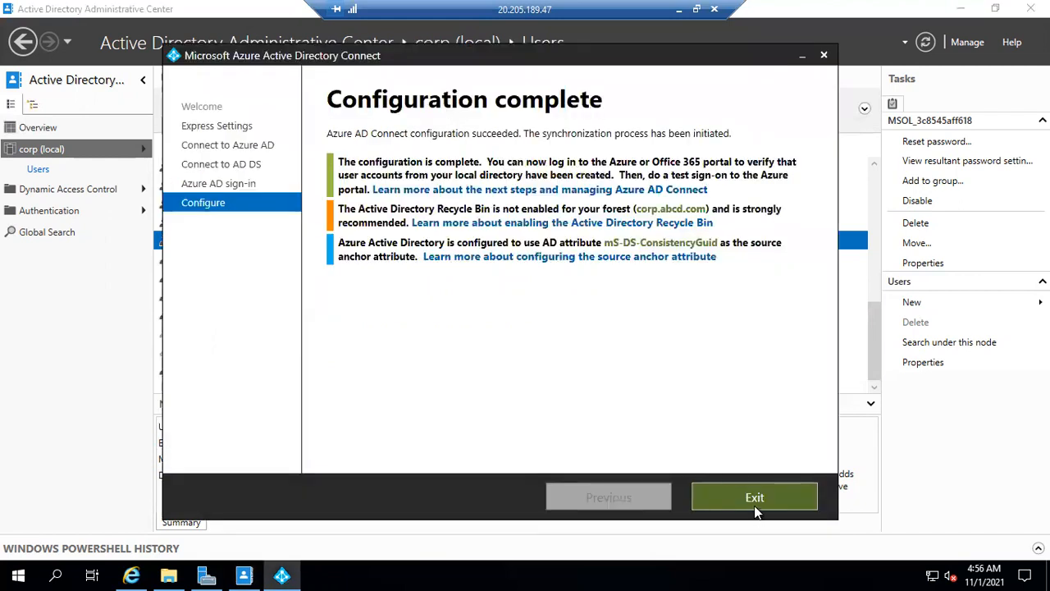
Exit the Azure AD Connect wizard and refresh the All users list in the Azure portal
click(754, 498)
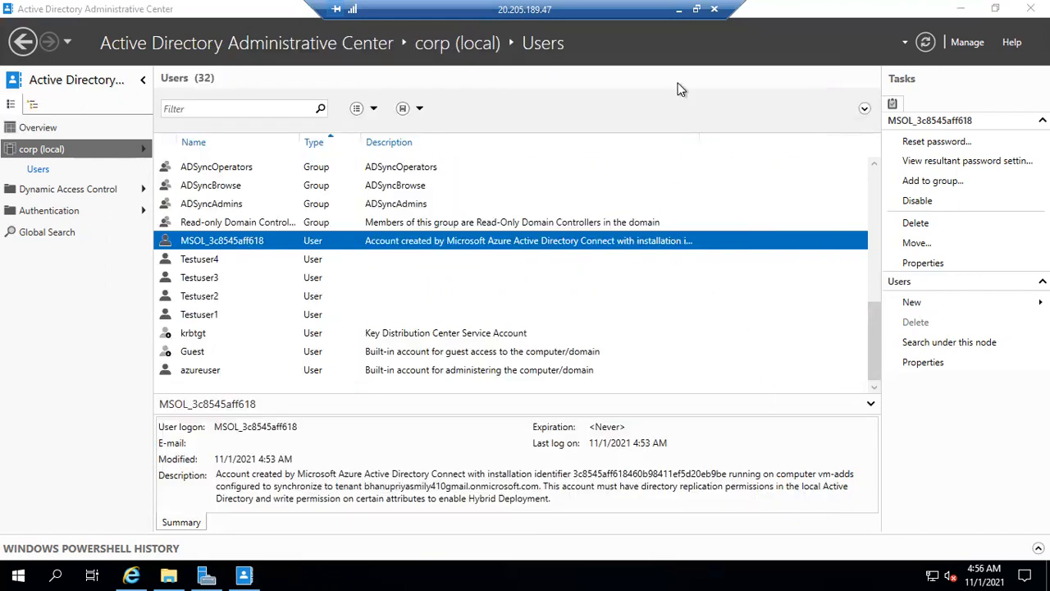
click(678, 11)
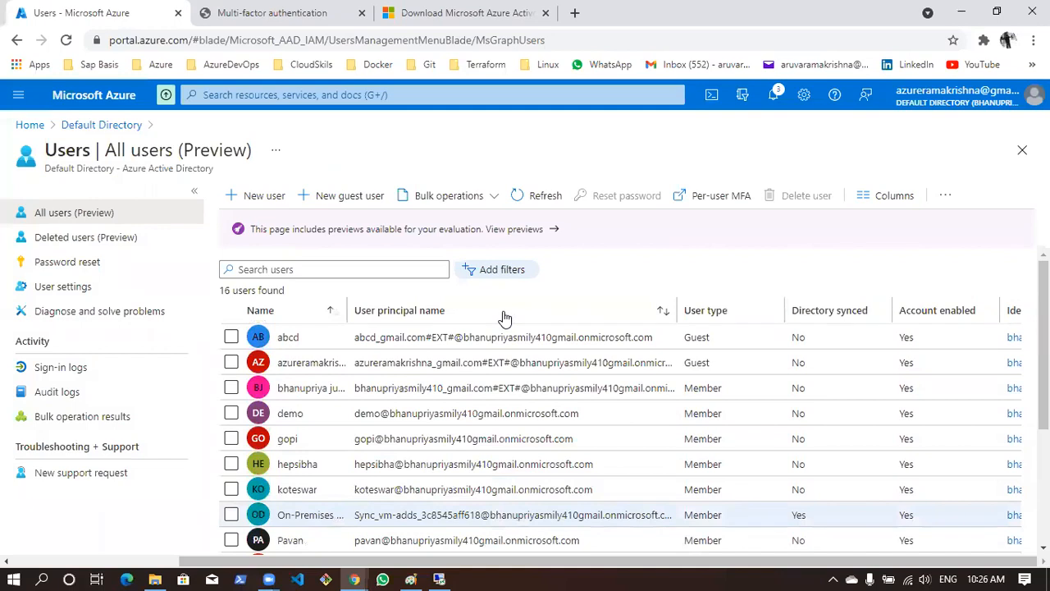
click(541, 197)
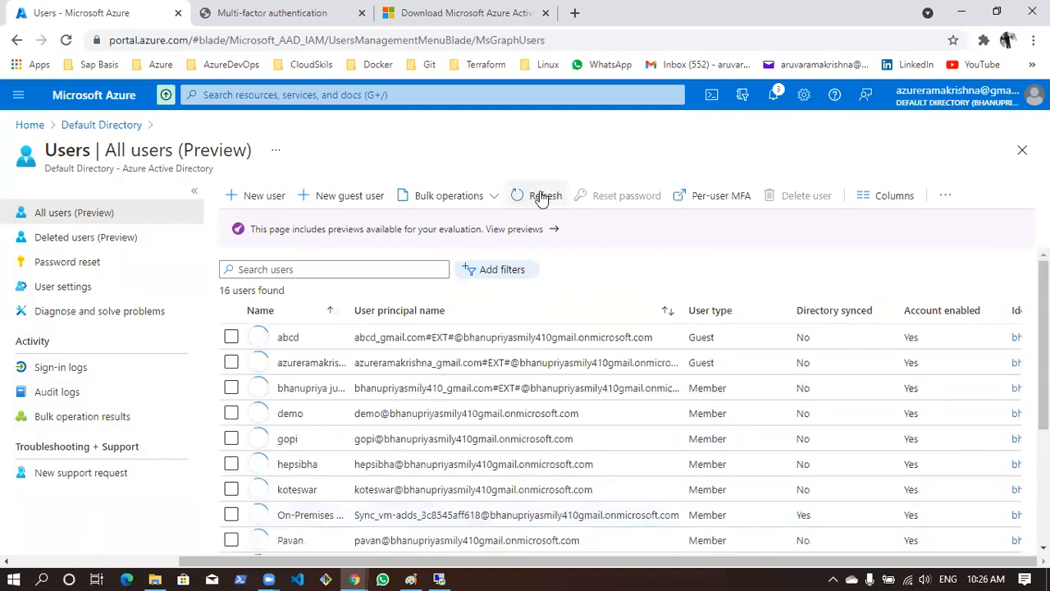
scroll(454, 405, down, 3)
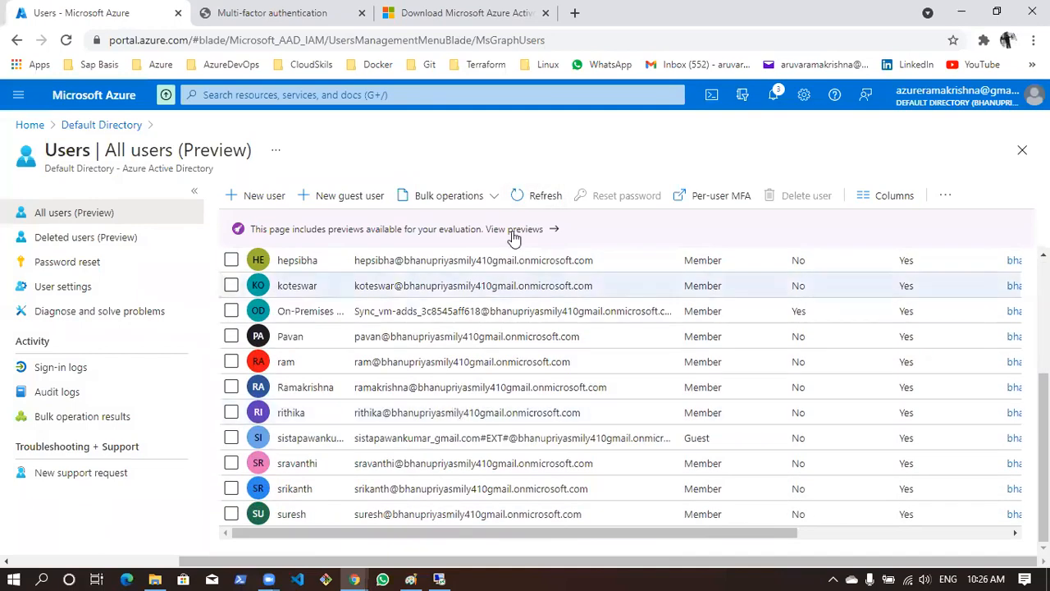
Keep refreshing the All users list and check it through to the last entry for synchronized test users
click(542, 199)
scroll(428, 452, down, 3)
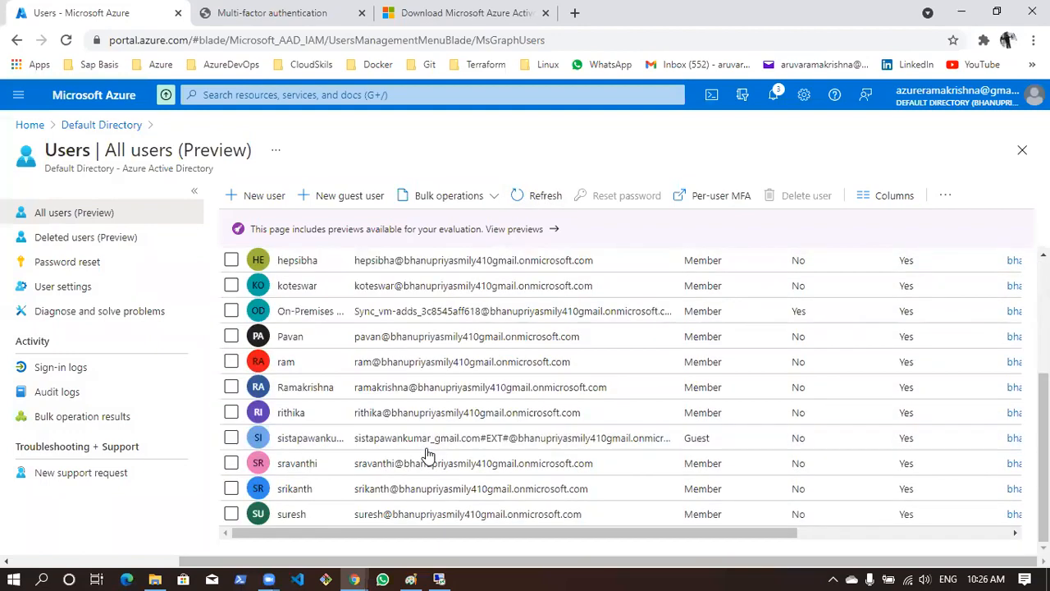
click(540, 195)
scroll(464, 440, down, 1)
scroll(464, 440, down, 3)
scroll(462, 438, up, 4)
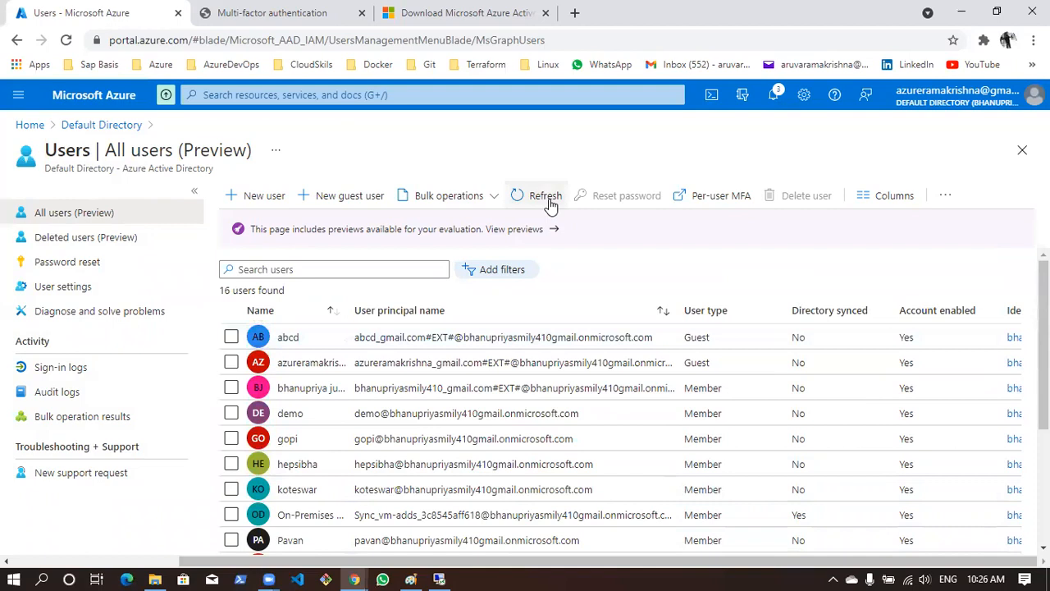
click(550, 203)
scroll(482, 402, down, 3)
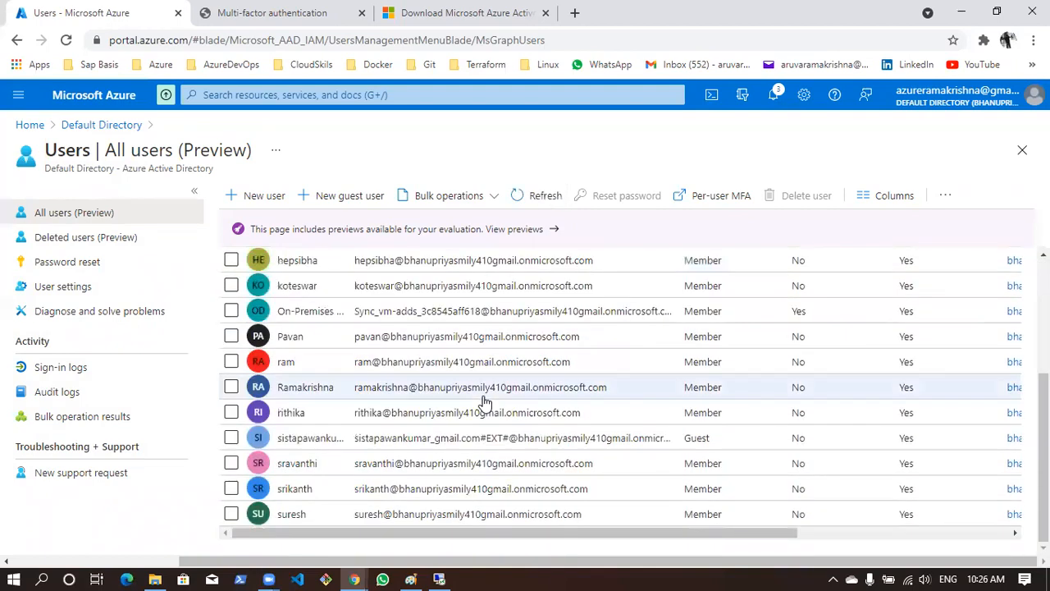
Reload the Azure portal page, close the Multi-factor authentication page, and recheck the full user list
click(66, 40)
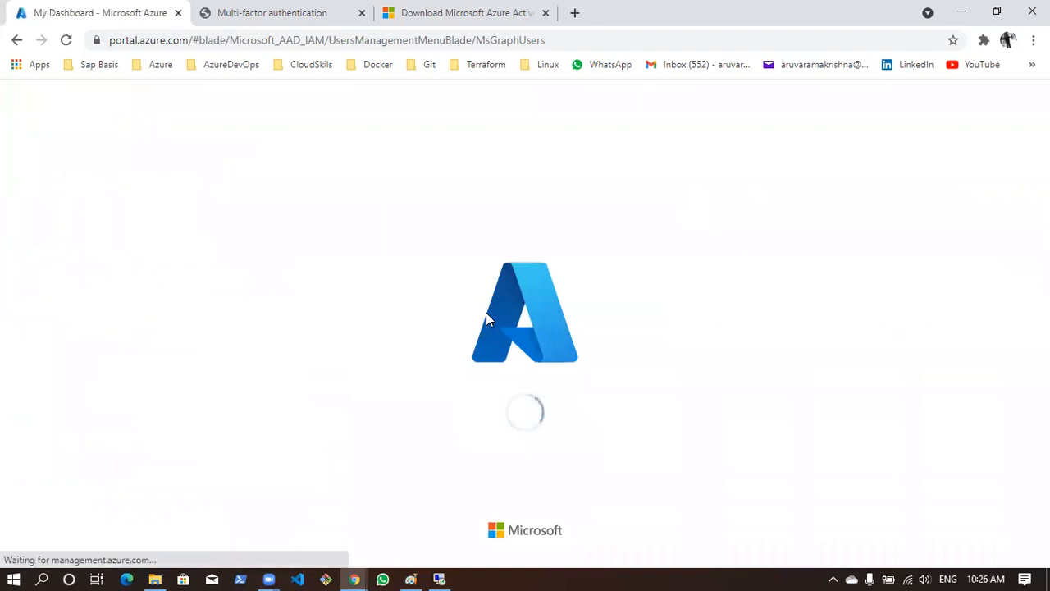
click(362, 14)
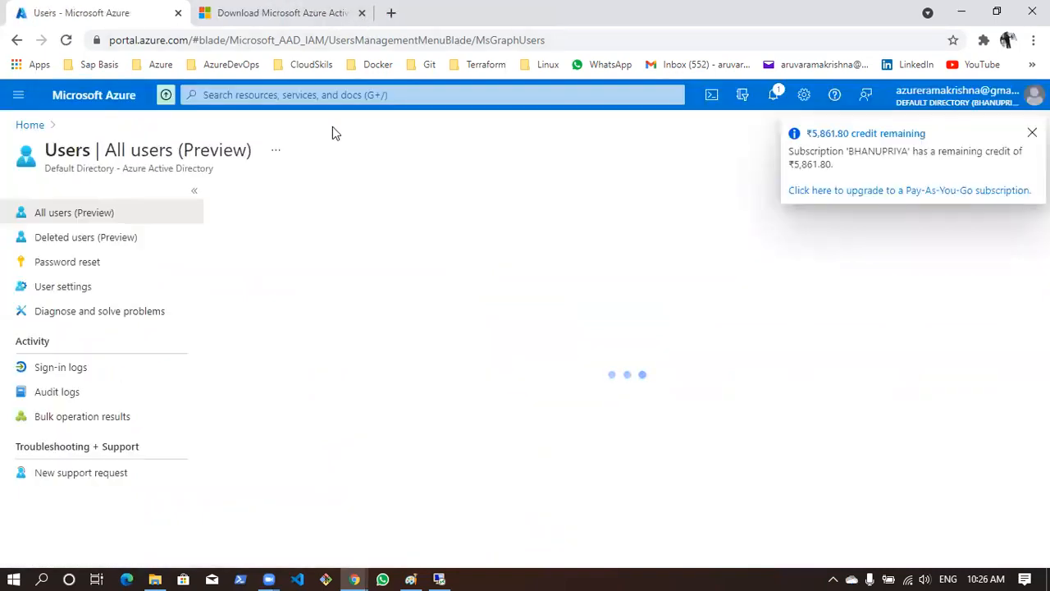
scroll(335, 399, down, 3)
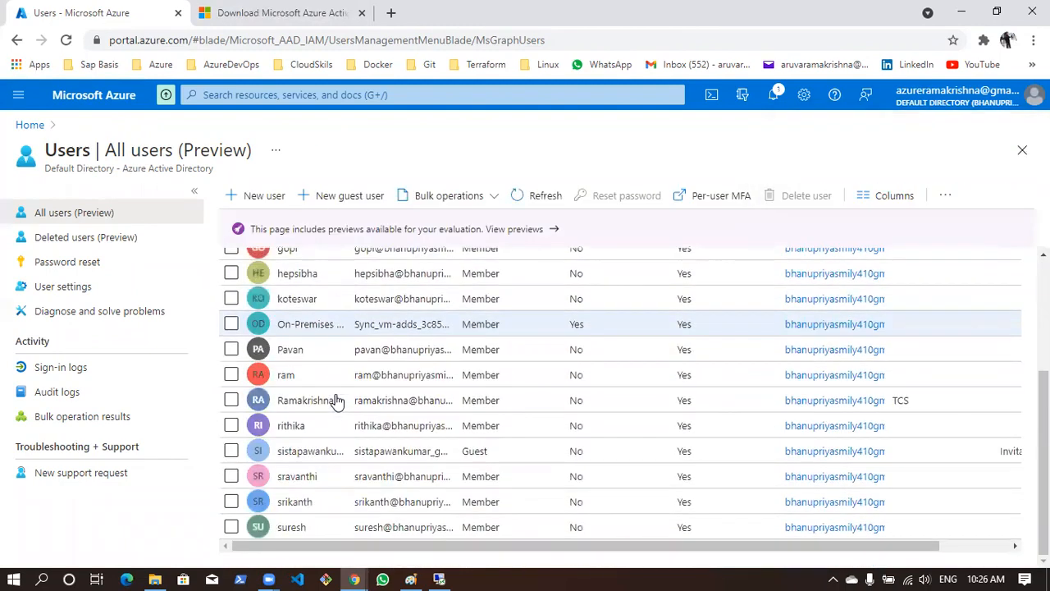
scroll(334, 400, up, 3)
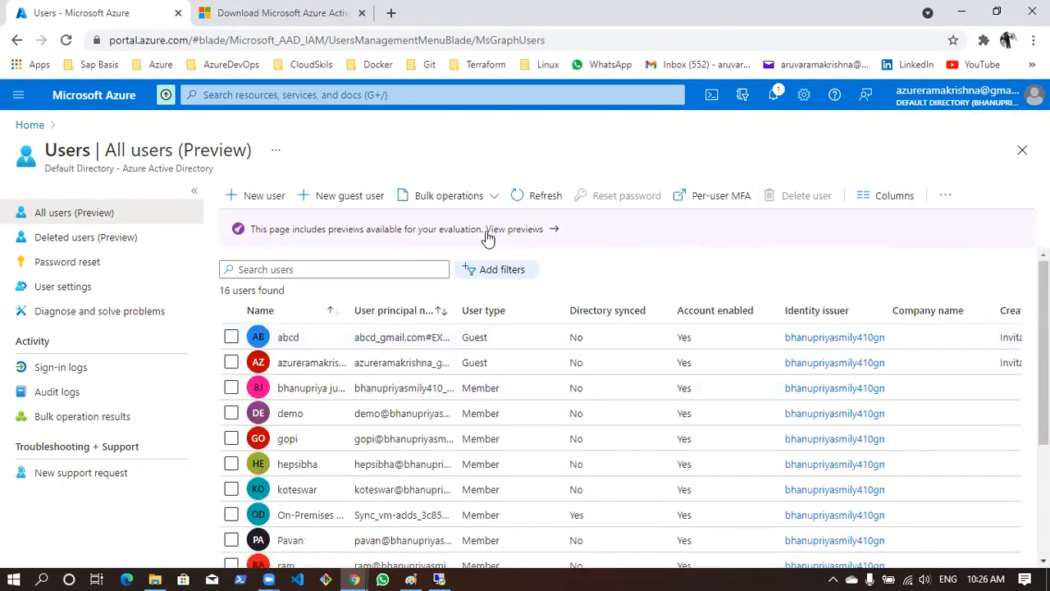
Refresh the reloaded user list and look for the Testuser accounts at its end
click(523, 197)
scroll(462, 452, down, 3)
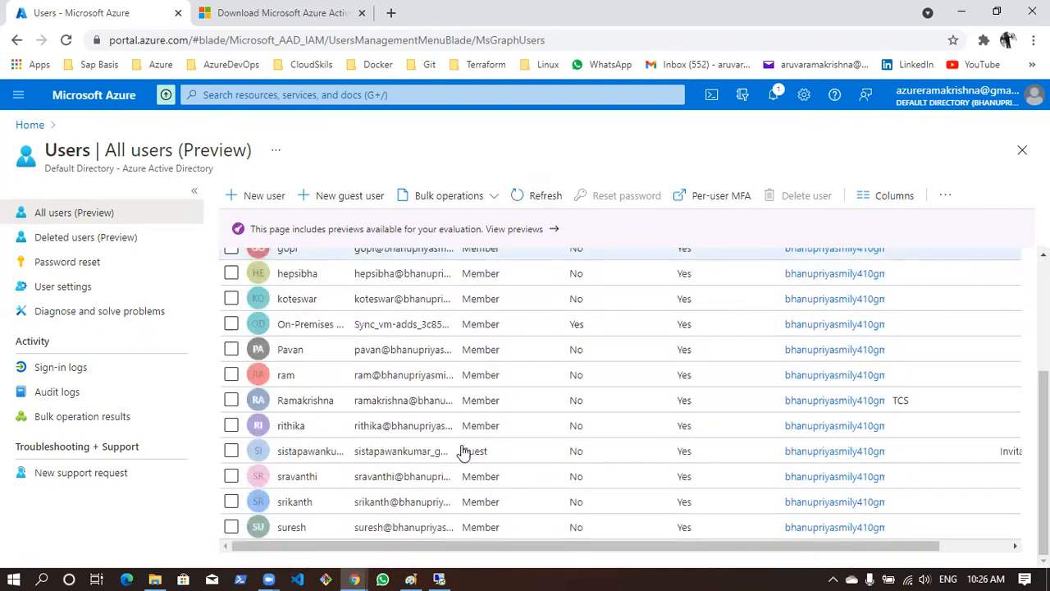
scroll(462, 452, up, 3)
click(535, 197)
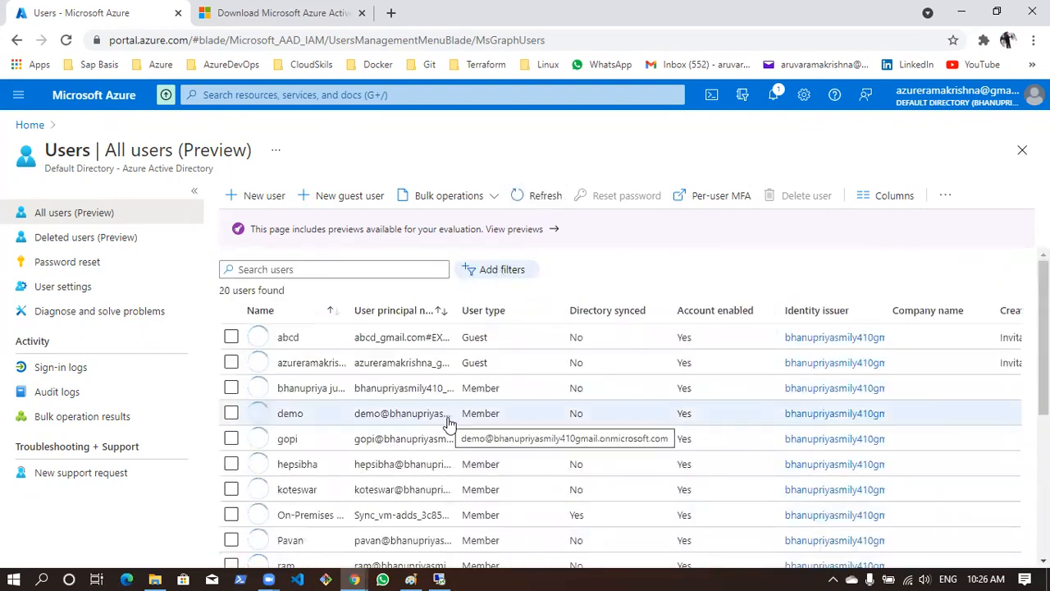
scroll(447, 425, down, 3)
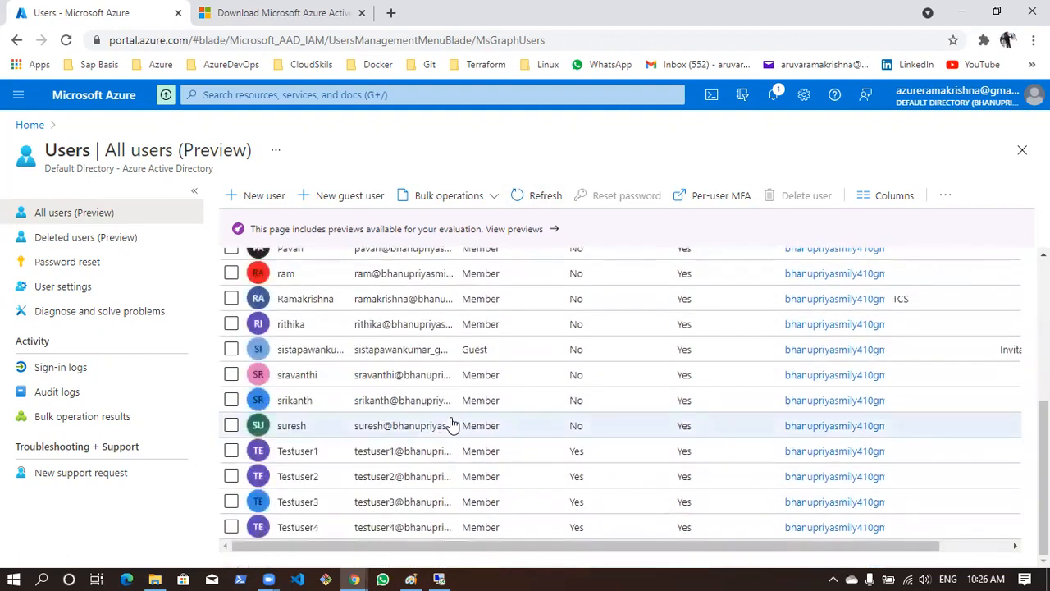
Select Testuser1, Testuser2, Testuser3 and Testuser4 in the All users list
click(231, 450)
click(231, 475)
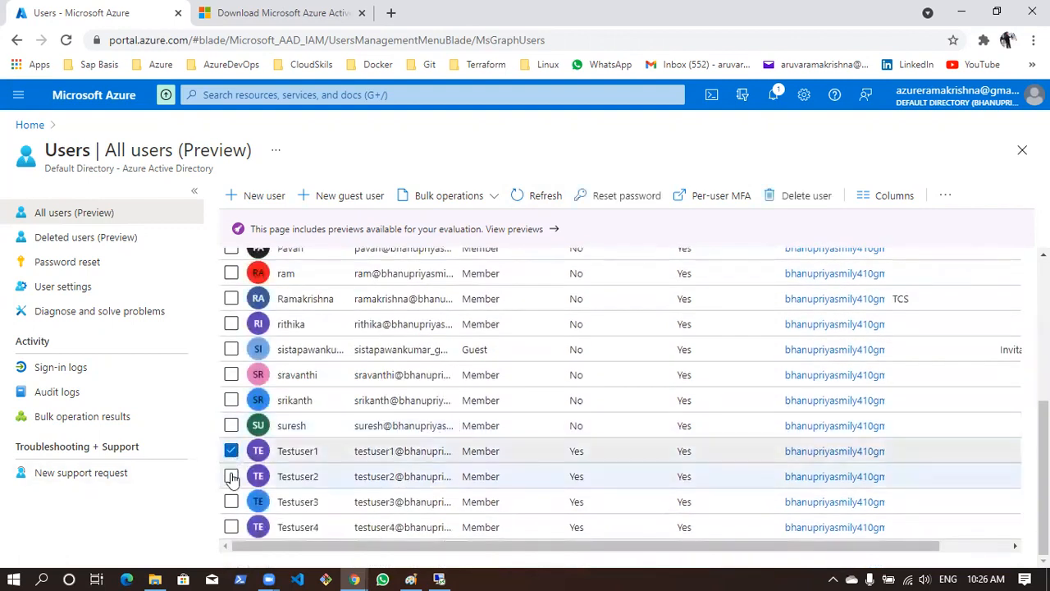
click(230, 501)
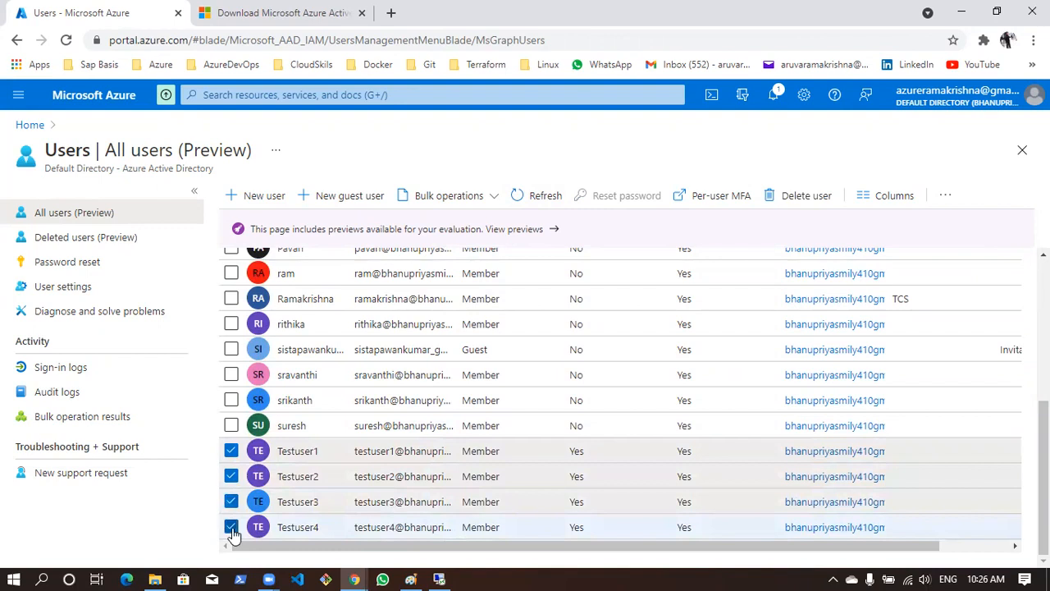
Widen the User principal name column and examine the Directory synced values for Testuser1 through Testuser4
scroll(452, 321, up, 5)
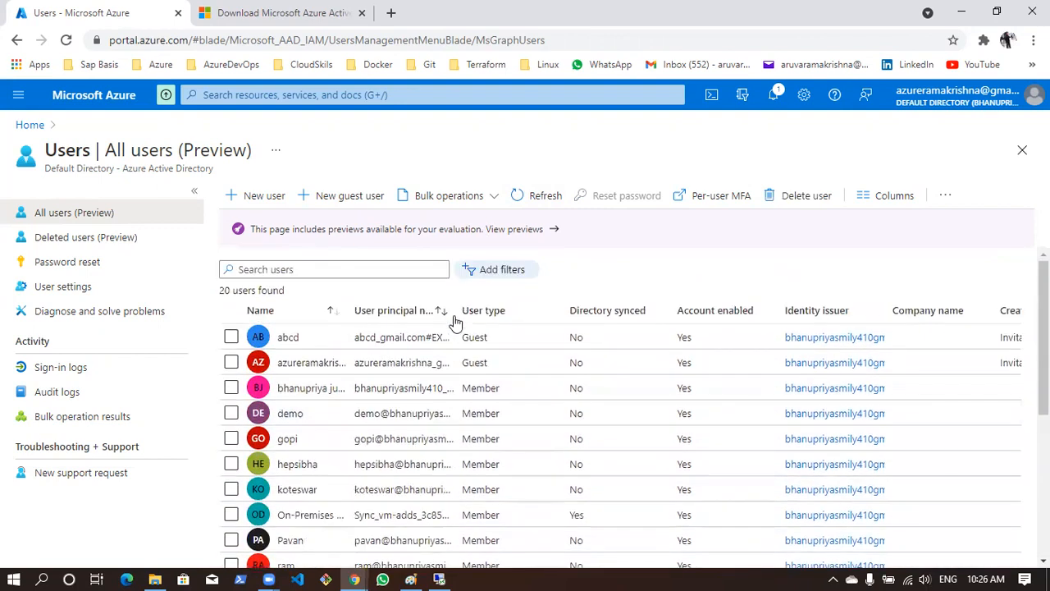
drag(551, 306, 550, 308)
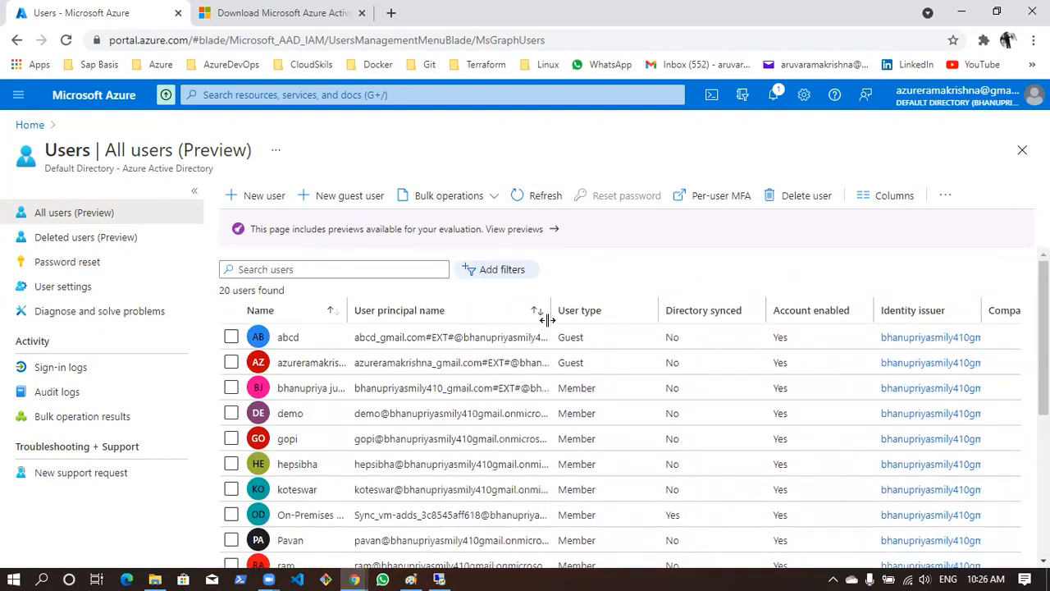
scroll(524, 344, down, 5)
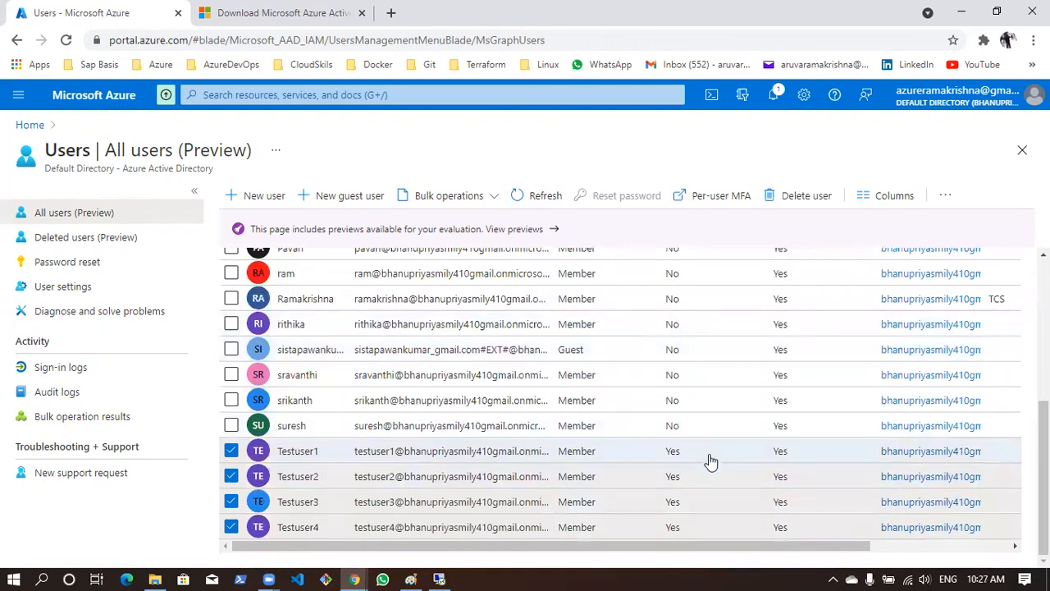
double_click(675, 456)
double_click(671, 476)
double_click(671, 502)
double_click(670, 527)
double_click(675, 501)
double_click(671, 477)
double_click(671, 452)
Widen the User principal name column further and copy Testuser1's full user principal name
scroll(480, 444, up, 5)
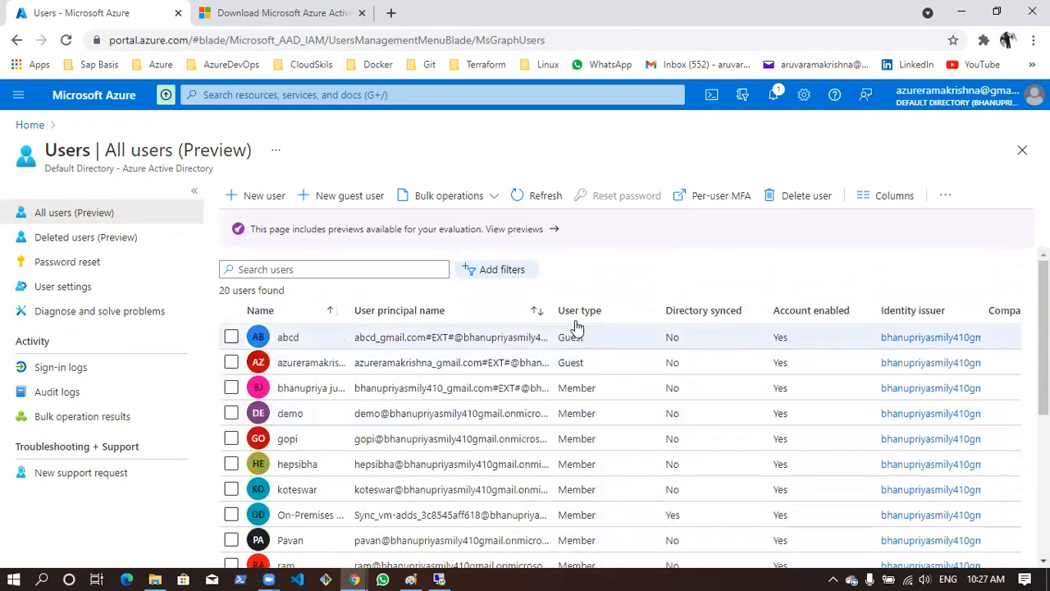
drag(554, 299, 655, 303)
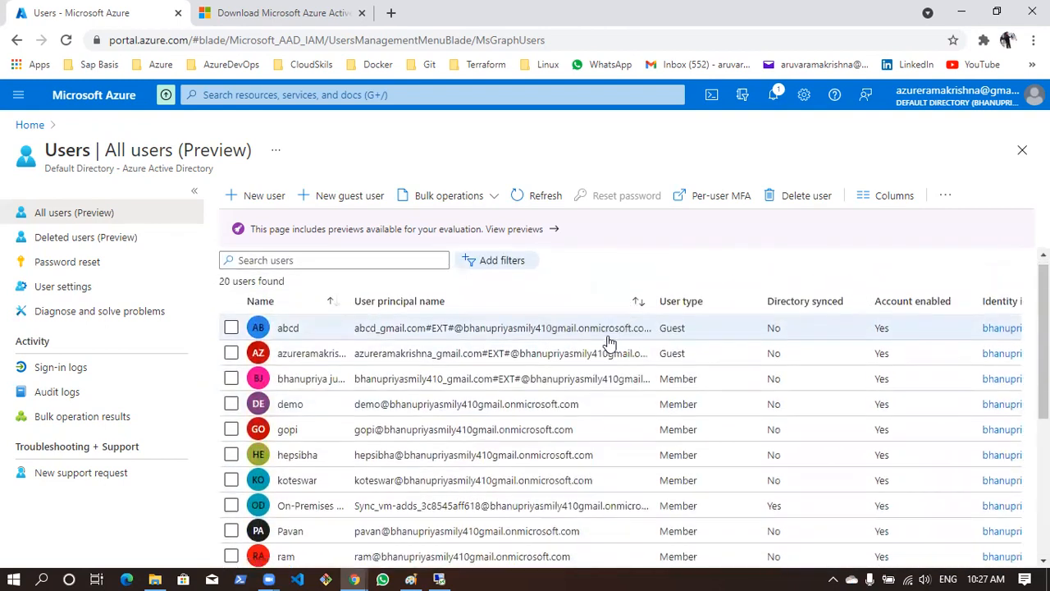
scroll(607, 340, down, 5)
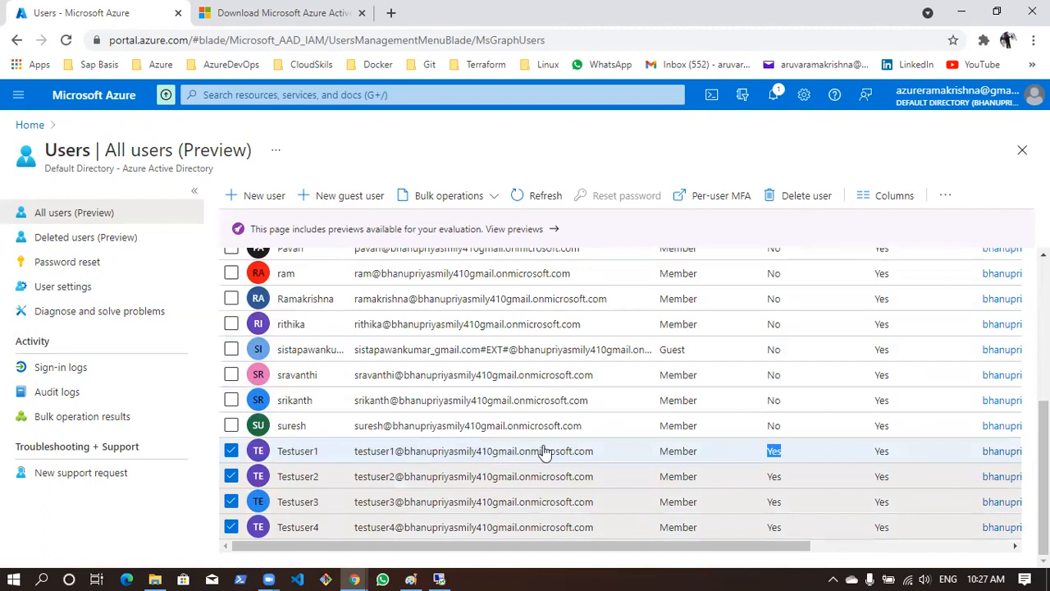
drag(596, 456, 355, 462)
key(ctrl+c)
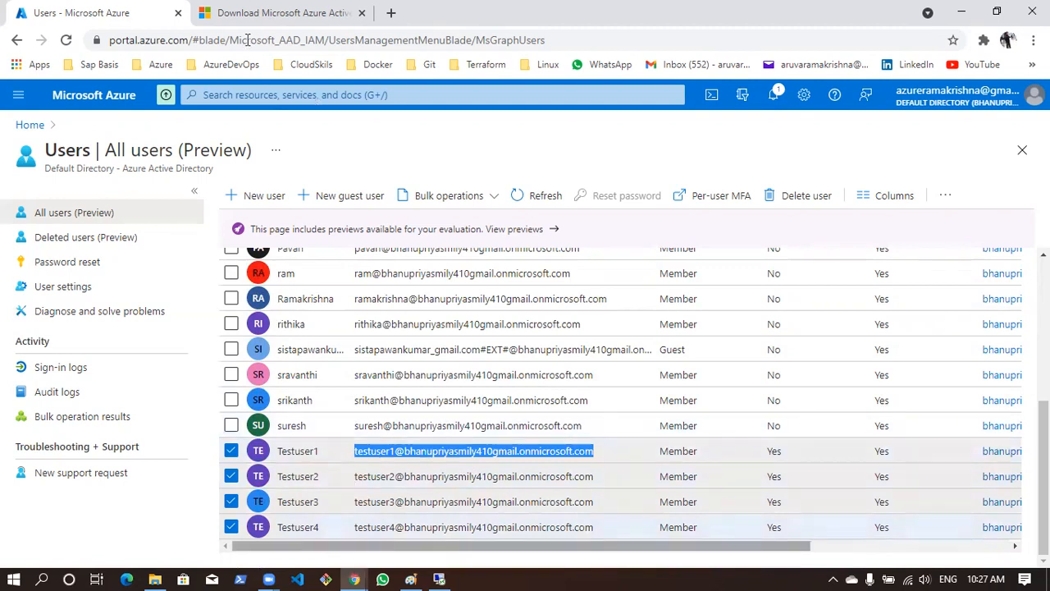
Open portal.azure.com in a new incognito window
click(1034, 39)
click(940, 96)
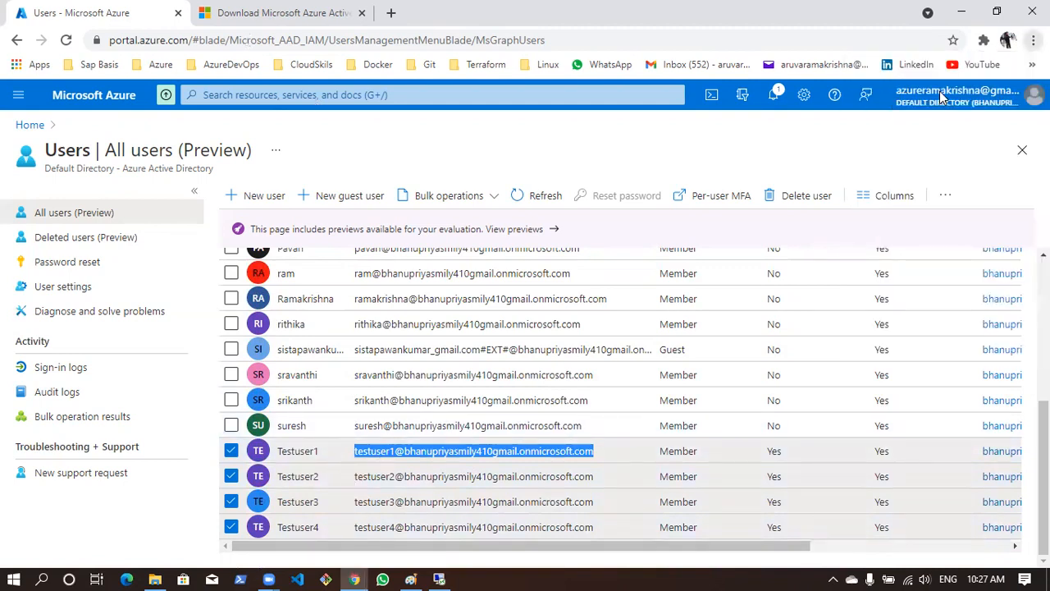
text(portal.azure.com)
key(Return)
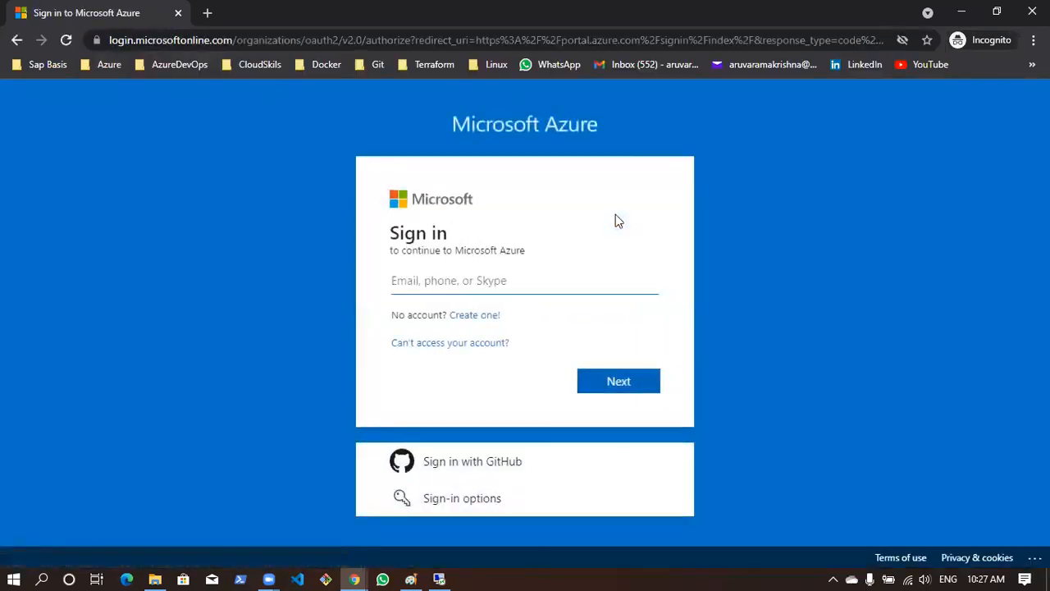
Sign in to Microsoft Azure as Testuser1 with the copied user principal name and the account password
key(ctrl+v)
key(Return)
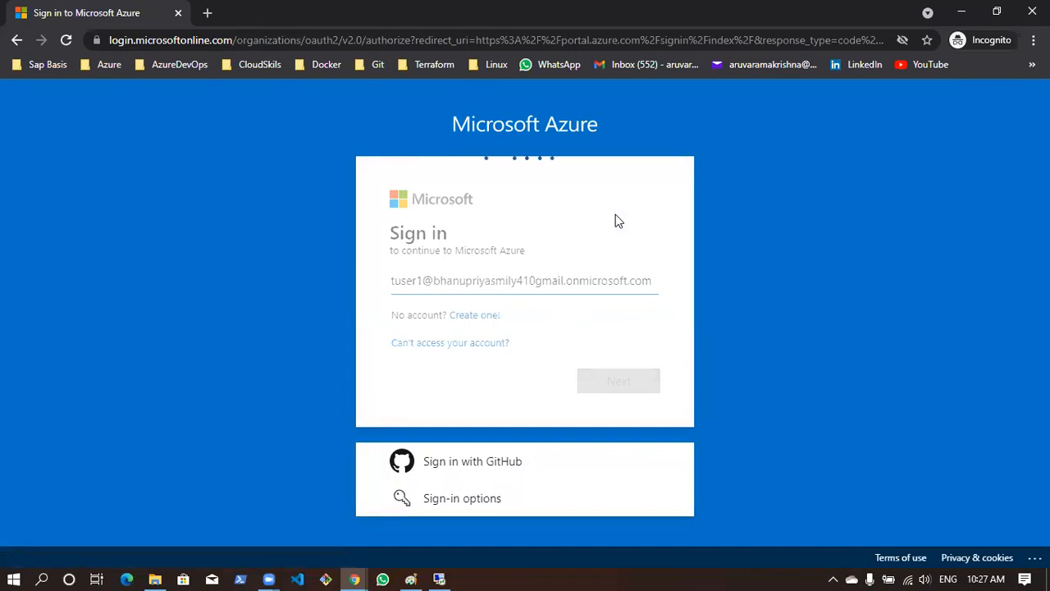
text(••••)
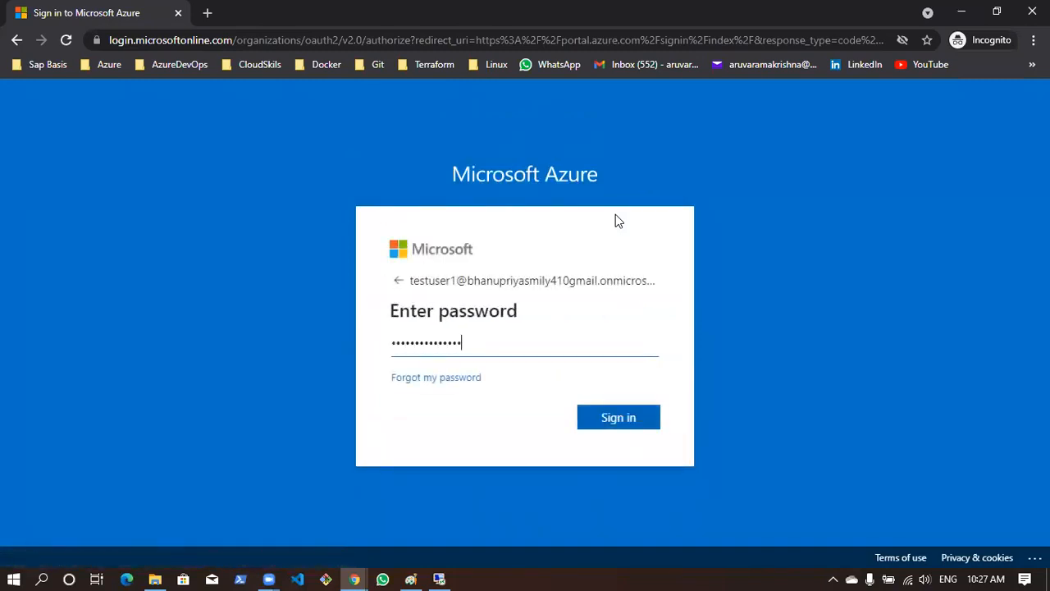
key(Return)
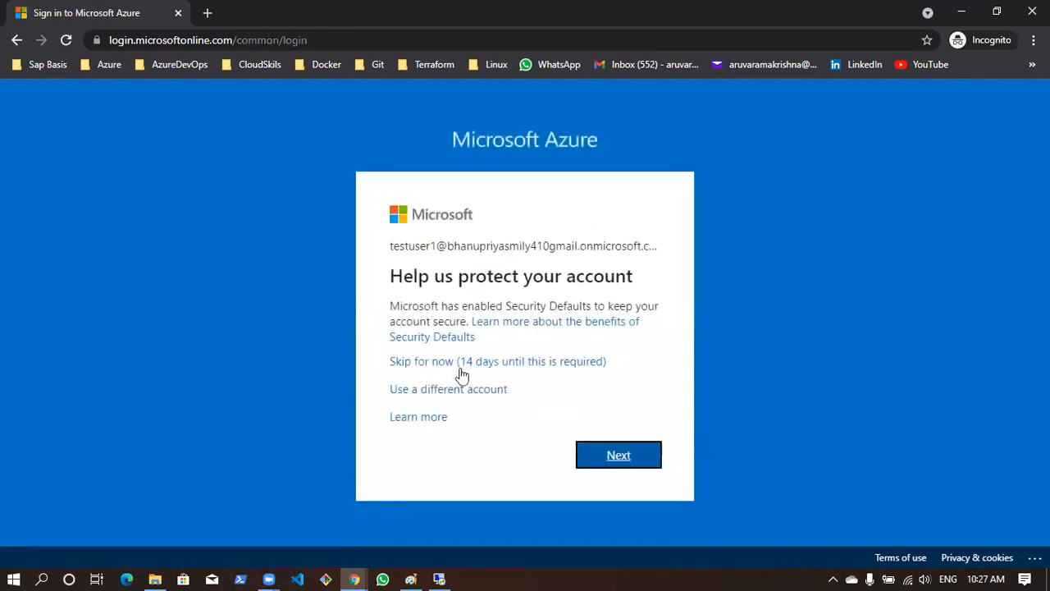
Skip the Security Defaults setup and the welcome tour, choosing to stay signed in
click(460, 368)
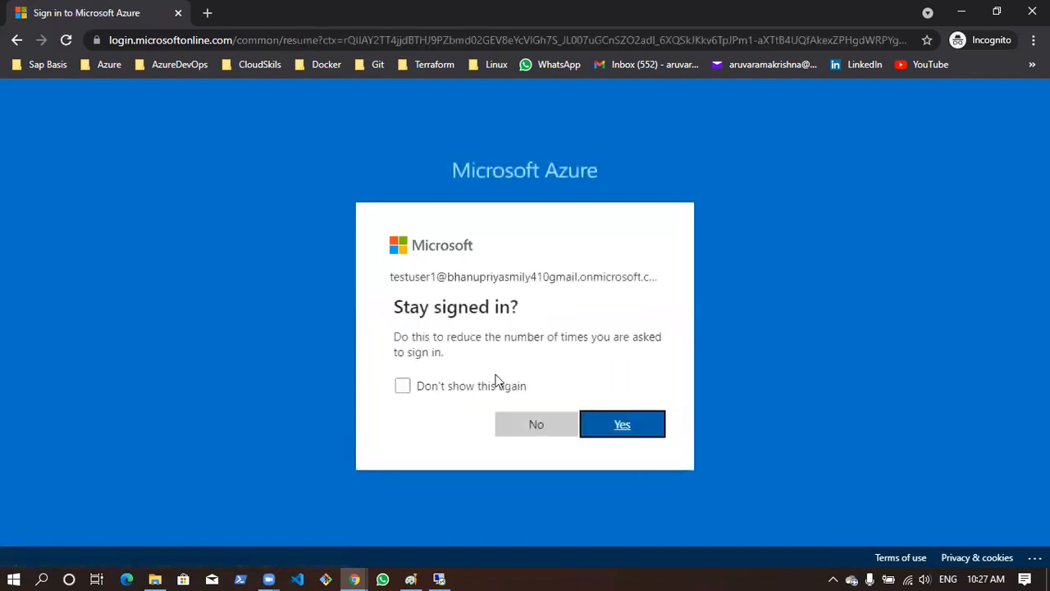
click(619, 425)
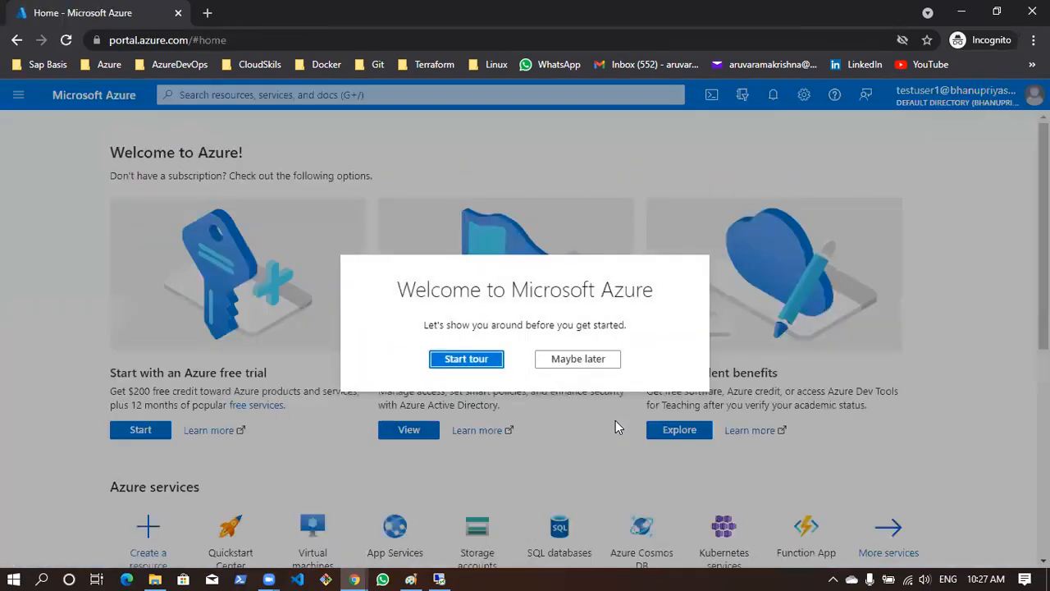
click(601, 362)
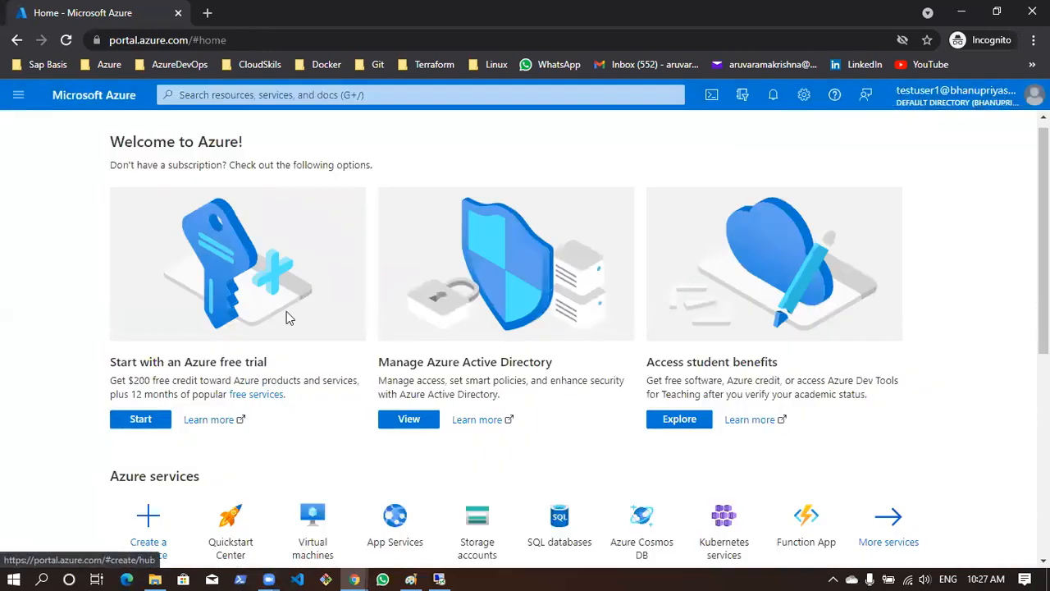
Review Testuser1's Azure home page from the welcome message to the useful links, and return to the administrator's All users list
scroll(286, 317, down, 4)
scroll(287, 317, up, 5)
scroll(286, 316, down, 5)
scroll(286, 317, up, 5)
drag(114, 156, 300, 173)
drag(400, 187, 94, 141)
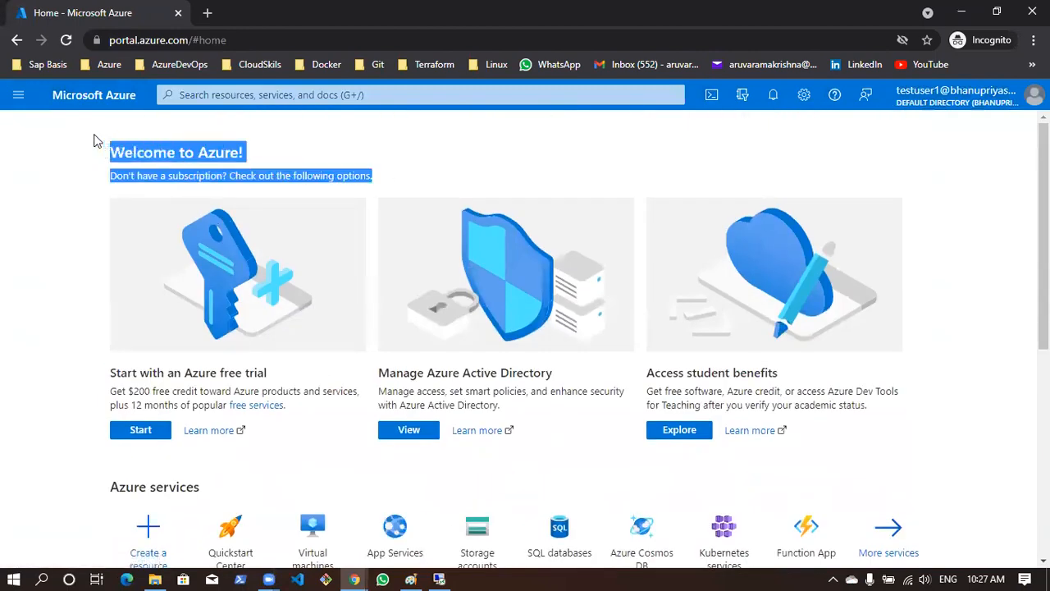
scroll(593, 324, down, 5)
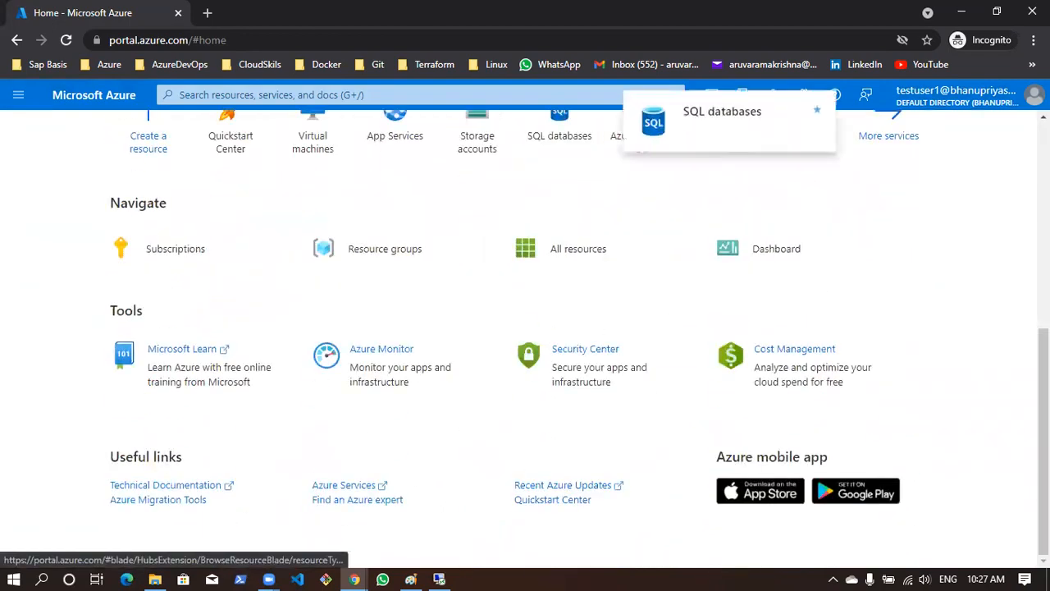
click(960, 11)
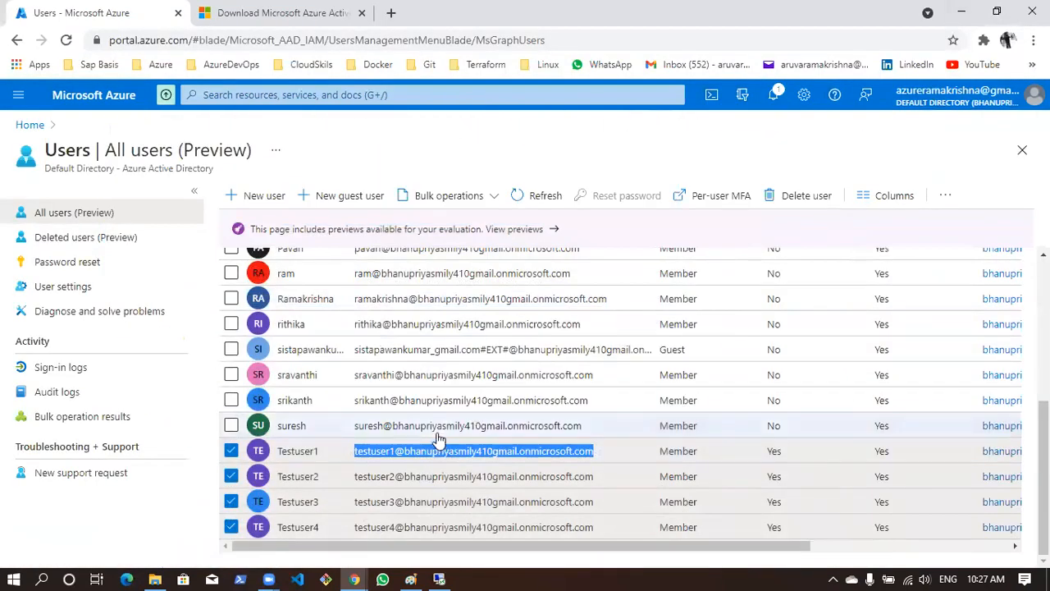
scroll(410, 439, down, 1)
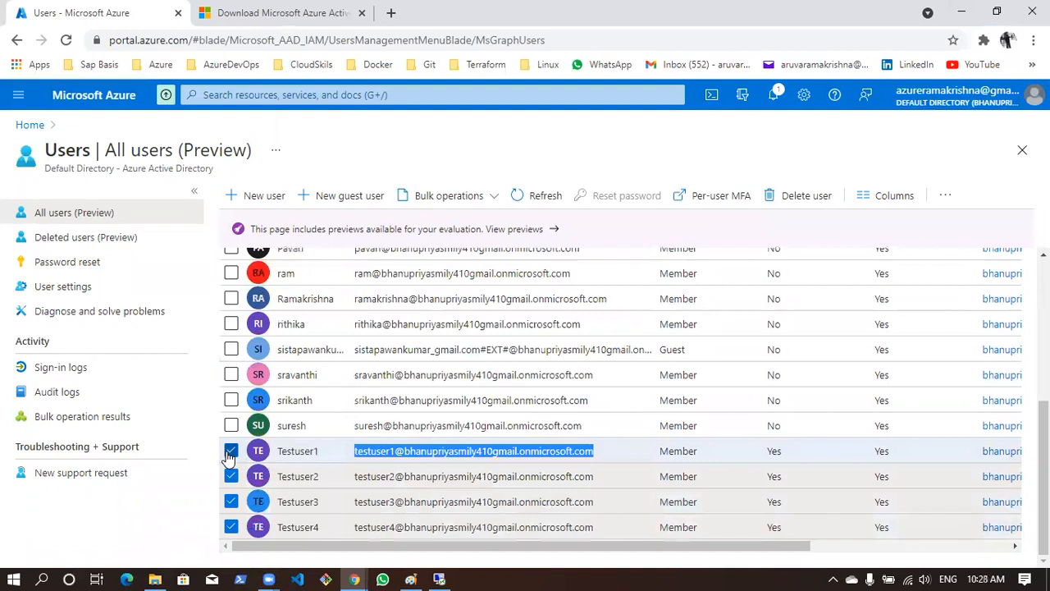
Deselect Testuser1, Testuser2, Testuser3 and Testuser4 in the All users list
click(231, 451)
click(232, 476)
click(231, 501)
click(232, 527)
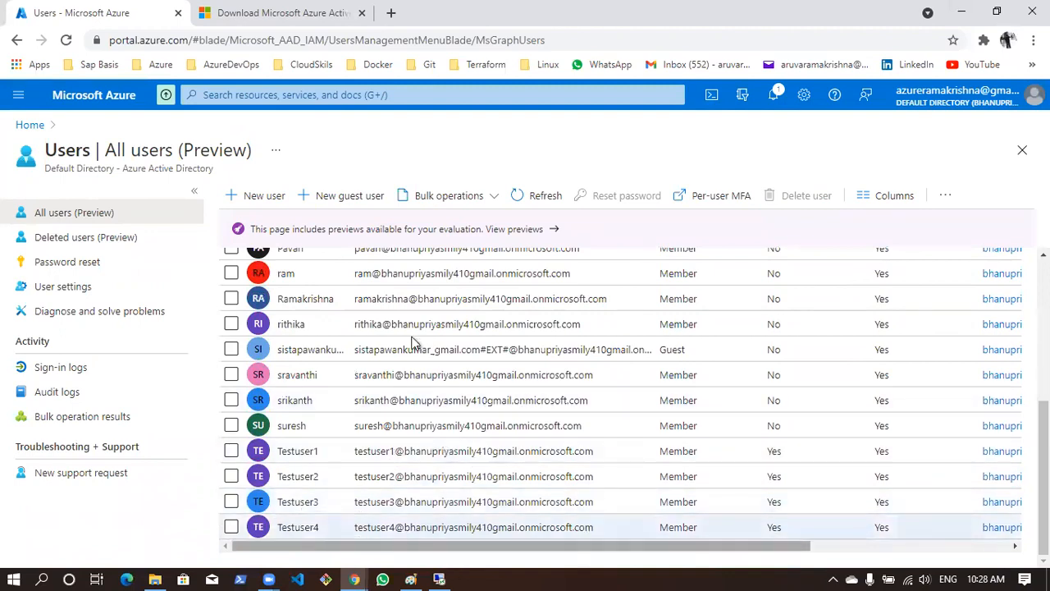
Switch to Active Directory Administrative Center and create a user in corp (local) Users with first name and SamAccountName Testuser5
key(alt+Tab)
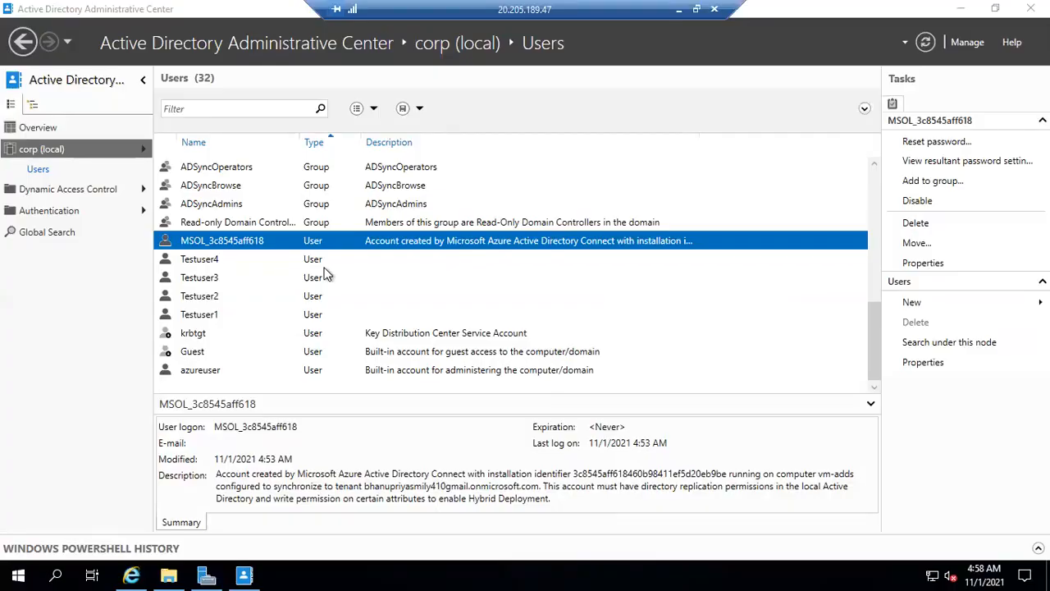
click(224, 259)
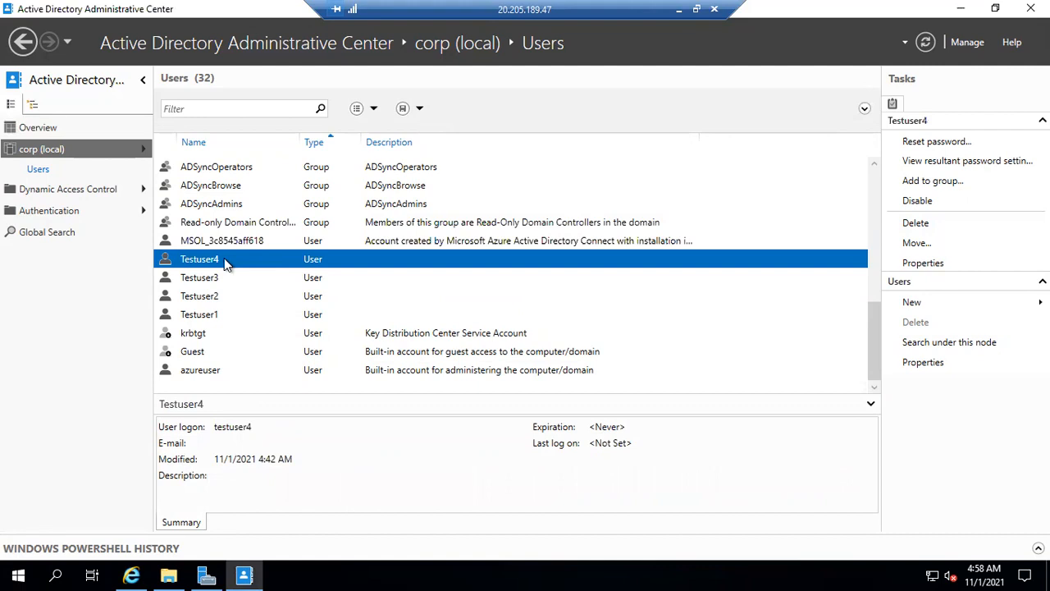
click(910, 301)
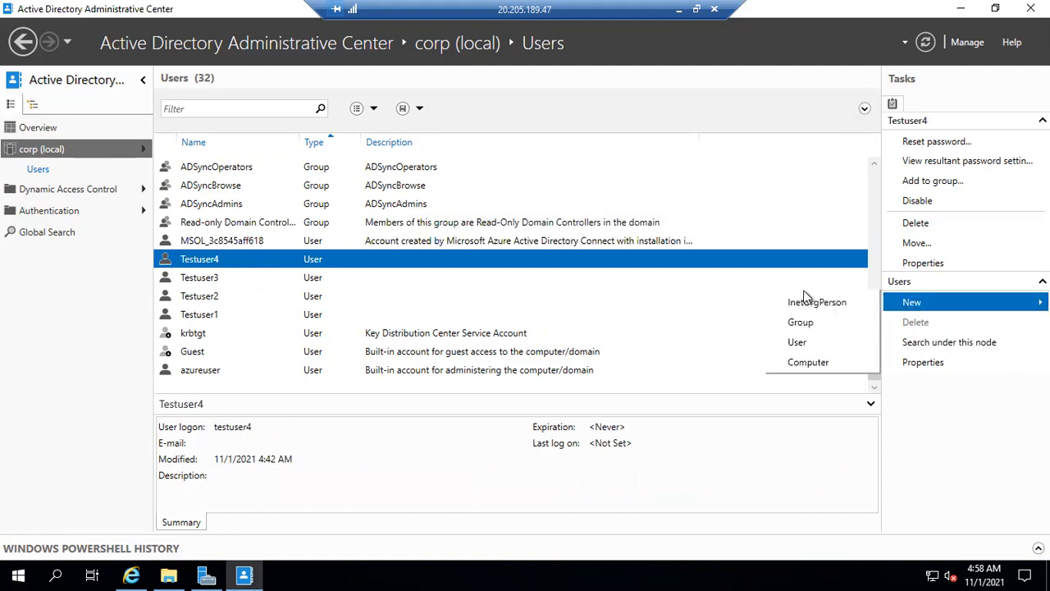
click(811, 342)
text(Testuser5)
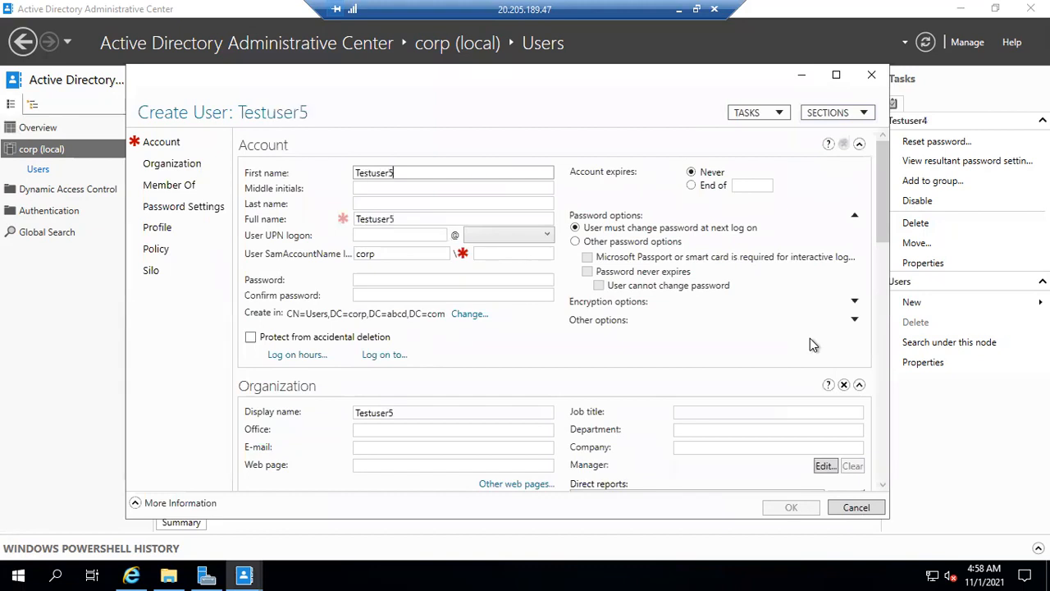
click(509, 257)
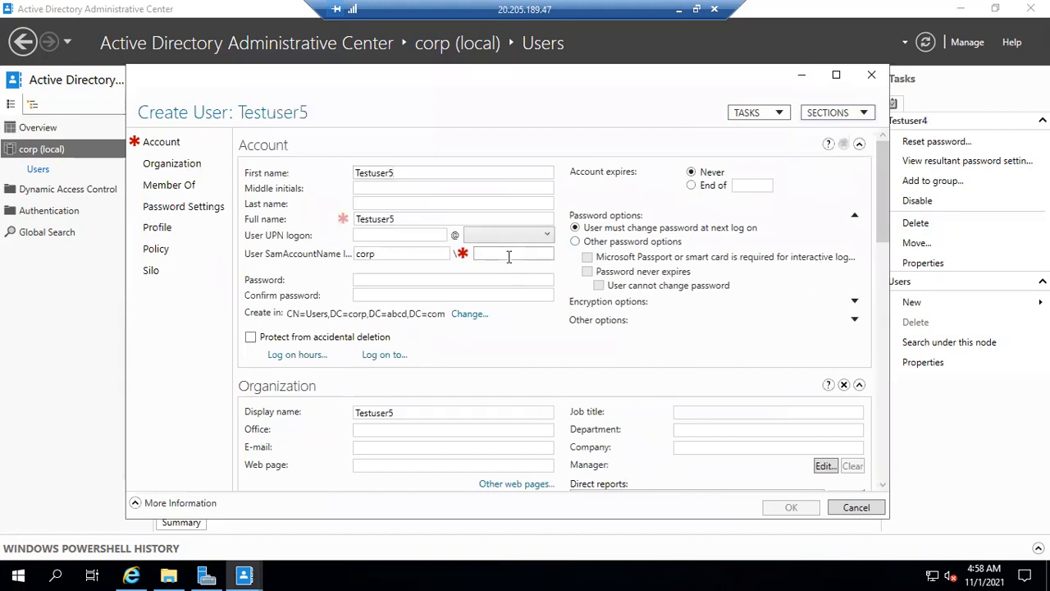
text(Testuser5)
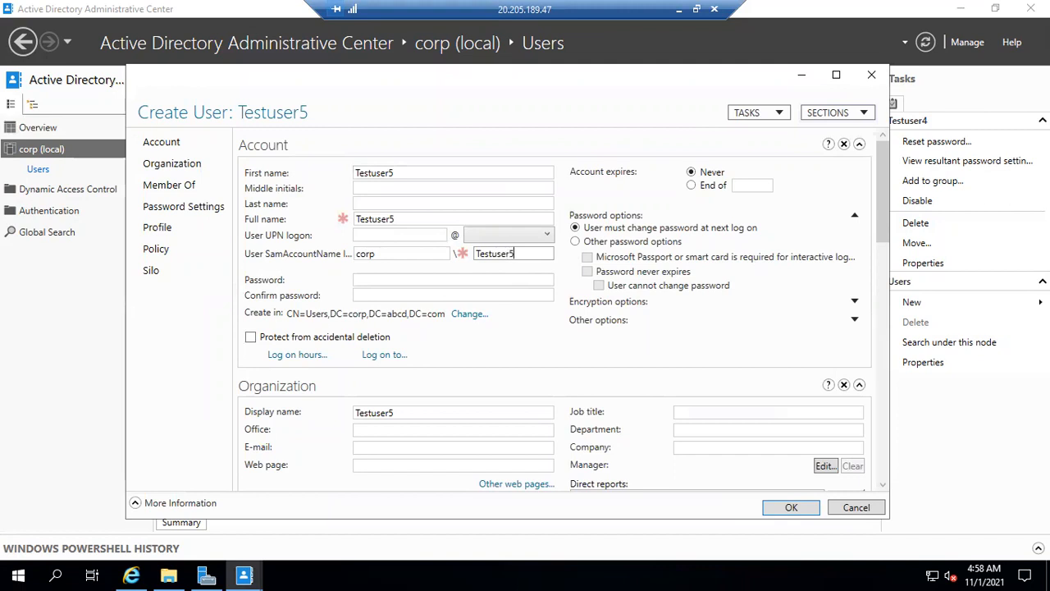
click(789, 508)
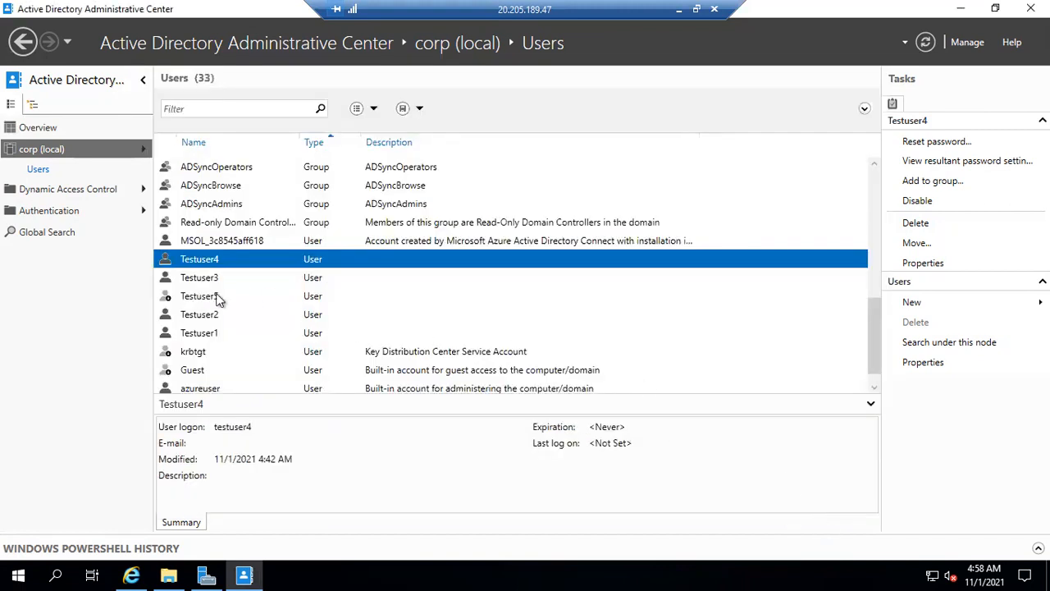
Set Testuser5's password options so that the password never expires and the user cannot change it
click(211, 297)
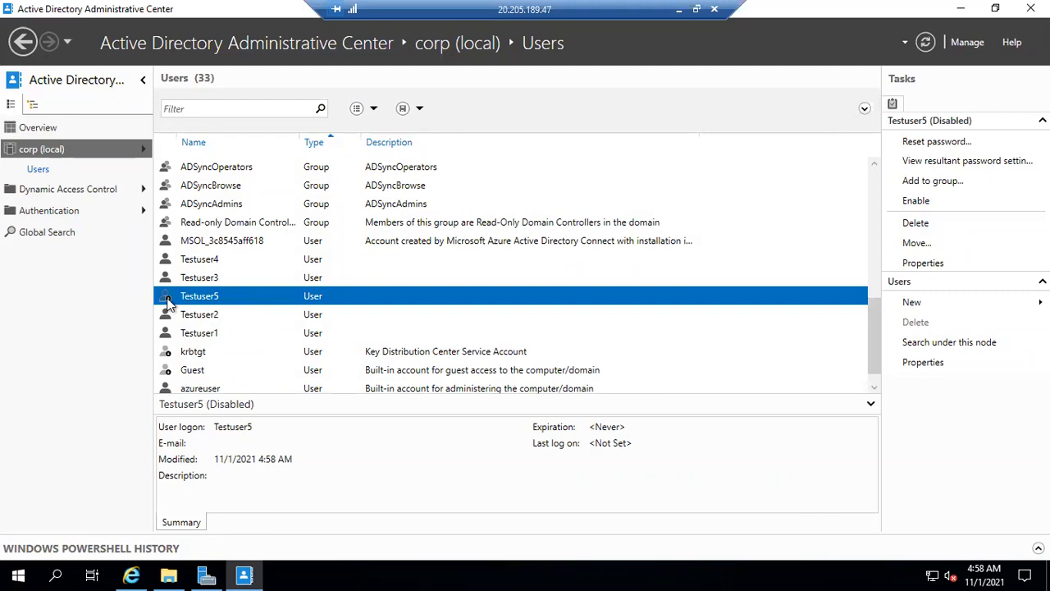
double_click(205, 298)
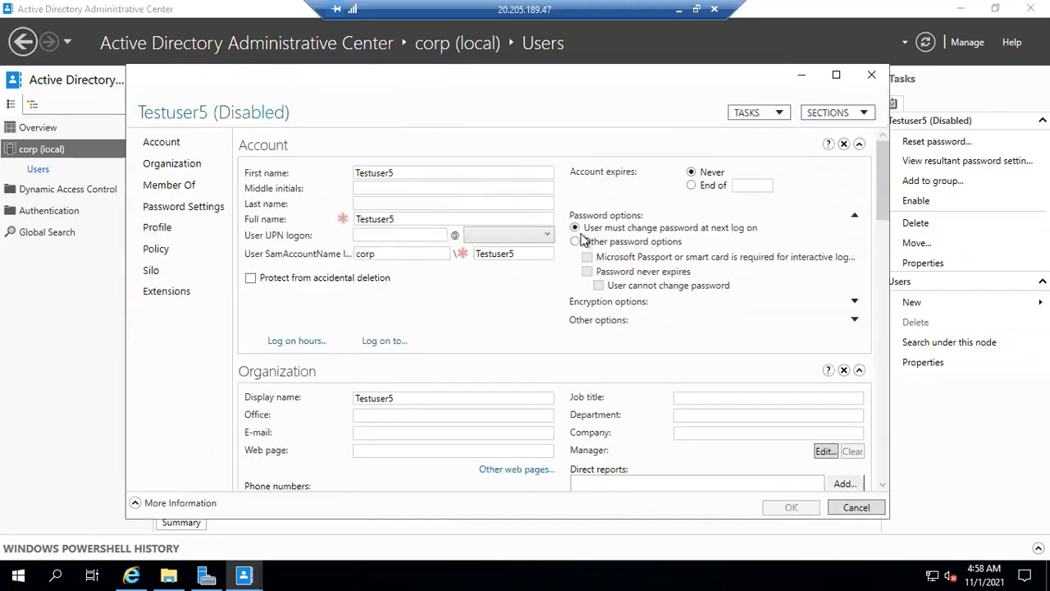
click(575, 242)
click(588, 272)
click(600, 285)
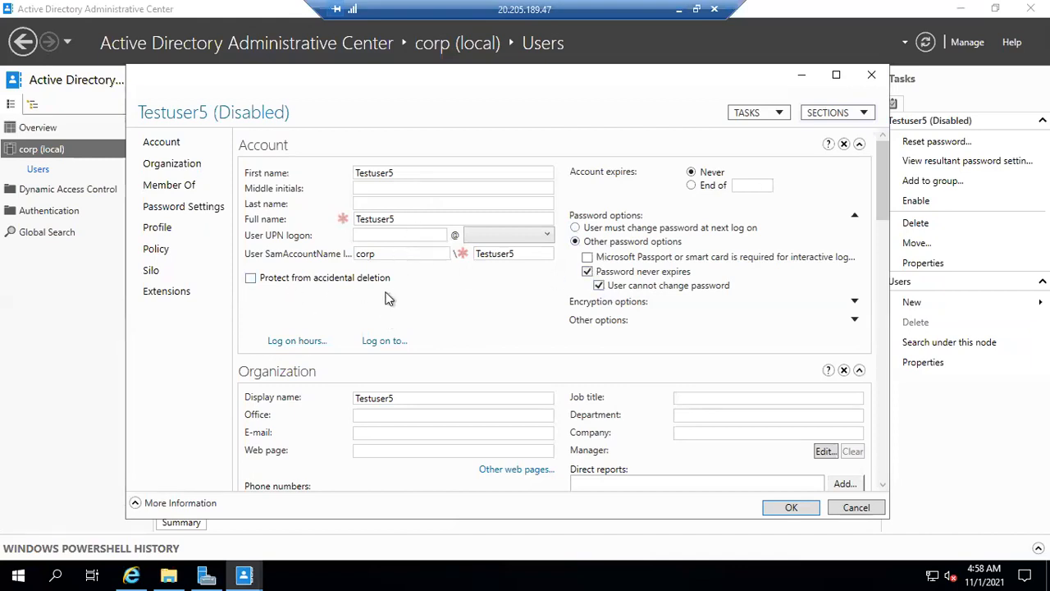
scroll(441, 298, down, 1)
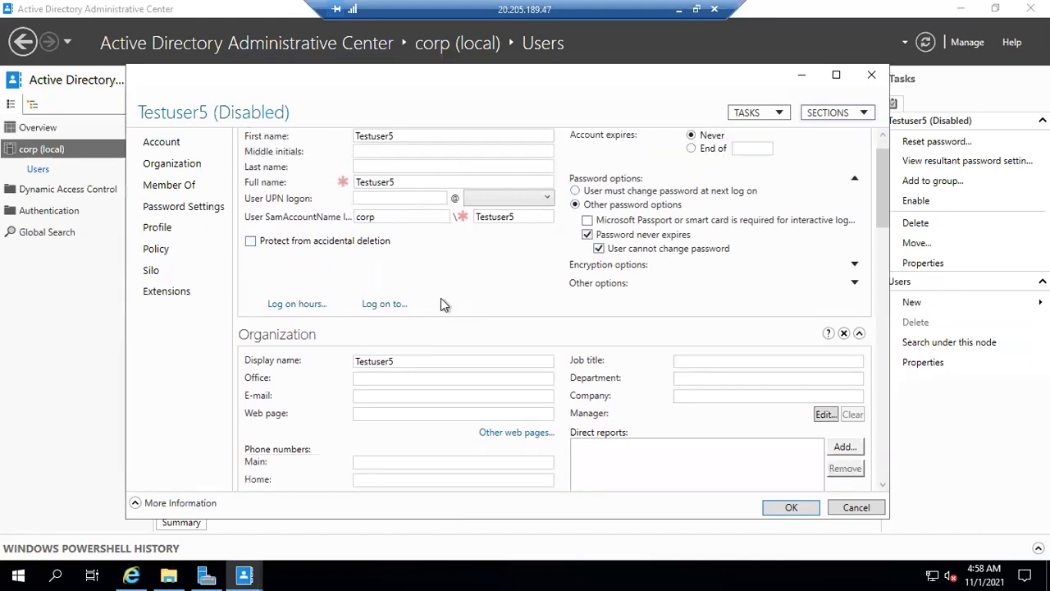
scroll(440, 304, up, 1)
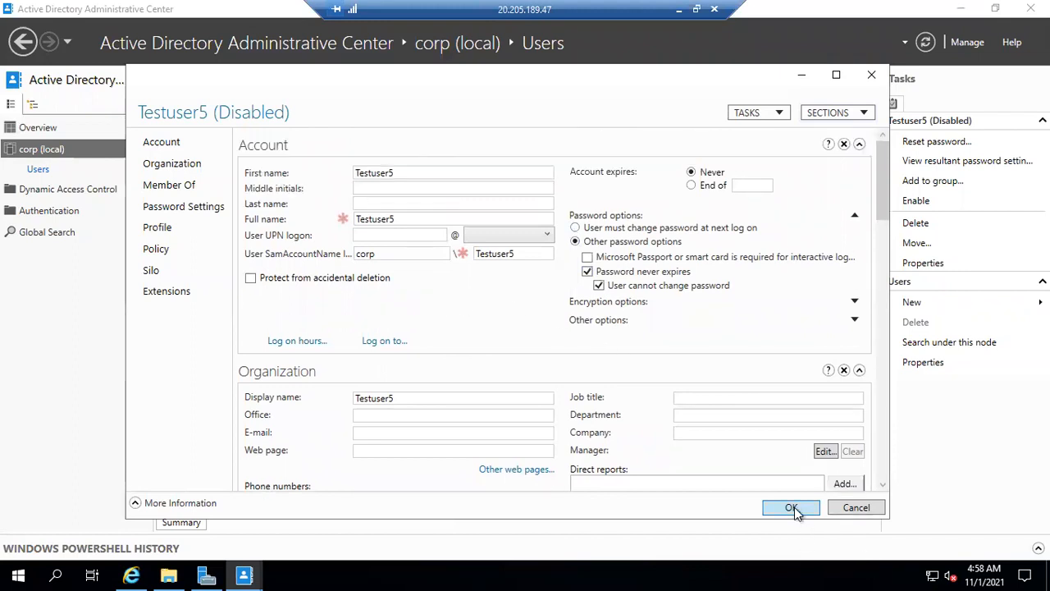
scroll(437, 260, down, 3)
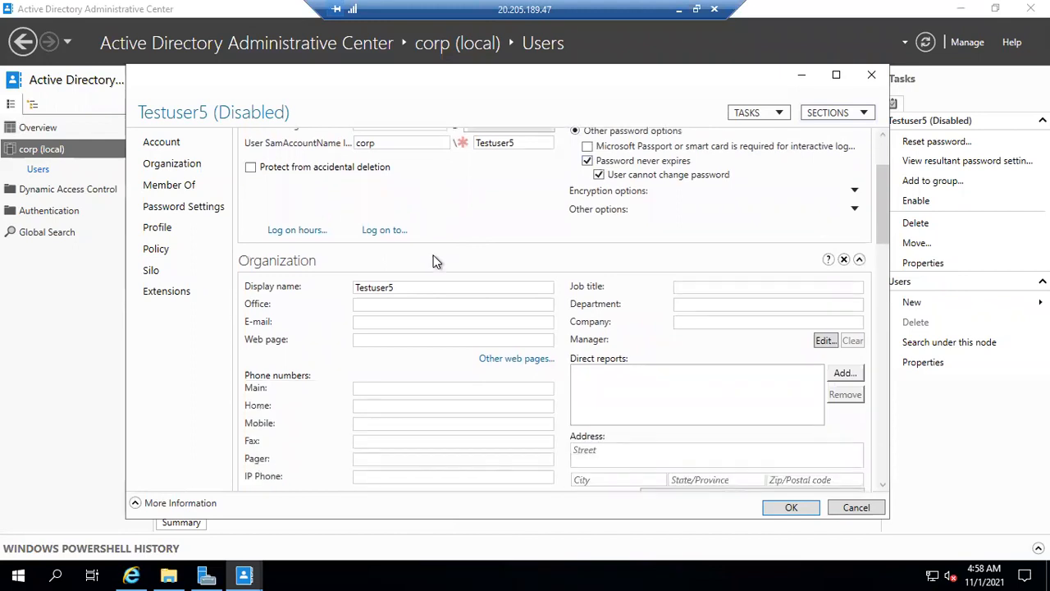
scroll(436, 261, down, 3)
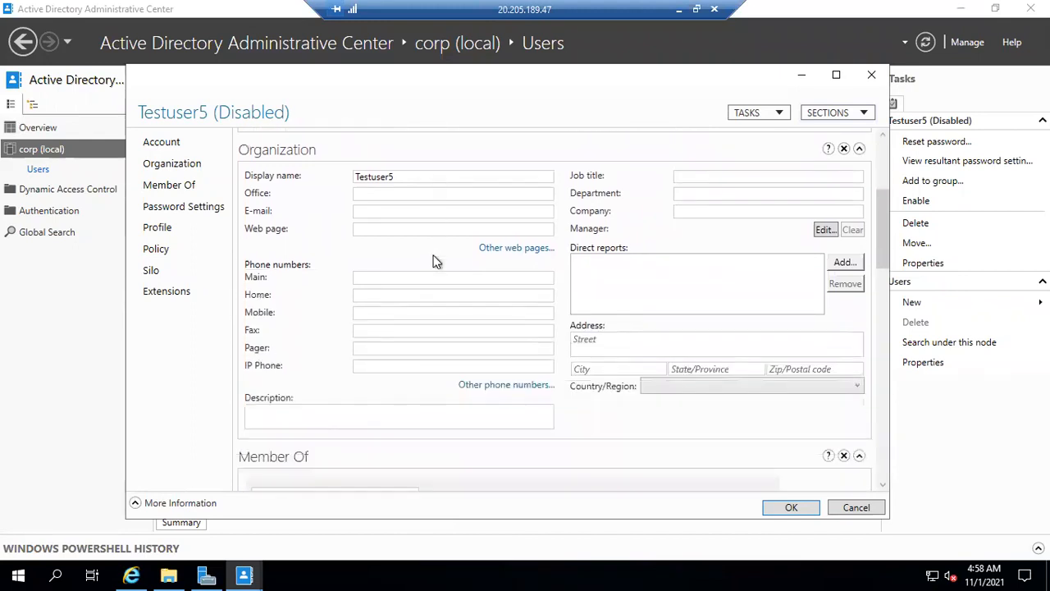
click(788, 508)
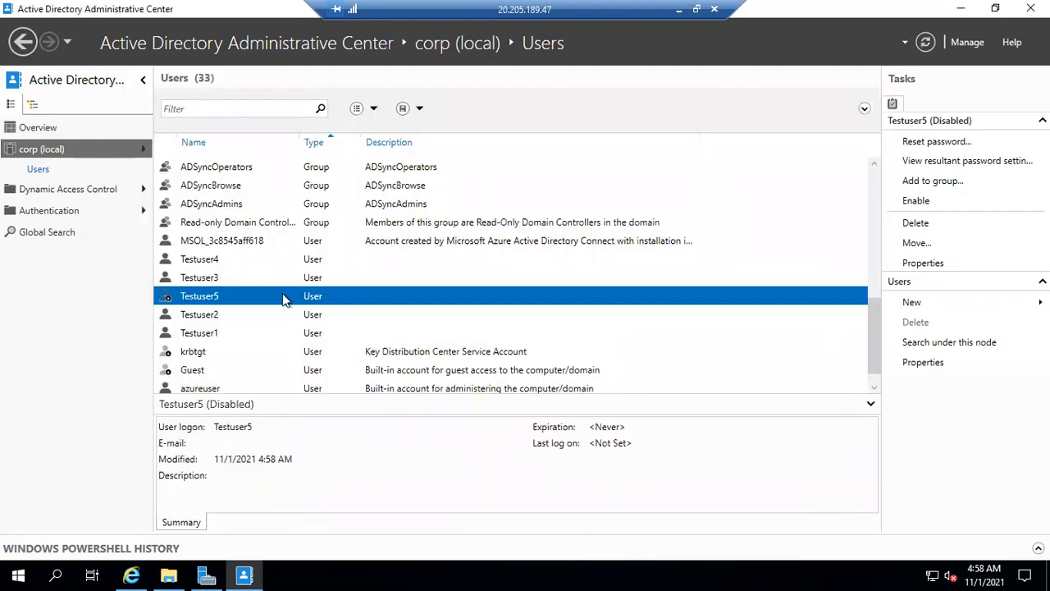
Return to the Azure All users list and refresh it twice to check whether Testuser5 has synchronized
click(678, 11)
click(513, 196)
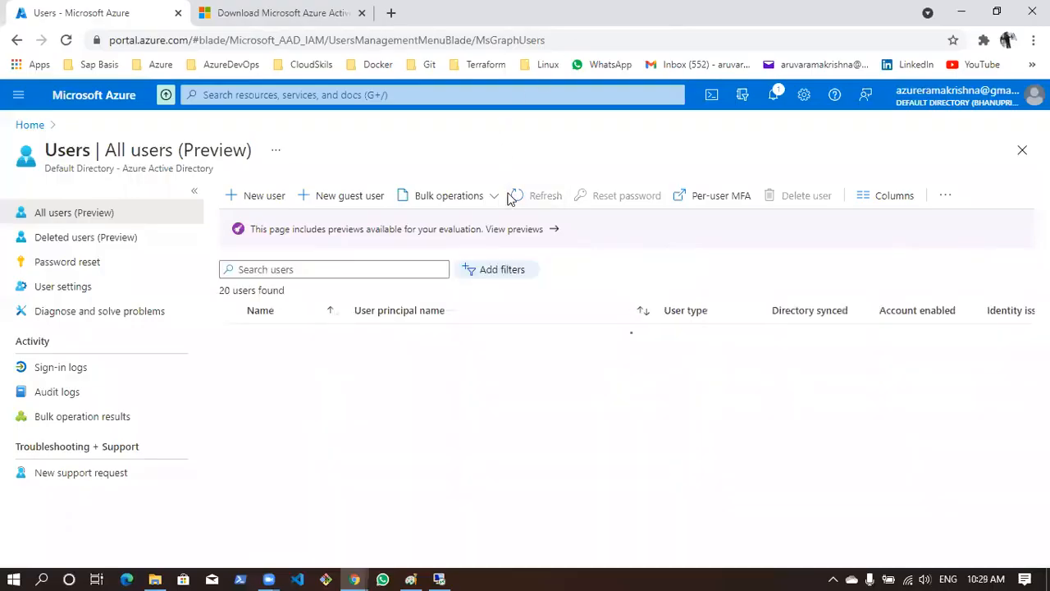
scroll(507, 369, down, 5)
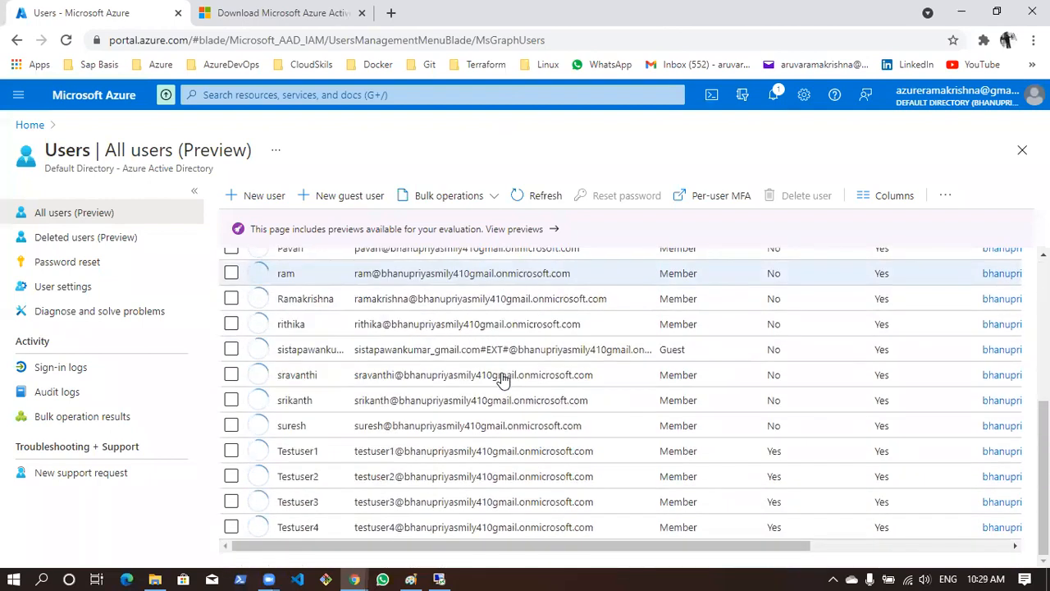
click(529, 198)
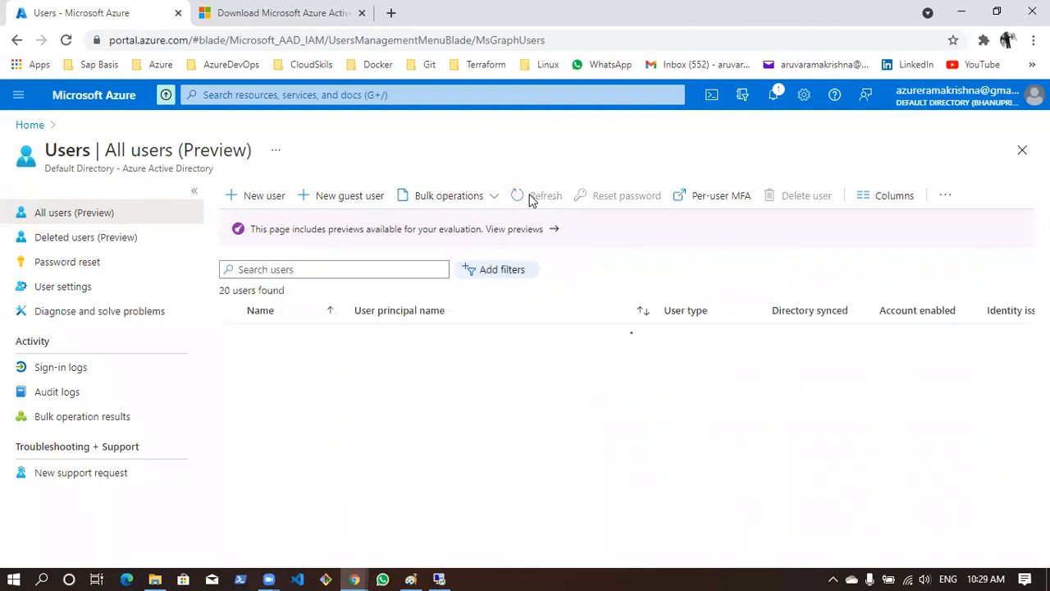
scroll(507, 445, down, 5)
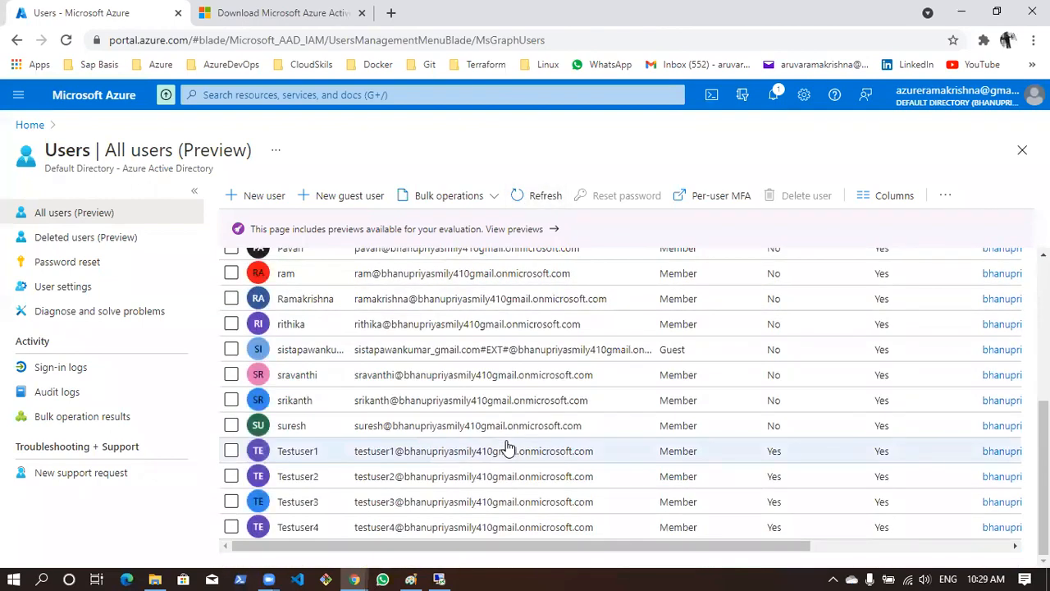
key(alt+Tab)
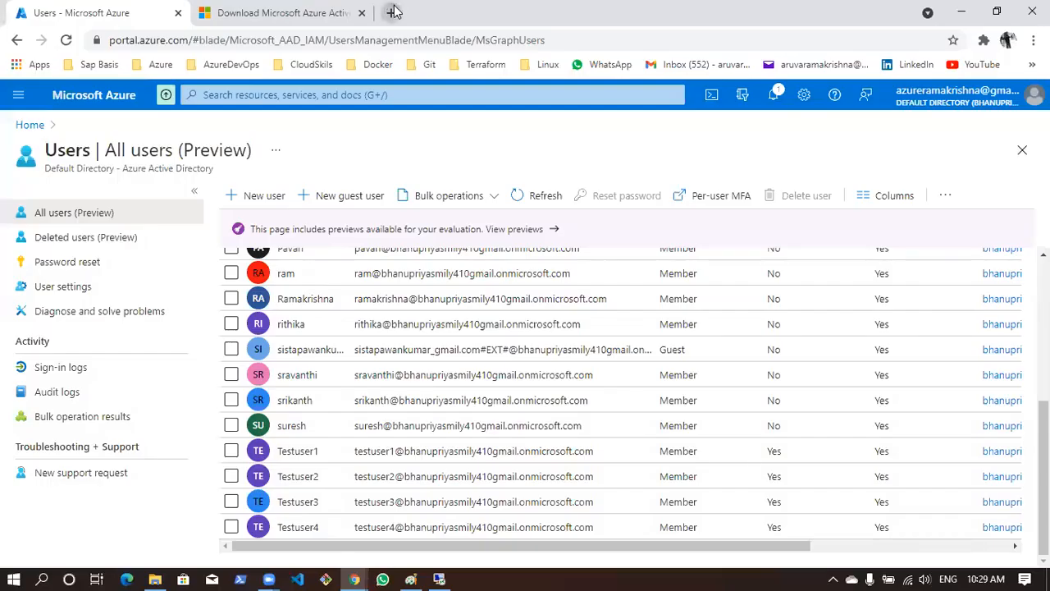
Search the web for "sync adds user to aad powershell" in a new browser tab
click(391, 12)
text(sync adds user to aad powershell)
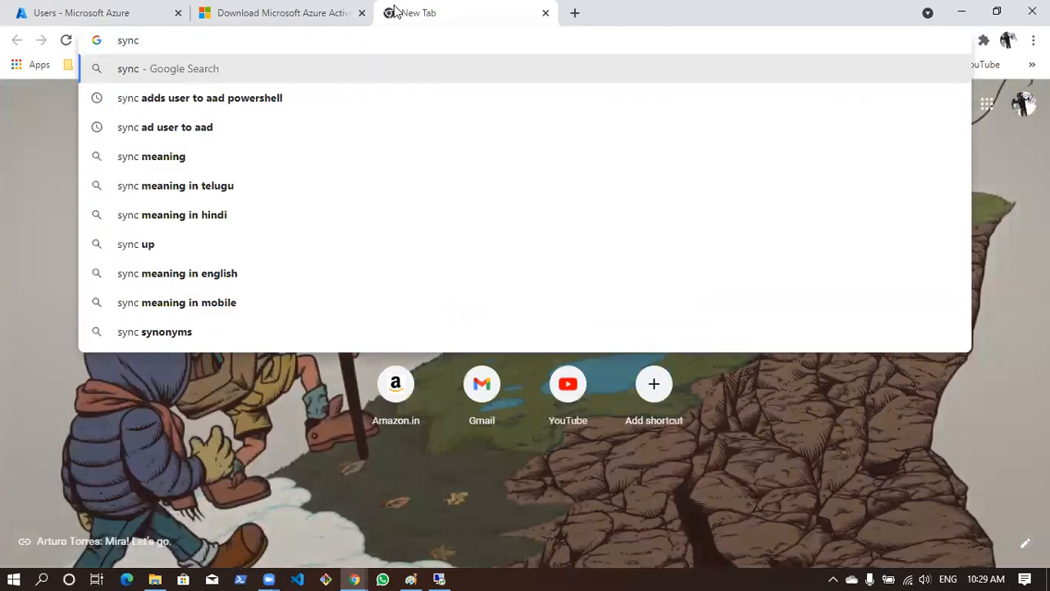
key(Down)
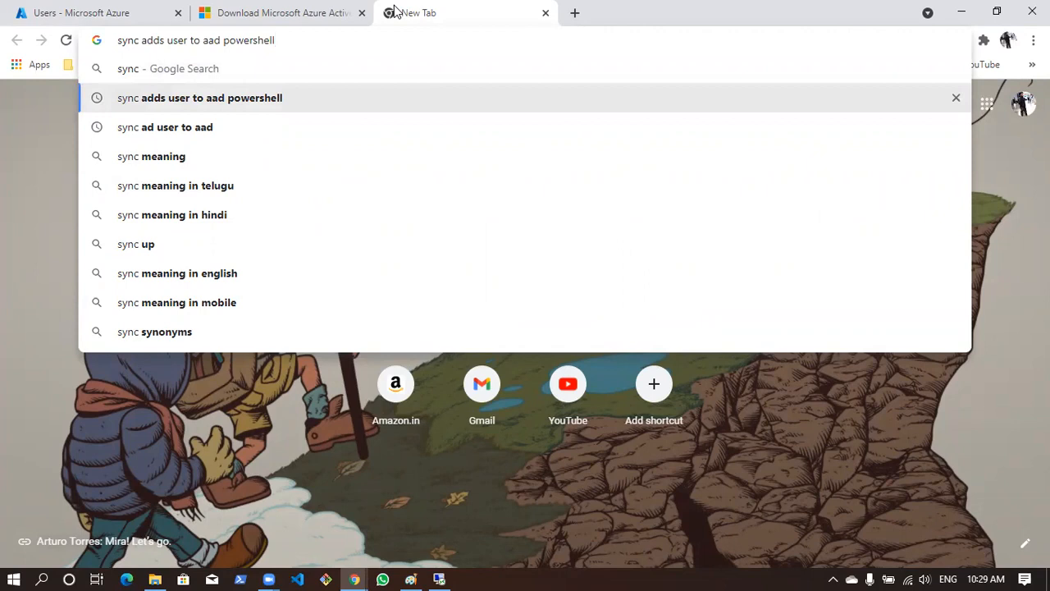
key(Return)
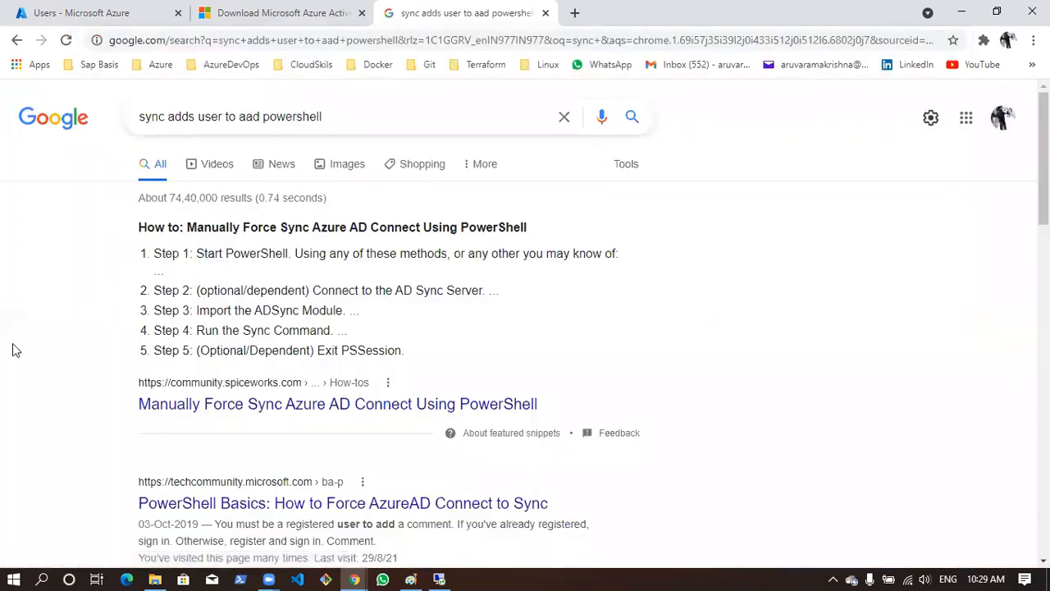
Open the Tech Community and Spiceworks results on forcing an Azure AD Connect sync in separate tabs, and show the Tech Community article
middle_click(288, 503)
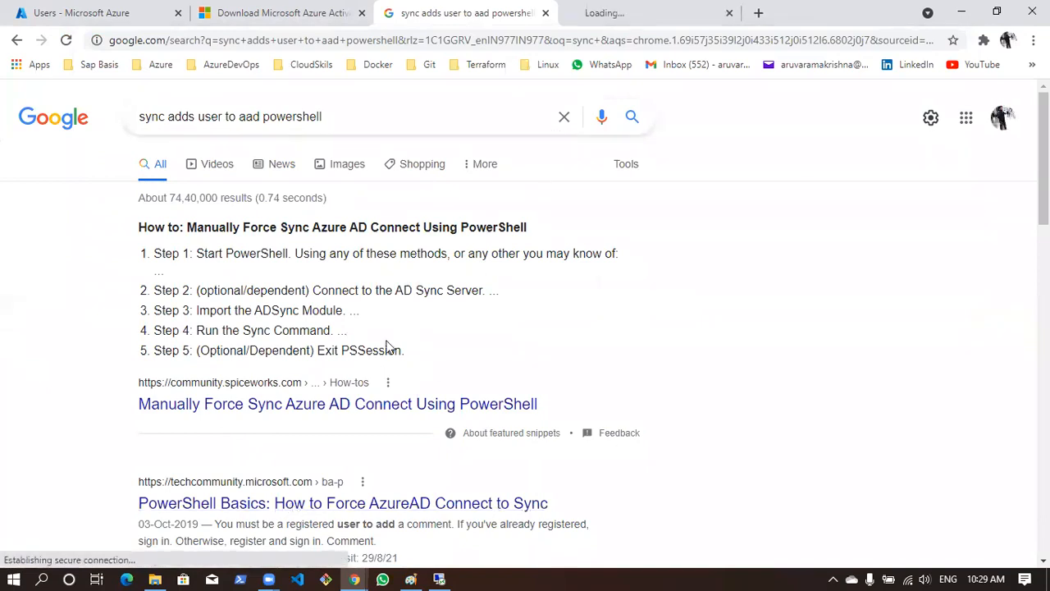
middle_click(356, 406)
click(623, 10)
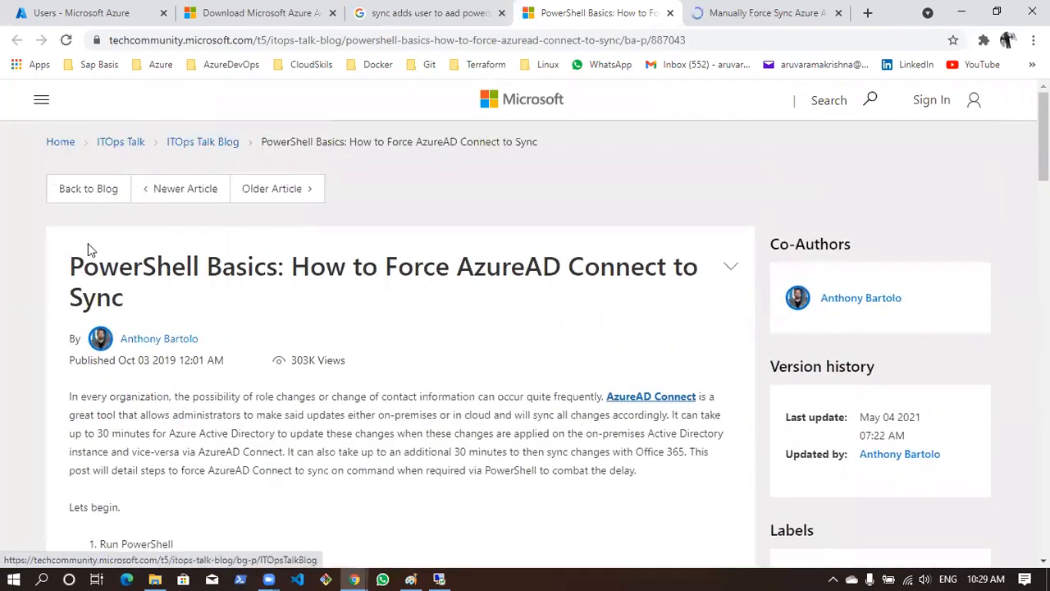
Examine the article's PowerShell steps for forcing AzureAD Connect to sync, including the scheduler, delta and initial sync commands
drag(71, 265, 727, 270)
click(314, 272)
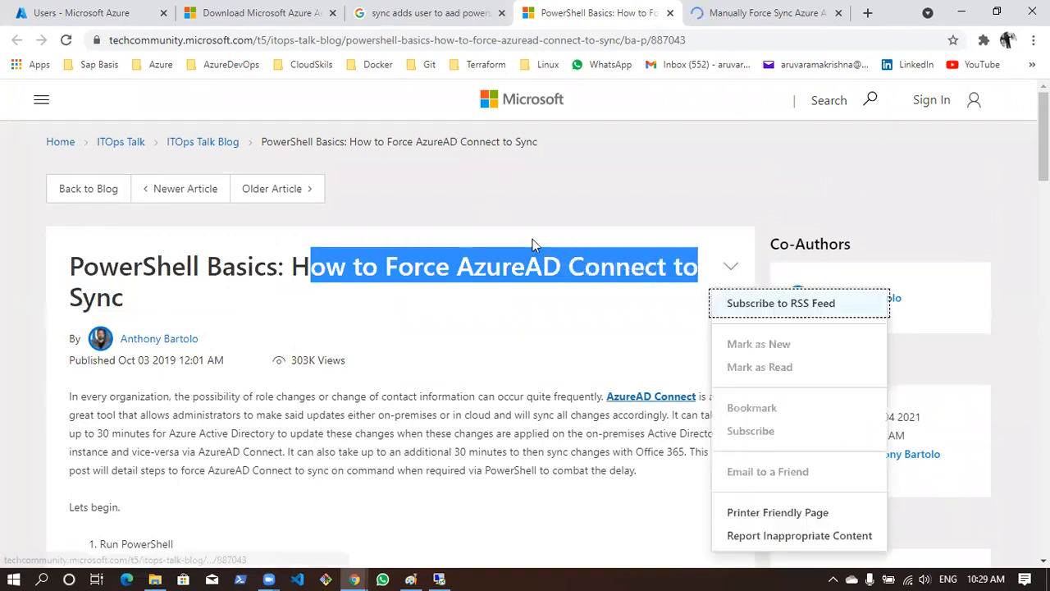
scroll(190, 293, down, 6)
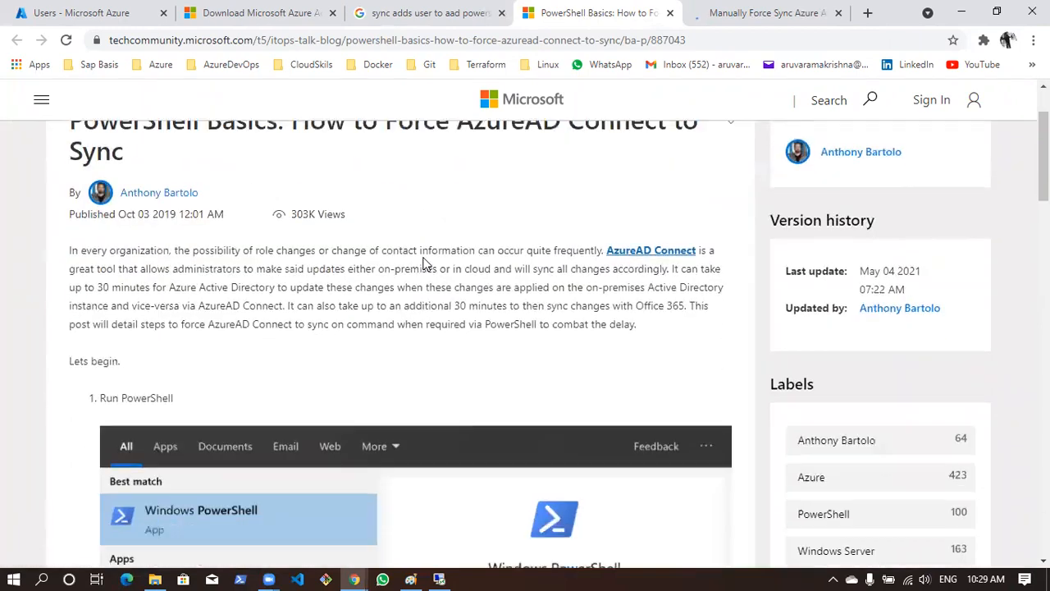
scroll(222, 222, up, 1)
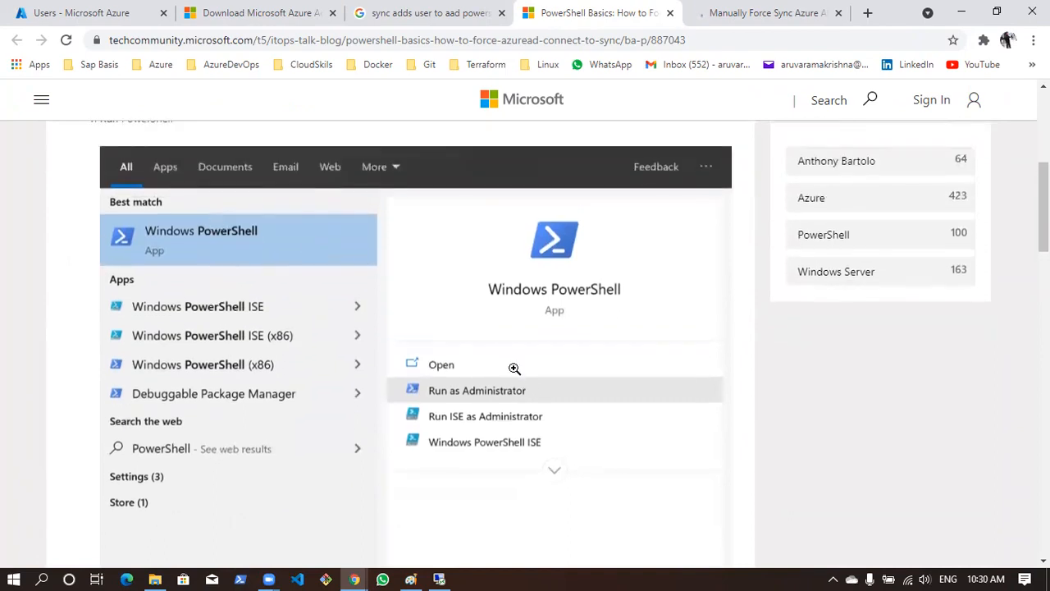
scroll(489, 279, down, 7)
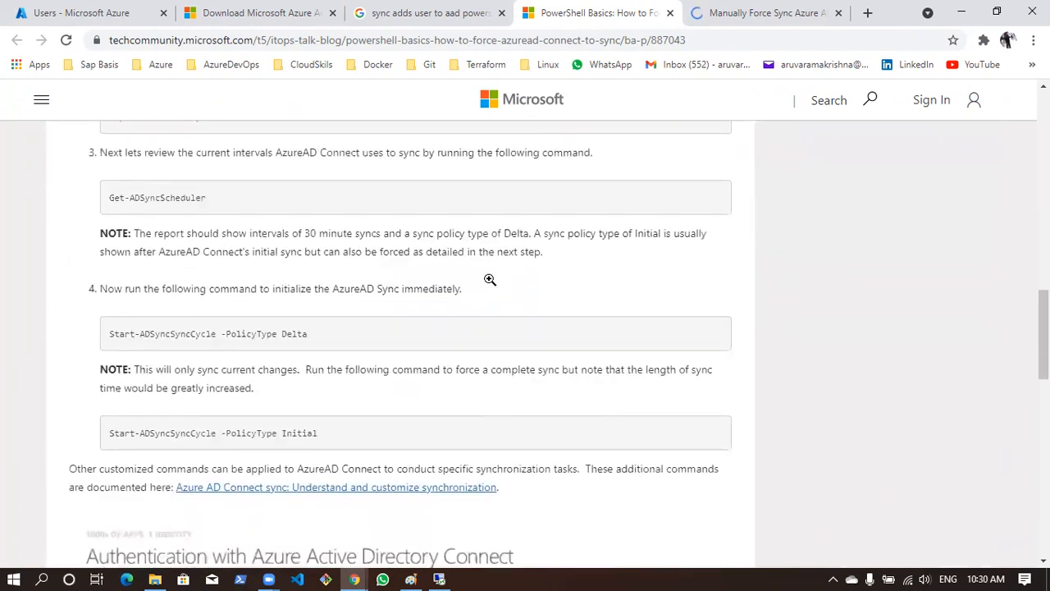
scroll(134, 295, down, 1)
scroll(134, 295, up, 1)
scroll(133, 296, down, 4)
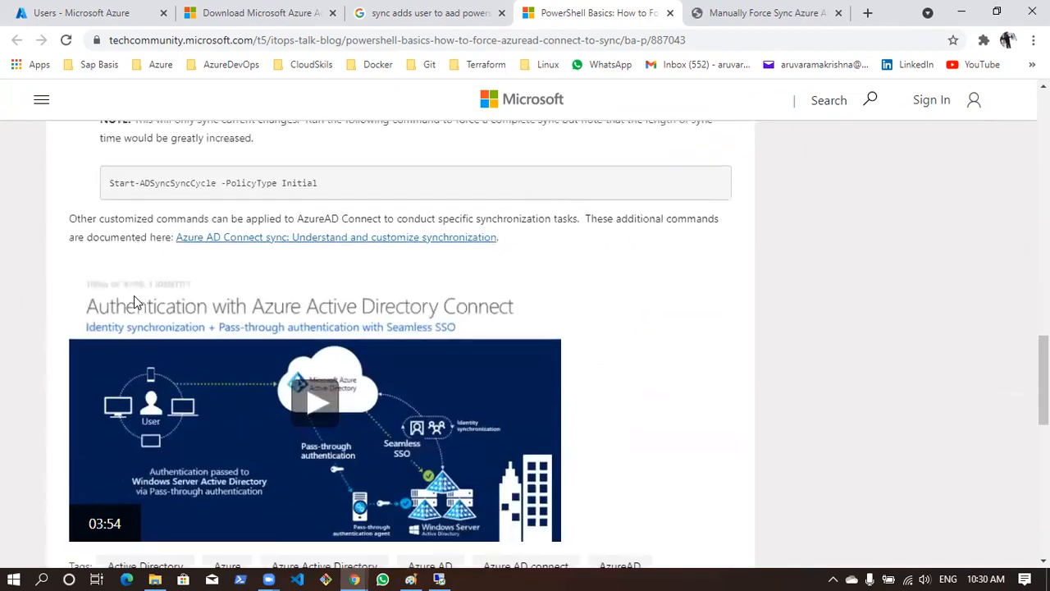
scroll(133, 295, down, 4)
scroll(134, 295, up, 4)
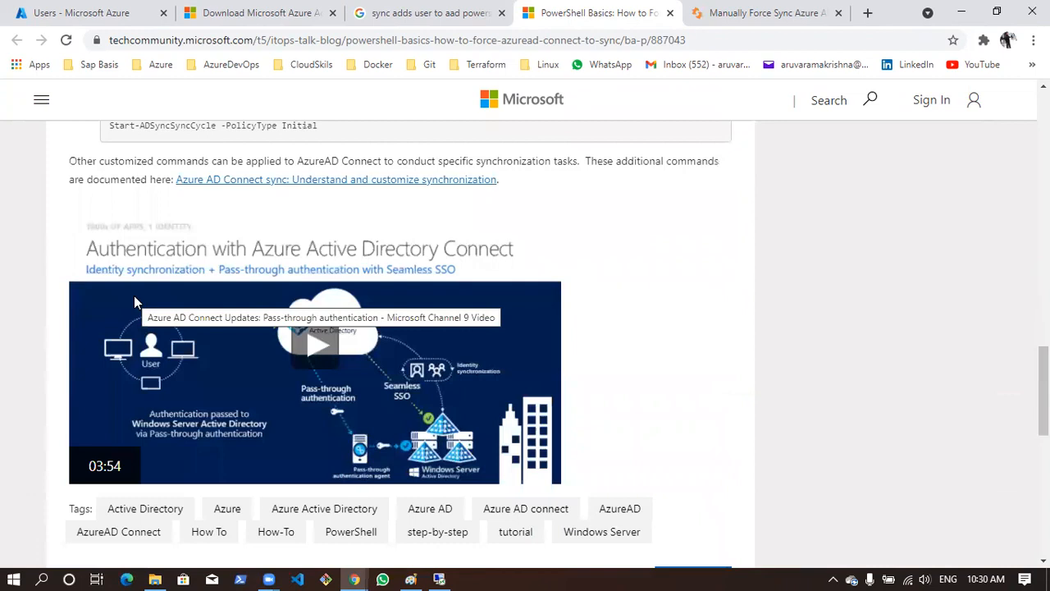
scroll(133, 300, up, 1)
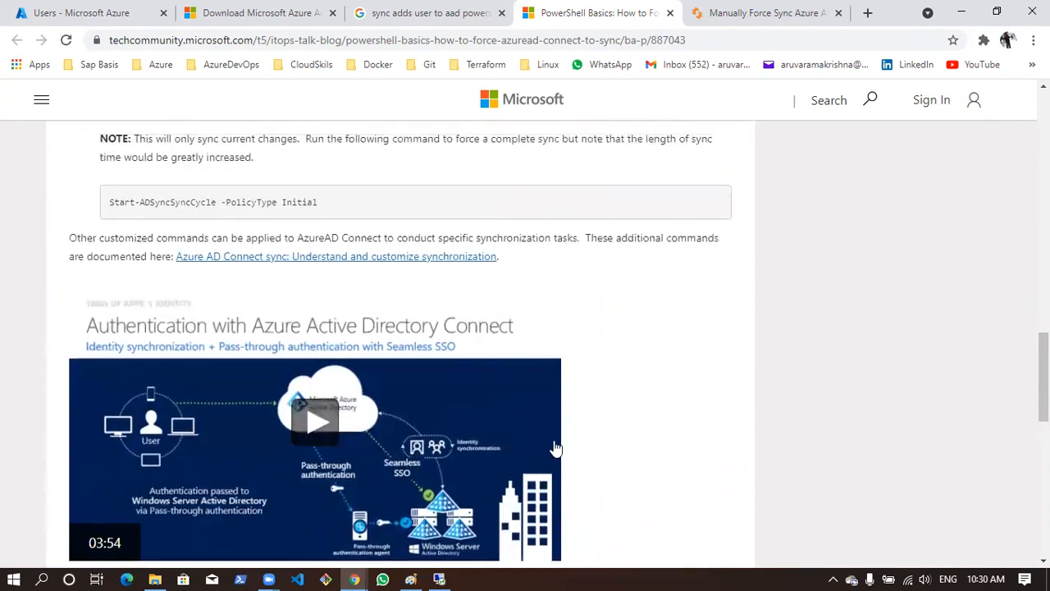
scroll(504, 441, down, 1)
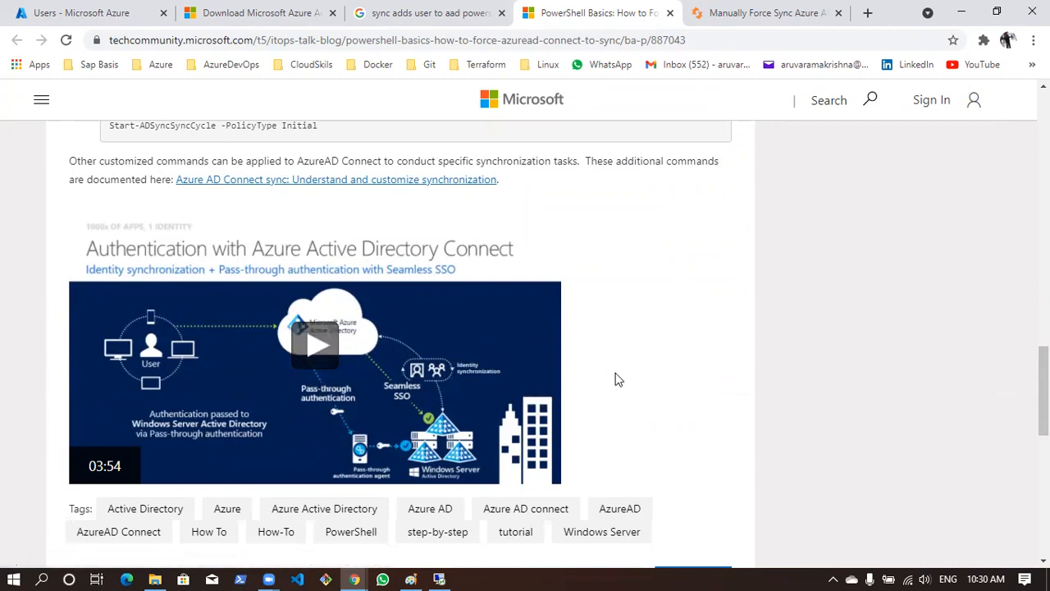
scroll(615, 373, up, 1)
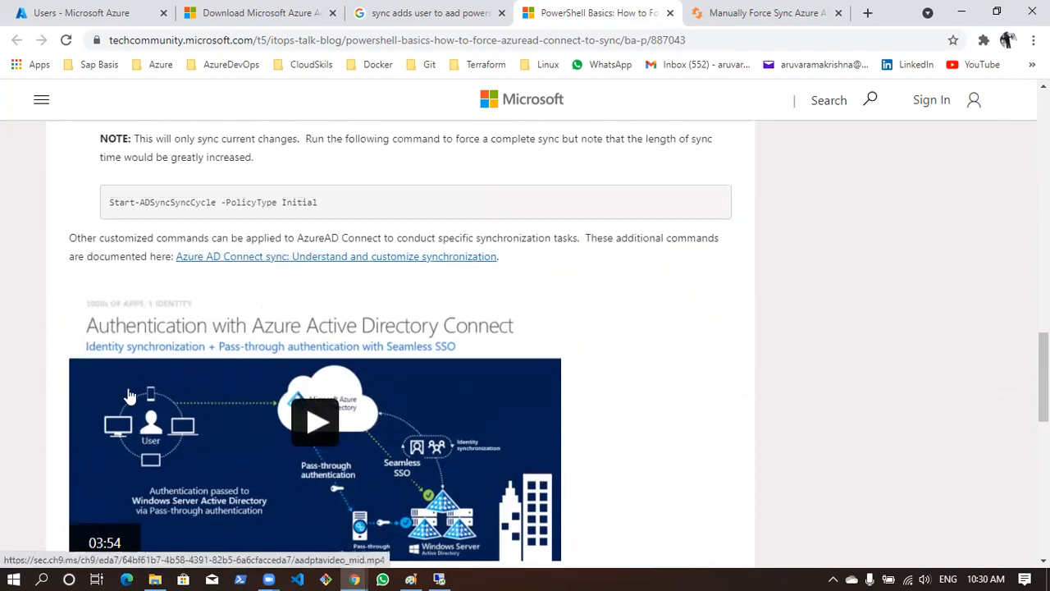
Review the article's sync commands, and open Windows PowerShell as administrator on the remote domain server
scroll(201, 431, up, 4)
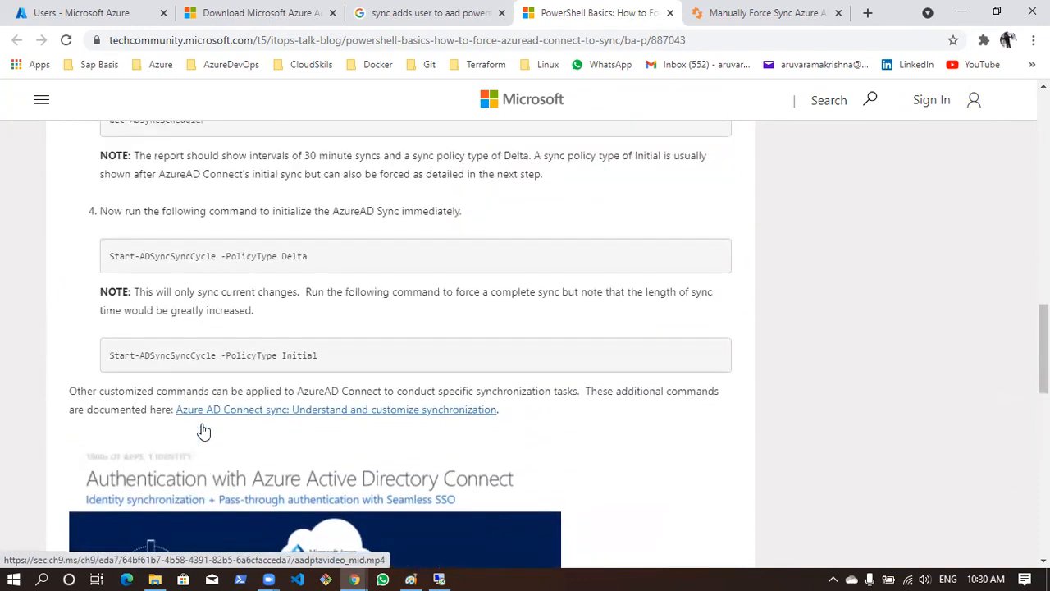
scroll(192, 374, up, 1)
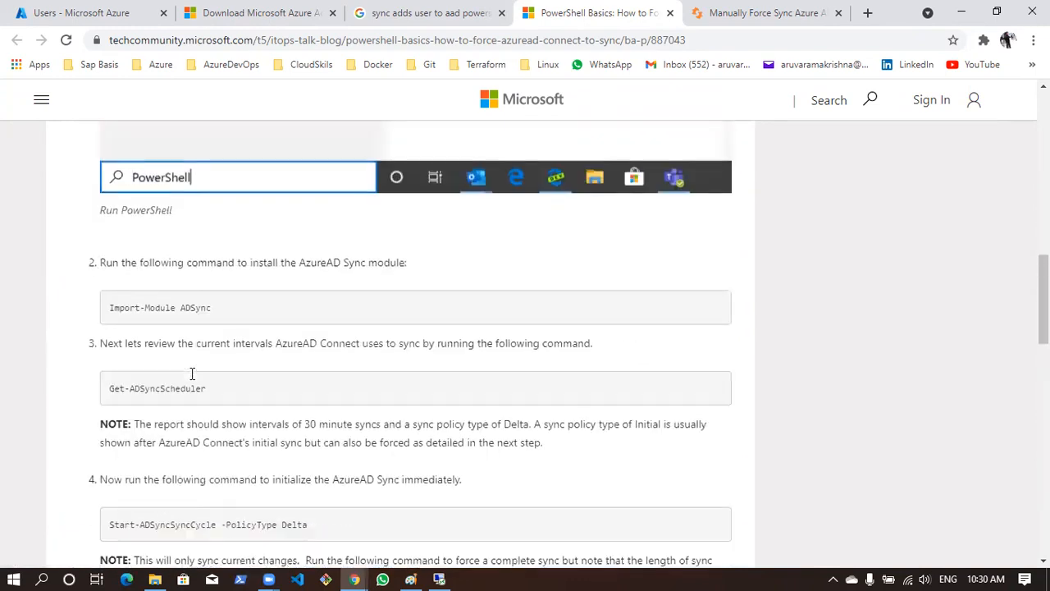
scroll(194, 375, down, 1)
triple_click(144, 148)
click(392, 174)
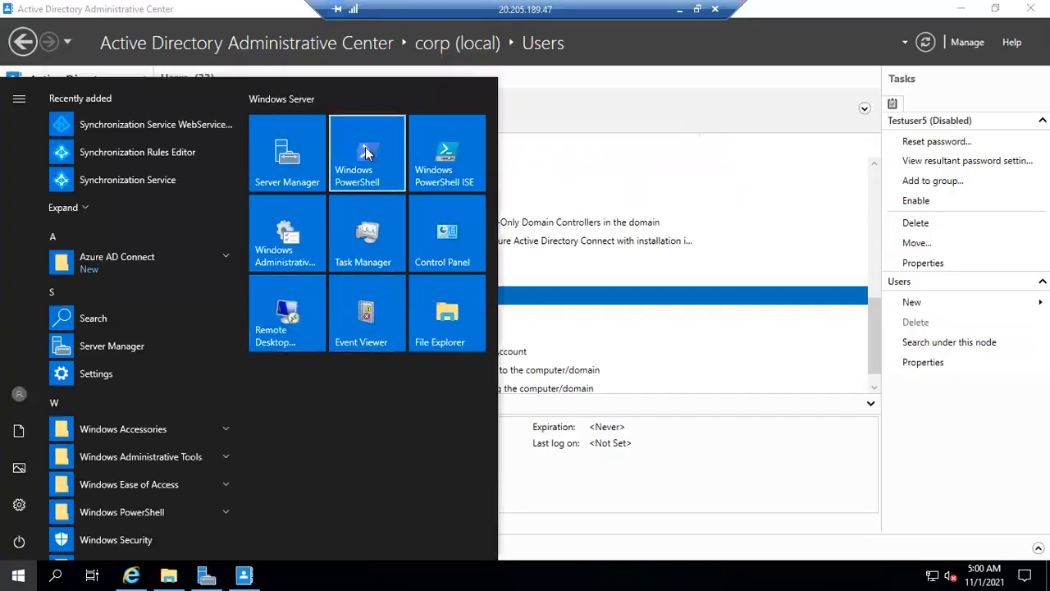
right_click(365, 147)
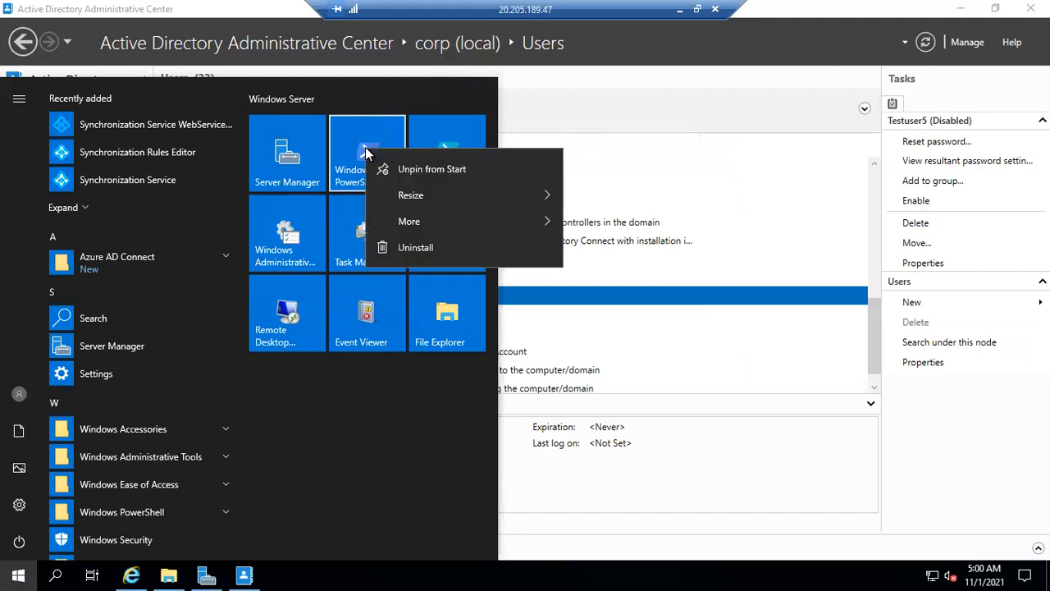
mouse_move(525, 236)
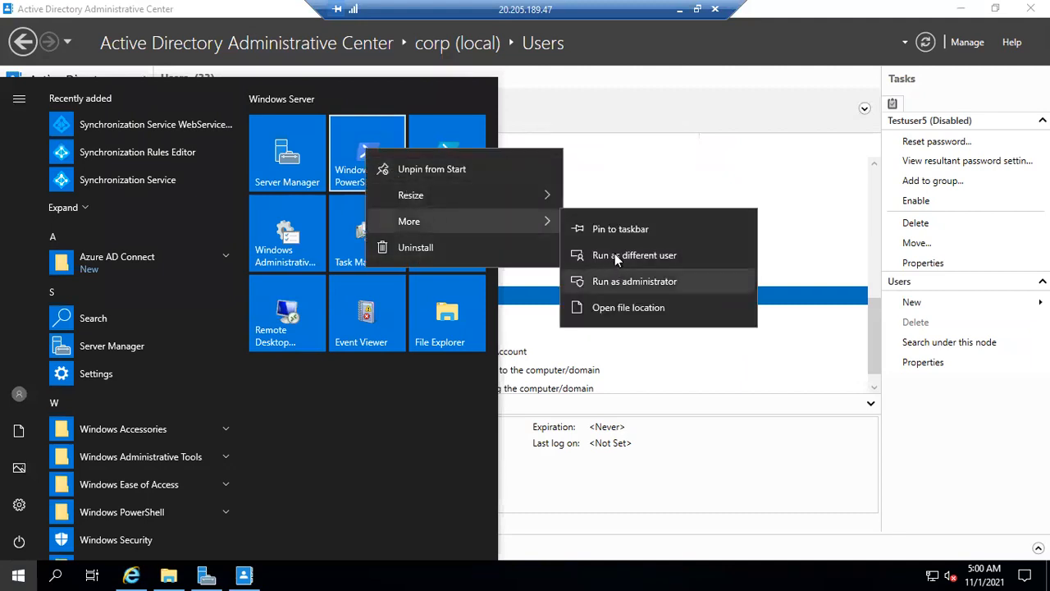
click(628, 279)
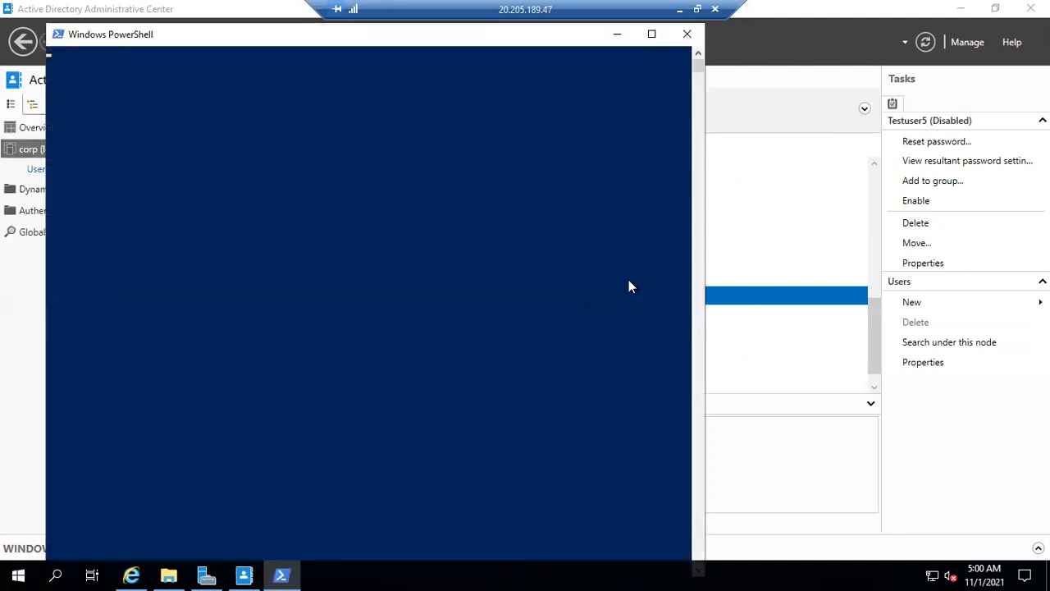
Copy the delta sync command from the Tech Community article and run Start-ADSyncSyncCycle -PolicyType Delta in the server's PowerShell
click(682, 11)
scroll(190, 213, up, 2)
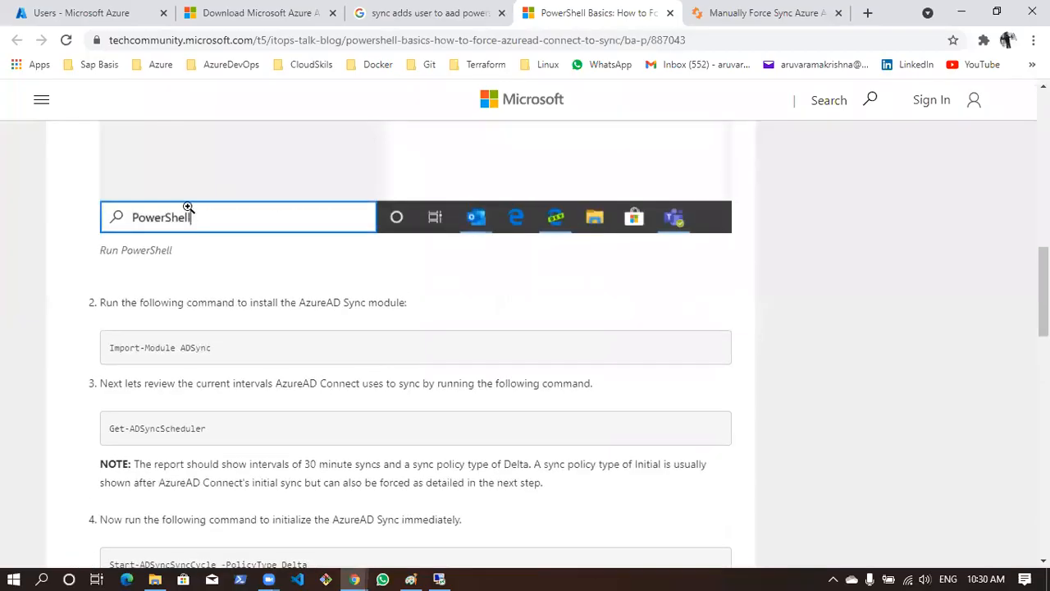
scroll(188, 208, down, 1)
drag(113, 270, 225, 287)
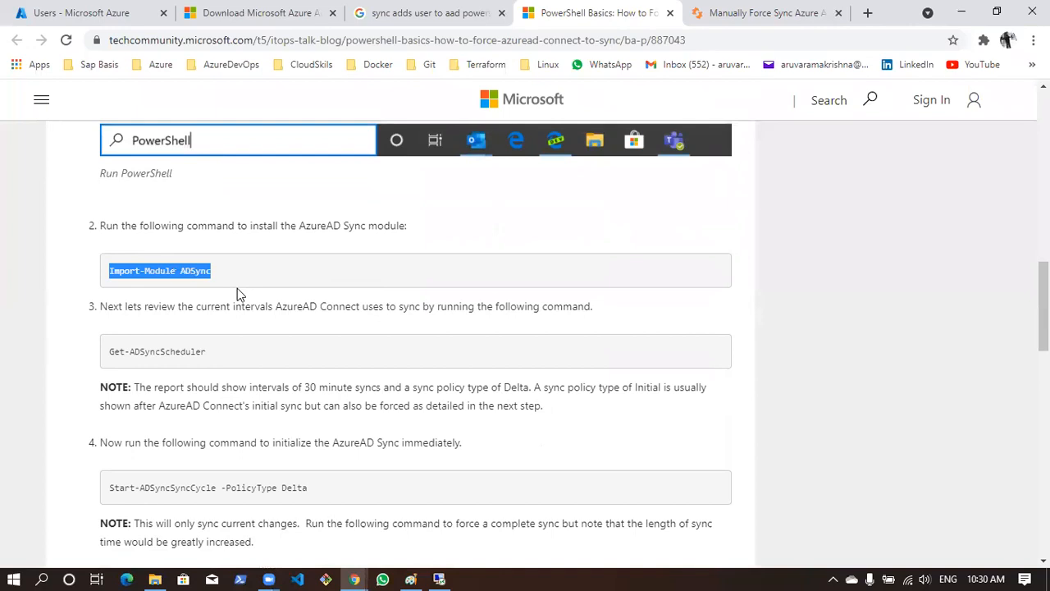
drag(110, 351, 252, 376)
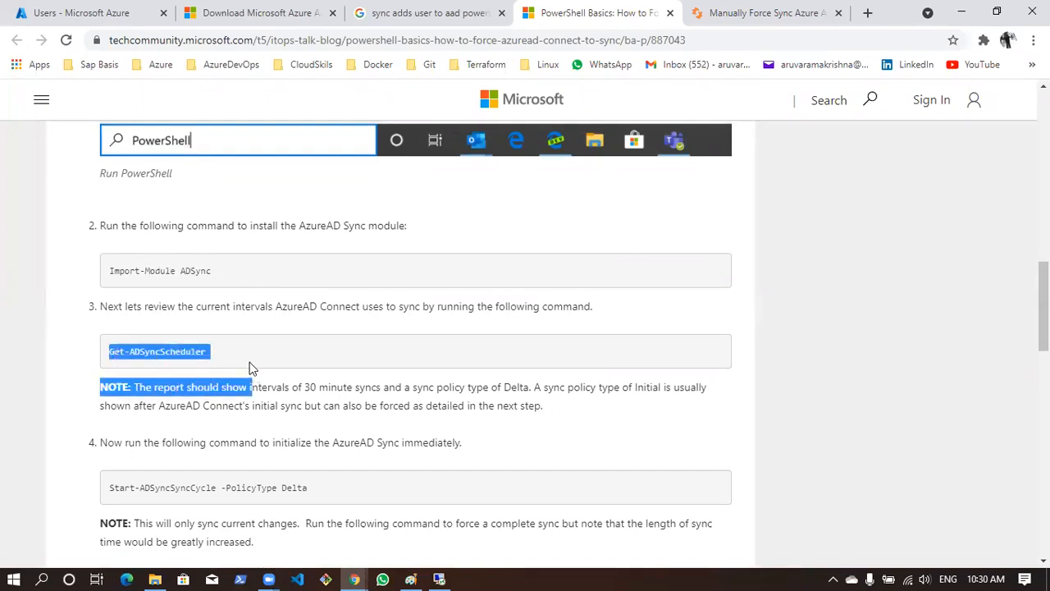
scroll(252, 370, down, 1)
drag(111, 417, 366, 428)
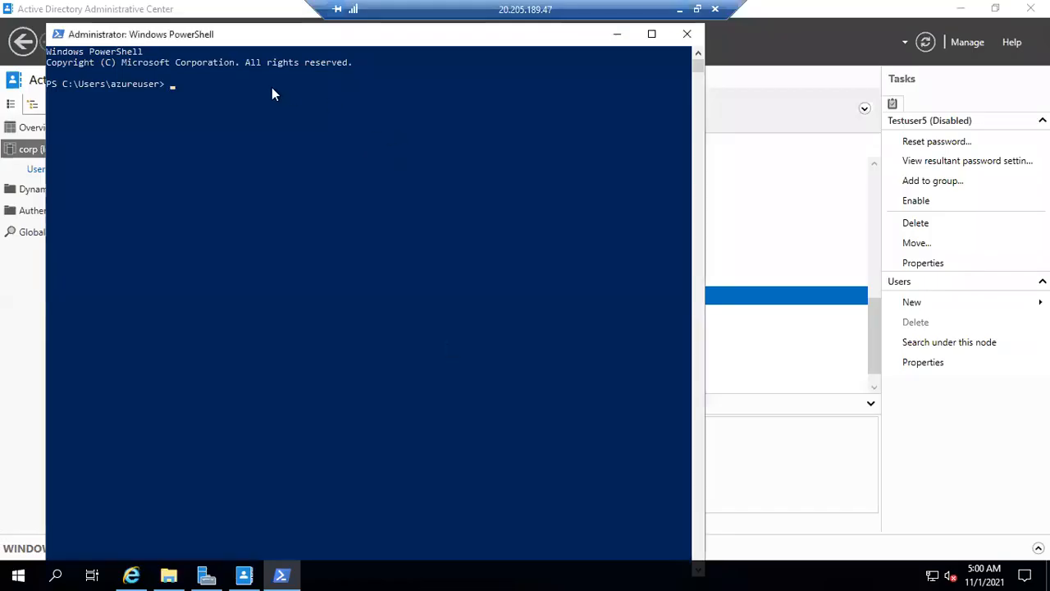
right_click(271, 87)
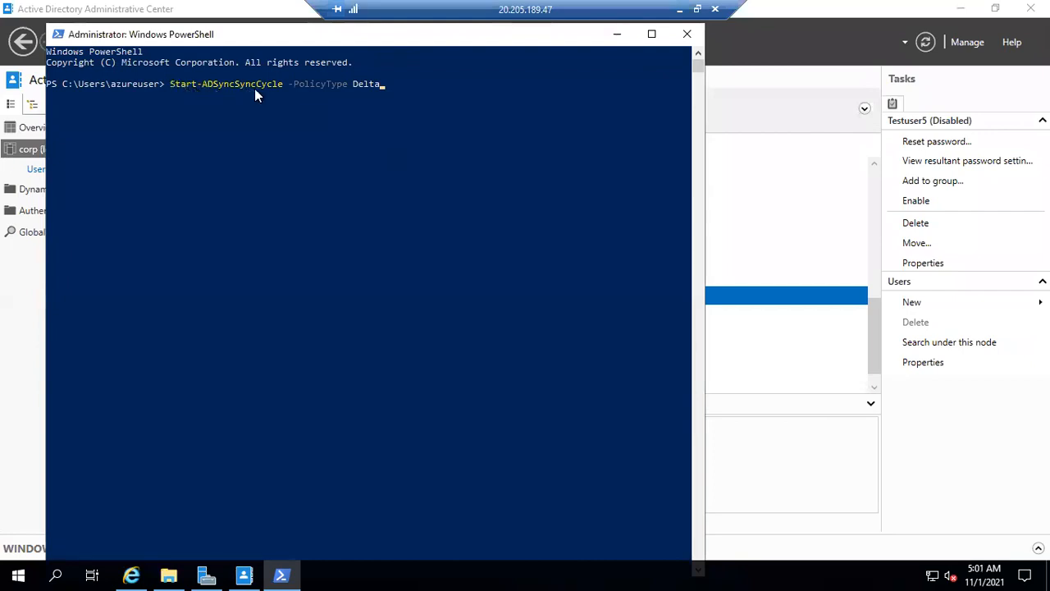
key(Return)
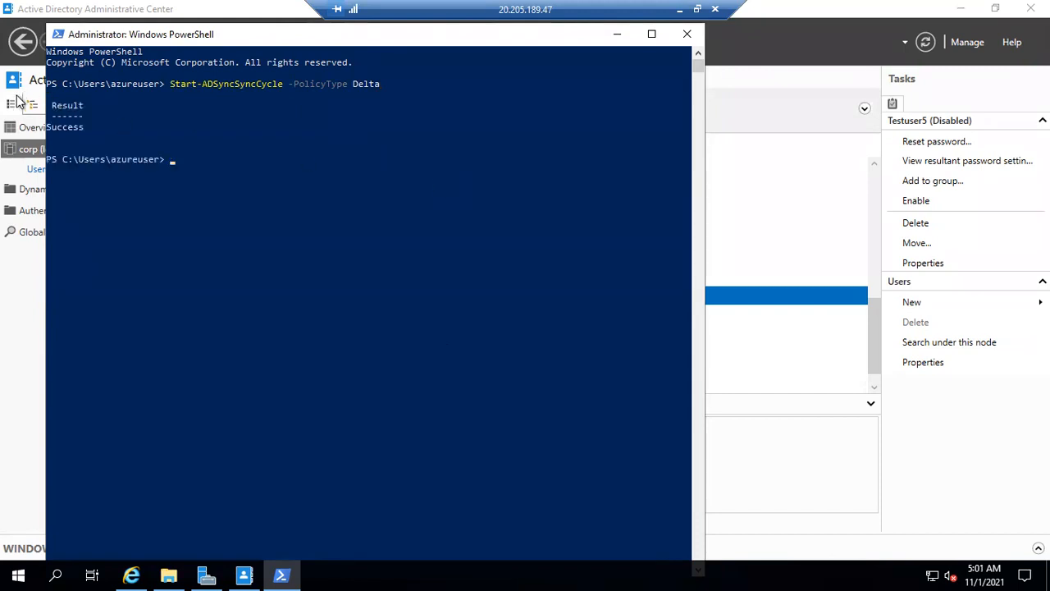
double_click(74, 123)
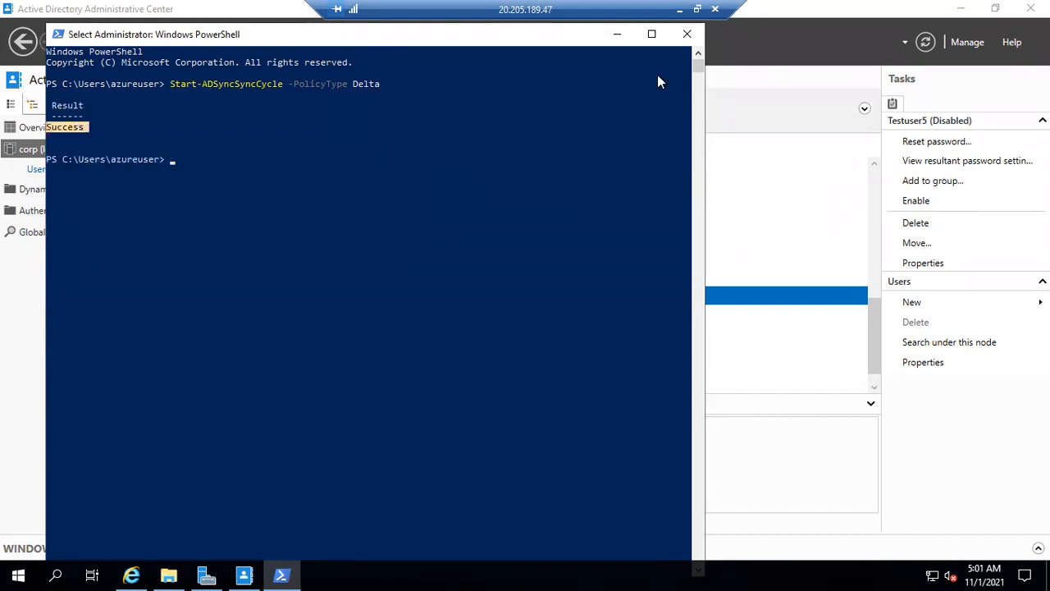
Return to the Azure All users list and refresh it repeatedly, including a full page reload, to look for Testuser5
click(679, 10)
click(32, 11)
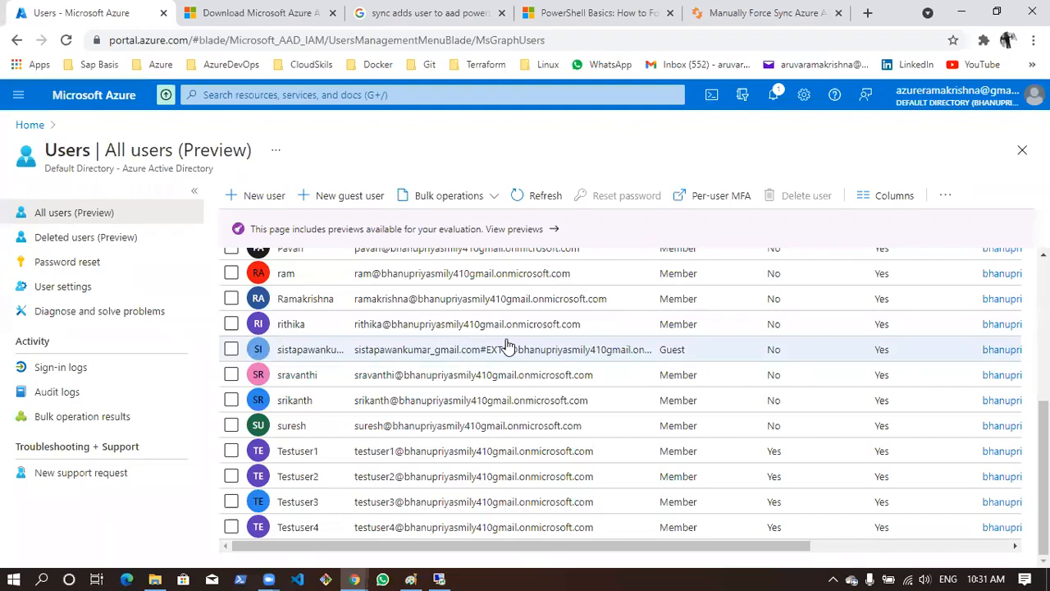
click(544, 198)
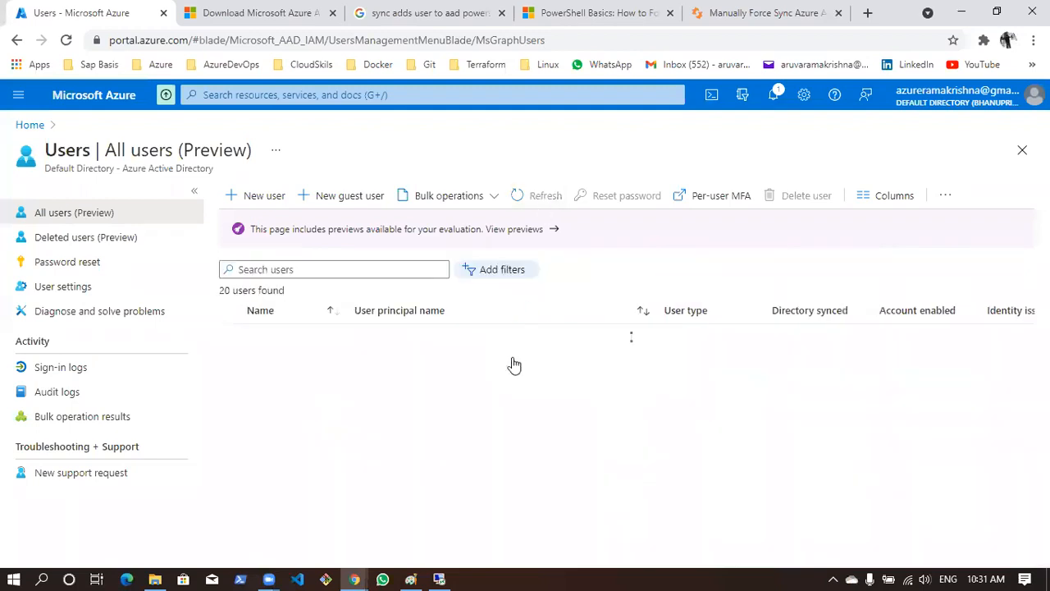
scroll(540, 416, down, 3)
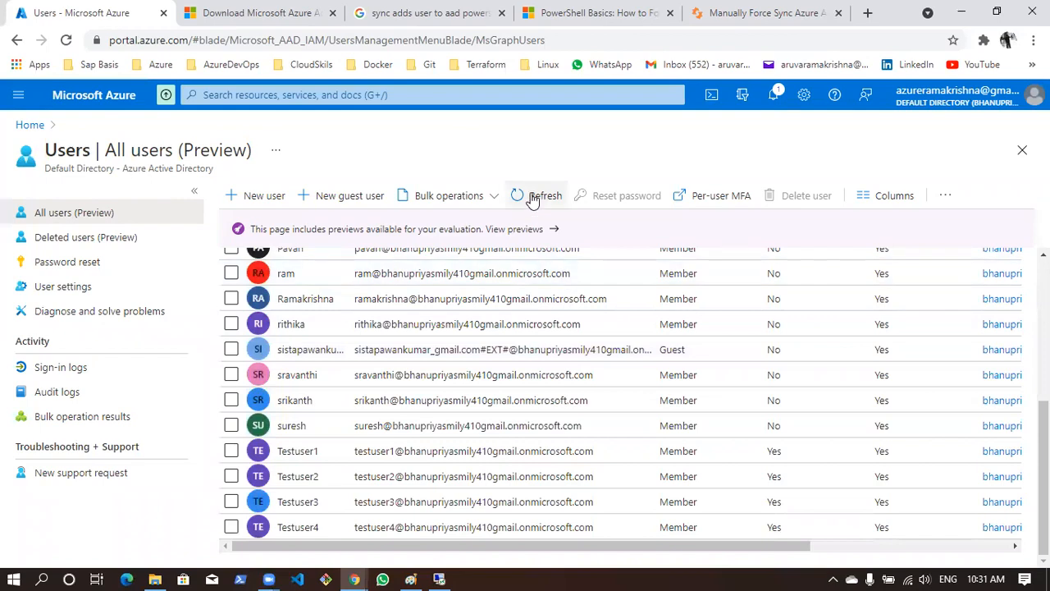
click(541, 197)
scroll(519, 402, down, 5)
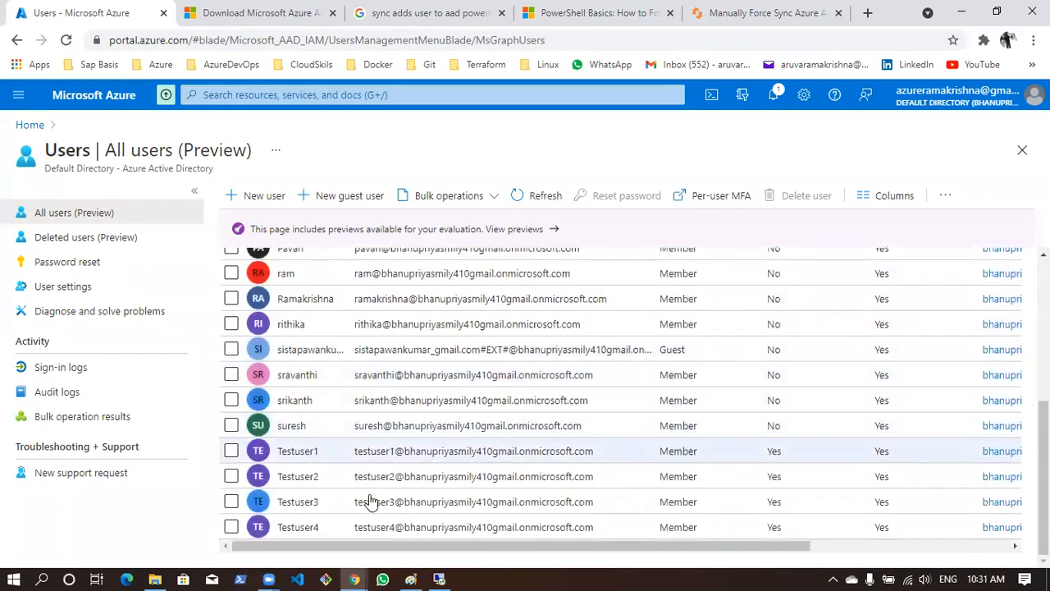
click(67, 43)
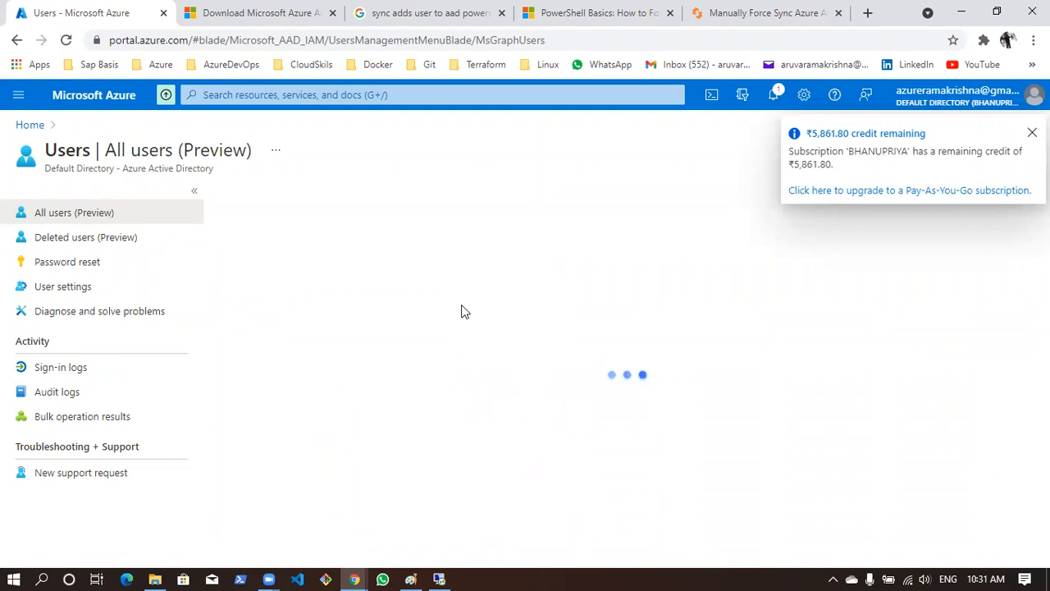
scroll(443, 392, down, 5)
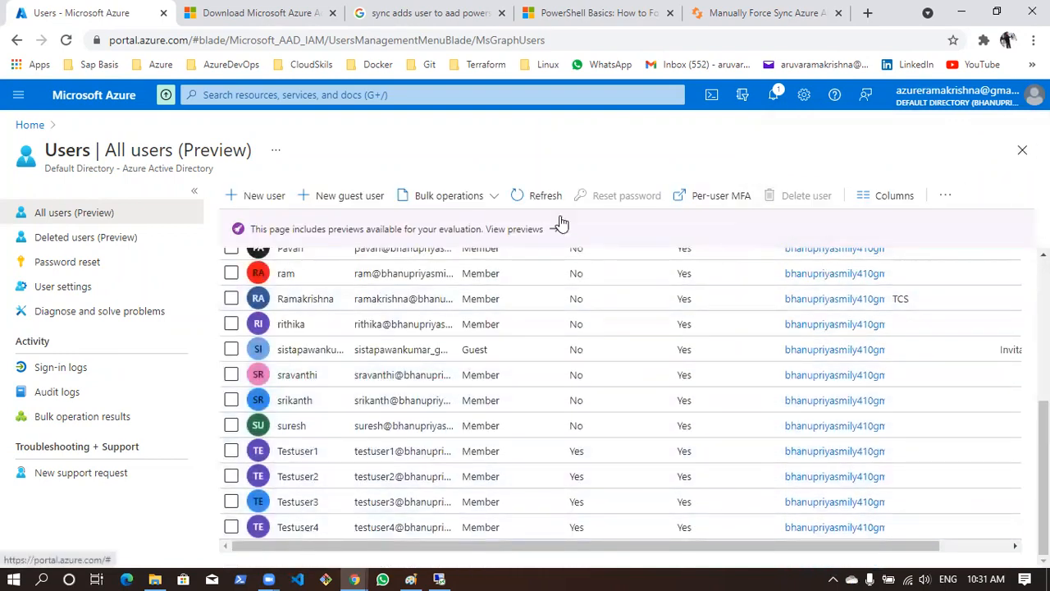
click(535, 198)
scroll(455, 407, down, 5)
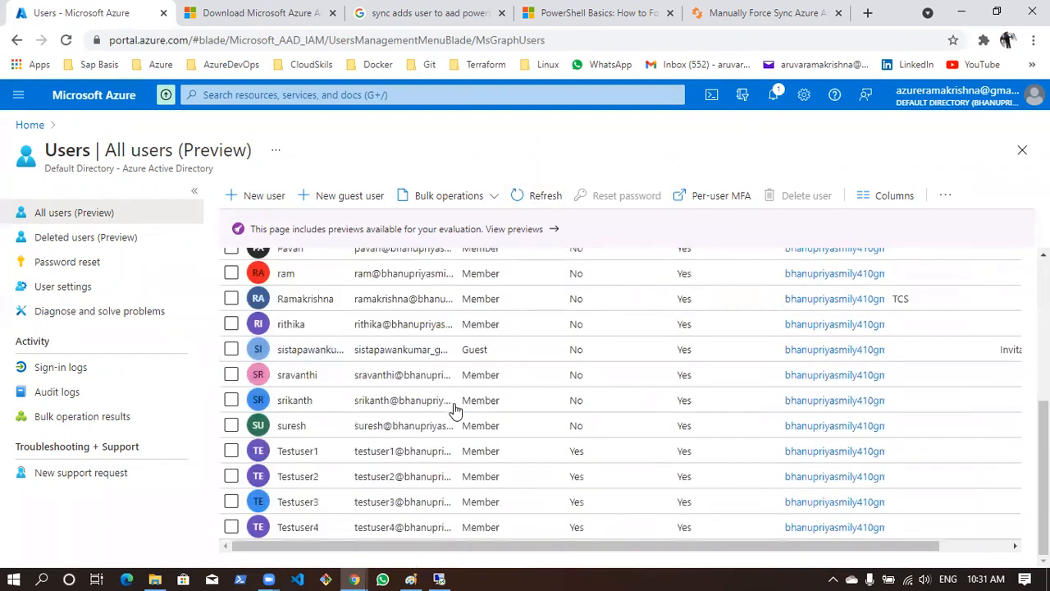
click(538, 197)
scroll(457, 413, down, 5)
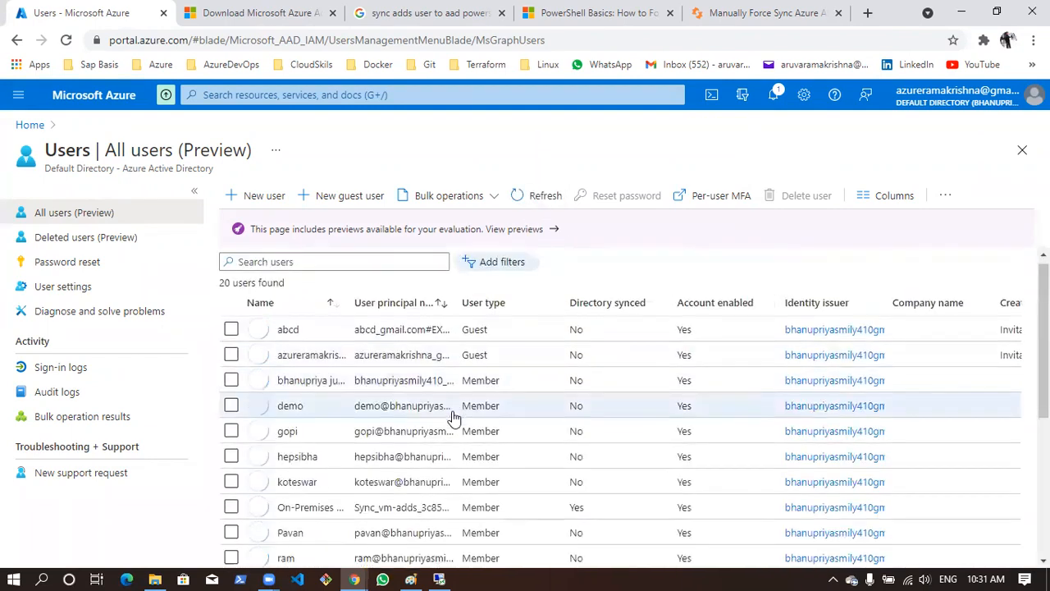
Copy the full sync command from the Tech Community article and run Start-ADSyncSyncCycle -PolicyType Initial in the server's PowerShell
click(733, 14)
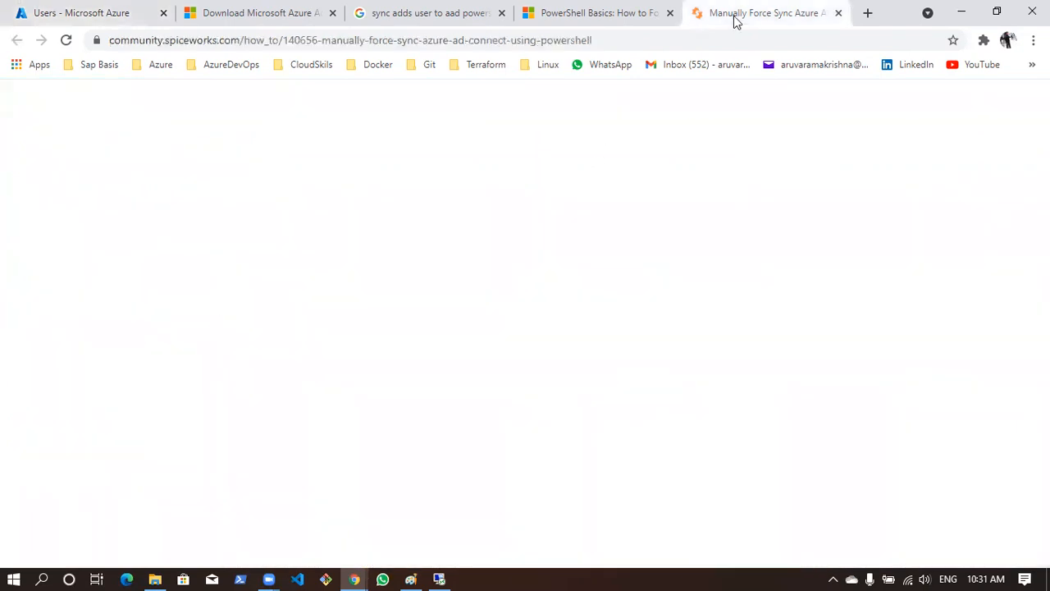
click(743, 107)
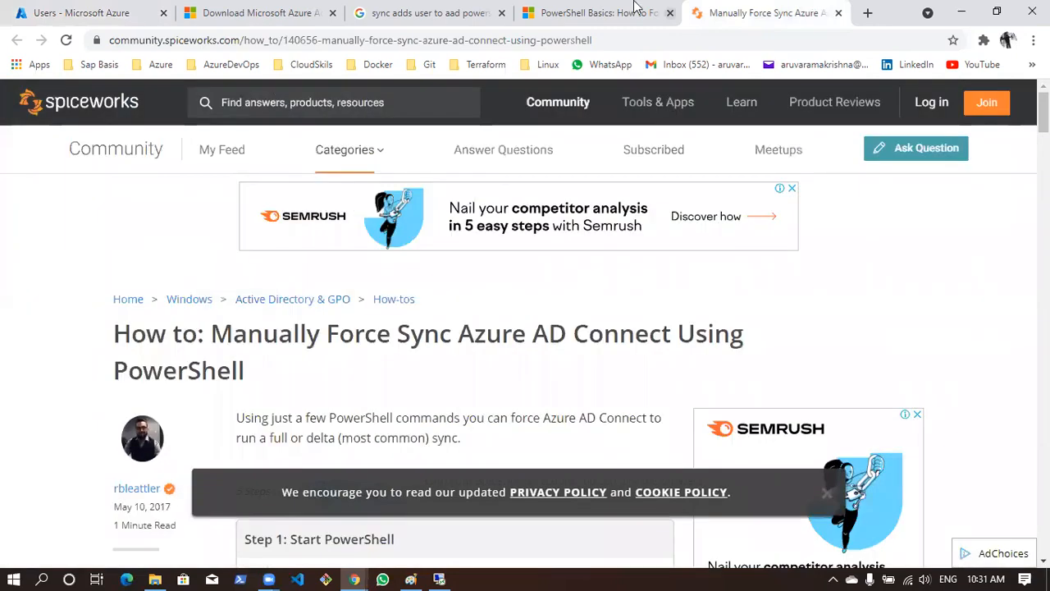
click(595, 13)
scroll(410, 345, down, 1)
drag(322, 425, 155, 416)
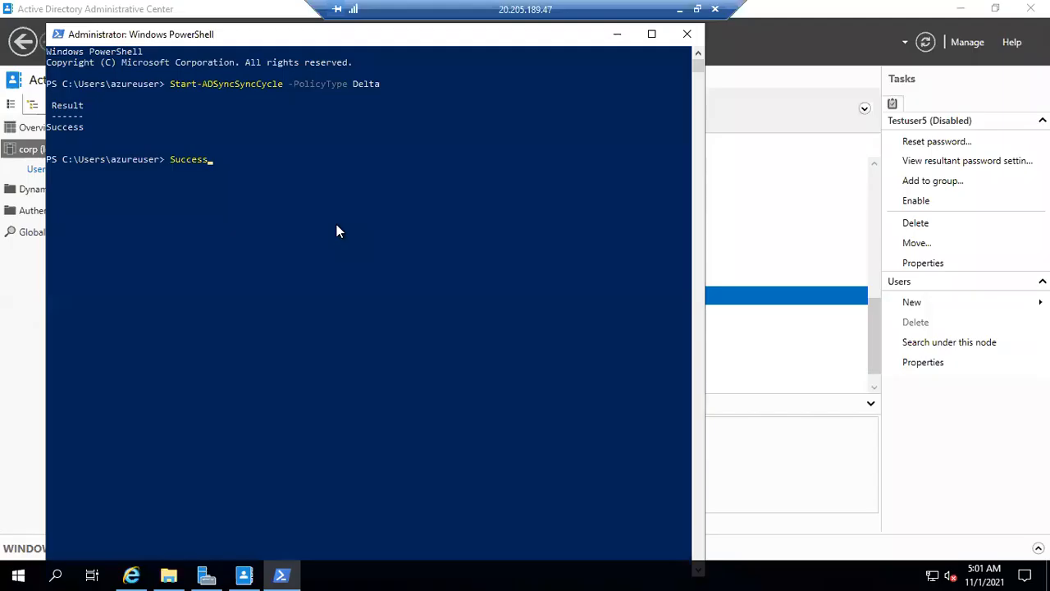
key(BackSpace)
key(BackSpace)
key(BackSpace)
key(BackSpace)
key(BackSpace)
key(BackSpace)
key(BackSpace)
click(679, 15)
right_click(269, 427)
click(297, 438)
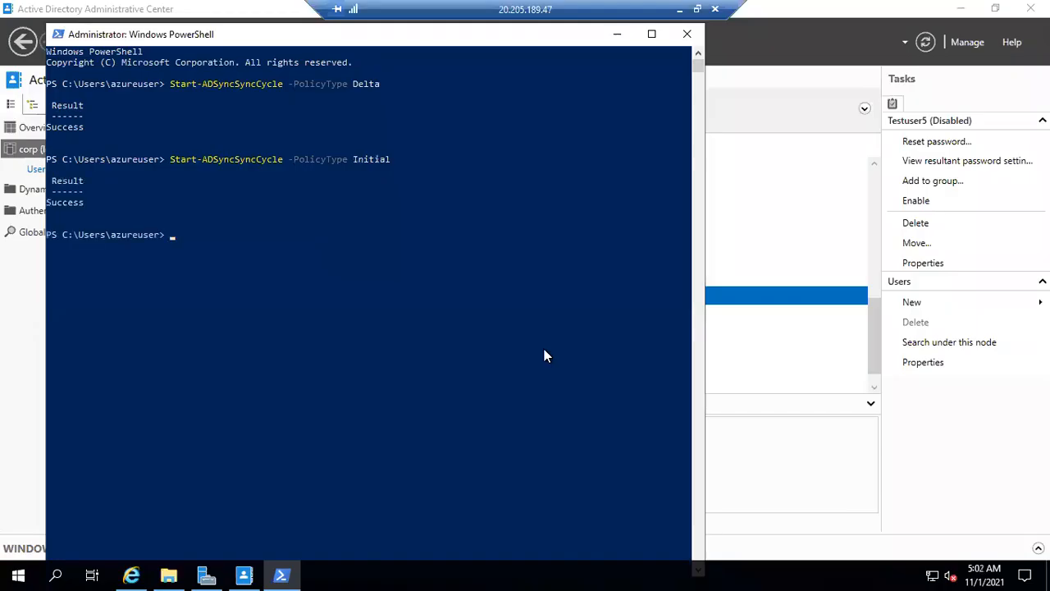
Refresh and reload the Azure All users list after the initial sync to check whether Testuser5 is listed
click(679, 15)
click(123, 12)
click(511, 202)
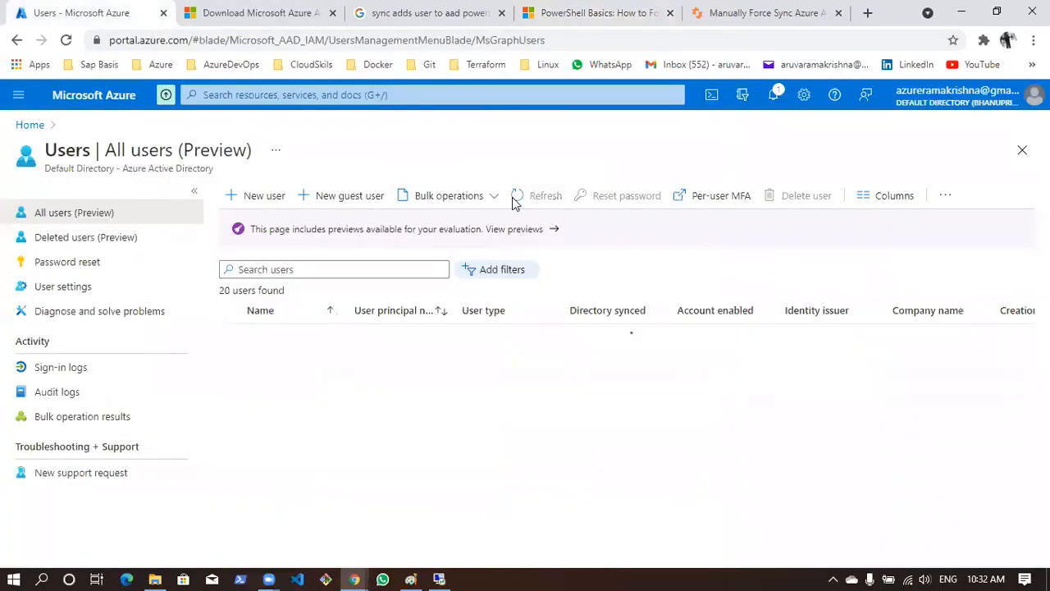
scroll(509, 451, down, 5)
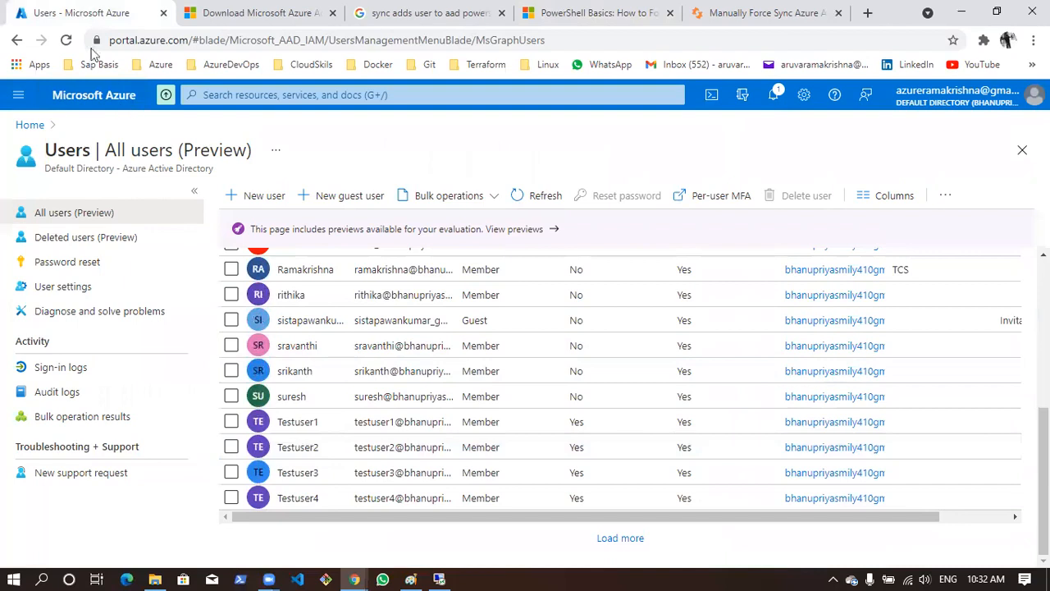
click(67, 40)
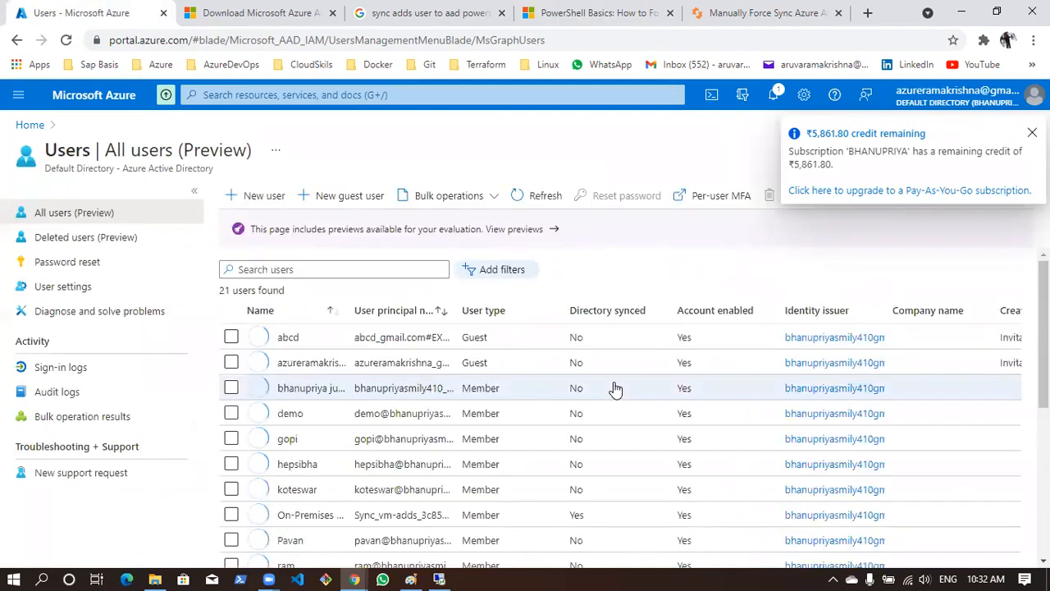
scroll(615, 389, down, 4)
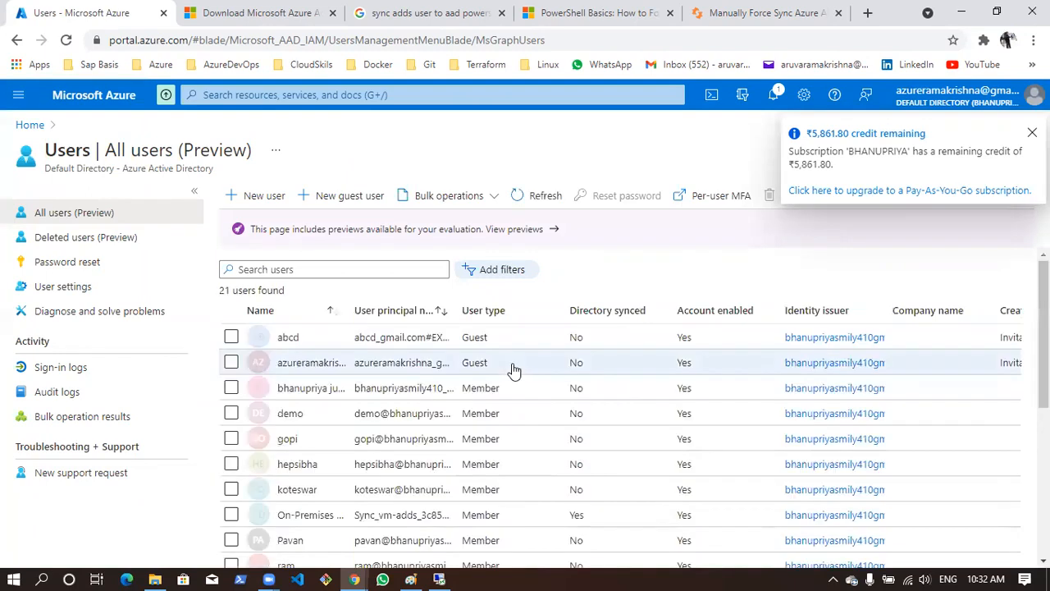
scroll(512, 371, down, 5)
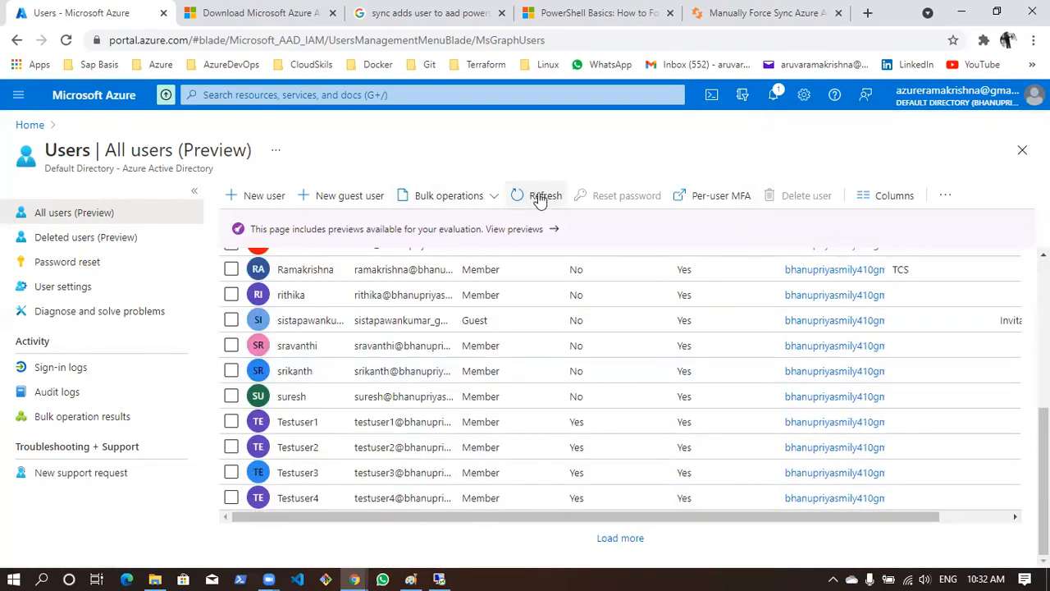
click(538, 199)
scroll(457, 410, down, 5)
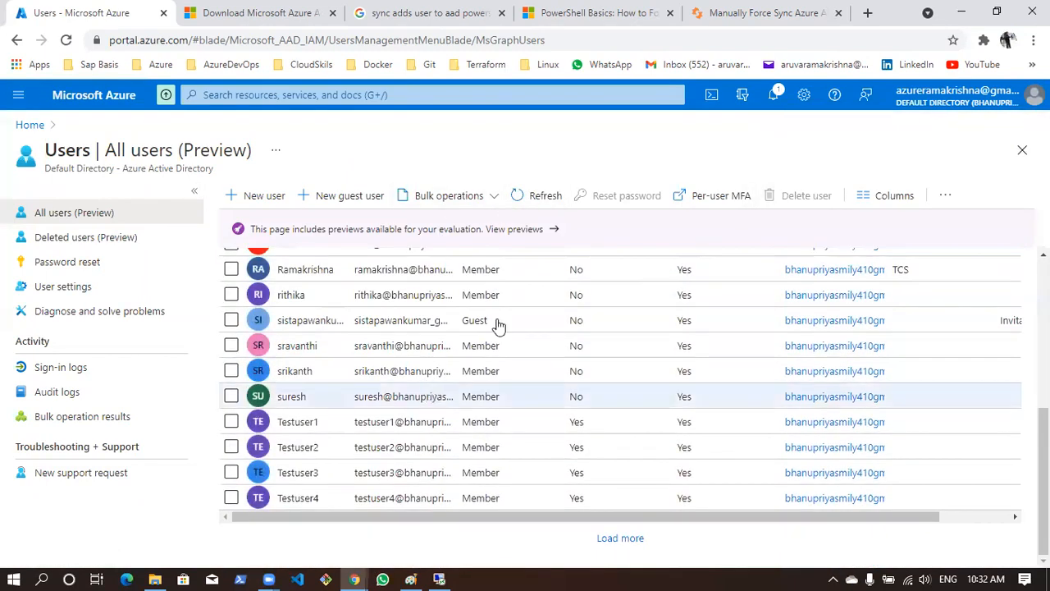
click(544, 203)
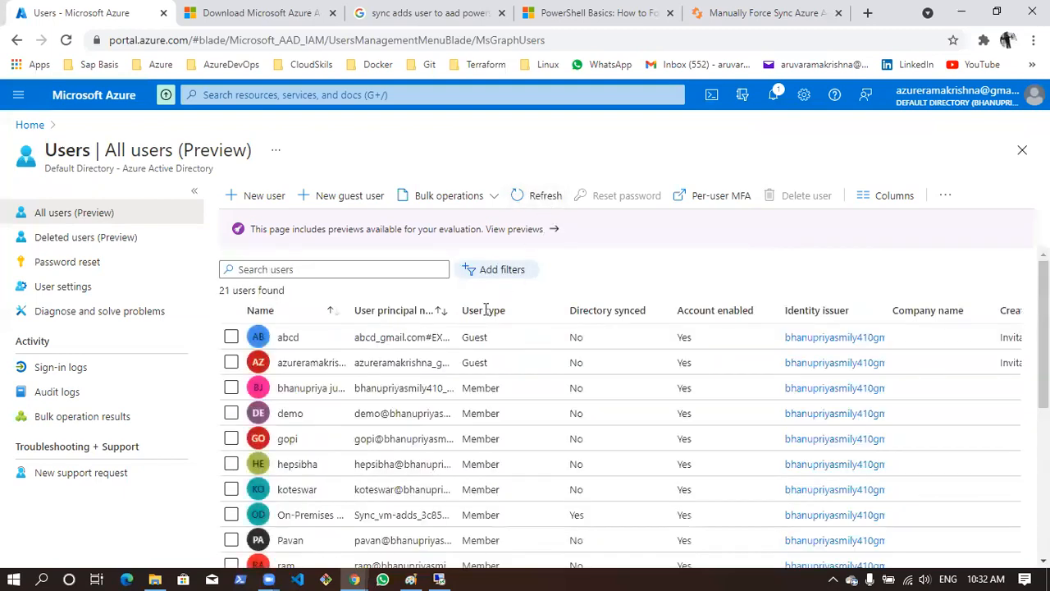
scroll(492, 328, down, 5)
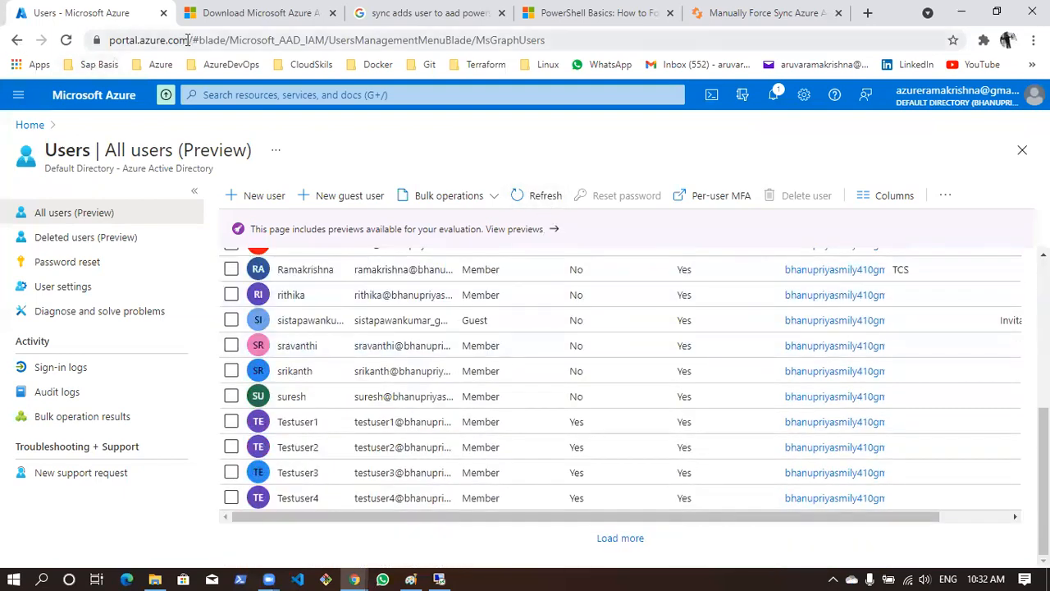
Reload the Azure portal from its base address portal.azure.com and open Azure Active Directory
drag(189, 39, 793, 115)
key(BackSpace)
key(Return)
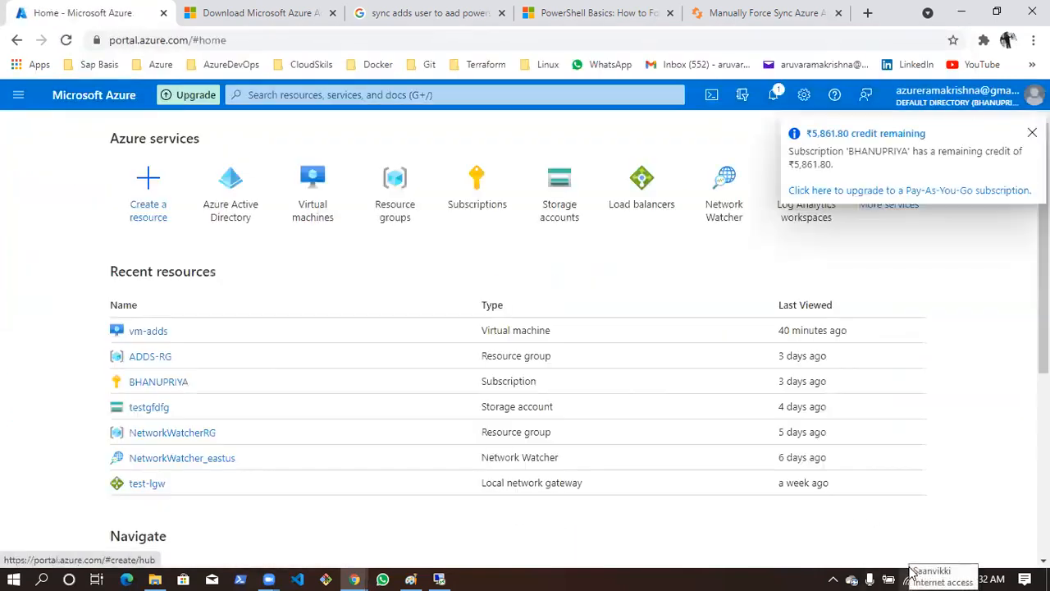
click(228, 211)
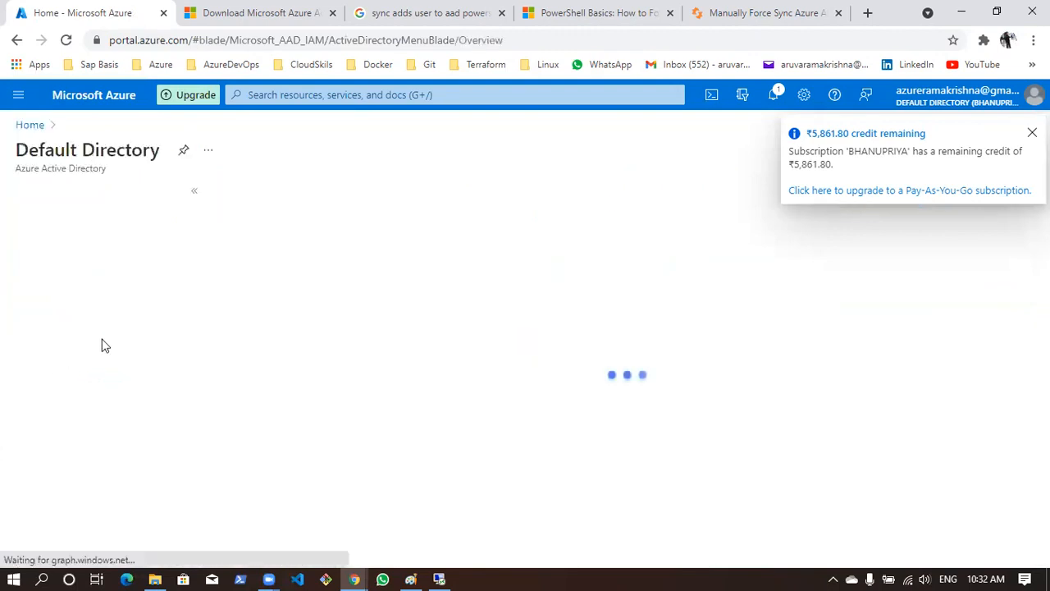
Open the directory's All users list and refresh it repeatedly to look for Testuser5
click(75, 320)
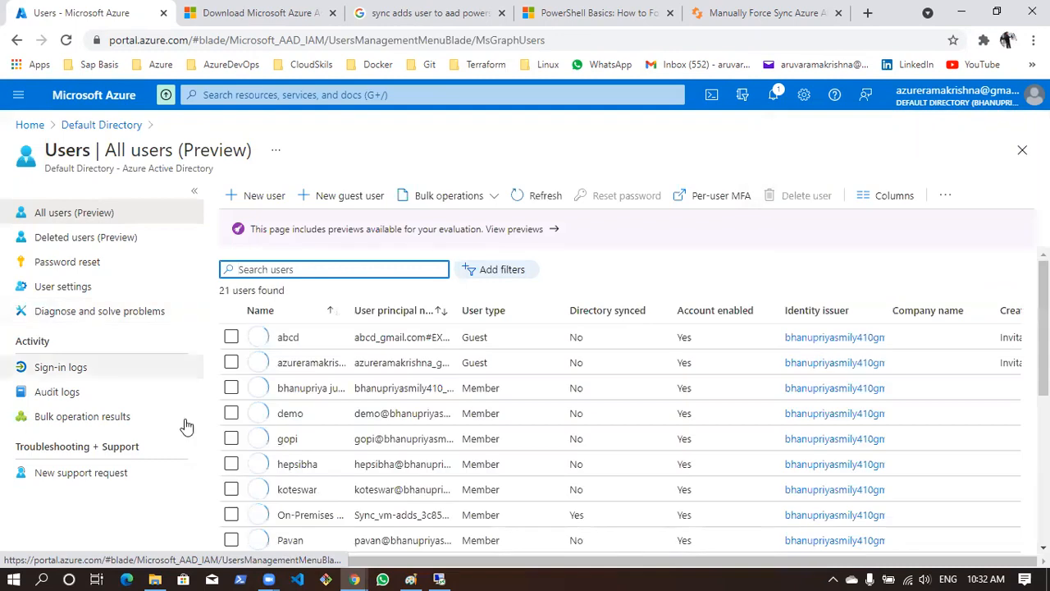
scroll(545, 383, down, 2)
scroll(545, 383, down, 3)
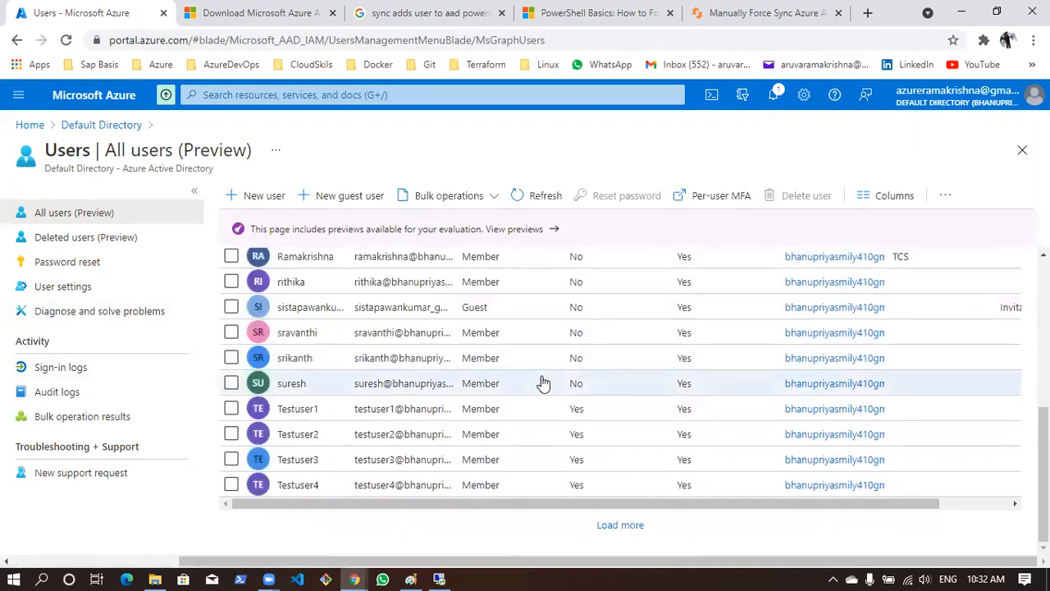
click(533, 206)
scroll(501, 368, down, 5)
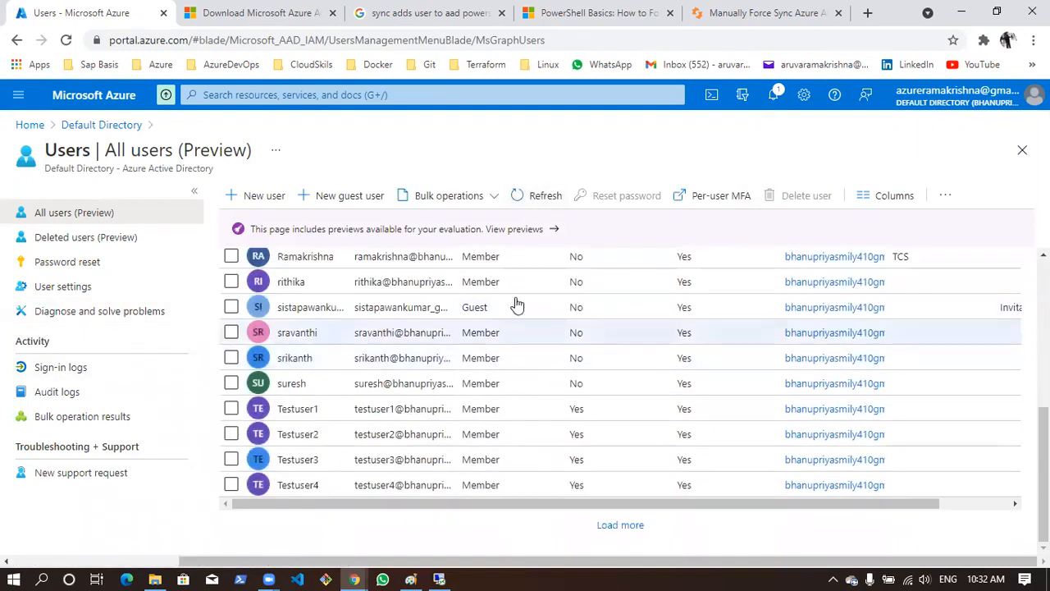
click(554, 201)
scroll(452, 427, down, 5)
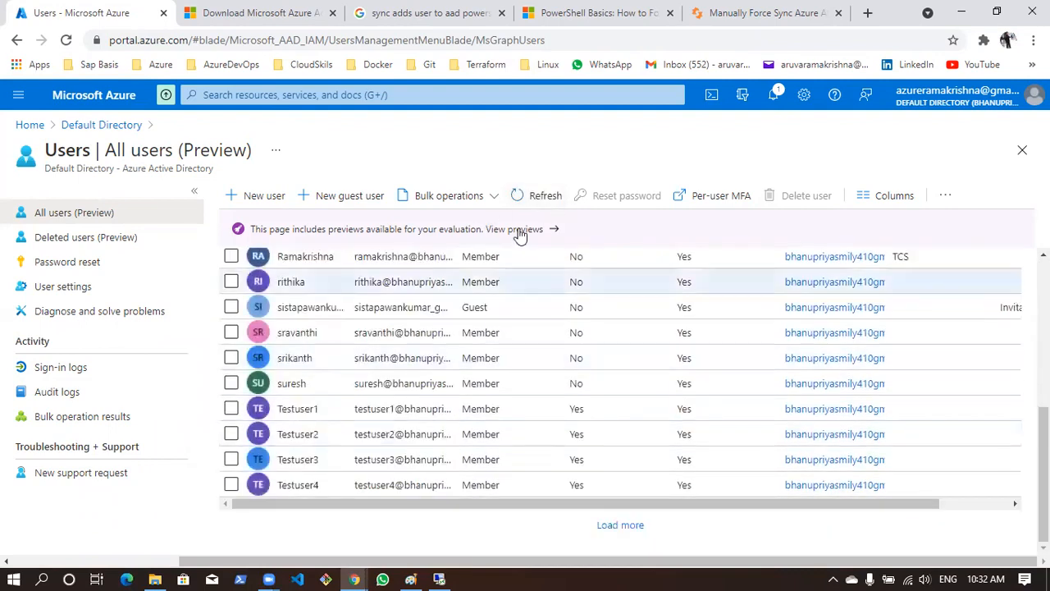
click(533, 198)
scroll(481, 452, down, 5)
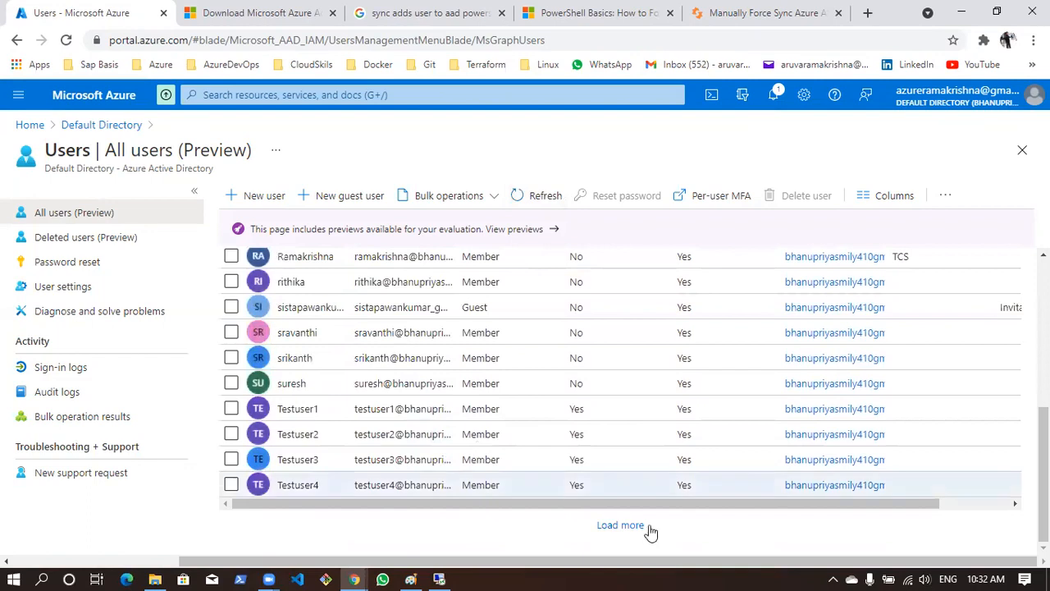
Load the remaining entries of the users list and select Testuser5
click(620, 525)
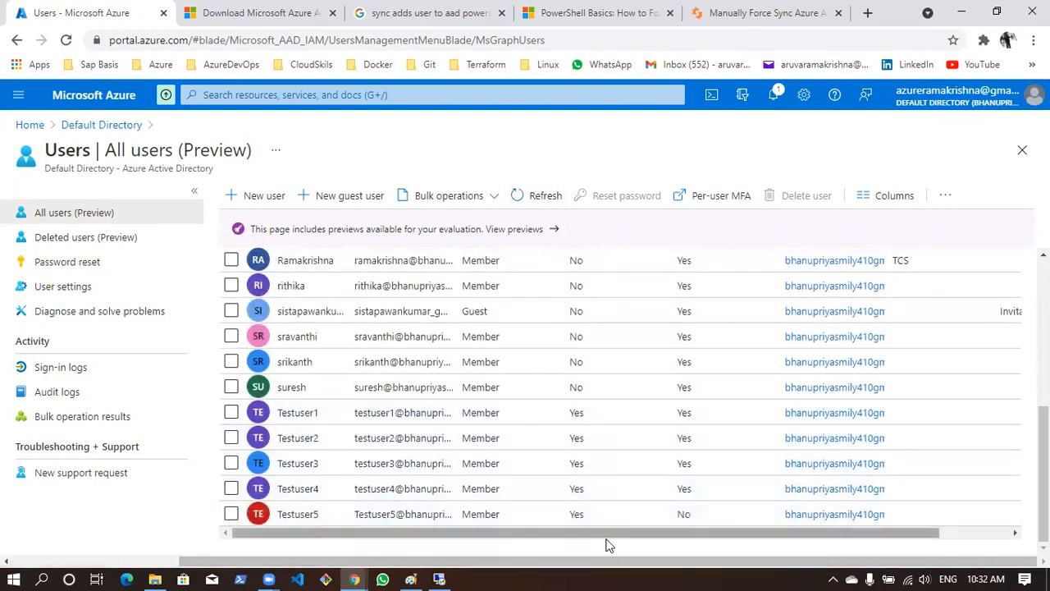
scroll(565, 397, up, 5)
scroll(564, 397, down, 5)
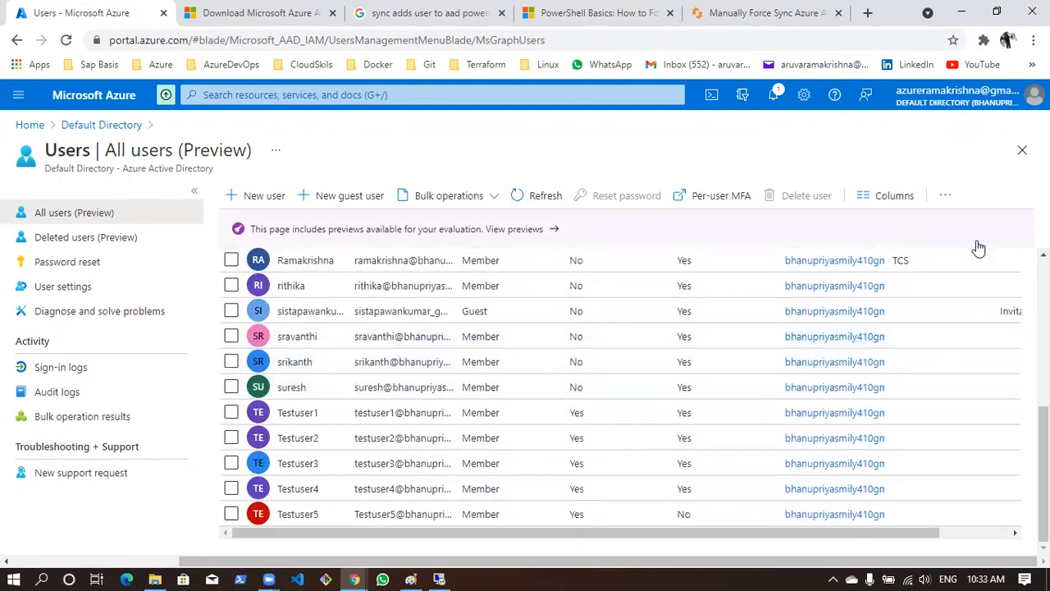
click(231, 515)
click(231, 515)
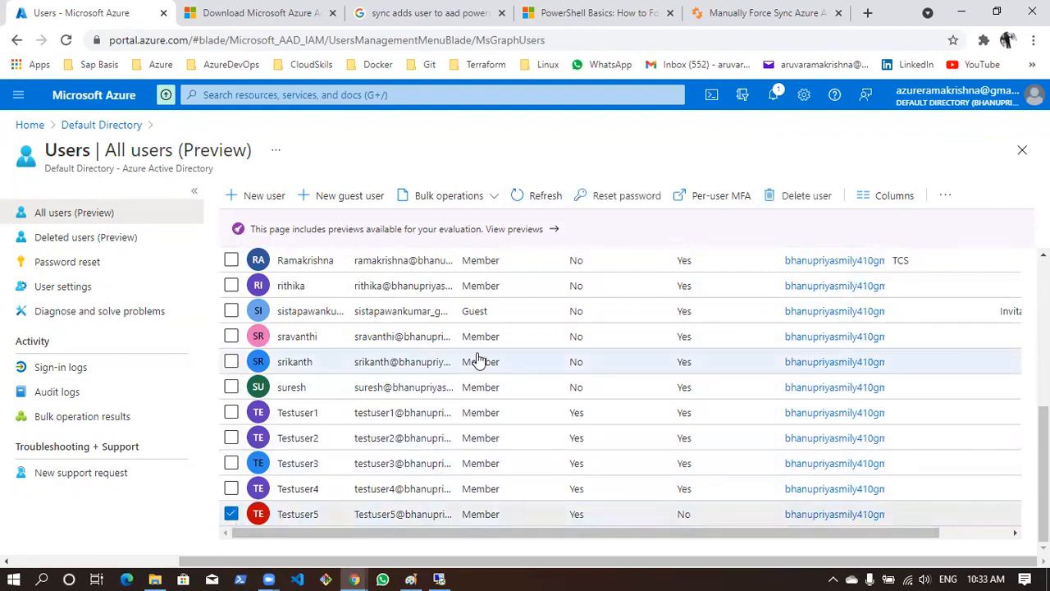
Switch to the remote server, review the Delta and Initial Start-ADSyncSyncCycle commands in PowerShell, and minimize its window
click(436, 578)
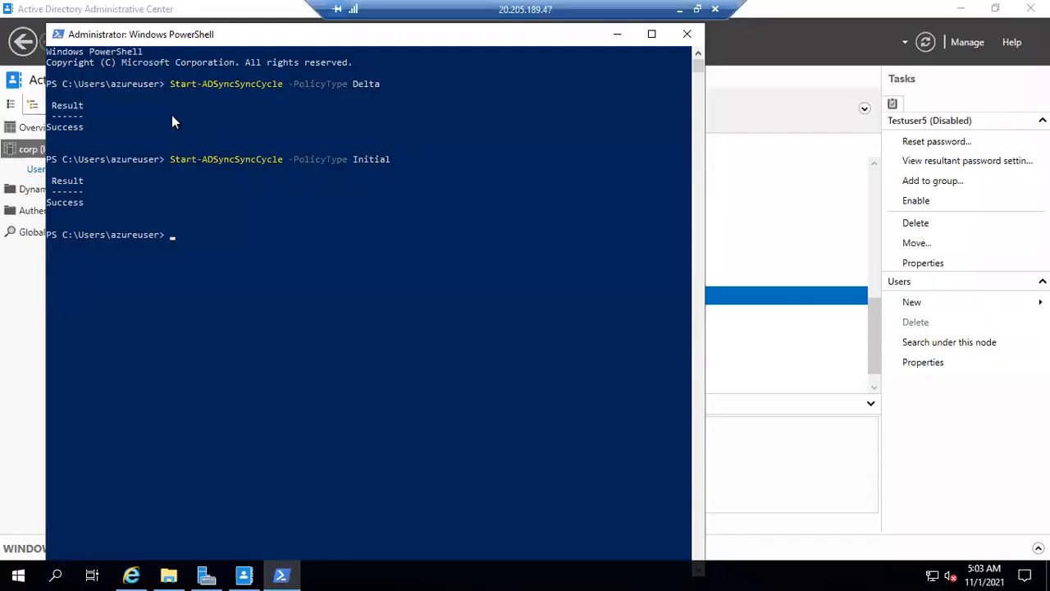
drag(173, 82, 323, 126)
click(322, 137)
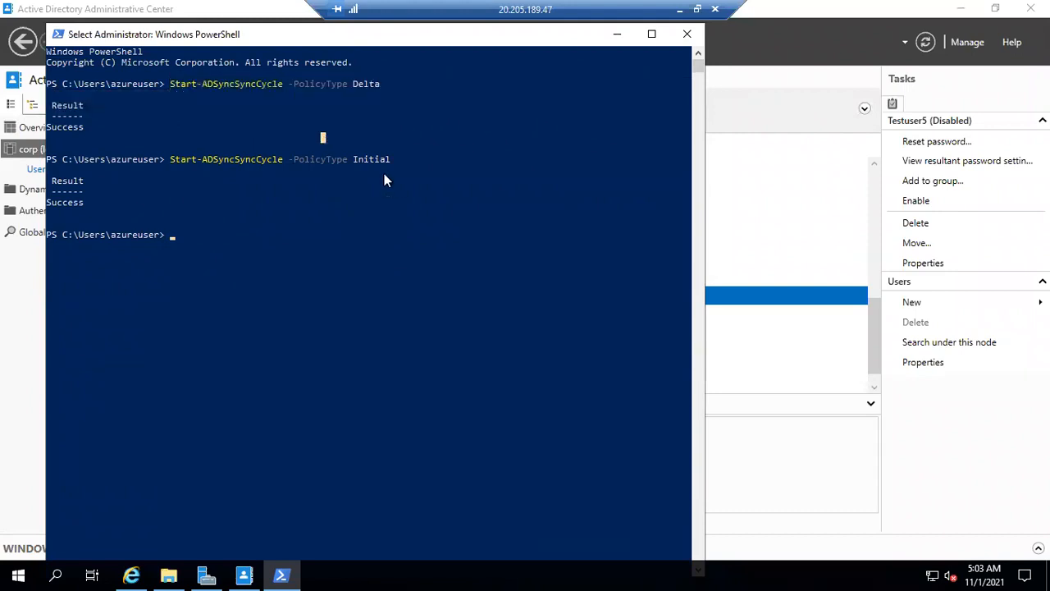
drag(397, 176, 47, 66)
click(301, 182)
click(618, 39)
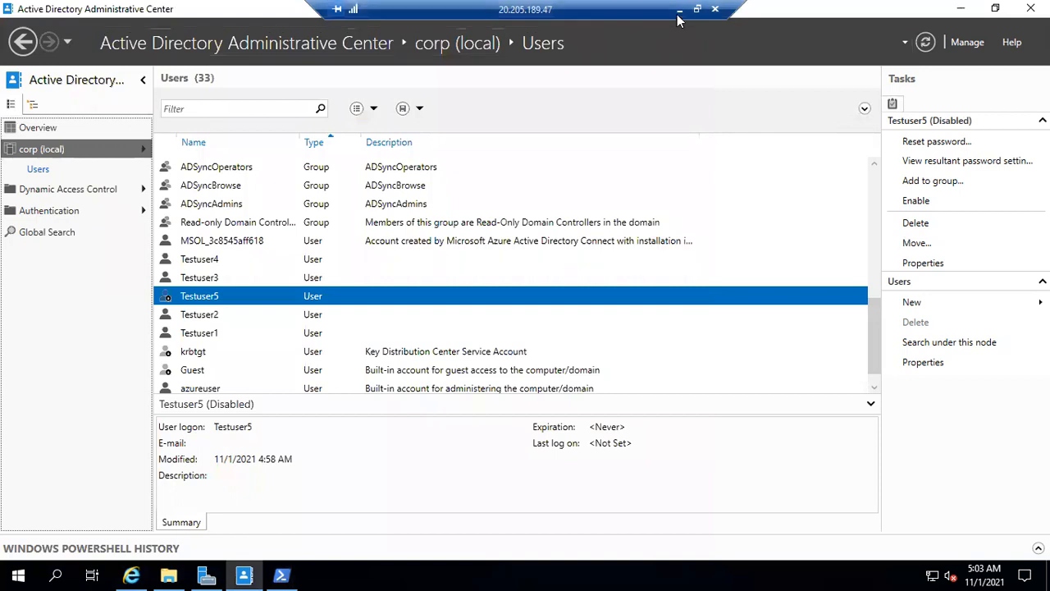
Look through the Testuser accounts in Active Directory Administrative Center and minimize the remote session
click(352, 261)
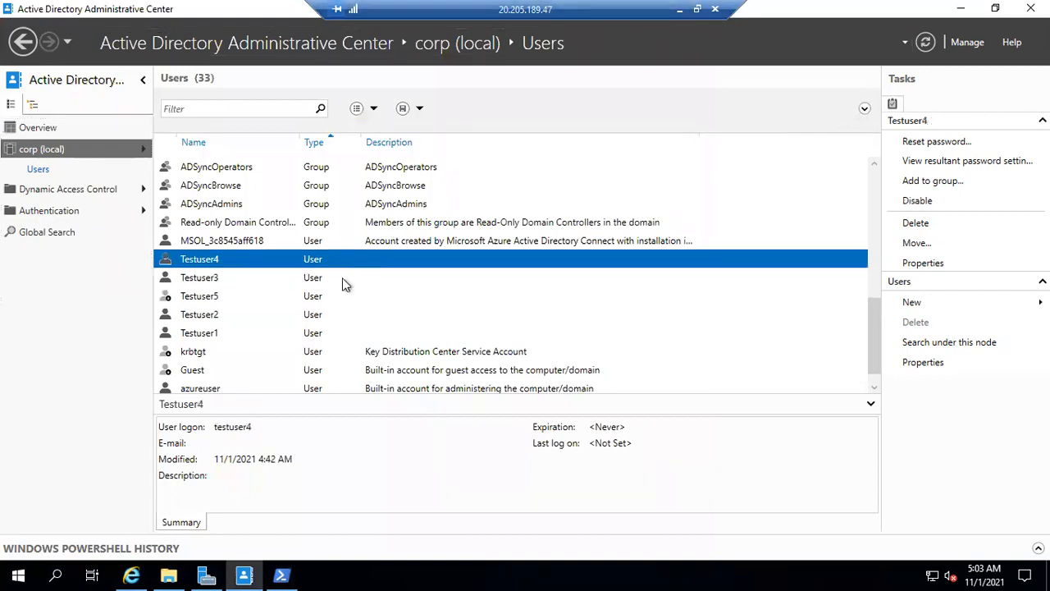
click(342, 277)
click(373, 316)
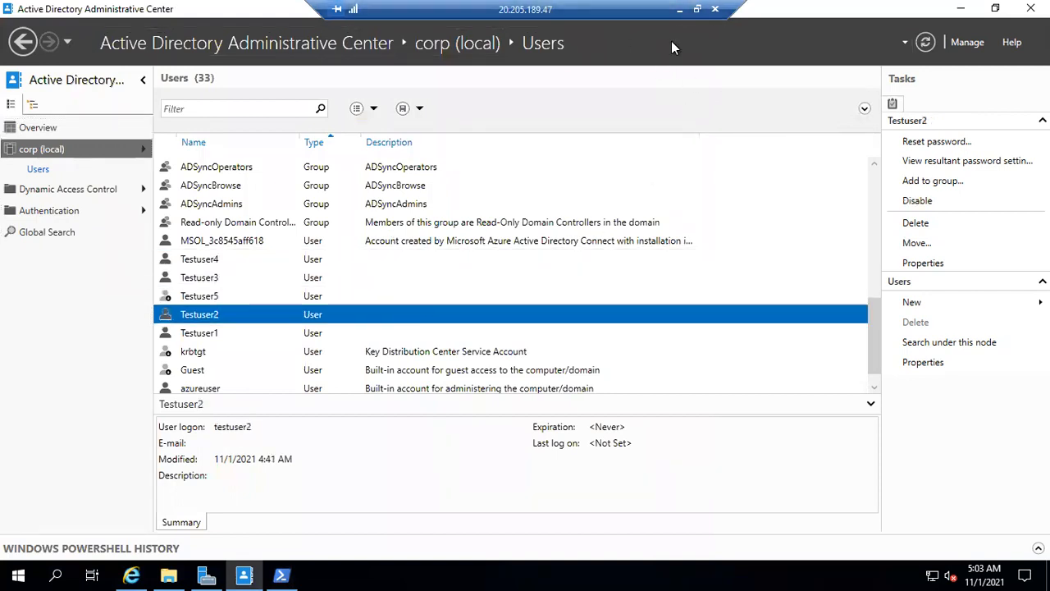
click(680, 9)
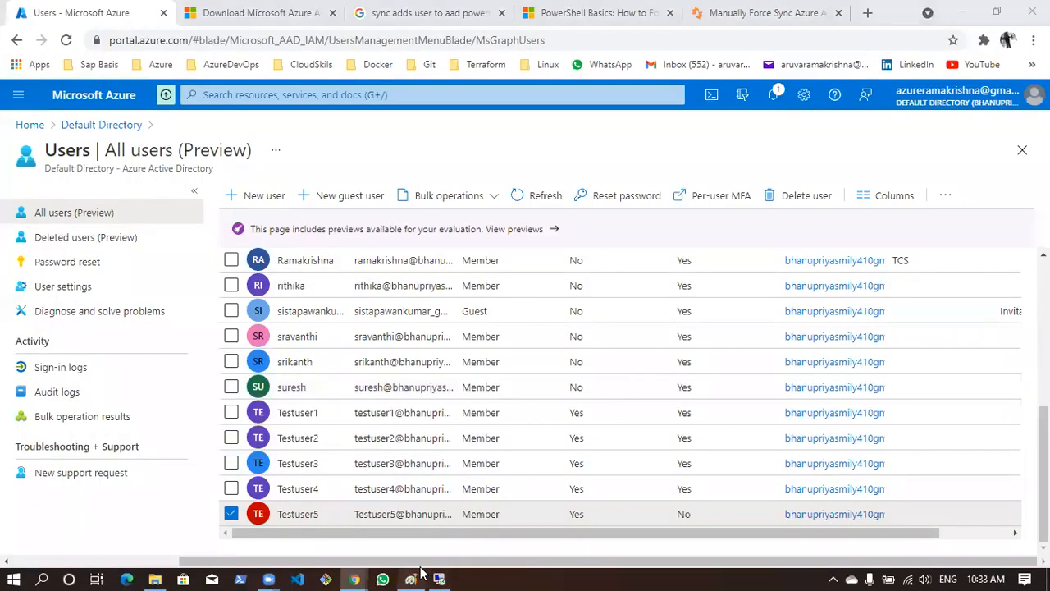
View the ADConnect diagram in Paint and return to the Azure portal's home page in Chrome
click(412, 579)
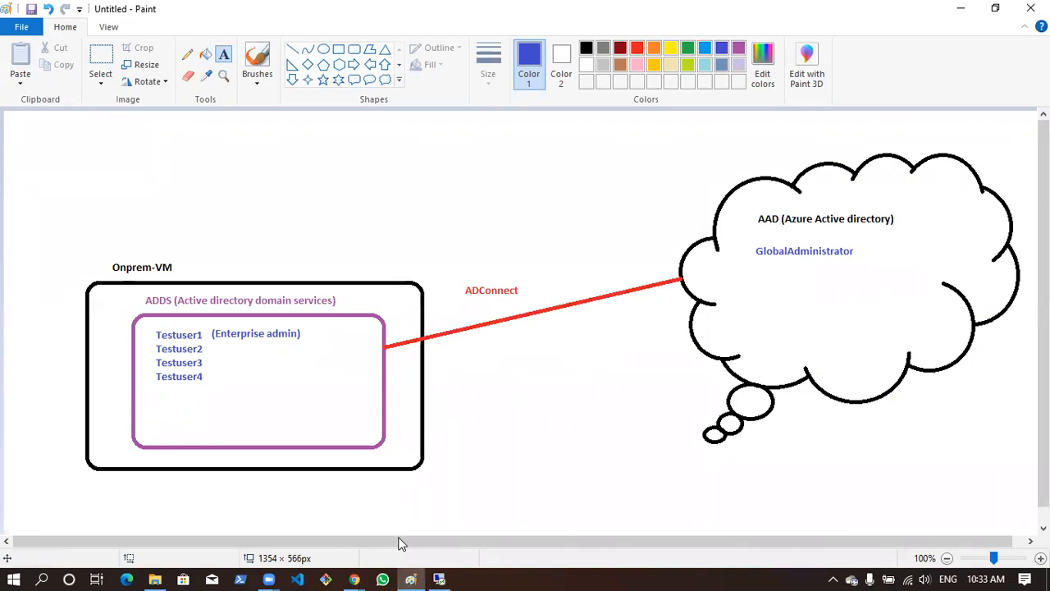
click(354, 577)
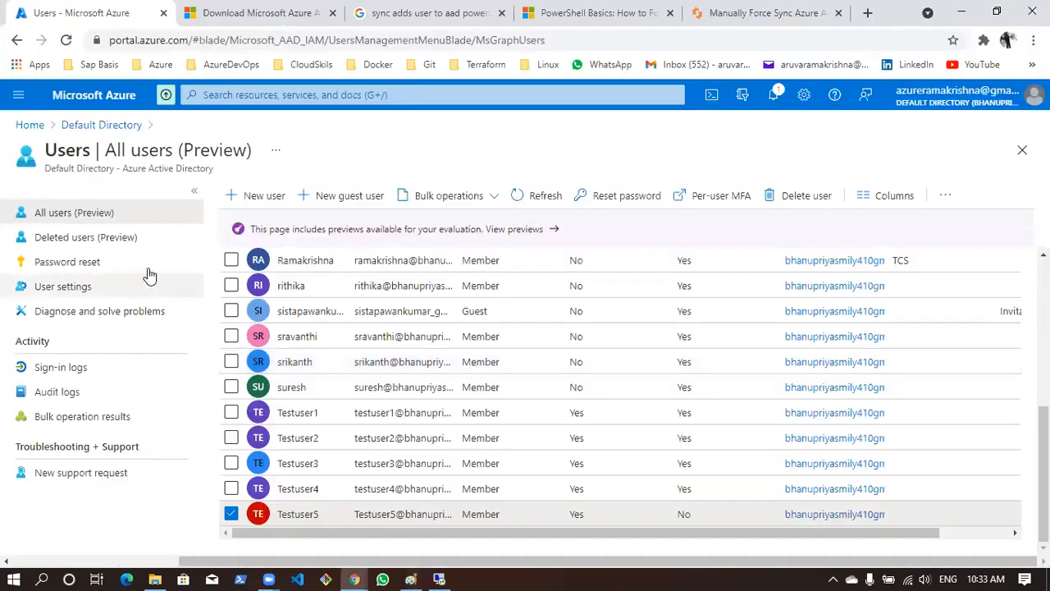
click(70, 124)
click(29, 125)
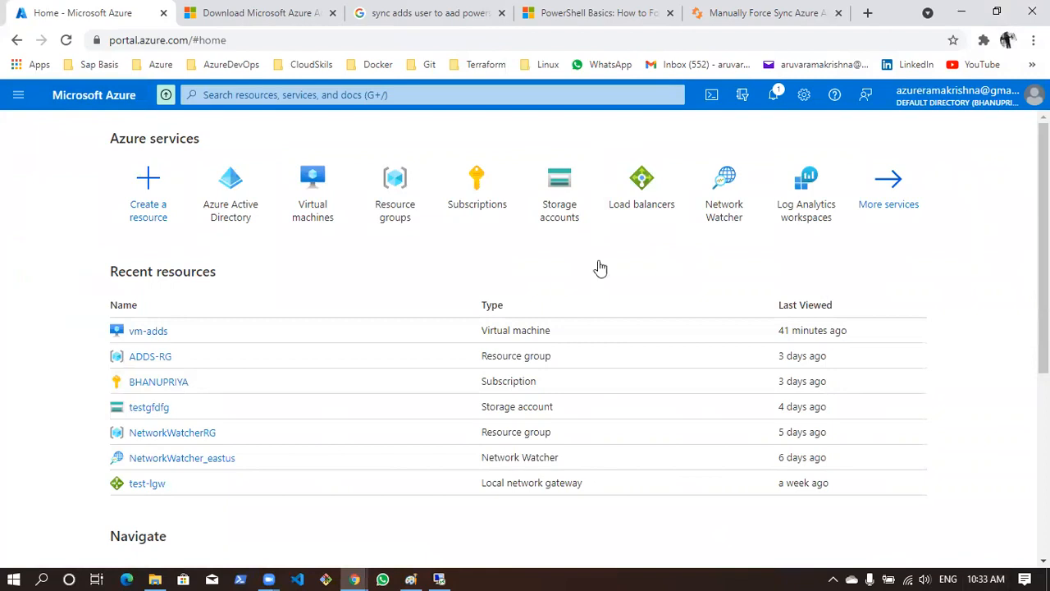
Open Notepad, maximize its window, and write the heading "Azure Keyvault"
click(45, 575)
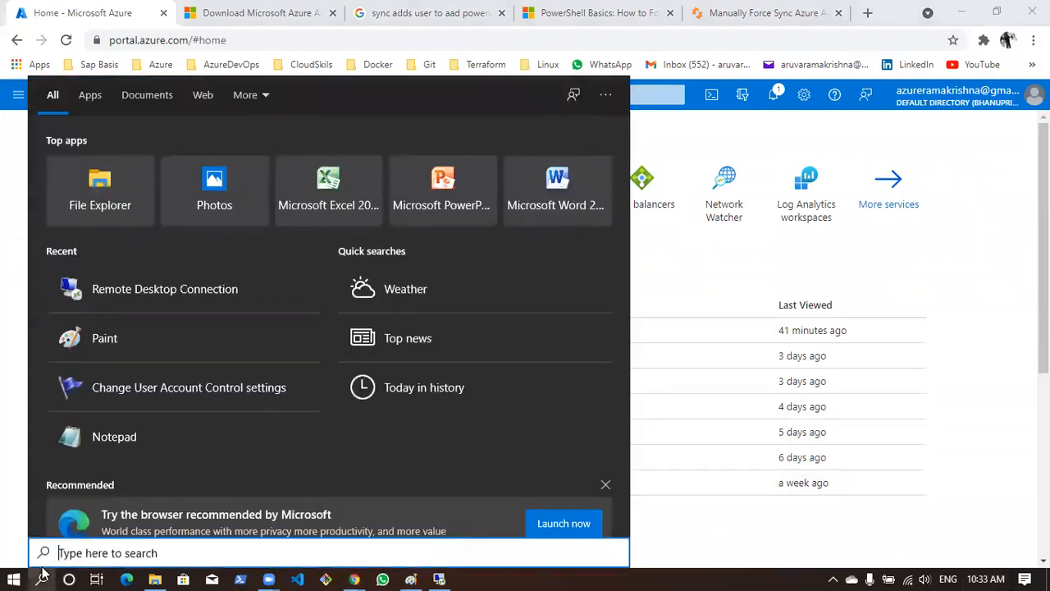
text(a)
key(BackSpace)
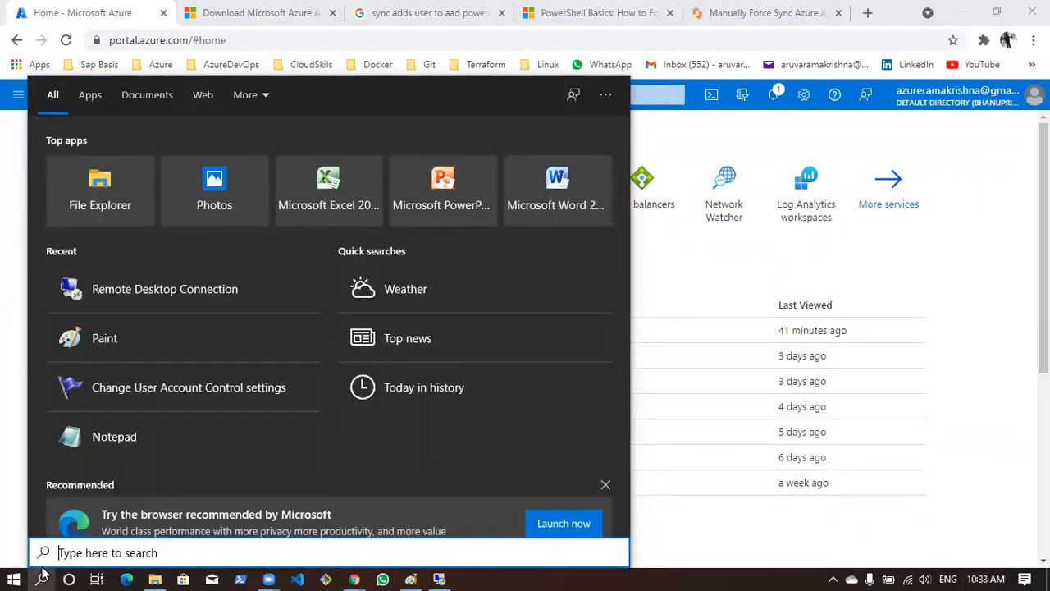
text(note)
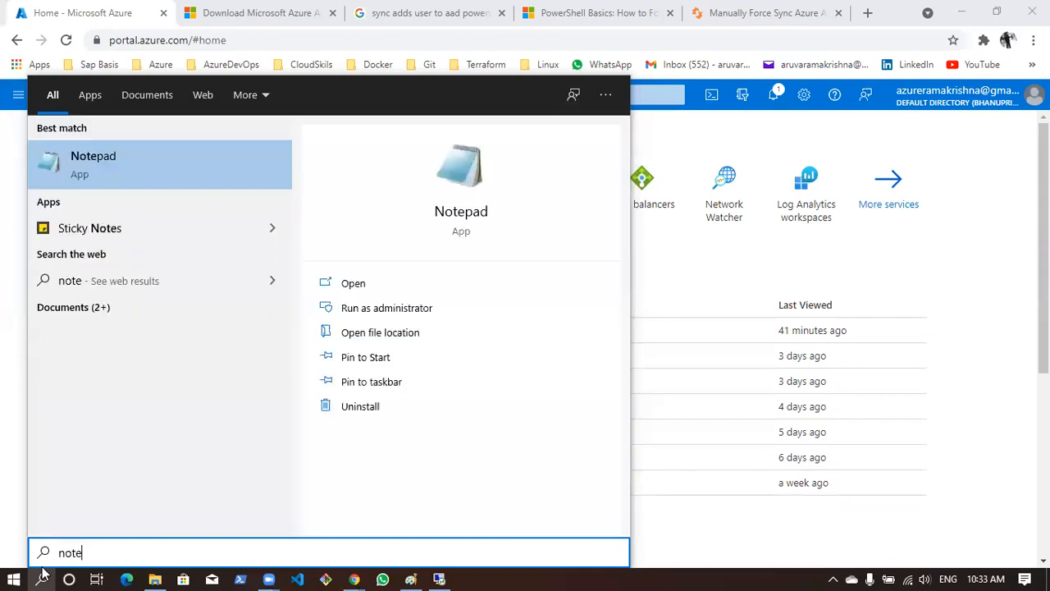
key(Return)
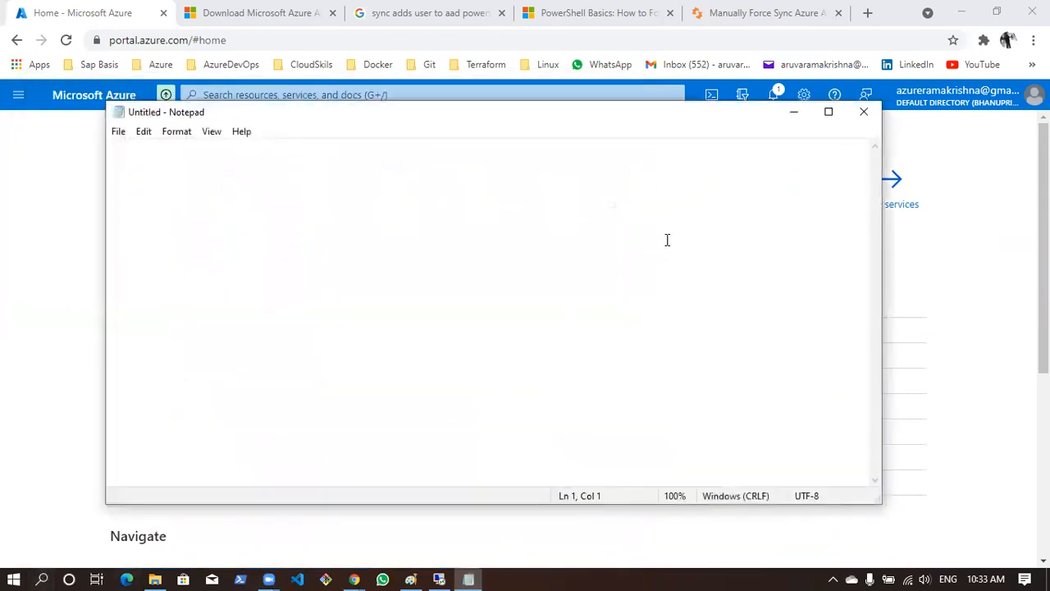
click(828, 113)
text(A)
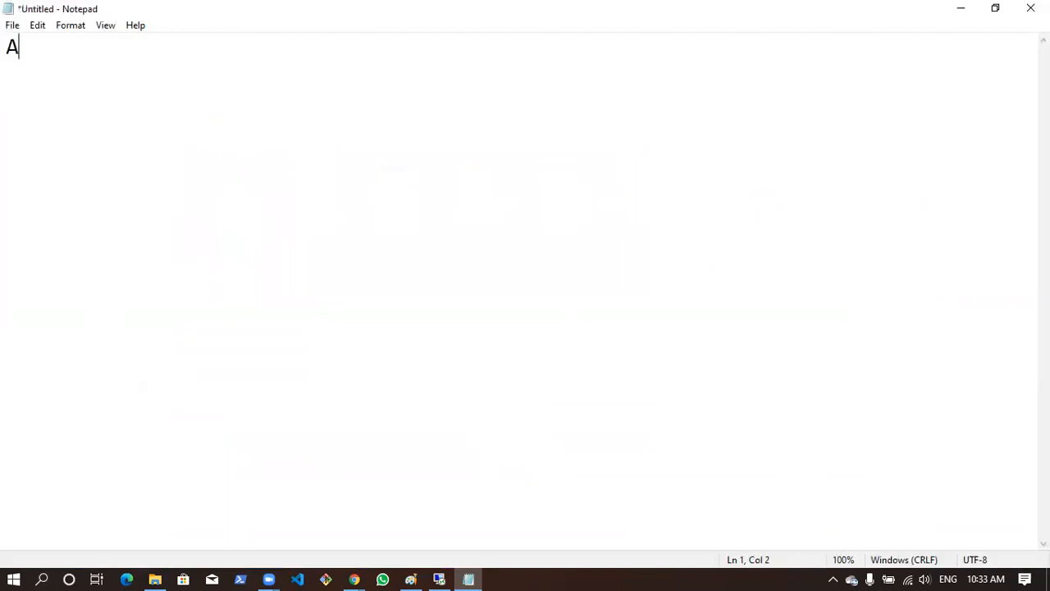
text(zure Keyvault)
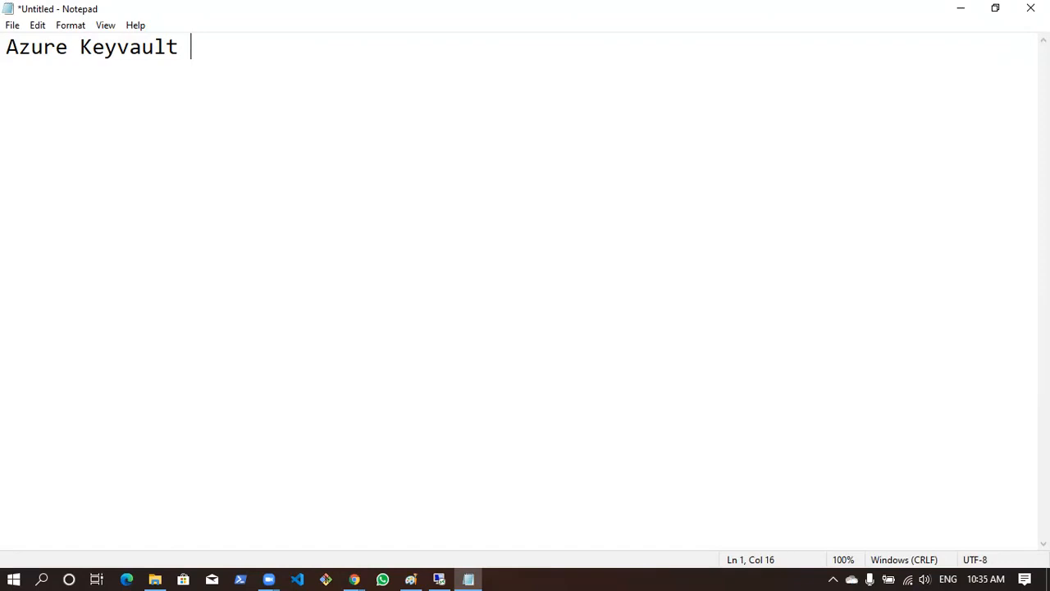
Switch to Chrome and search Google for "azure keyvault docs" in a new tab
click(350, 578)
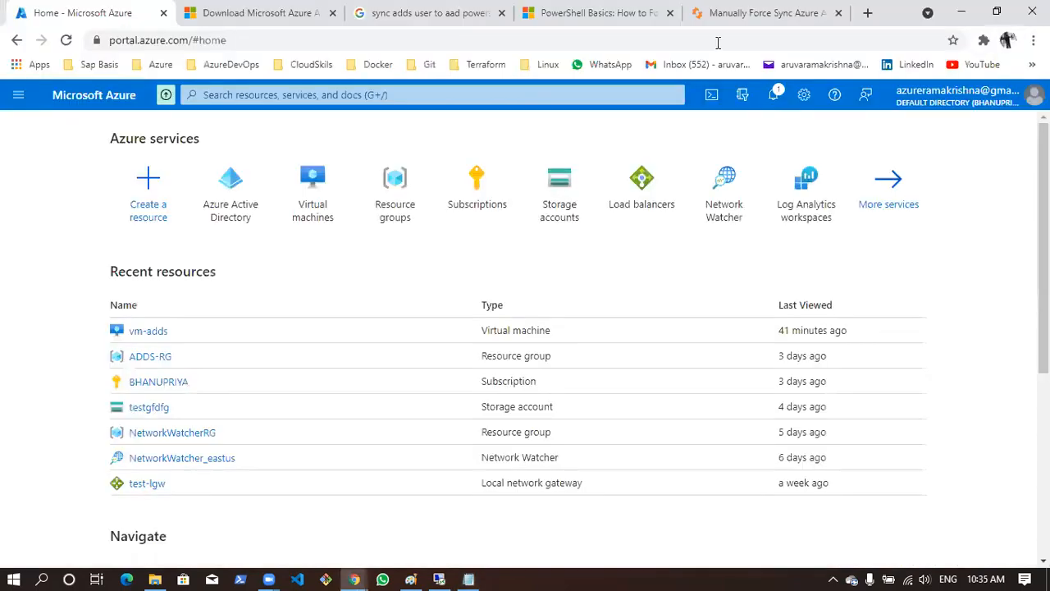
click(868, 12)
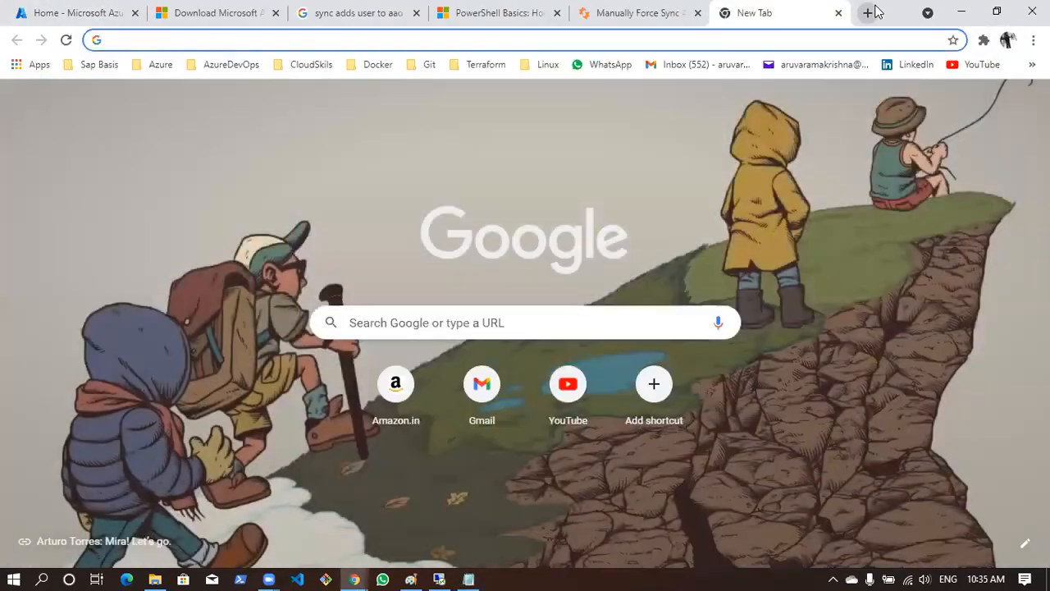
text(azure keyvu)
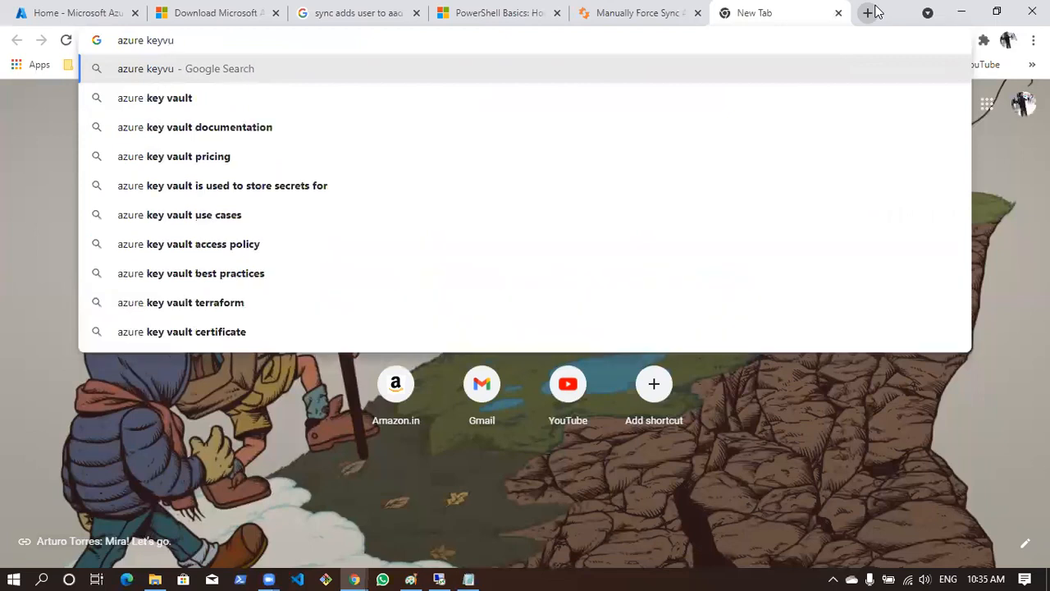
key(BackSpace)
text(a)
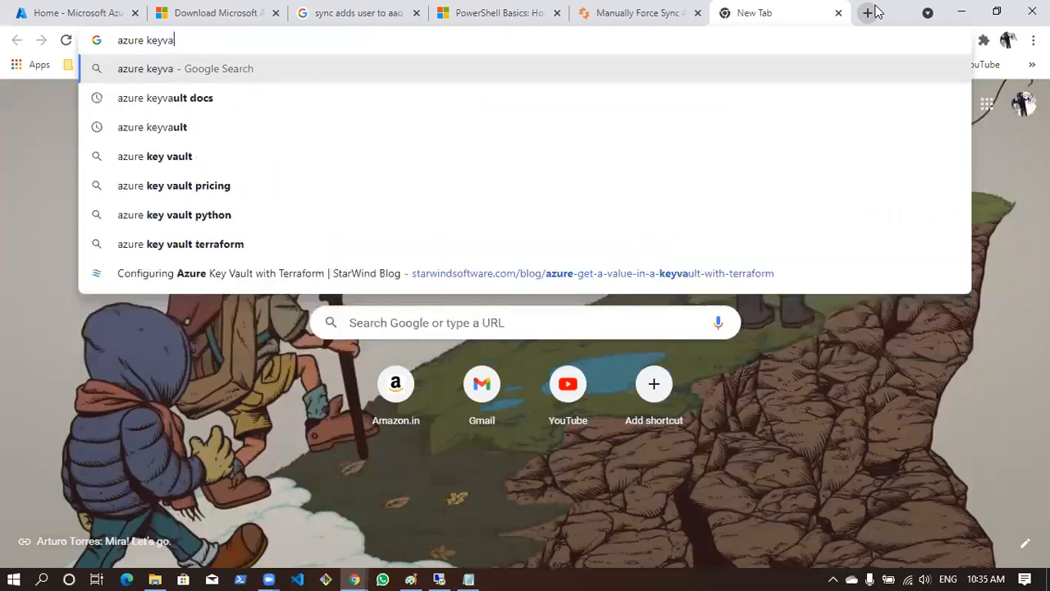
key(Down)
key(Return)
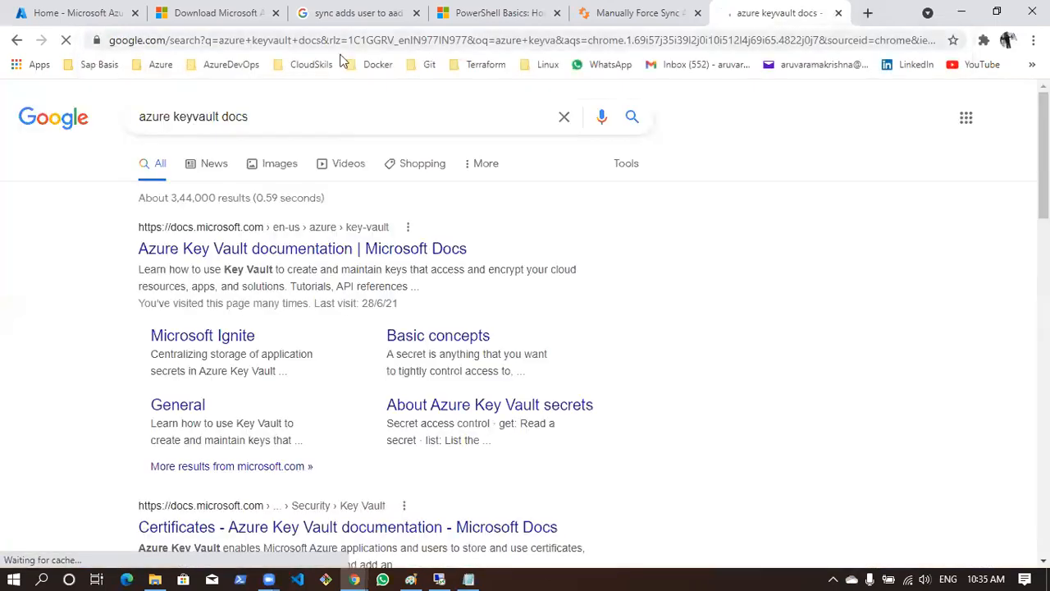
drag(263, 109, 110, 125)
click(744, 138)
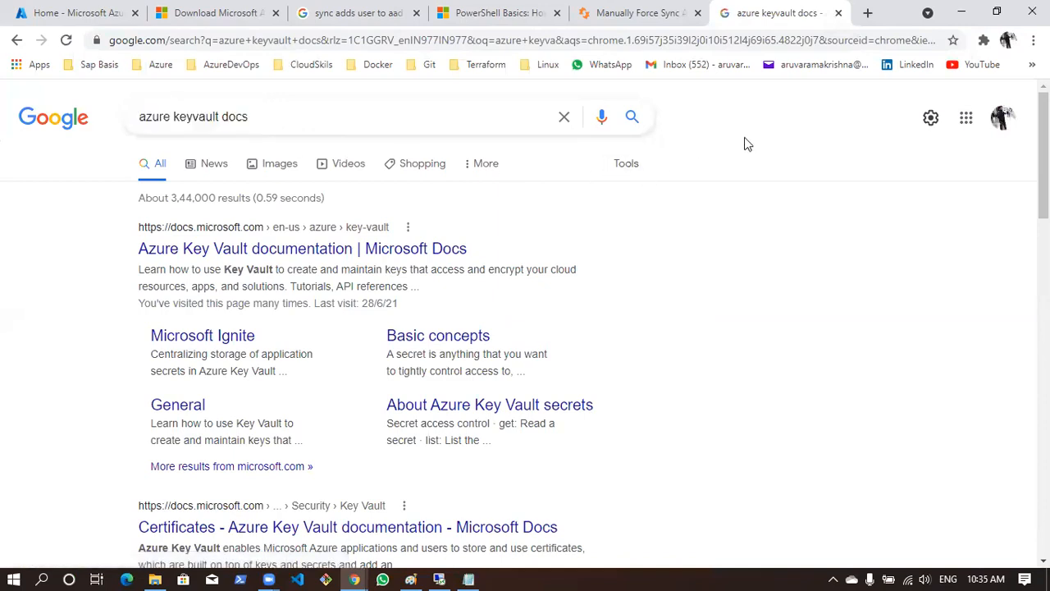
double_click(149, 116)
double_click(187, 117)
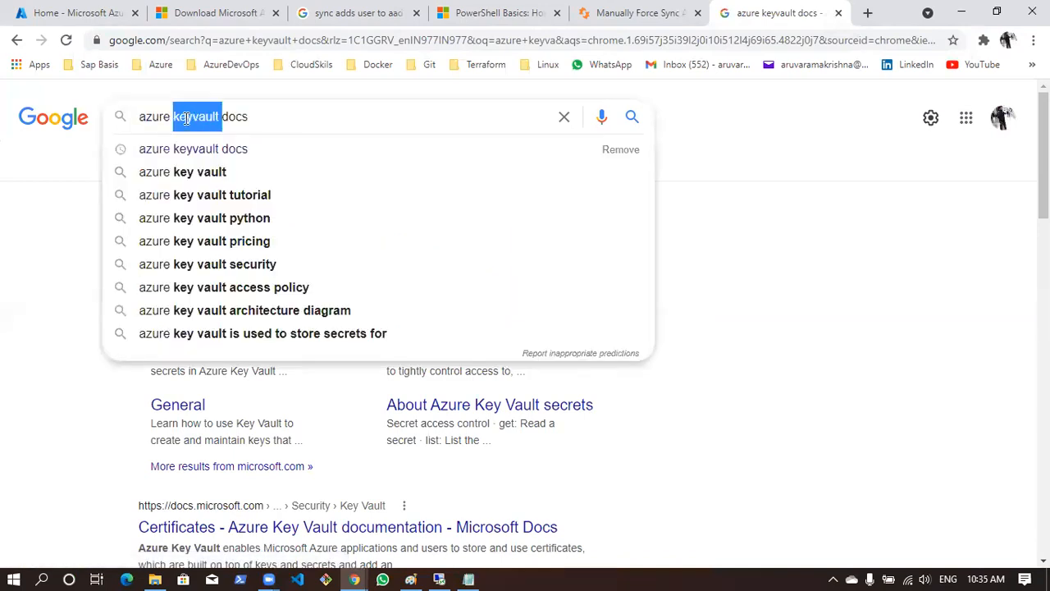
double_click(252, 117)
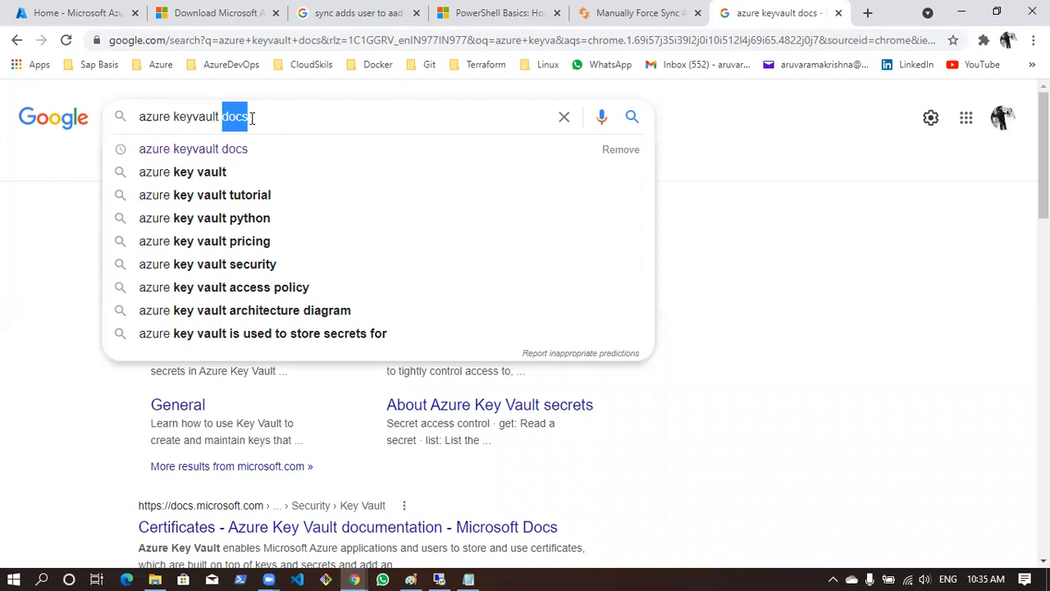
click(802, 134)
Open the Azure Key Vault documentation on Microsoft Docs and read its Introduction to Azure Key Vault article
click(186, 254)
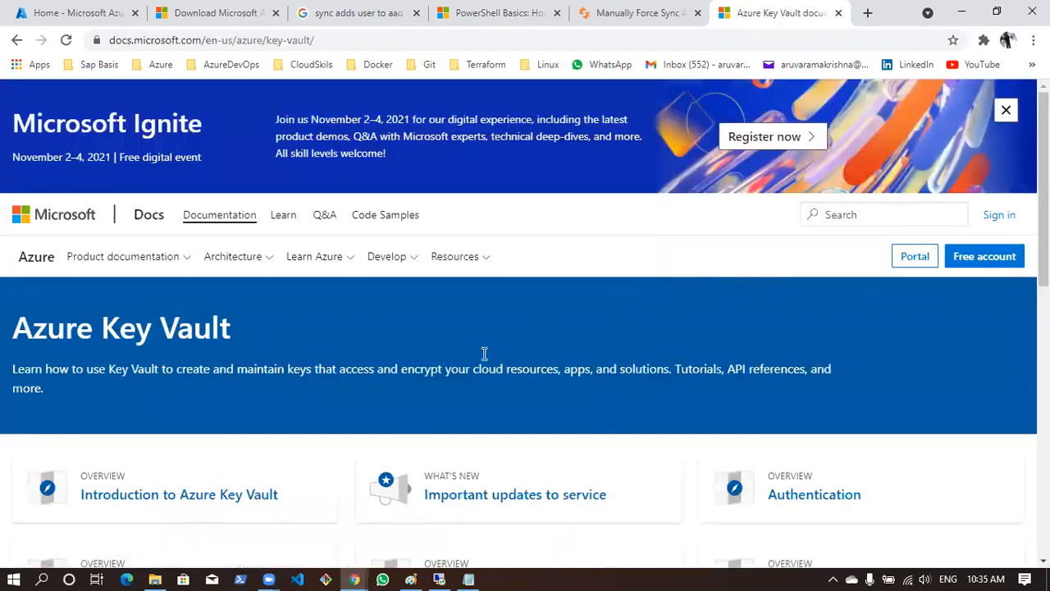
scroll(483, 353, down, 2)
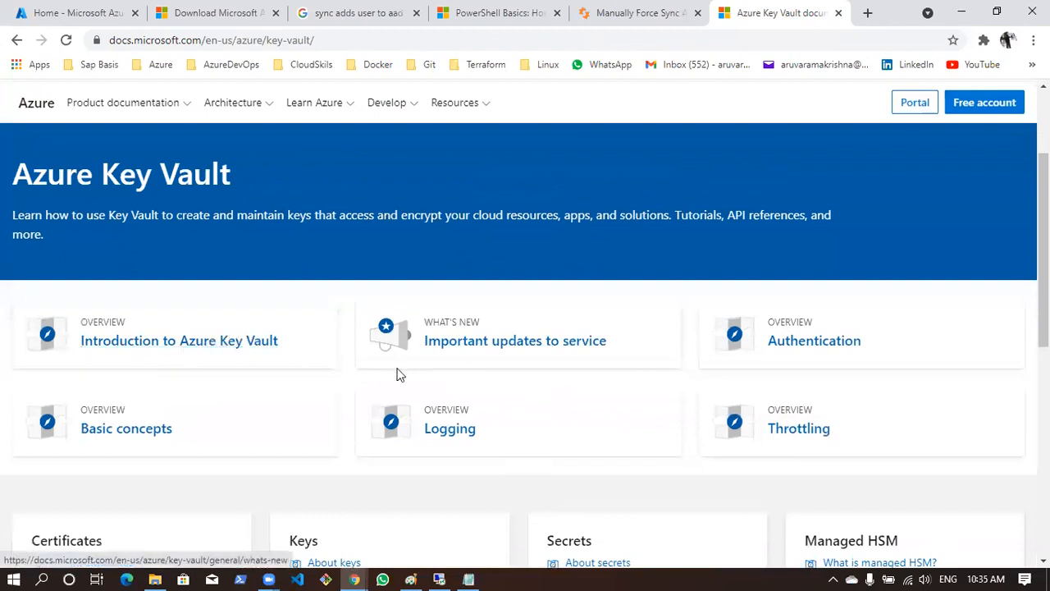
click(218, 339)
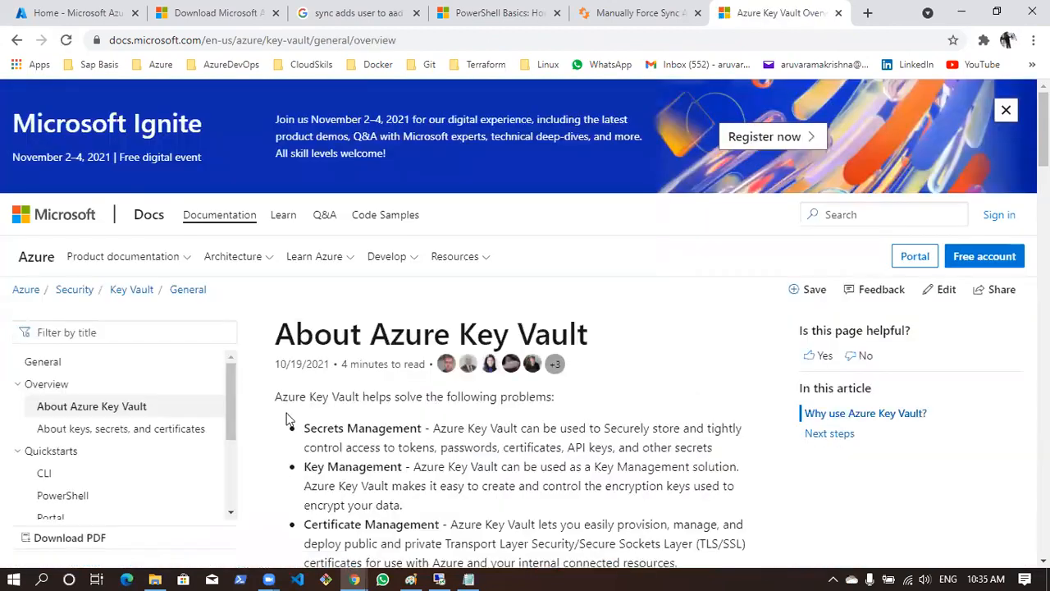
scroll(381, 420, down, 4)
scroll(379, 414, up, 2)
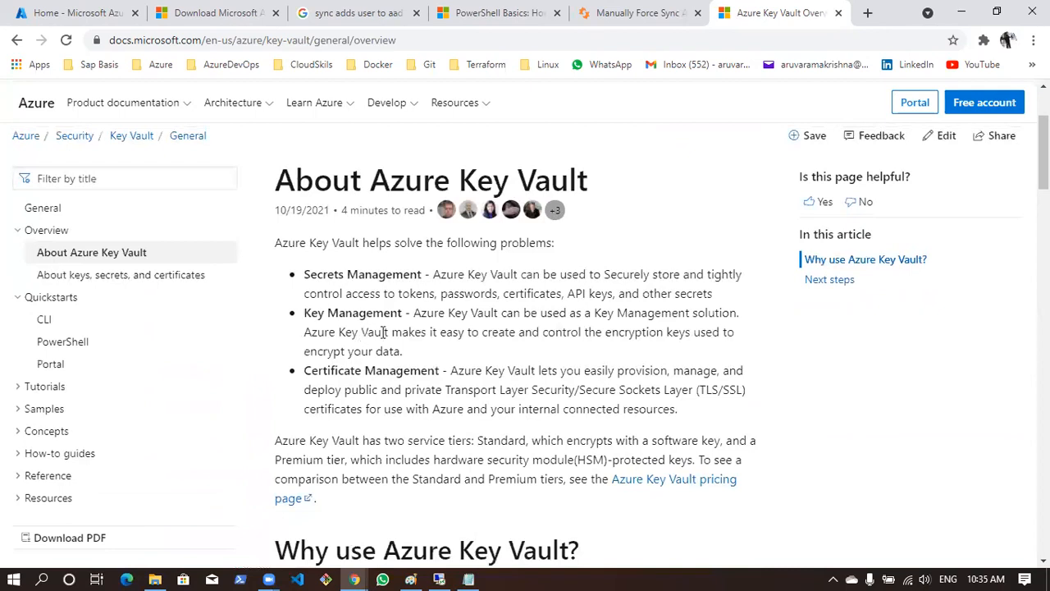
Highlight the problems Azure Key Vault solves in the About Azure Key Vault article: Secrets, Key and Certificate Management, including the Secrets Management description
drag(277, 242, 575, 248)
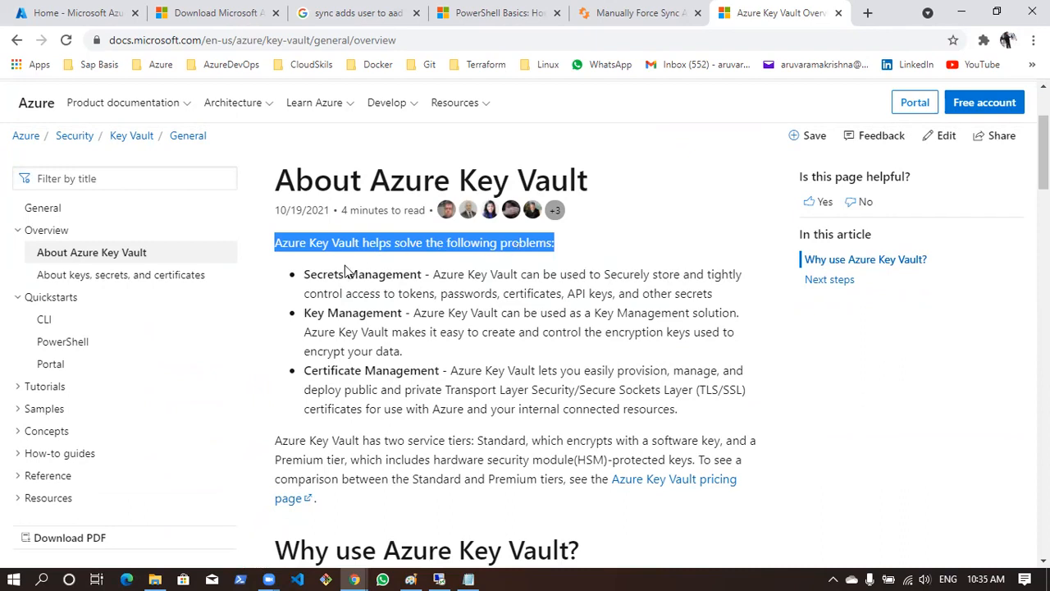
drag(310, 274, 417, 287)
drag(304, 312, 444, 313)
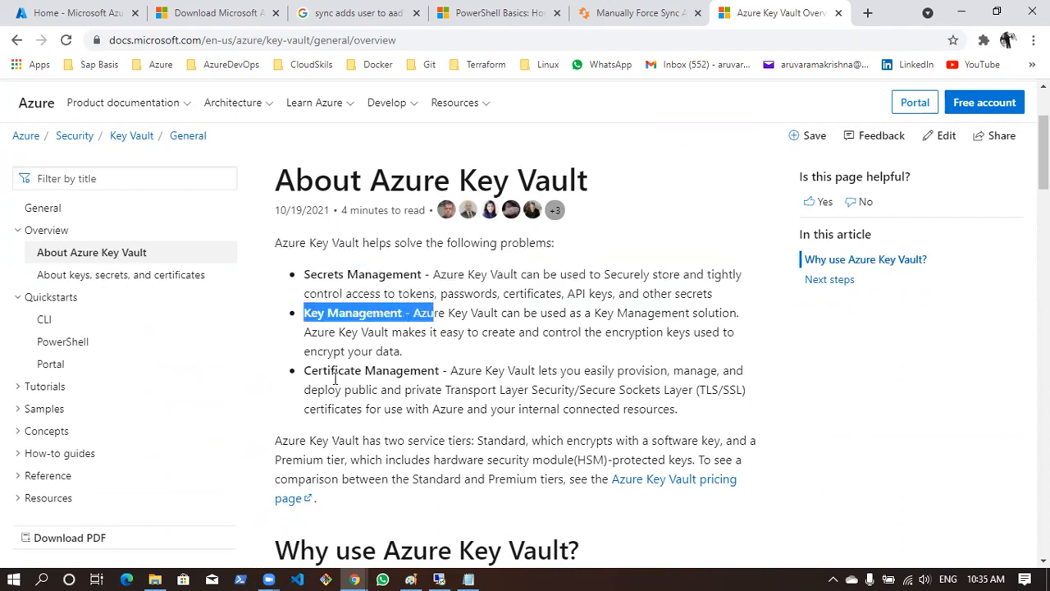
drag(305, 371, 448, 371)
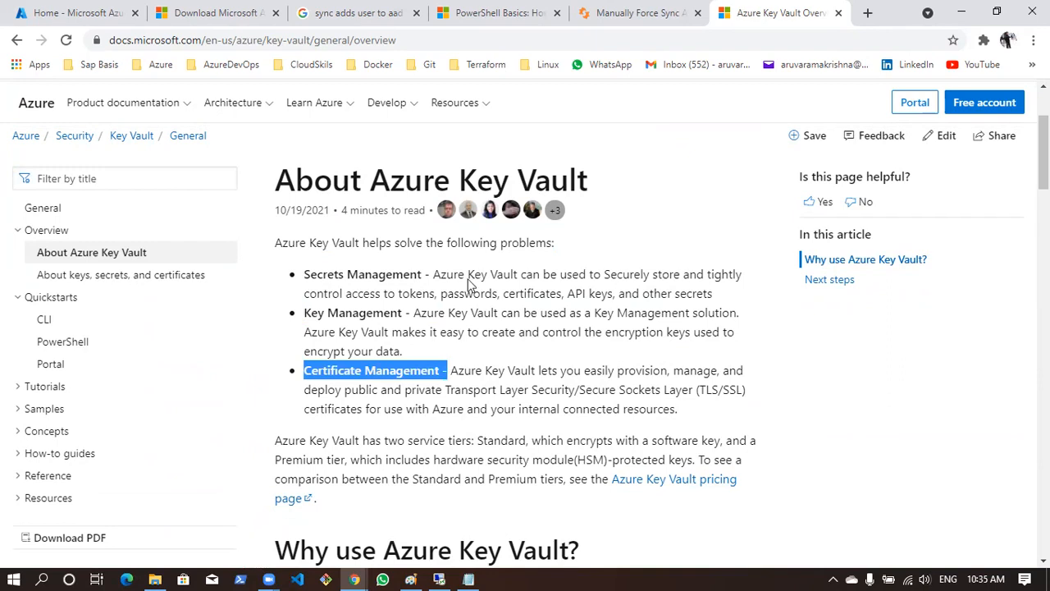
drag(432, 274, 710, 297)
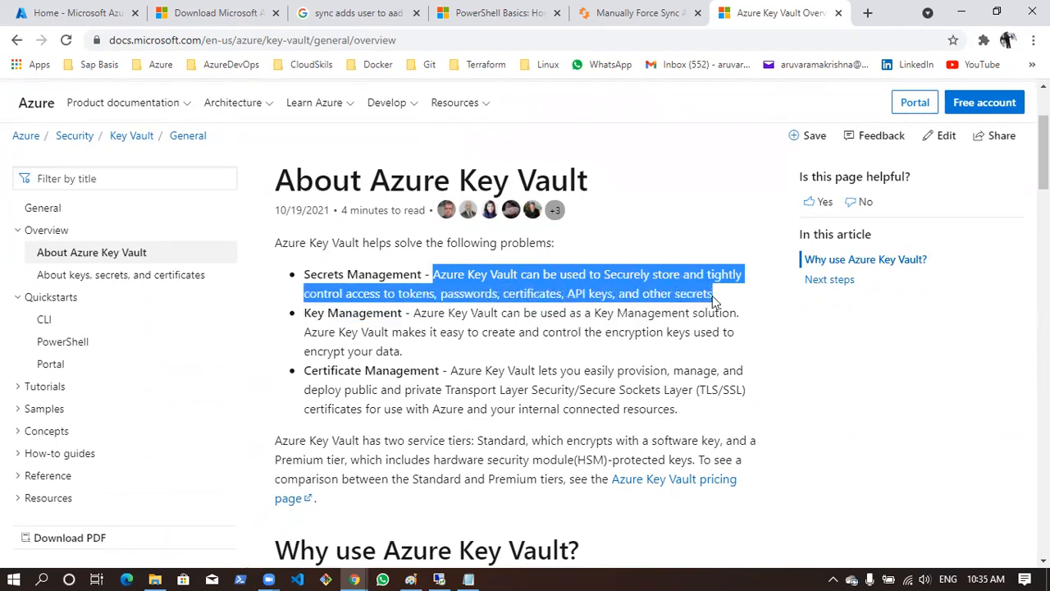
Skim the "Why use Azure Key Vault?" sections through to "Integrate with other Azure services" and Next steps
scroll(705, 303, down, 5)
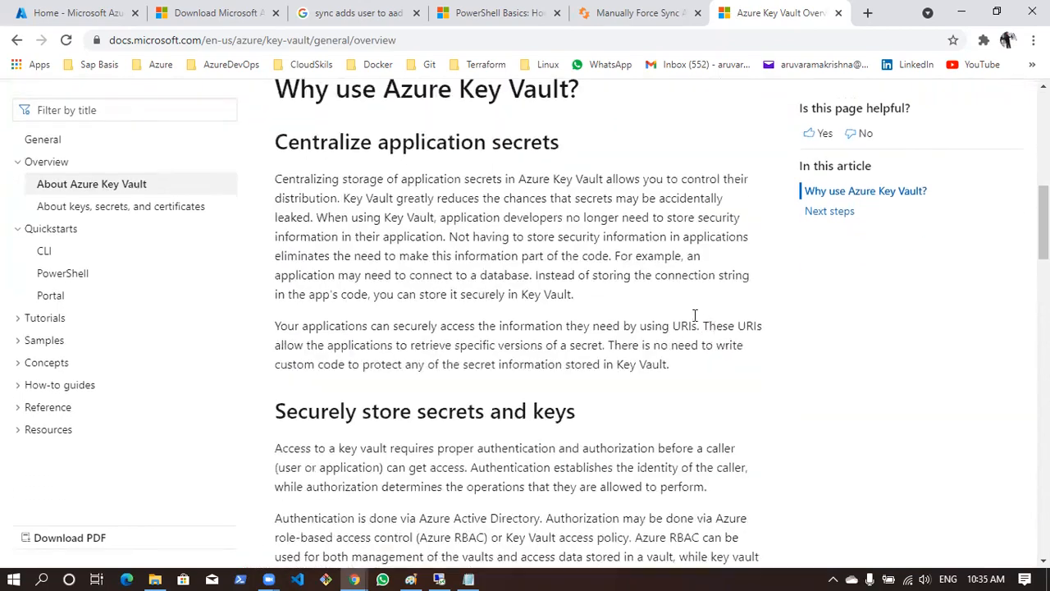
scroll(695, 315, down, 12)
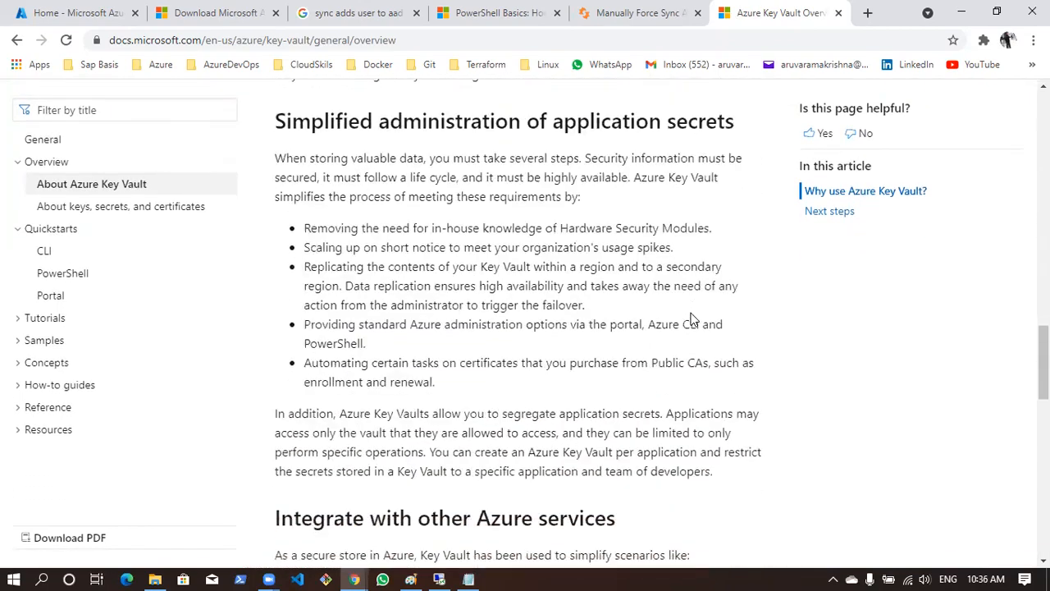
scroll(689, 328, down, 8)
scroll(499, 530, up, 5)
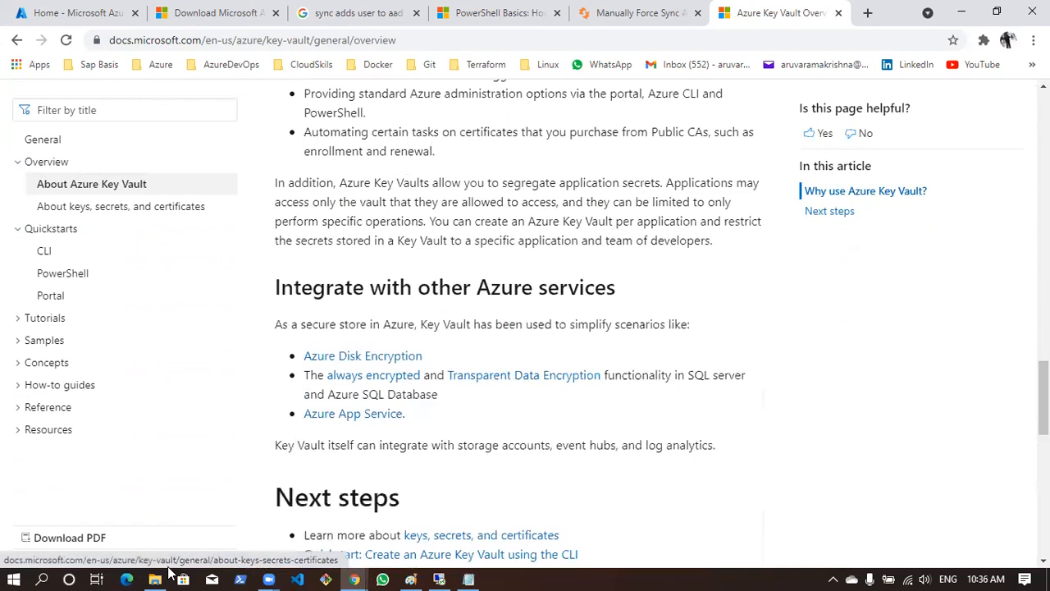
Open the Portal quickstart for creating a key vault and skim it through to the recommended content
click(46, 296)
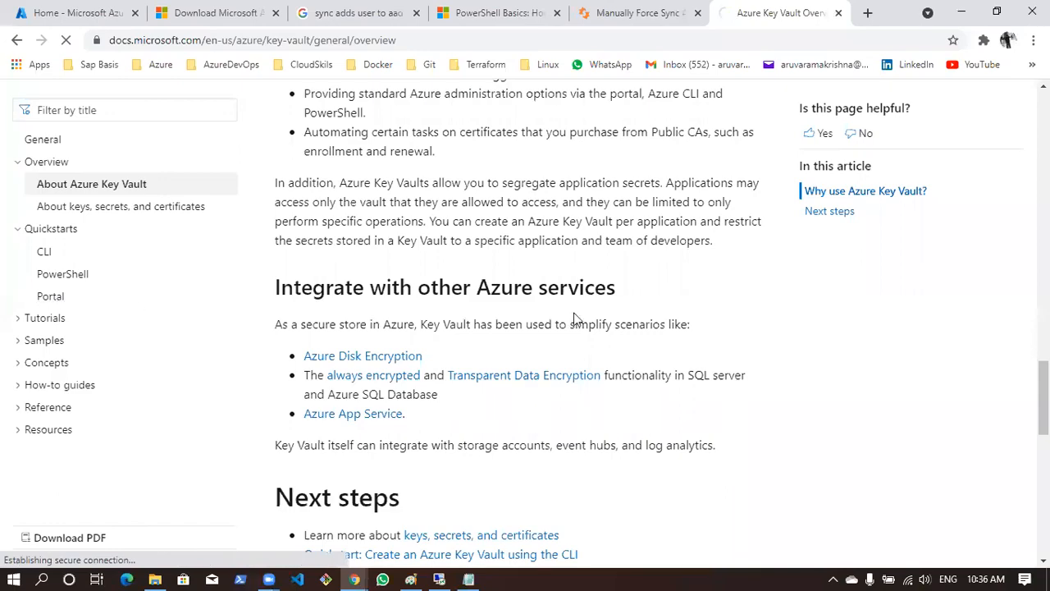
scroll(575, 316, down, 10)
scroll(575, 309, down, 4)
scroll(575, 309, up, 3)
scroll(575, 309, down, 10)
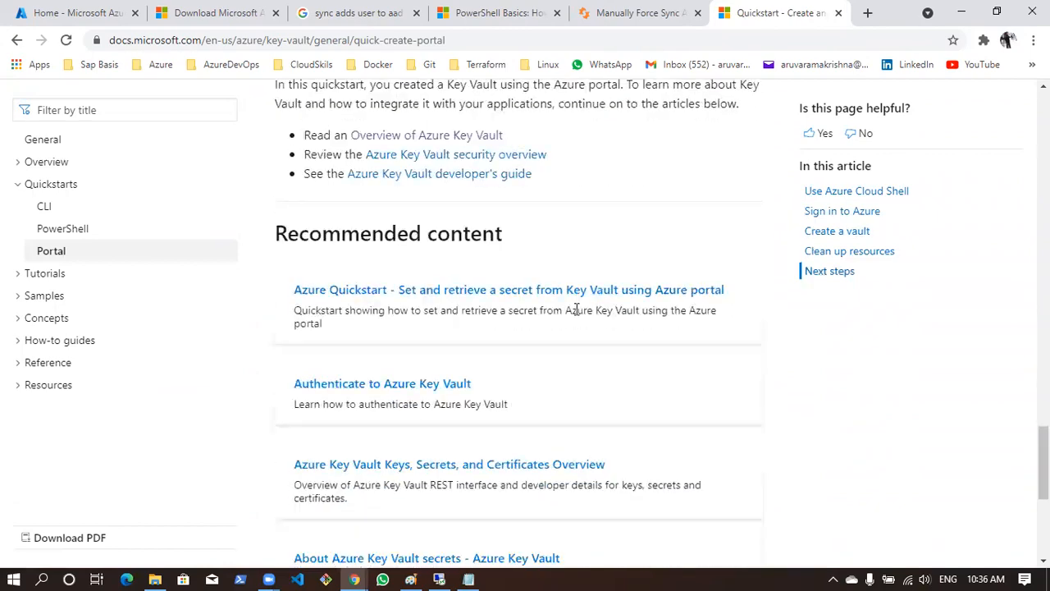
Open the PowerShell quickstart for creating a key vault and skim its resource group and New-AzKeyVault sections
click(71, 232)
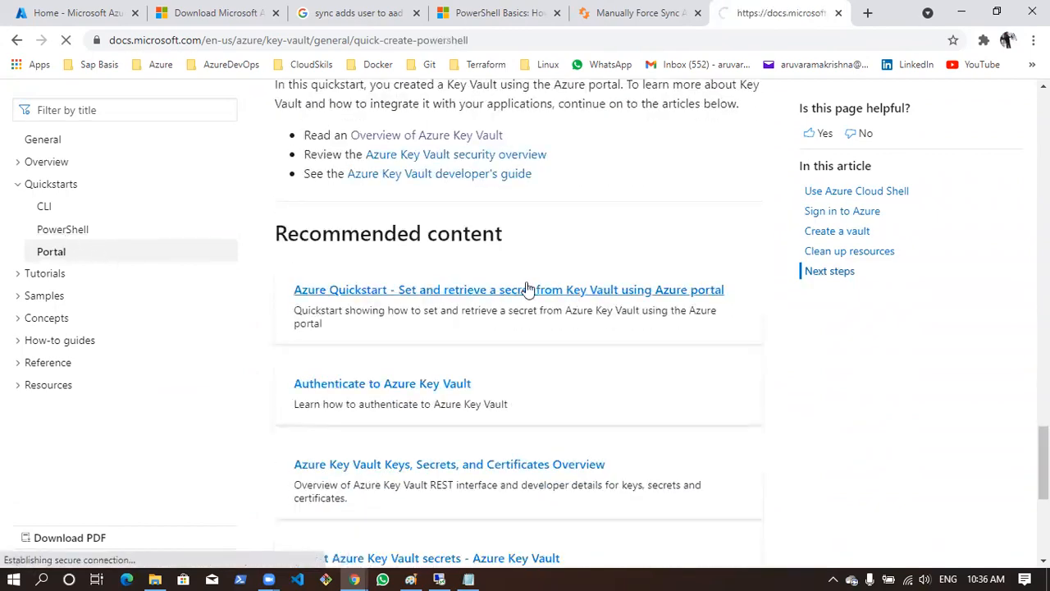
scroll(525, 284, down, 8)
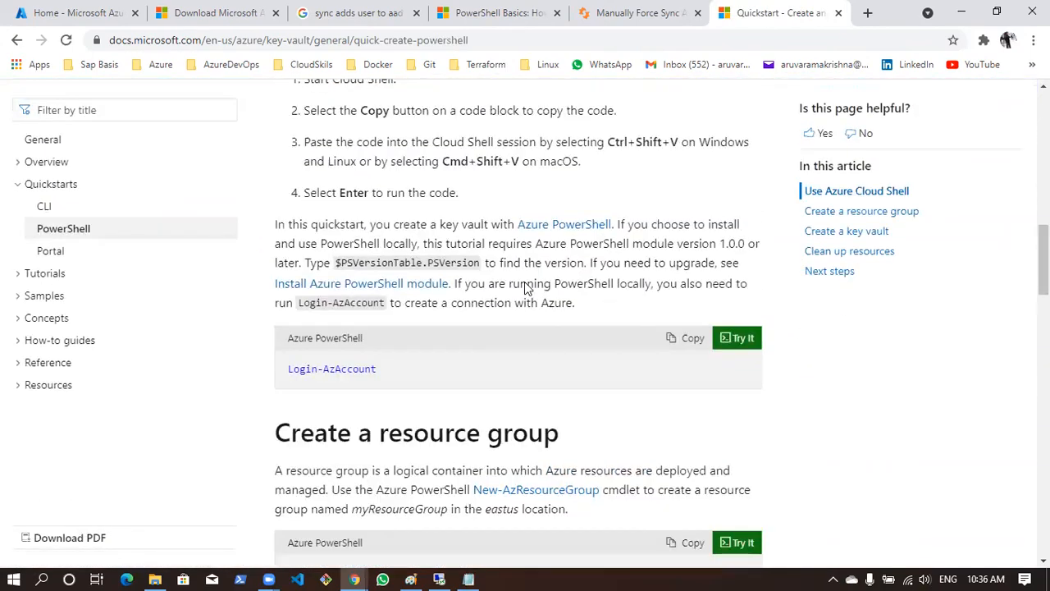
scroll(525, 287, down, 4)
scroll(525, 287, up, 3)
scroll(525, 287, down, 6)
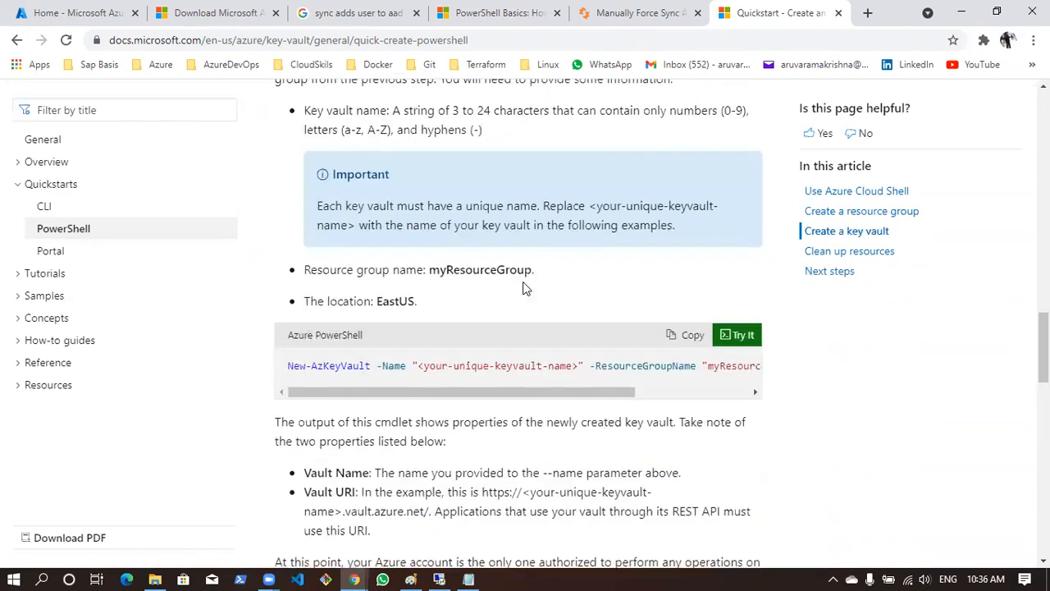
scroll(525, 287, down, 15)
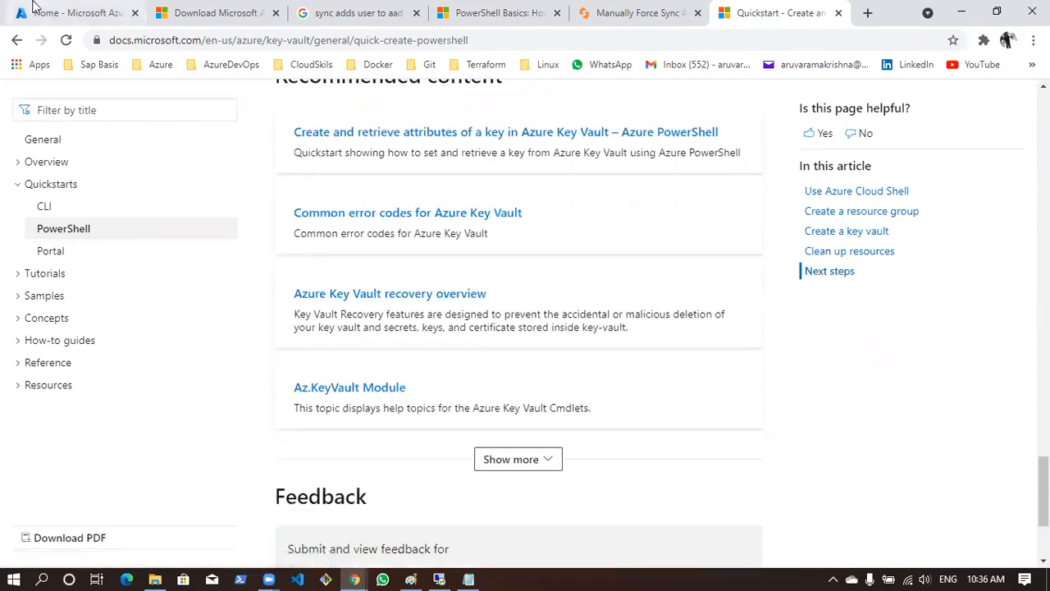
Return to the Azure portal, open the vm-adds virtual machine's overview, and collapse the list of virtual machines beside it
click(33, 9)
click(329, 199)
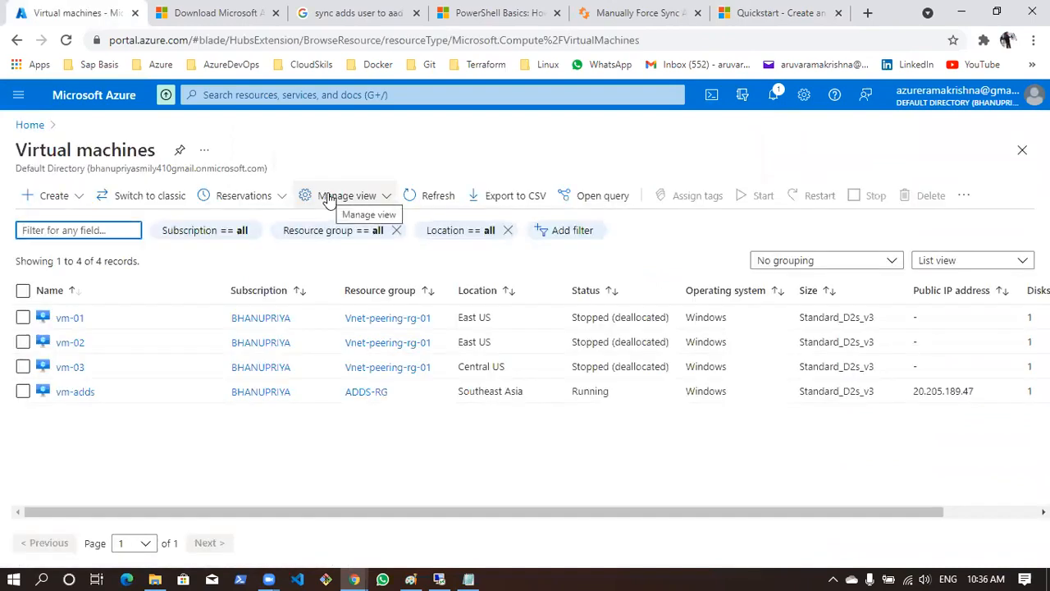
click(77, 393)
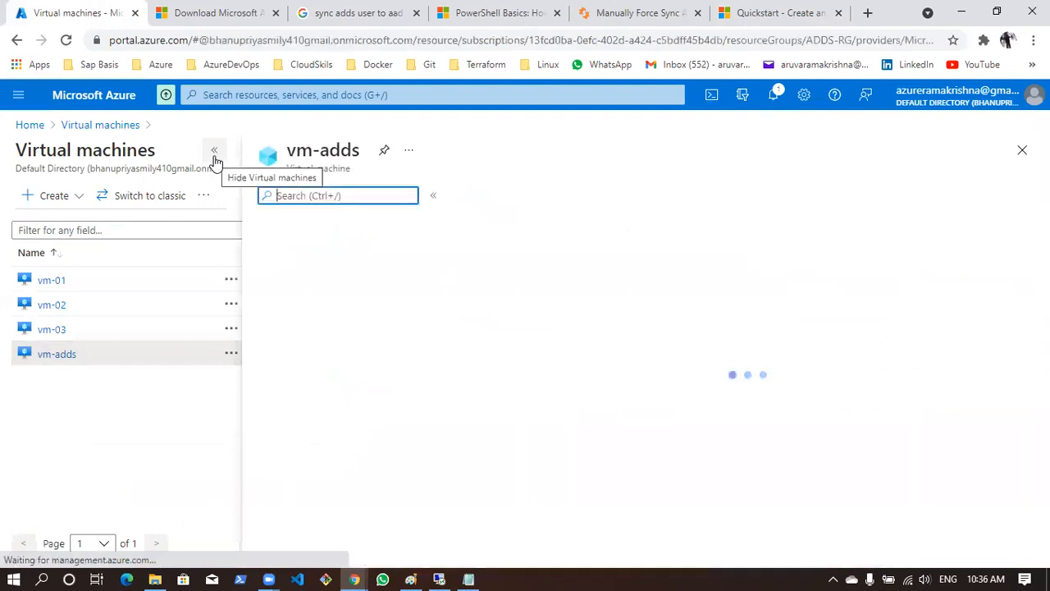
click(214, 156)
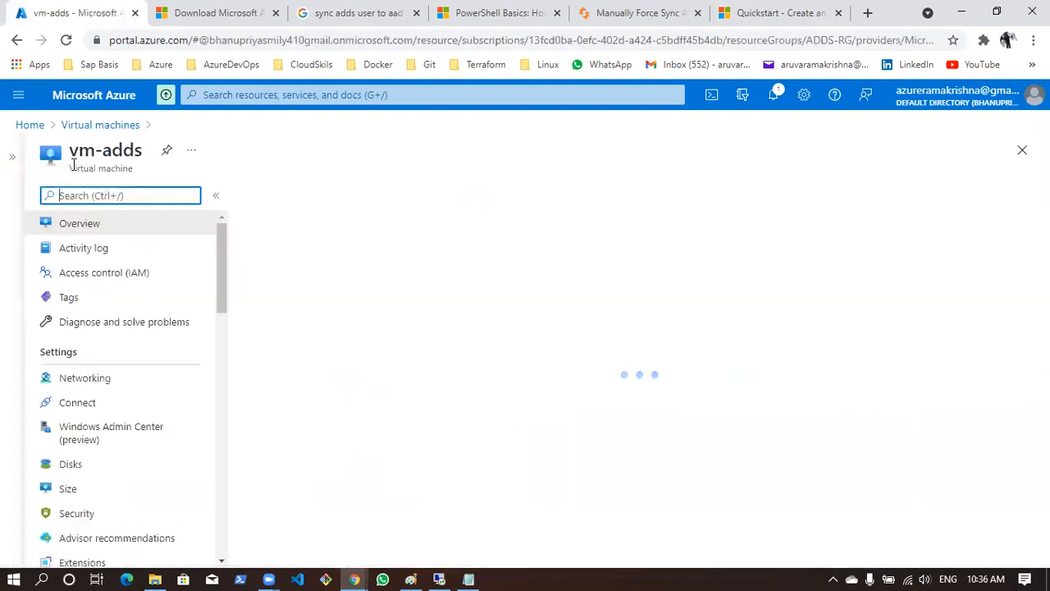
drag(71, 167, 149, 176)
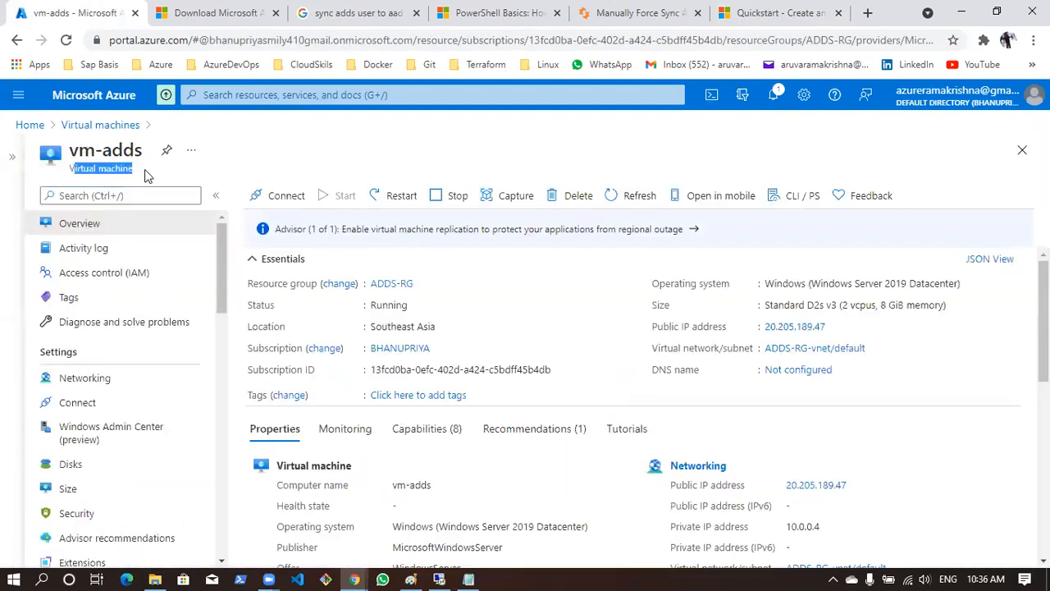
Show the CLI / PS command examples for vm-adds and highlight the az vm start example for resource group ADDS-RG
click(796, 197)
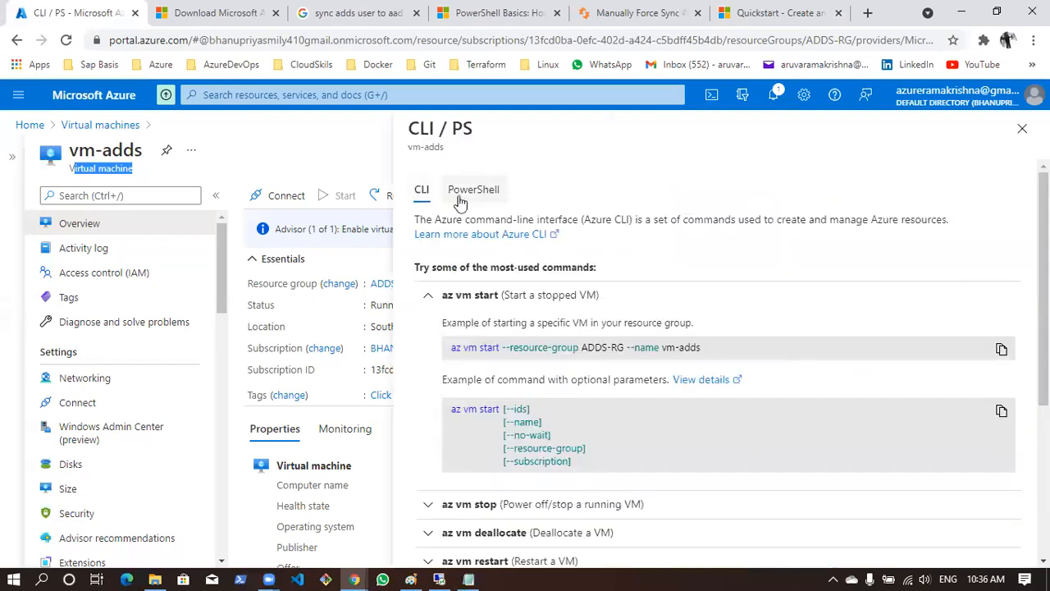
click(460, 198)
click(421, 191)
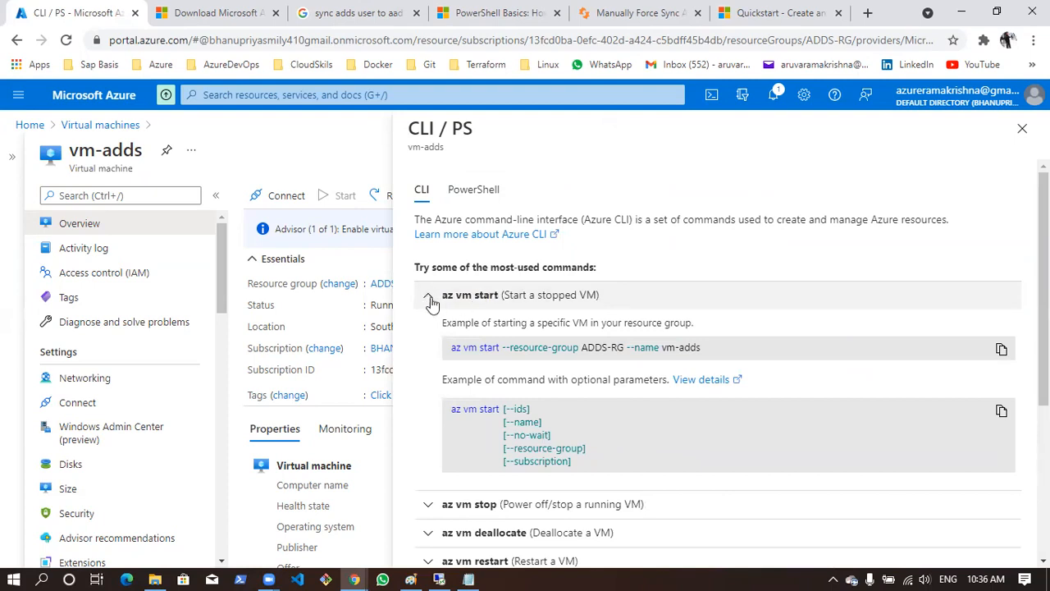
drag(450, 354, 710, 355)
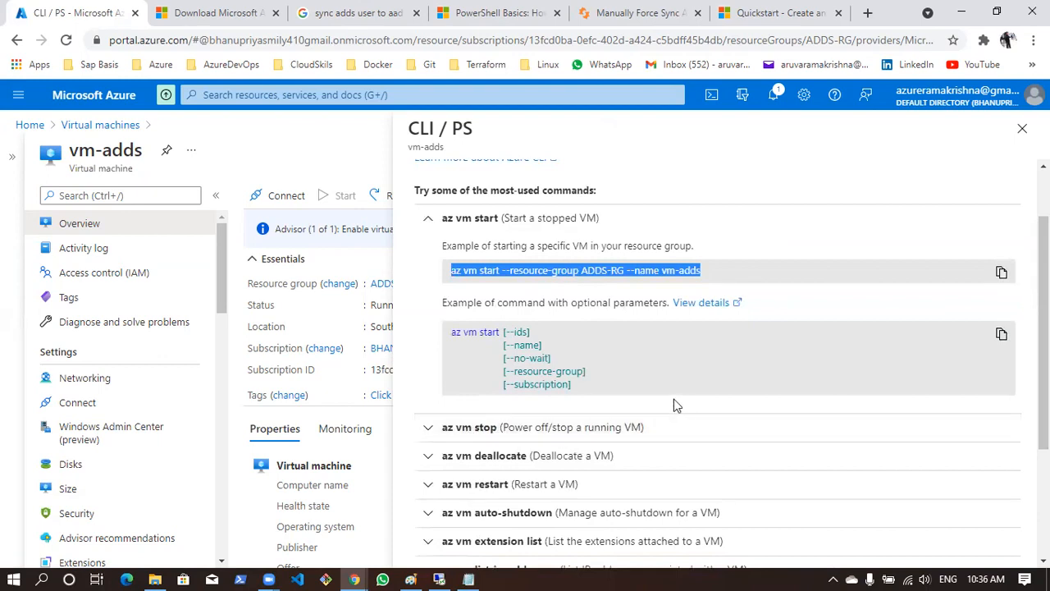
scroll(464, 318, down, 3)
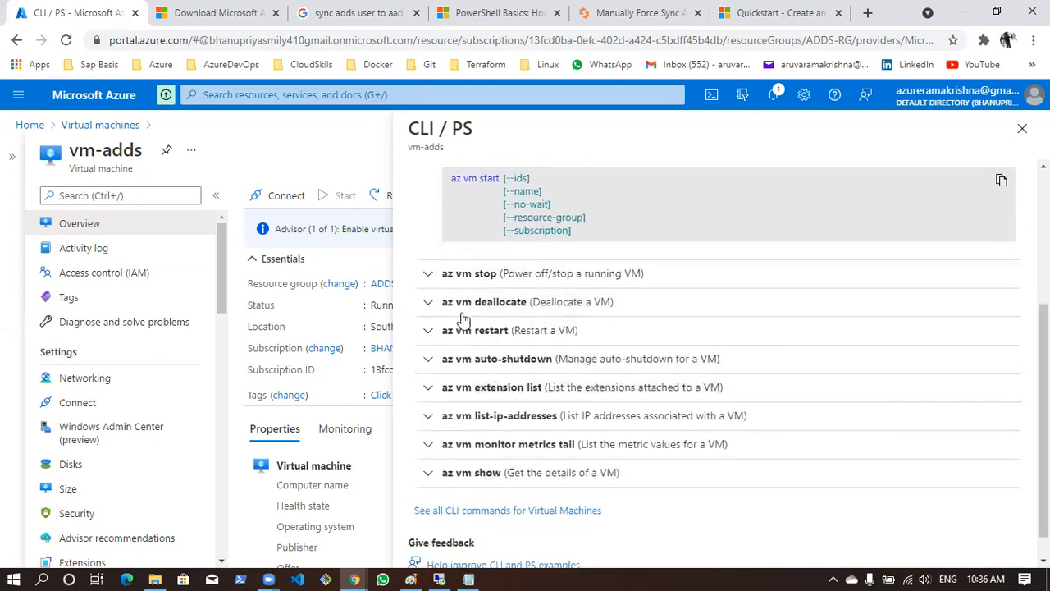
Expand the az vm extension list, list-ip-addresses, monitor metrics tail and show examples in turn to view their syntax
click(428, 388)
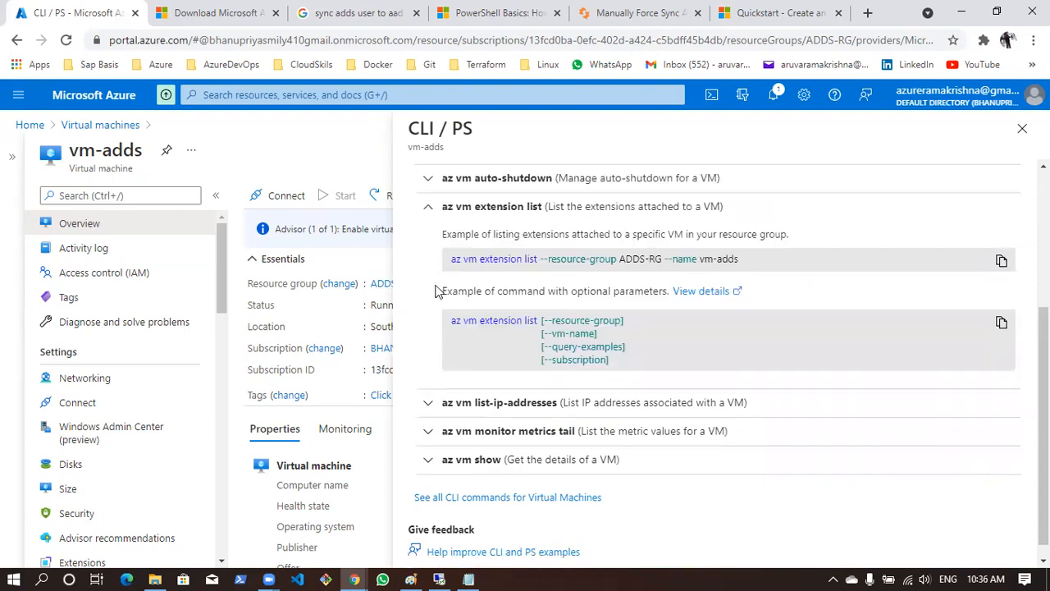
click(440, 407)
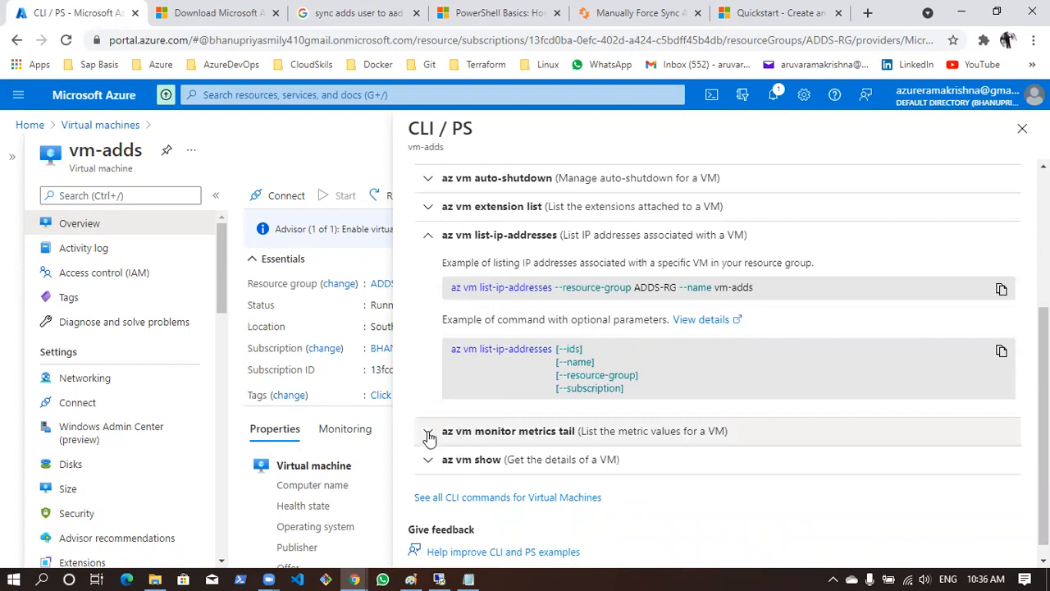
click(427, 433)
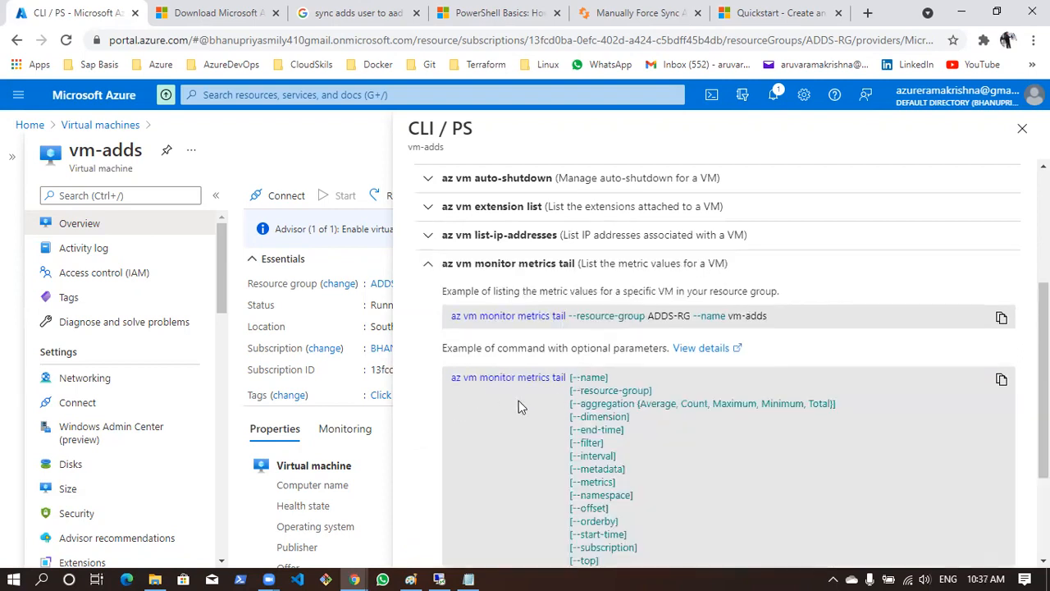
scroll(517, 402, down, 2)
click(434, 447)
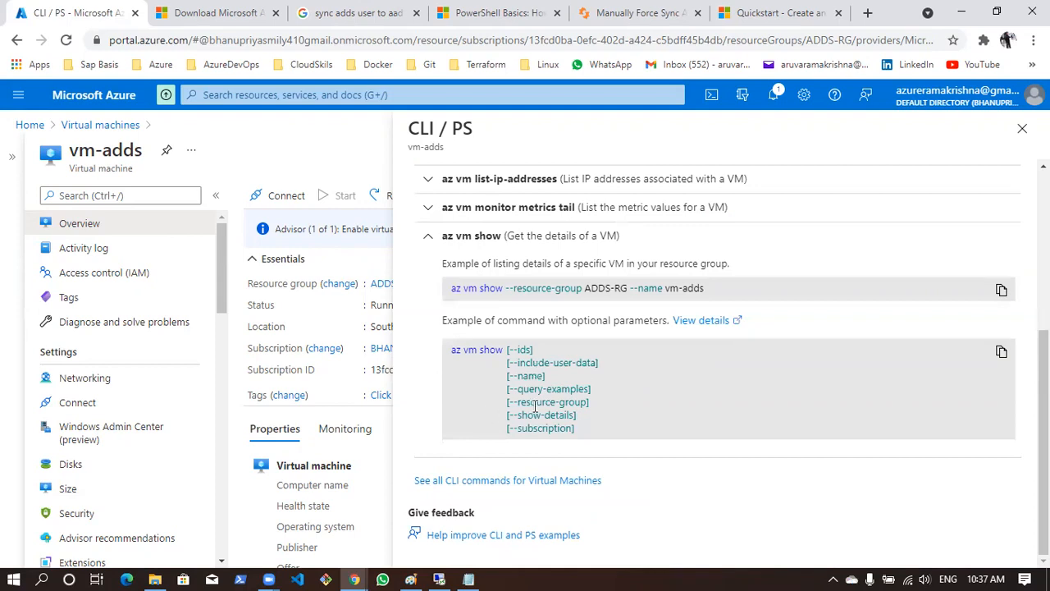
Review the CLI command list and the PowerShell cmdlet examples for vm-adds, including Start-AzVM, and close the examples pane
scroll(538, 406, up, 4)
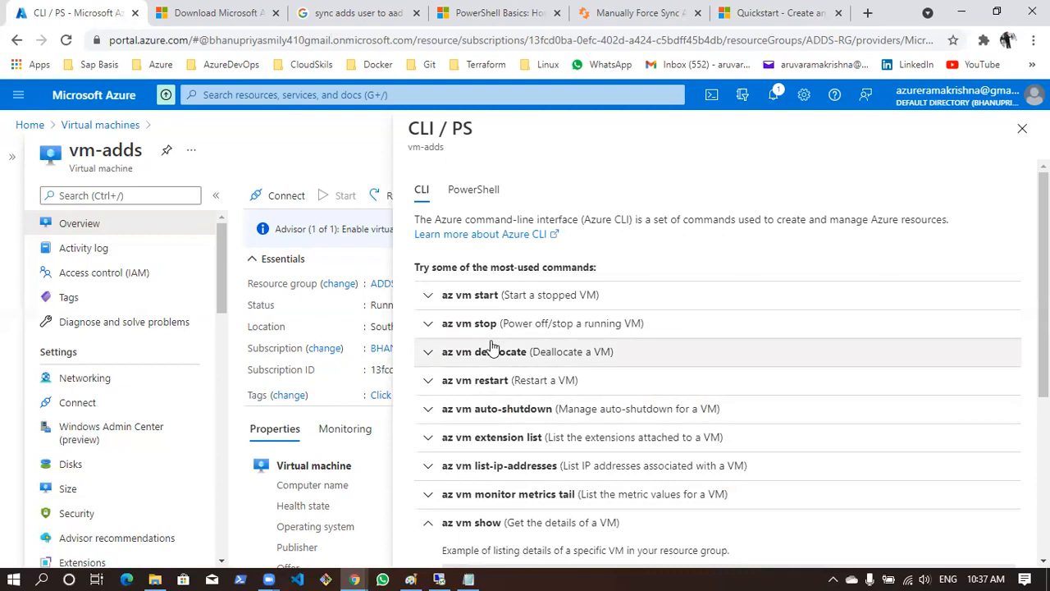
scroll(441, 417, down, 3)
scroll(441, 417, up, 2)
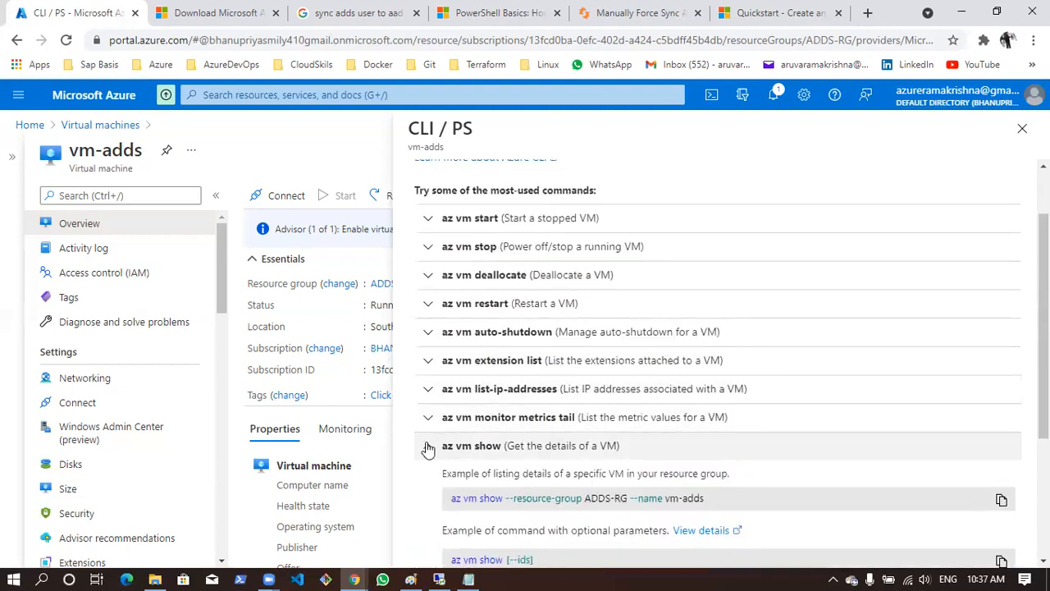
scroll(442, 410, up, 3)
click(474, 190)
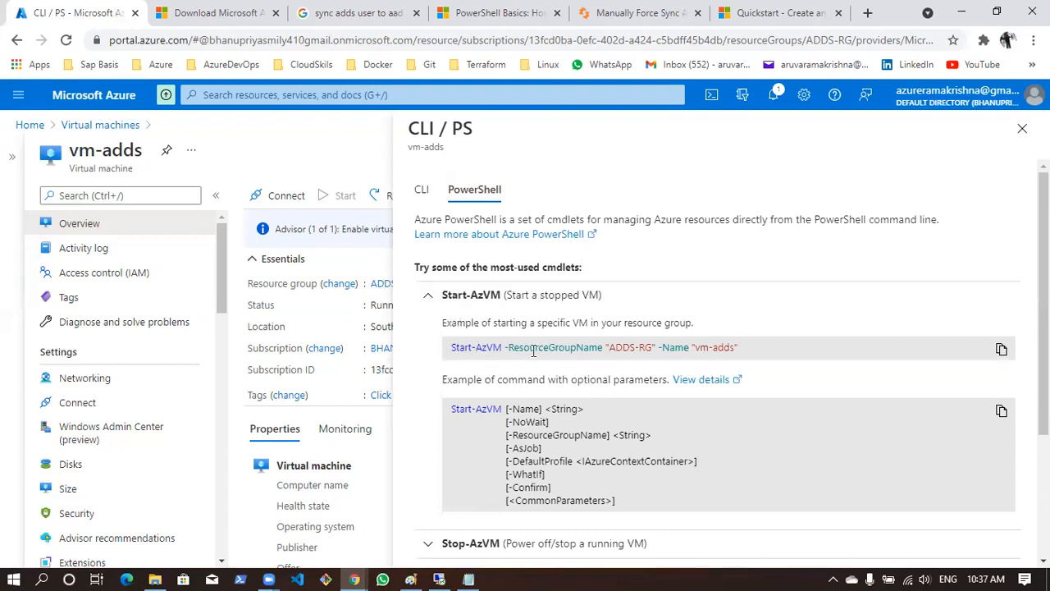
scroll(632, 431, down, 3)
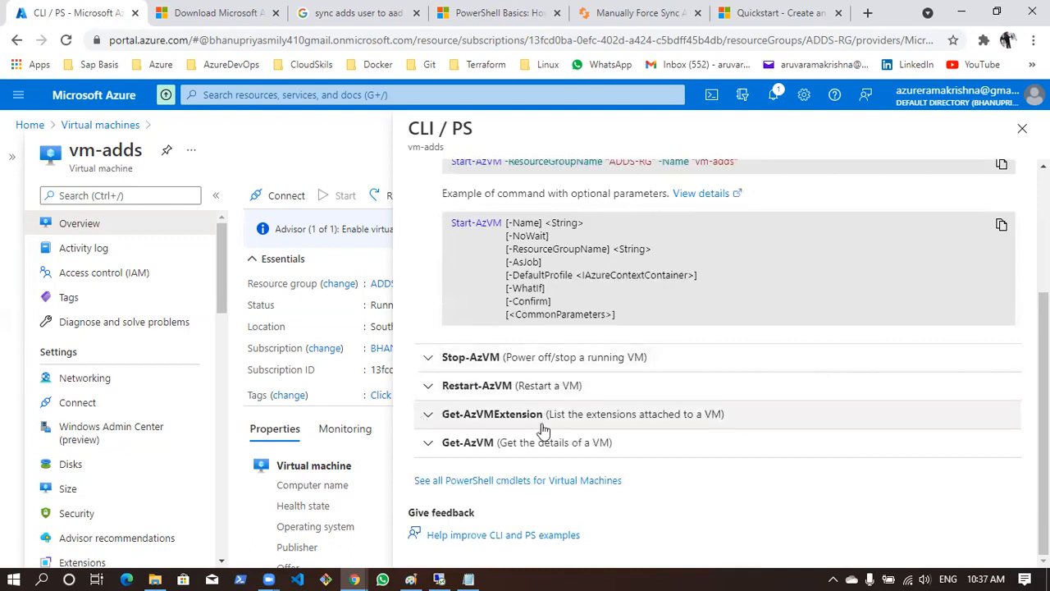
scroll(621, 428, up, 3)
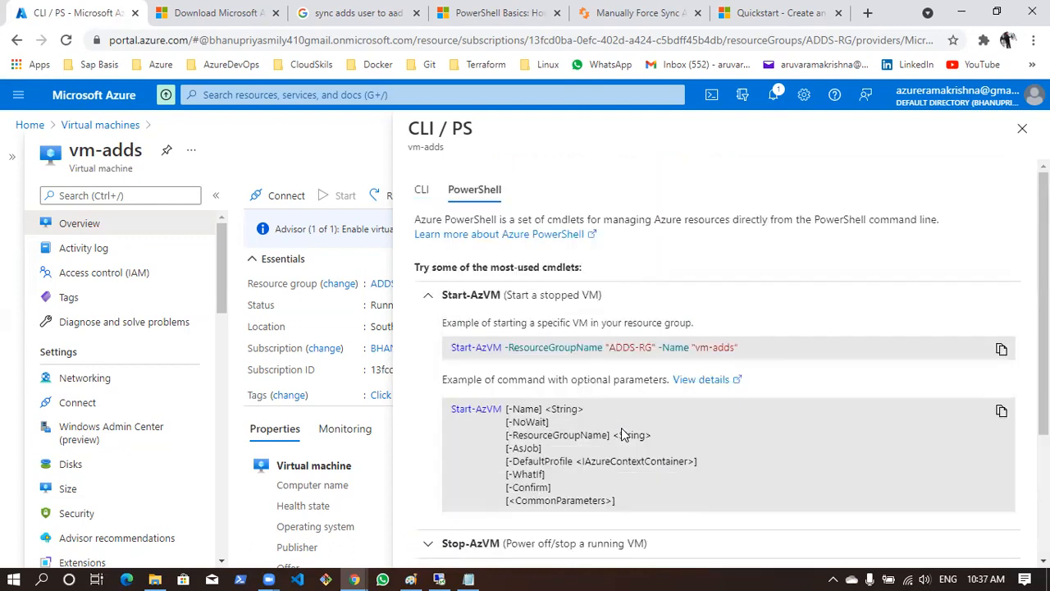
click(1020, 135)
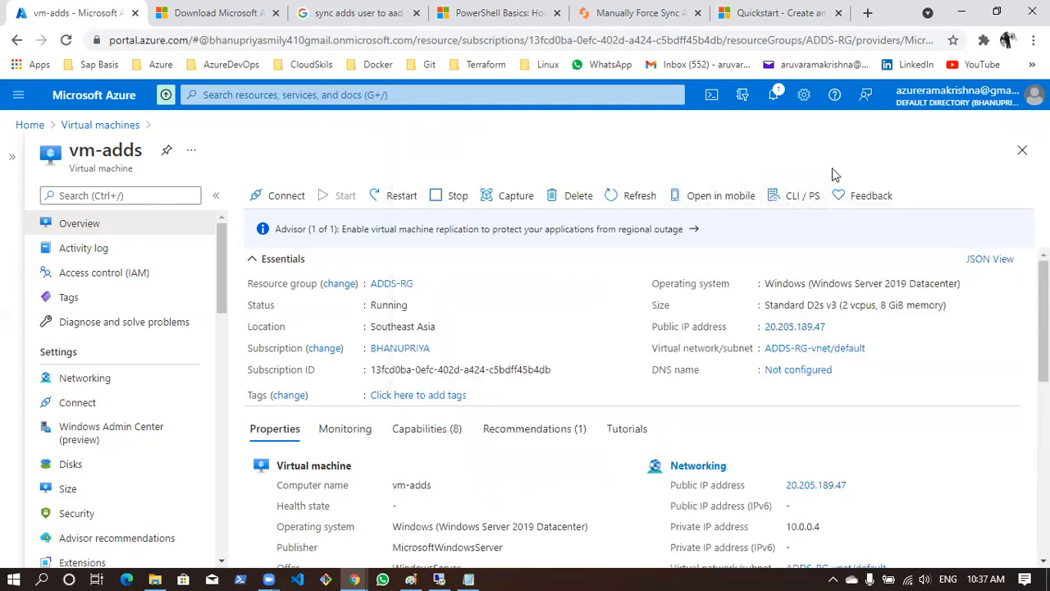
Revisit the PowerShell quickstart for creating a key vault, and return to the vm-adds page in the Azure portal
click(739, 11)
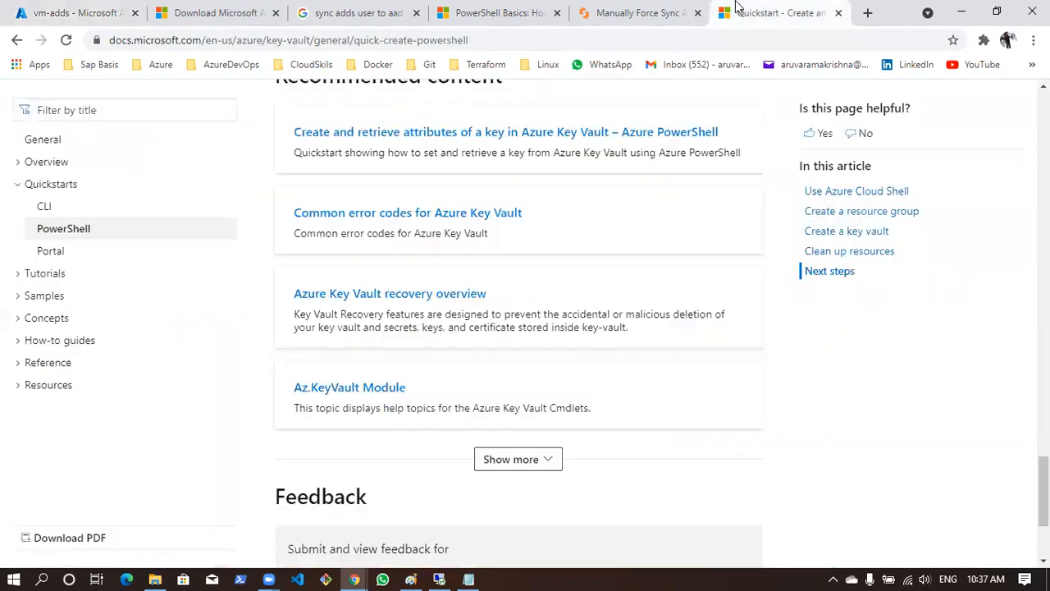
scroll(519, 279, up, 20)
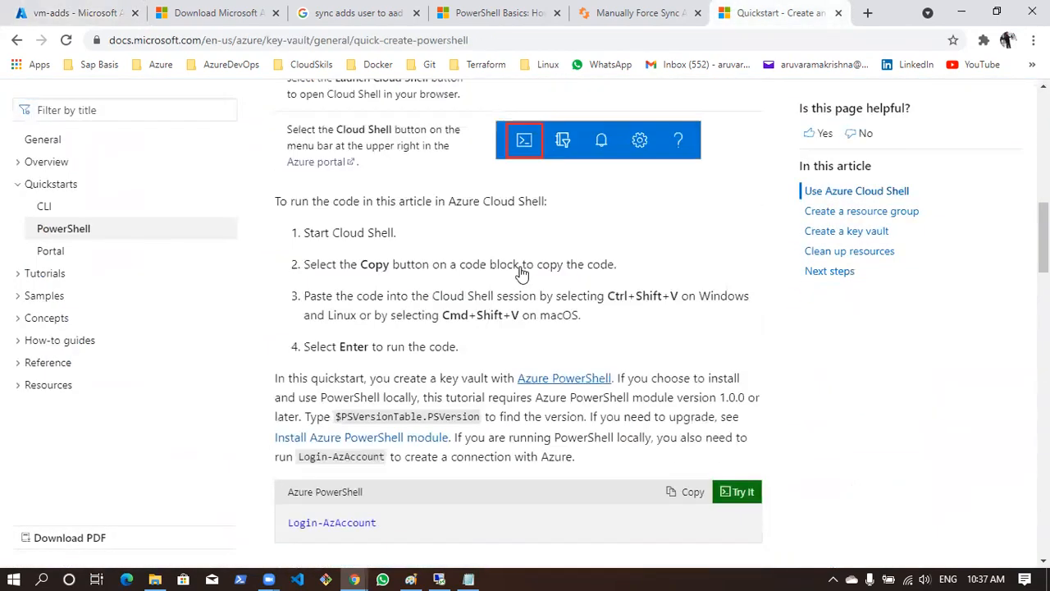
scroll(519, 271, down, 2)
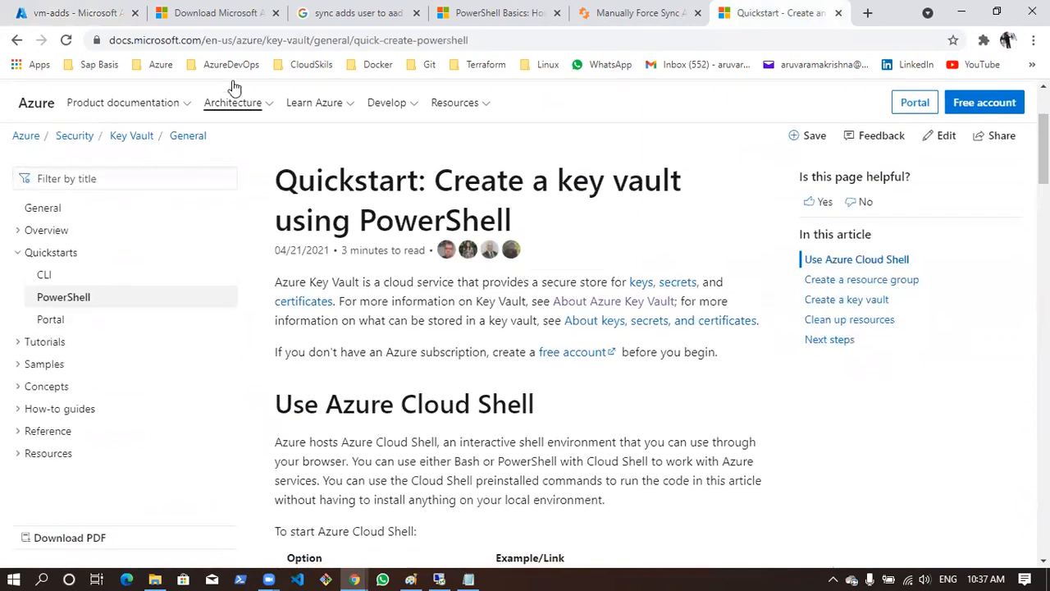
click(4, 6)
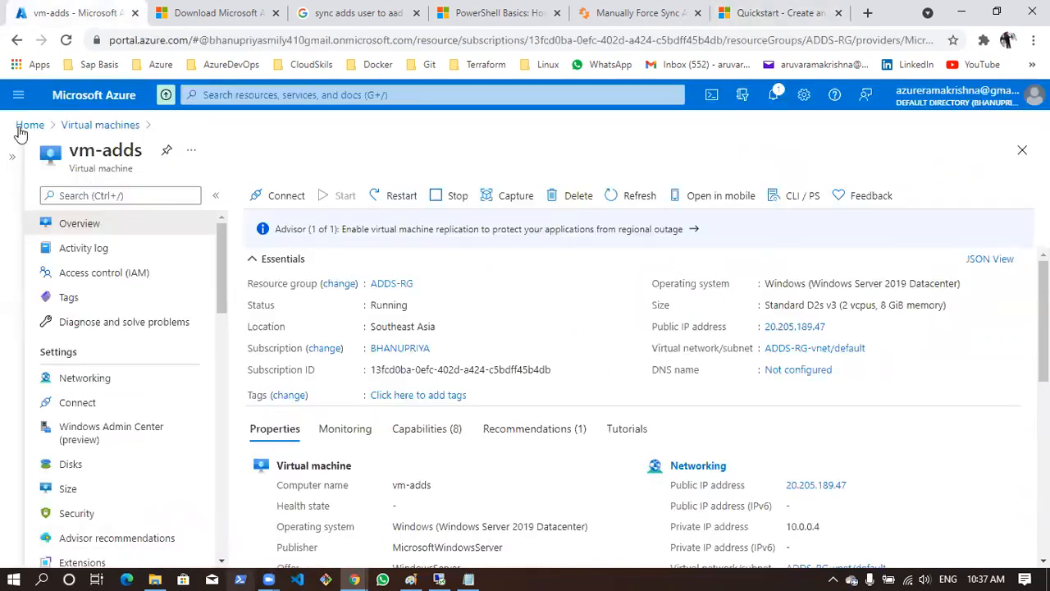
Search the portal for the Key vaults service, open it and start creating a key vault
click(383, 97)
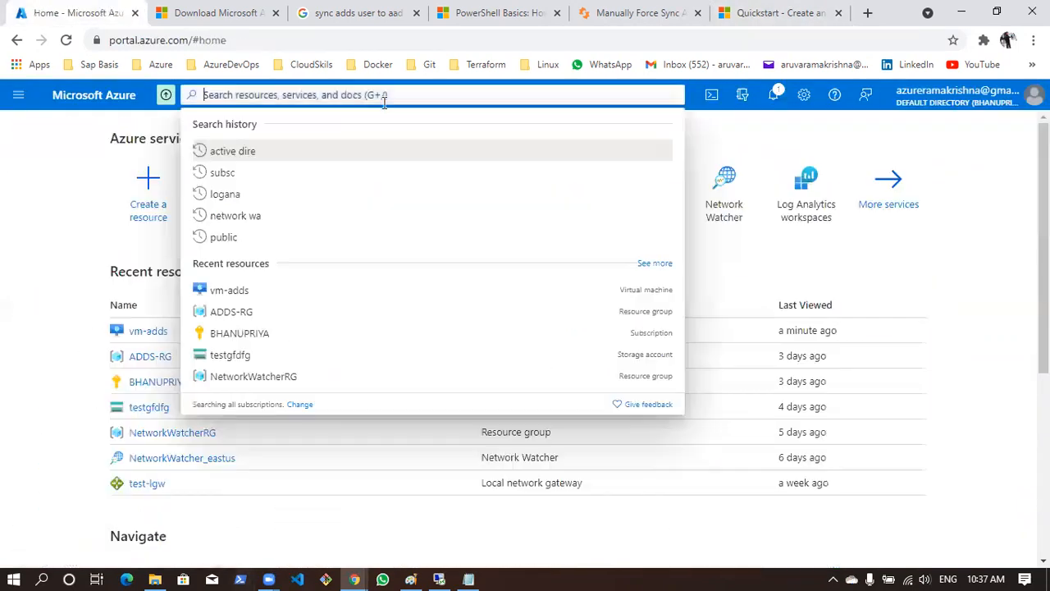
text(keyavu)
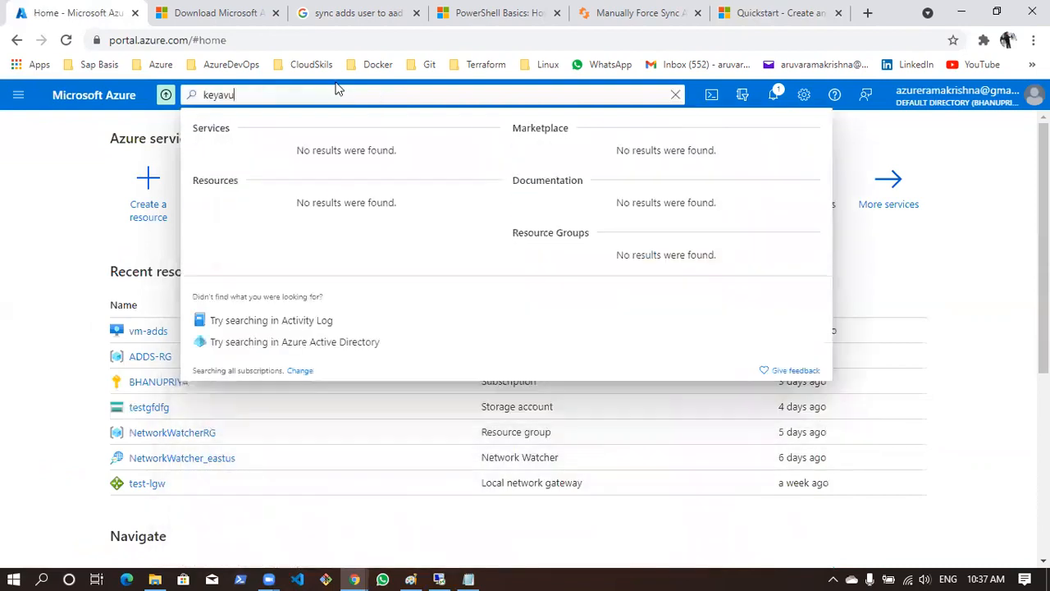
key(BackSpace)
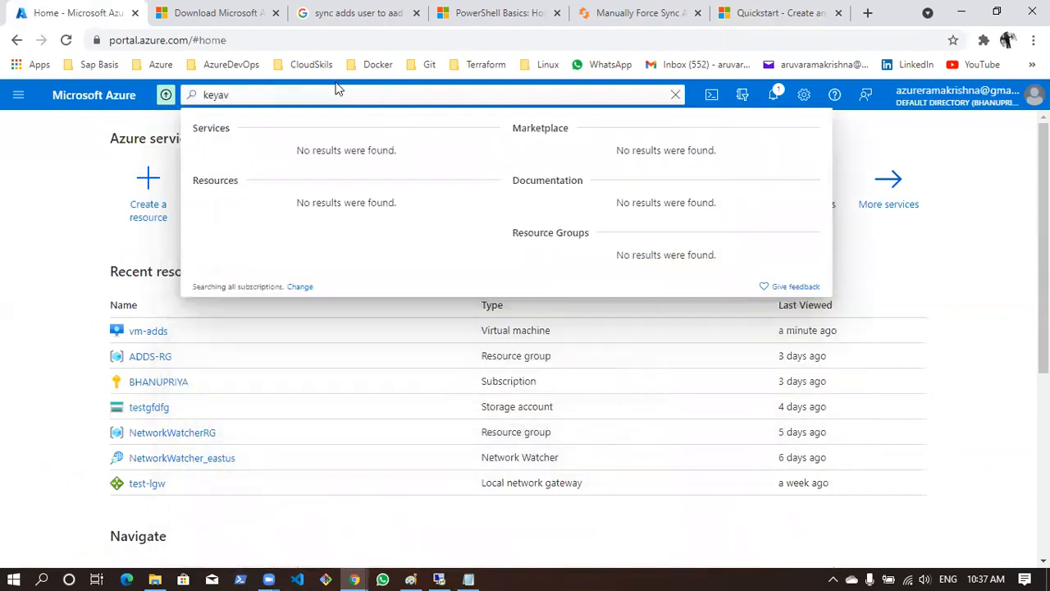
click(267, 160)
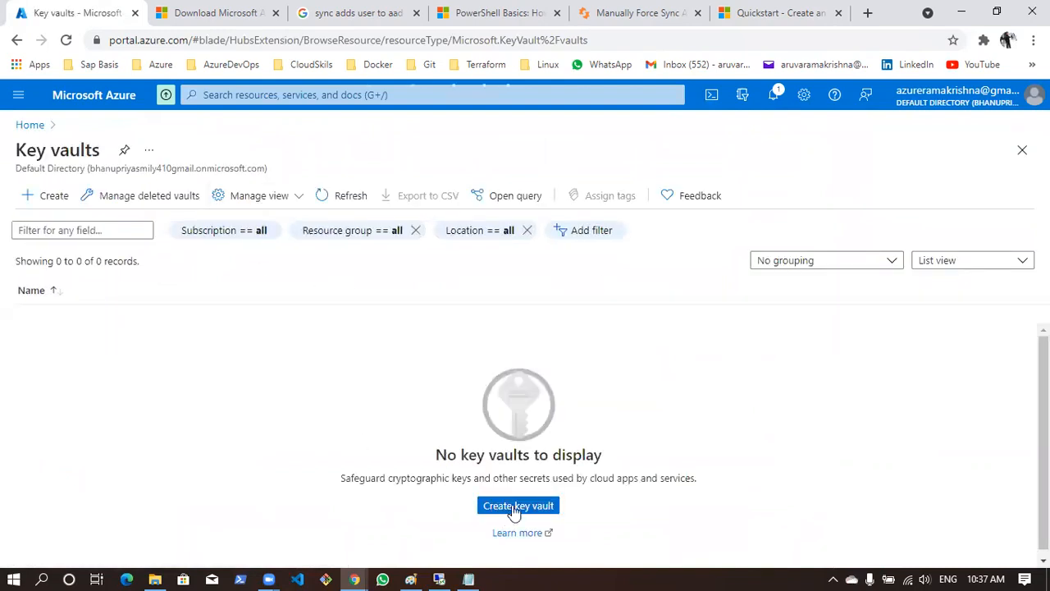
click(513, 507)
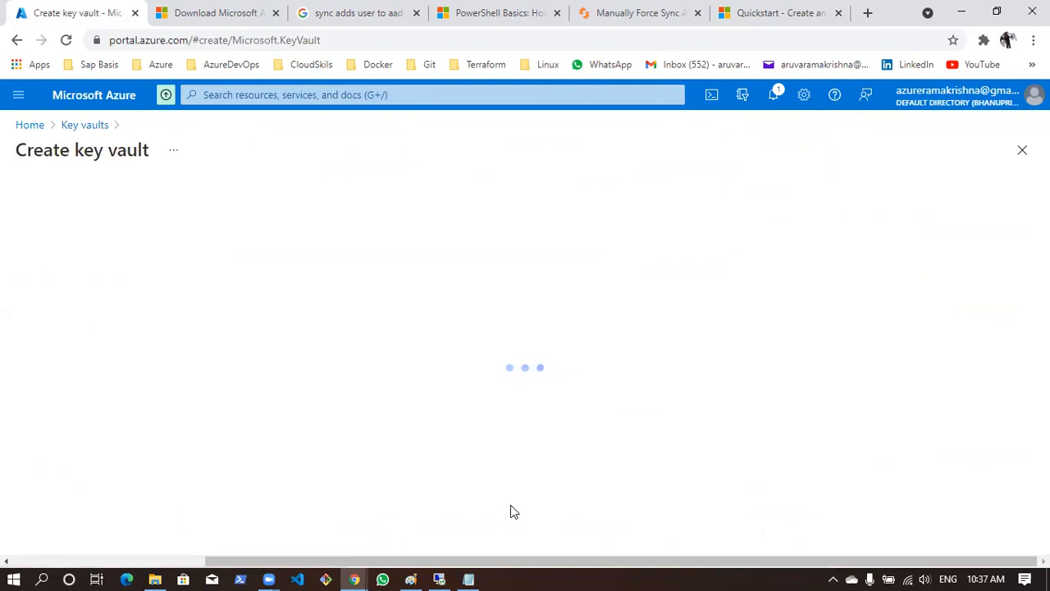
Assign the new key vault to the existing test-rg resource group
scroll(509, 402, down, 2)
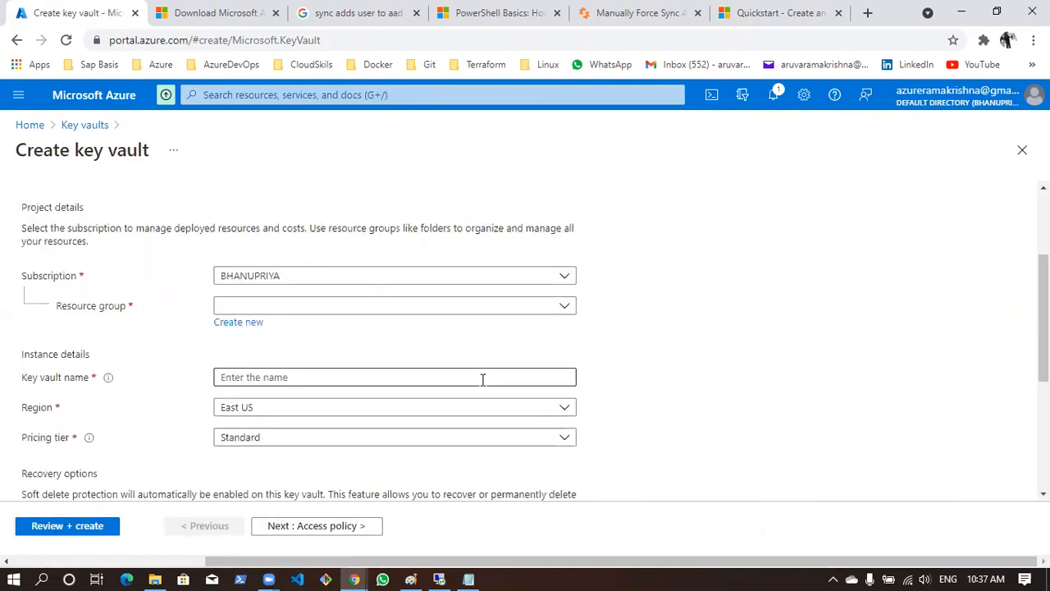
click(444, 309)
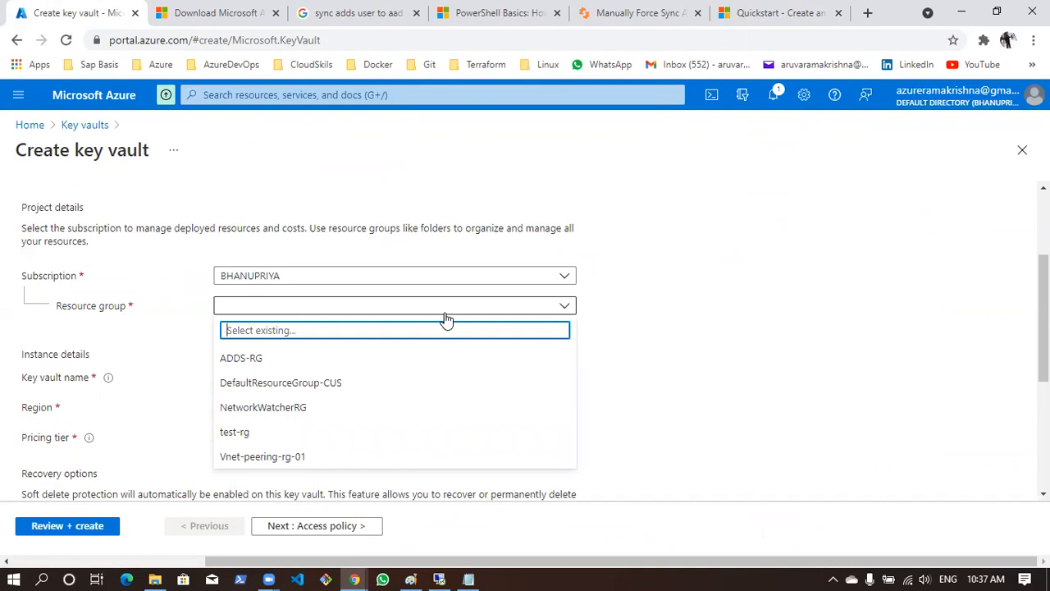
scroll(445, 320, down, 1)
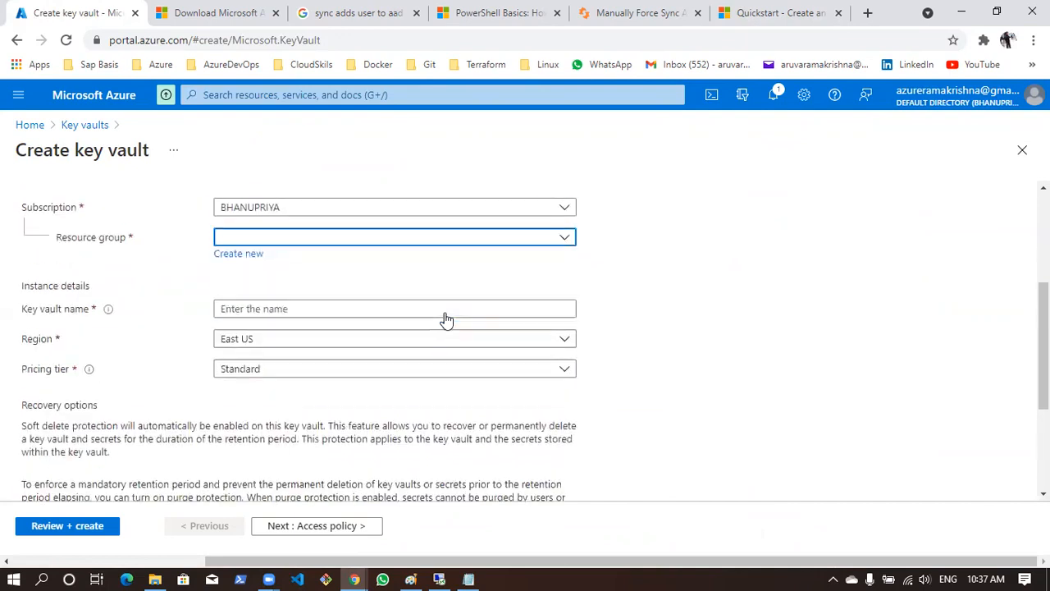
click(399, 231)
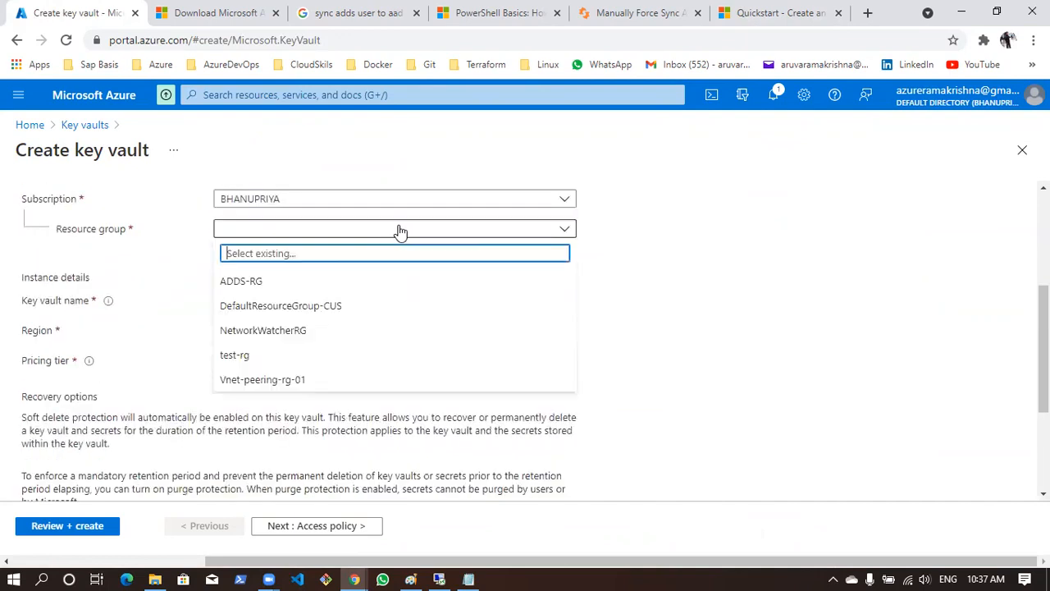
click(318, 359)
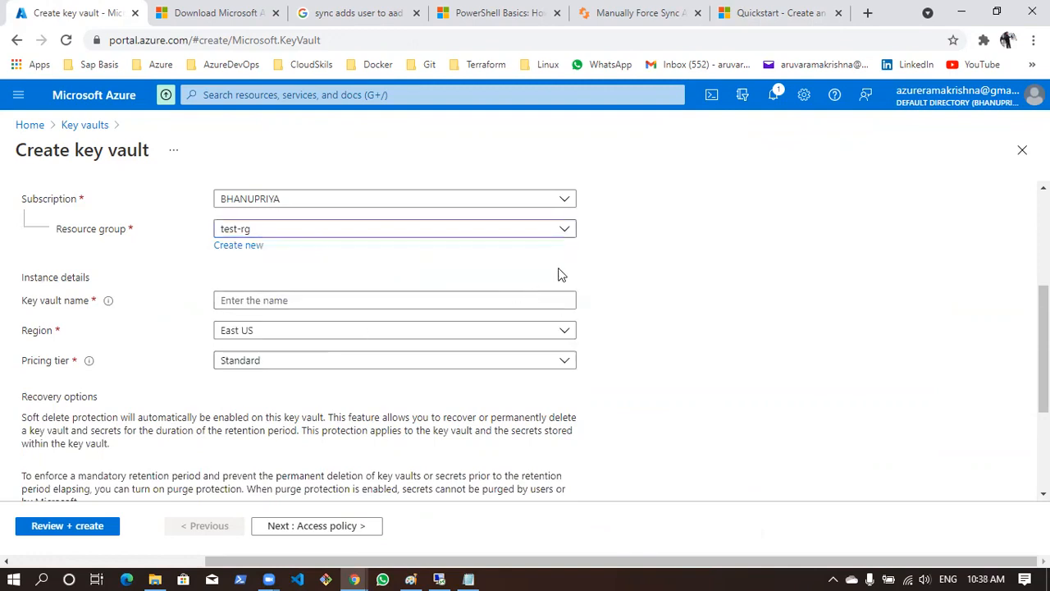
Try testkv as the key vault name and check its availability
scroll(563, 274, up, 1)
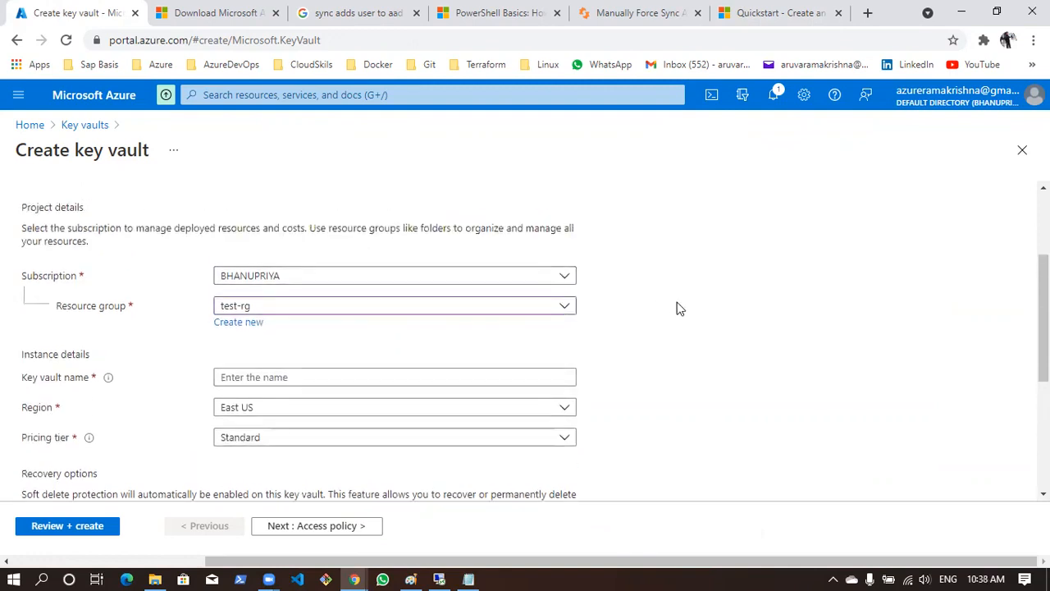
click(399, 378)
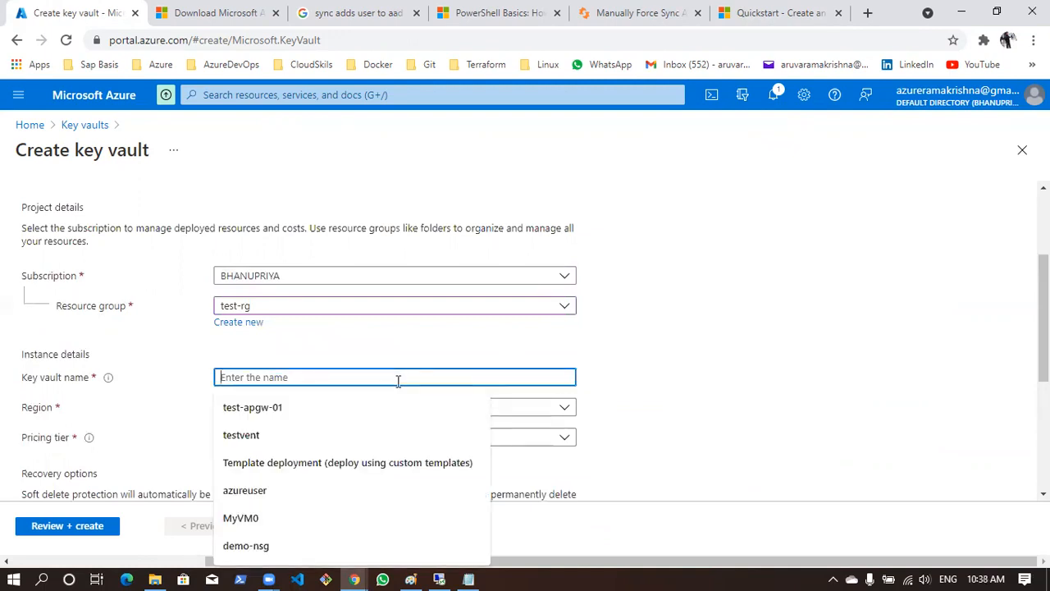
text(testkv)
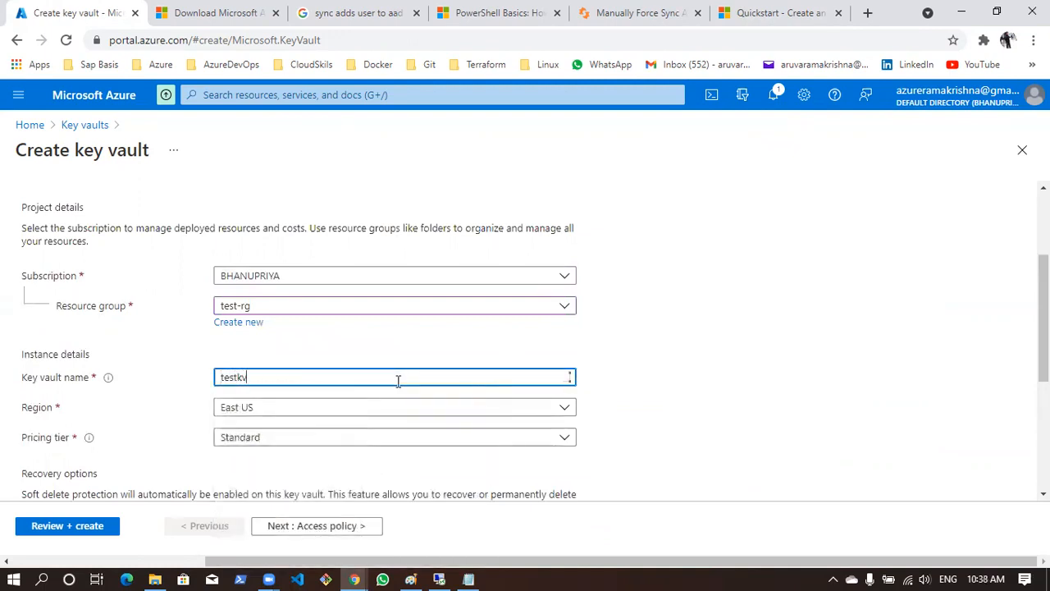
click(695, 357)
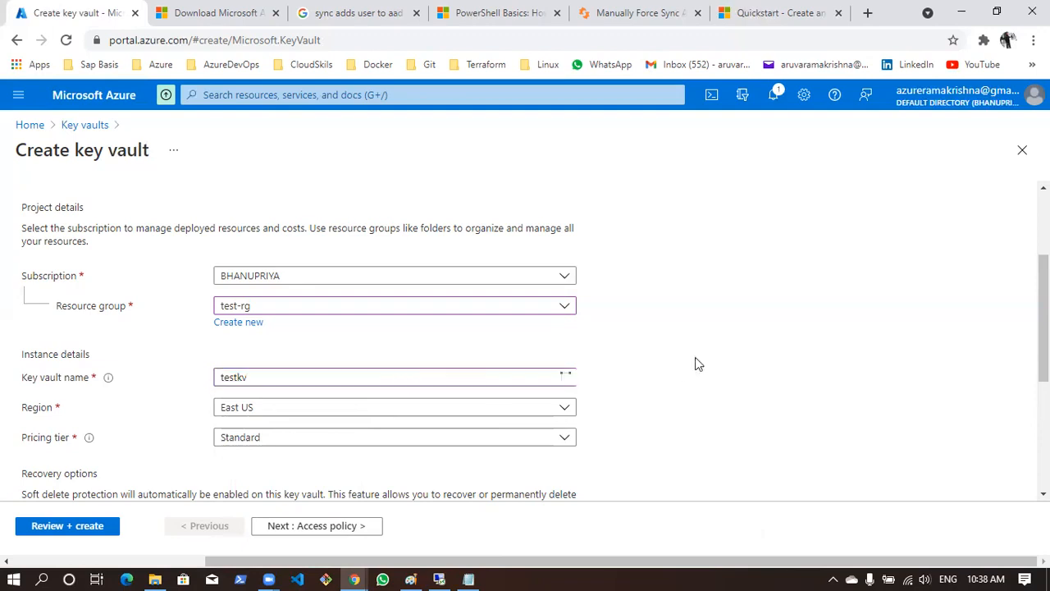
drag(248, 379, 220, 378)
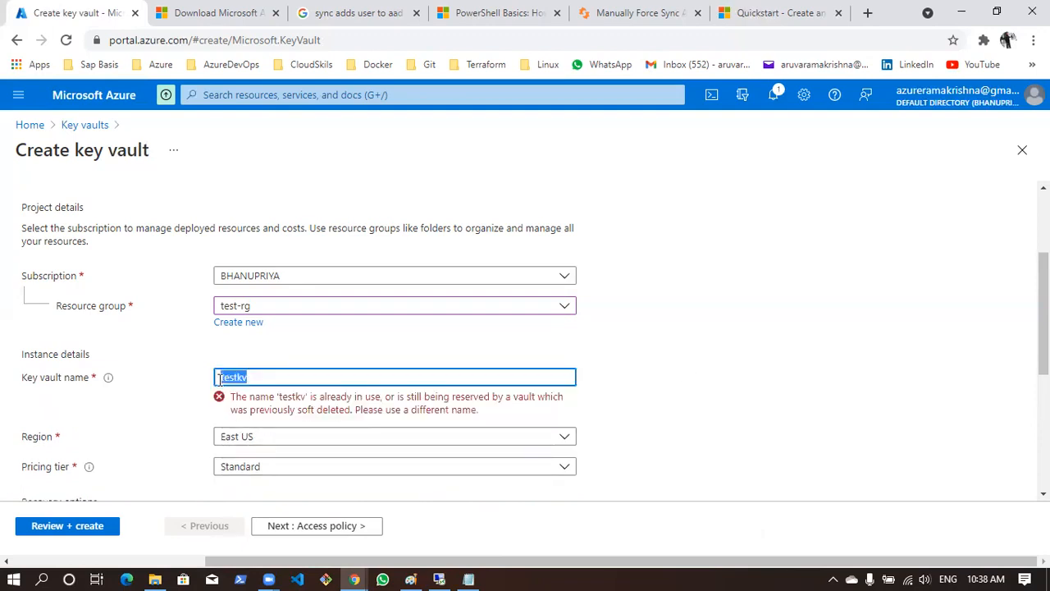
click(344, 408)
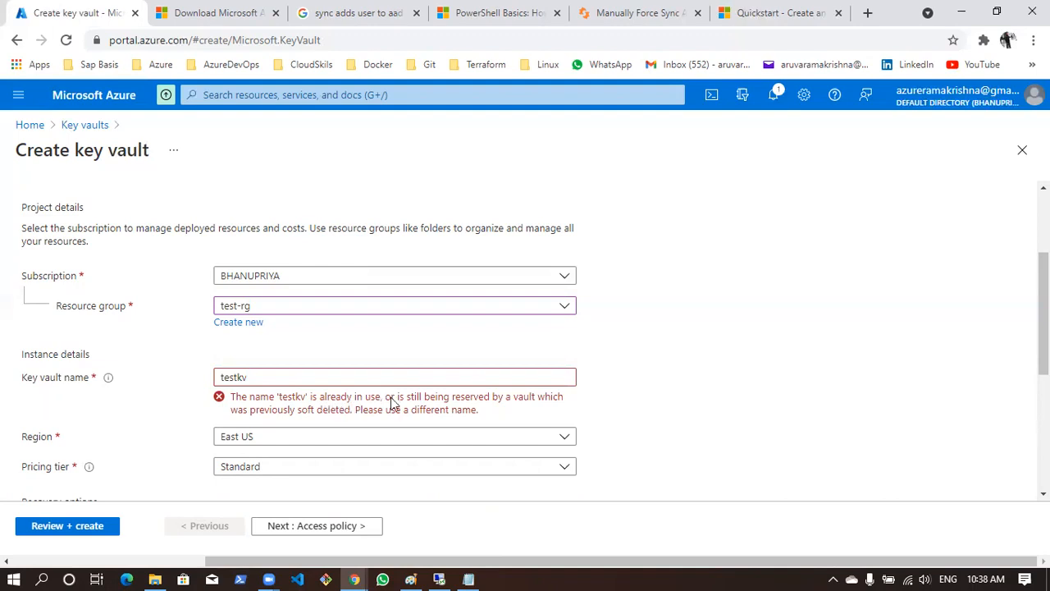
Extend the key vault name to testkv2413 and finally to testkv24136
click(331, 376)
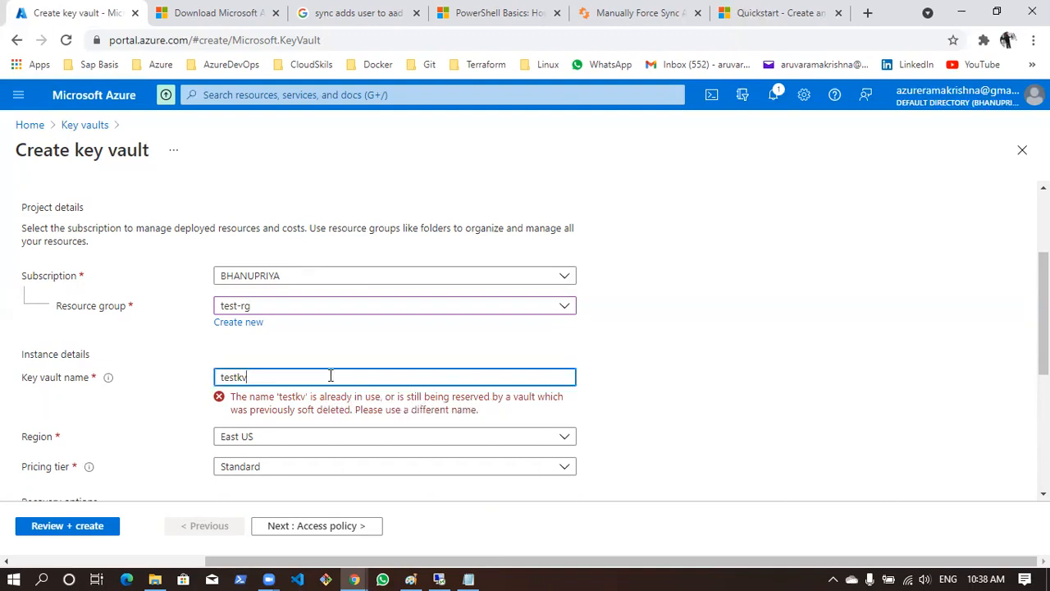
text(2413)
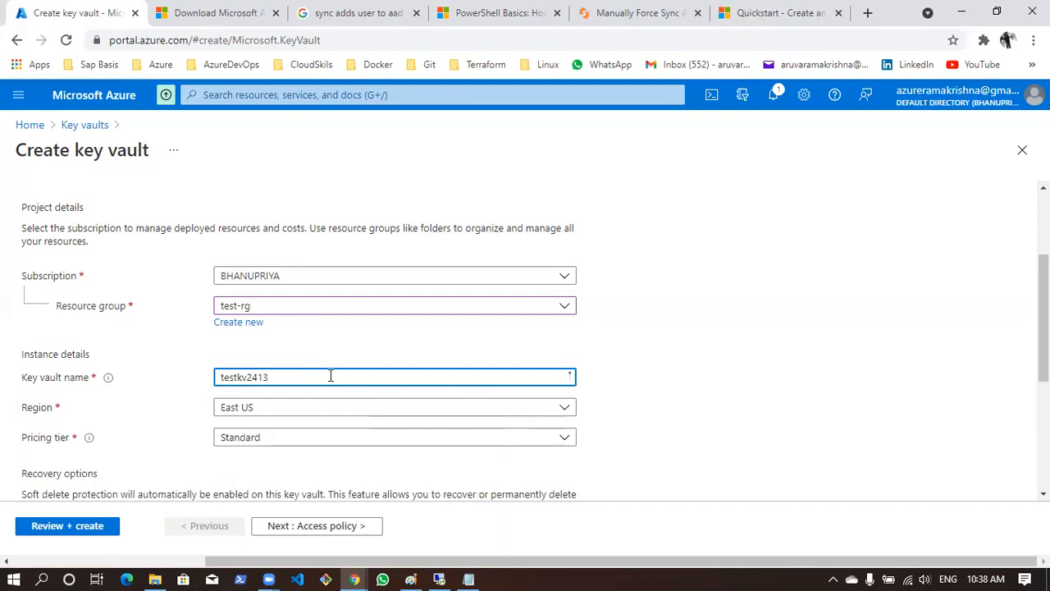
click(849, 435)
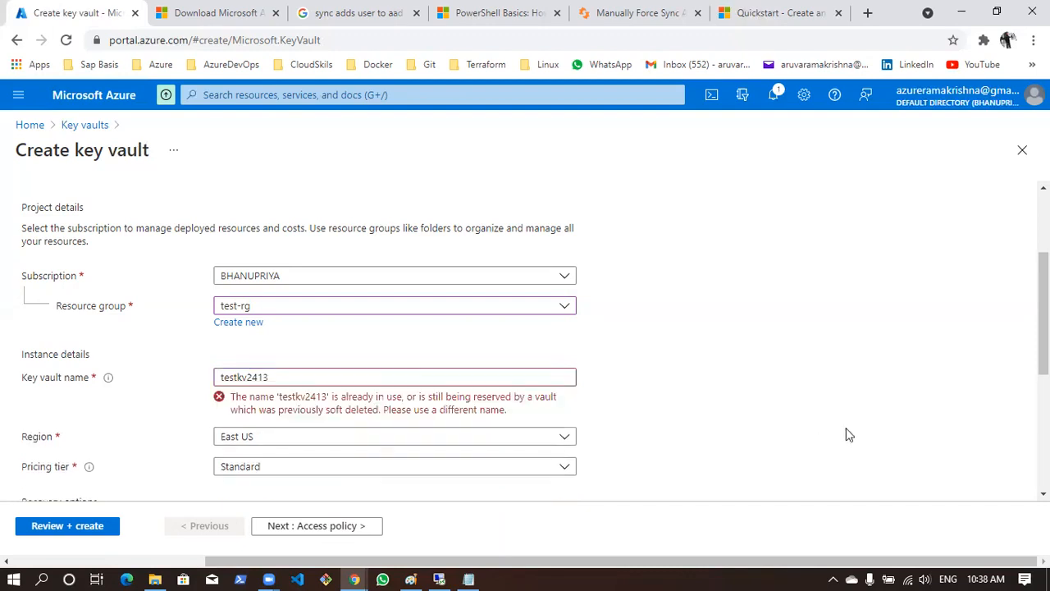
click(321, 377)
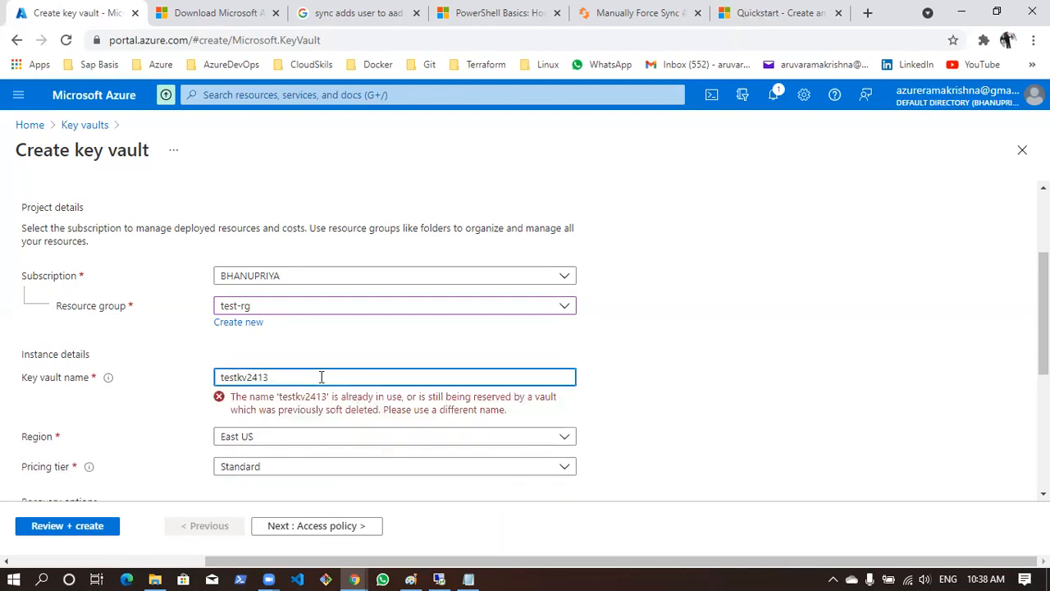
click(733, 374)
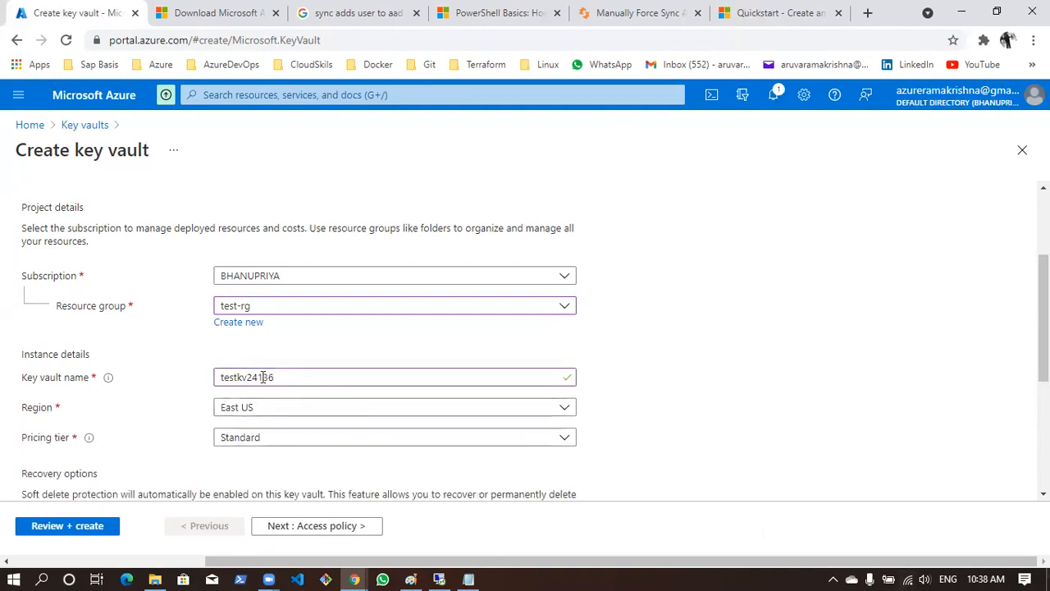
Choose the Standard pricing tier for the key vault from the available tiers
scroll(494, 316, down, 1)
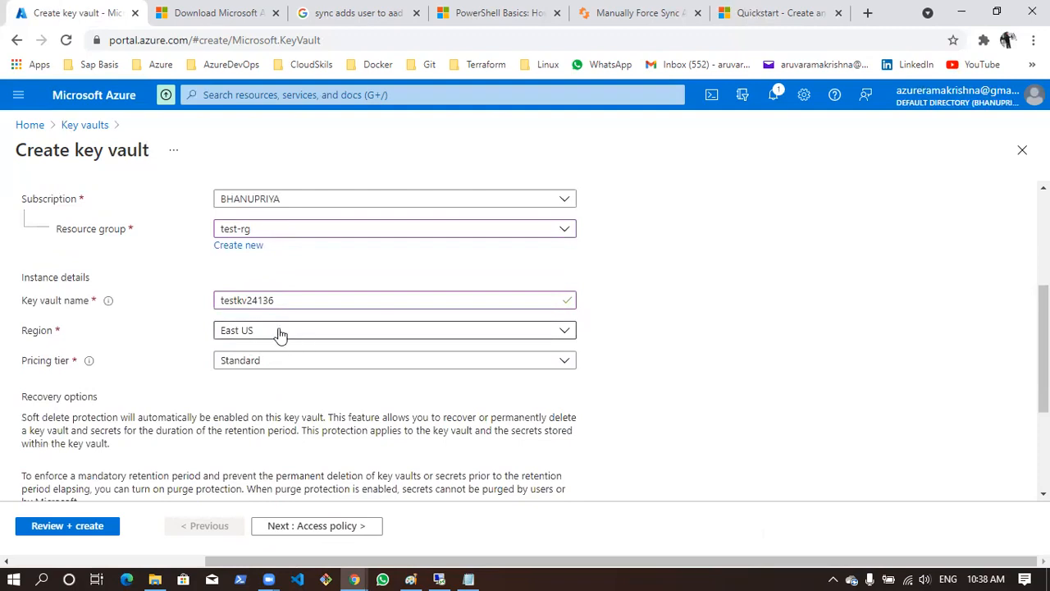
click(253, 366)
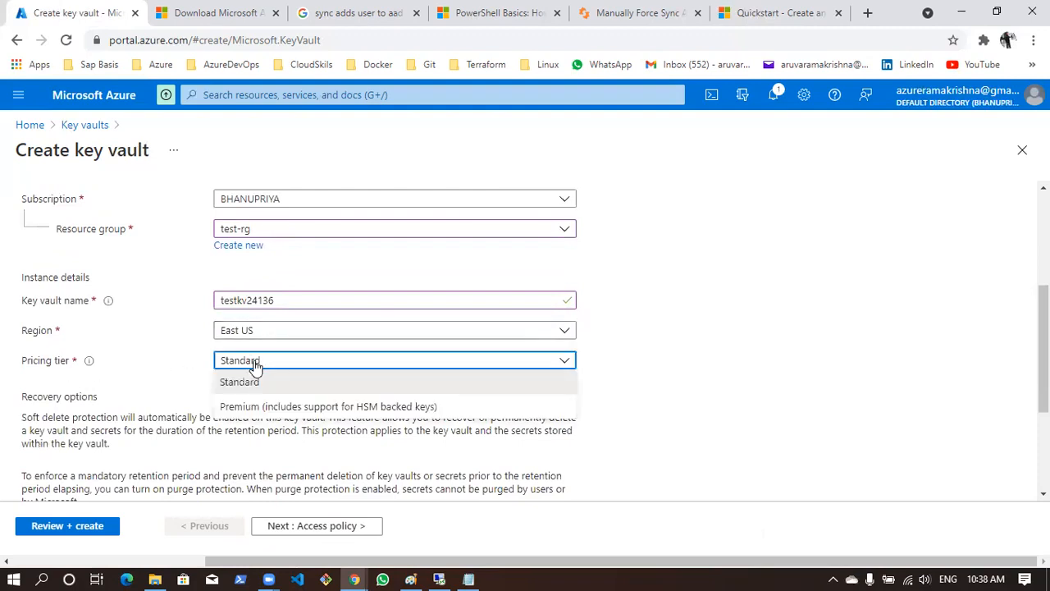
click(258, 383)
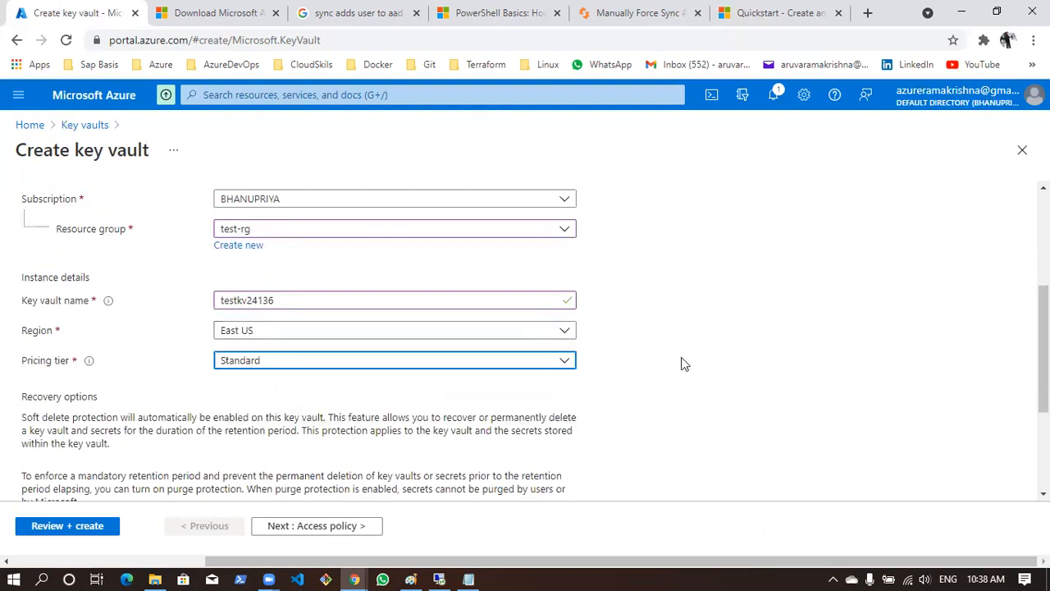
Examine the recovery options, highlighting the Soft-delete setting and the days to retain deleted vaults
scroll(707, 345, down, 3)
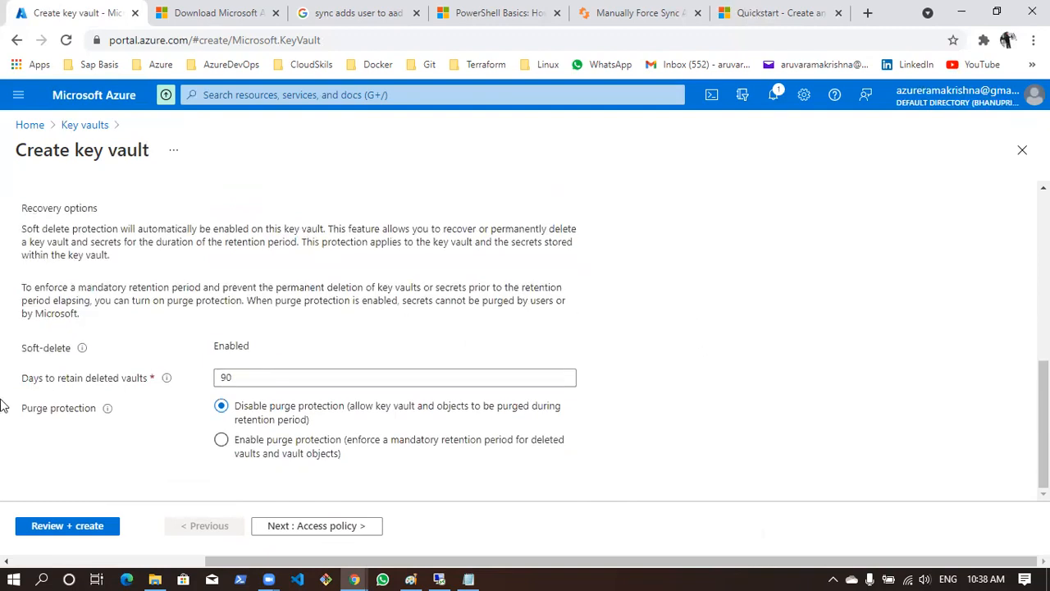
drag(23, 351, 71, 354)
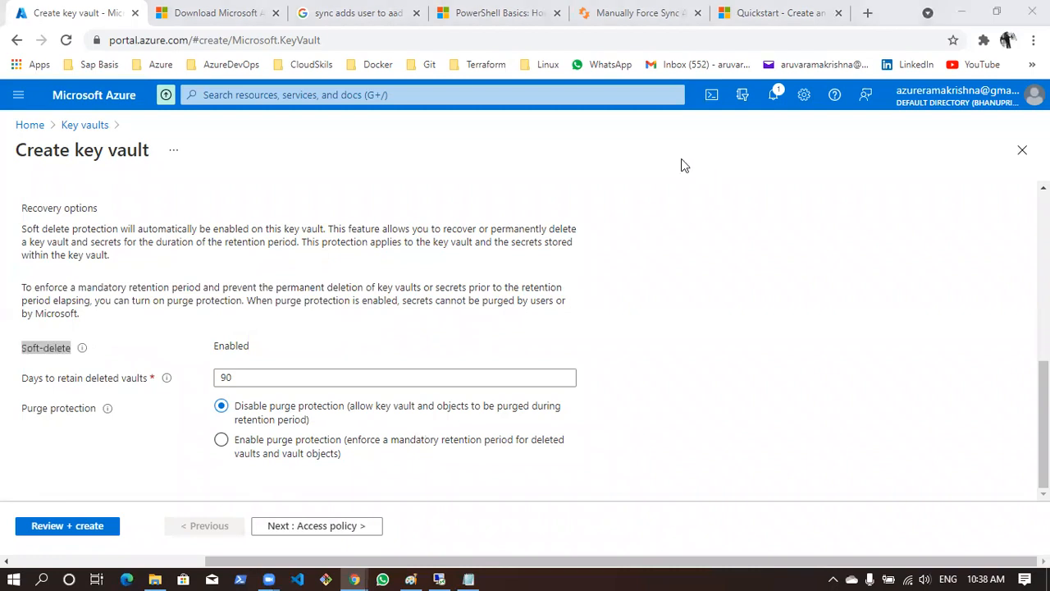
mouse_move(57, 351)
mouse_down()
mouse_move(47, 332)
mouse_move(43, 350)
mouse_move(69, 354)
mouse_up()
click(41, 351)
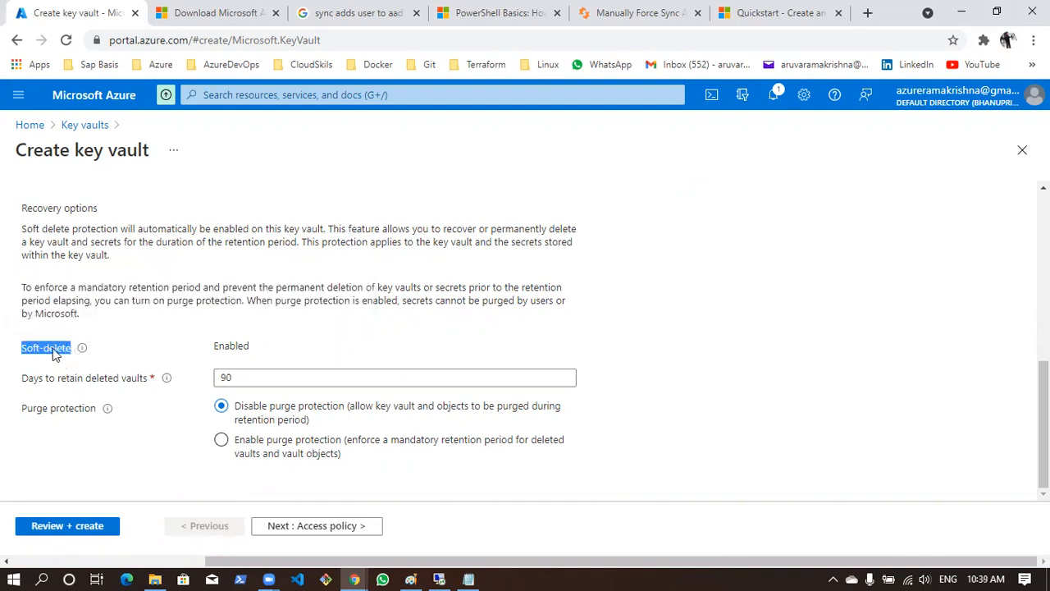
drag(54, 353, 55, 336)
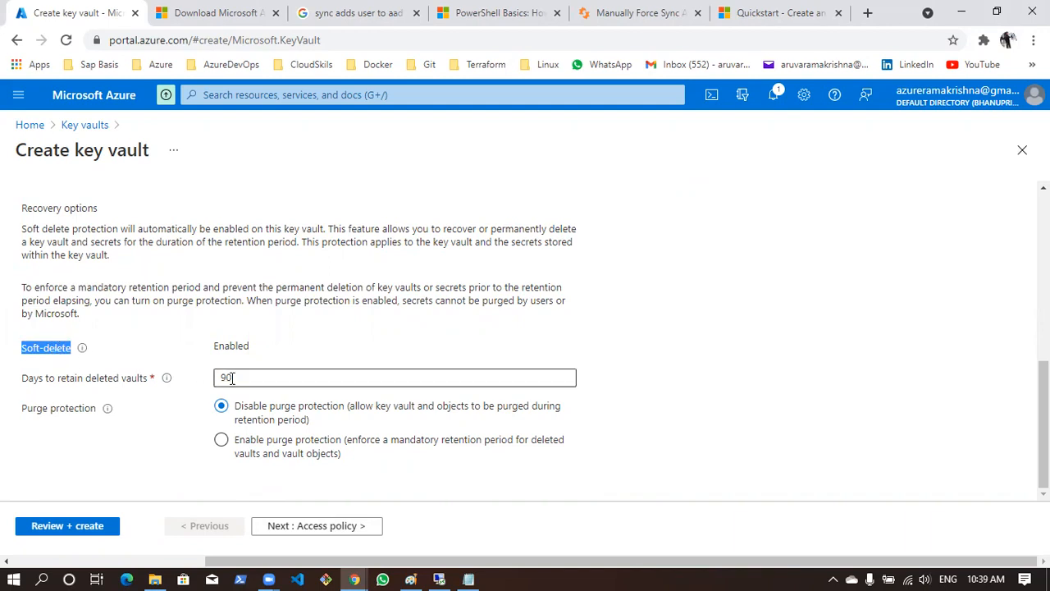
drag(232, 378, 216, 374)
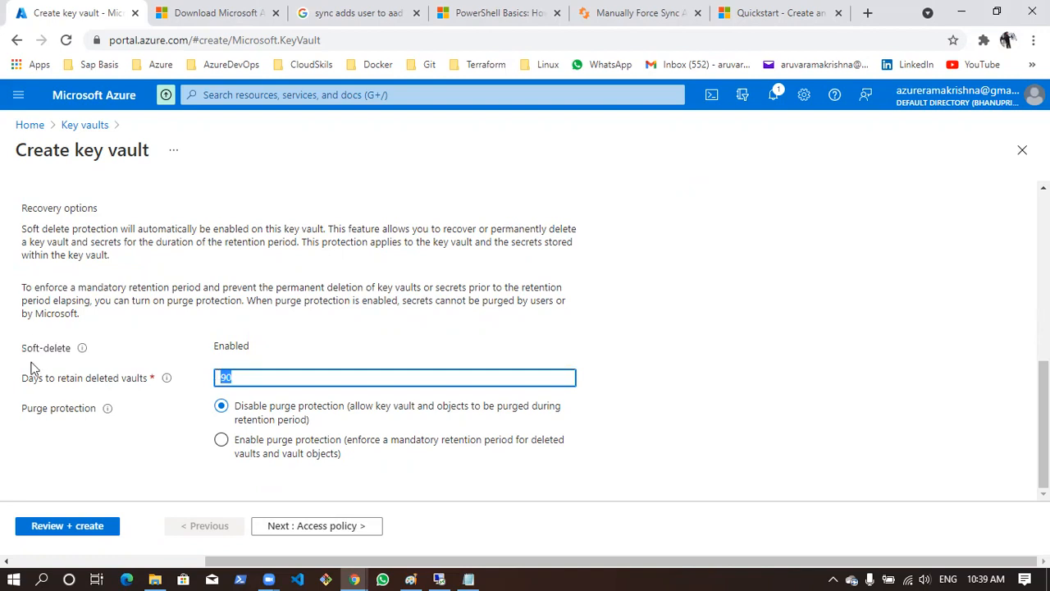
drag(21, 380, 148, 379)
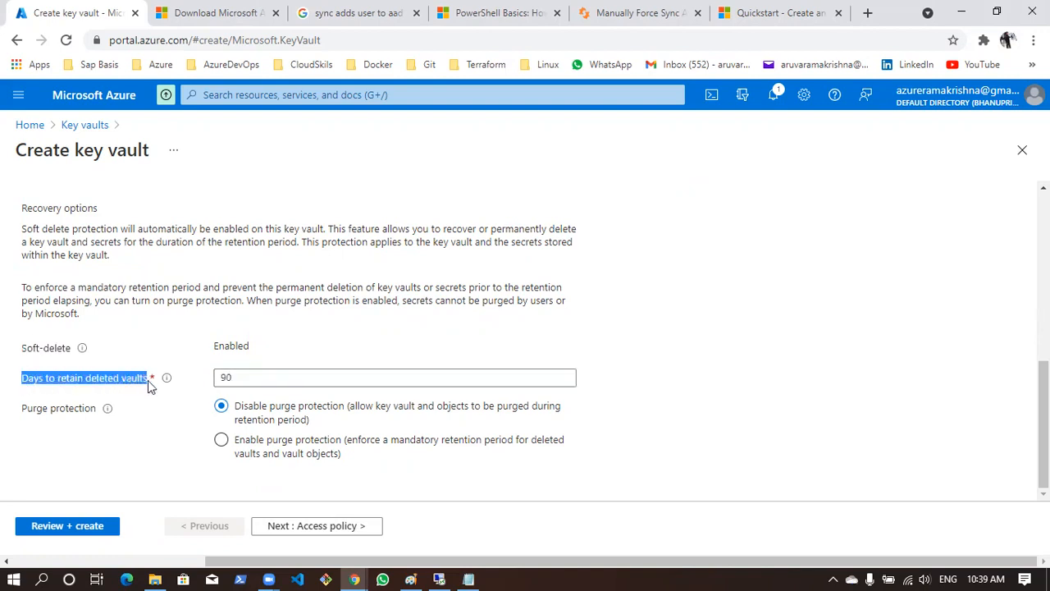
Try a retention period of 100 days for deleted vaults and highlight the allowed range
click(239, 379)
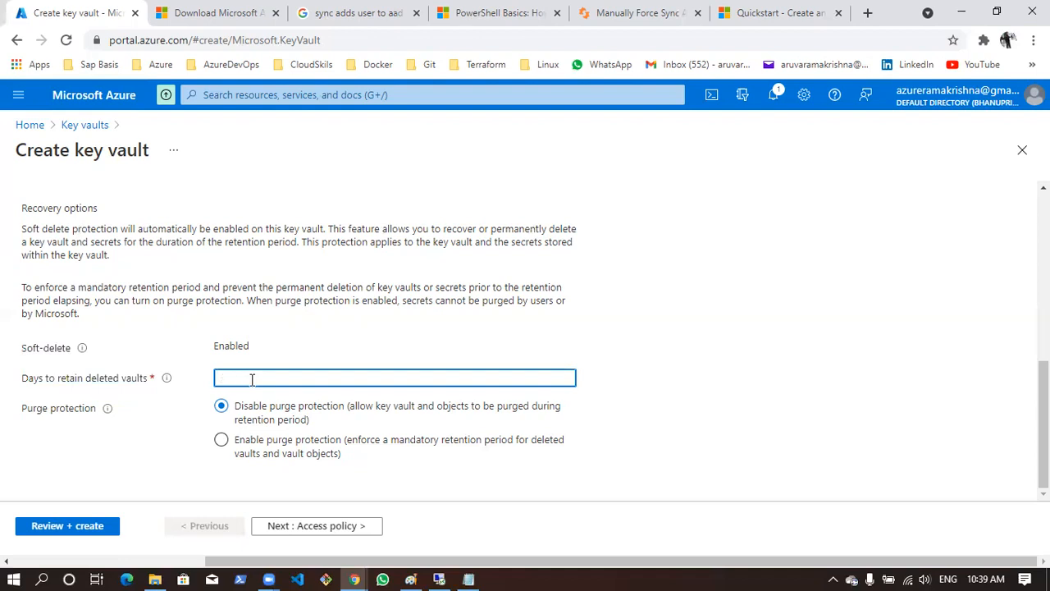
text(100)
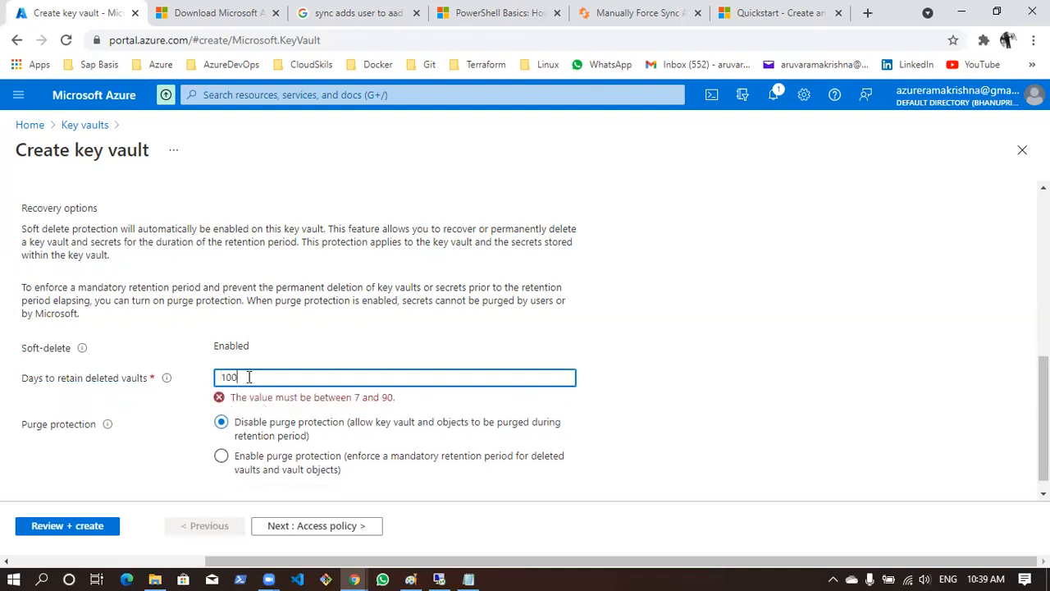
drag(395, 398, 355, 395)
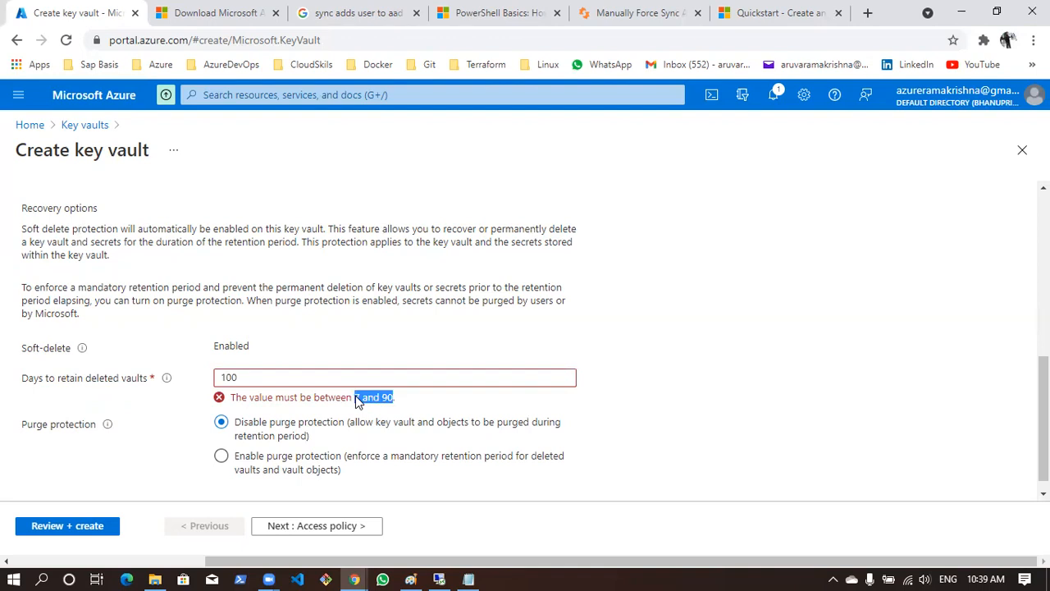
Set the days to retain deleted vaults to 90
drag(243, 378, 187, 377)
text(90)
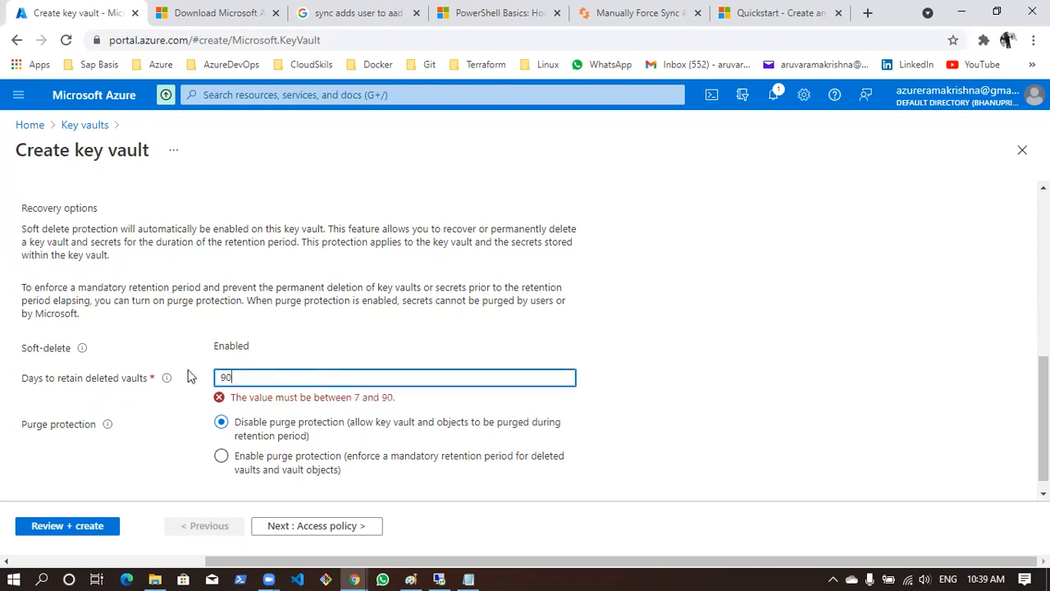
click(779, 390)
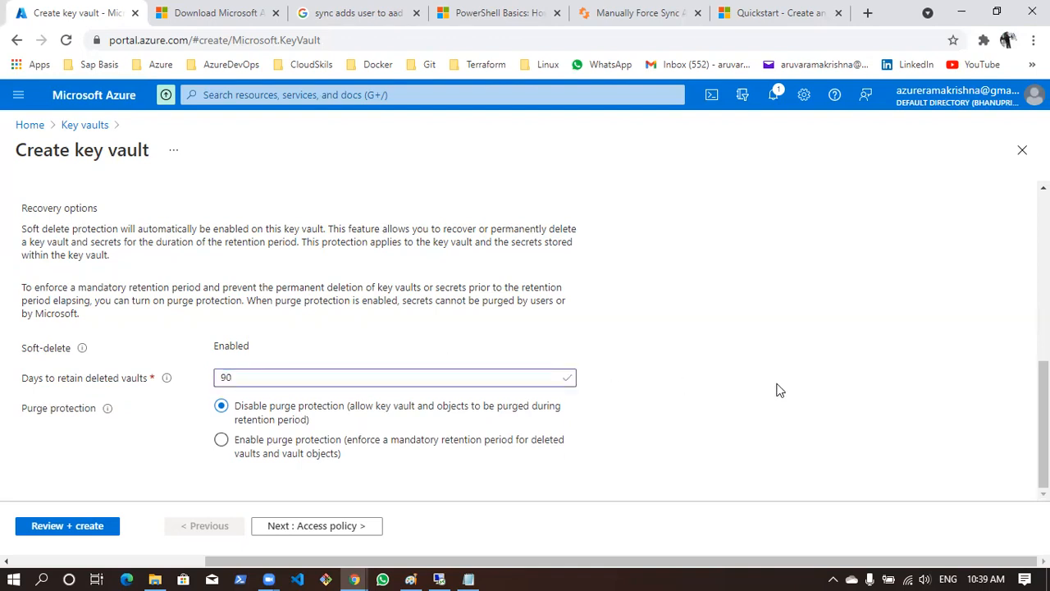
Enable purge protection to enforce a mandatory retention period for deleted vaults and vault objects
scroll(628, 325, up, 8)
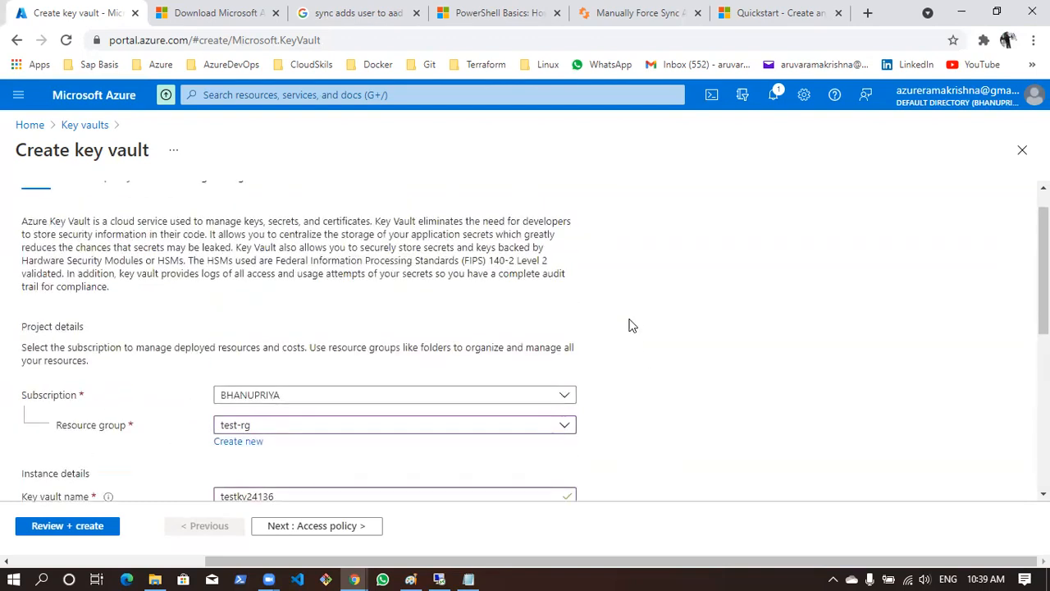
scroll(615, 341, down, 8)
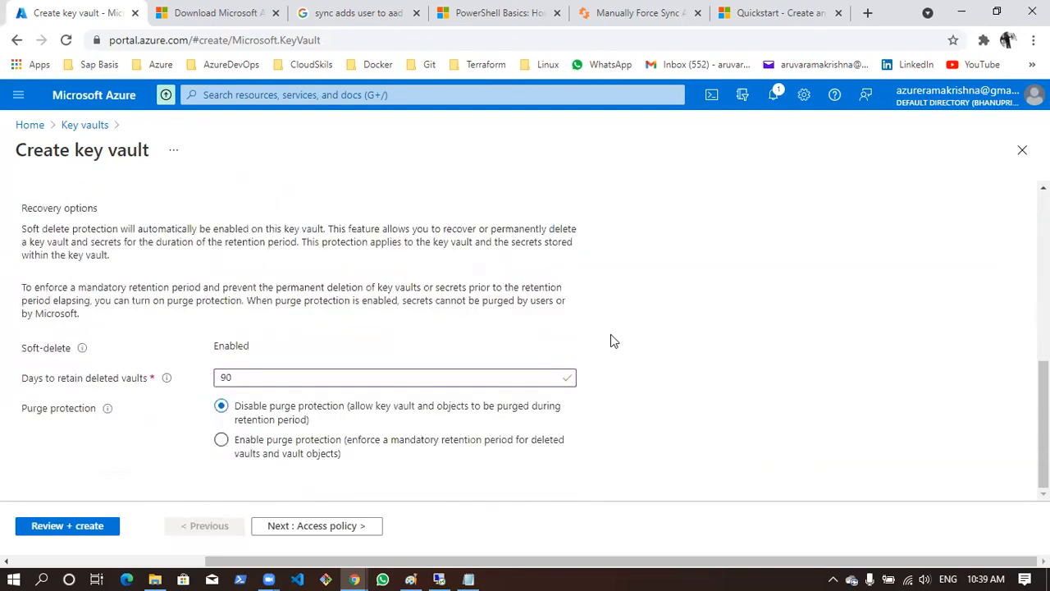
double_click(239, 378)
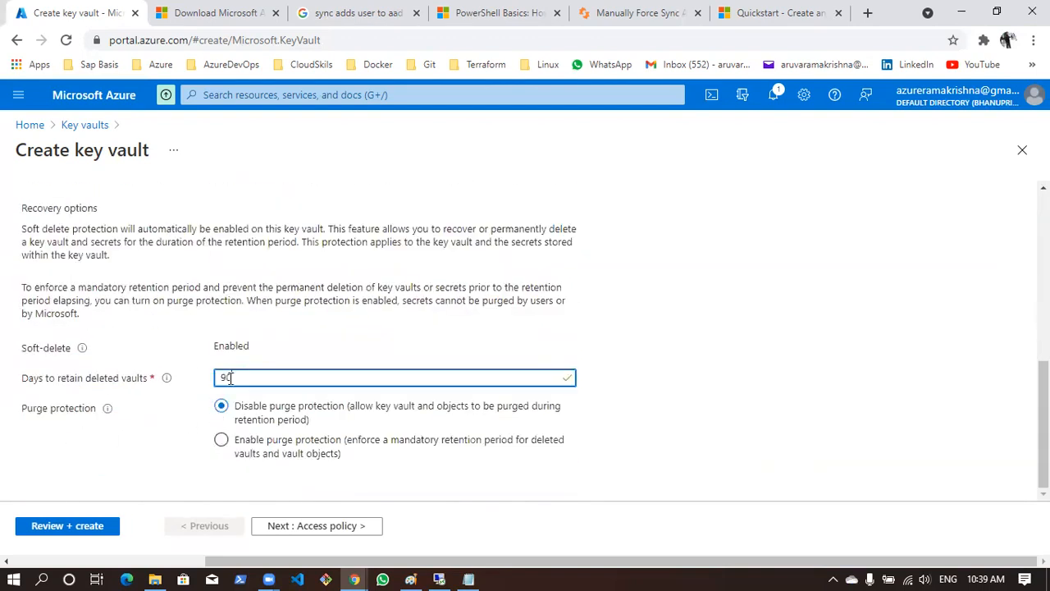
click(741, 380)
click(221, 441)
Open the purge protection documentation, highlight the Permitted purge paragraph, and return to the key vault creation form
mouse_move(108, 410)
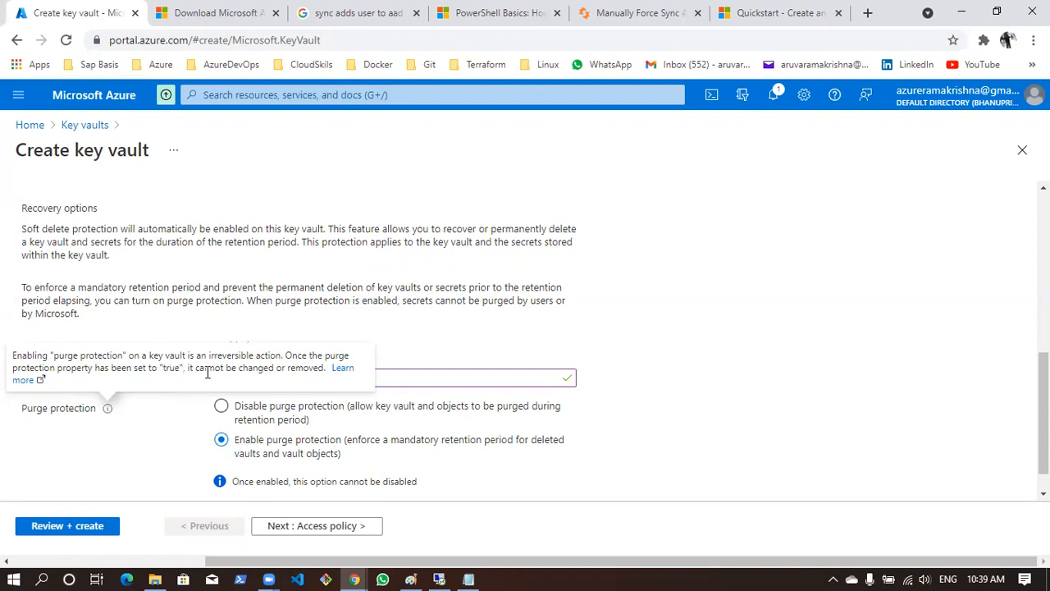
click(341, 369)
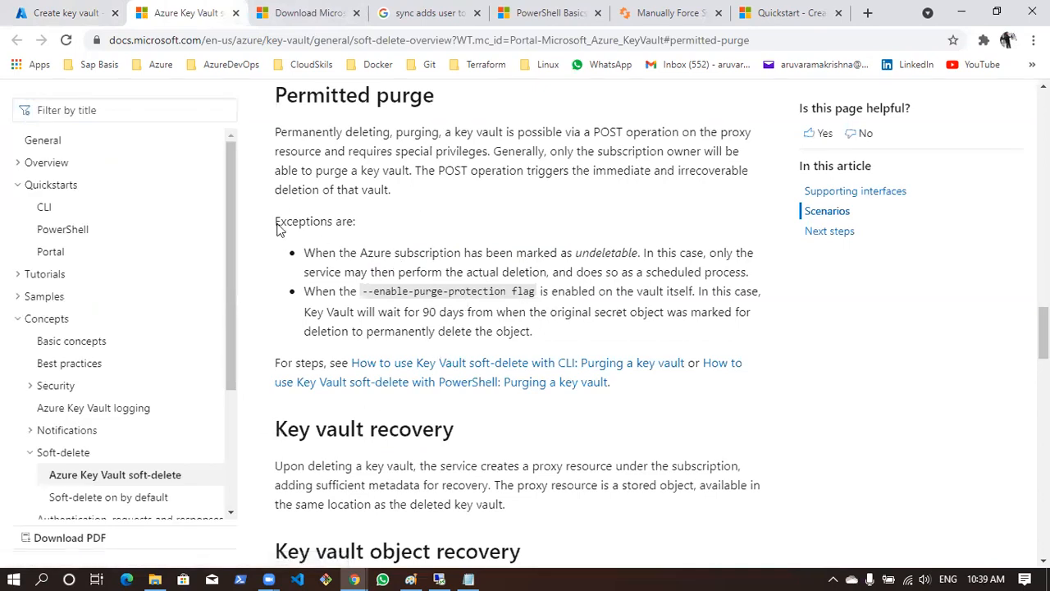
drag(272, 132, 525, 188)
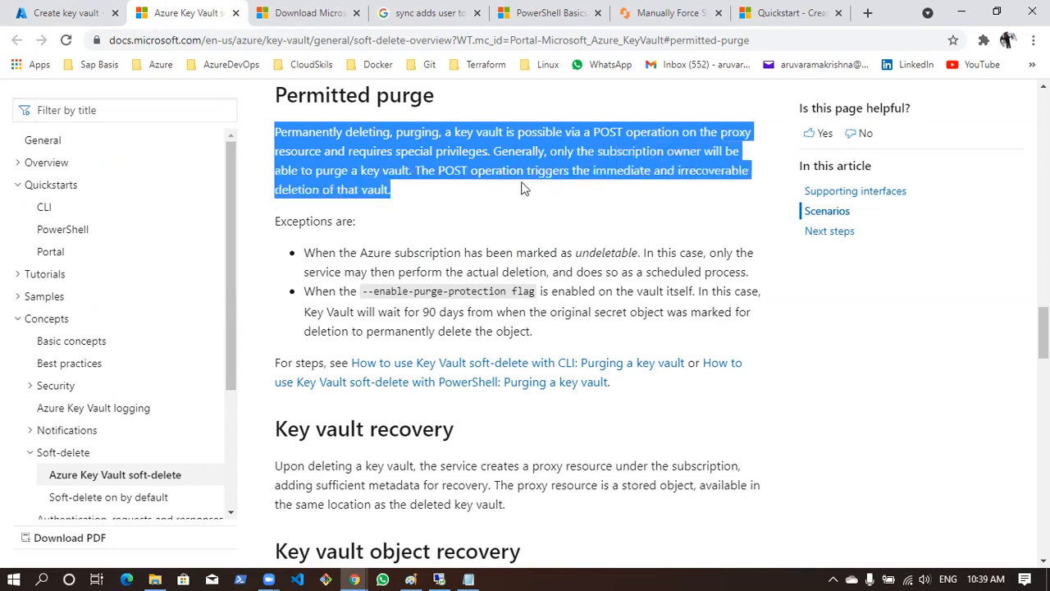
click(454, 193)
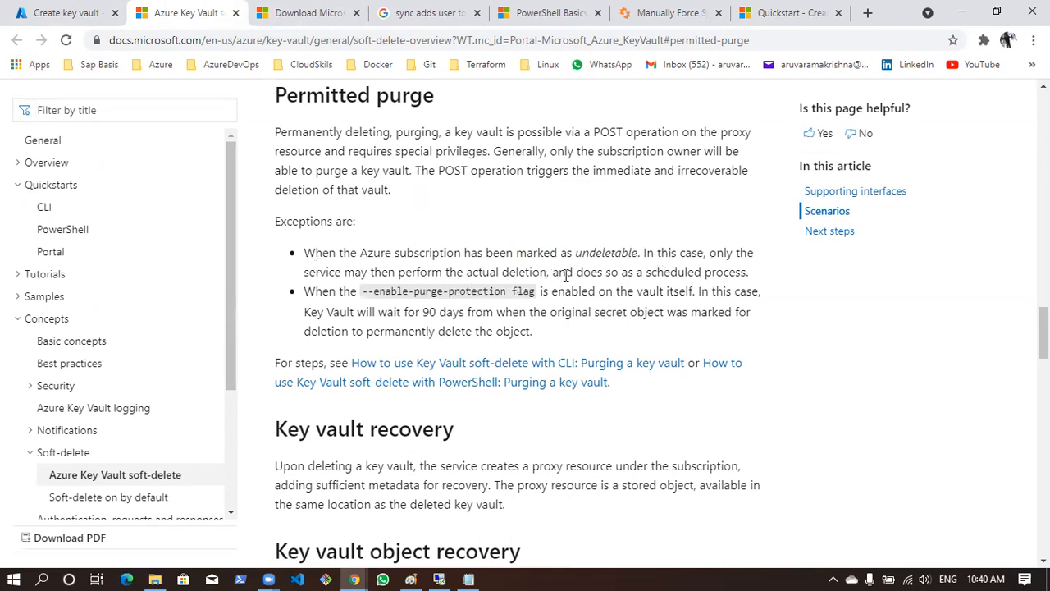
click(82, 7)
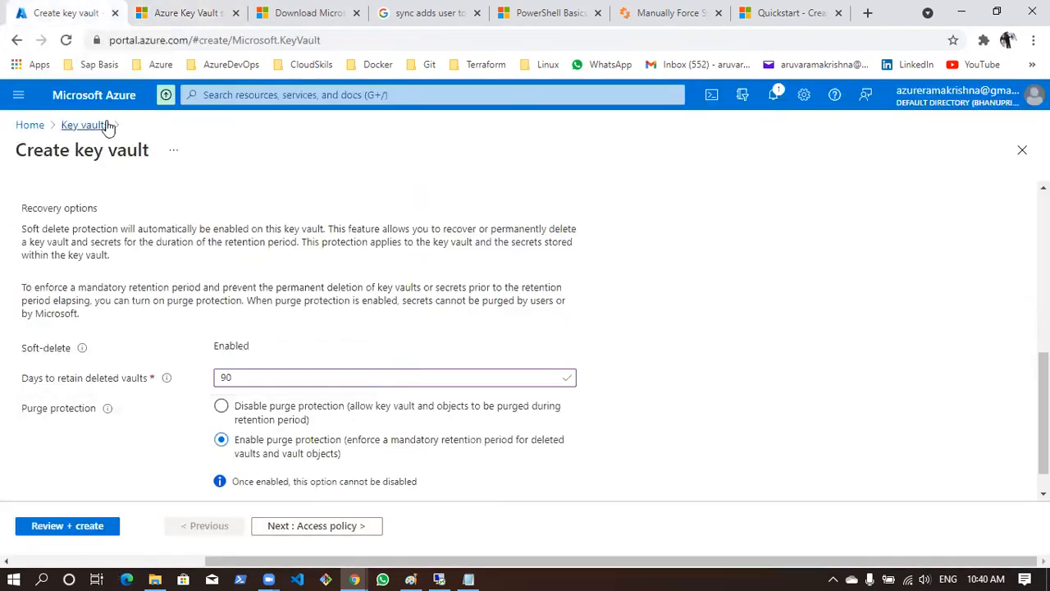
Recheck the key vault's basic and recovery settings and continue to the access policy settings
scroll(317, 384, down, 1)
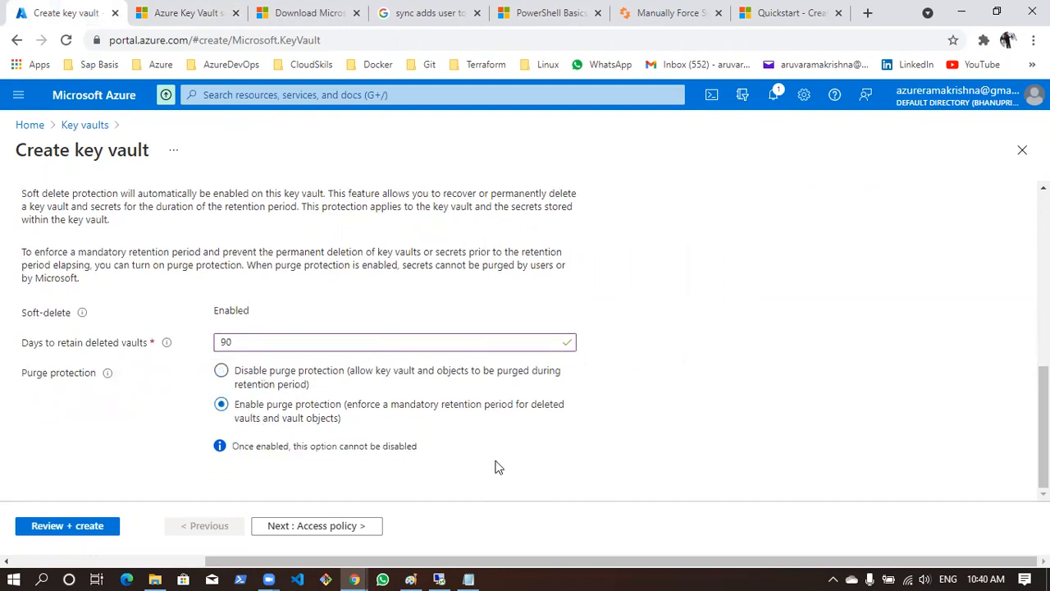
scroll(317, 410, up, 3)
scroll(318, 410, down, 1)
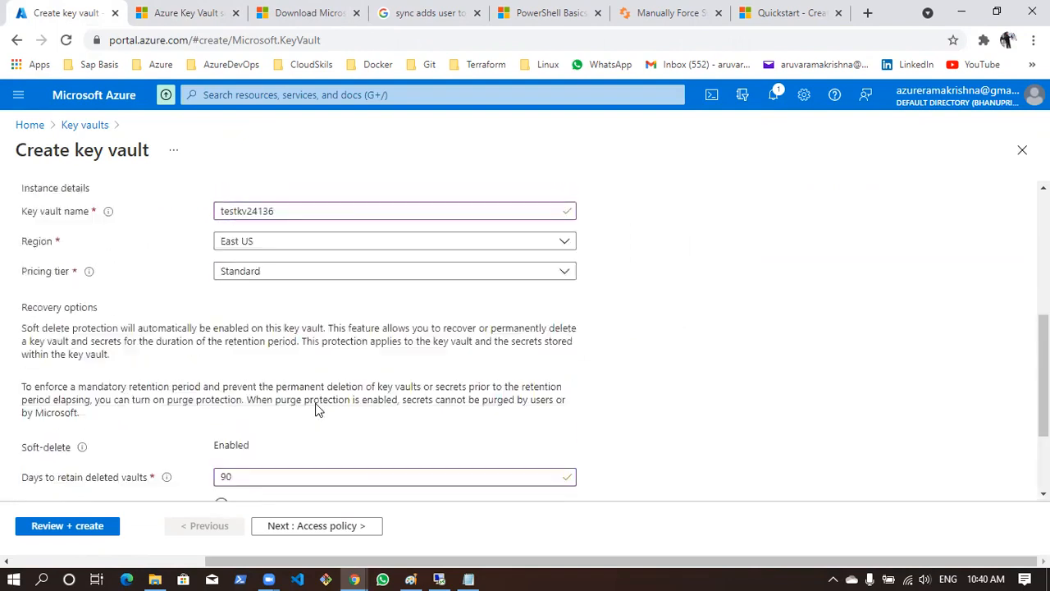
scroll(316, 411, up, 4)
scroll(161, 414, down, 5)
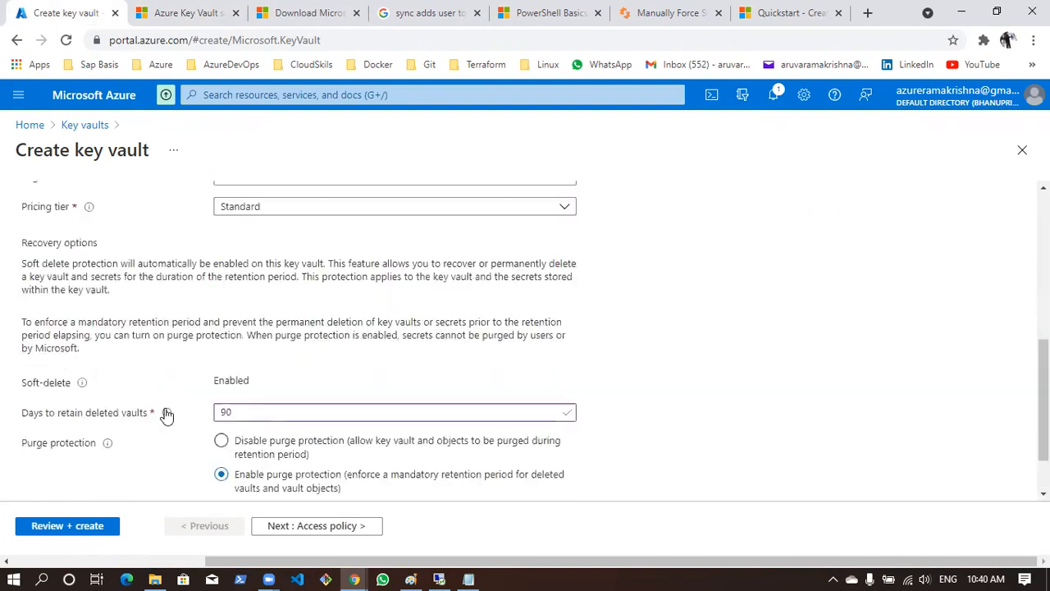
scroll(165, 415, up, 10)
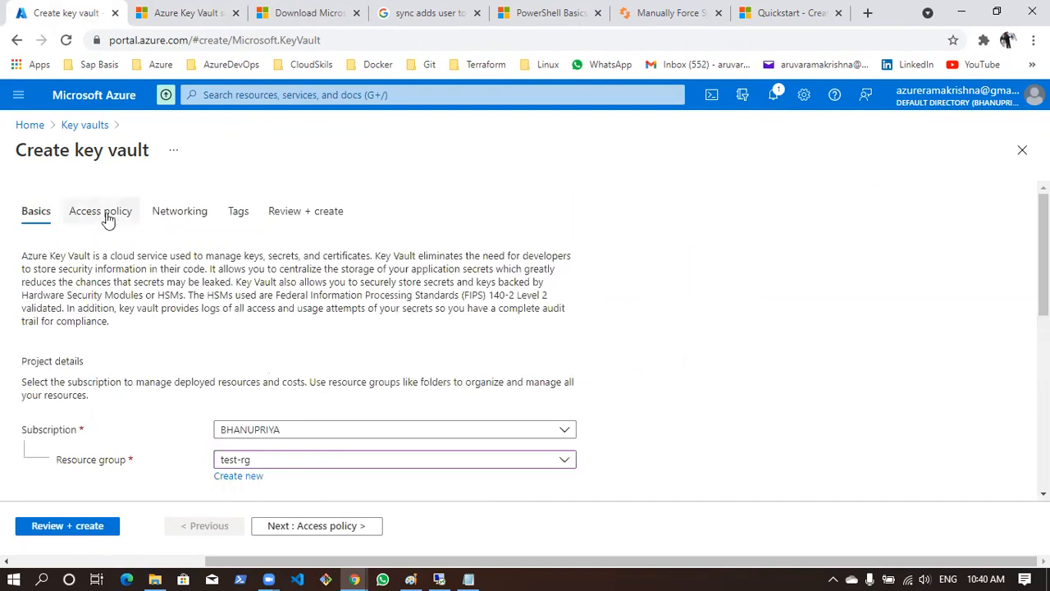
click(336, 525)
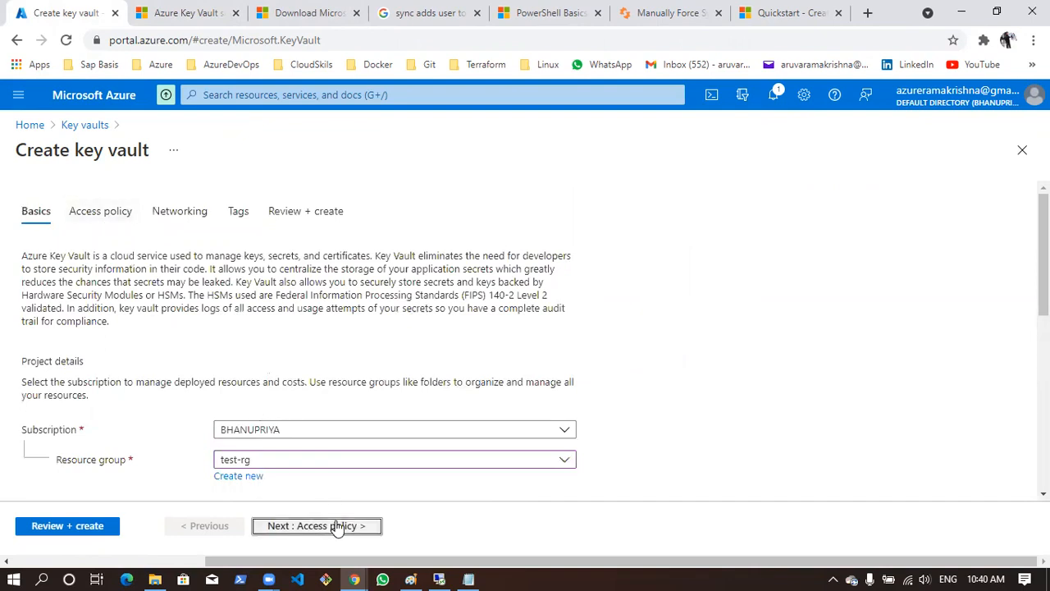
Examine the permission model and current access policies, highlighting the name of the listed user
scroll(269, 437, down, 2)
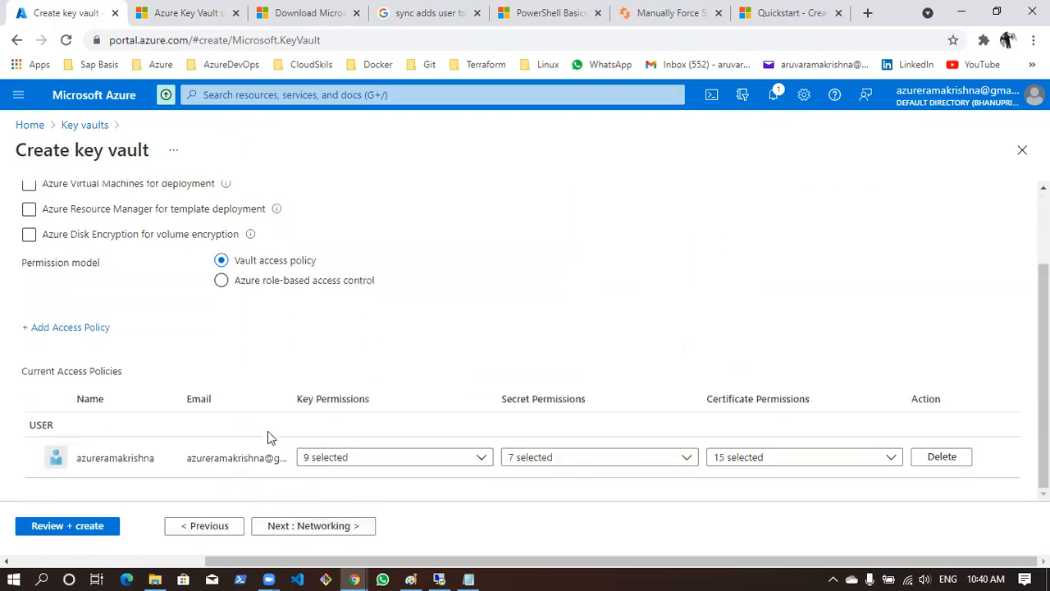
scroll(268, 430, up, 2)
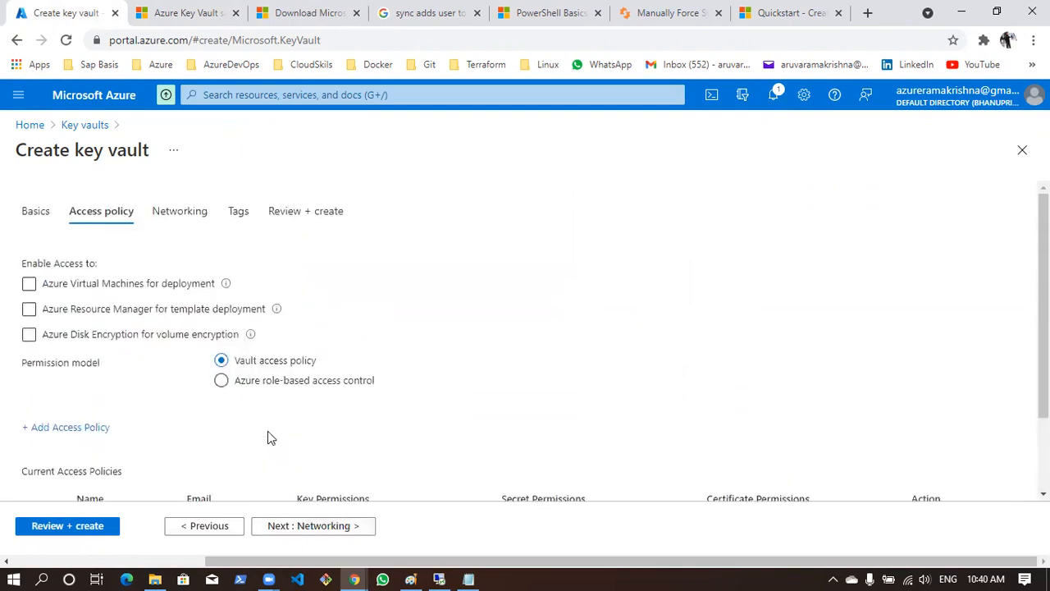
scroll(267, 430, down, 2)
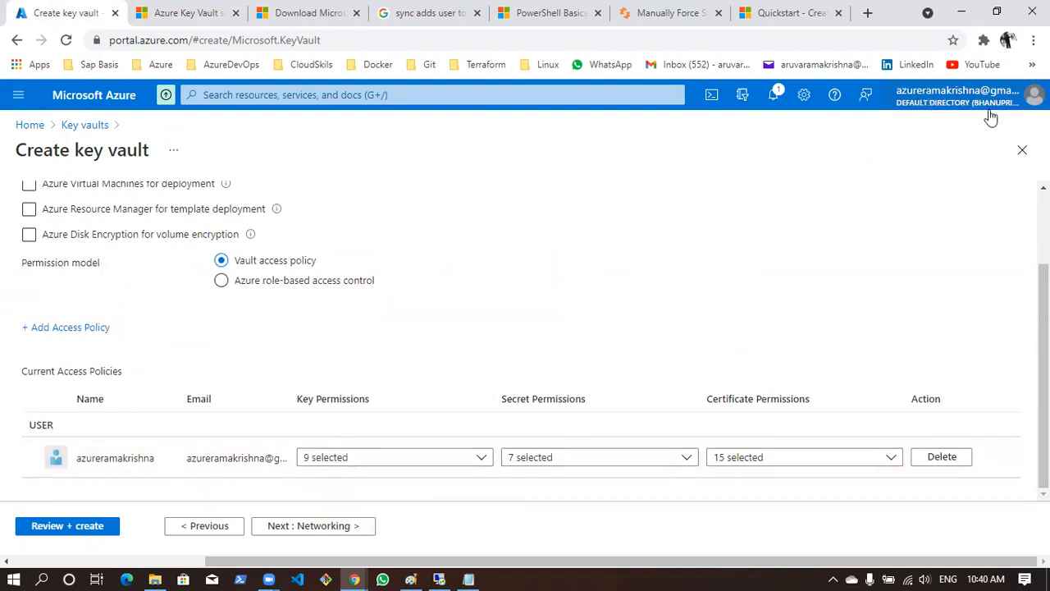
drag(73, 459, 162, 462)
scroll(270, 451, up, 2)
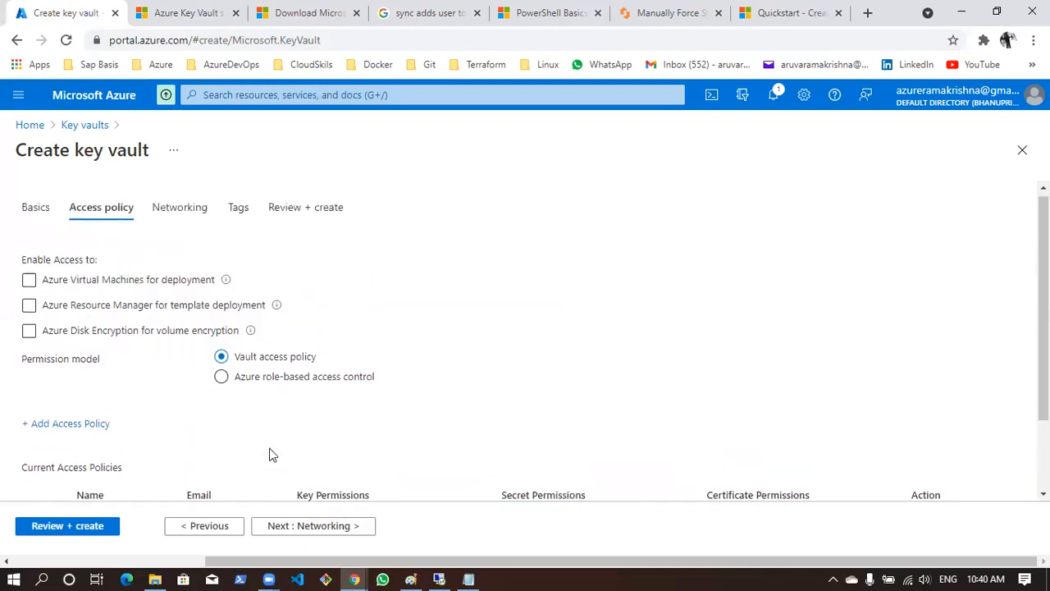
Continue to the networking settings and look through the connectivity methods, including Public endpoint (selected networks) and Private endpoint
click(325, 534)
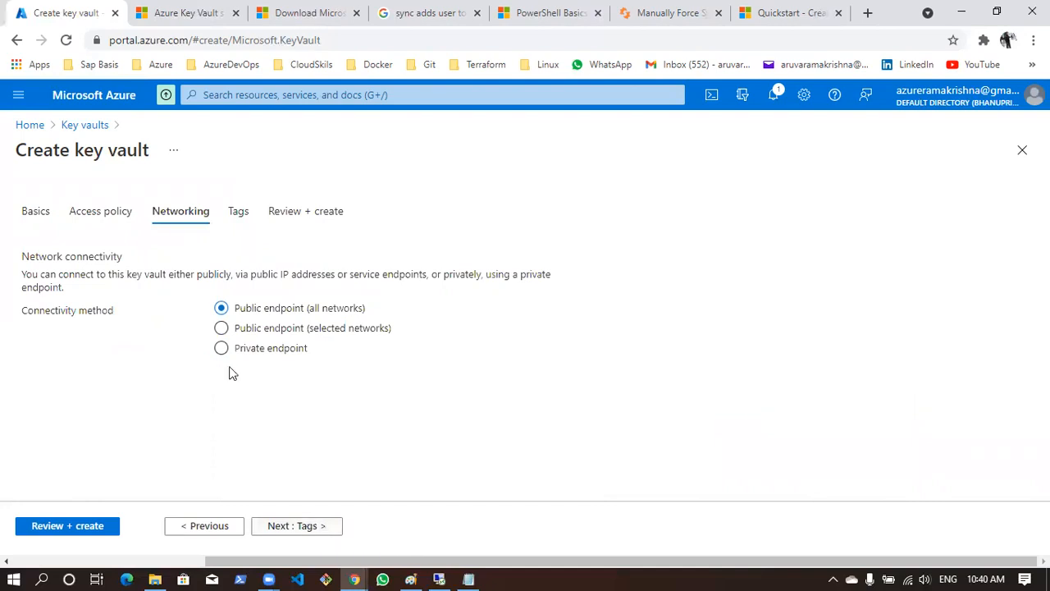
click(321, 329)
click(308, 349)
scroll(317, 459, down, 1)
click(275, 299)
click(273, 284)
Validate the key vault configuration and start its creation
click(99, 529)
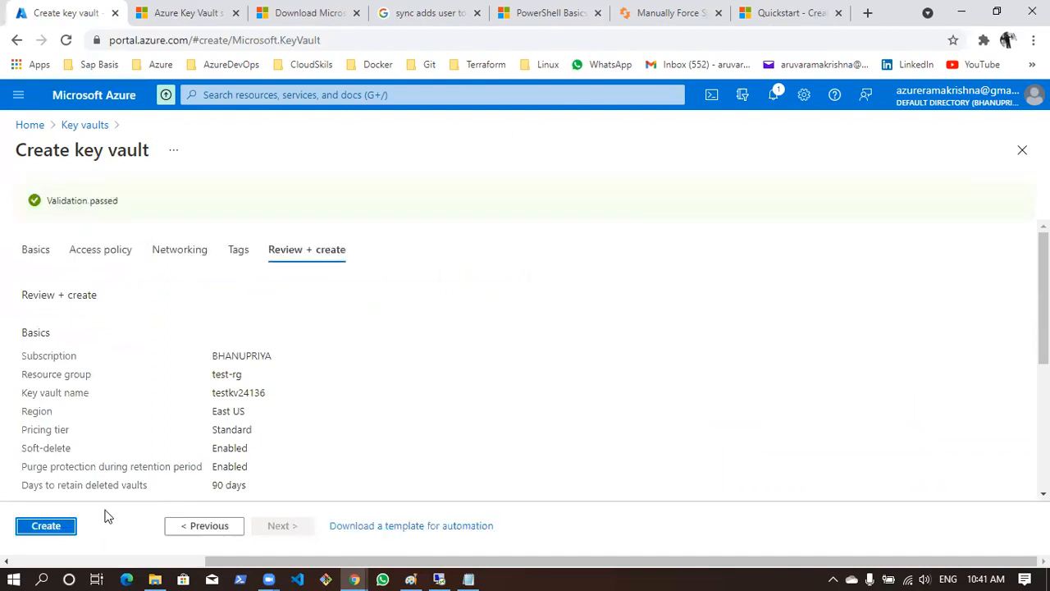
click(61, 526)
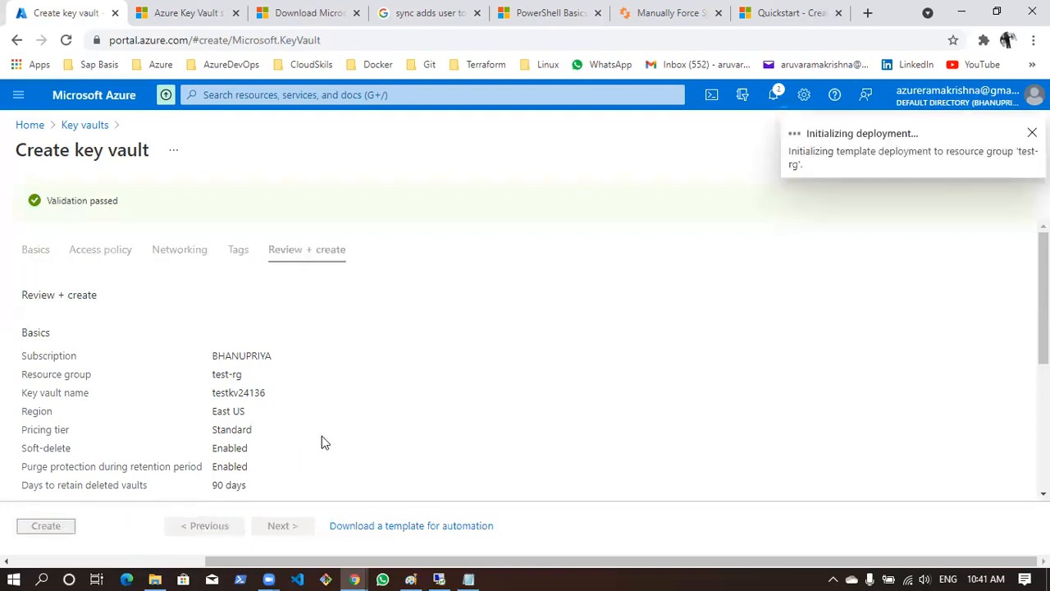
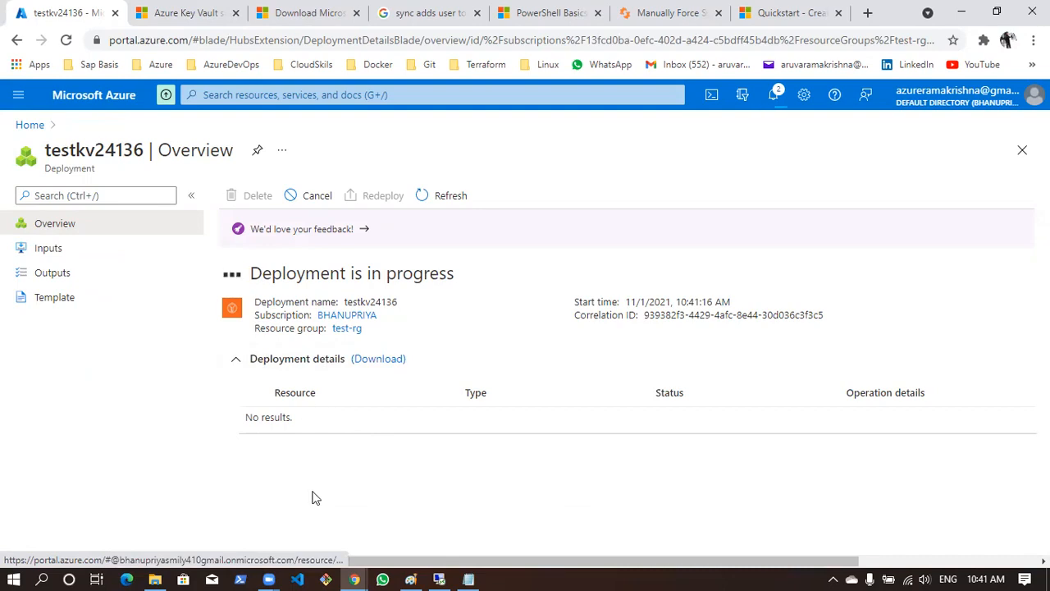
Close the existing incognito window, open a new one and load the Azure portal sign-in page
key(alt+Tab)
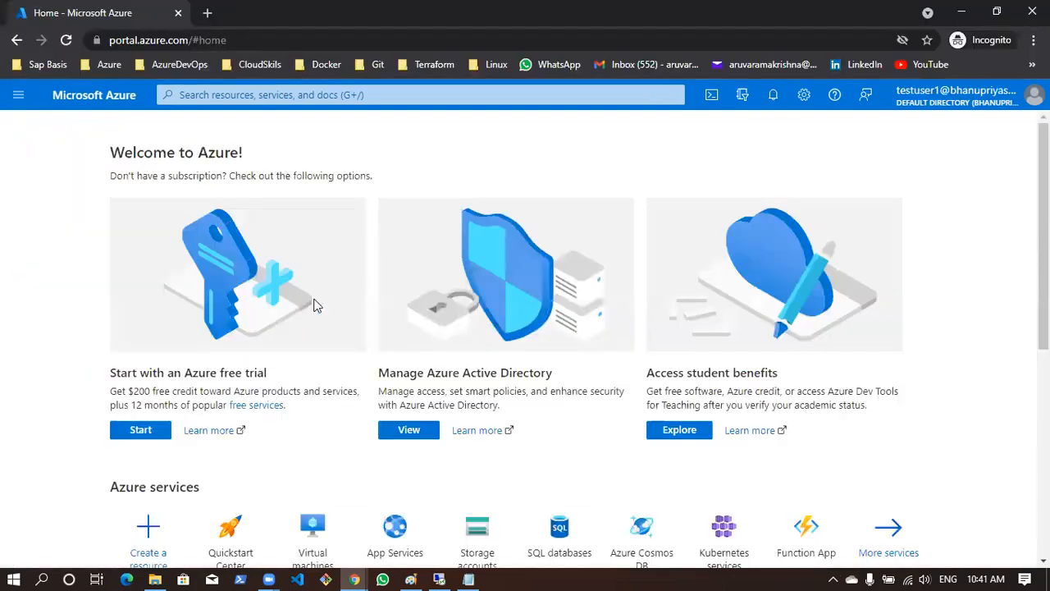
click(177, 18)
click(1034, 39)
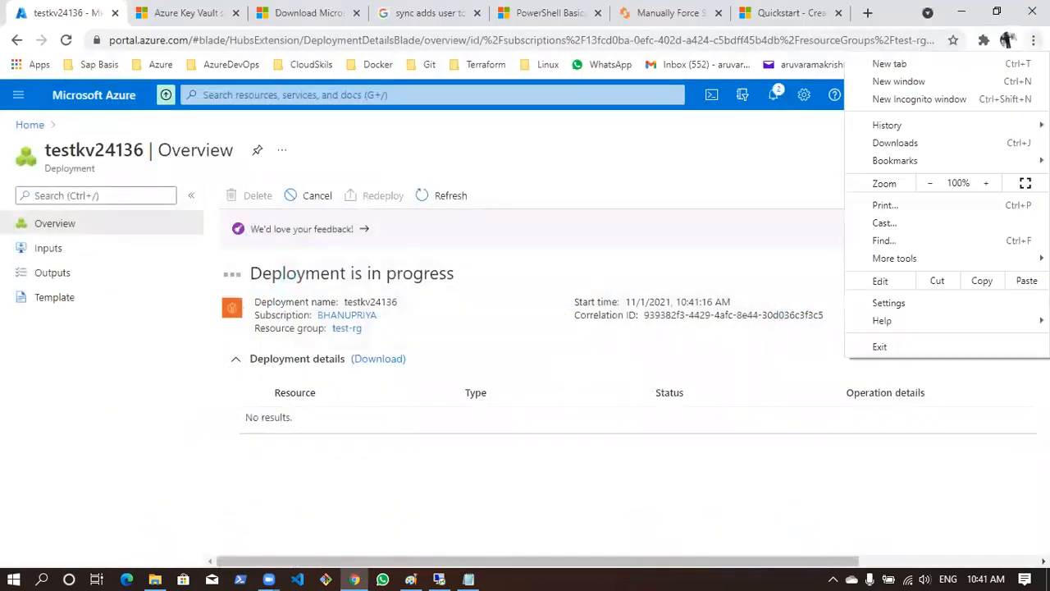
click(980, 96)
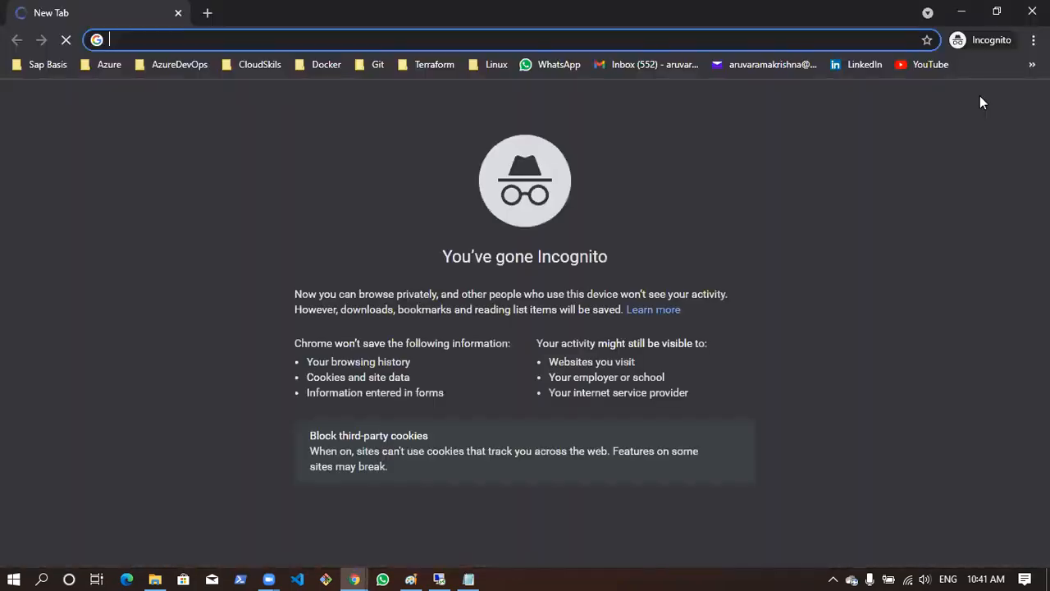
click(855, 39)
text(po)
key(Return)
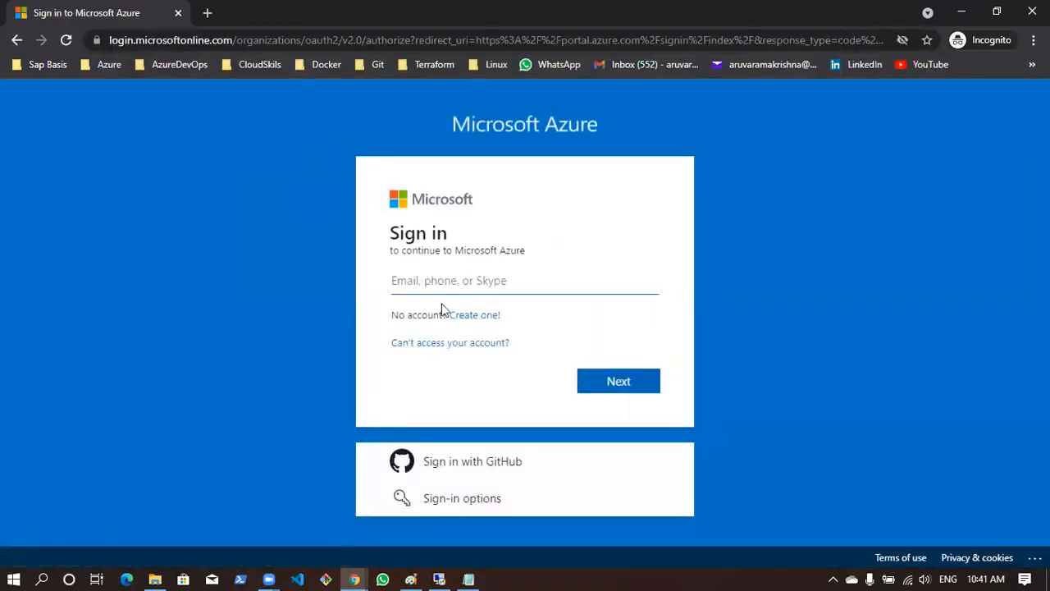
text(Start-ADSyncSyncCycle -PolicyType Initial)
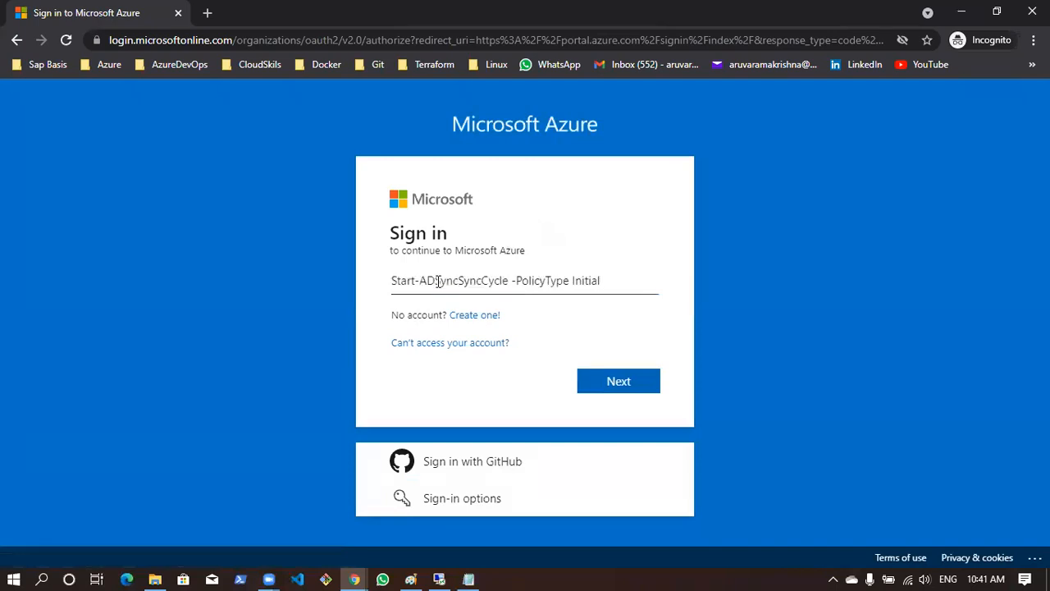
key(ctrl+a)
key(BackSpace)
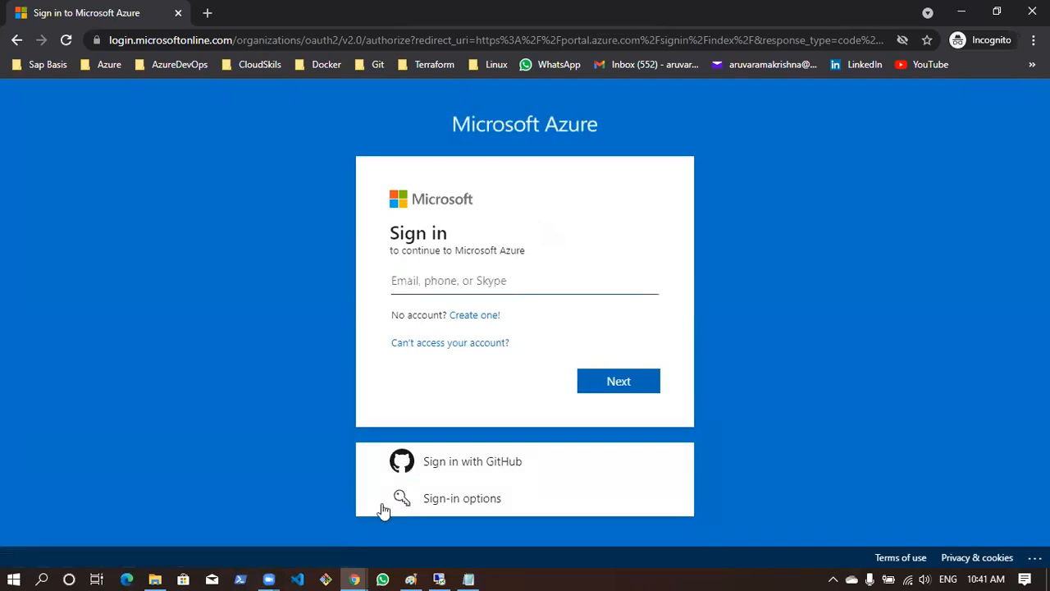
Return to the browser window with the testkv24136 deployment and open the deployed key vault resource
mouse_move(354, 580)
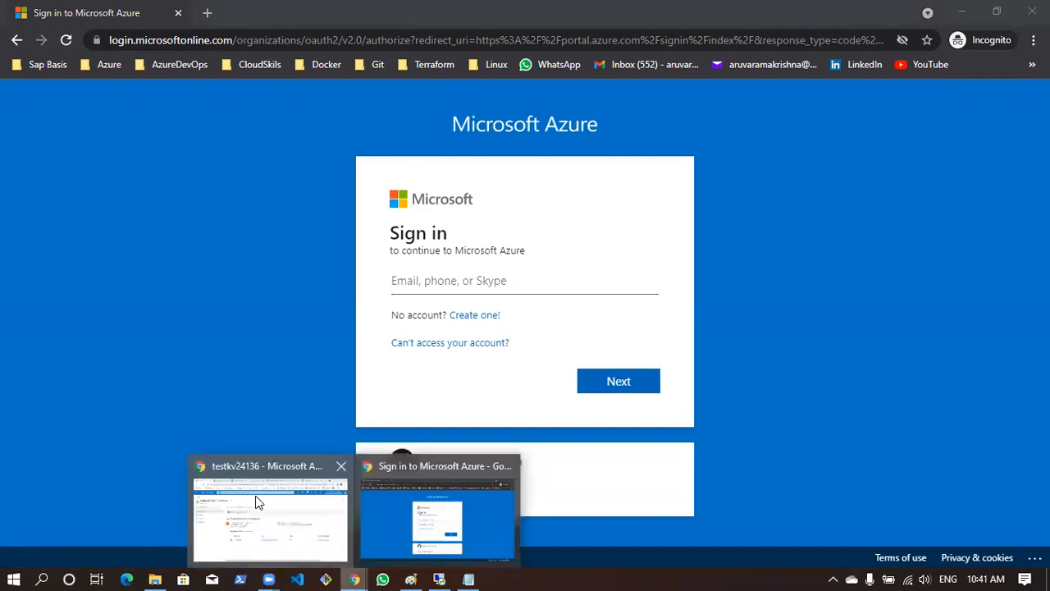
click(253, 499)
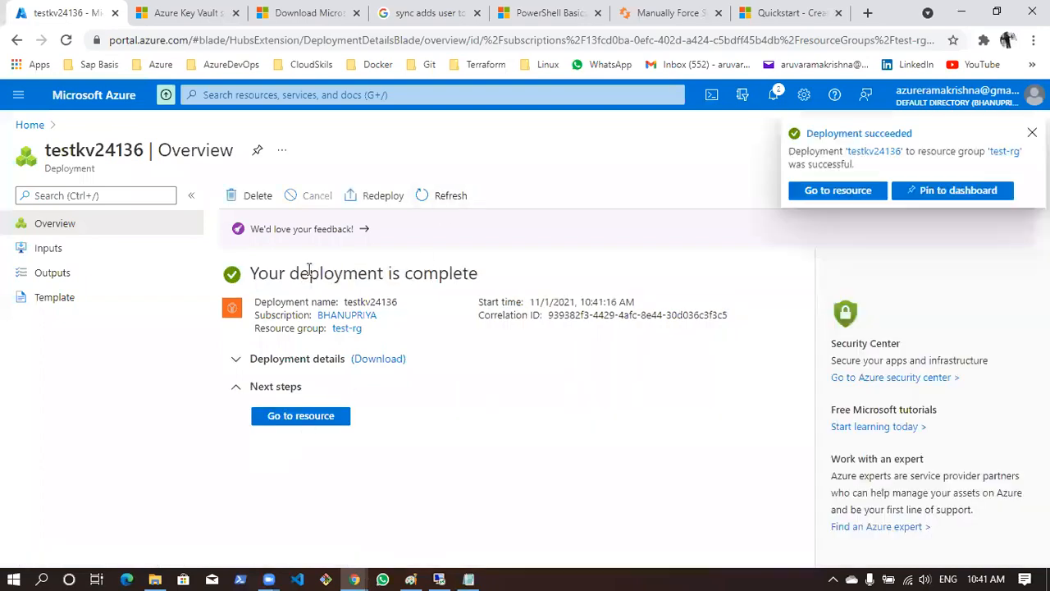
click(811, 205)
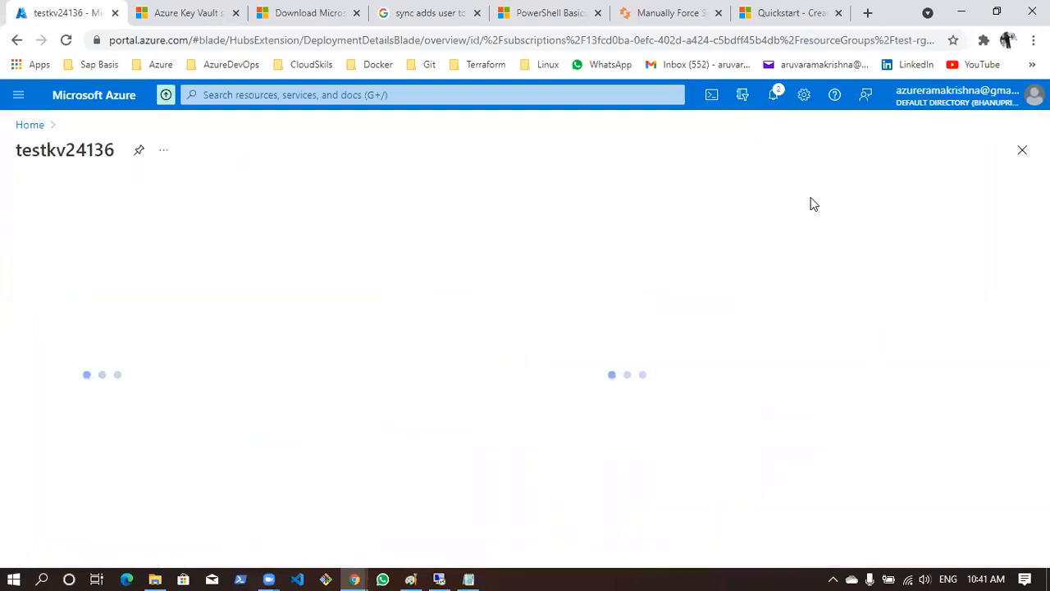
Examine the key vault's overview, highlighting the resource type, the Vault URI label and the vault's address
drag(46, 169, 82, 170)
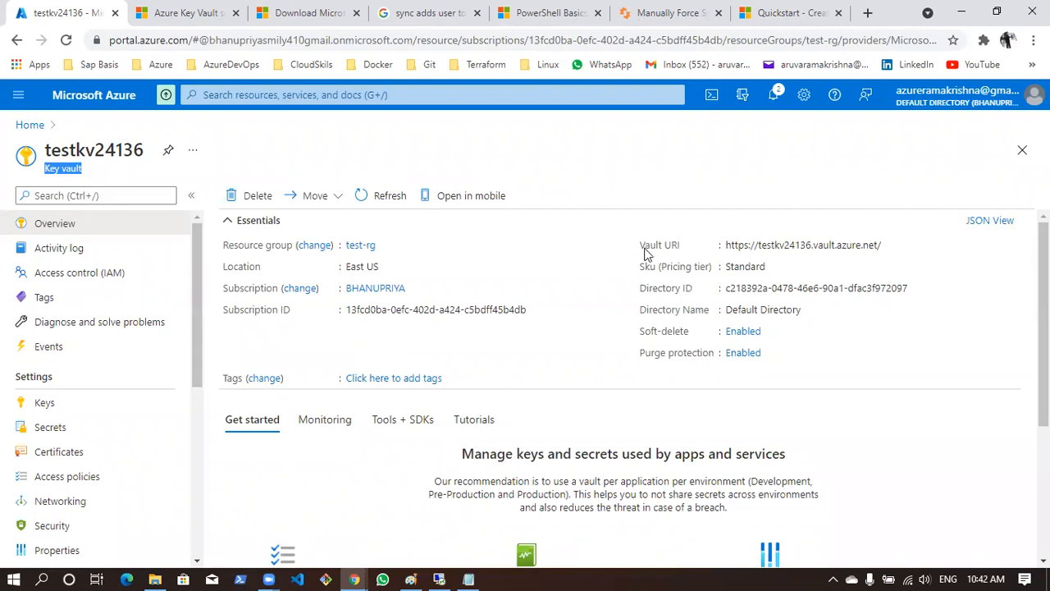
drag(641, 249, 690, 247)
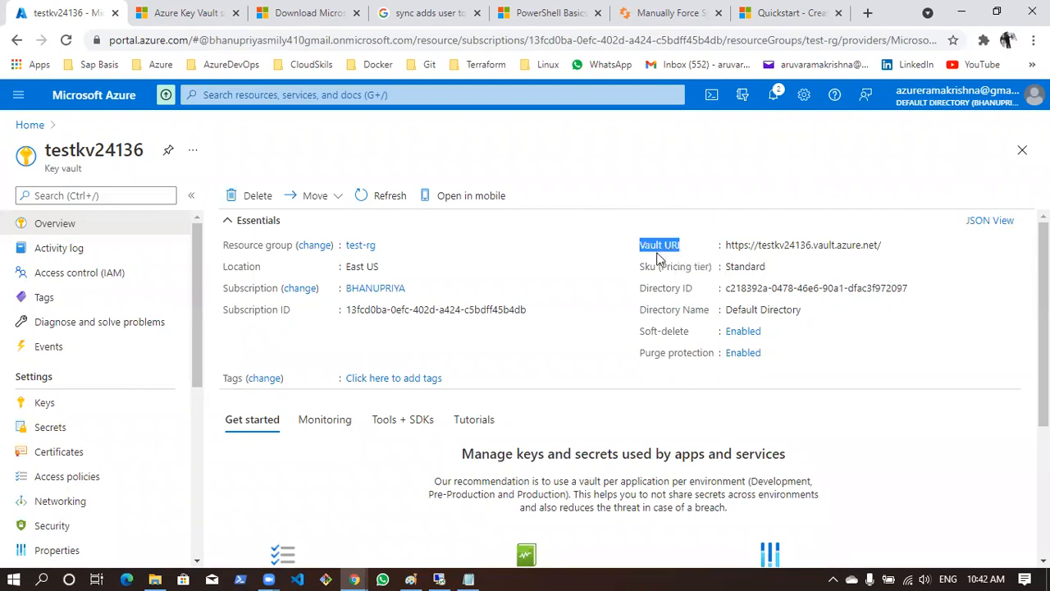
click(740, 179)
triple_click(729, 251)
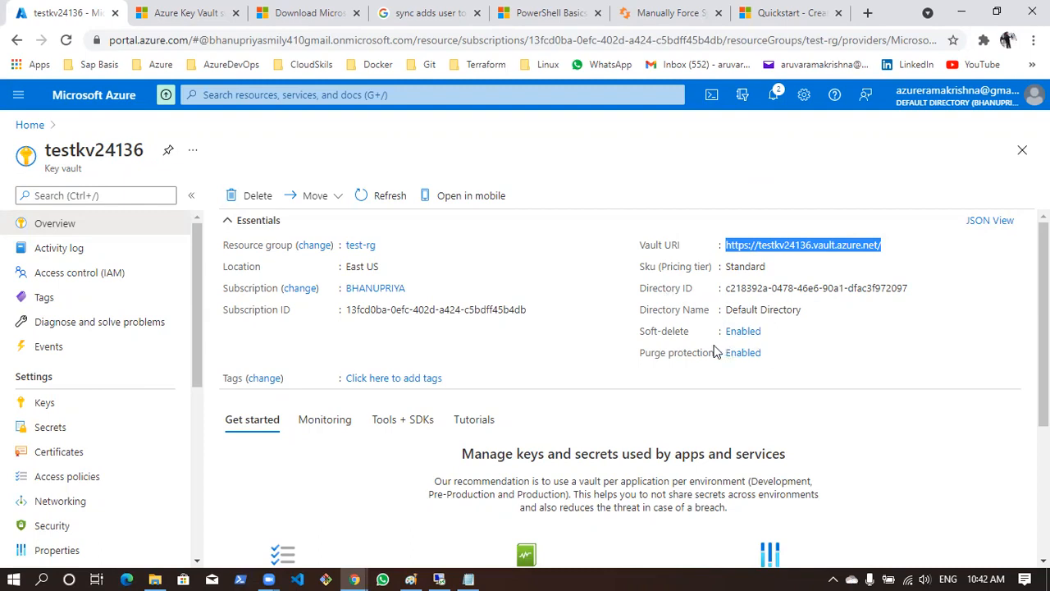
Examine the key vault's monitoring charts for total requests, average latency and success ratio
scroll(670, 333, down, 3)
scroll(670, 333, up, 3)
click(340, 426)
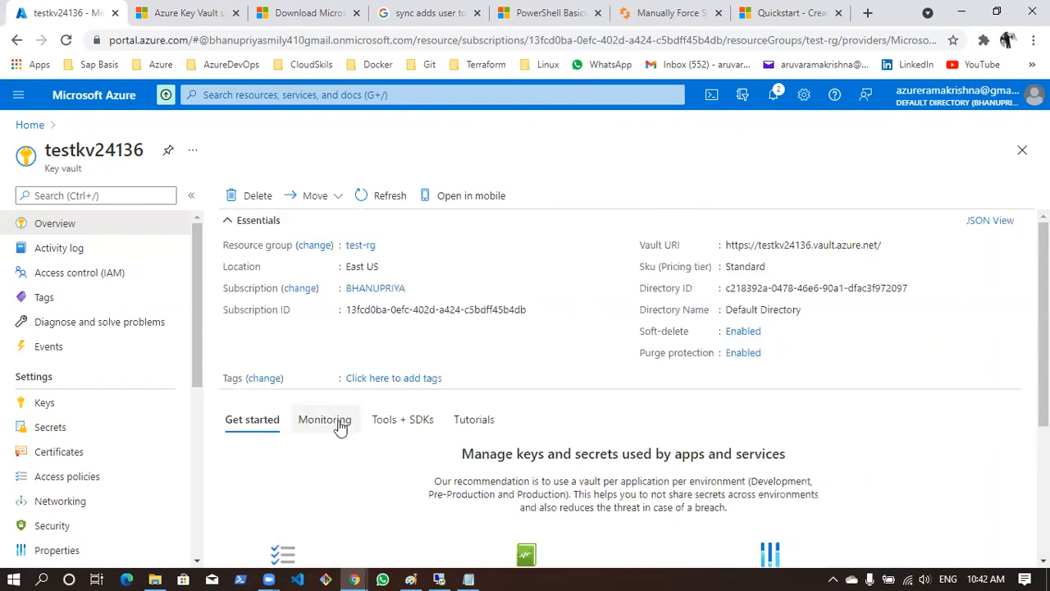
scroll(571, 398, down, 2)
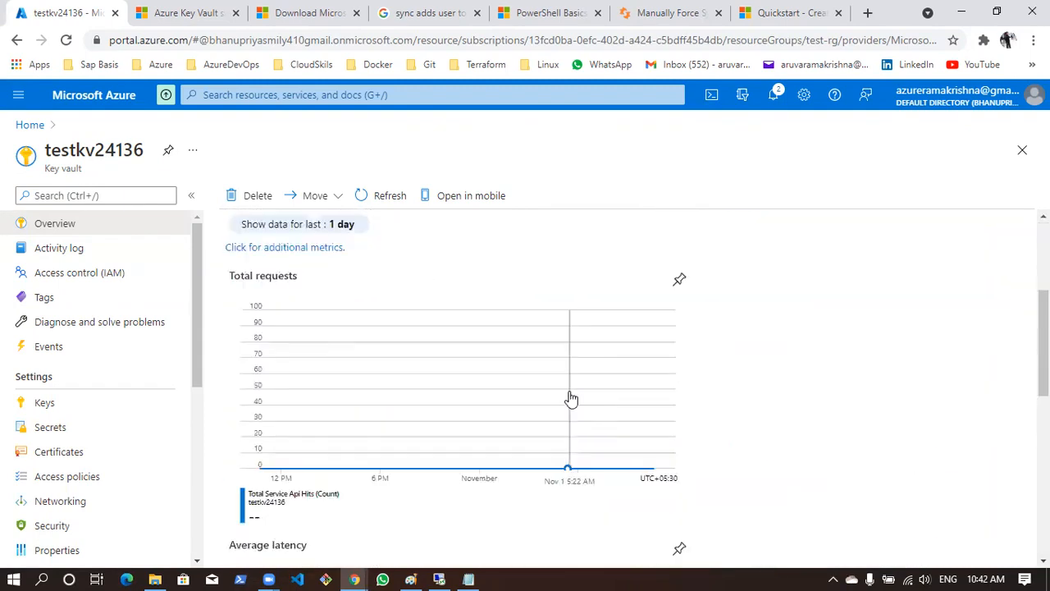
click(271, 277)
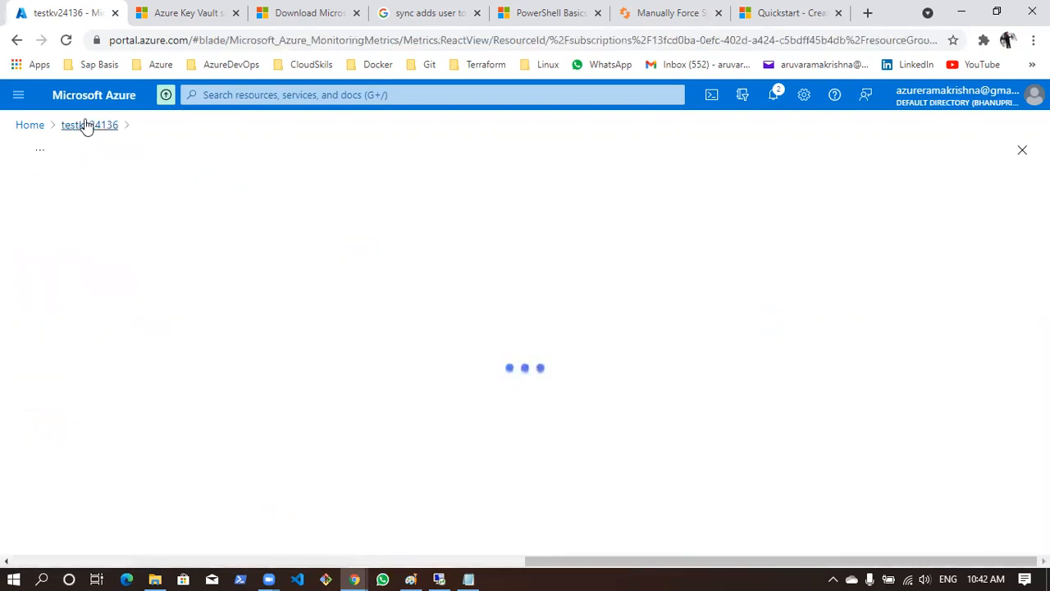
click(86, 125)
scroll(380, 361, down, 5)
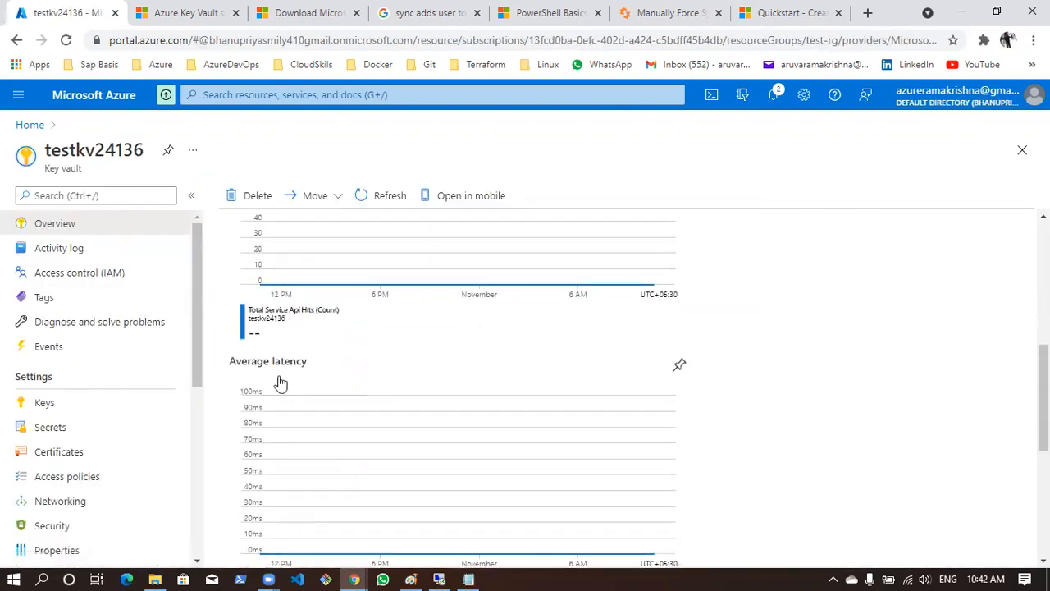
scroll(303, 390, down, 2)
scroll(331, 400, up, 1)
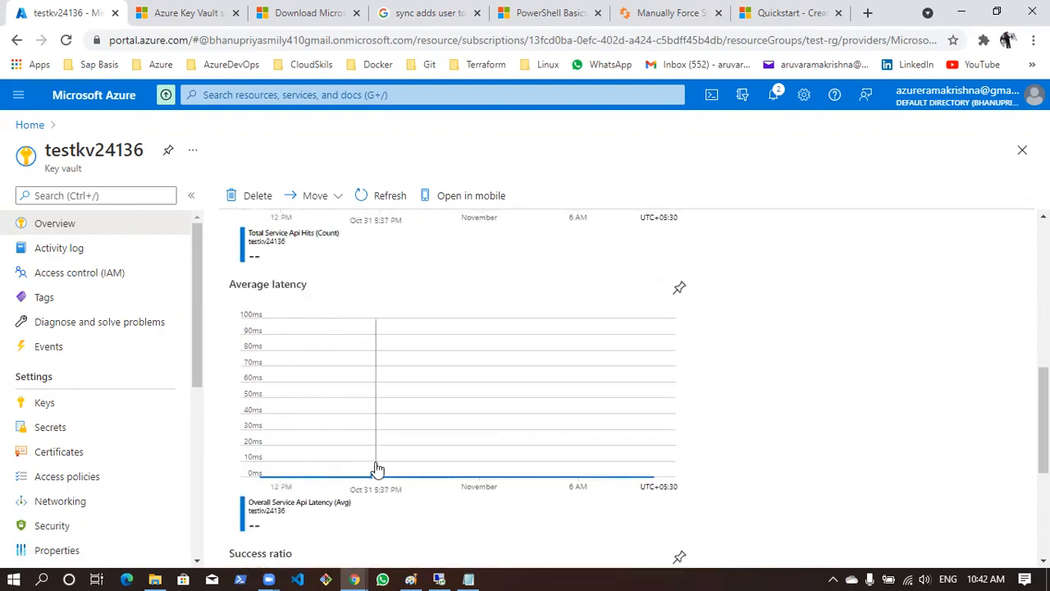
scroll(330, 434, down, 3)
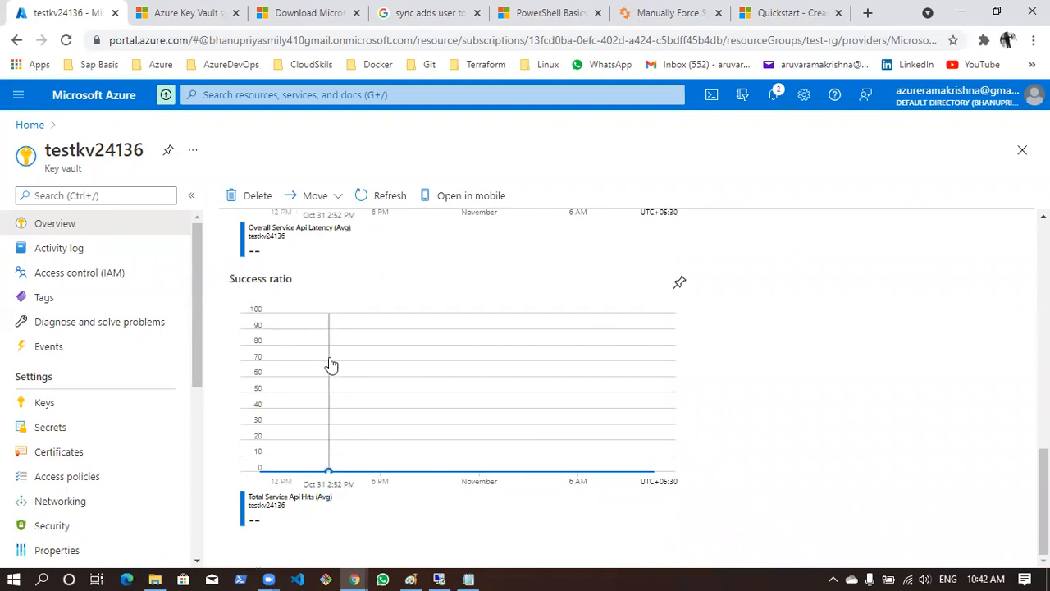
scroll(331, 365, up, 10)
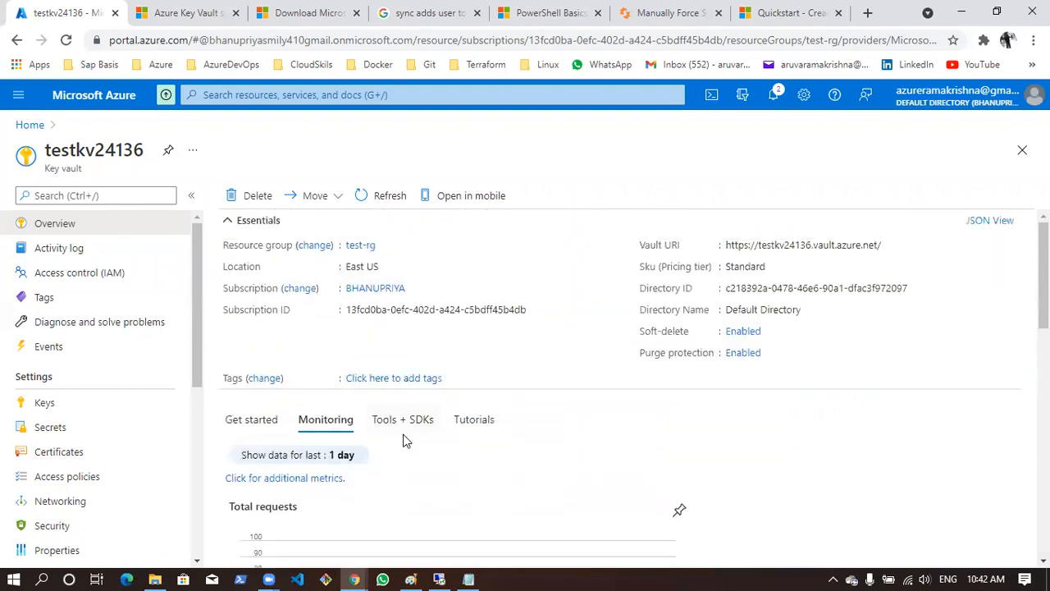
Look through the key vault's Tools + SDKs and its tutorial how-to guides
click(410, 422)
scroll(422, 447, down, 1)
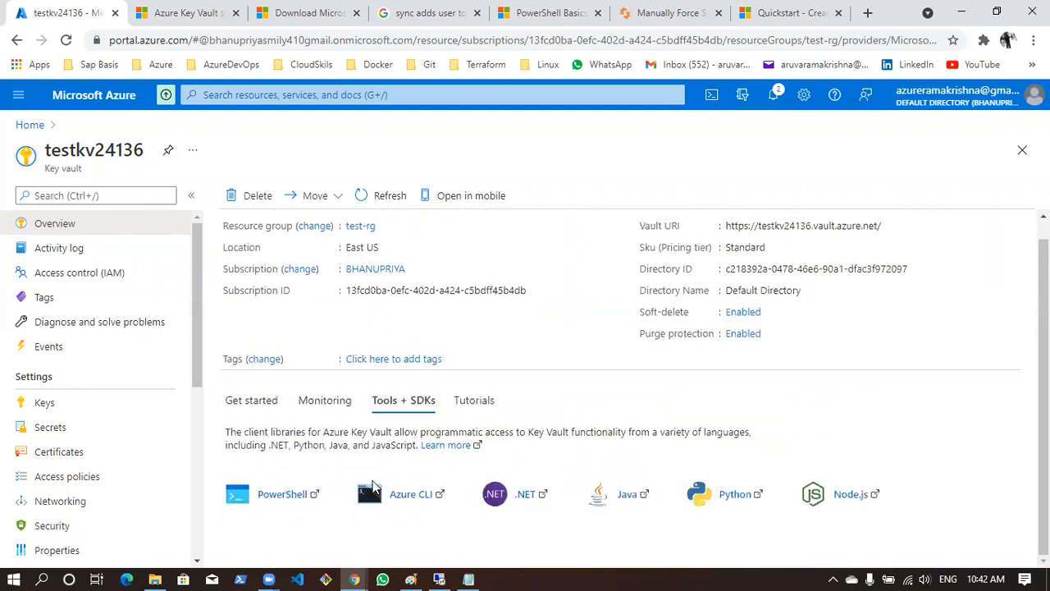
click(476, 399)
scroll(492, 377, down, 3)
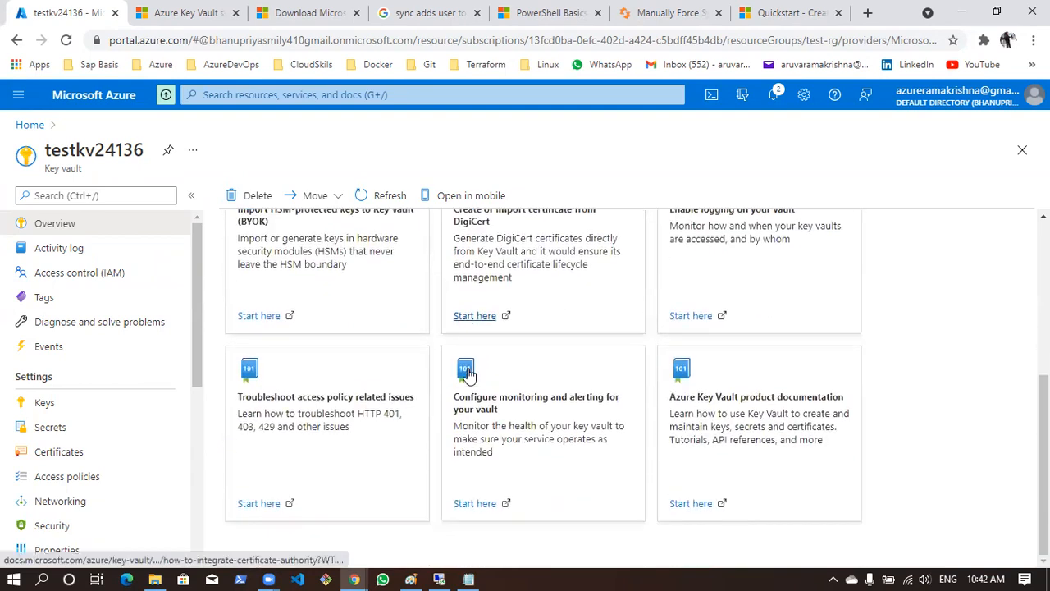
scroll(469, 374, up, 3)
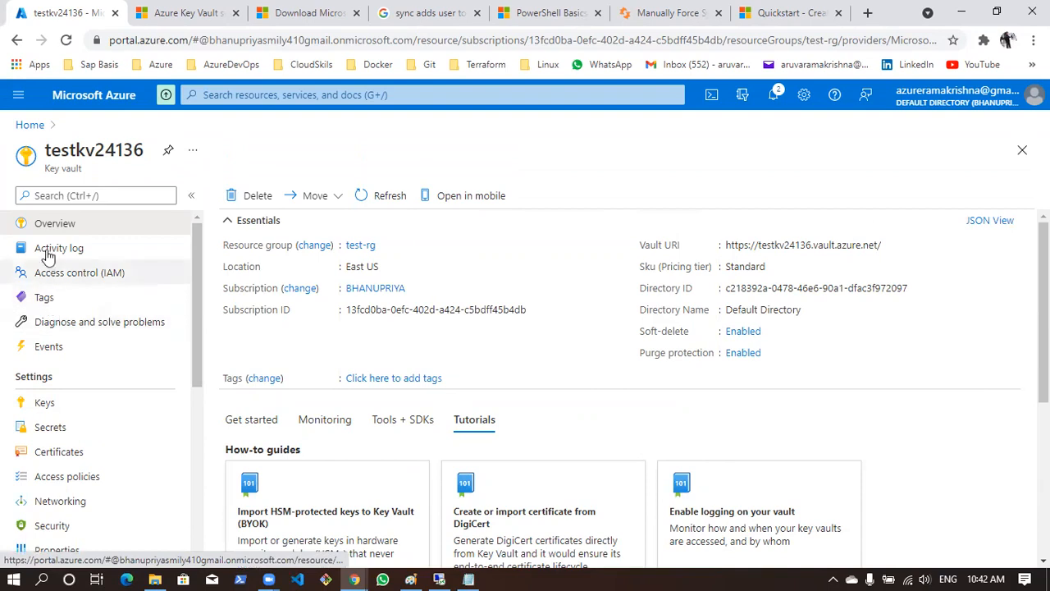
Look through the vault's Diagnose and solve problems page and its Keys, Secrets and Certificates lists
click(80, 321)
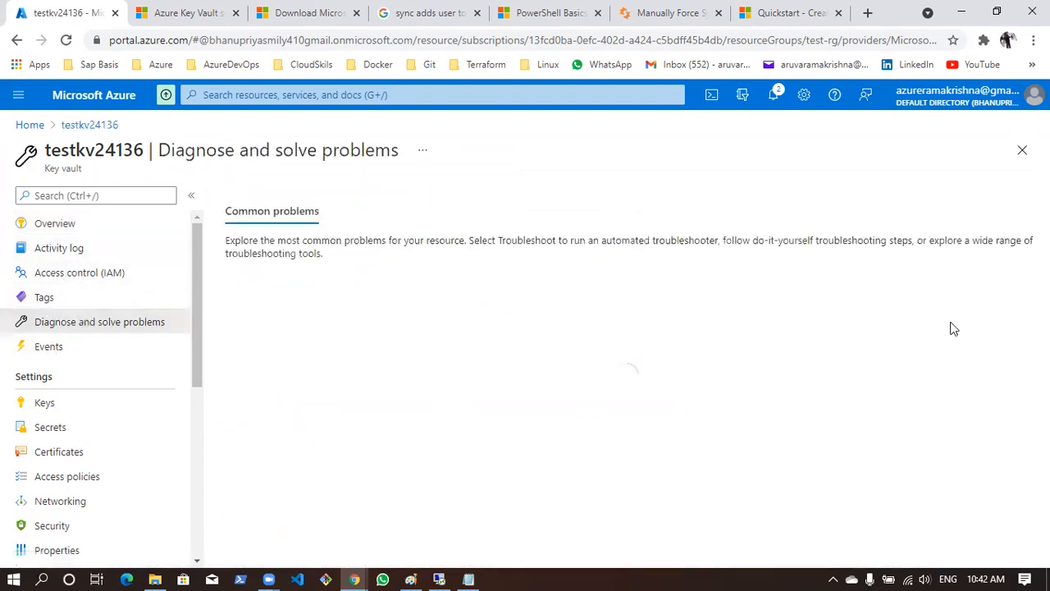
click(83, 417)
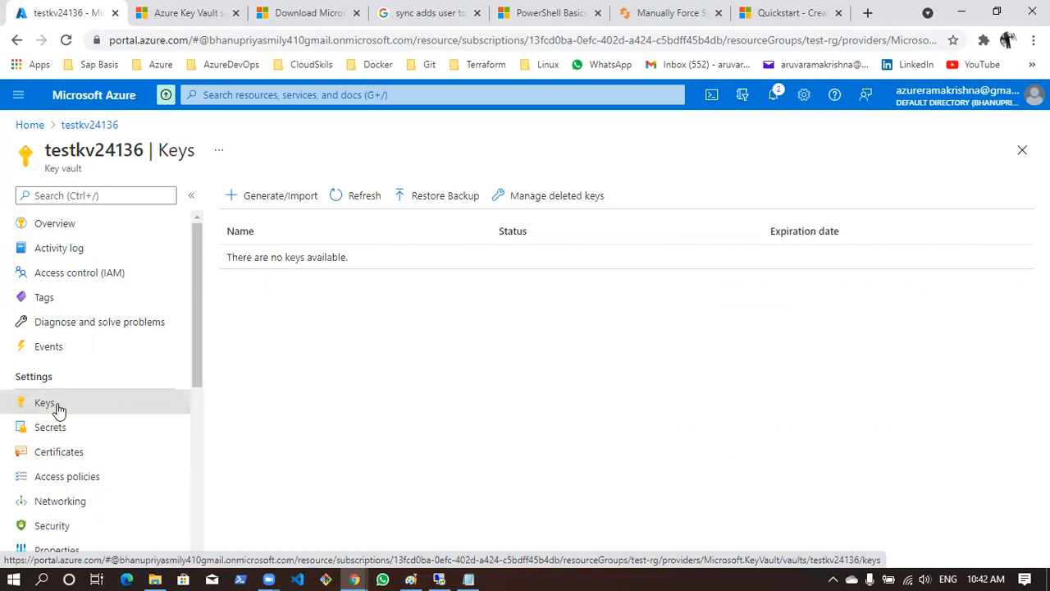
click(65, 427)
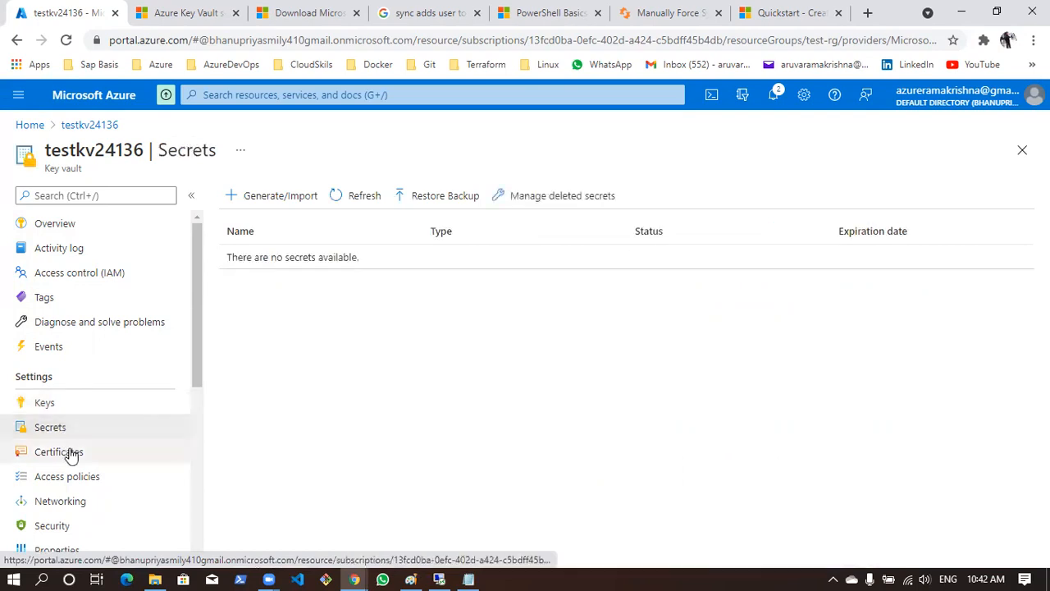
click(70, 454)
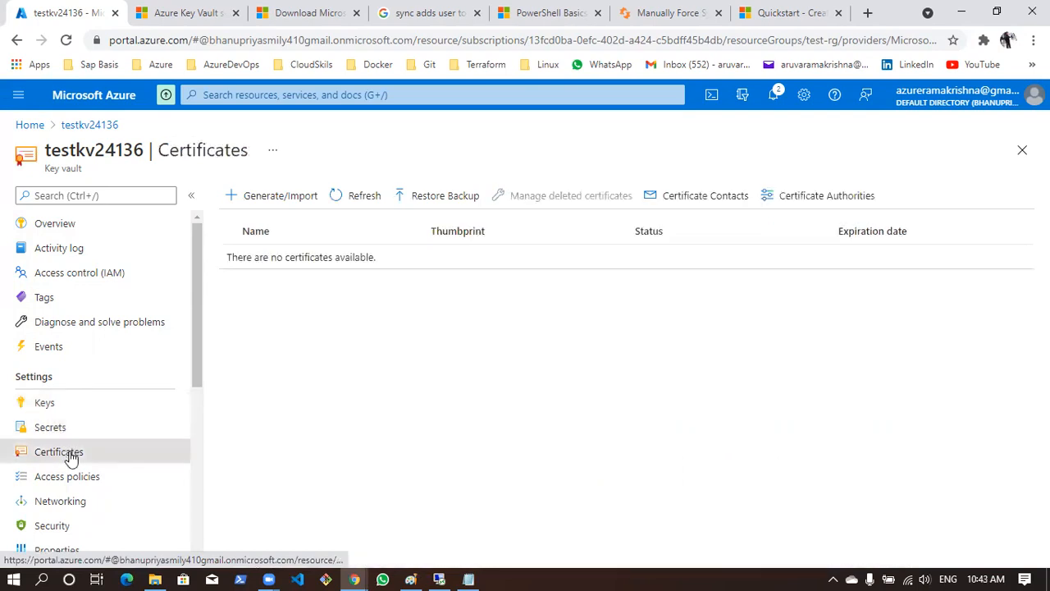
click(63, 431)
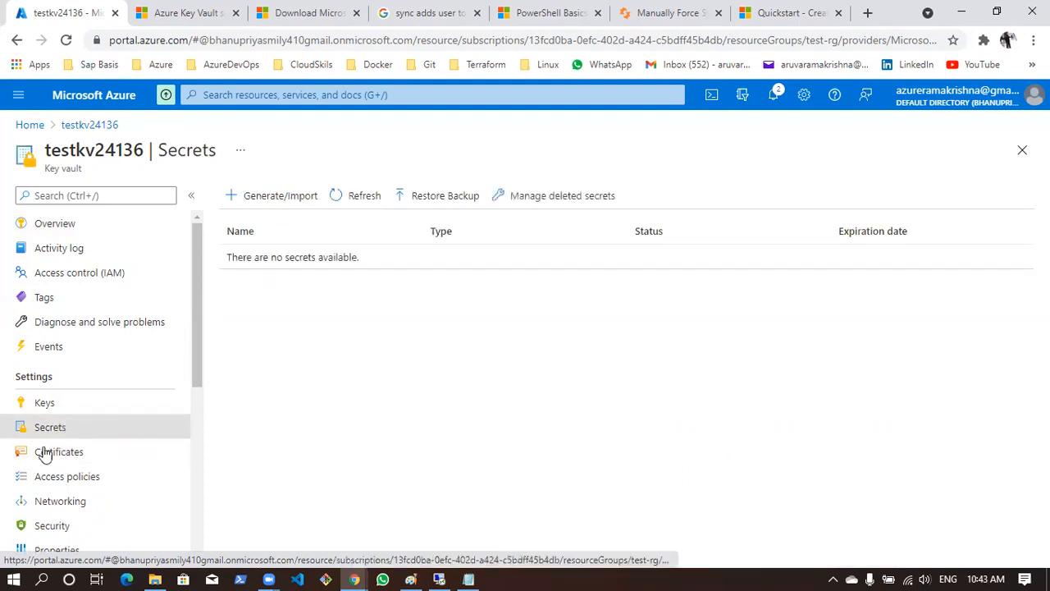
click(56, 407)
click(58, 426)
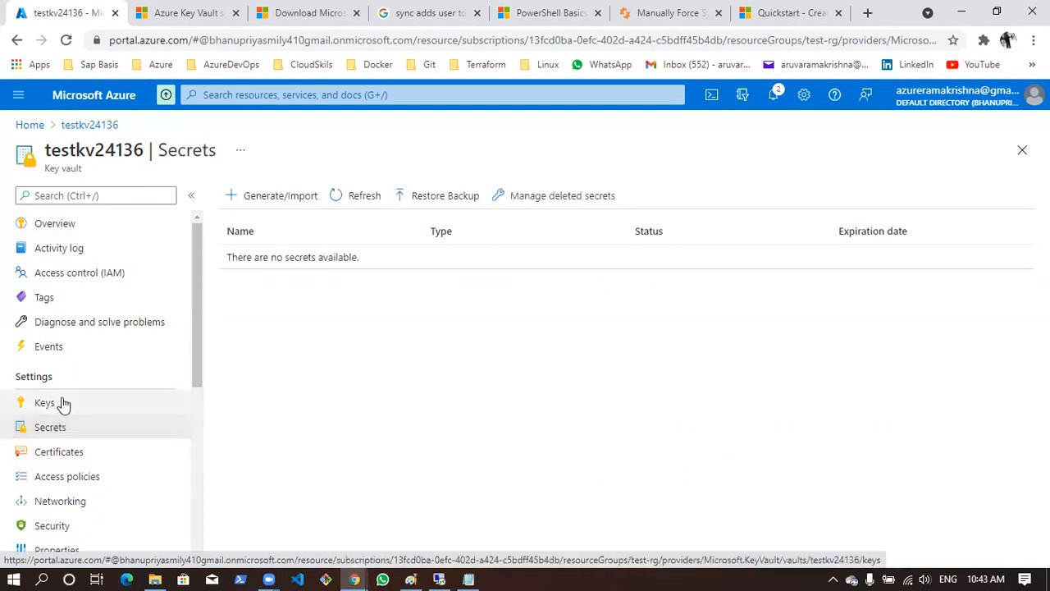
Start creating a key in the vault, check the Import option's settings and set the method back to Generate
click(64, 403)
click(295, 197)
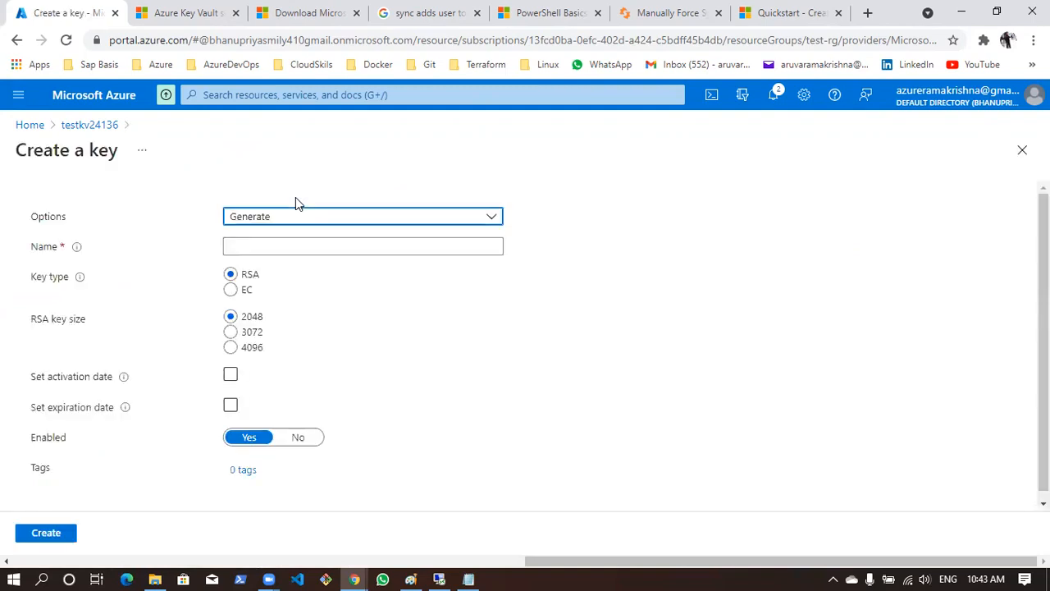
click(272, 218)
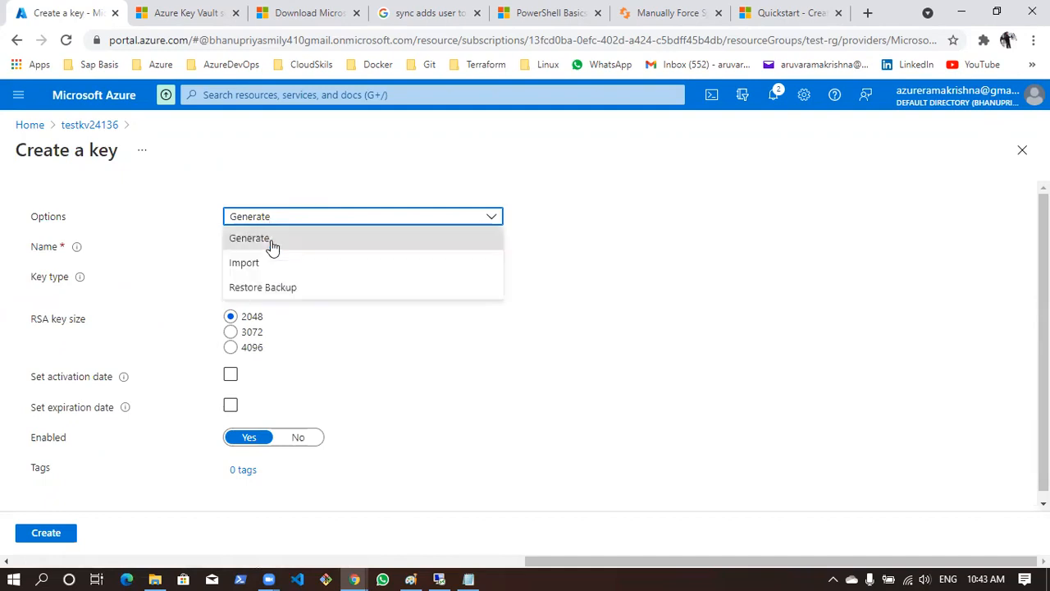
click(274, 260)
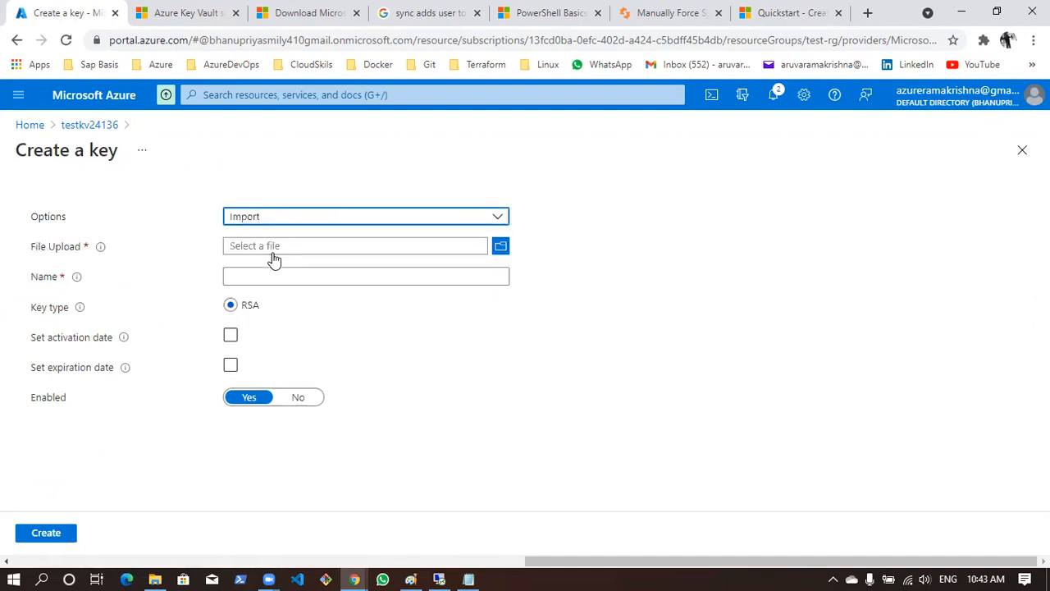
click(291, 222)
click(287, 246)
Name the key testkey, create it with the default RSA 2048 settings and point it out in the keys list
click(278, 247)
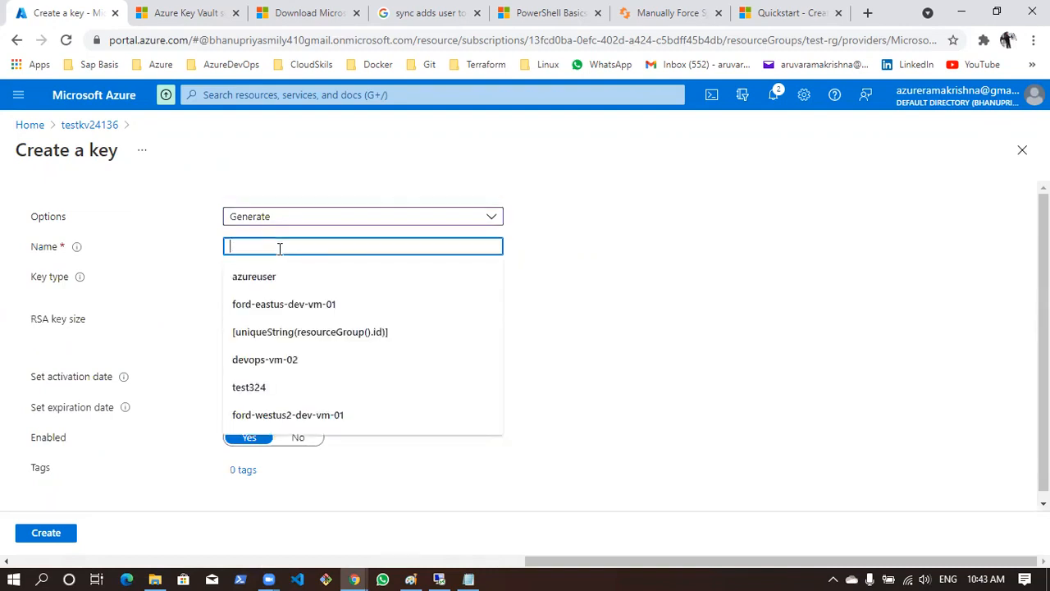
text(testkey)
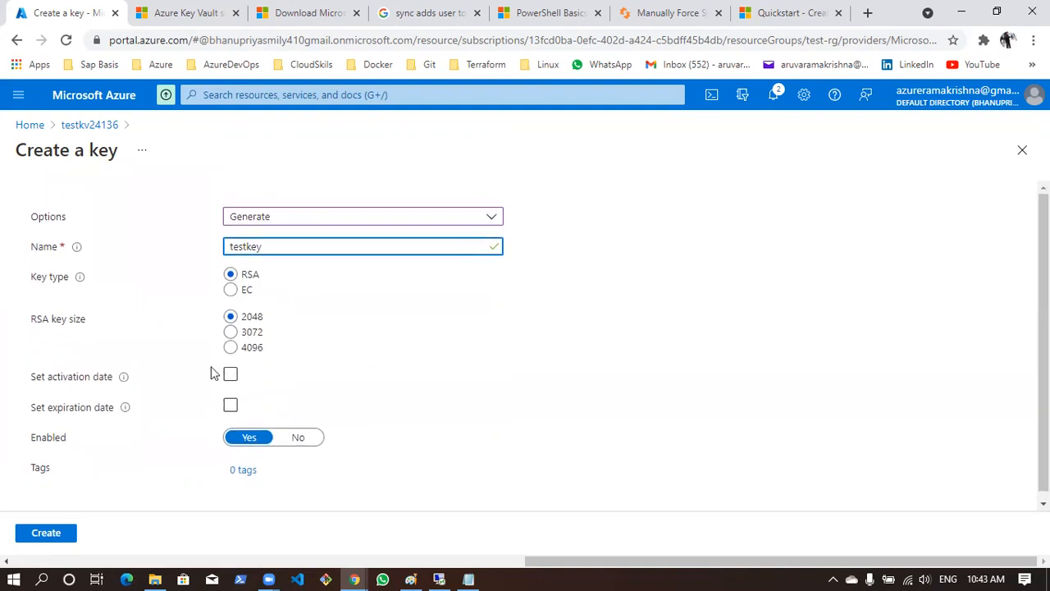
click(46, 534)
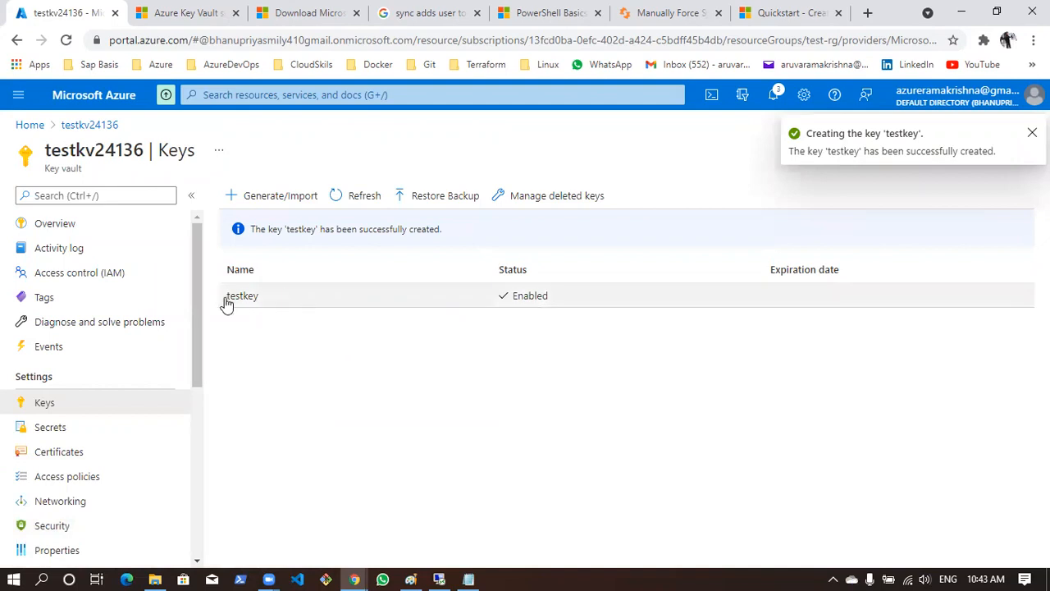
drag(226, 301, 283, 325)
click(280, 359)
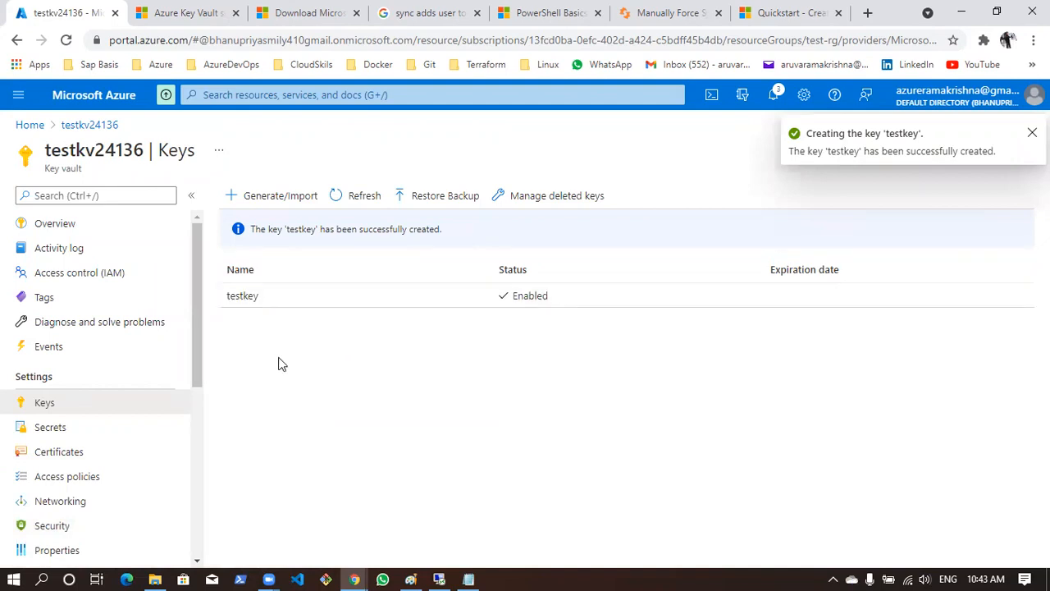
Create a secret named windowsvmpassword in the vault with the Manual upload option, entering the password as its value
click(66, 433)
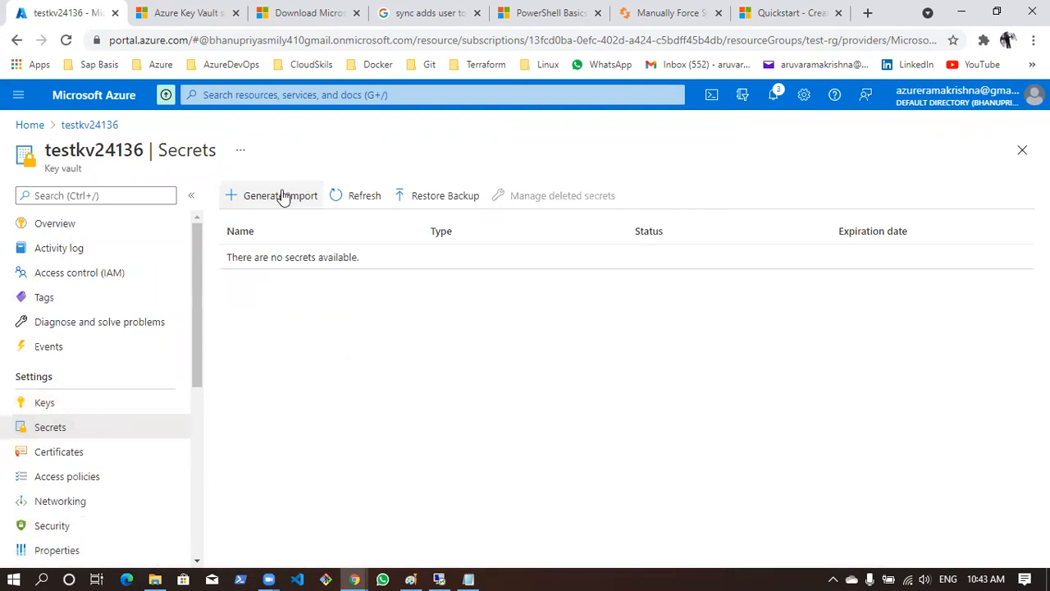
click(281, 195)
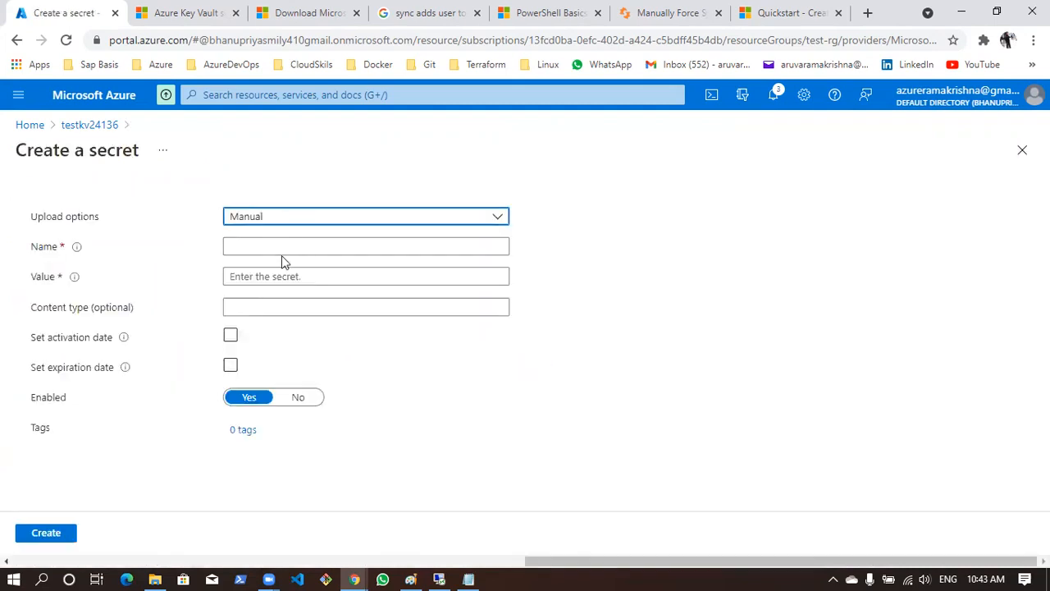
click(281, 249)
text(windowsvmpassword)
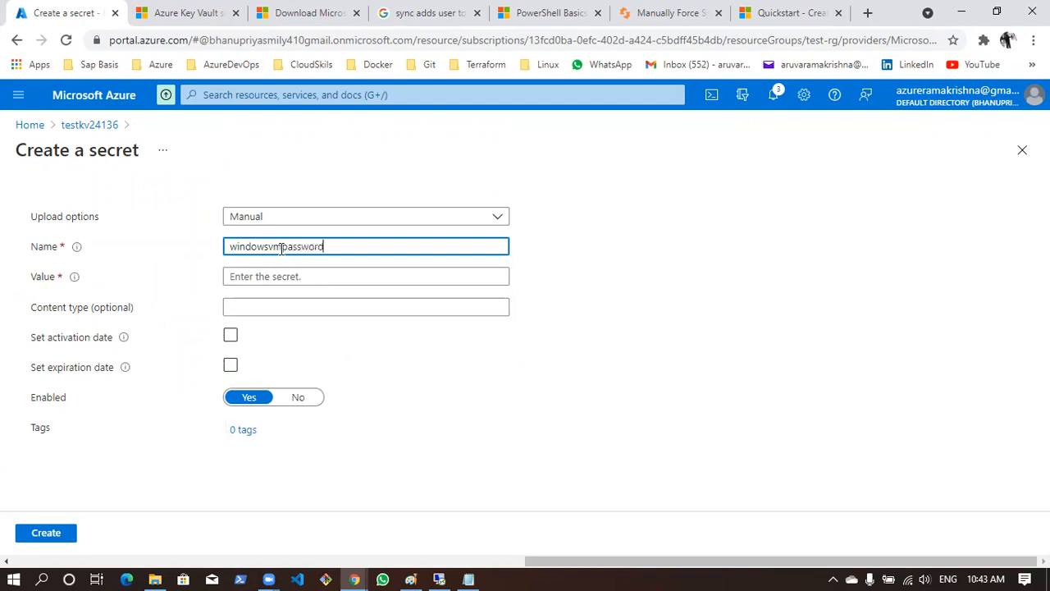
click(279, 277)
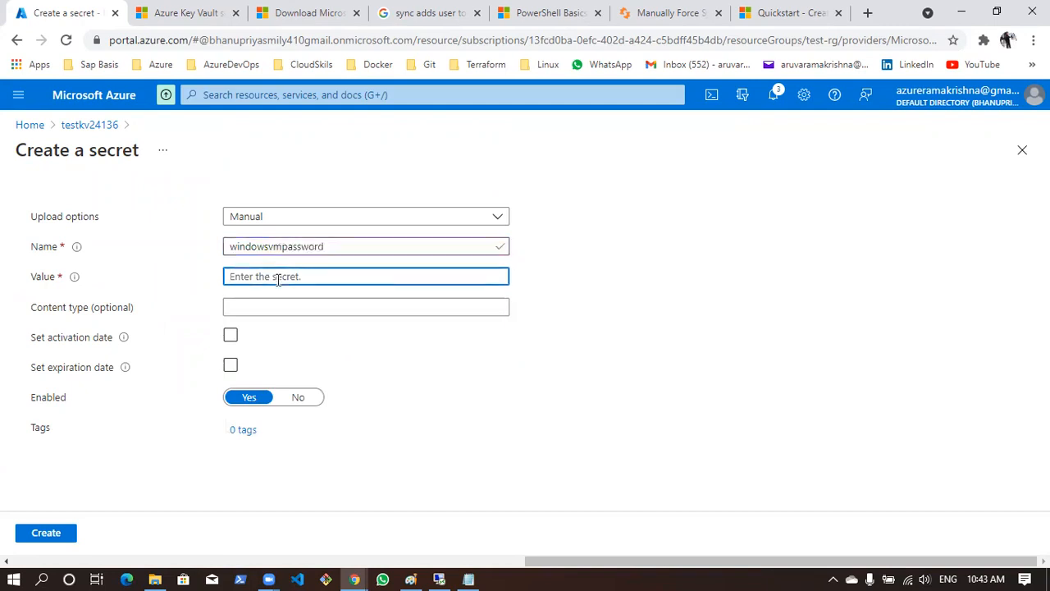
text(Pa)
key(ctrl+a)
text(••)
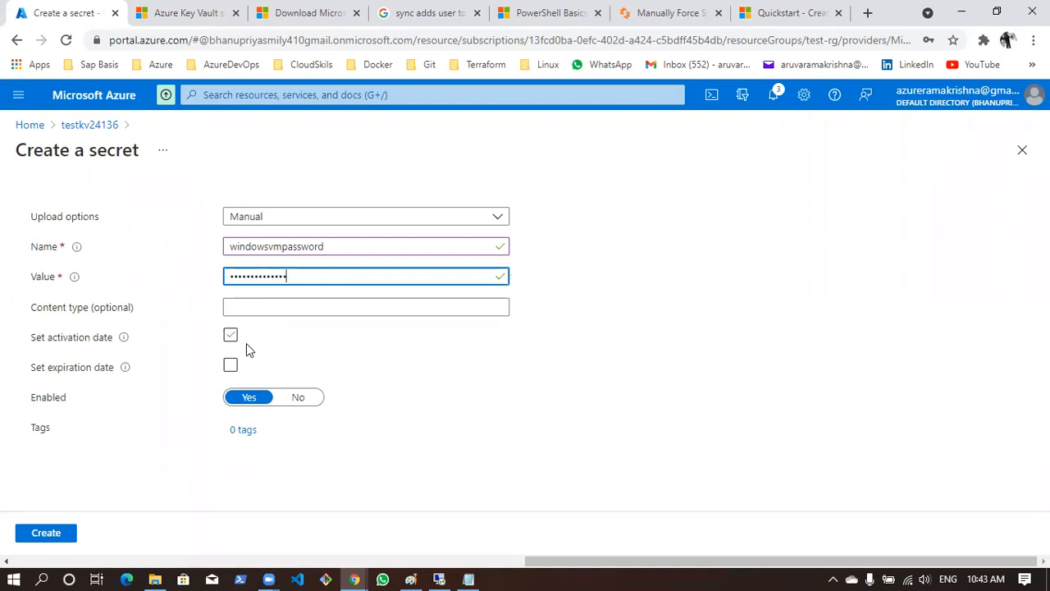
click(47, 534)
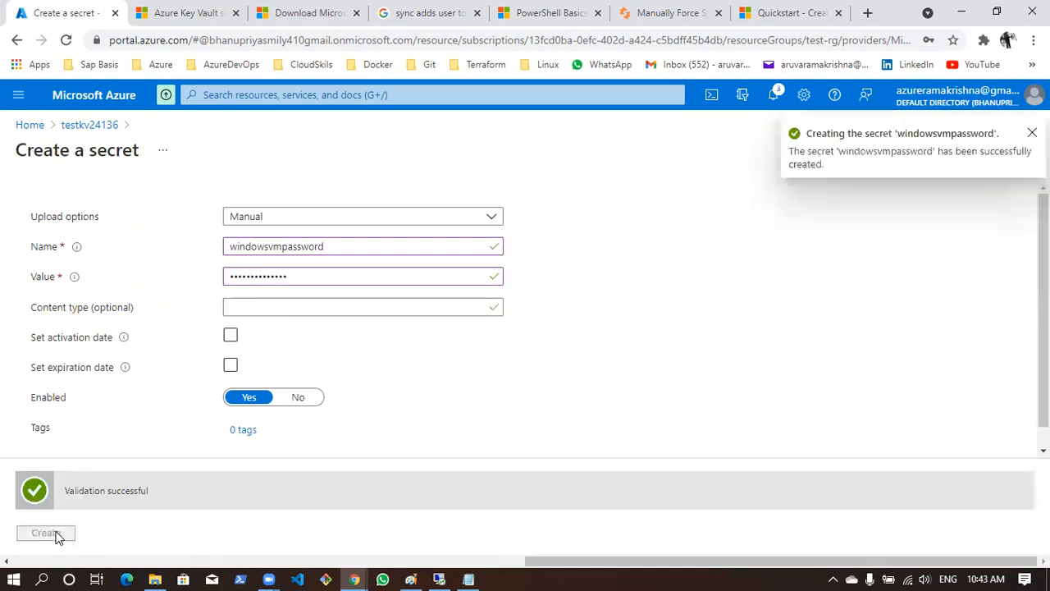
Look at the Import method's required fields on the vault's certificate creation form and discard the unsaved form
click(75, 459)
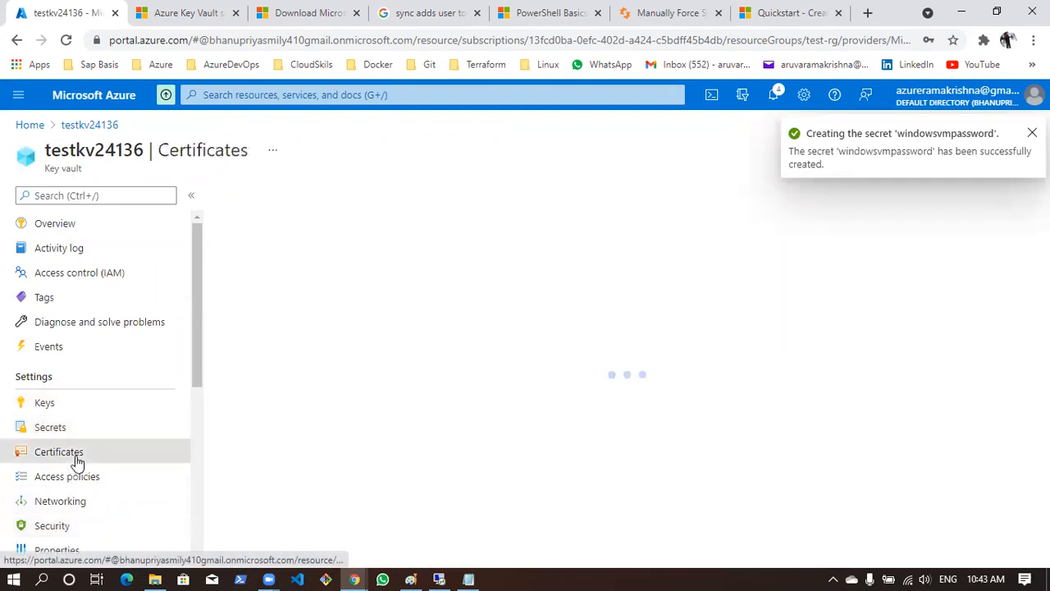
click(277, 196)
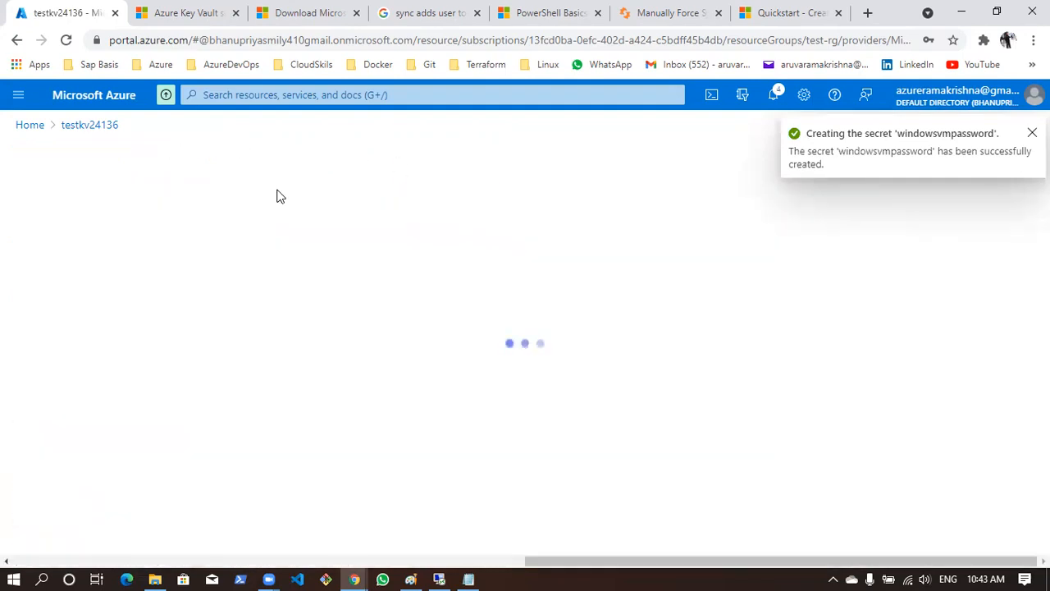
click(270, 205)
click(260, 243)
click(236, 230)
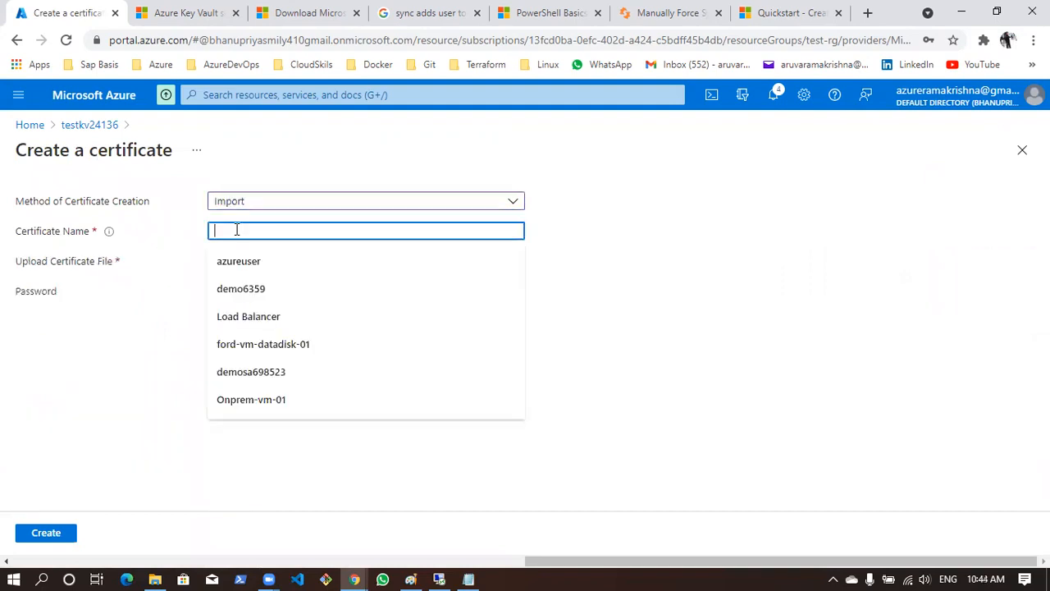
text(p)
key(BackSpace)
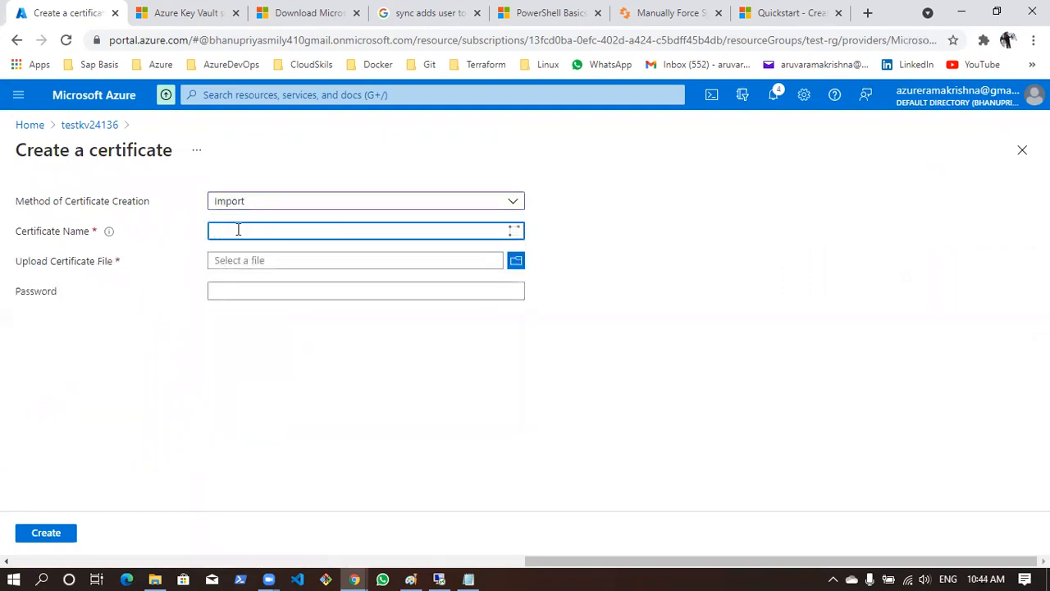
text(P)
click(762, 225)
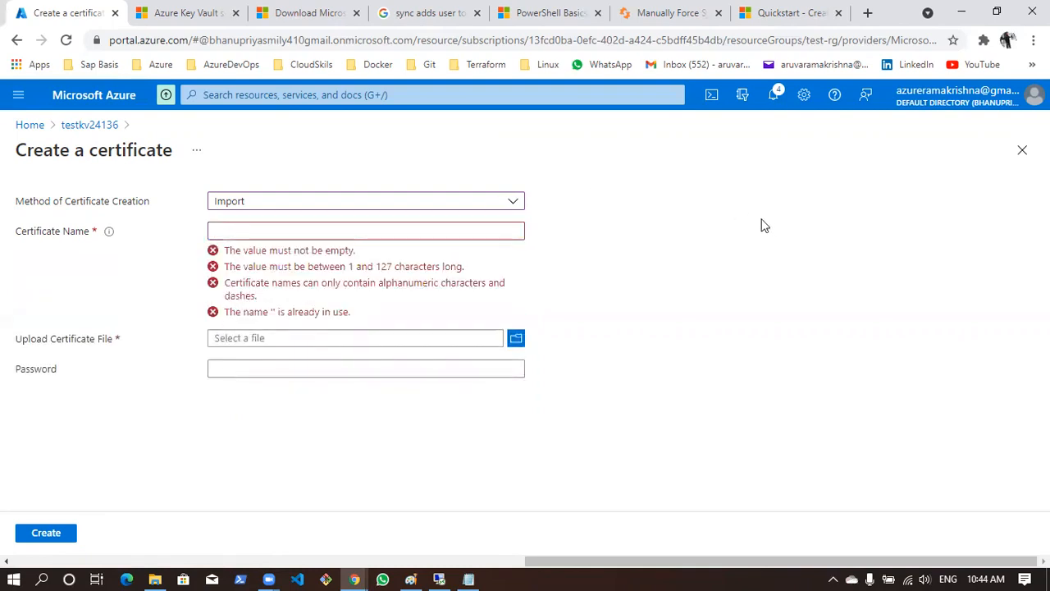
click(89, 125)
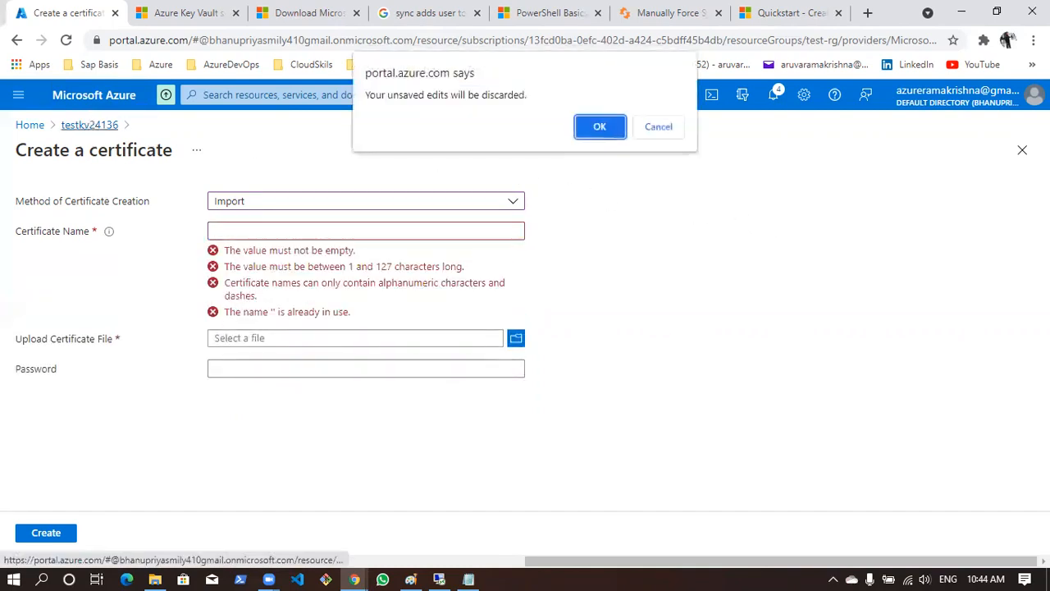
click(600, 127)
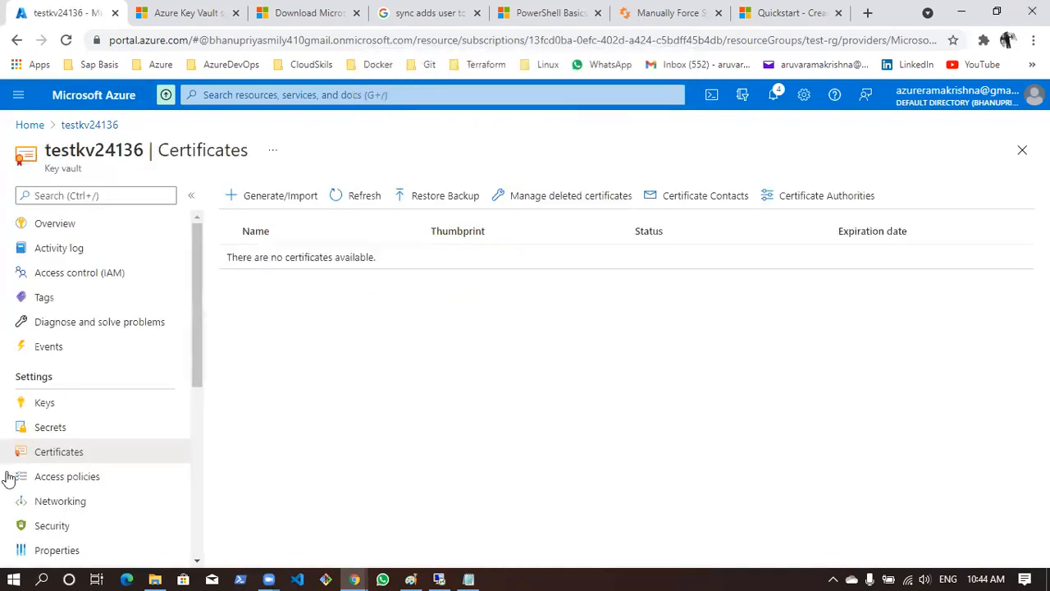
Review the vault's Secrets and Keys lists, going back and forth between the two
click(72, 429)
click(65, 407)
click(64, 426)
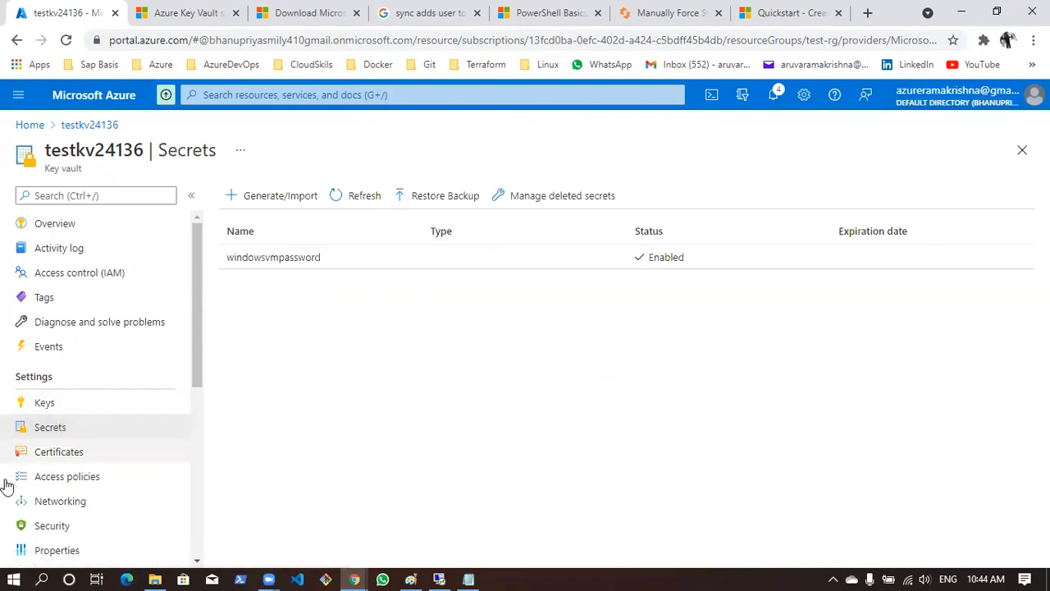
click(44, 403)
click(56, 427)
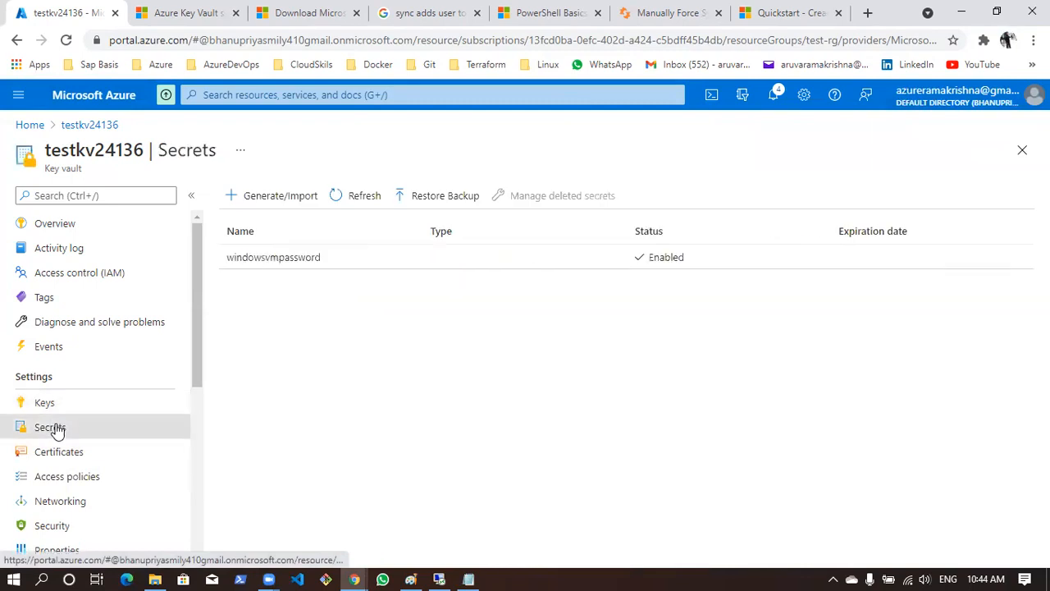
click(64, 403)
click(61, 427)
click(64, 408)
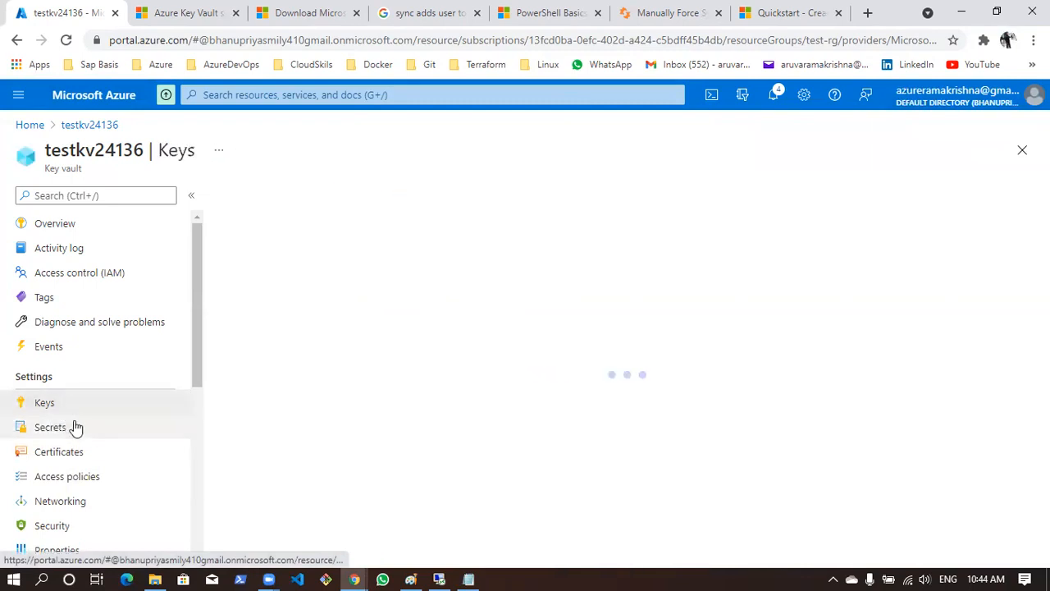
click(72, 426)
Find the member with company name TCS in the Azure Active Directory user list and copy that user's principal name
click(31, 126)
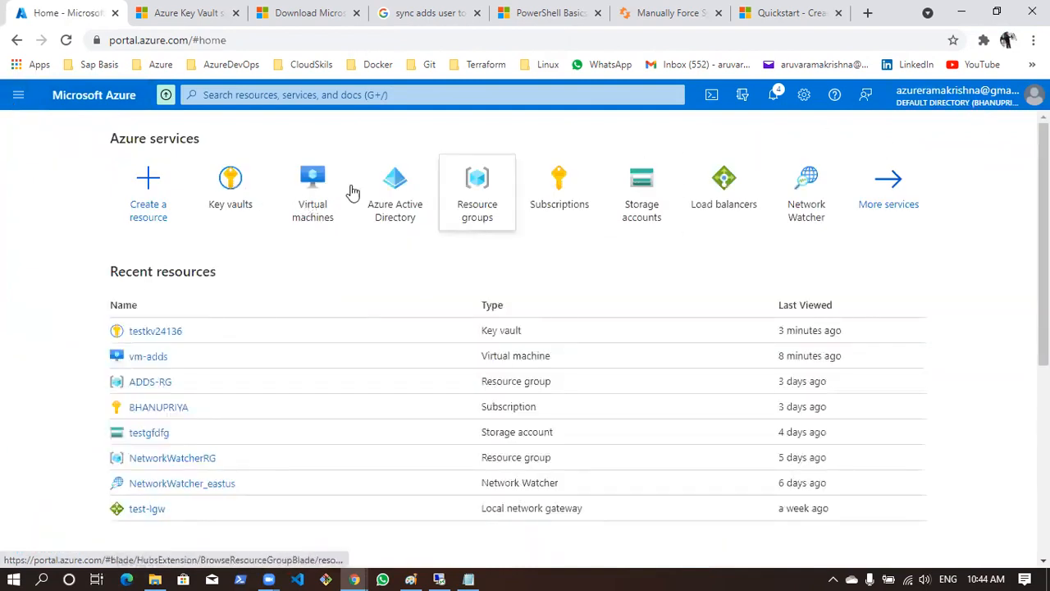
click(416, 192)
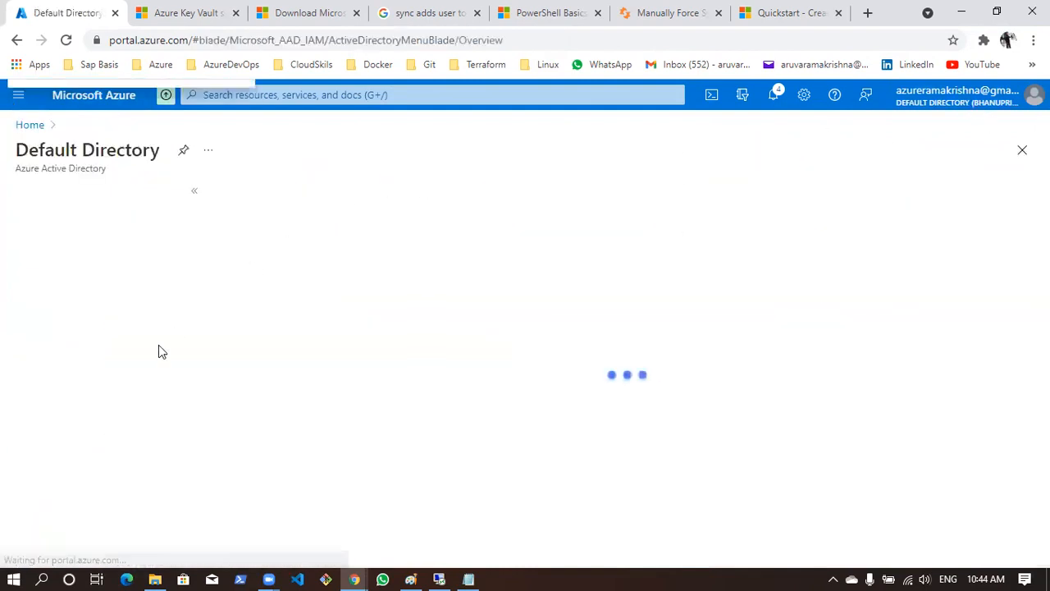
scroll(117, 382, down, 1)
scroll(117, 382, down, 2)
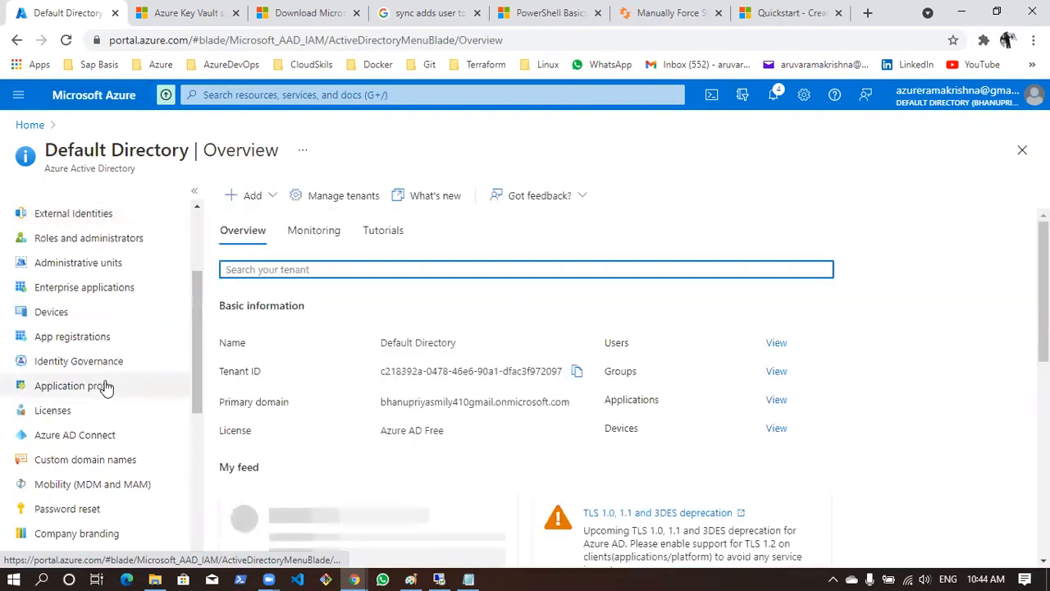
scroll(94, 292, up, 2)
click(73, 319)
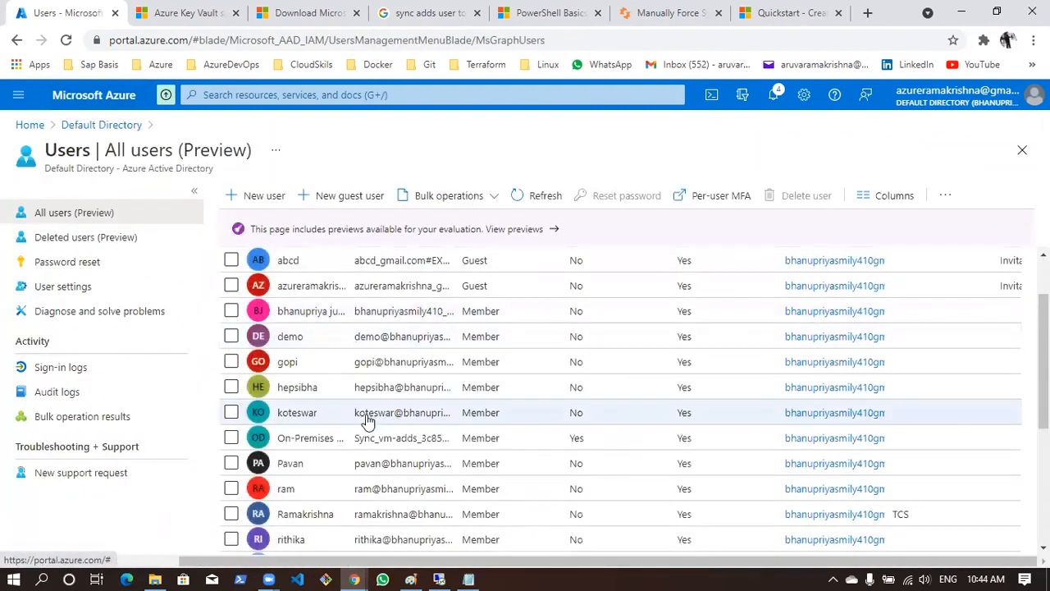
scroll(359, 375, down, 3)
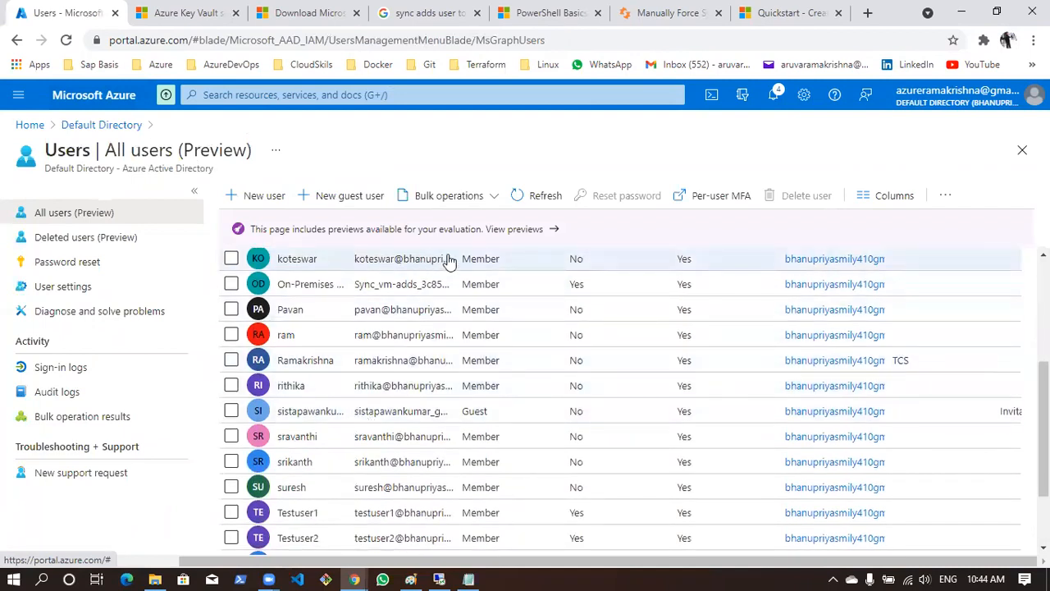
scroll(460, 316, up, 3)
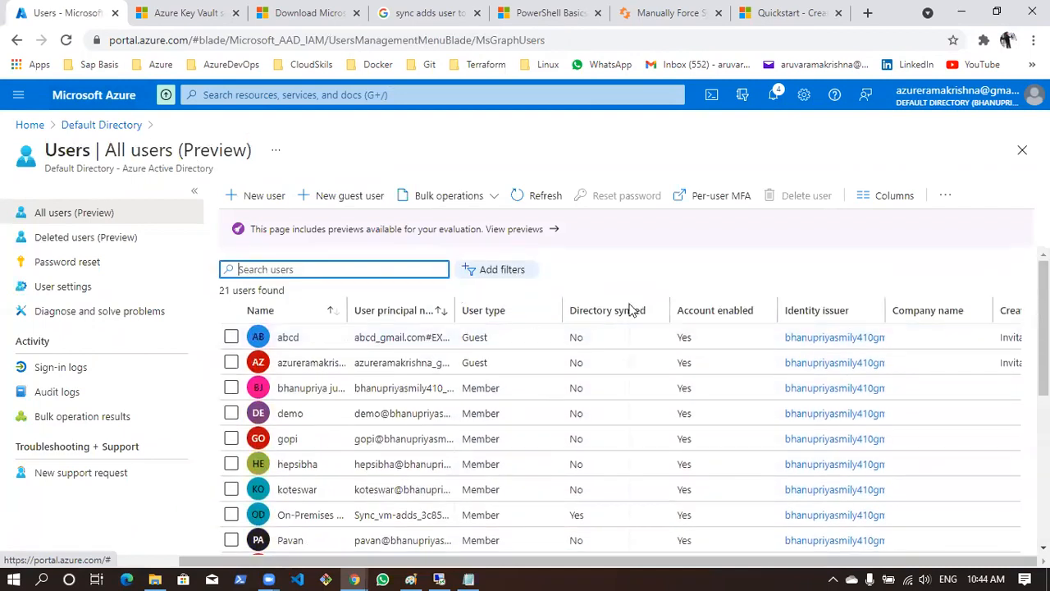
scroll(636, 332, down, 5)
scroll(645, 344, up, 2)
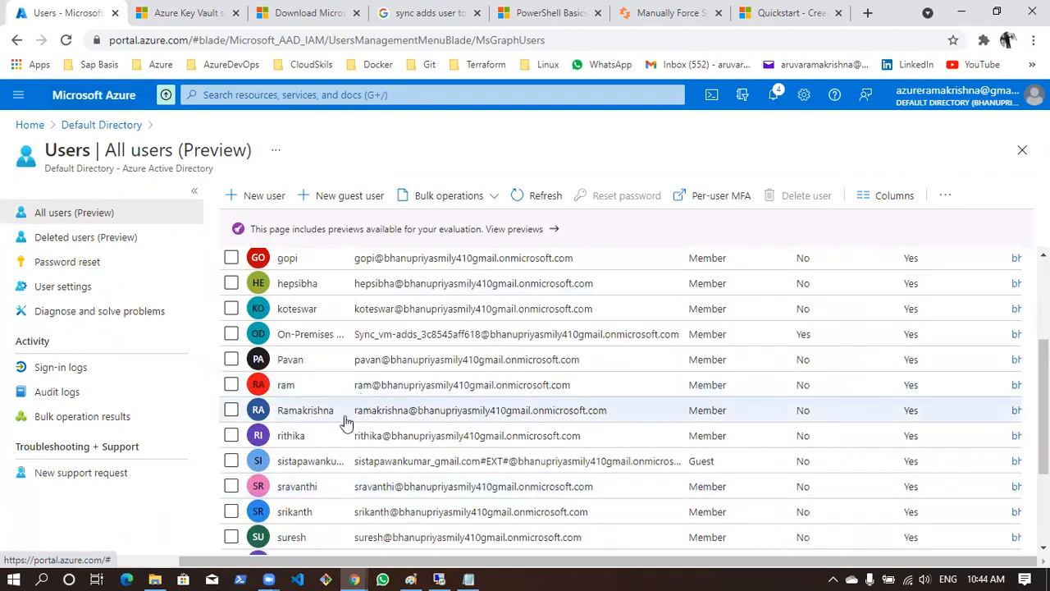
drag(351, 417, 604, 419)
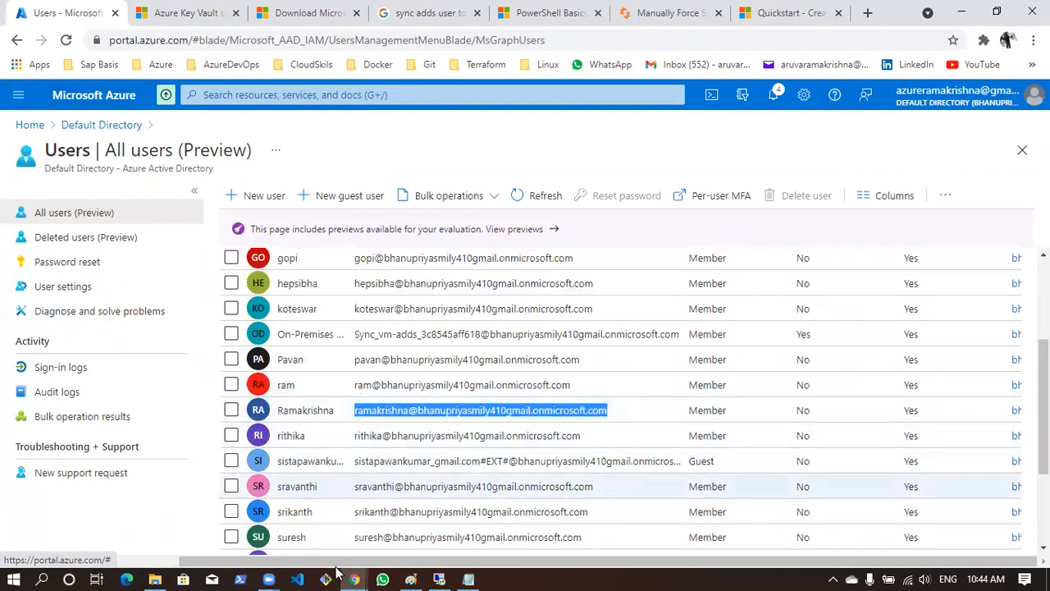
Sign in to the Azure portal in the Incognito window with the copied user name and password, skip the security setup and stay signed in
mouse_move(355, 579)
click(432, 520)
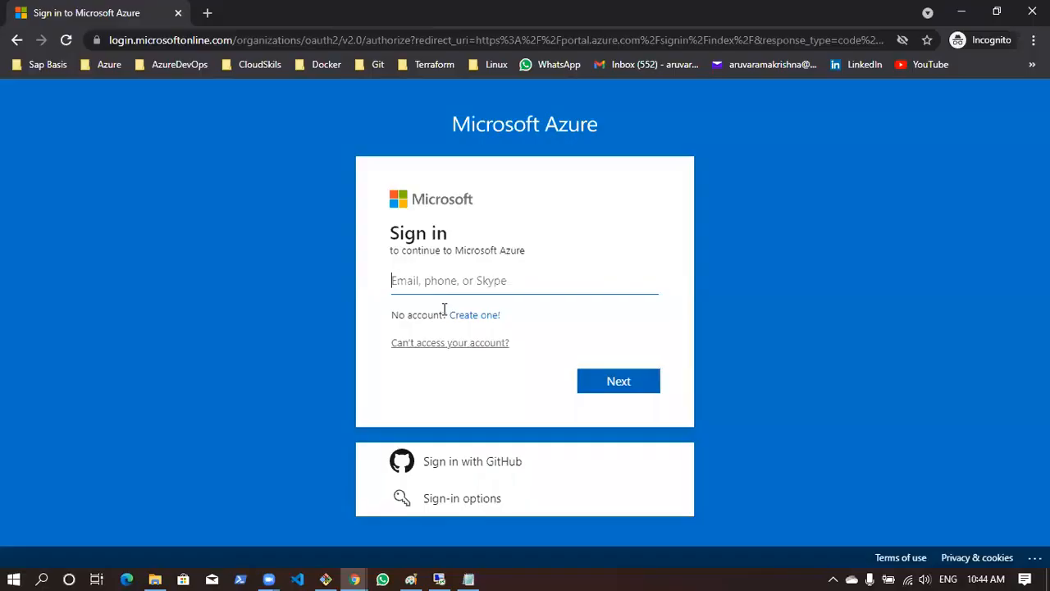
key(ctrl+v)
key(Return)
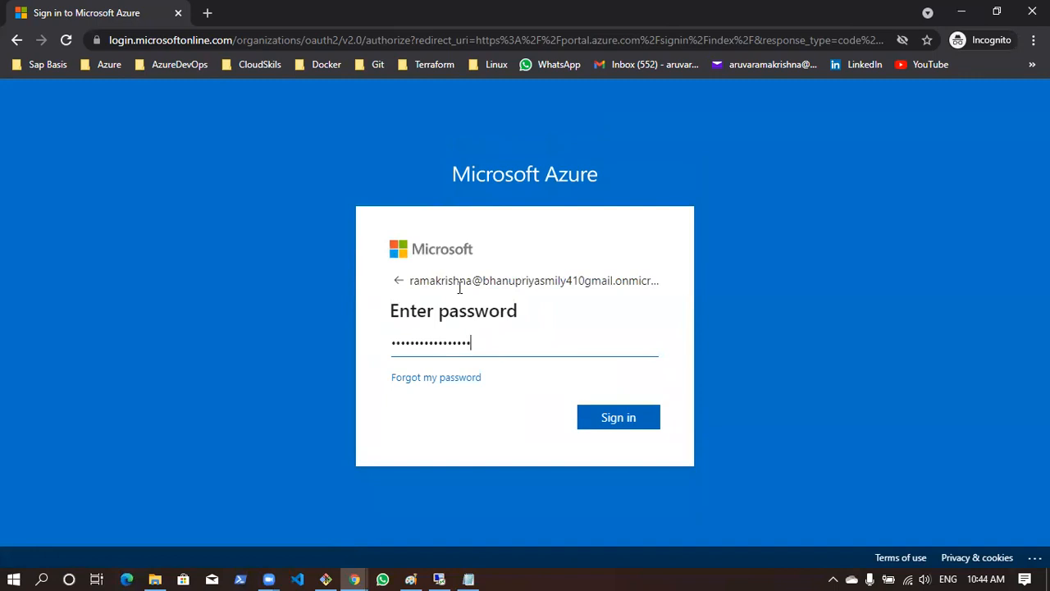
key(Return)
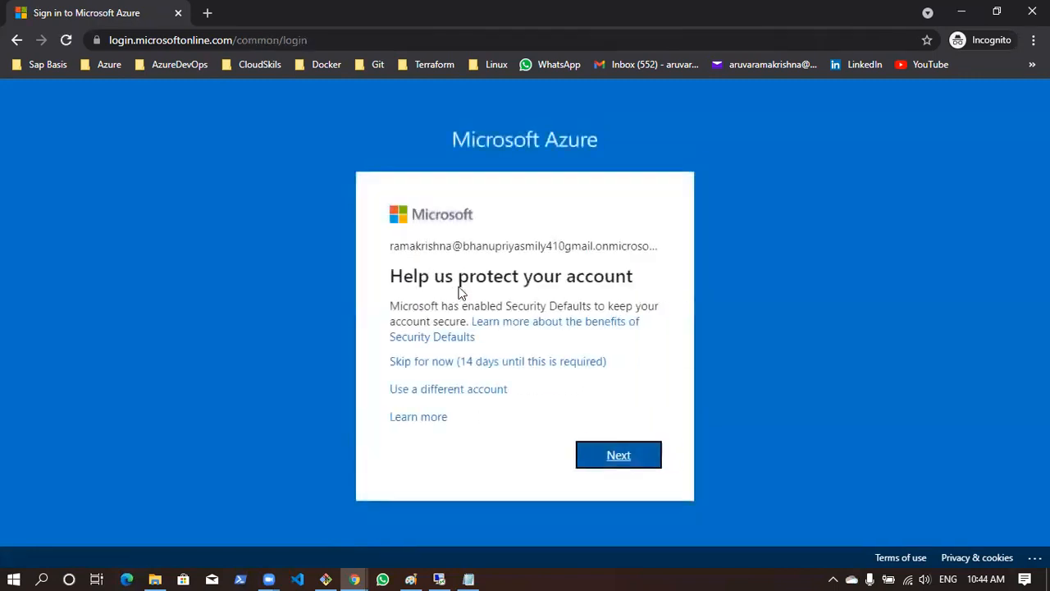
click(493, 364)
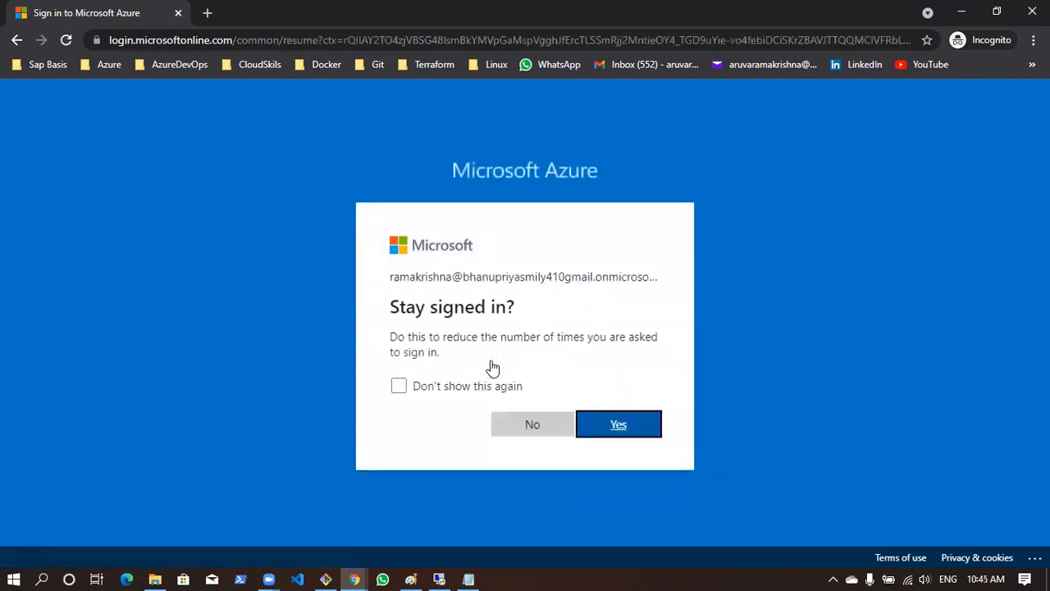
click(596, 428)
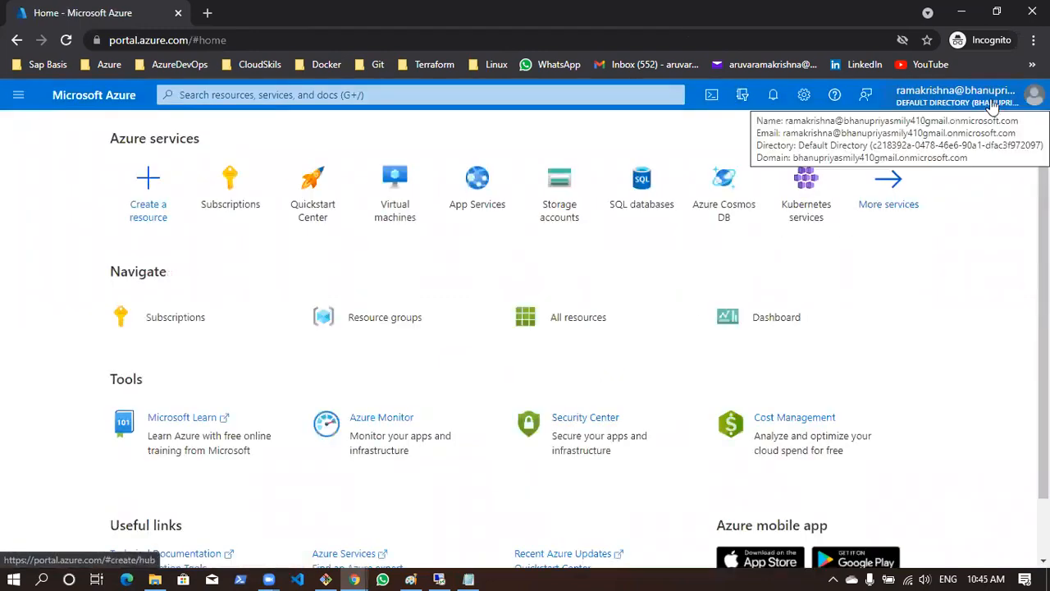
Check the signed-in account's subscriptions, find the key vaults service and view the Keys list of testkv24136
click(241, 219)
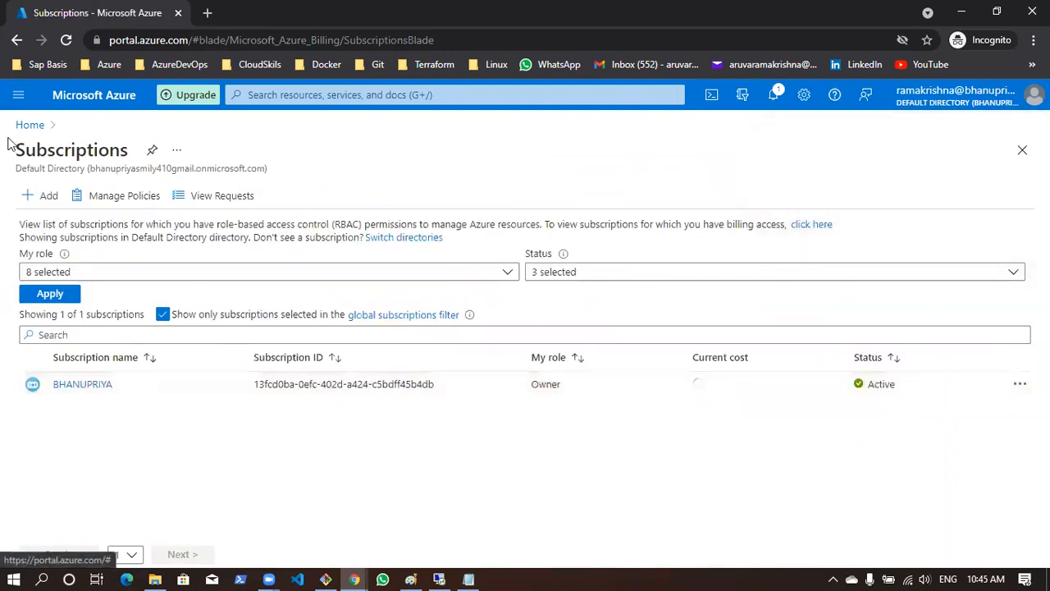
click(29, 125)
click(252, 93)
text(Key)
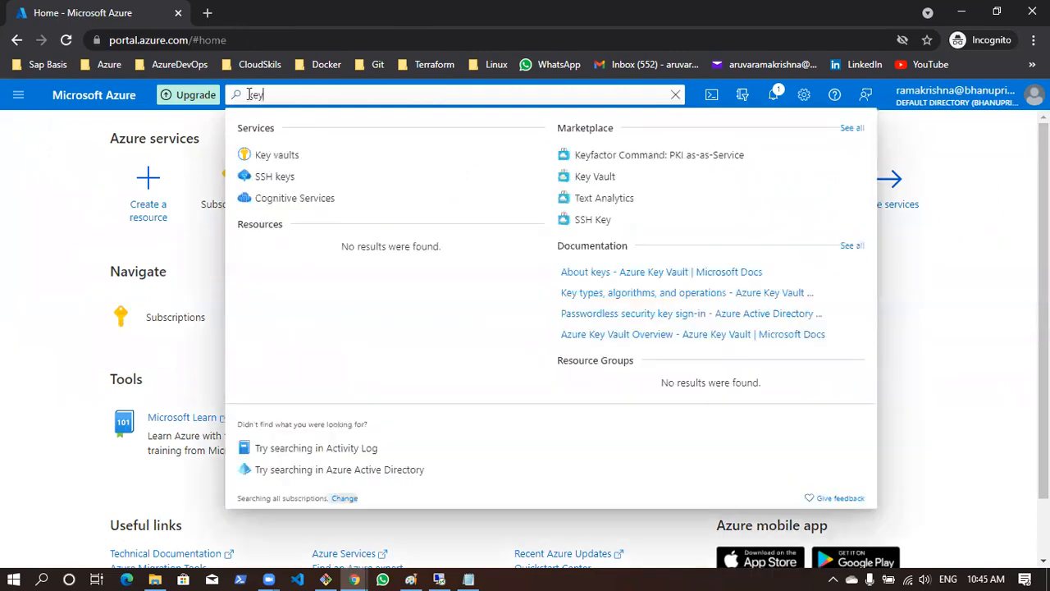
click(330, 160)
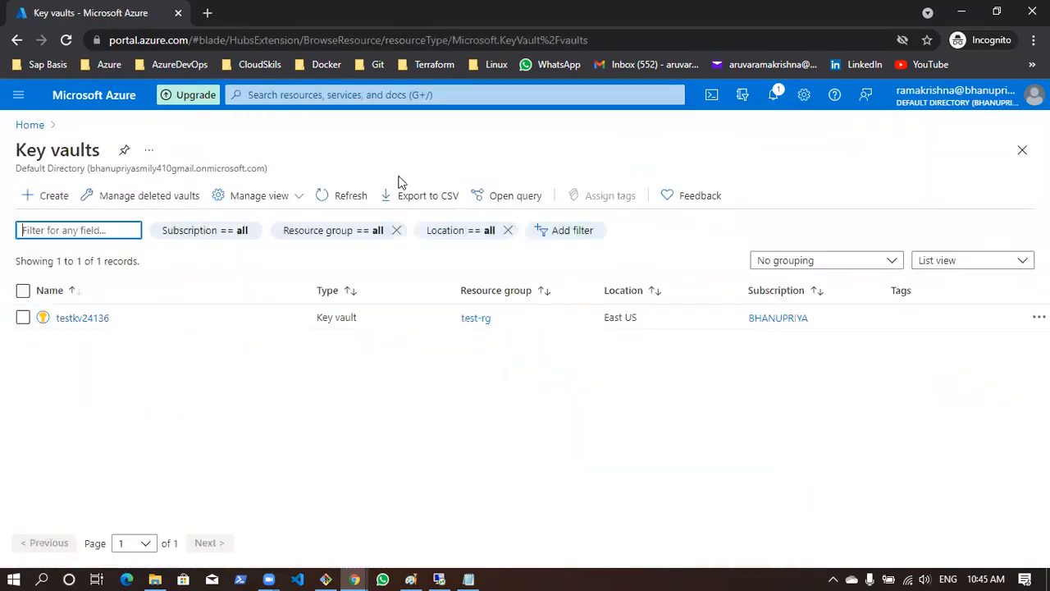
click(86, 319)
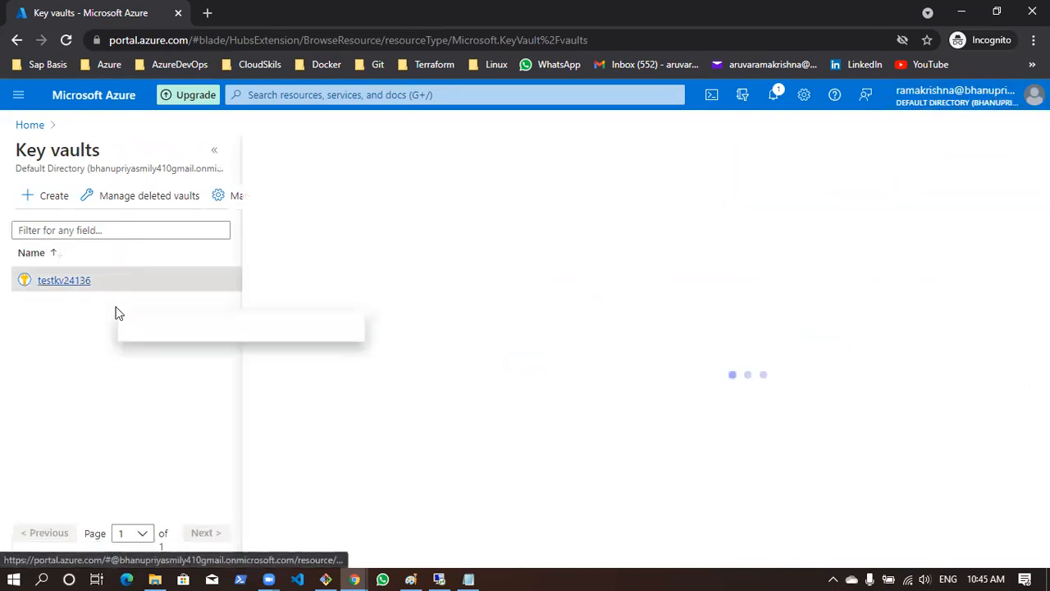
click(214, 152)
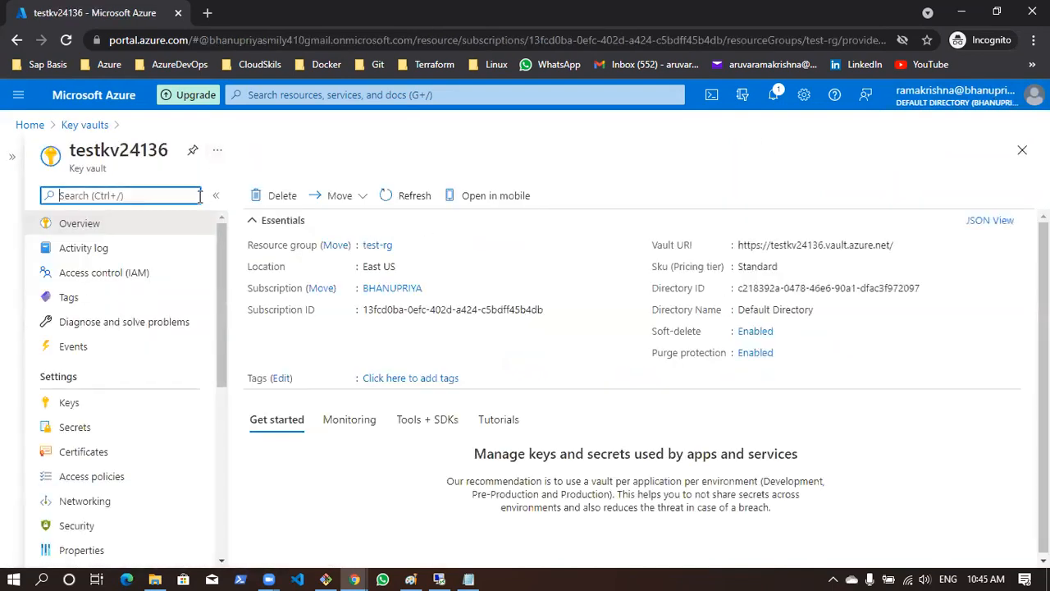
click(85, 406)
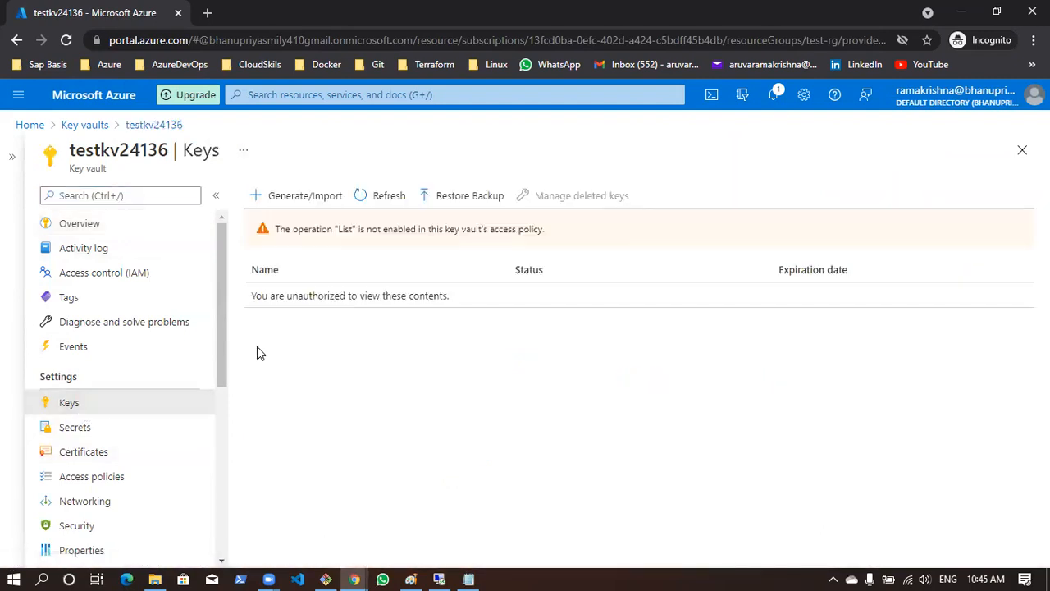
Check in the Incognito session whether the signed-in user can view the keys and secrets of testkv24136
drag(251, 295, 470, 301)
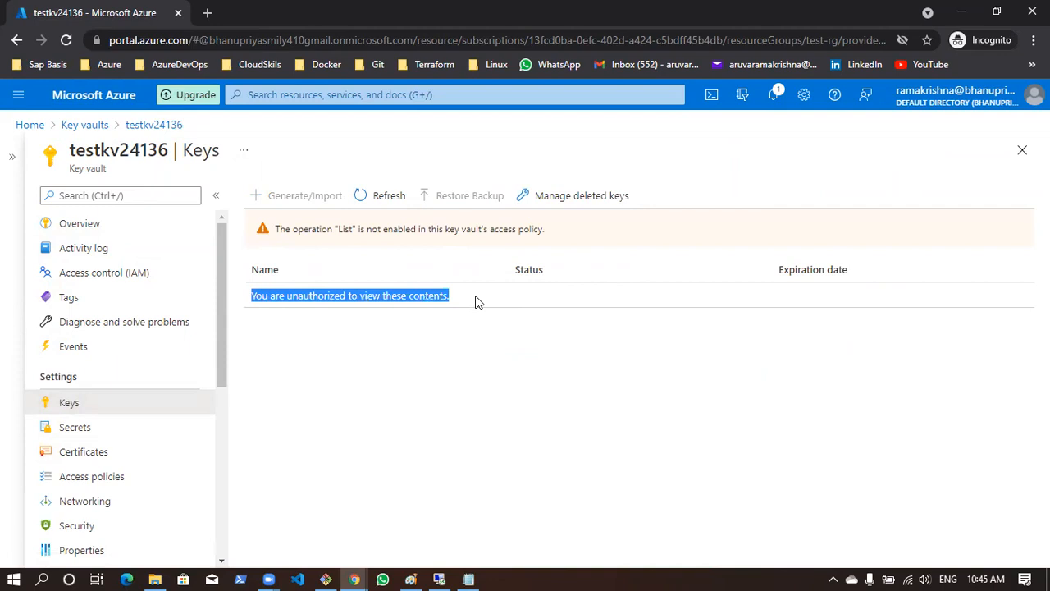
click(76, 426)
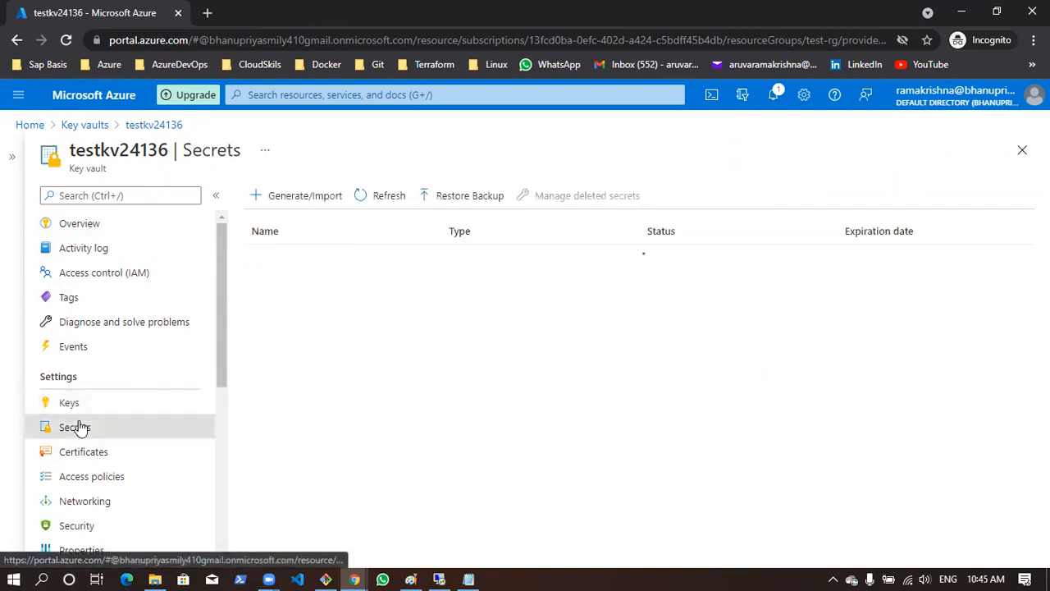
drag(251, 297, 490, 295)
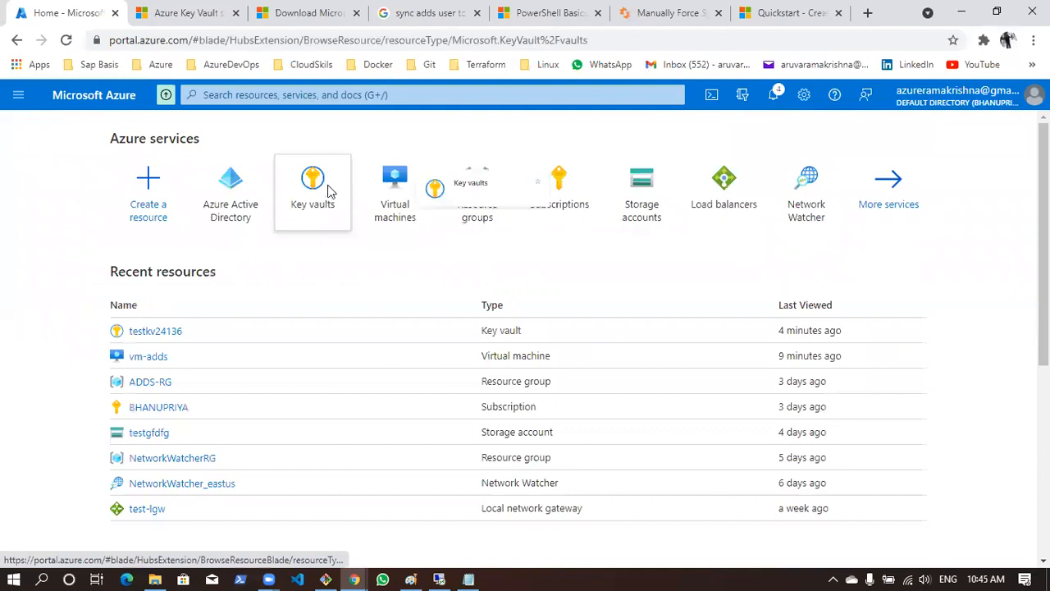
click(328, 192)
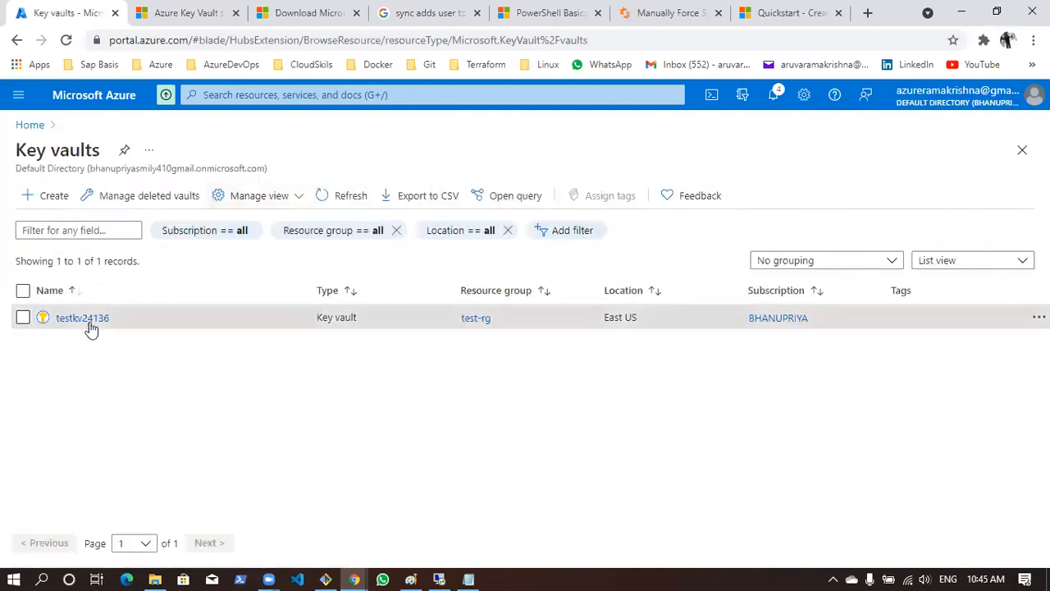
Switch to the vault owner's browser window, open testkv24136 and review its Keys, Secrets and Certificates lists
click(89, 318)
click(216, 154)
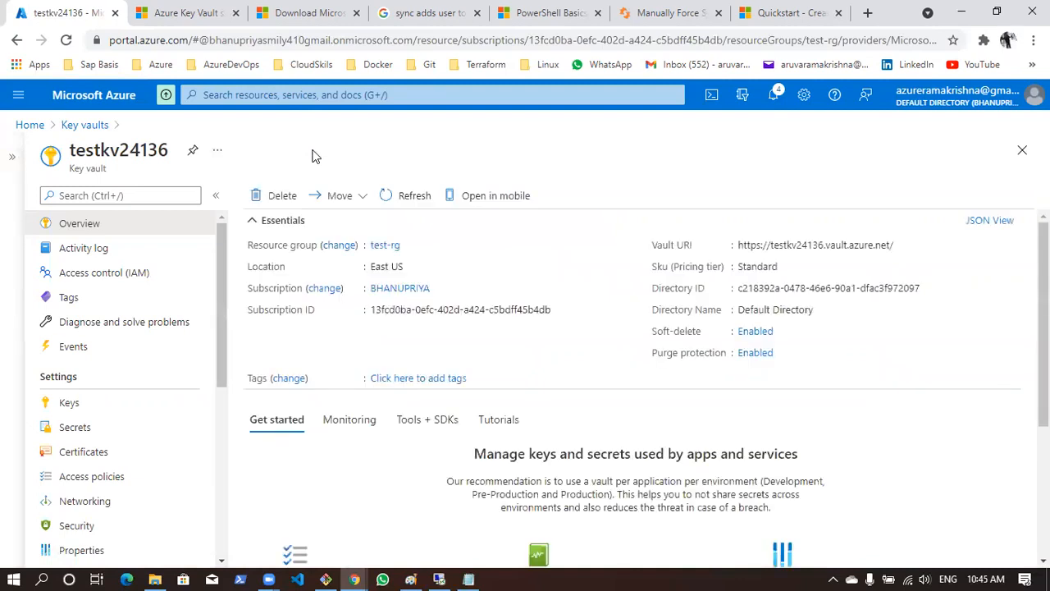
click(105, 402)
click(107, 428)
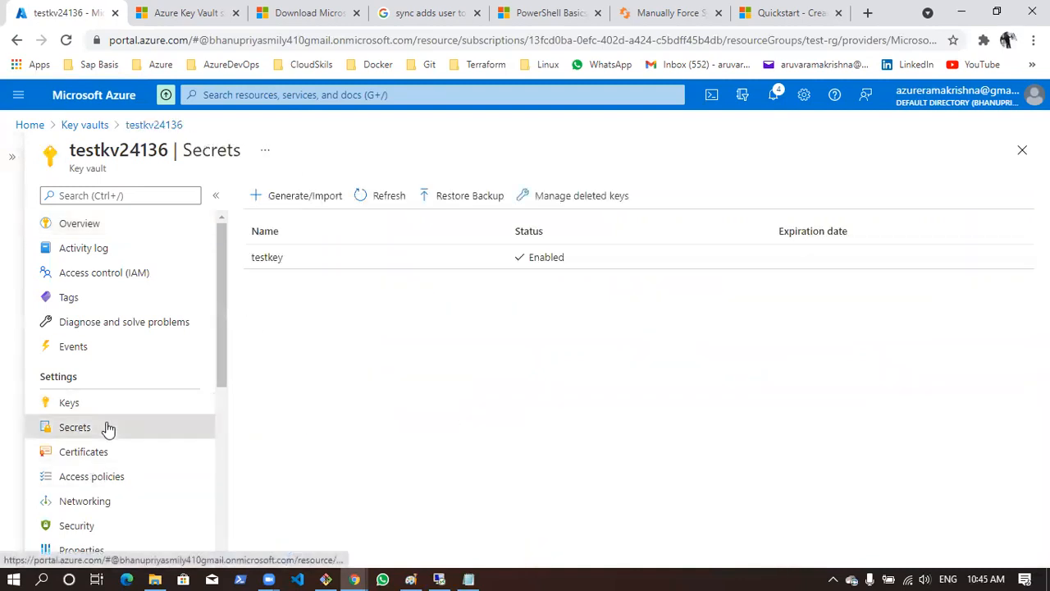
click(101, 451)
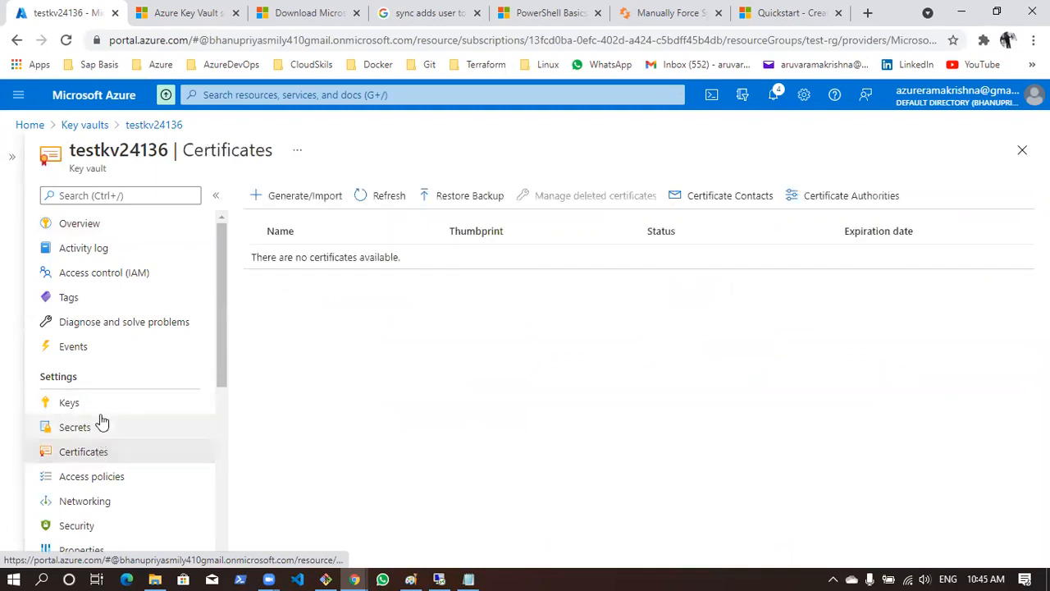
click(101, 407)
click(101, 427)
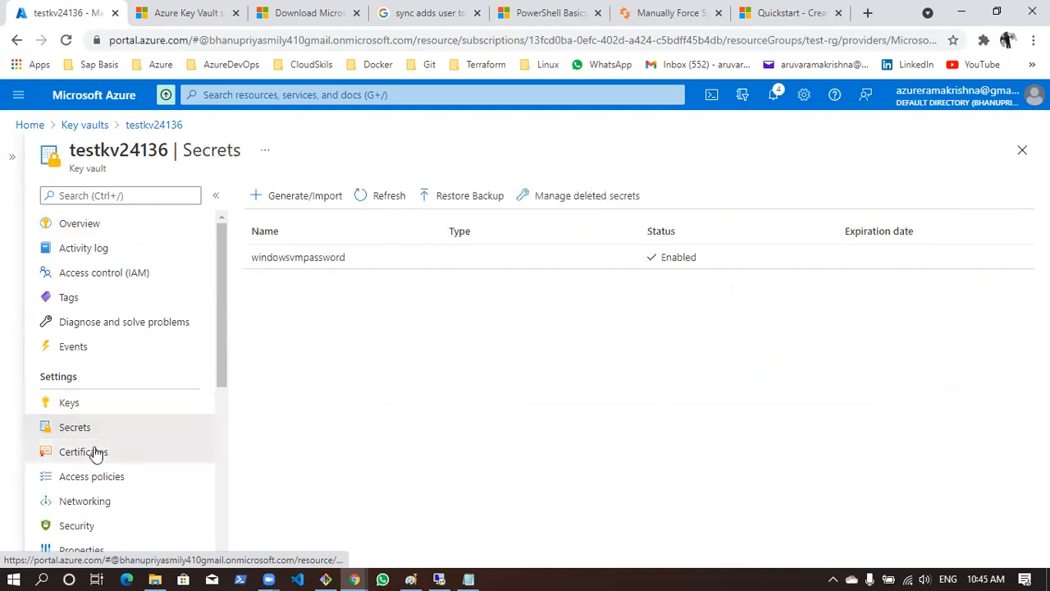
click(96, 454)
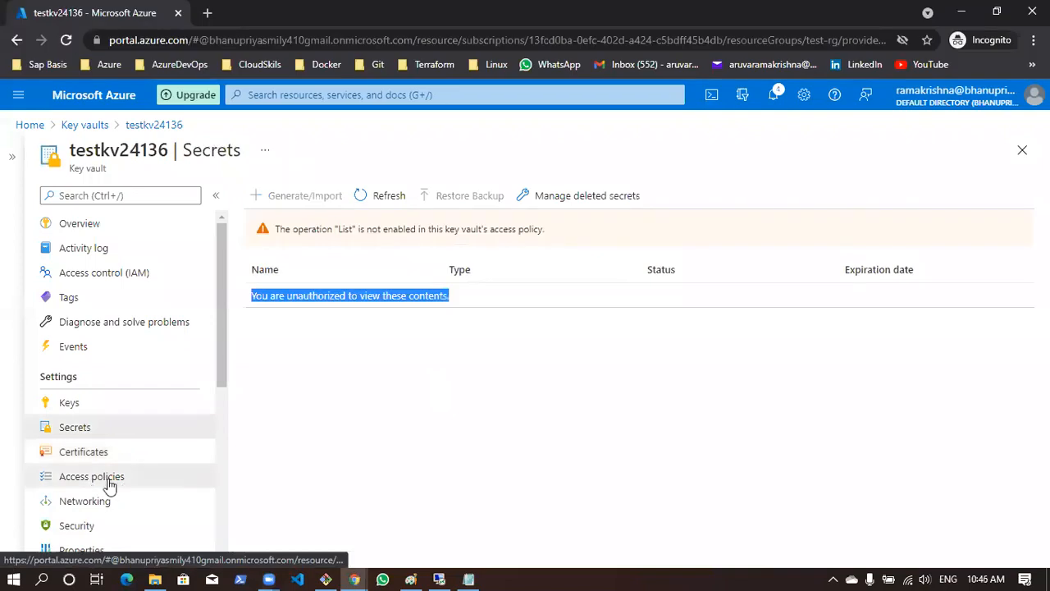
Open the access policies of testkv24136 in the Incognito window and examine the existing user's key, secret and certificate permissions
click(106, 484)
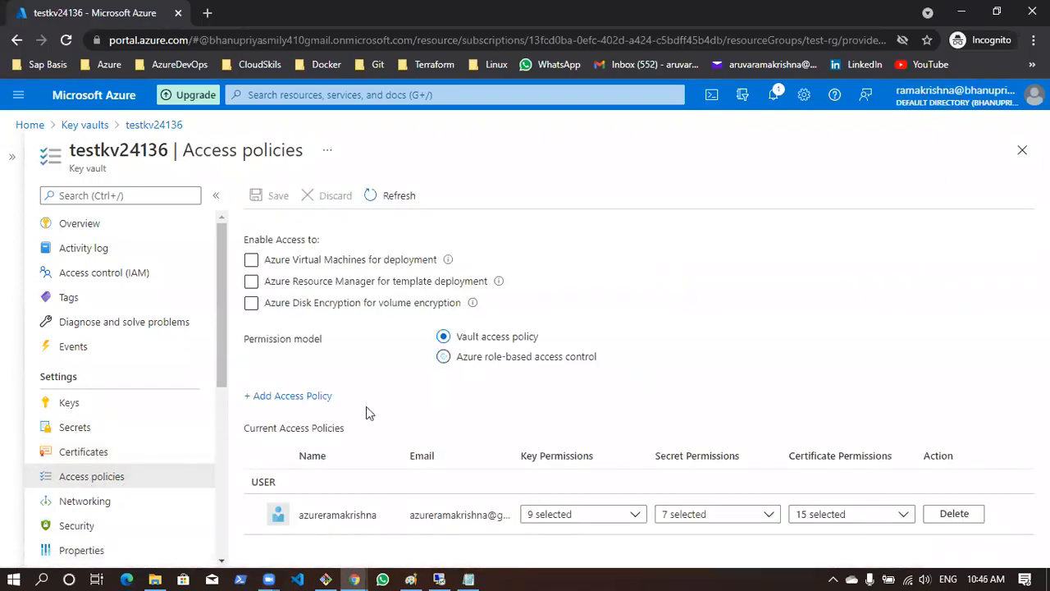
double_click(259, 482)
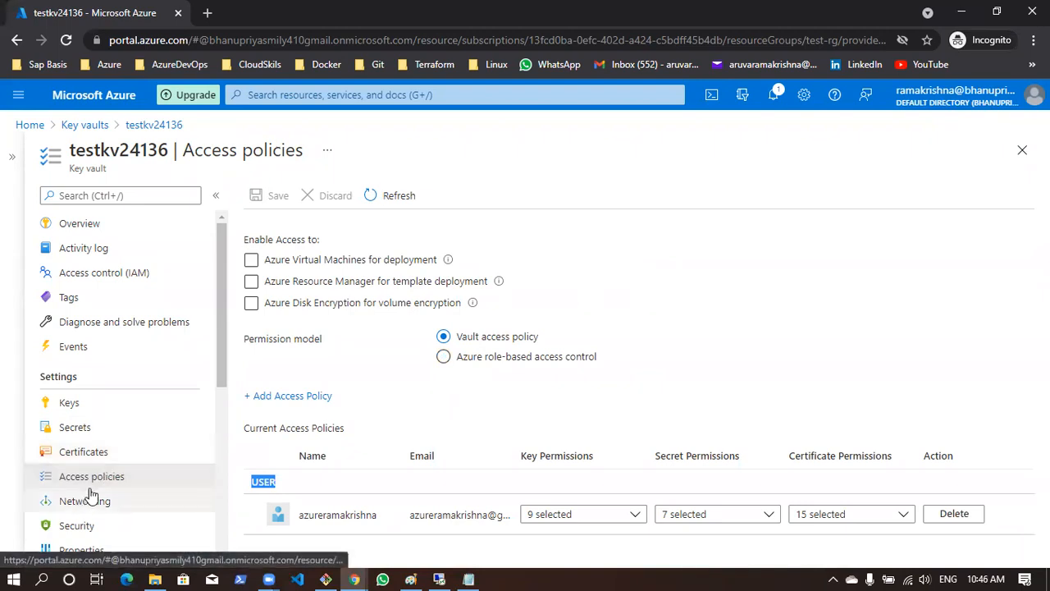
drag(297, 515, 400, 521)
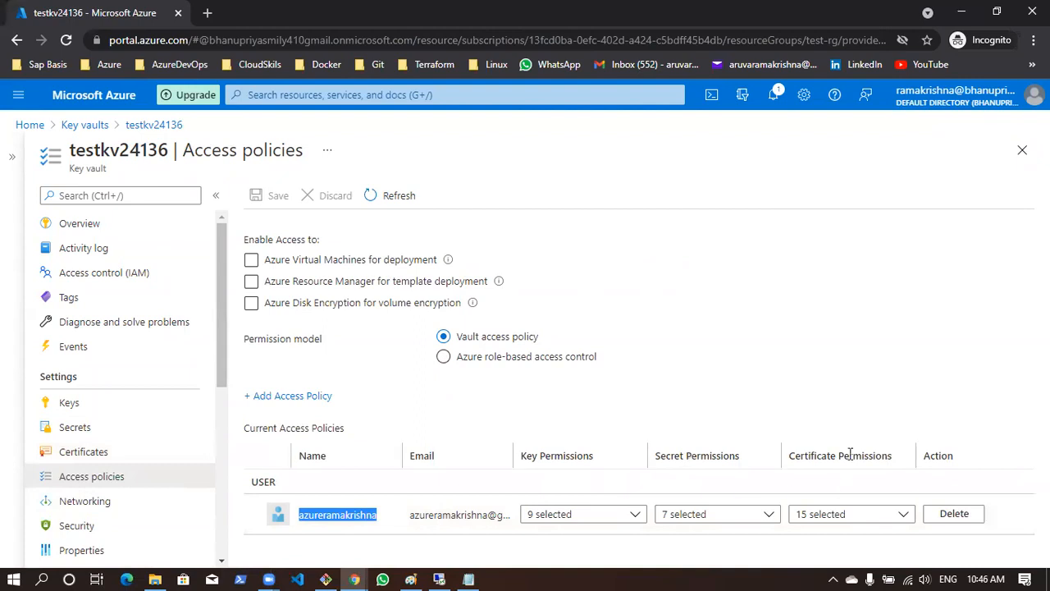
click(585, 522)
click(711, 520)
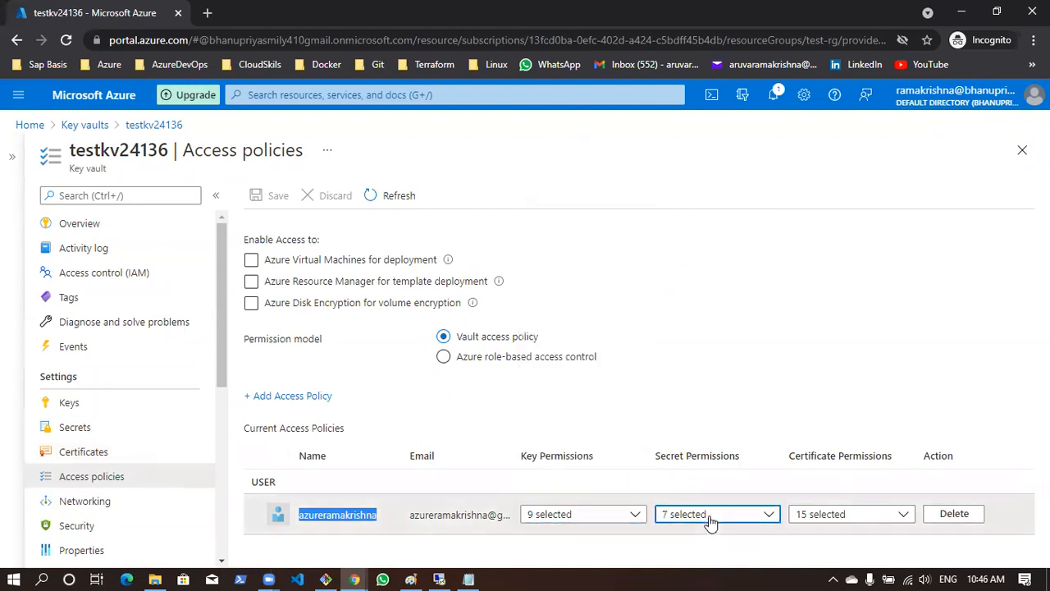
click(844, 517)
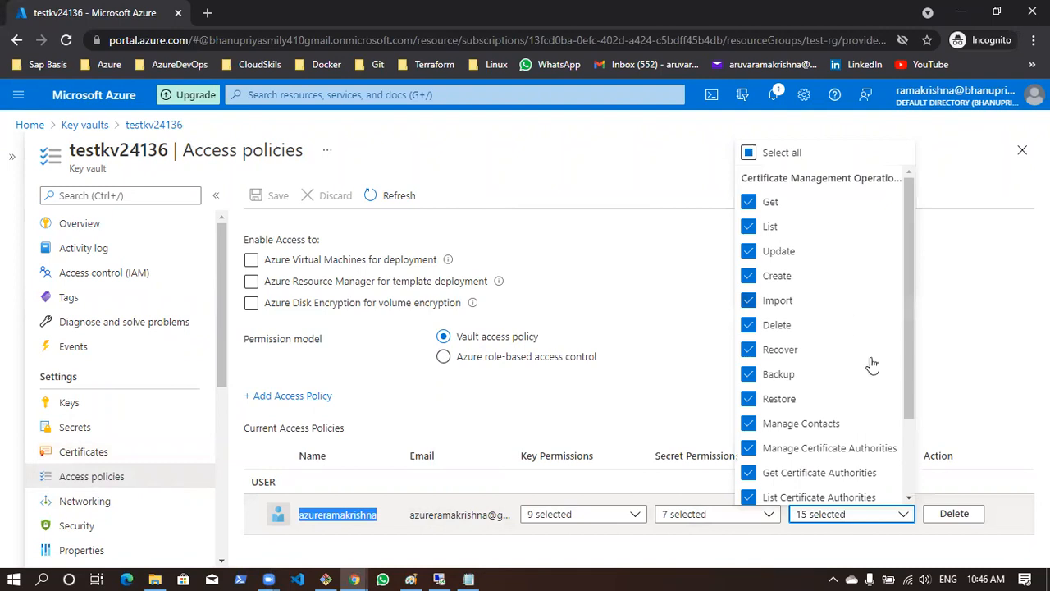
click(985, 361)
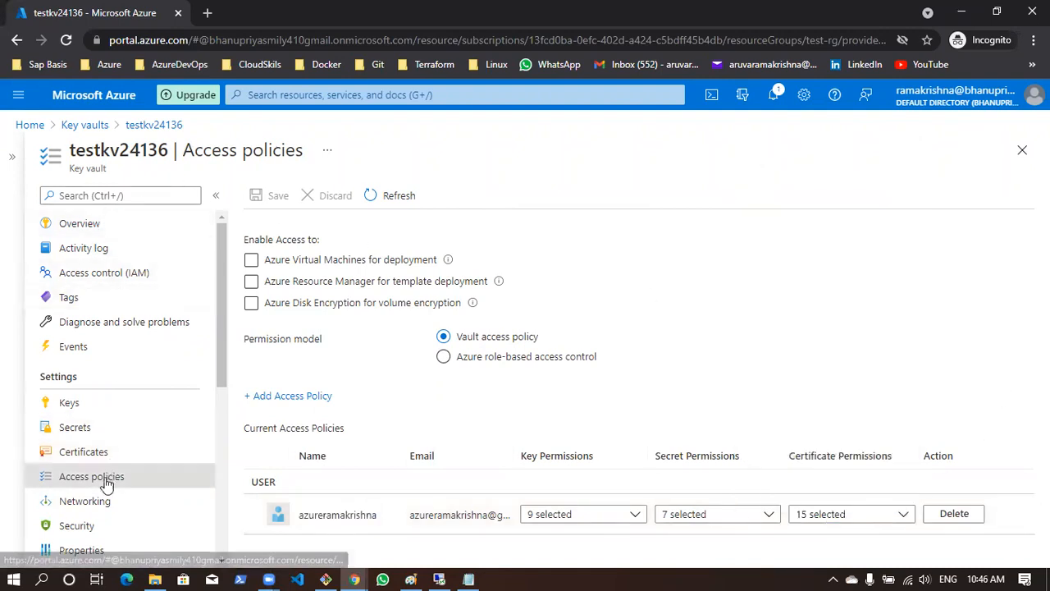
Start a new access policy for the vault based on the Key, Secret, & Certificate Management template
click(271, 397)
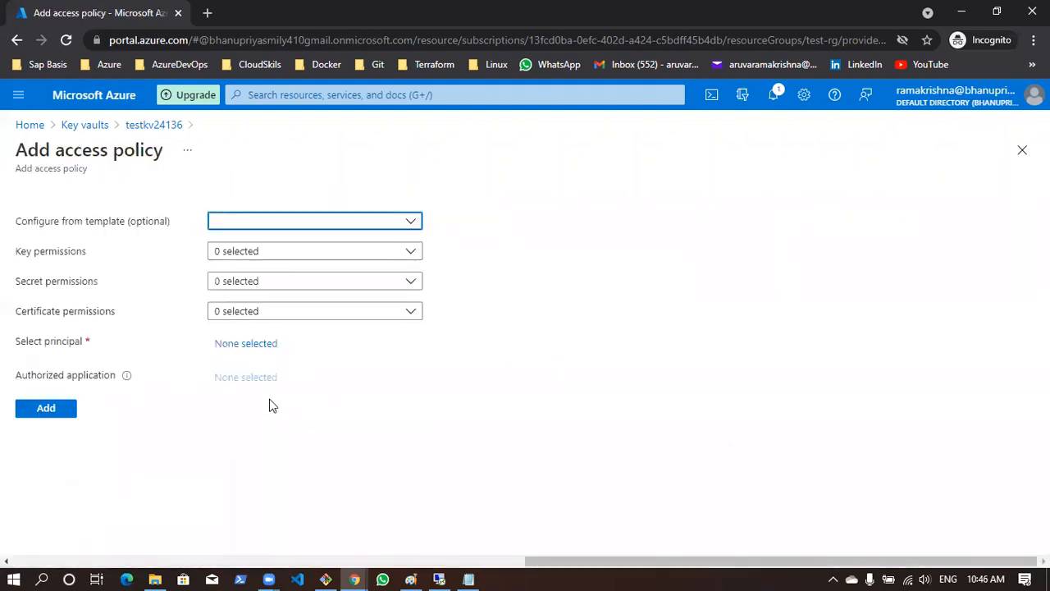
click(277, 221)
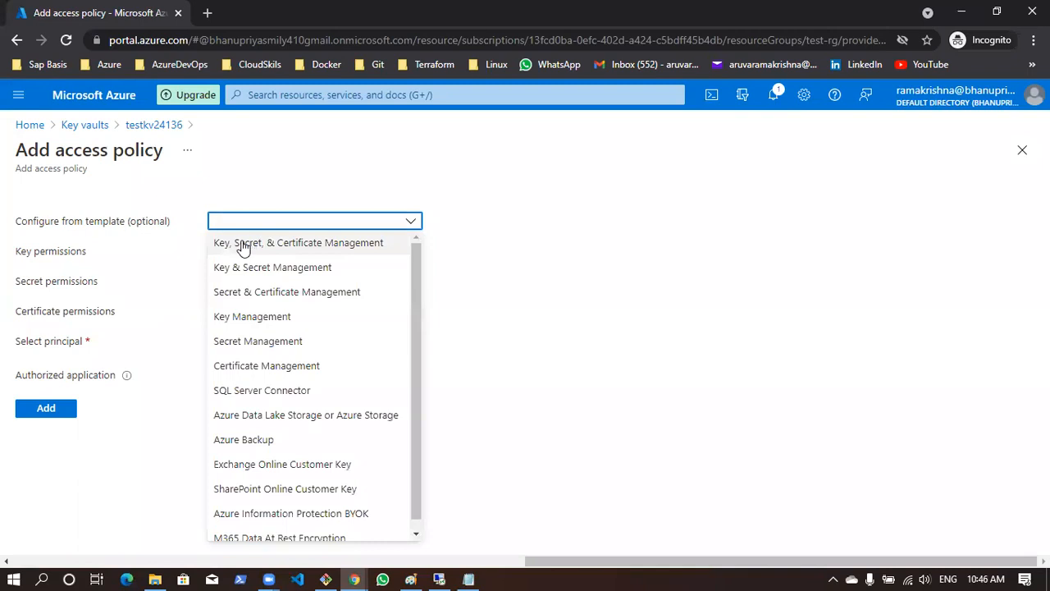
click(301, 249)
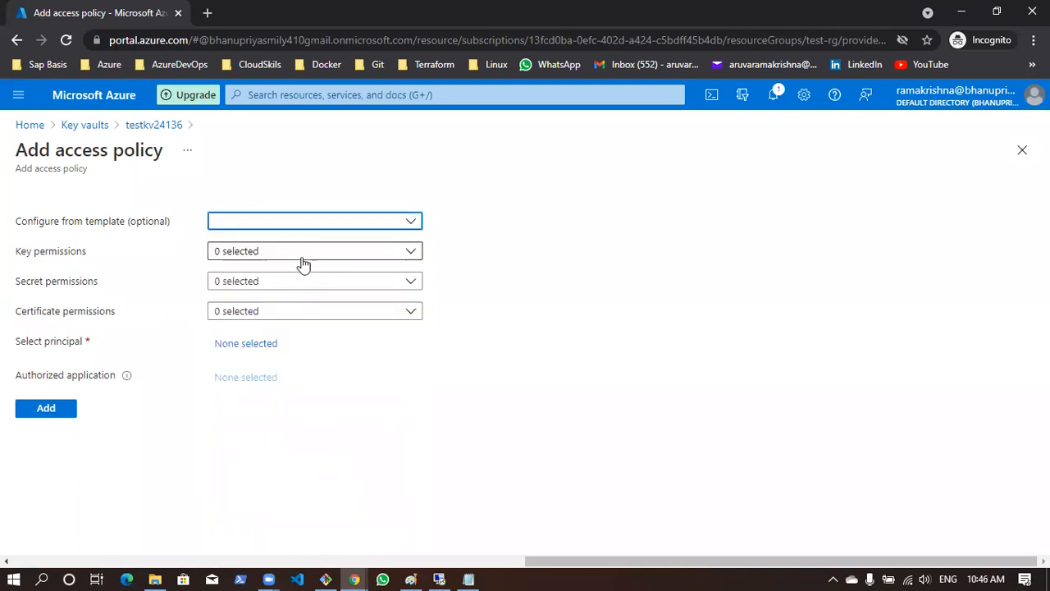
Examine which key, secret and certificate permissions the chosen template selects for the new access policy
click(225, 256)
scroll(279, 443, down, 2)
scroll(283, 466, up, 2)
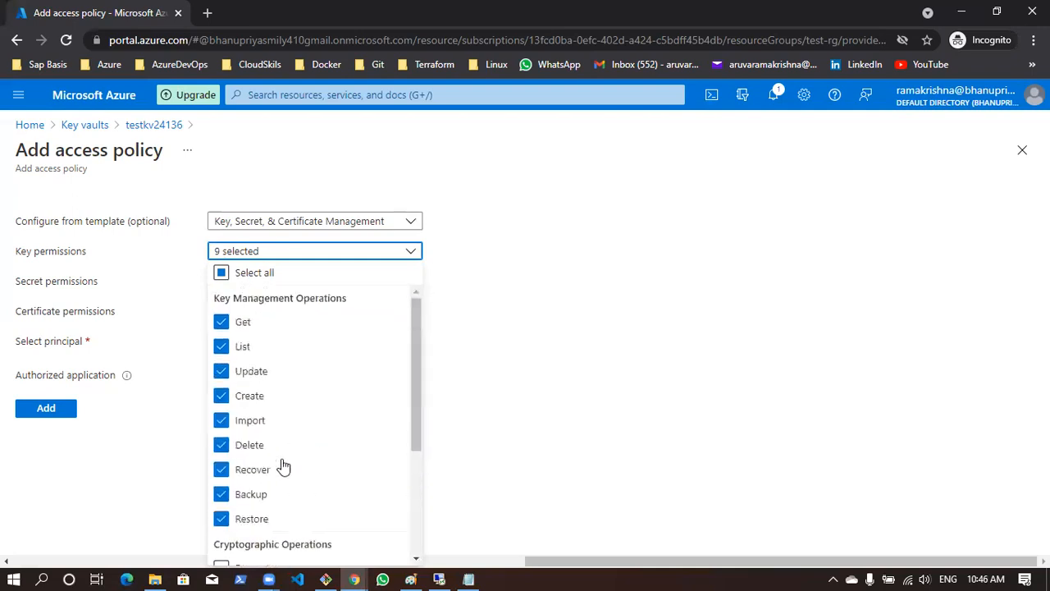
click(642, 382)
click(258, 285)
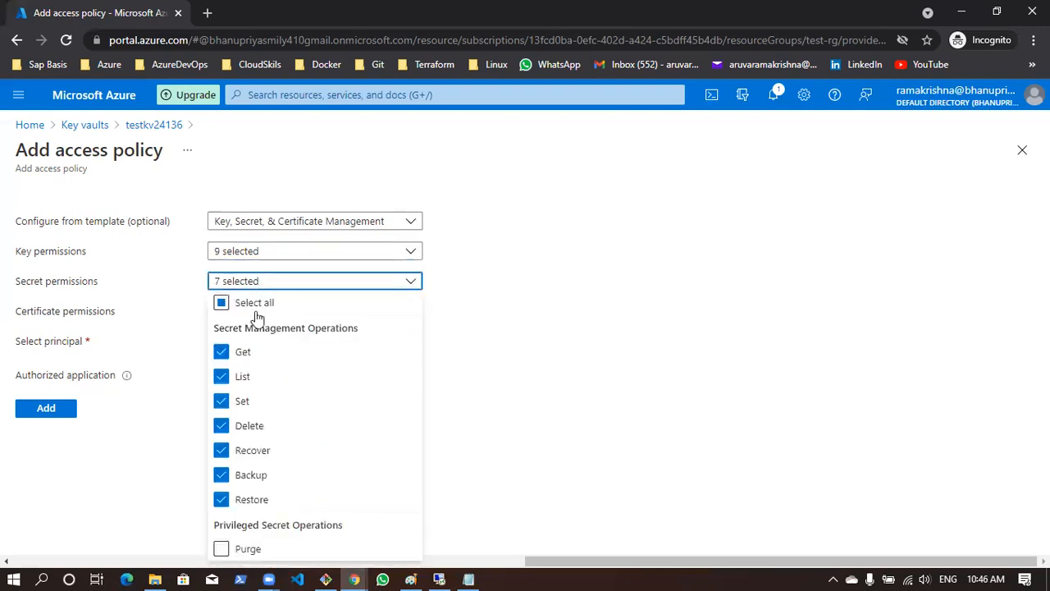
click(744, 328)
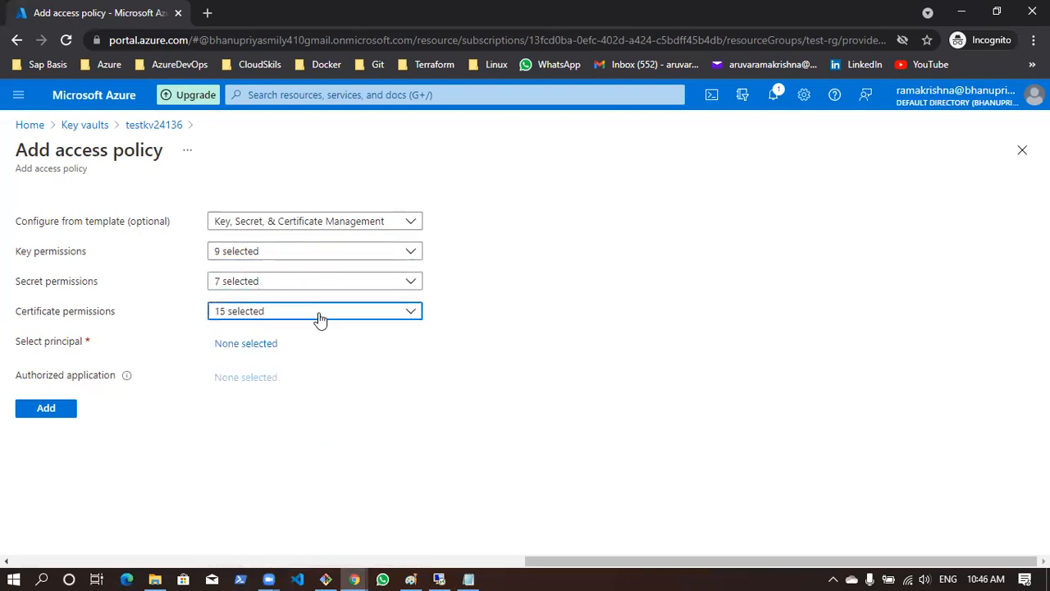
click(319, 318)
scroll(322, 430, down, 5)
scroll(323, 432, up, 5)
click(668, 365)
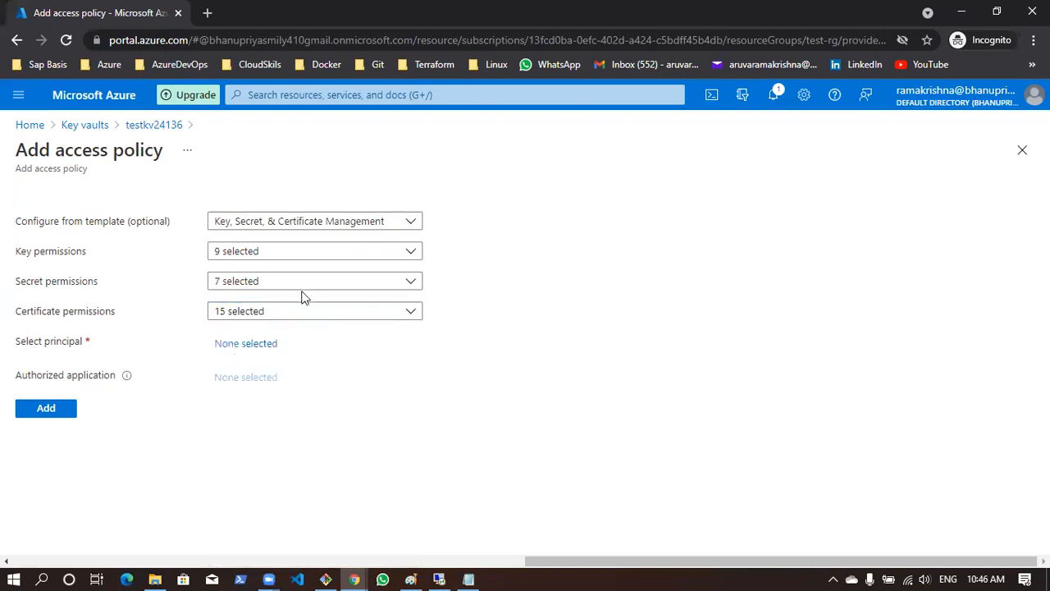
Remove the Delete permission from both the key permissions and the secret permissions of the new policy
click(293, 250)
click(221, 445)
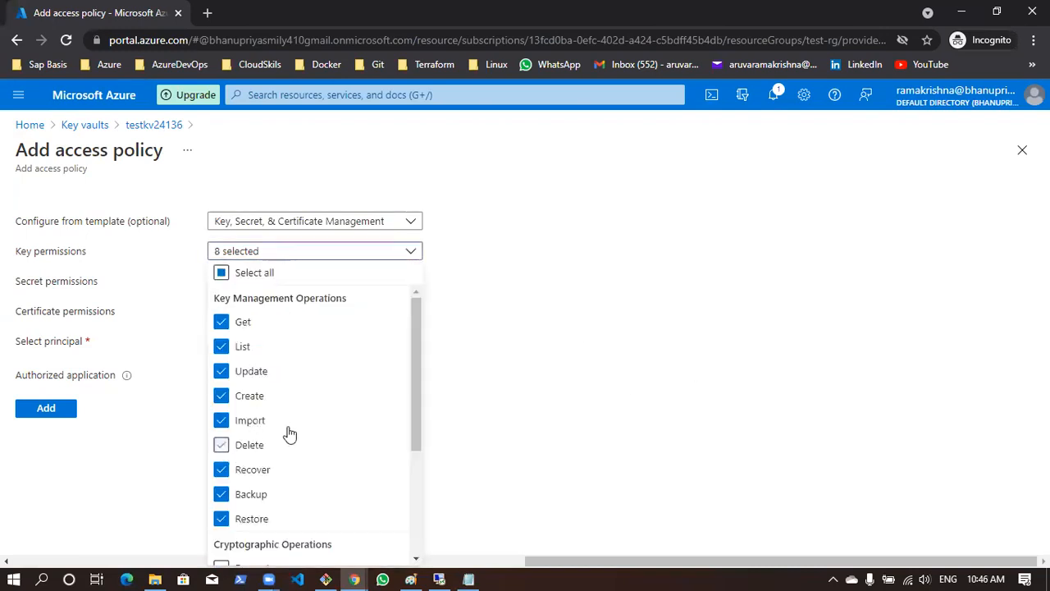
click(644, 352)
click(296, 288)
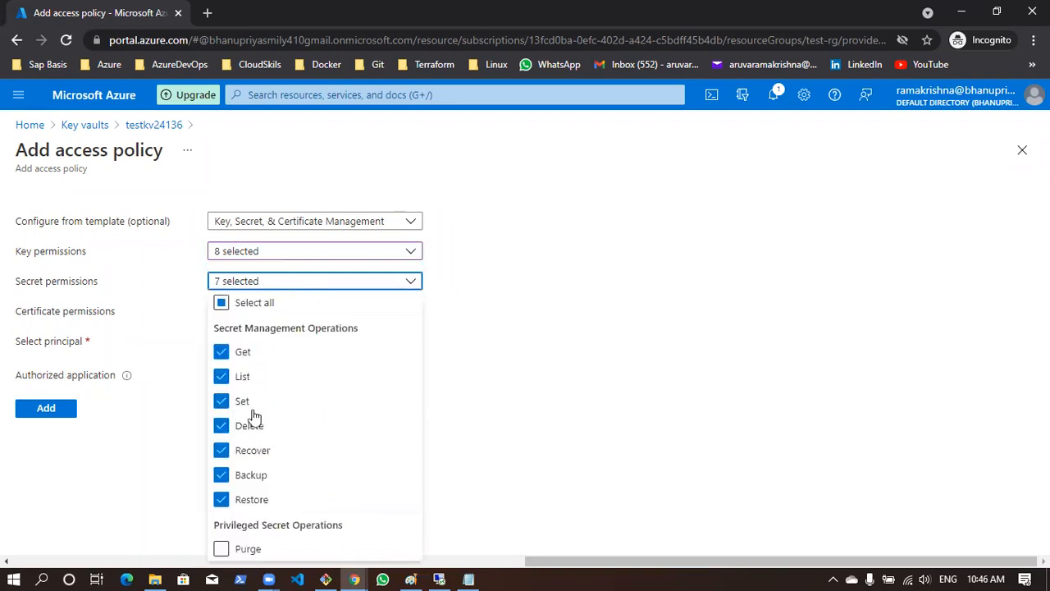
click(222, 425)
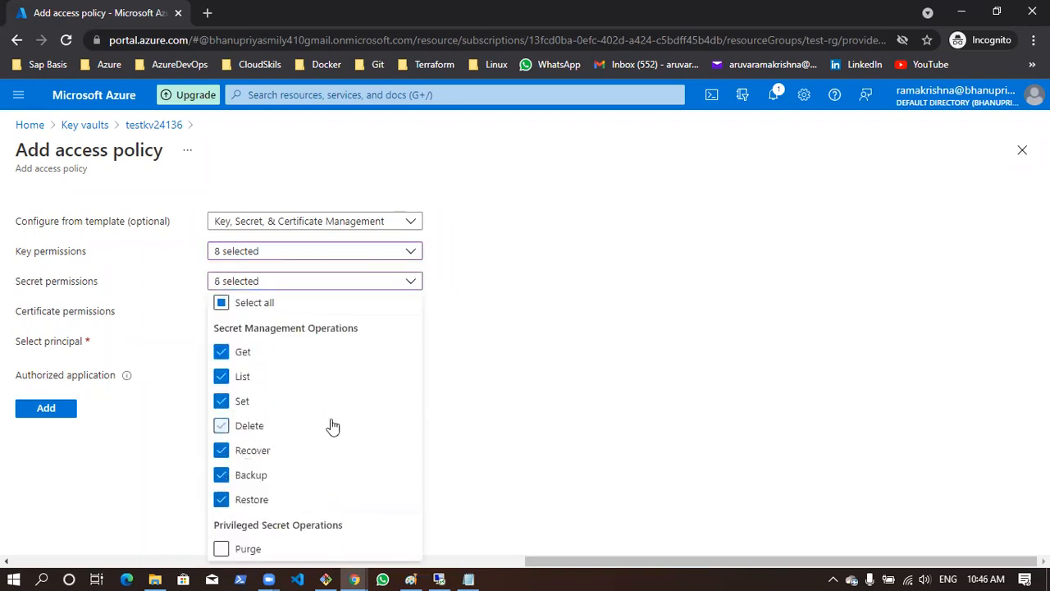
click(729, 327)
Search the directory for the second user by name, select that user as the policy's principal and add the access policy
click(46, 408)
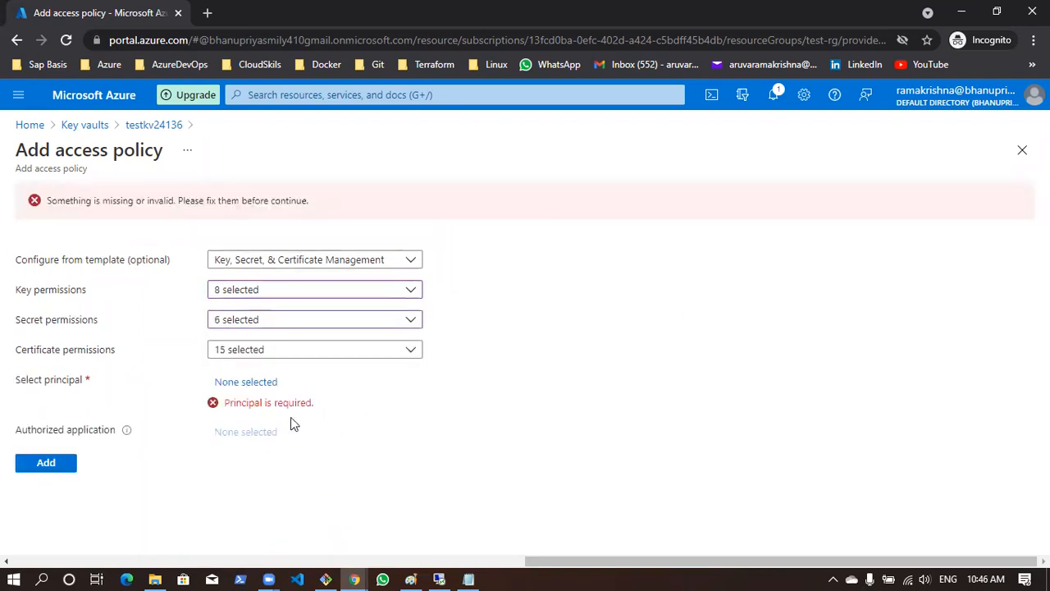
click(236, 383)
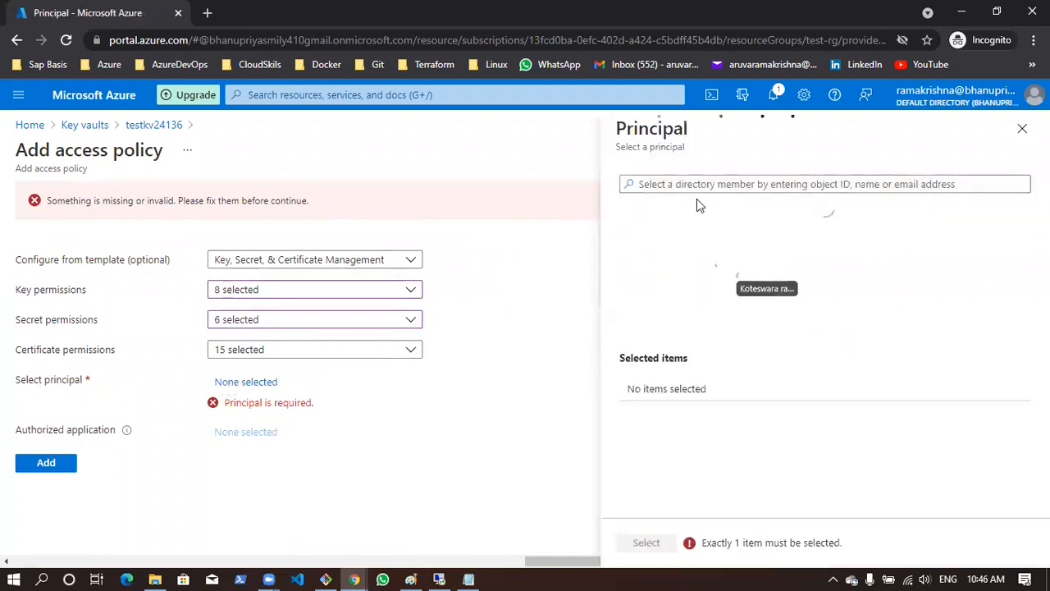
text(ramakrishna)
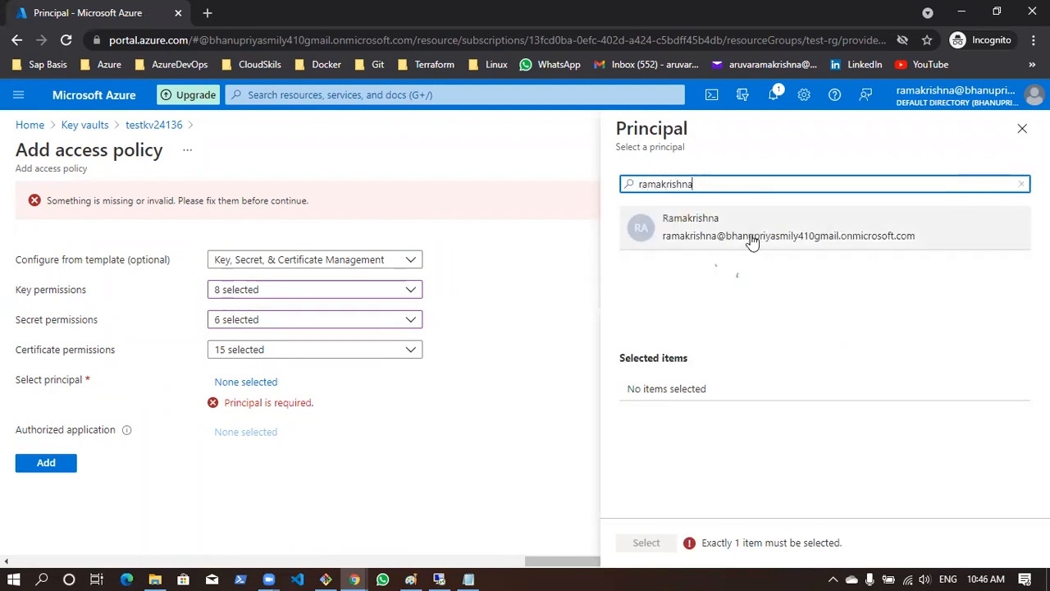
click(750, 239)
click(646, 544)
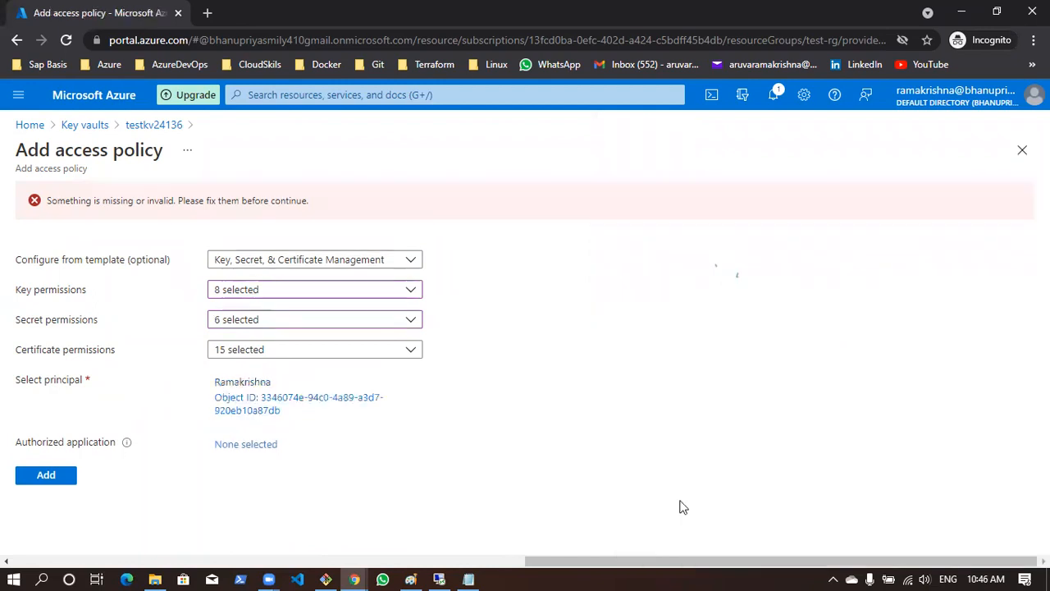
click(56, 478)
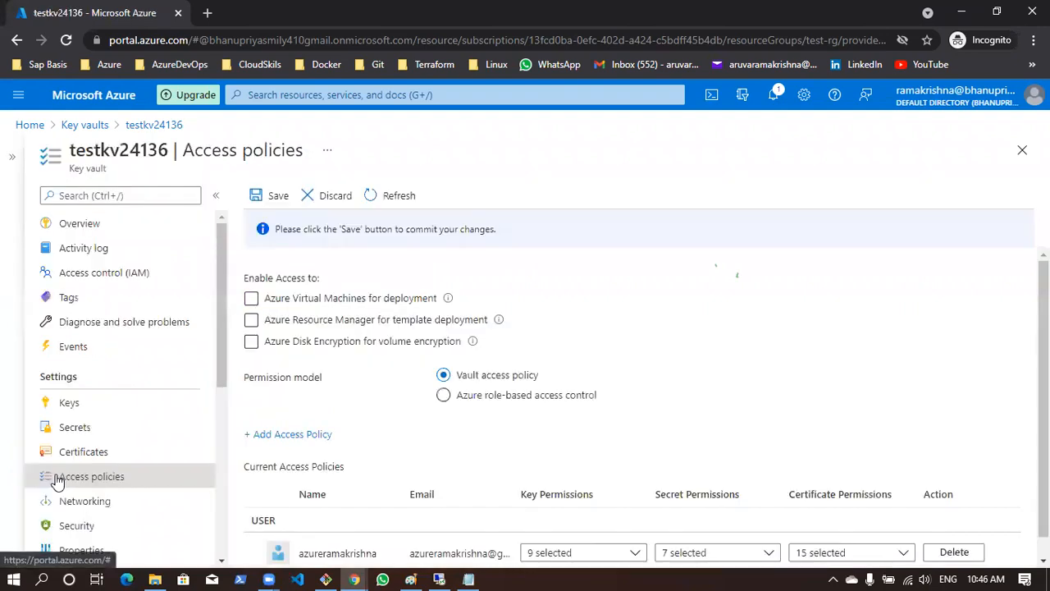
Check the second user's entry in the current access policies and save the vault's access policy changes
scroll(302, 542, down, 2)
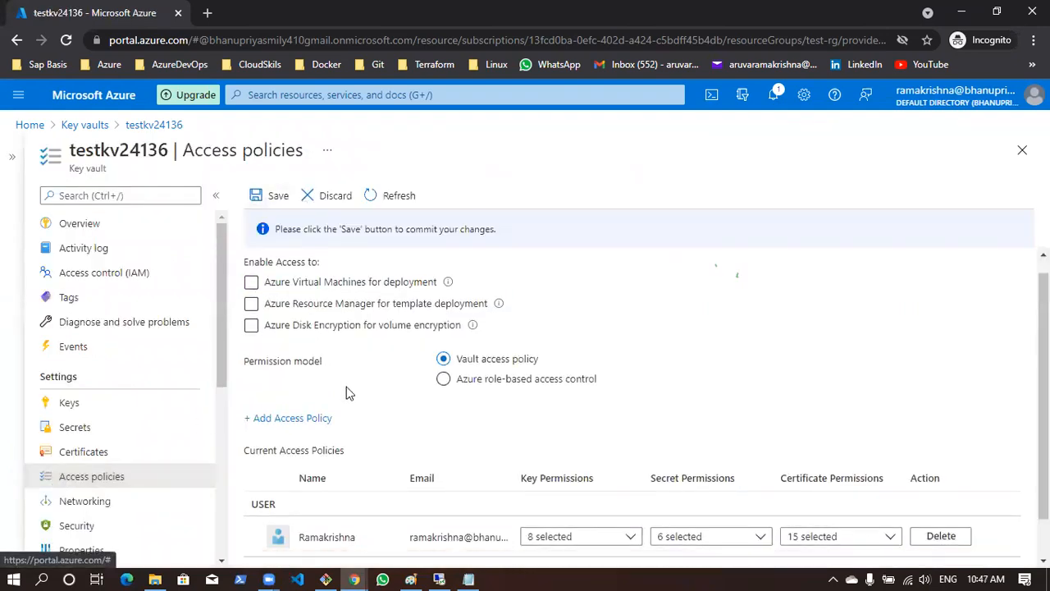
drag(298, 493, 357, 494)
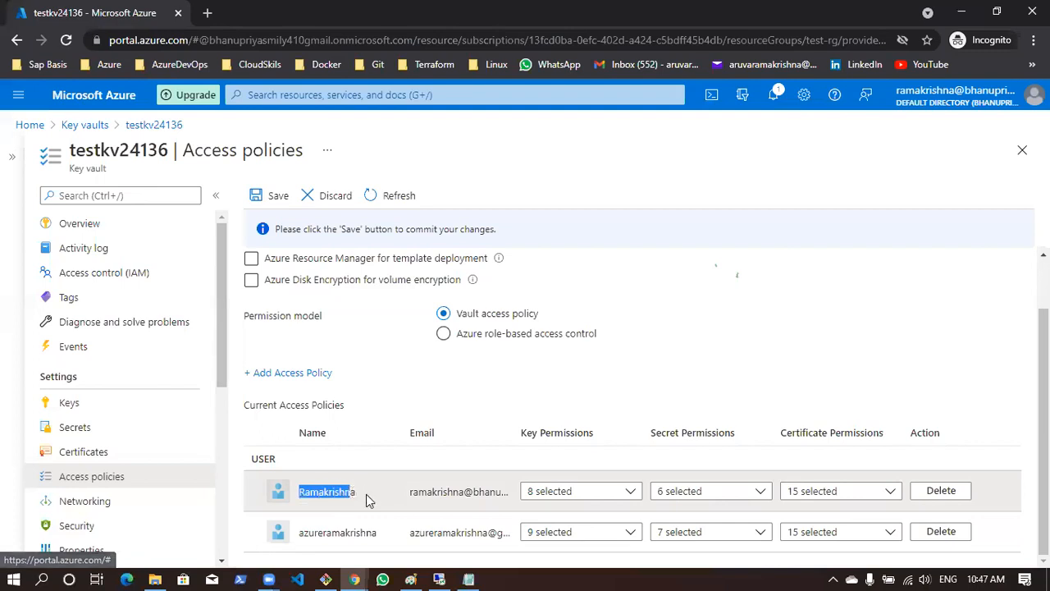
scroll(318, 474, up, 1)
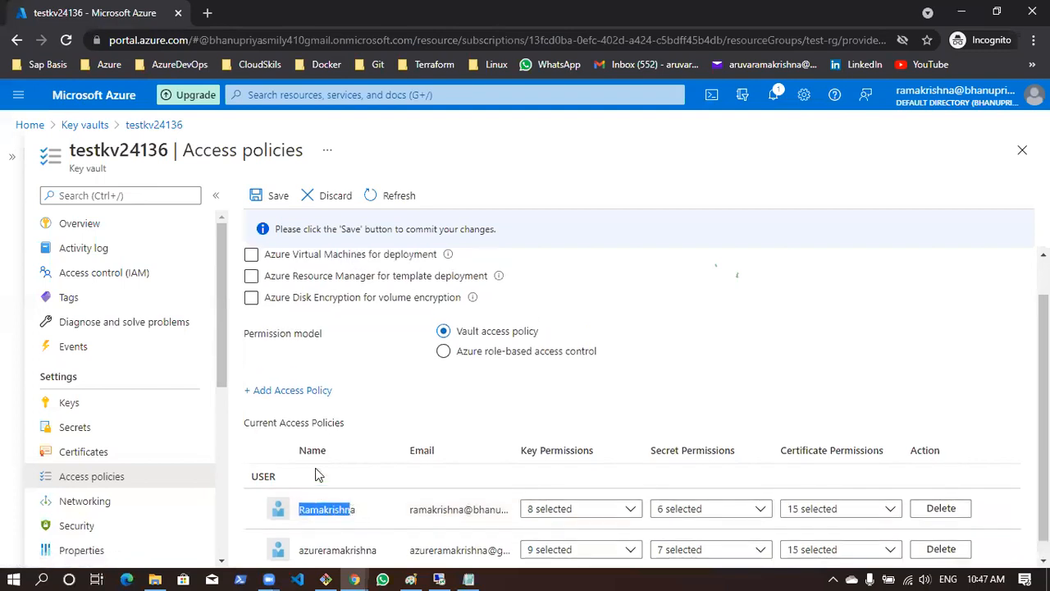
click(277, 196)
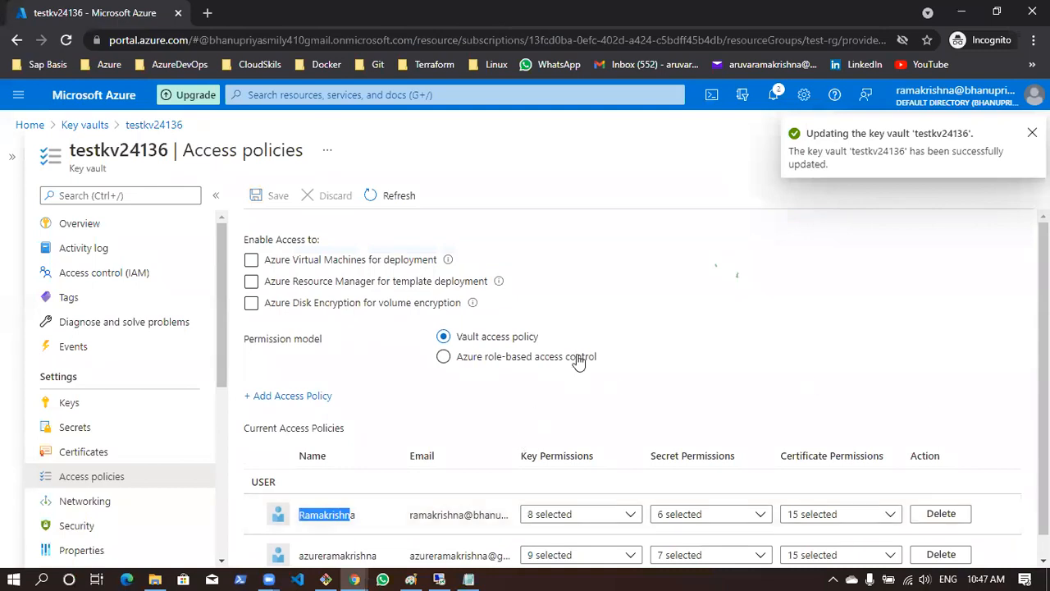
scroll(488, 427, down, 1)
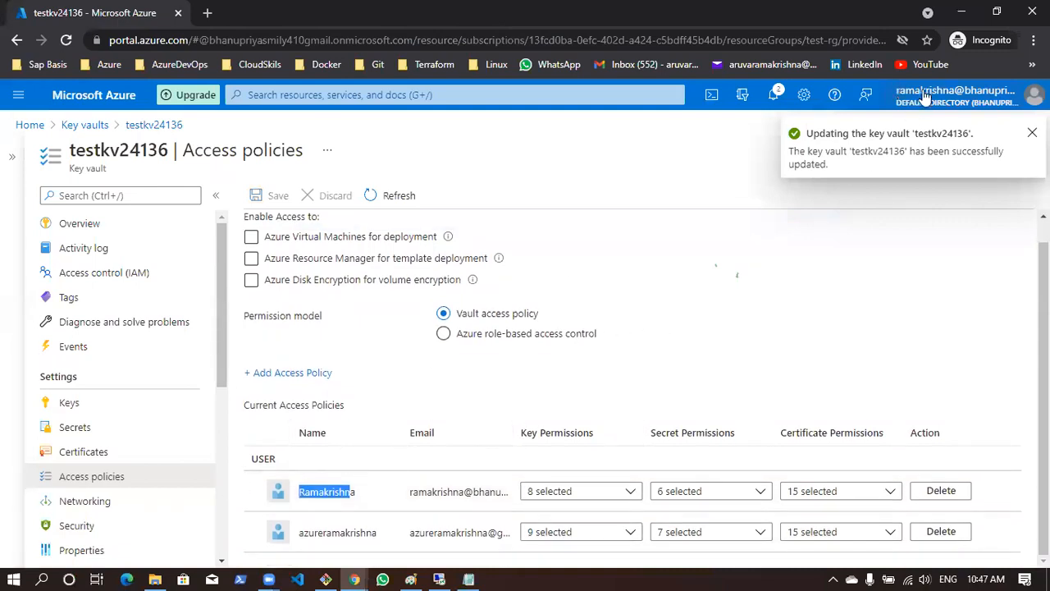
Open testkey from the vault's keys as the second user and check whether deleting it is allowed
drag(408, 493, 506, 490)
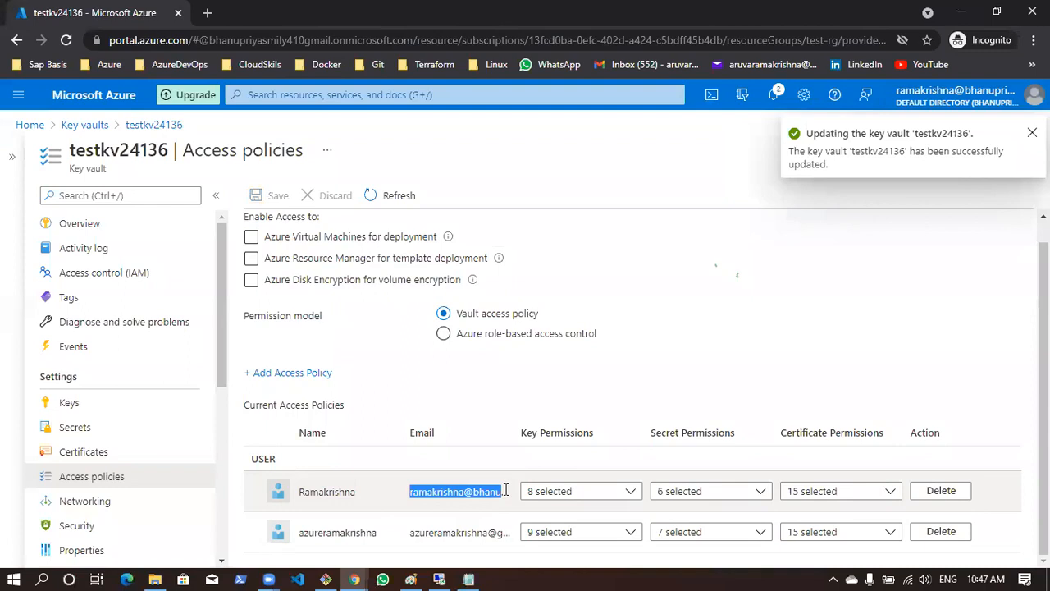
scroll(295, 424, up, 1)
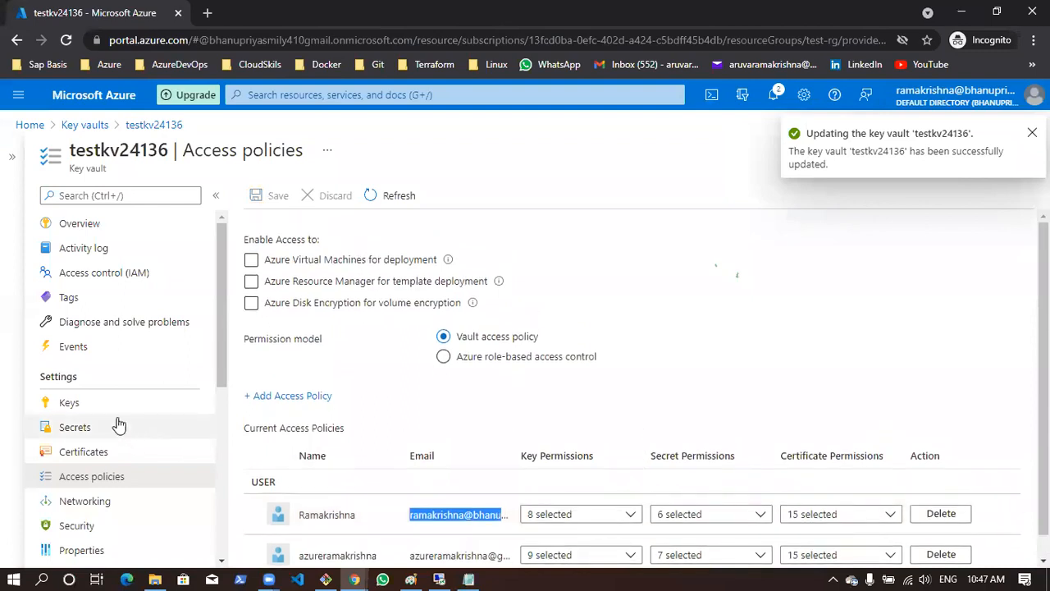
click(114, 406)
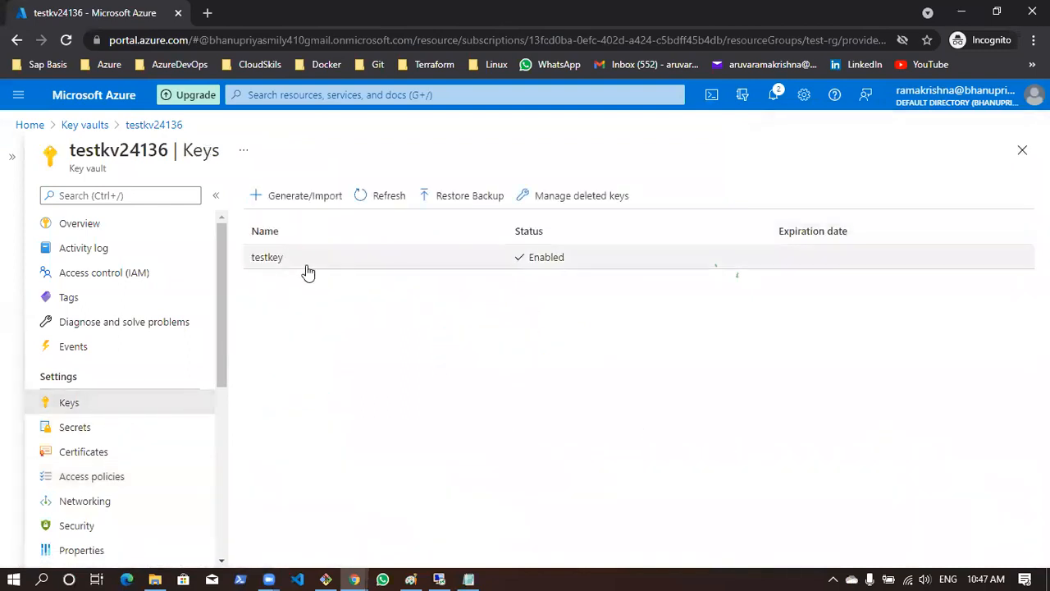
click(317, 267)
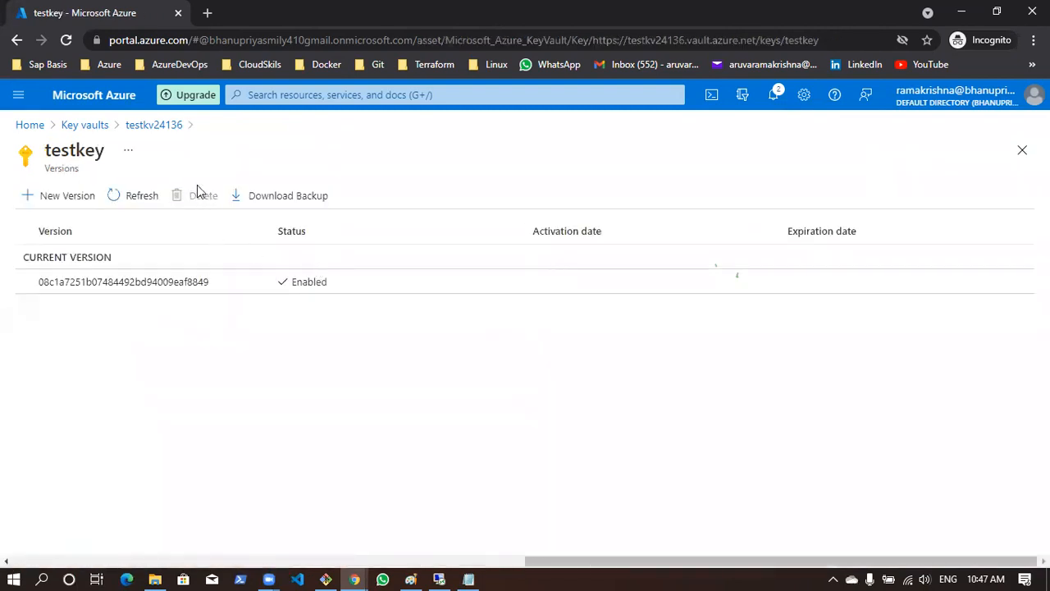
click(155, 127)
Open the windowsvmpassword secret as the second user and check whether deleting it is allowed
click(86, 426)
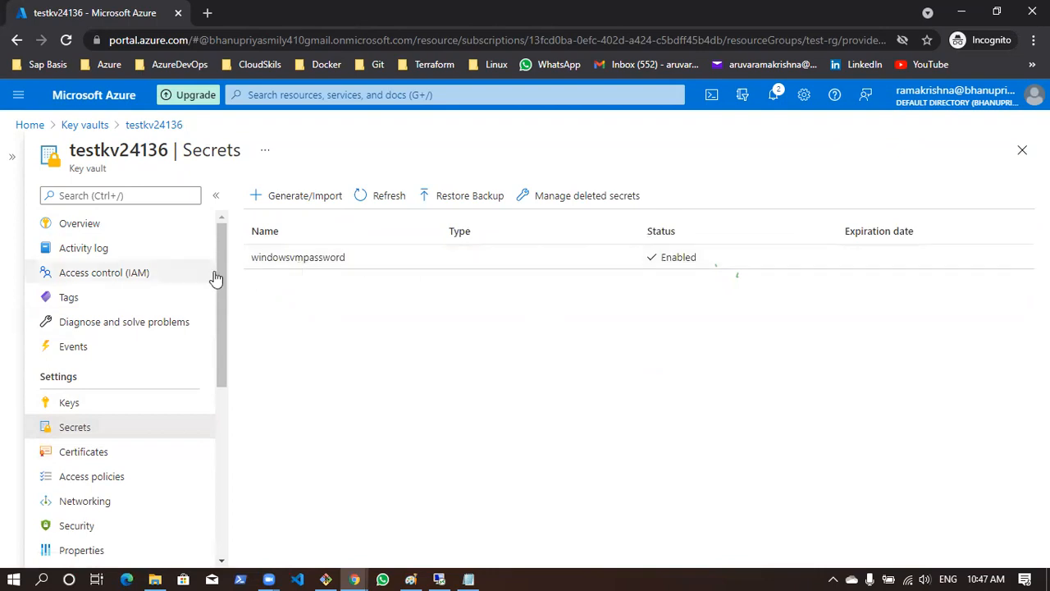
click(328, 261)
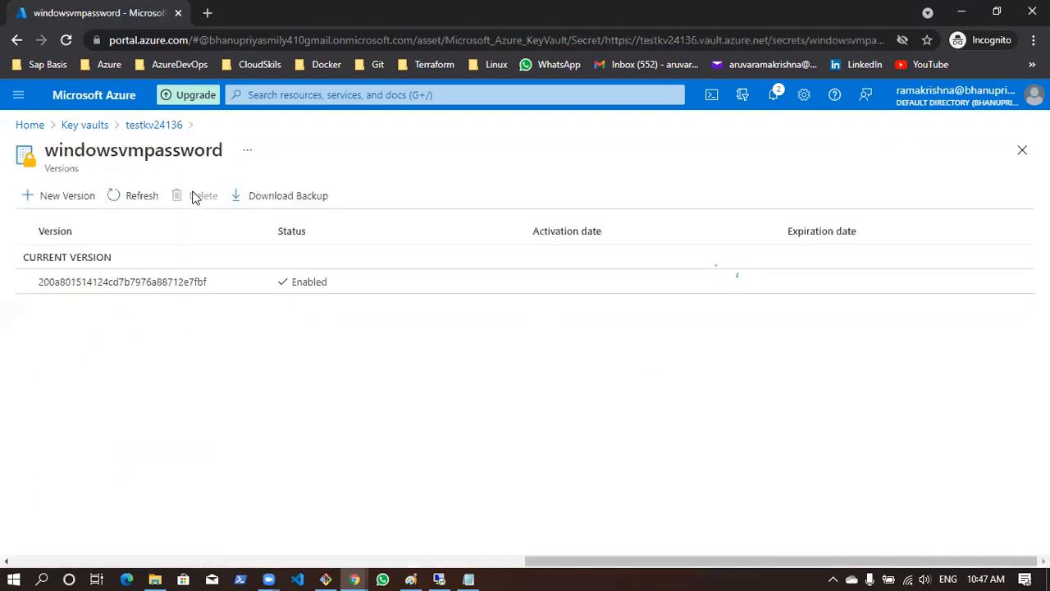
click(154, 125)
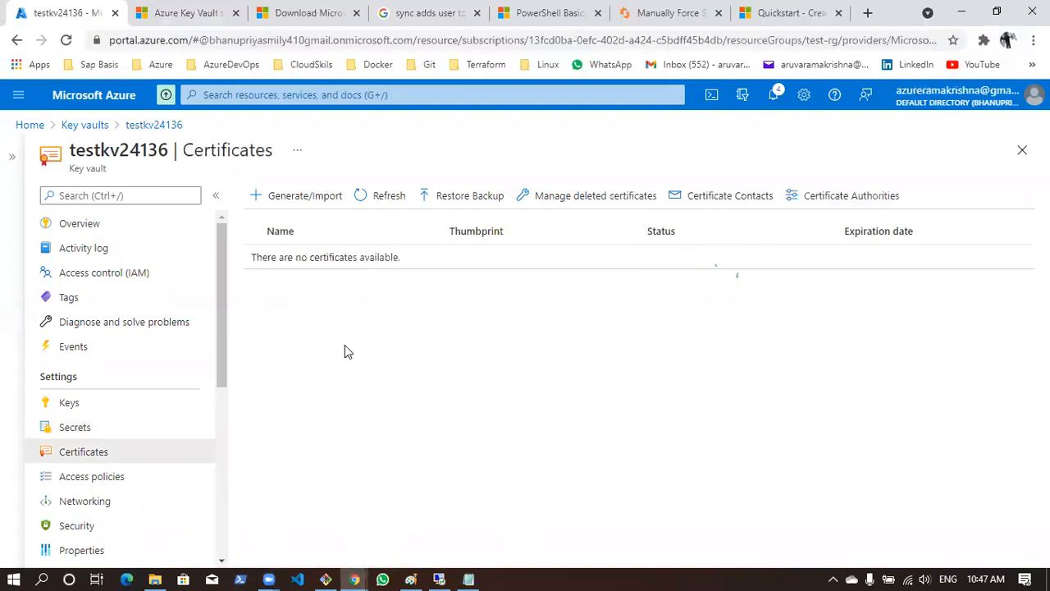
In the first user's portal session, delete the windowsvmpassword secret from testkv24136
click(78, 426)
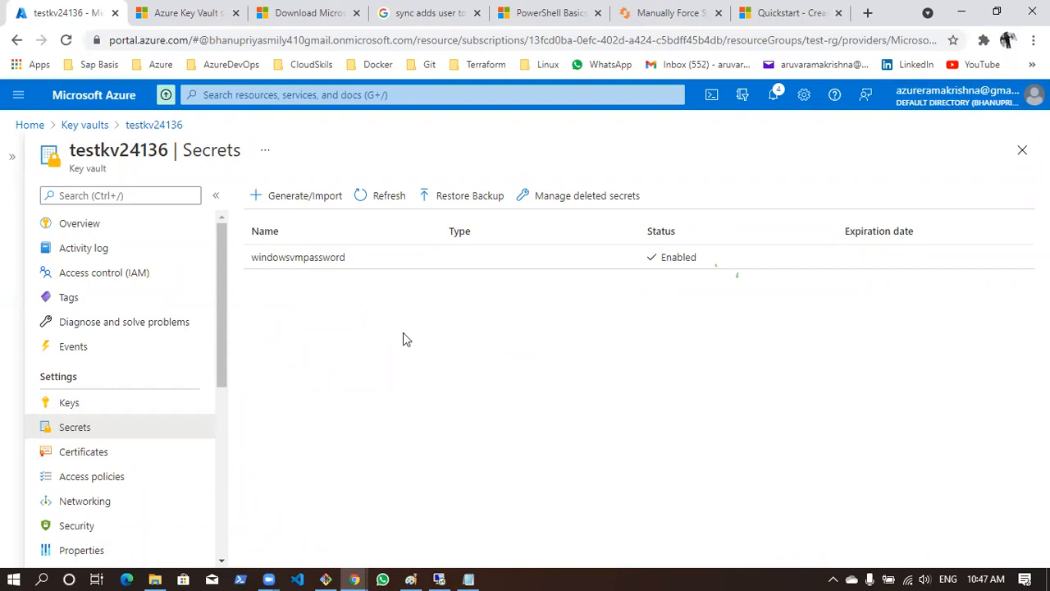
click(301, 259)
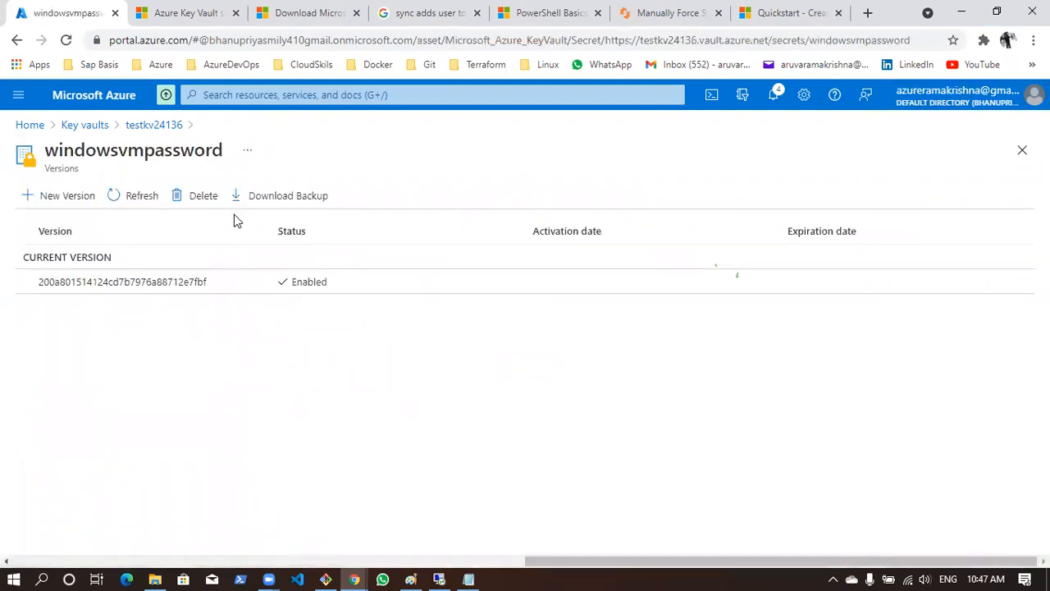
click(189, 200)
click(53, 282)
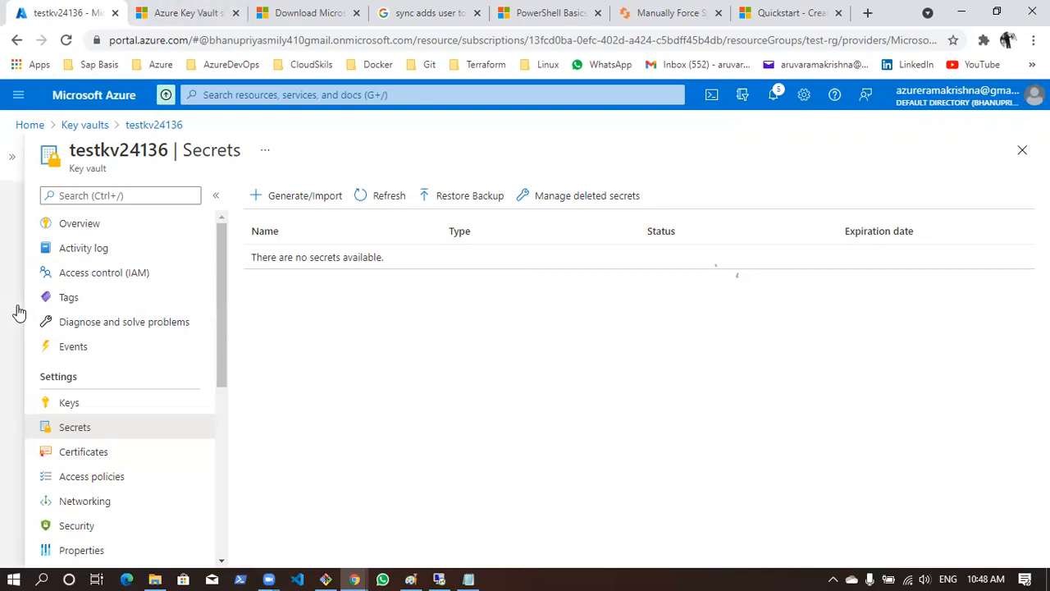
Recover windowsvmpassword from the vault's deleted secrets and reload the secrets list
click(567, 197)
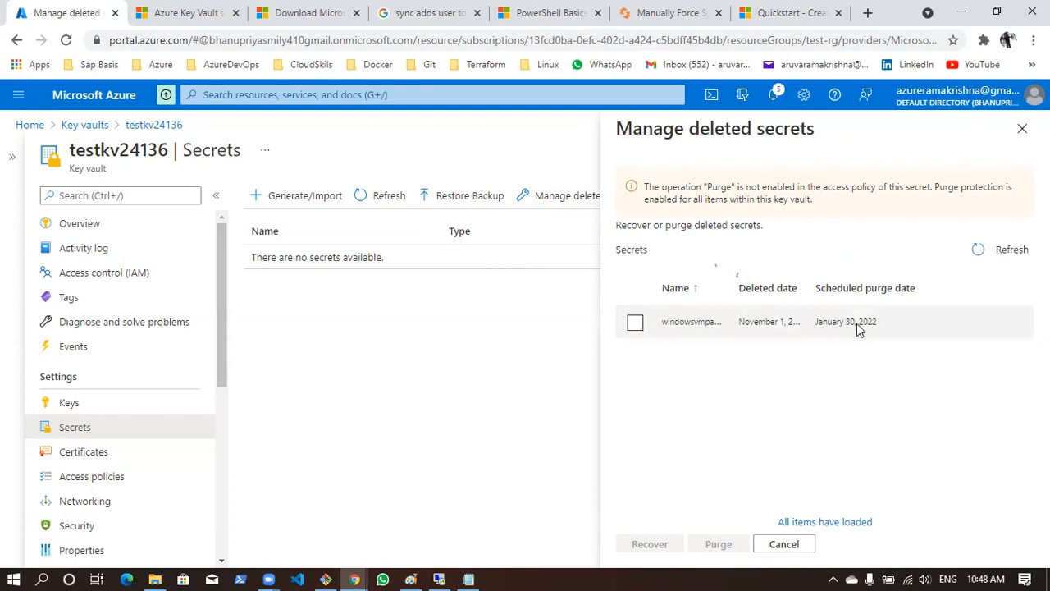
click(635, 323)
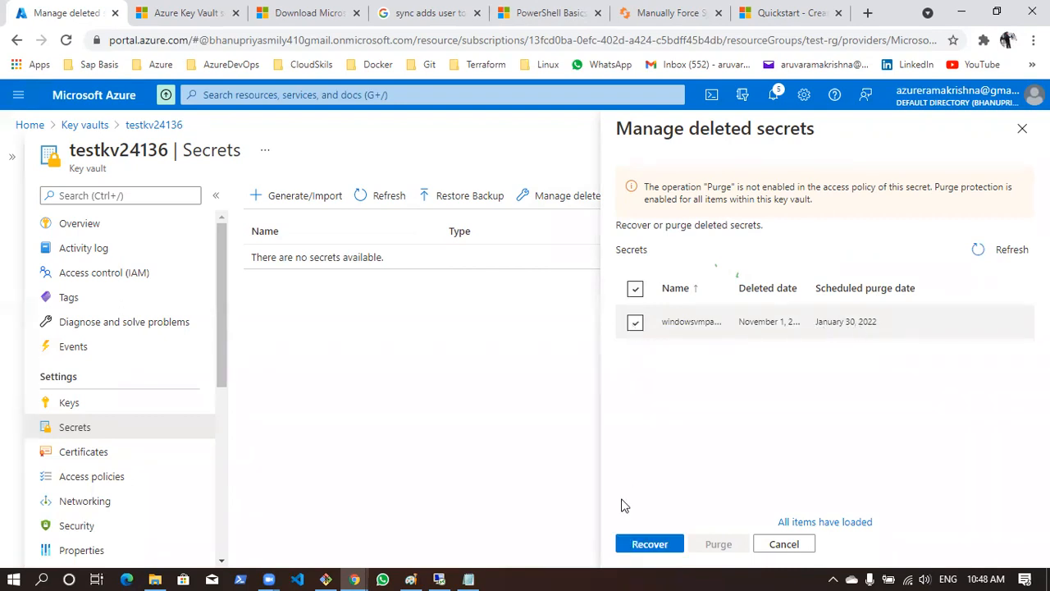
click(640, 539)
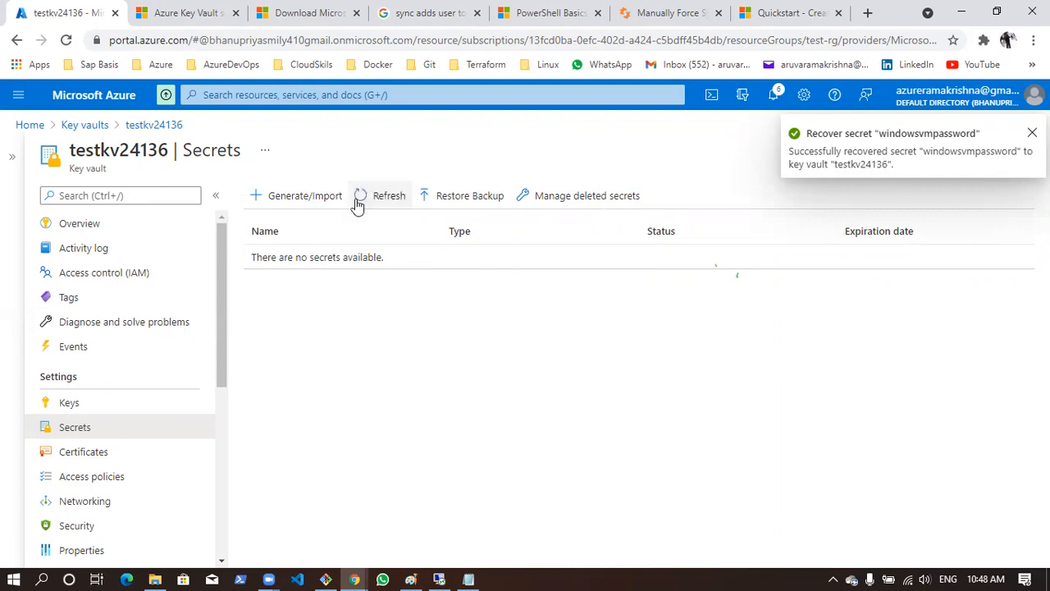
click(72, 454)
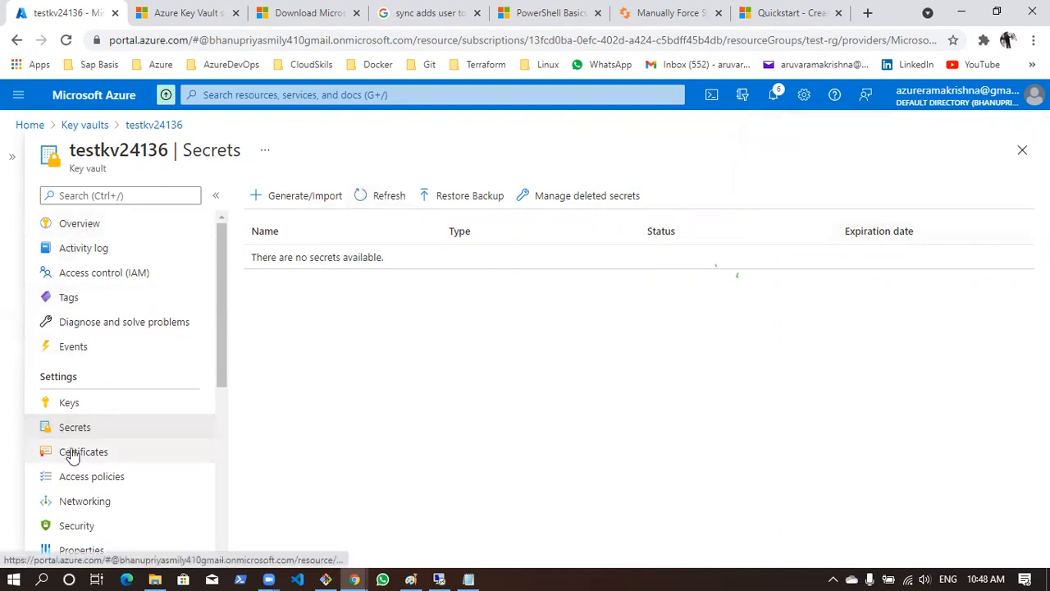
click(74, 428)
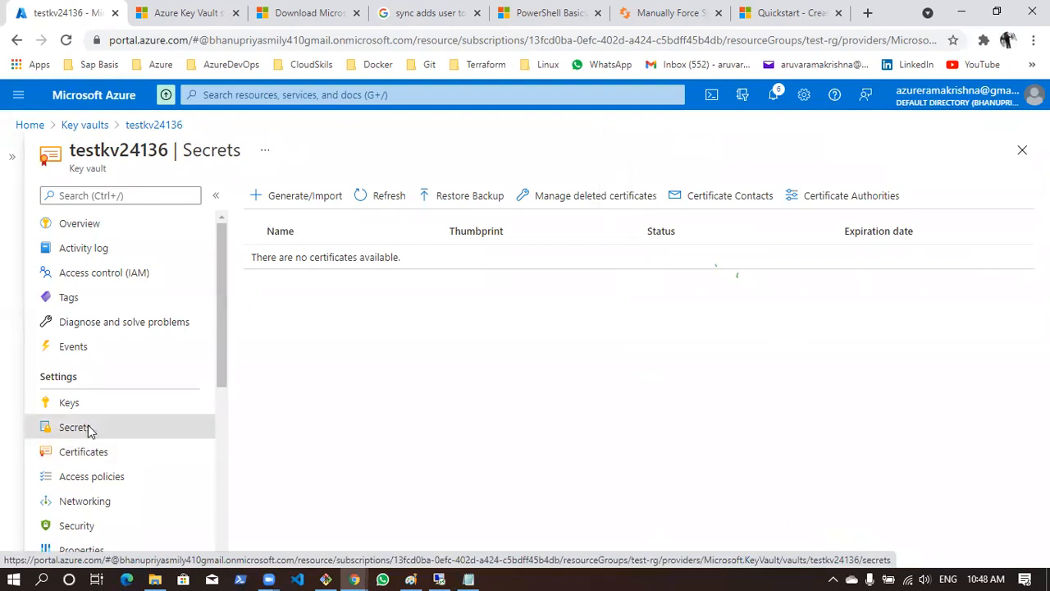
click(94, 406)
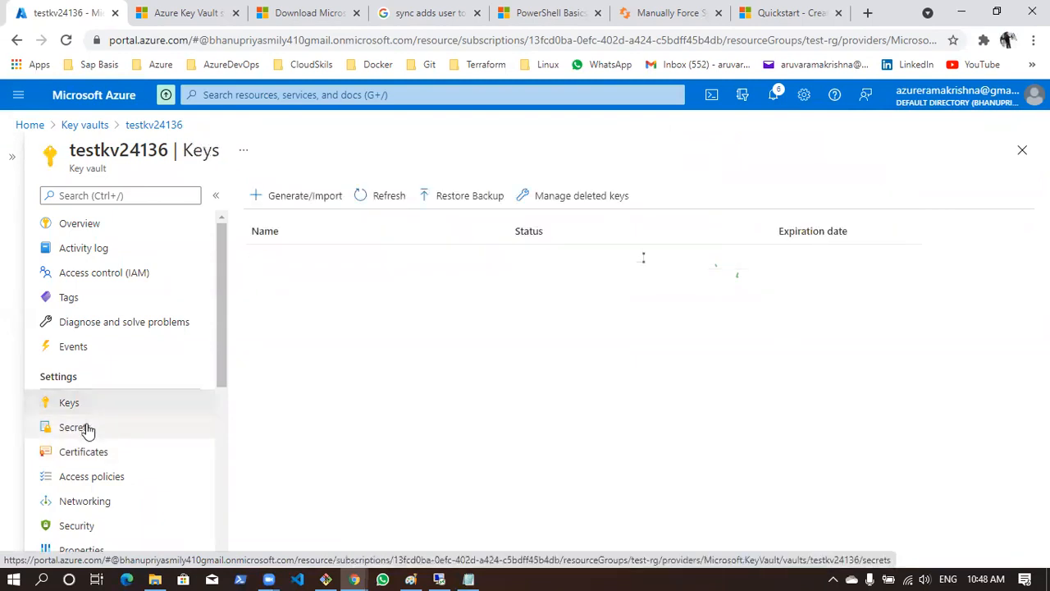
click(86, 434)
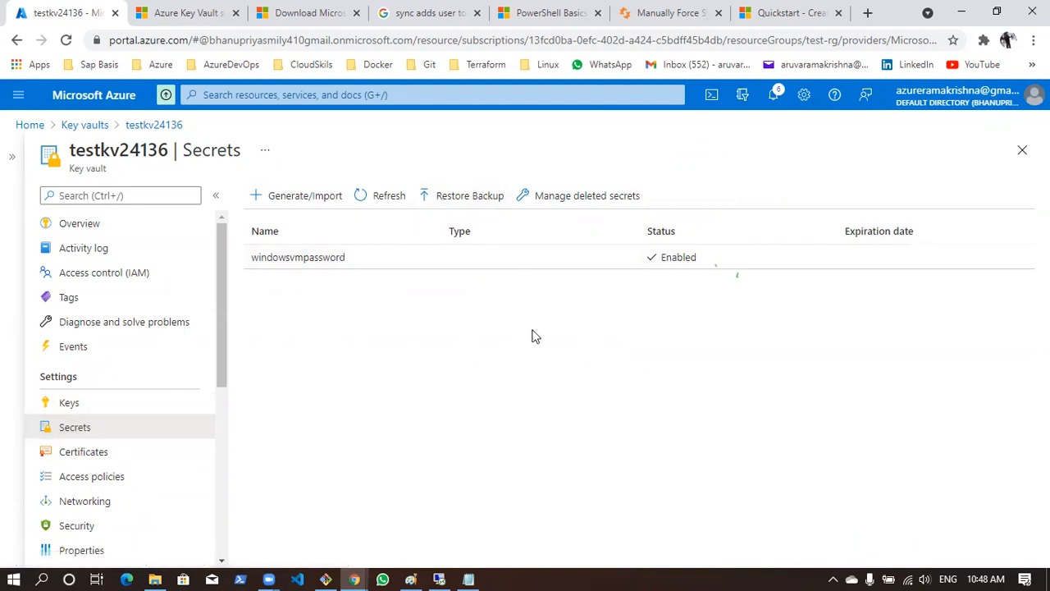
Download a backup of the windowsvmpassword secret and check the backup file in the Downloads folder
click(397, 262)
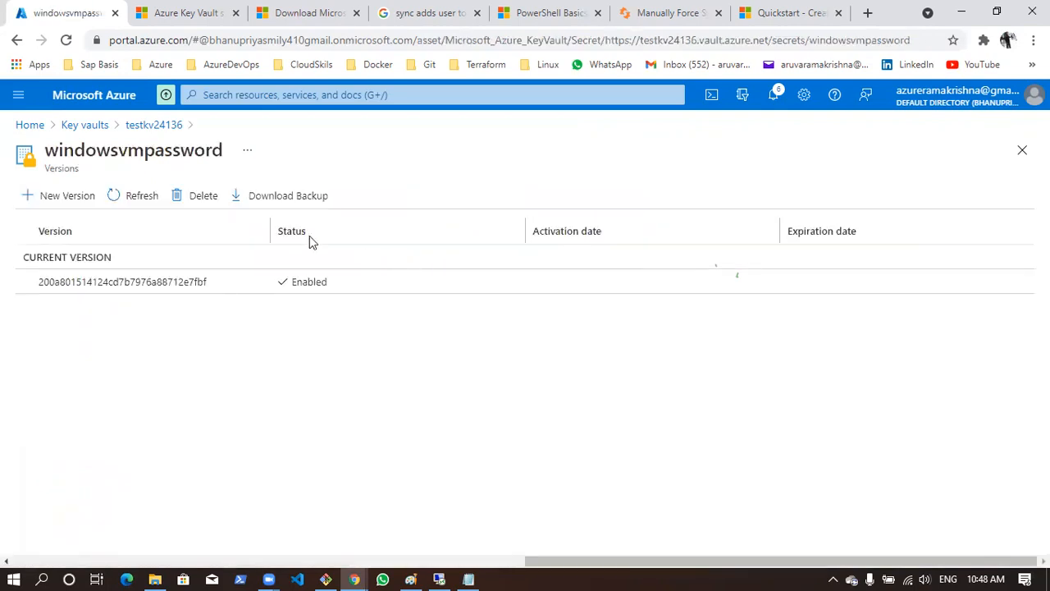
click(283, 202)
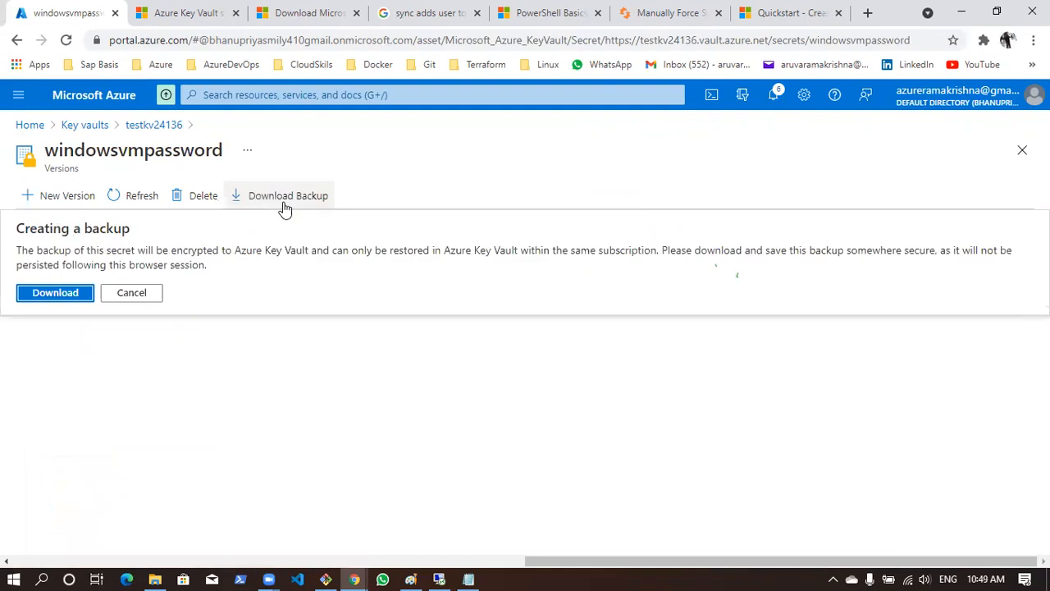
click(57, 304)
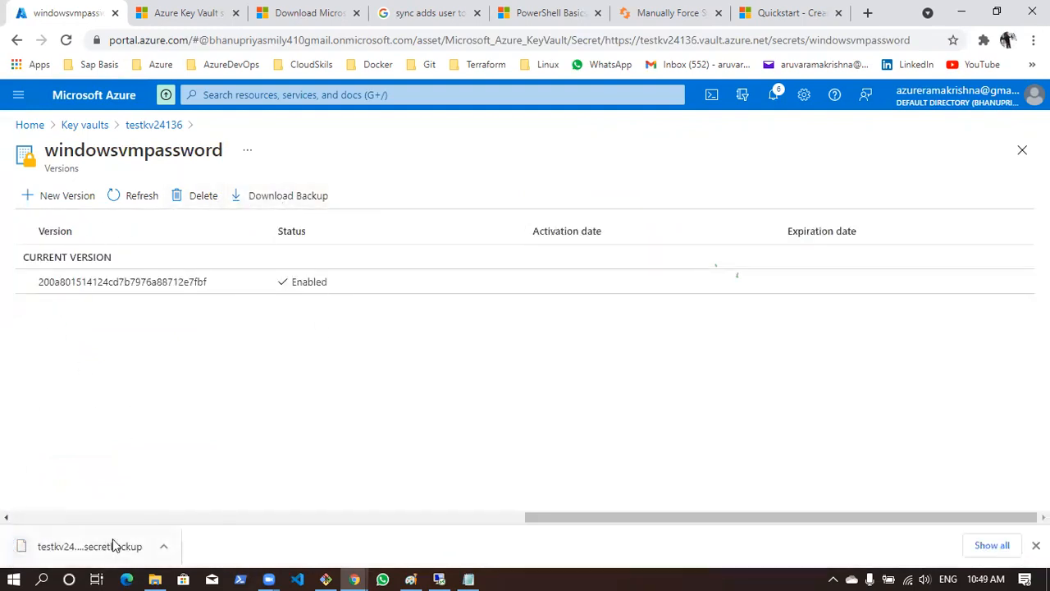
click(155, 579)
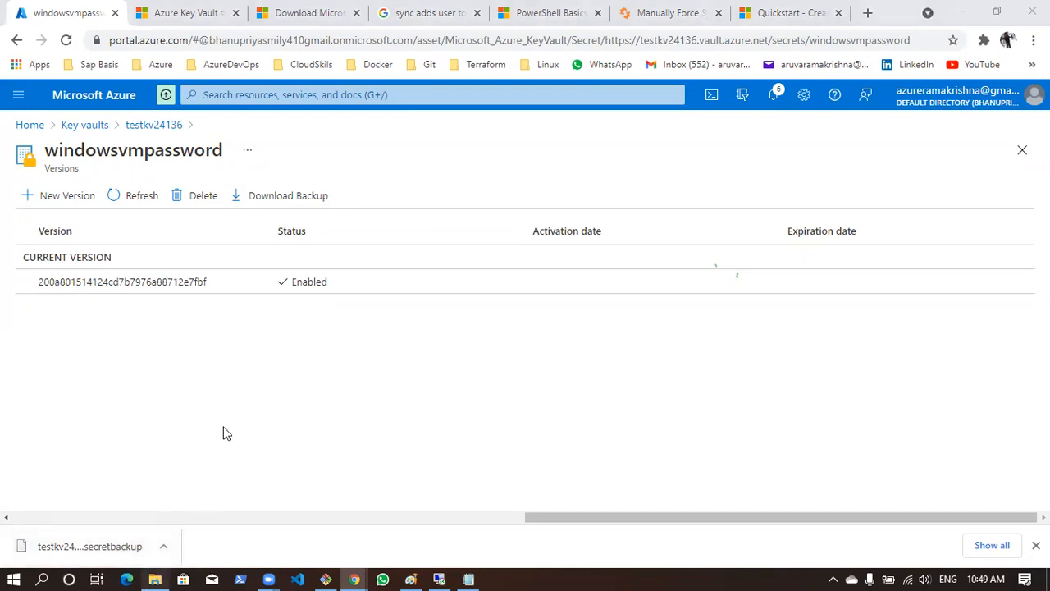
click(66, 127)
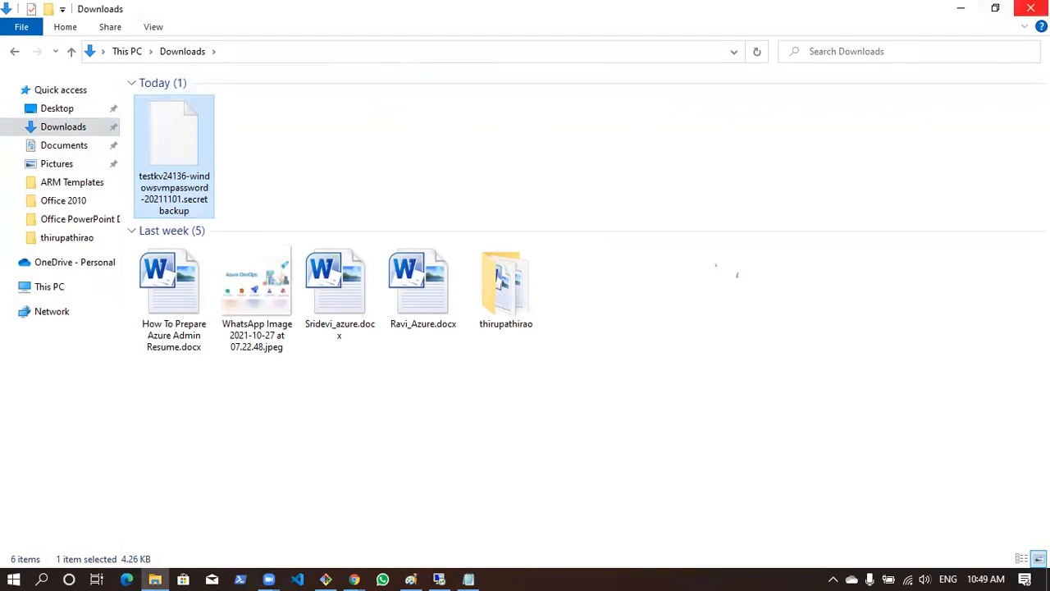
click(960, 8)
Start restoring a secret backup, select testkv24136-windowsvmpassword-20211101.secretbackup, and cancel the file selection
click(163, 128)
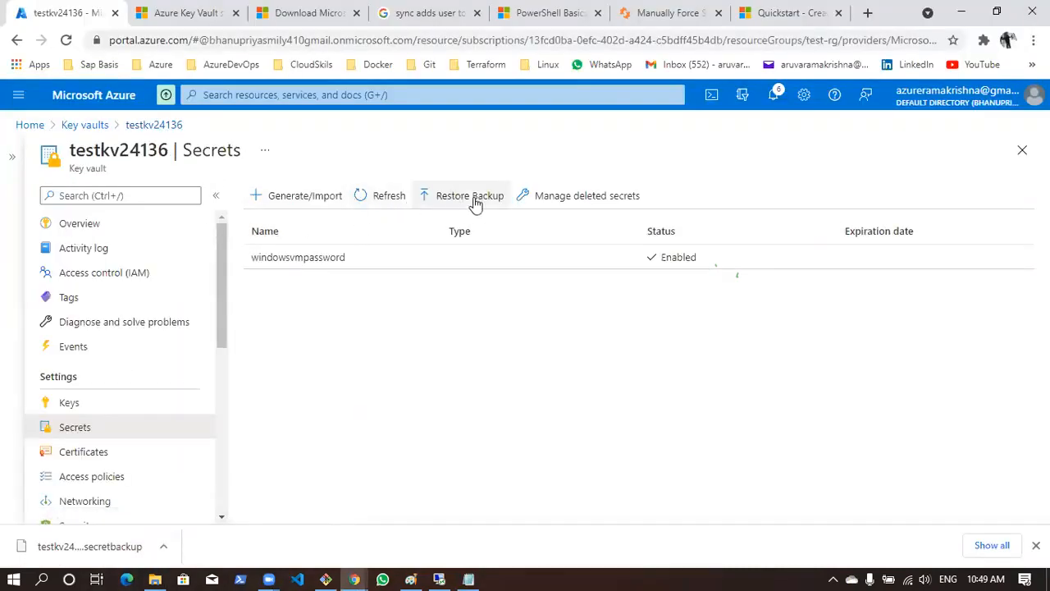
click(480, 197)
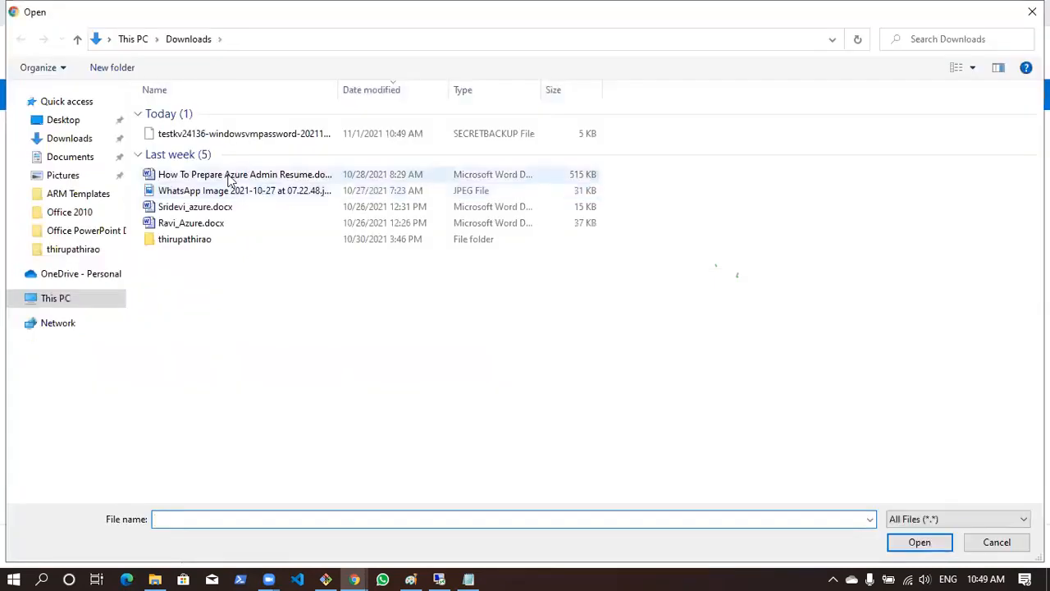
click(274, 136)
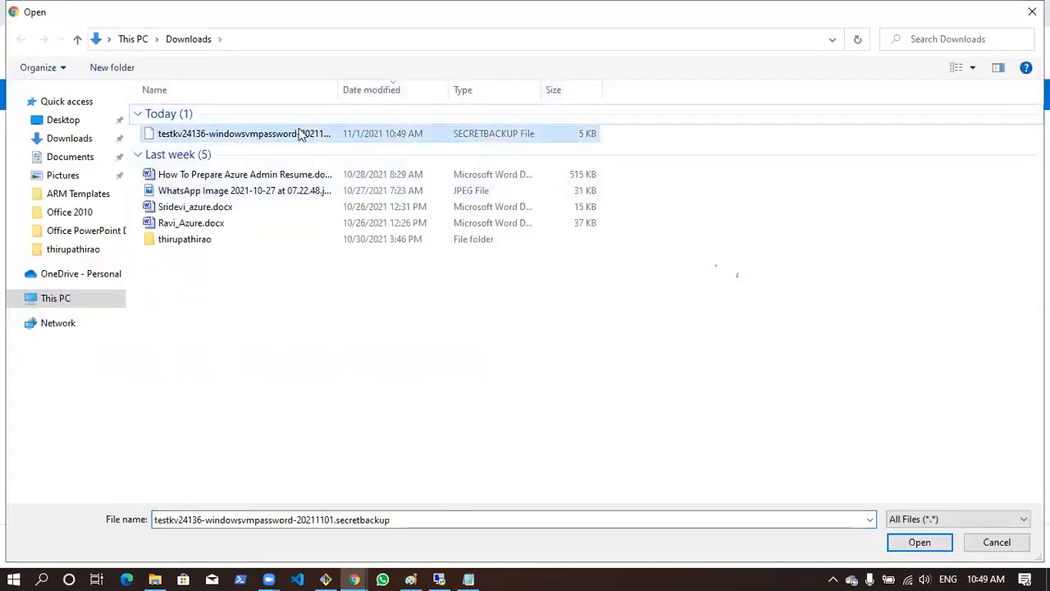
click(995, 543)
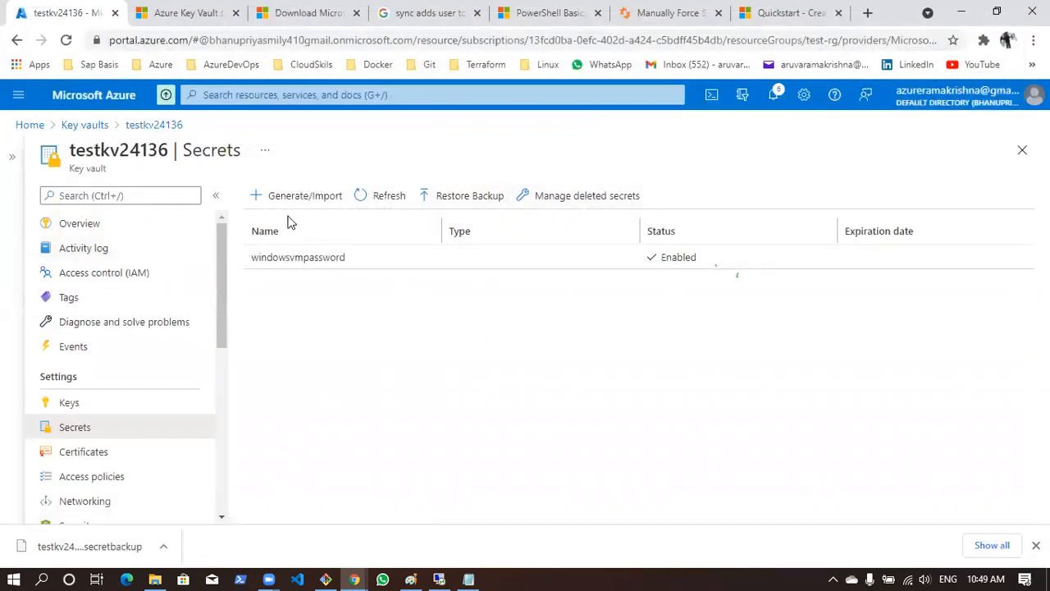
click(111, 408)
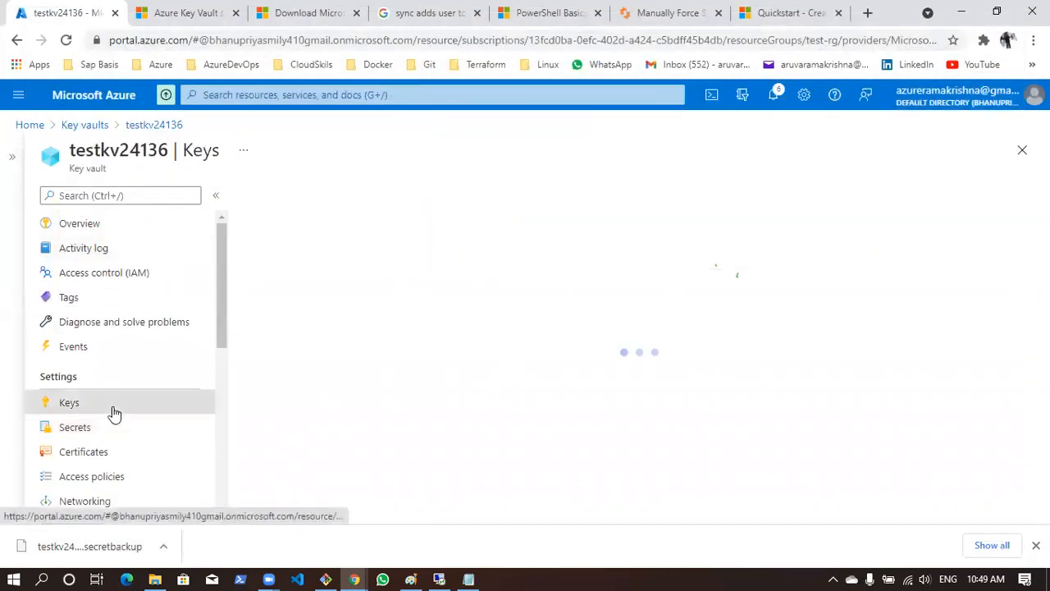
click(80, 433)
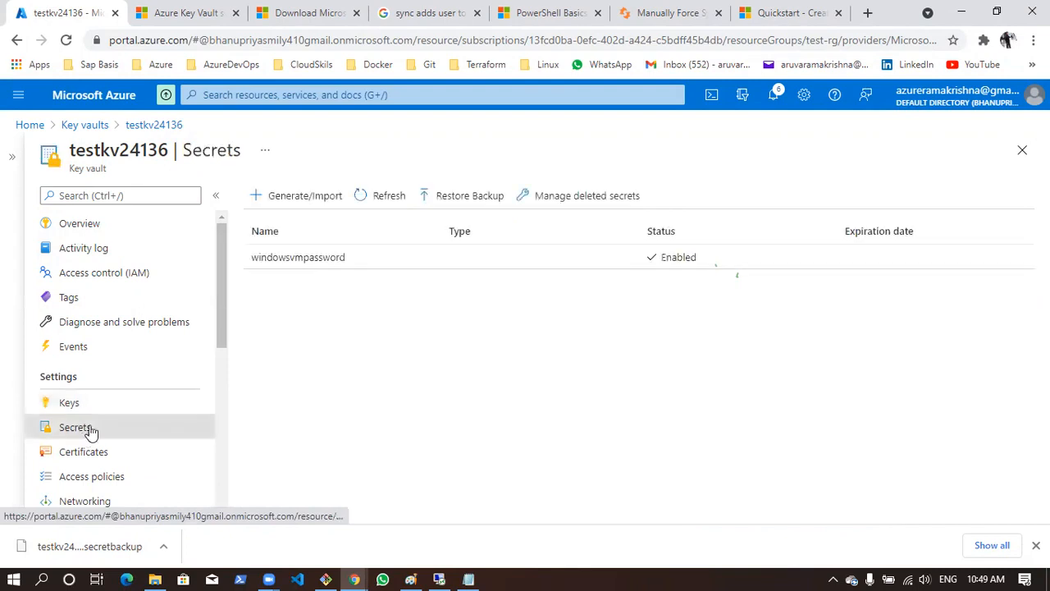
click(1035, 545)
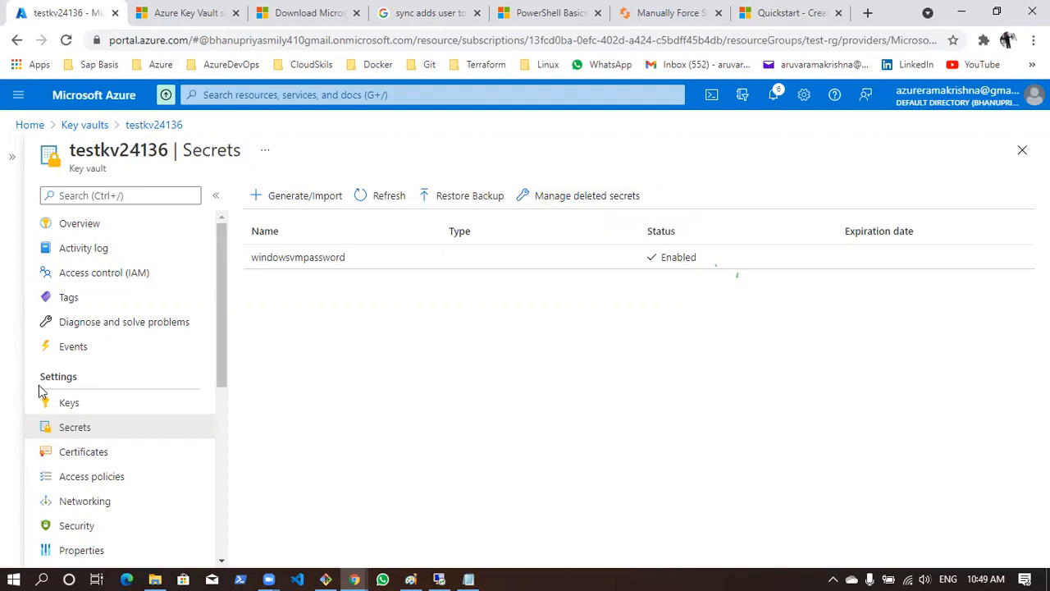
scroll(45, 396, down, 5)
scroll(47, 398, up, 3)
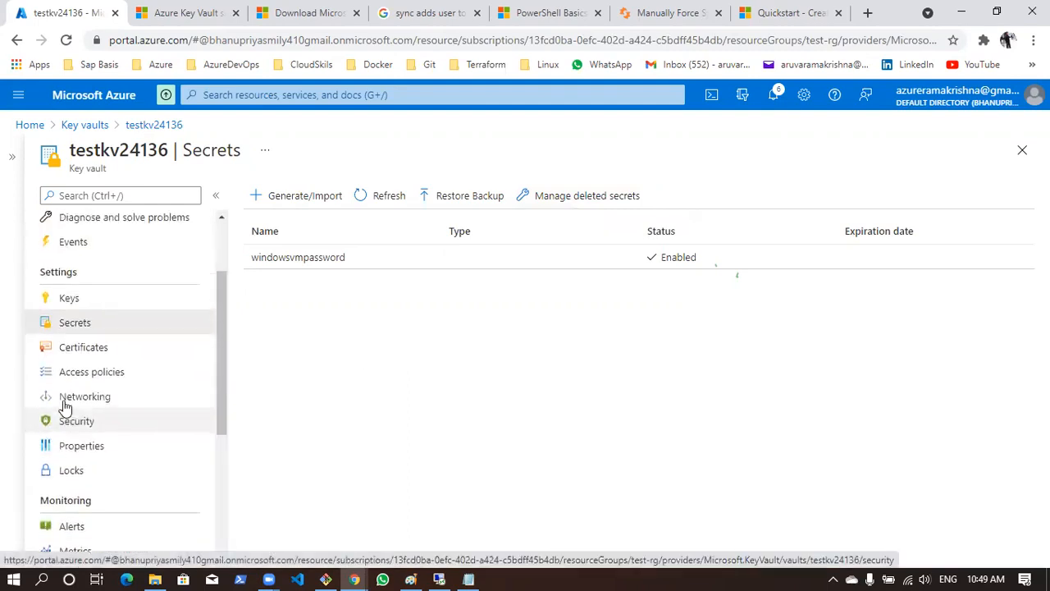
scroll(62, 400, up, 3)
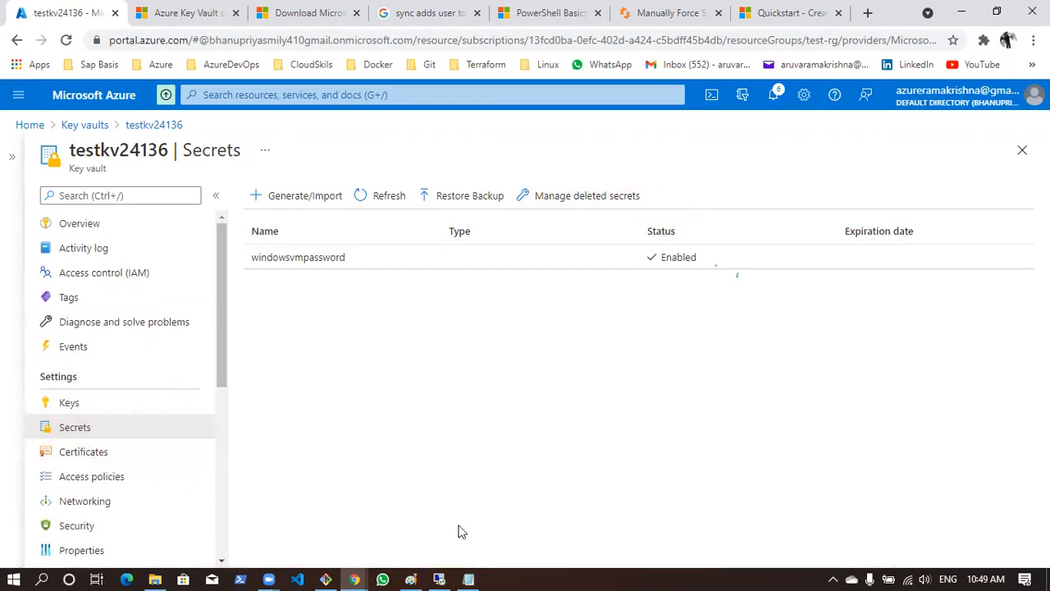
Preview the Selected networks access options in the vault's networking settings and discard the unsaved change
scroll(106, 340, down, 2)
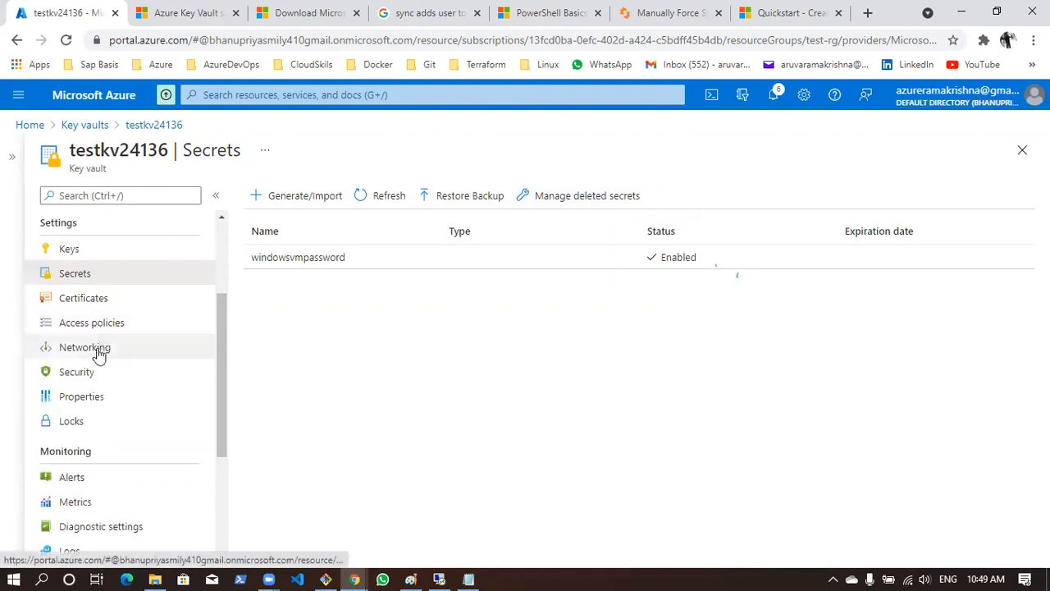
click(96, 351)
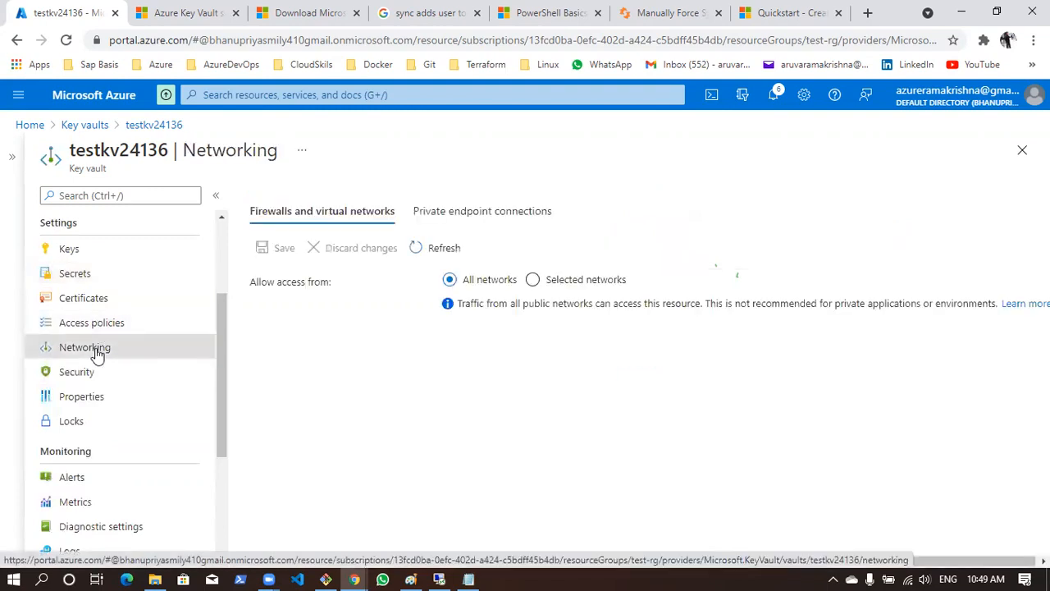
click(556, 287)
scroll(422, 394, down, 1)
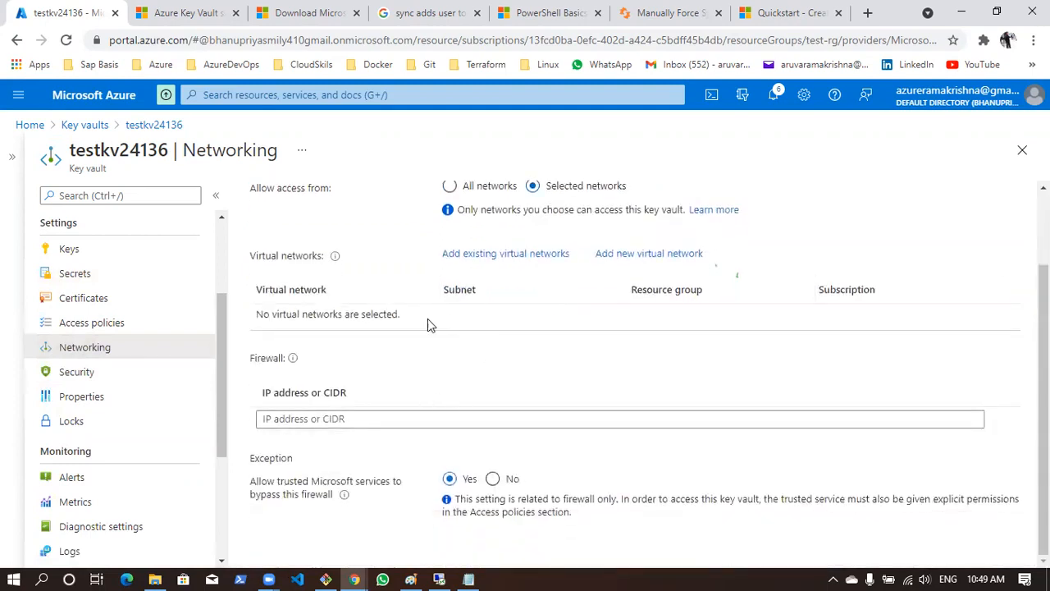
scroll(499, 261, up, 1)
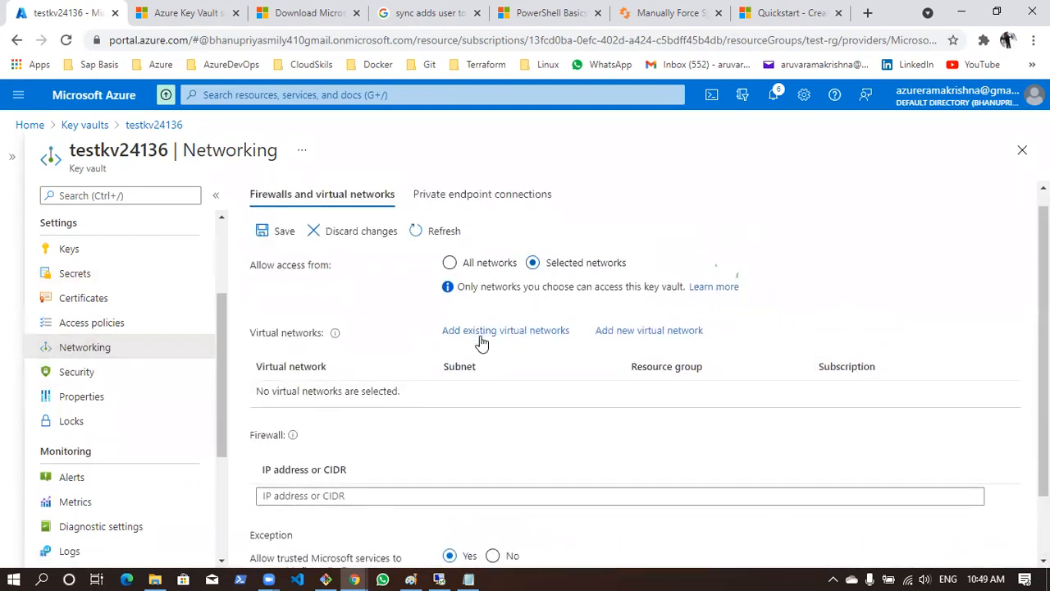
scroll(492, 371, down, 1)
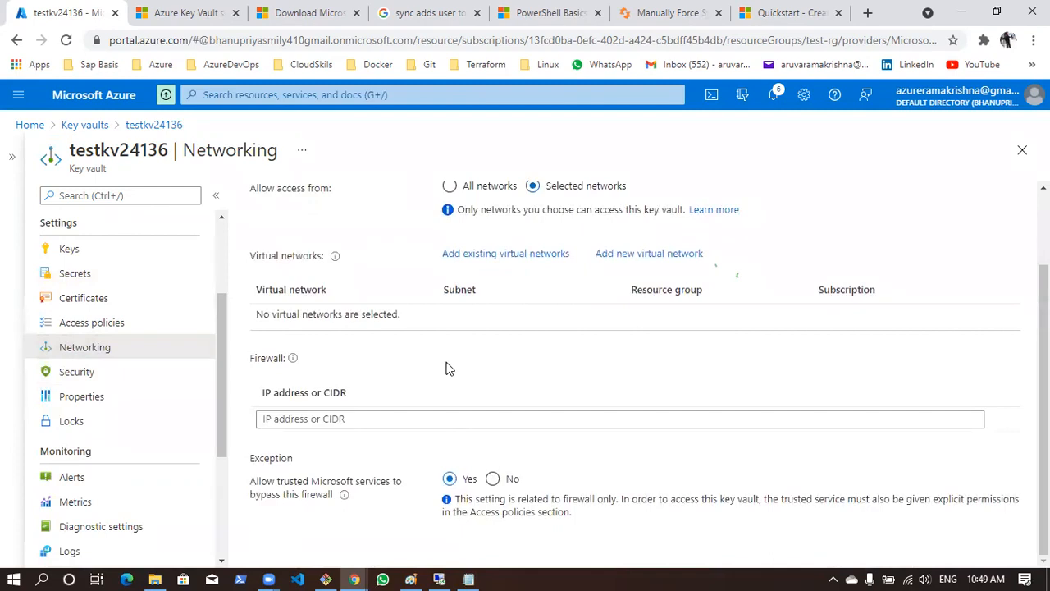
click(103, 376)
click(595, 132)
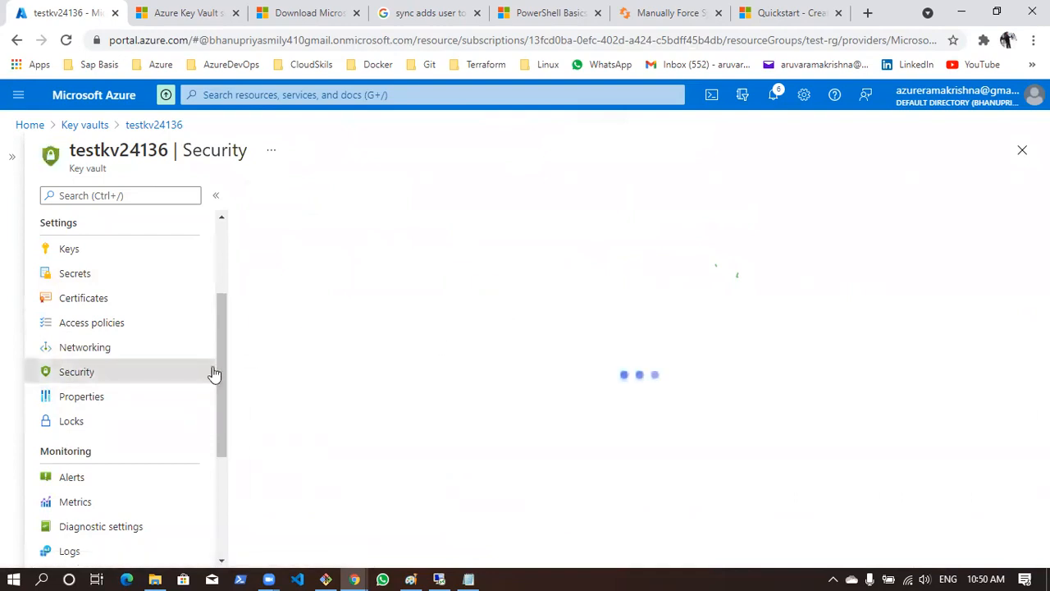
Review the vault's security recommendations and alerts, and its properties including soft-delete and purge protection
drag(261, 287, 606, 297)
click(694, 303)
scroll(689, 295, down, 3)
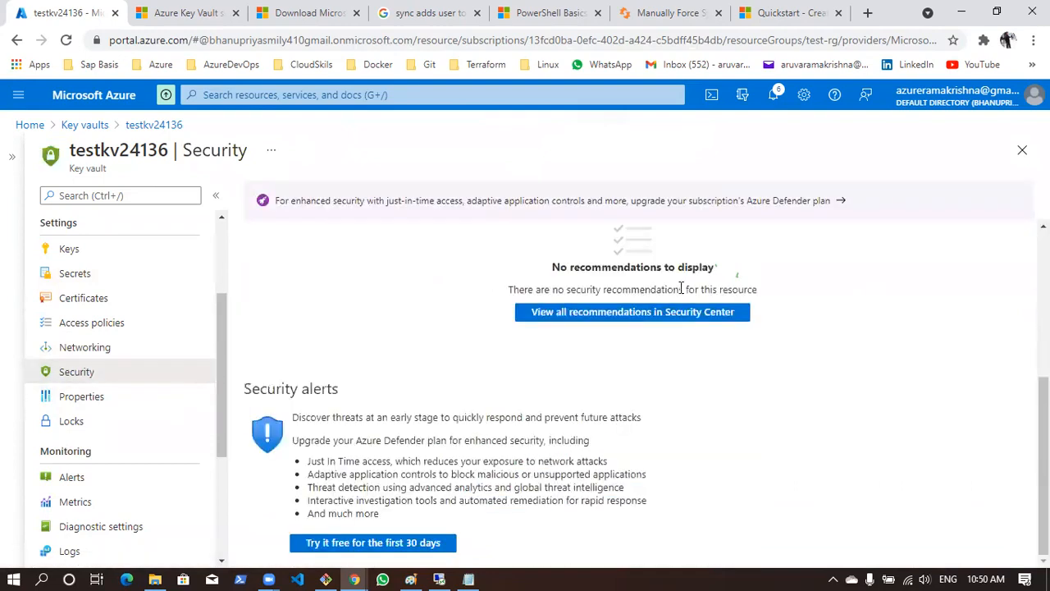
scroll(681, 287, up, 3)
click(85, 398)
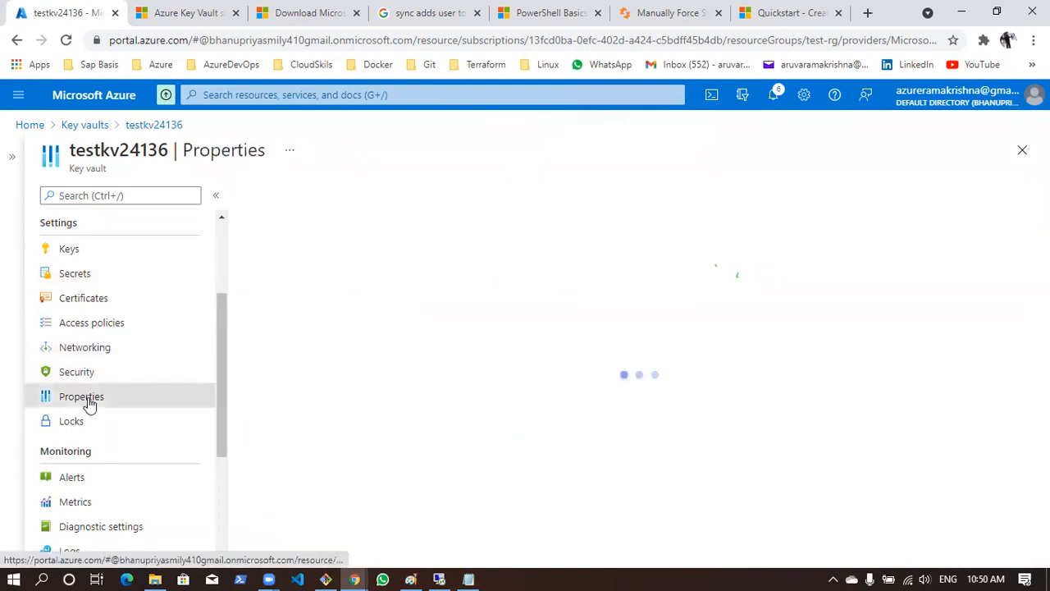
scroll(397, 338, down, 2)
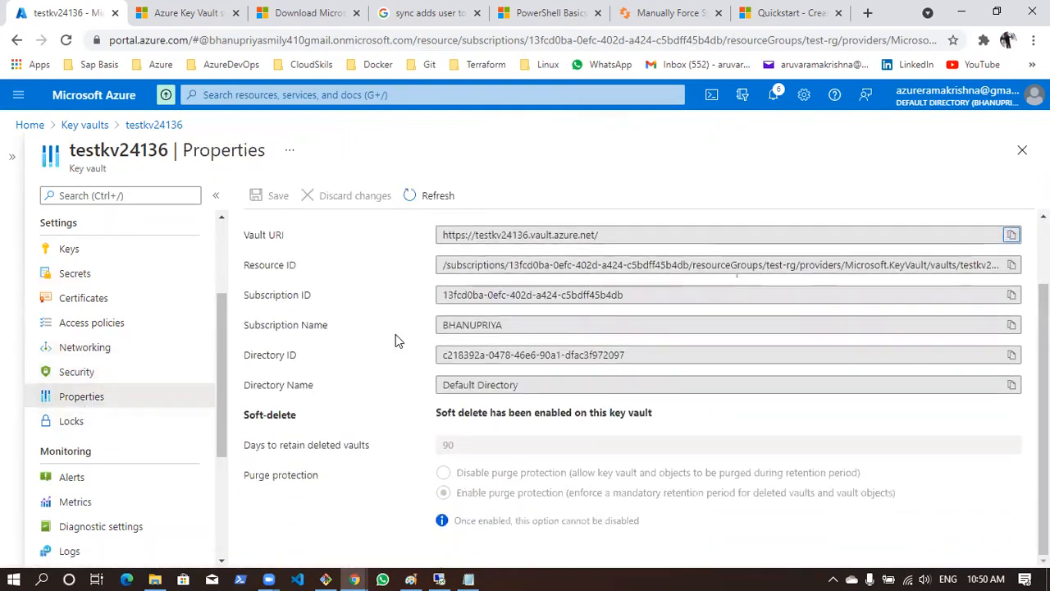
scroll(396, 334, up, 2)
Add a Read-only lock named test to the testkv24136 key vault
click(72, 422)
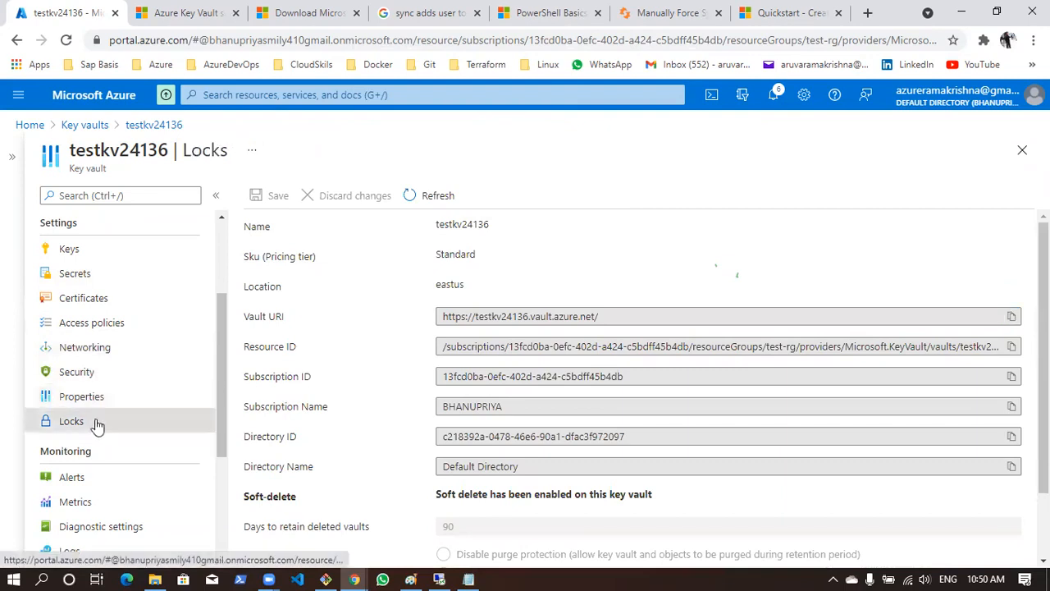
scroll(103, 394, up, 3)
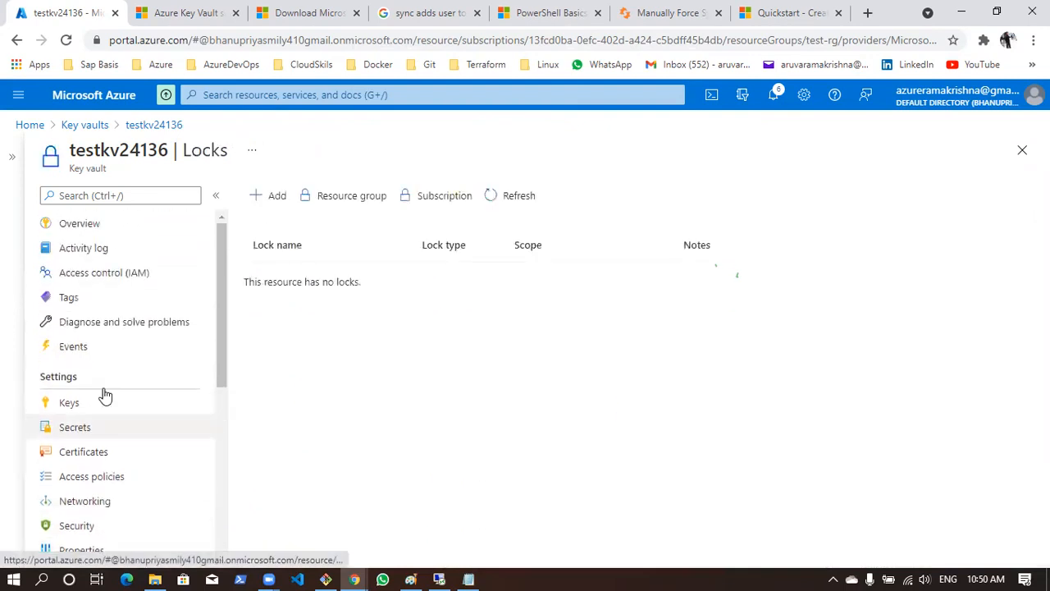
scroll(105, 395, down, 5)
scroll(108, 394, up, 2)
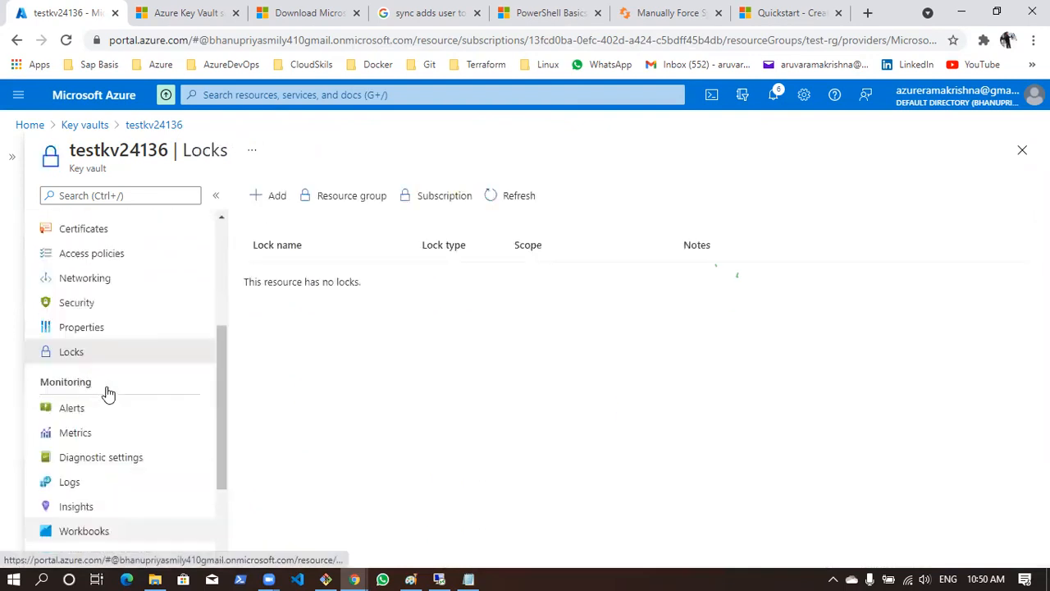
scroll(106, 394, up, 1)
scroll(123, 308, up, 2)
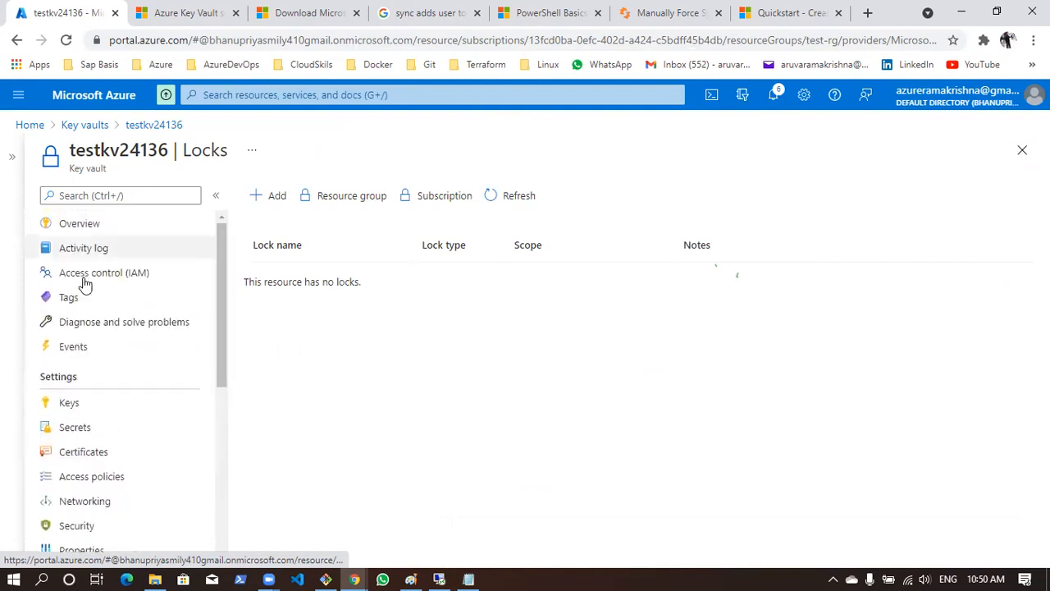
click(270, 195)
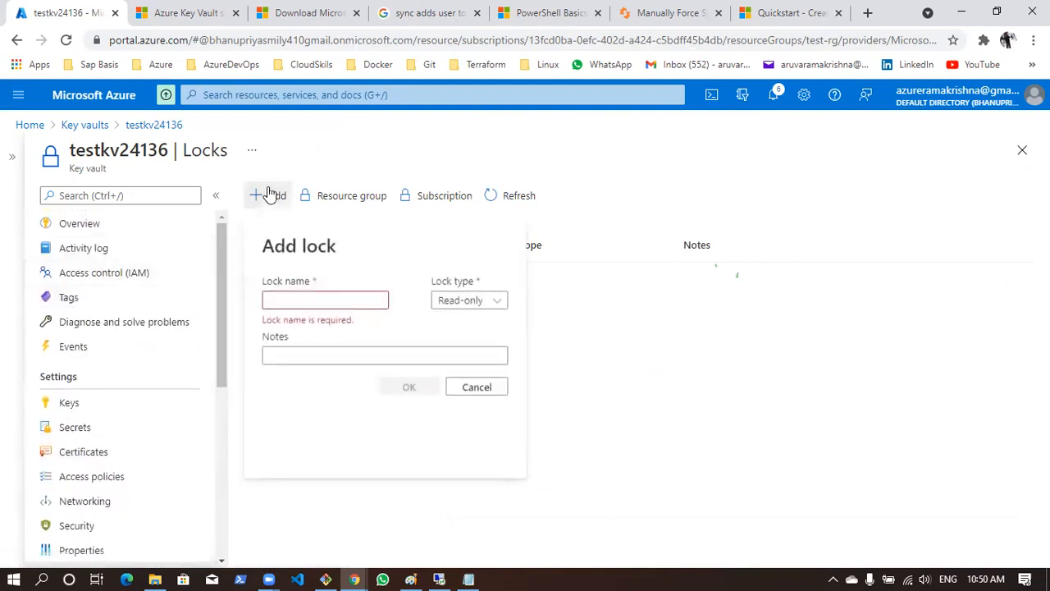
click(484, 299)
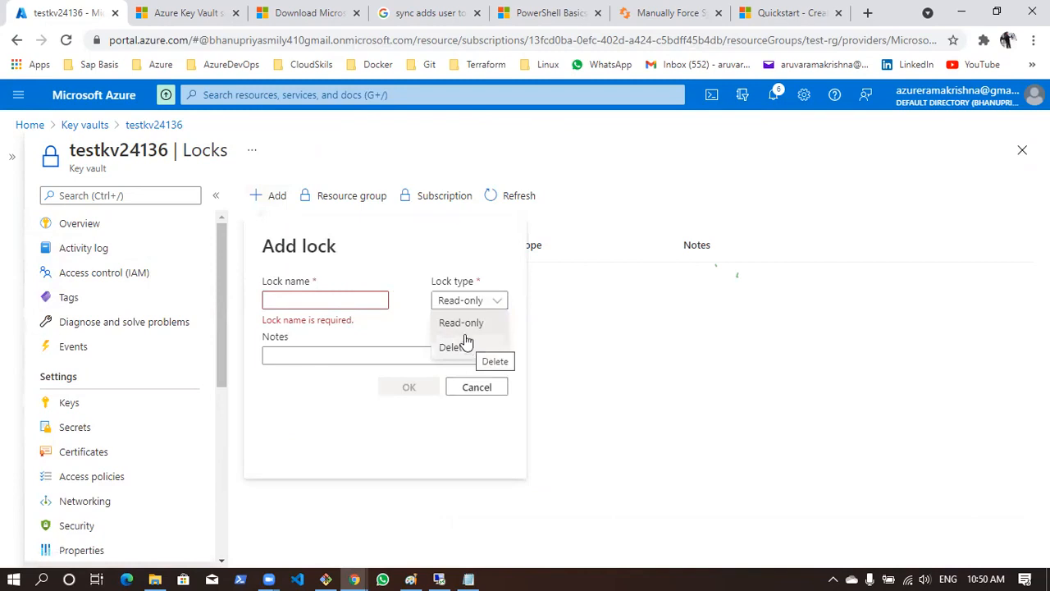
click(462, 324)
click(335, 300)
text(test)
click(408, 373)
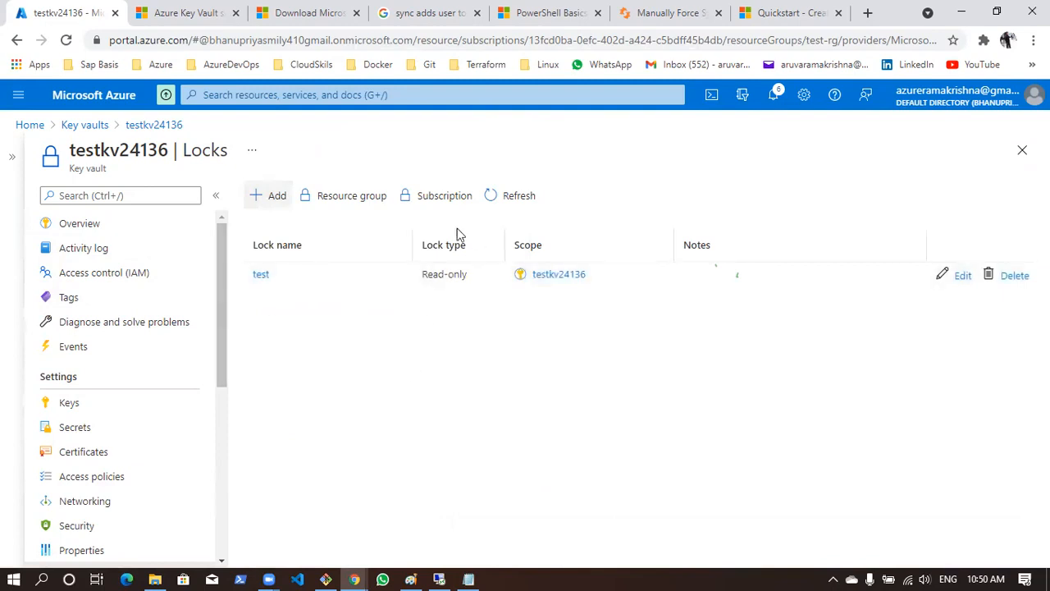
Create a manual secret named test in testkv24136, entering a secret value, and reload the secrets list
click(72, 427)
click(309, 198)
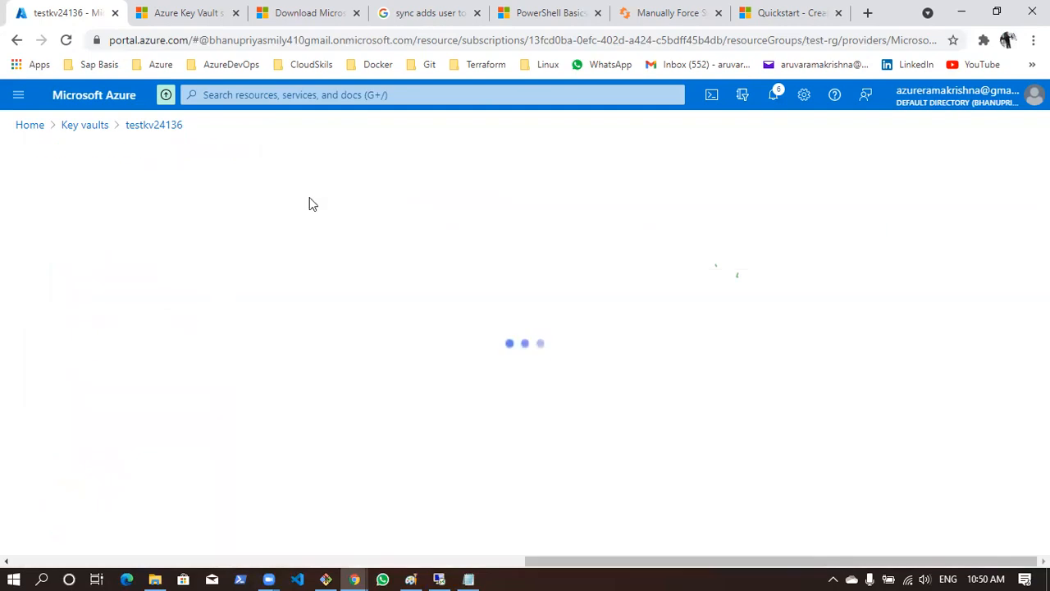
click(286, 249)
text(test)
click(322, 276)
text(test)
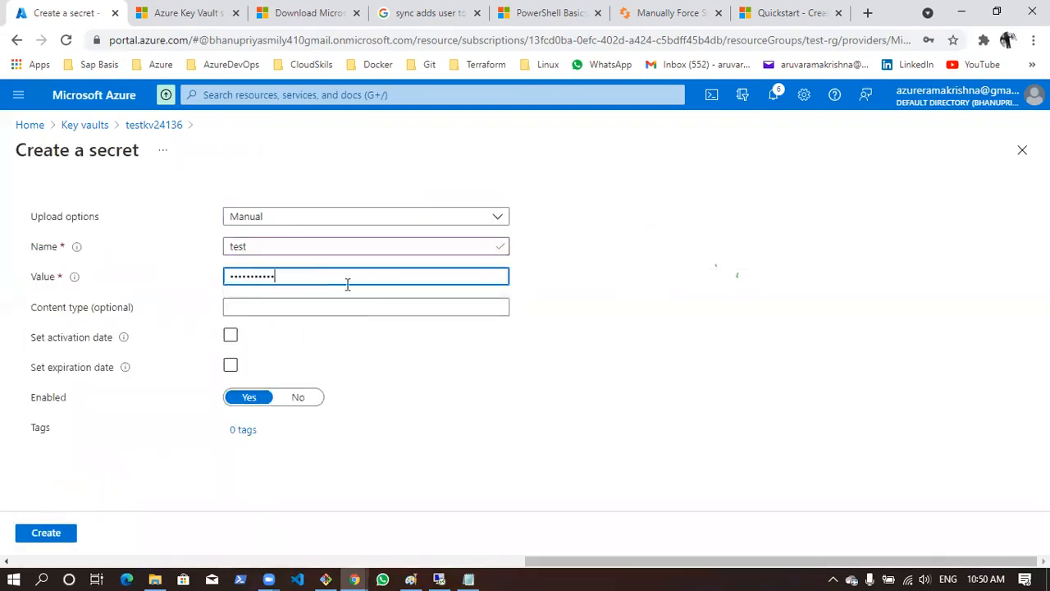
click(48, 533)
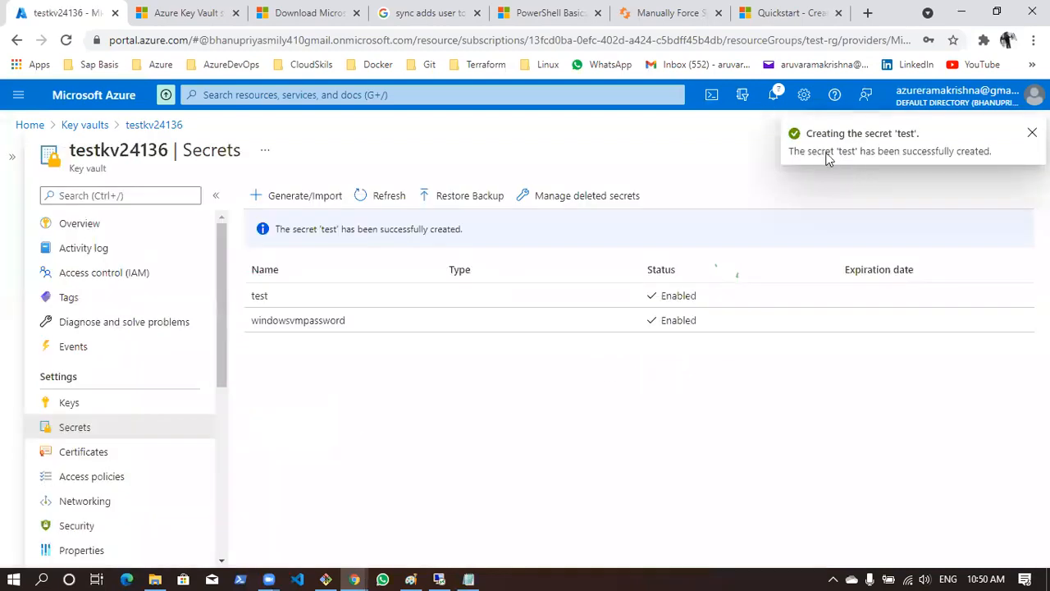
click(388, 197)
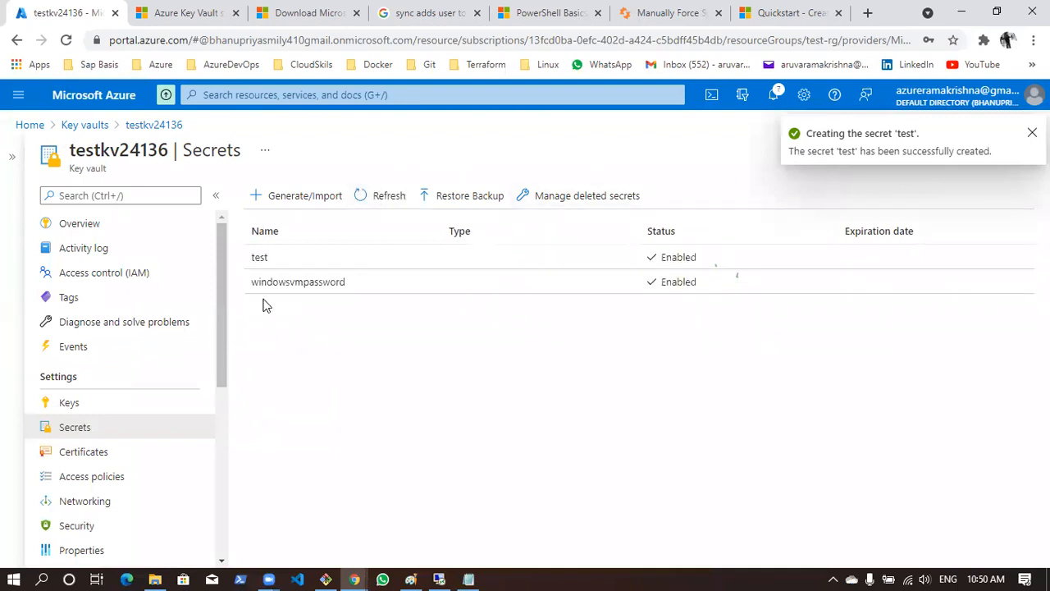
Create a new version of the test secret with a different secret value and compare the current and older versions listed
click(274, 260)
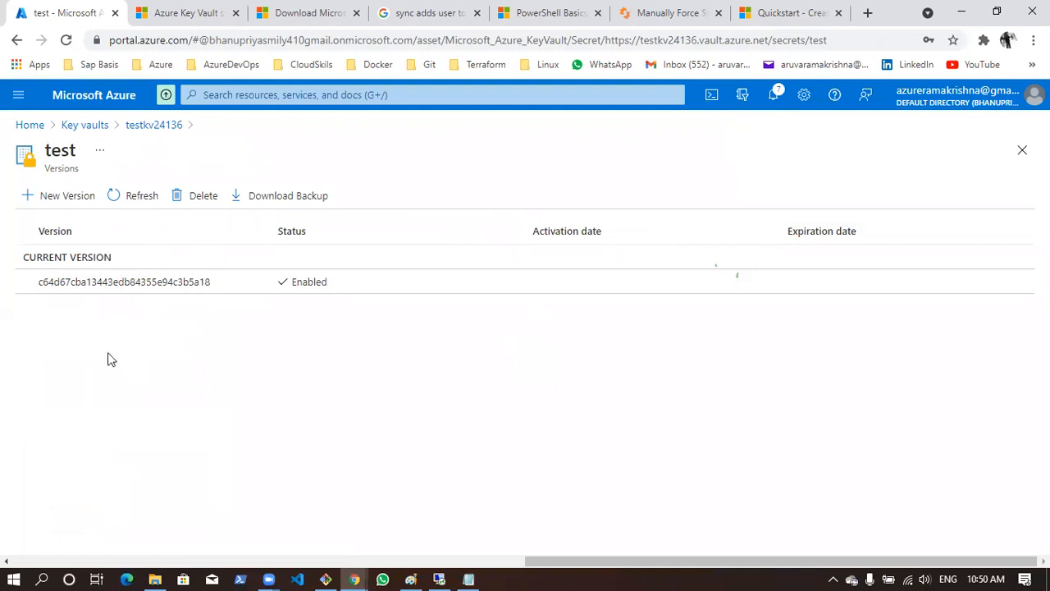
click(70, 199)
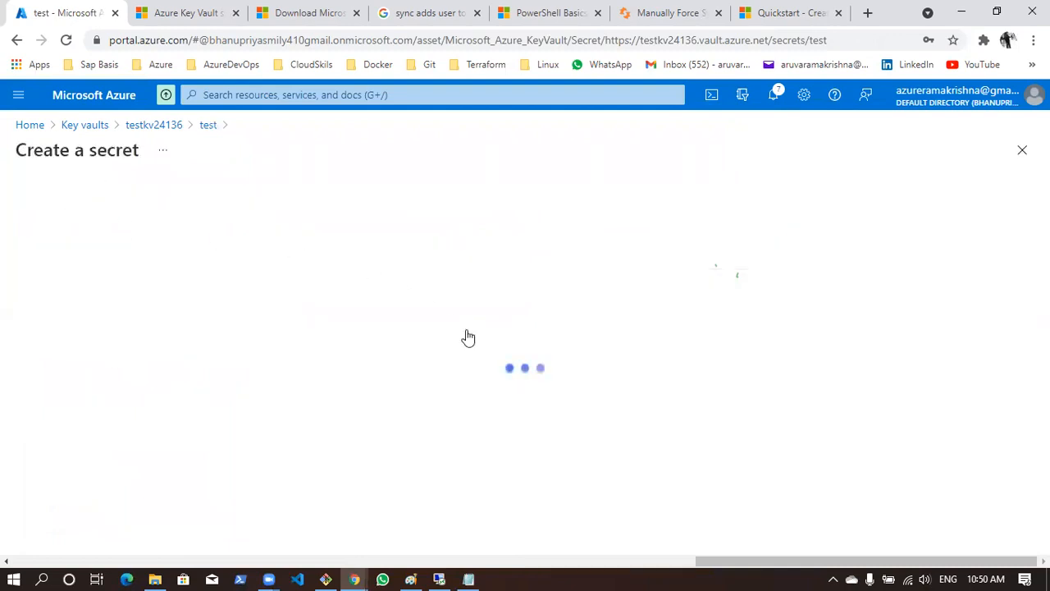
click(265, 274)
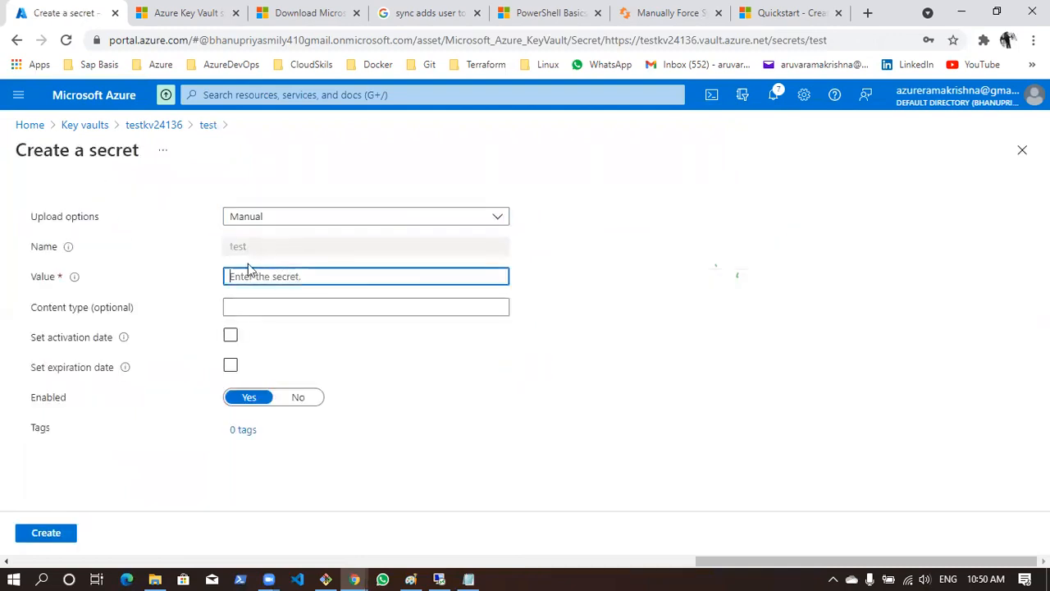
text(•••••••••••••••••)
click(46, 533)
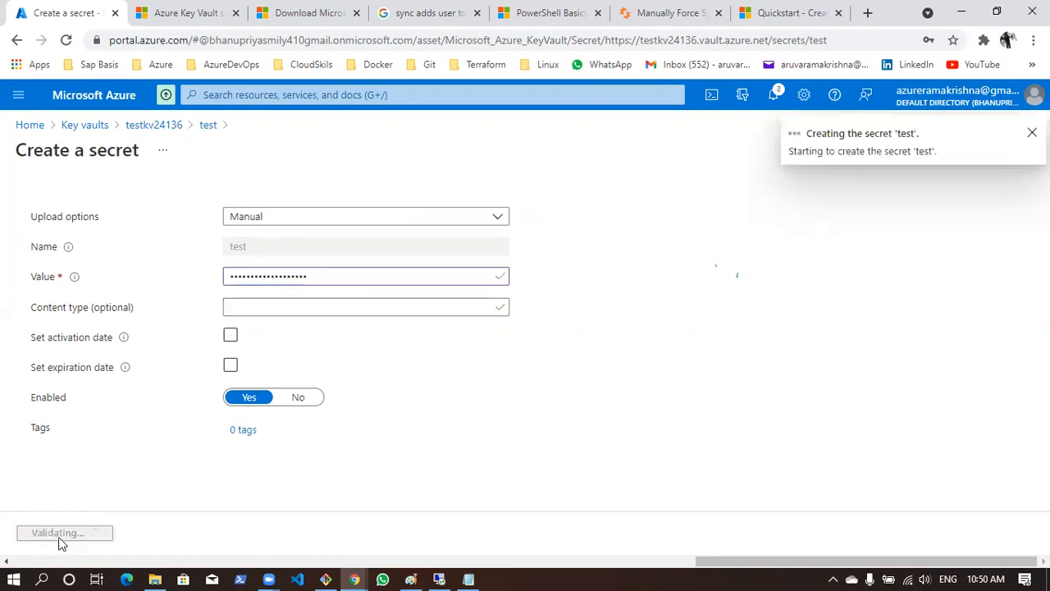
drag(18, 298, 113, 297)
drag(24, 348, 125, 371)
click(155, 395)
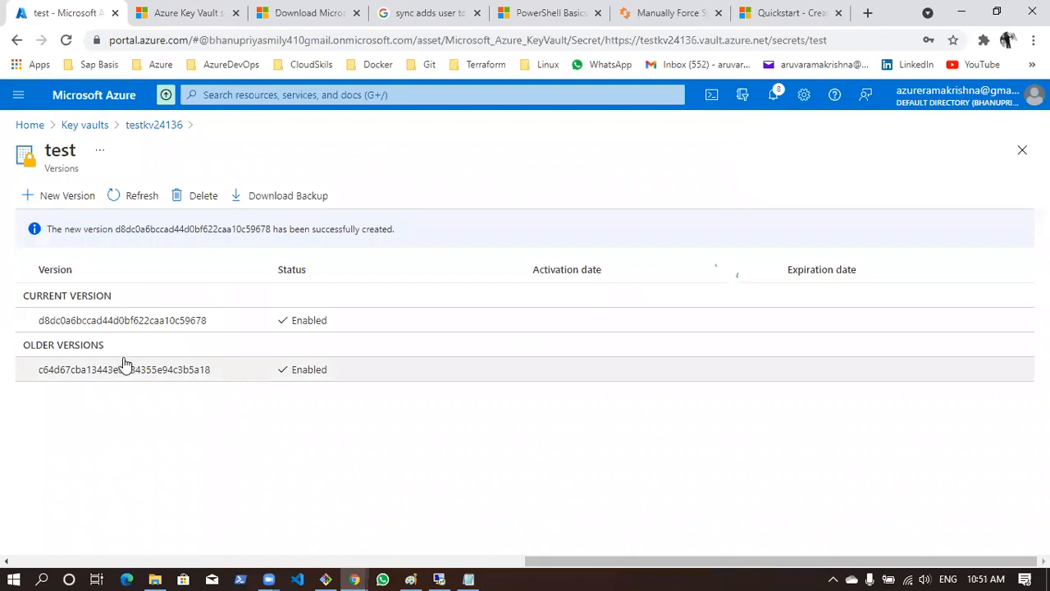
Open the current version of the test secret and reveal its secret value
double_click(65, 151)
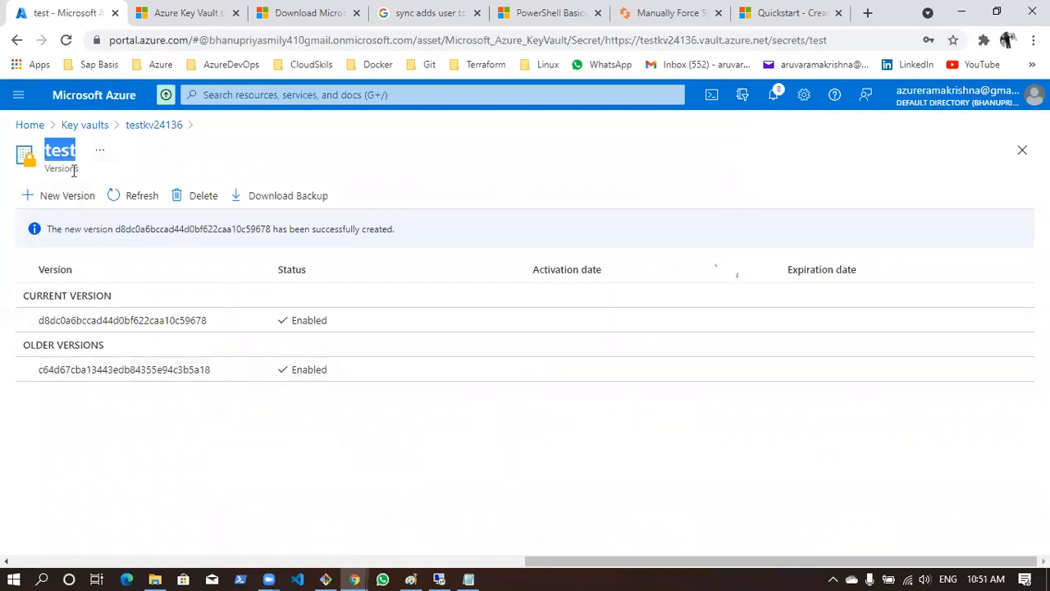
click(113, 330)
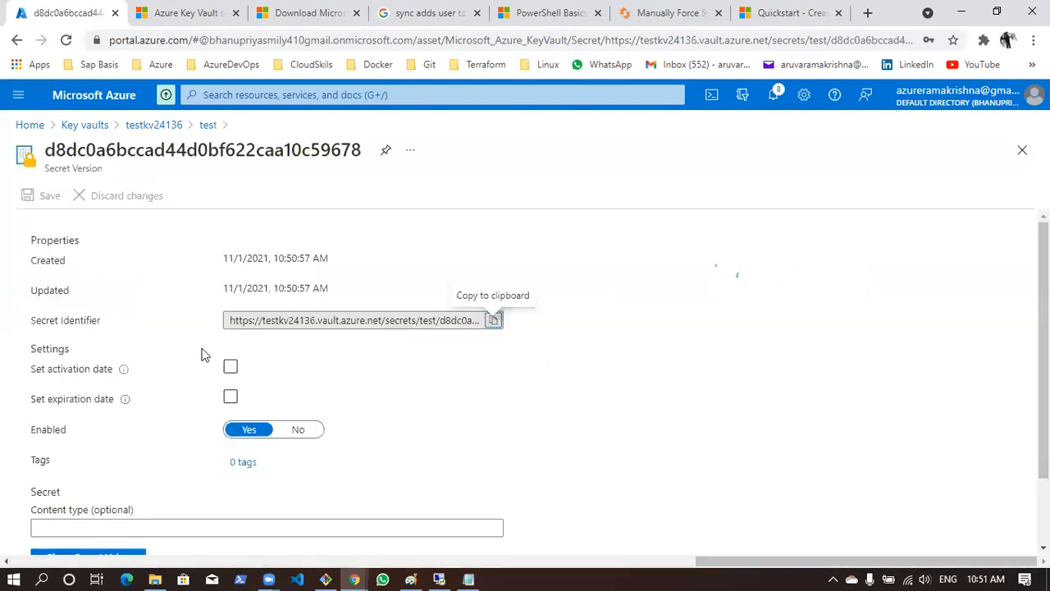
scroll(202, 352, down, 1)
click(77, 475)
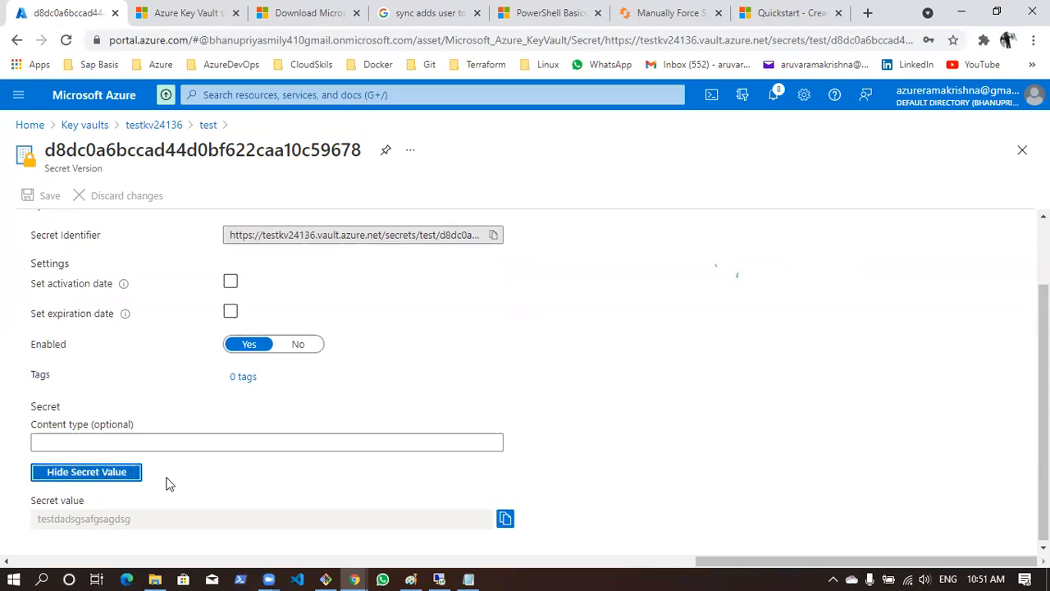
drag(34, 528, 163, 522)
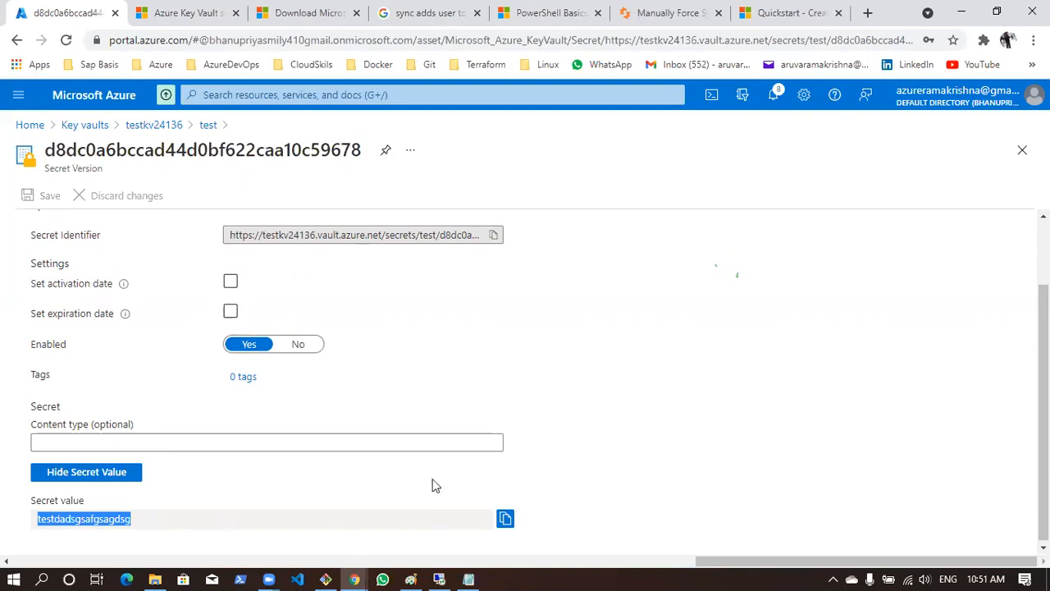
scroll(354, 345, up, 1)
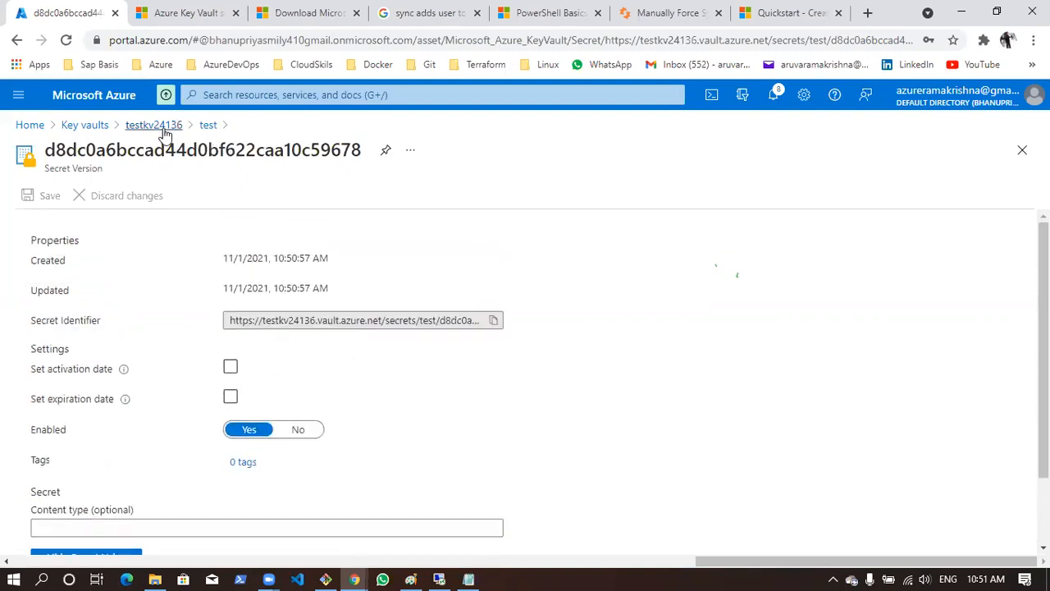
Return to the vault's secrets, open the current version of windowsvmpassword and reveal its secret value
click(164, 127)
click(309, 287)
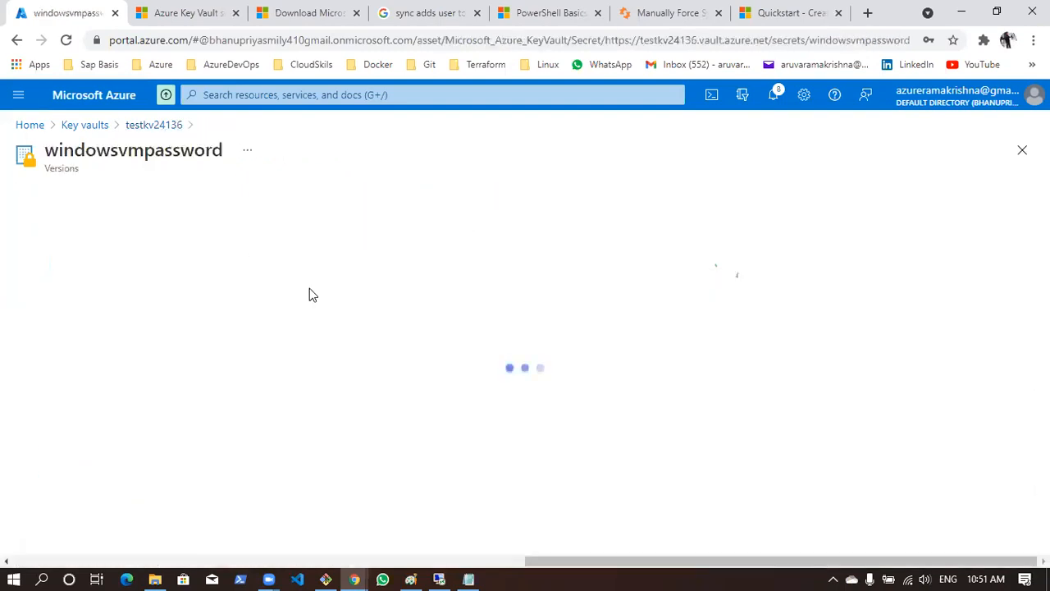
click(142, 282)
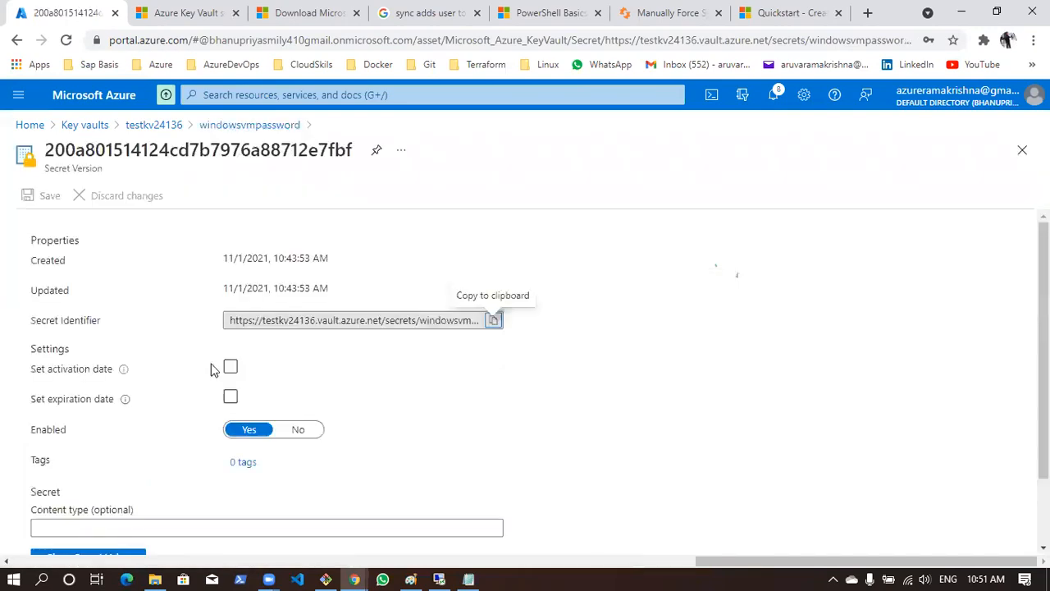
scroll(211, 369, down, 1)
click(105, 483)
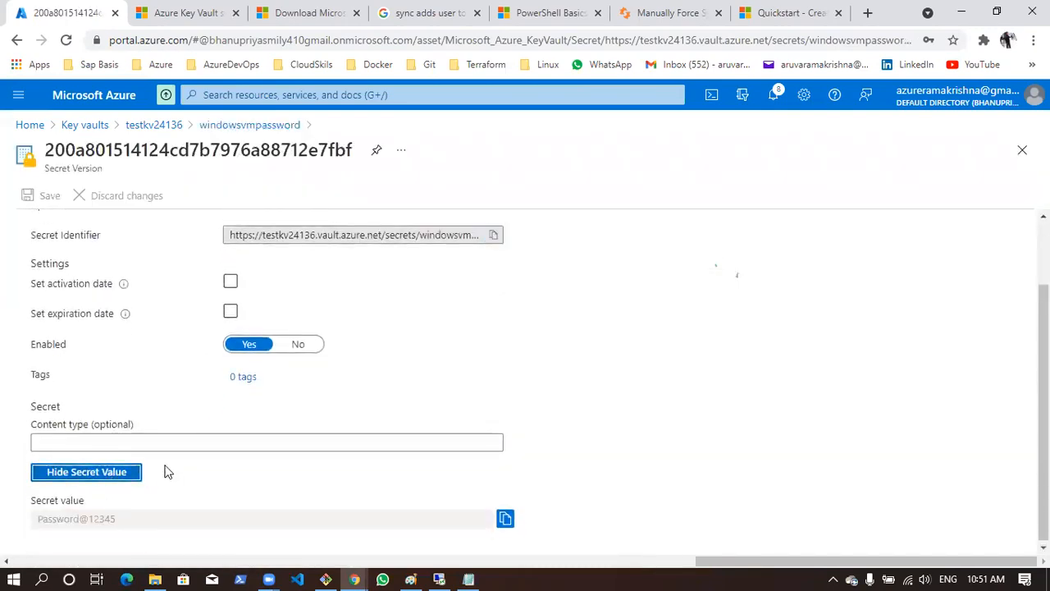
drag(119, 518, 3, 530)
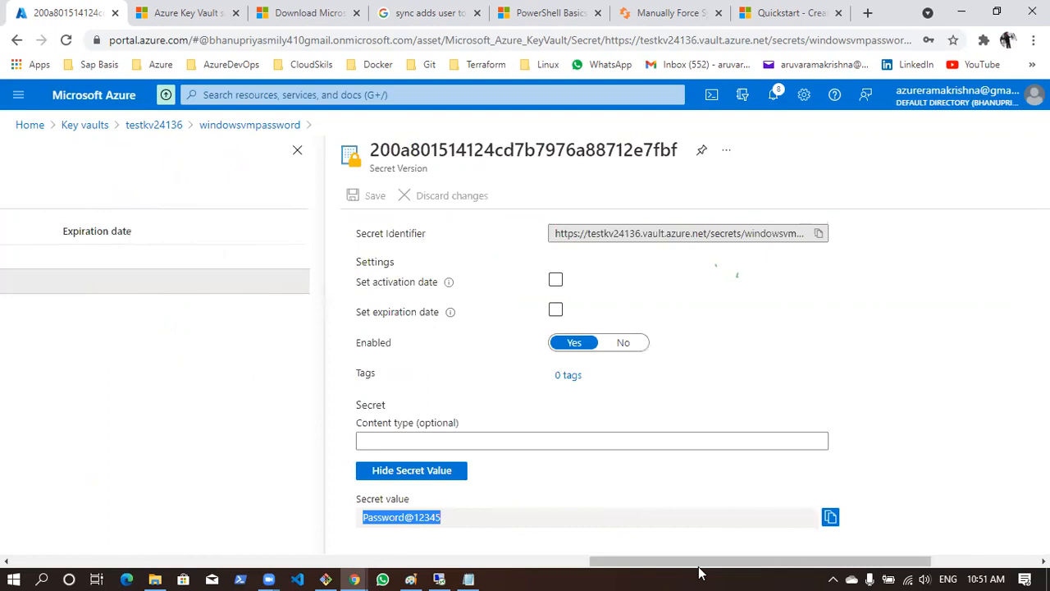
click(875, 552)
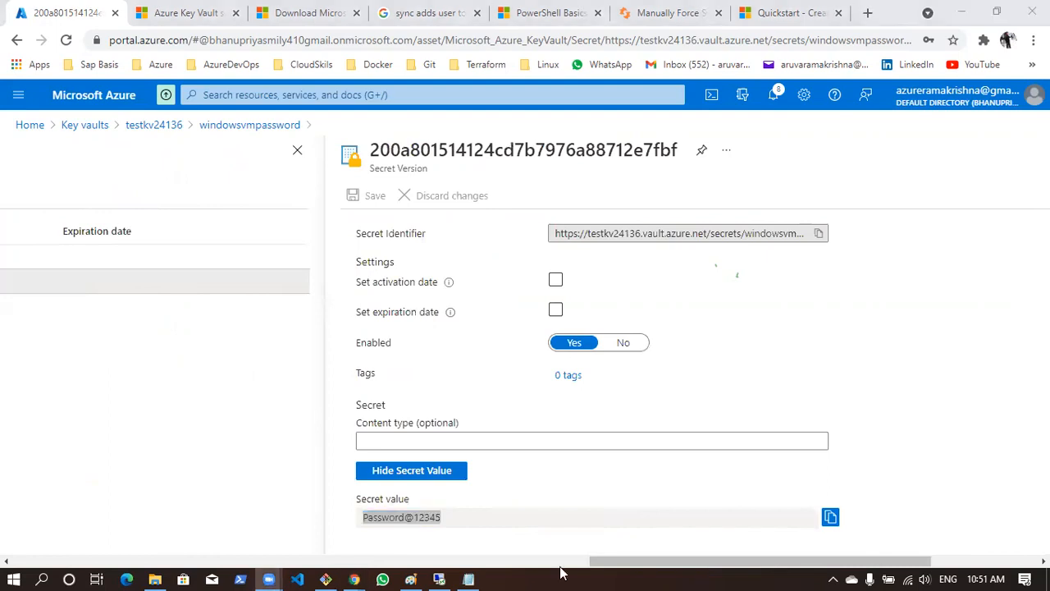
Return to testkv24136, open its access policies and examine the two users listed under the current policies
click(941, 563)
click(233, 125)
click(168, 124)
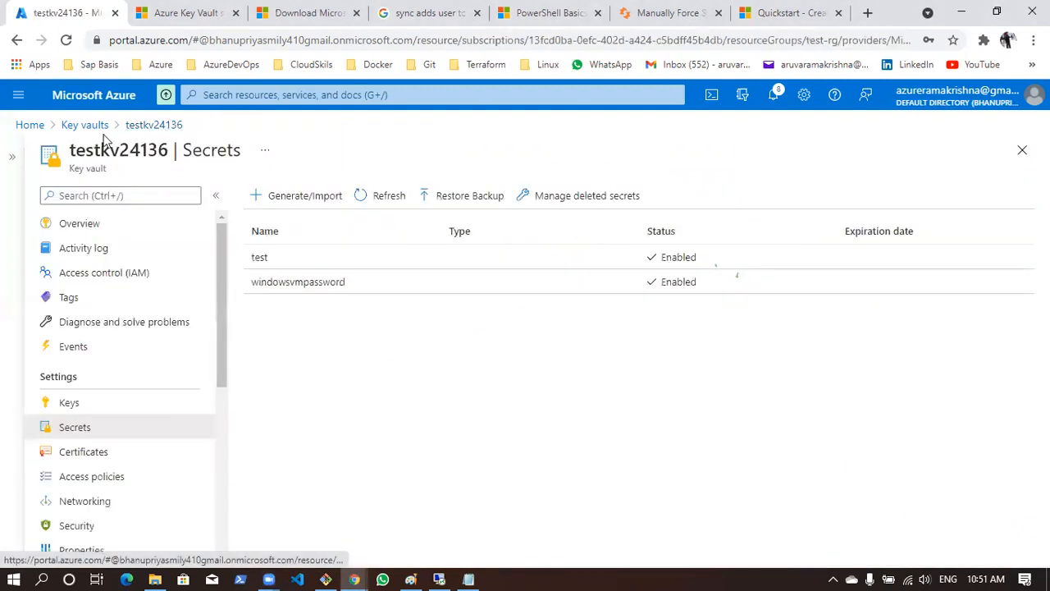
click(111, 475)
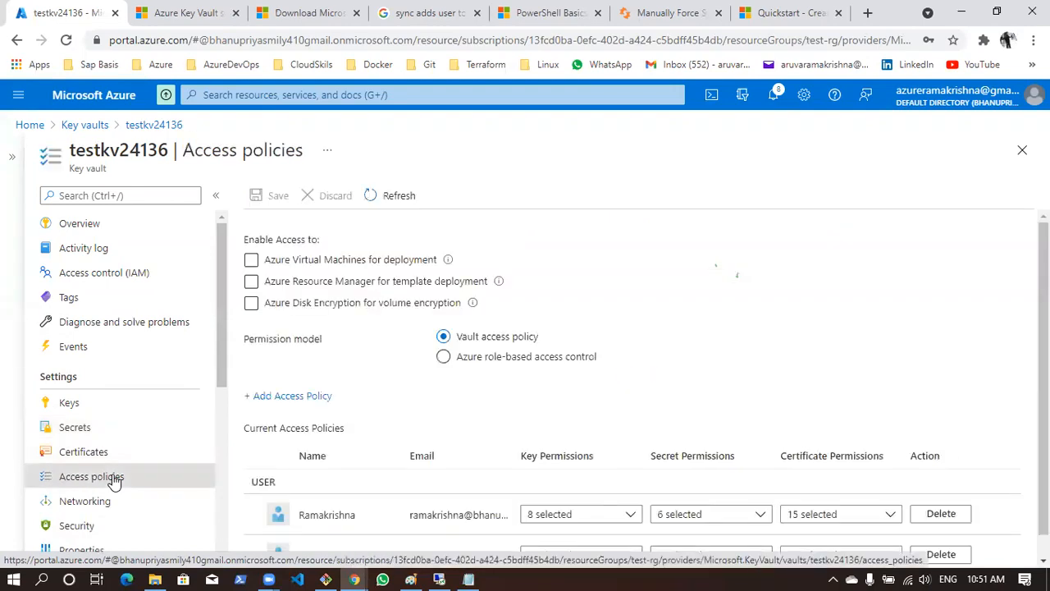
scroll(452, 429, down, 1)
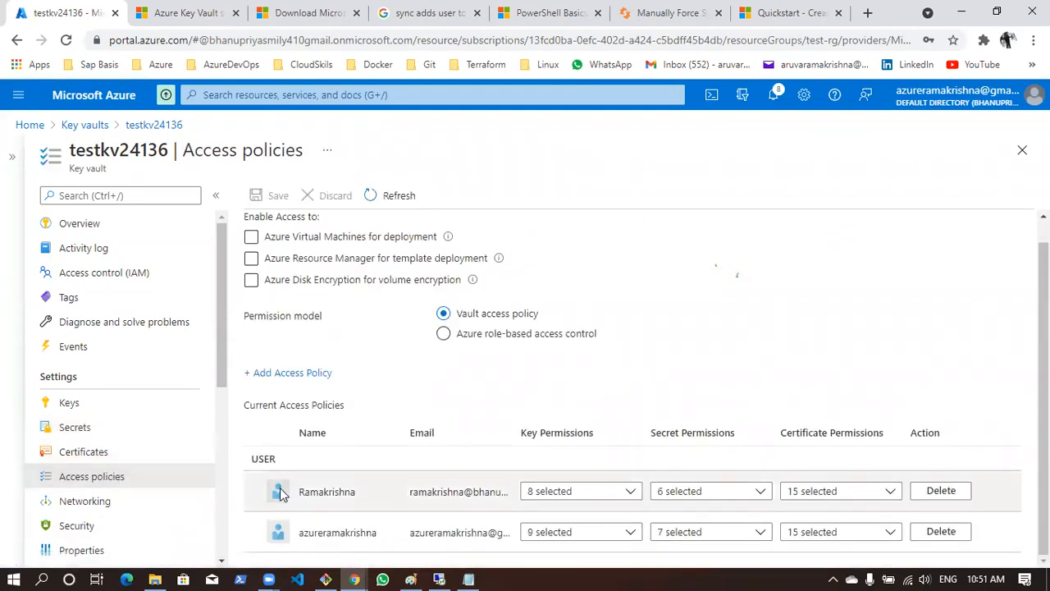
drag(299, 490, 368, 495)
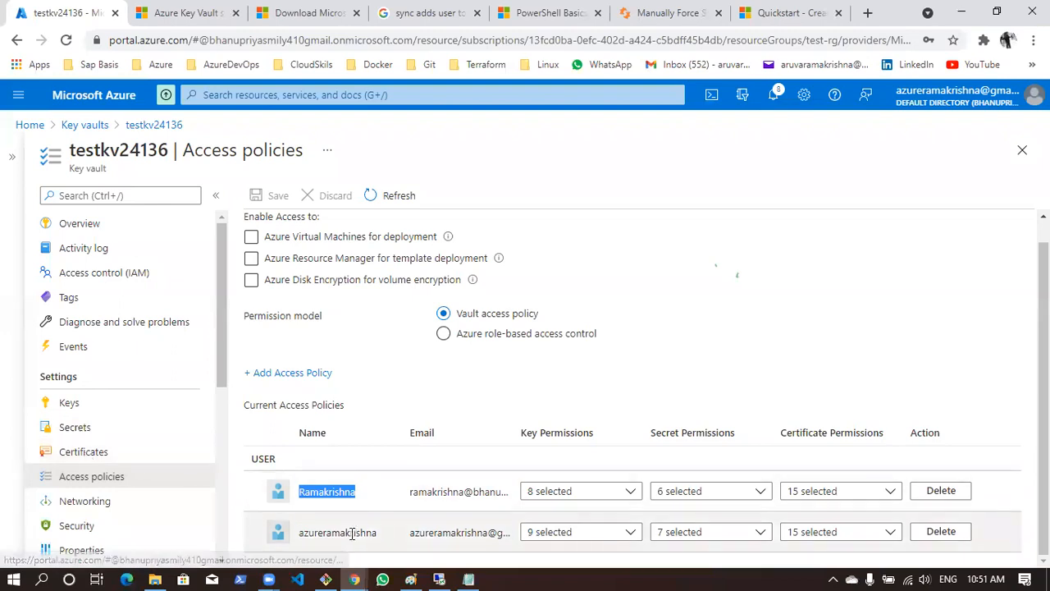
drag(304, 533, 394, 533)
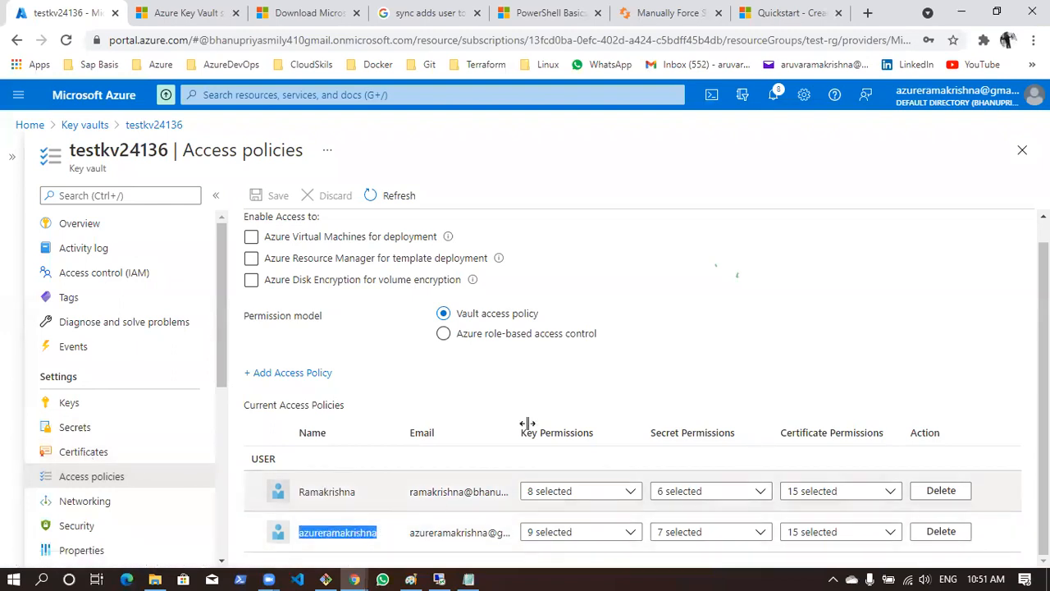
Examine the Enable Access options for virtual machines, Resource Manager and disk encryption in the access policies
scroll(261, 282, up, 1)
drag(252, 233, 329, 234)
click(297, 233)
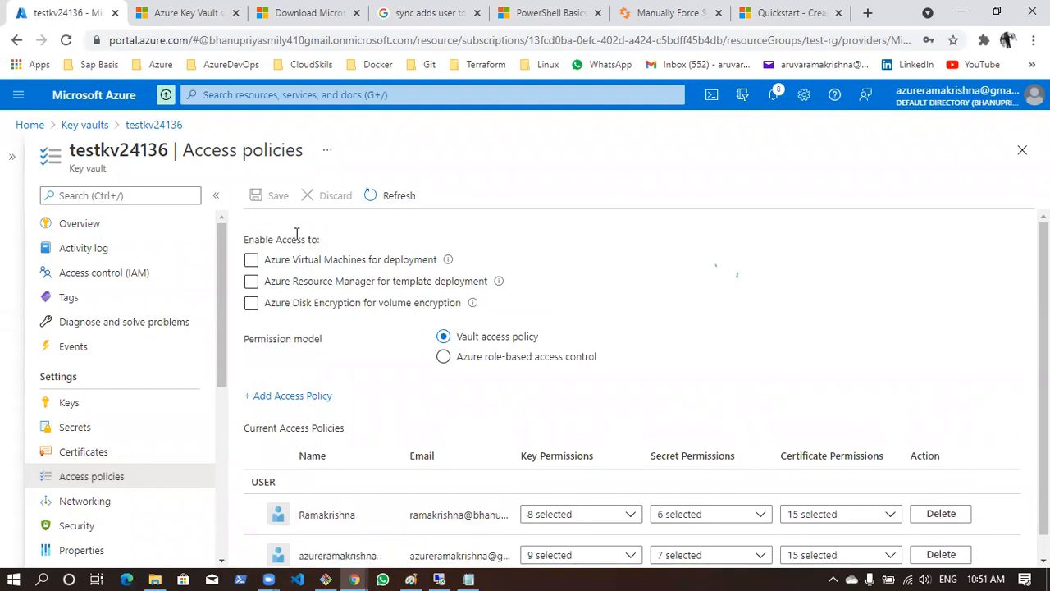
drag(250, 239, 312, 241)
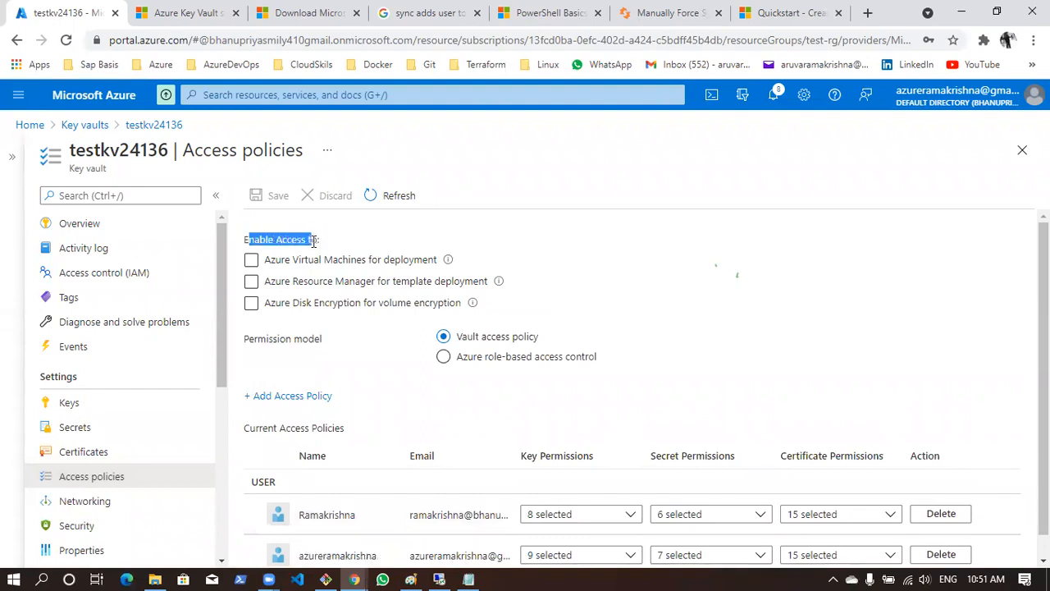
click(365, 232)
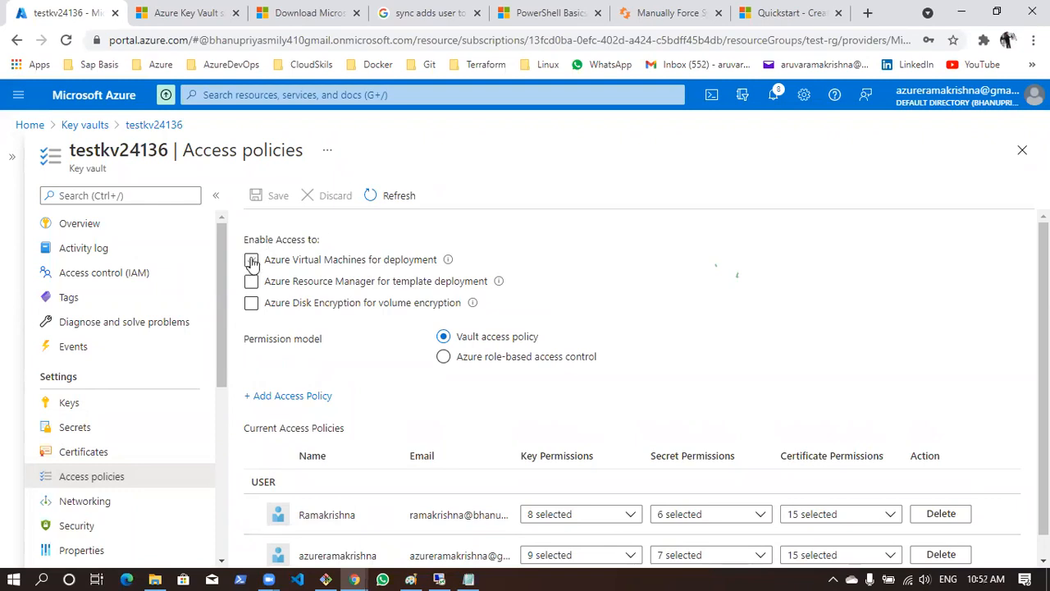
Try enabling vault access for Azure Virtual Machines deployment, Resource Manager template deployment and Azure Disk Encryption, without saving
click(251, 260)
click(253, 318)
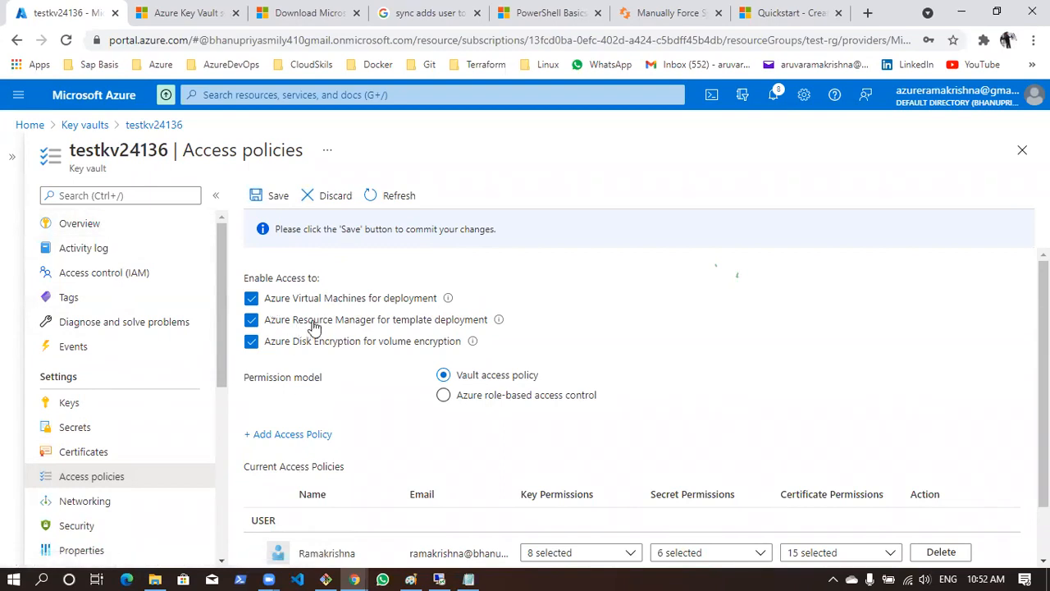
click(251, 298)
click(251, 319)
click(251, 341)
click(252, 302)
scroll(184, 376, down, 5)
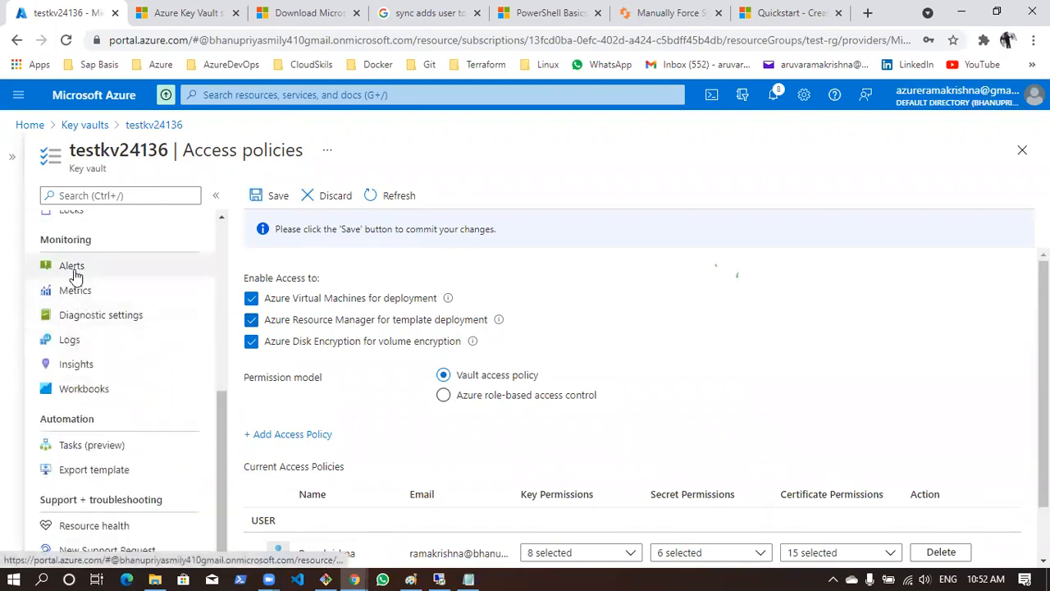
Leave the unsaved access policy changes and look over the vault's Alerts page
click(73, 267)
click(579, 133)
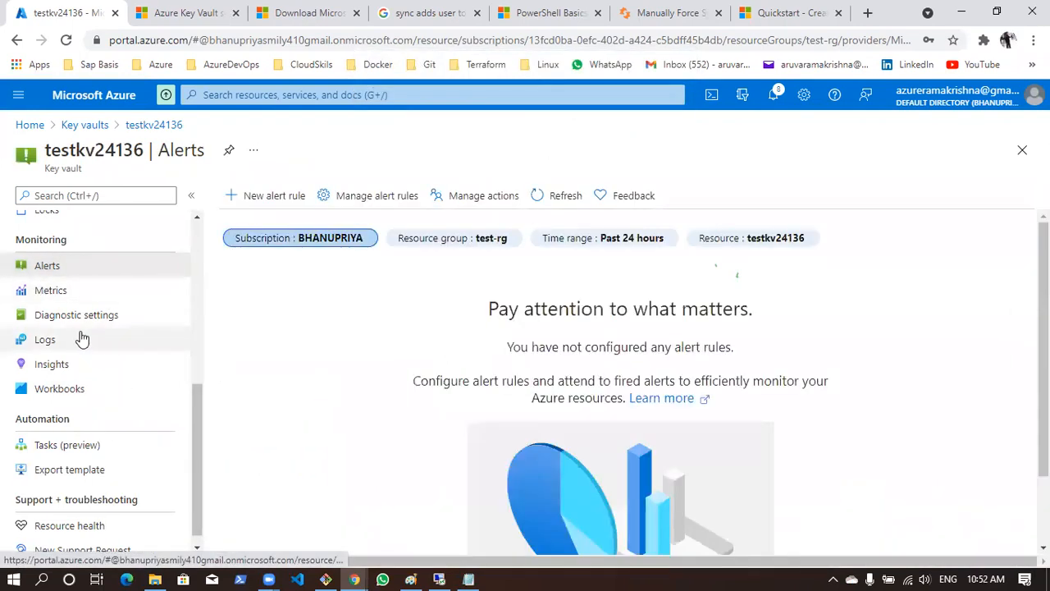
scroll(628, 389, down, 1)
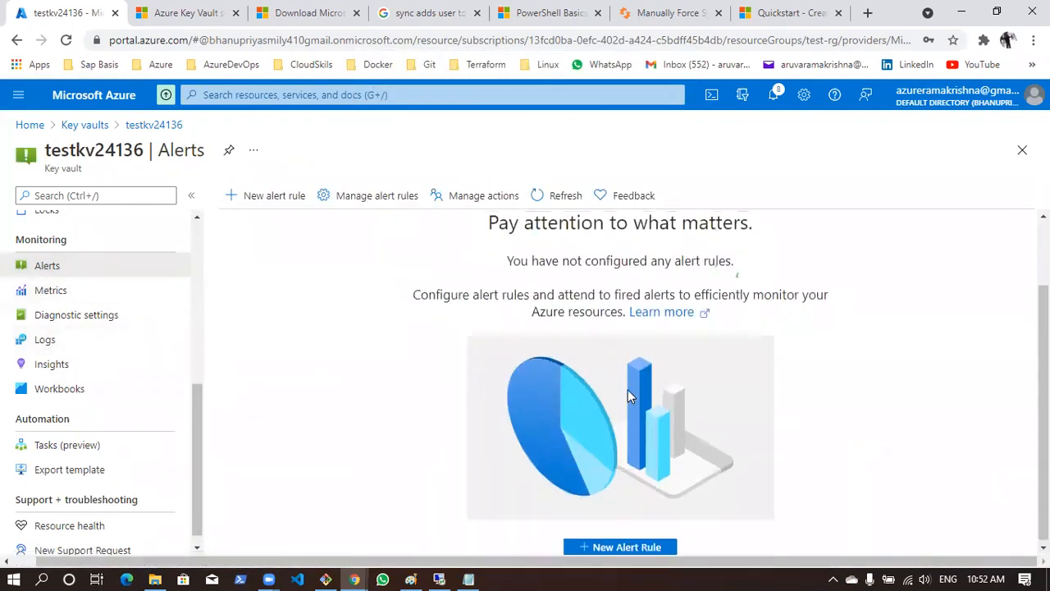
scroll(627, 389, up, 1)
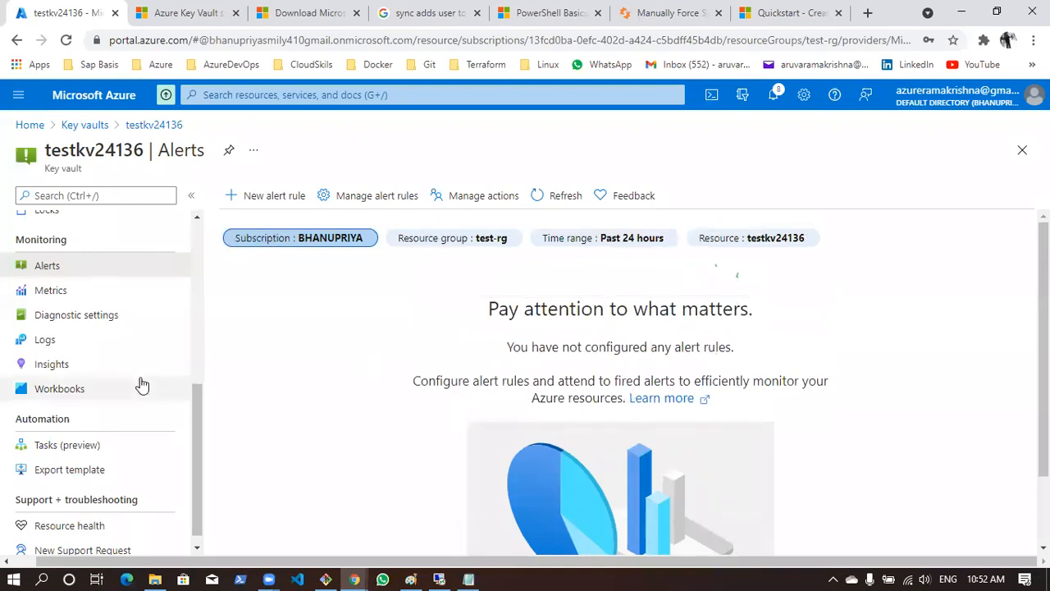
scroll(141, 382, up, 1)
scroll(651, 424, down, 1)
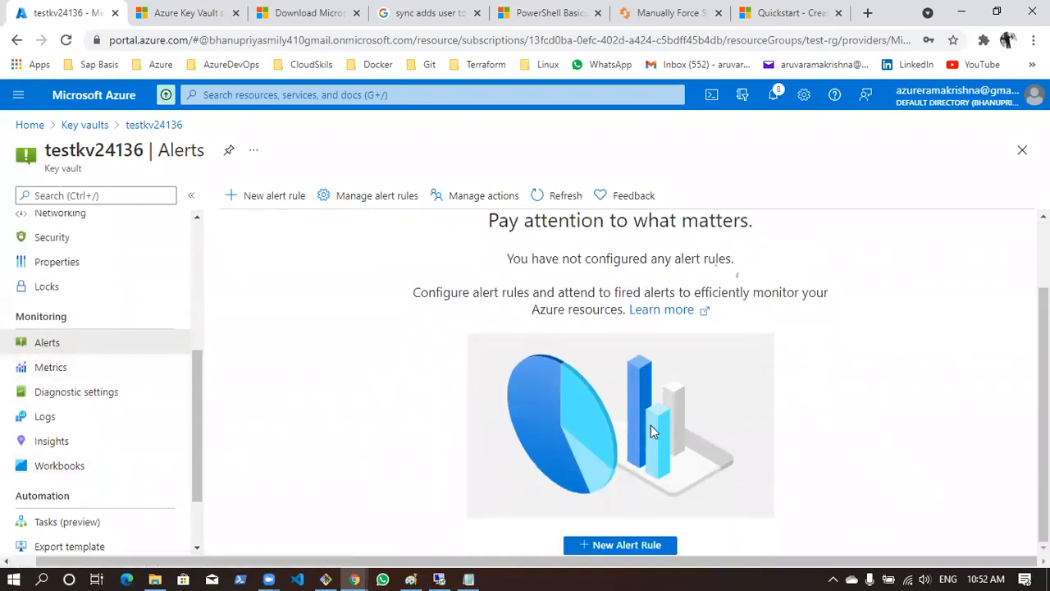
Start a new alert rule for the vault, examine the available condition signals and leave without creating the rule
click(650, 546)
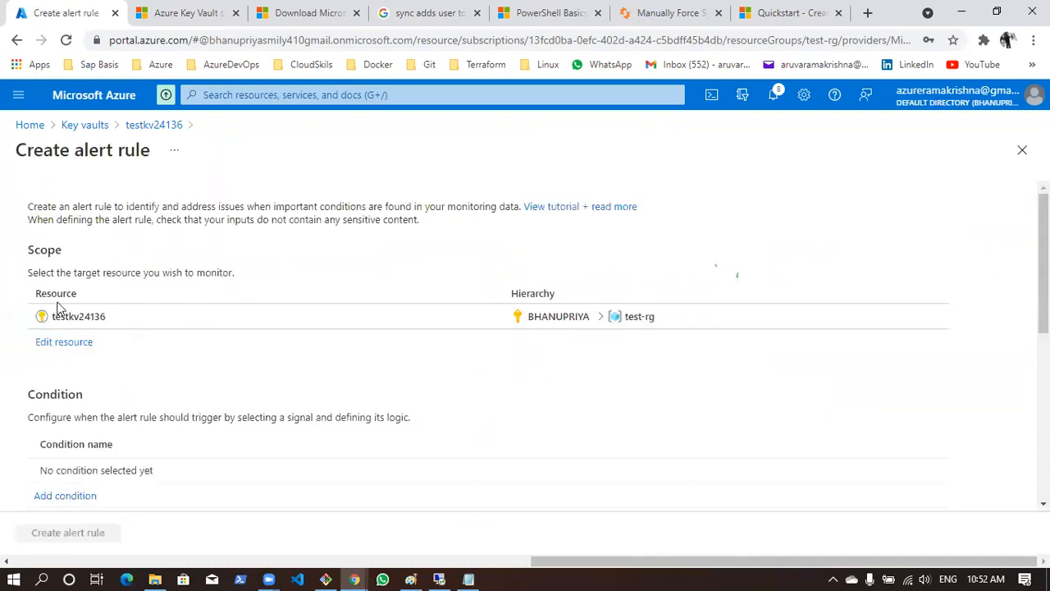
drag(36, 265, 82, 266)
scroll(179, 371, down, 2)
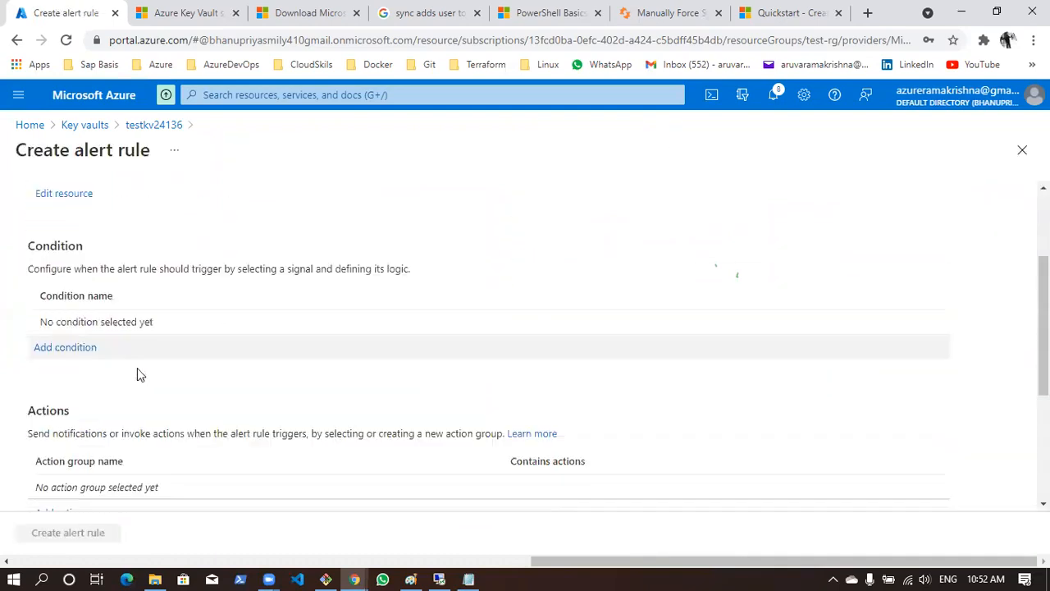
click(73, 348)
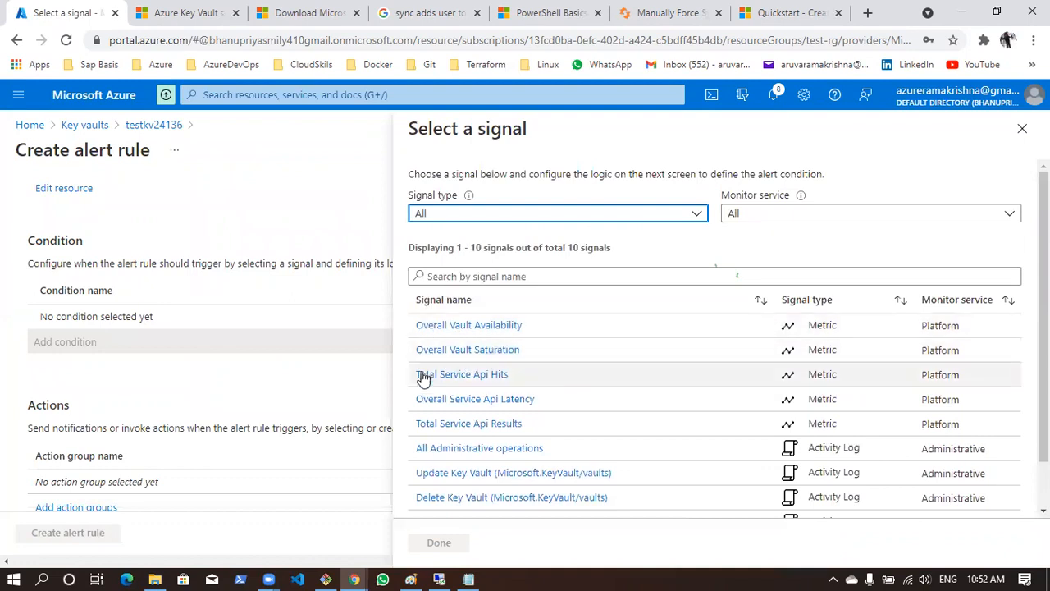
scroll(542, 383, down, 2)
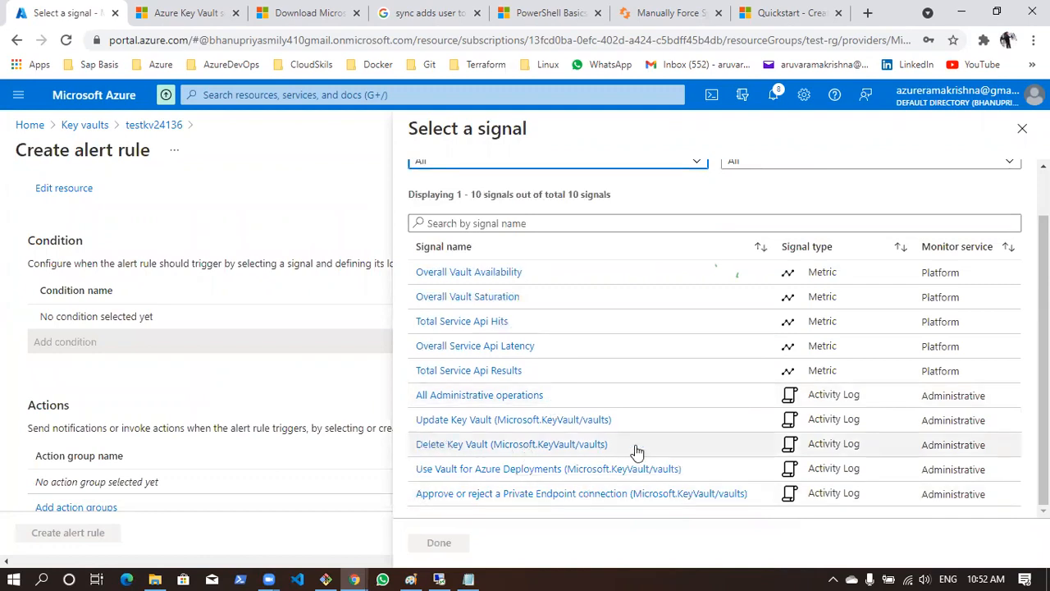
scroll(749, 451, up, 2)
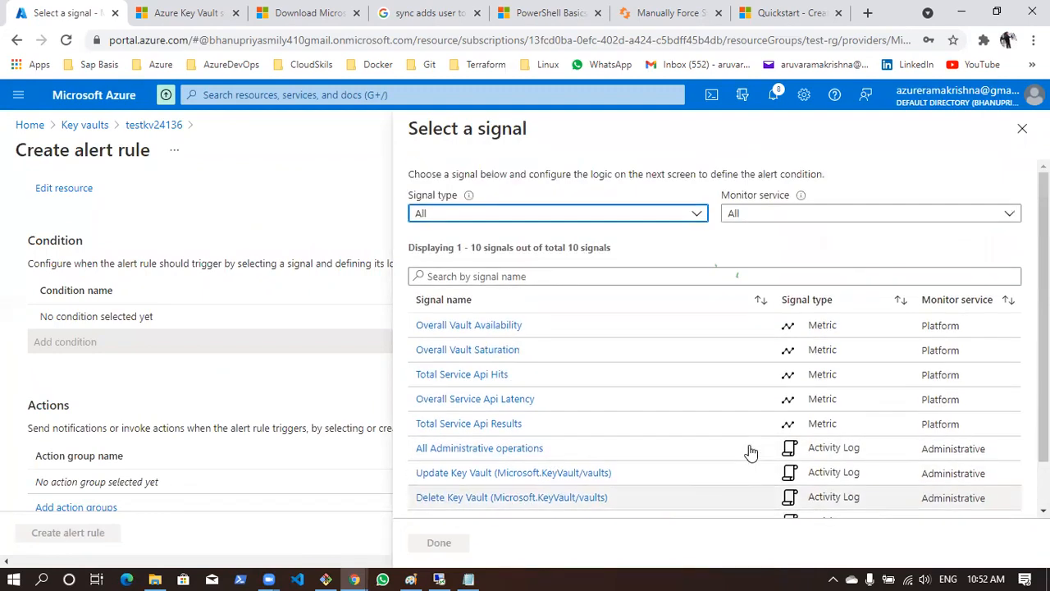
click(1022, 129)
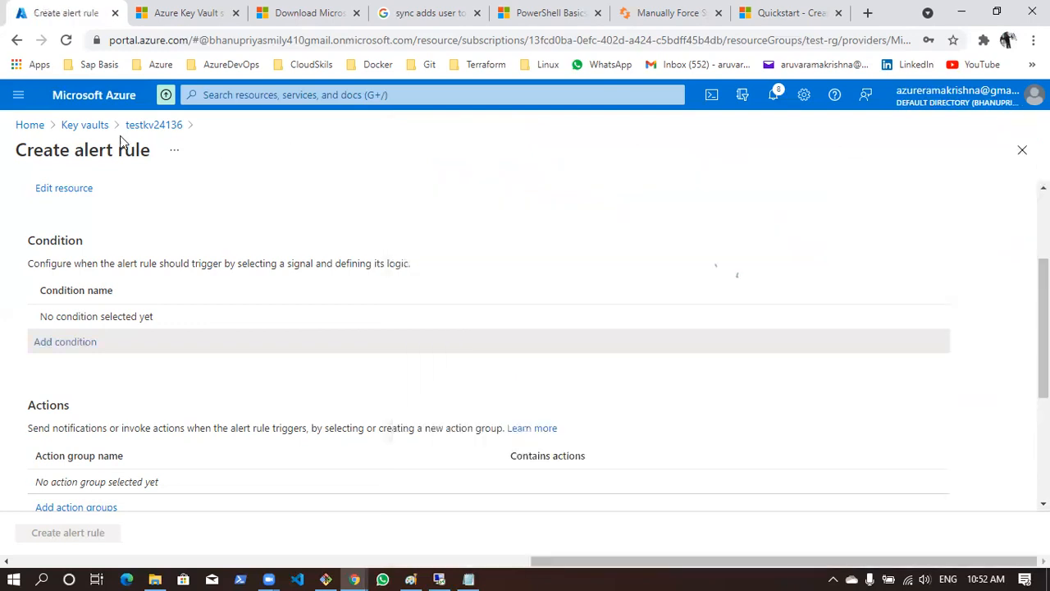
click(143, 126)
Chart the vault's Overall Service Api Latency metric and list the other available metrics
click(82, 369)
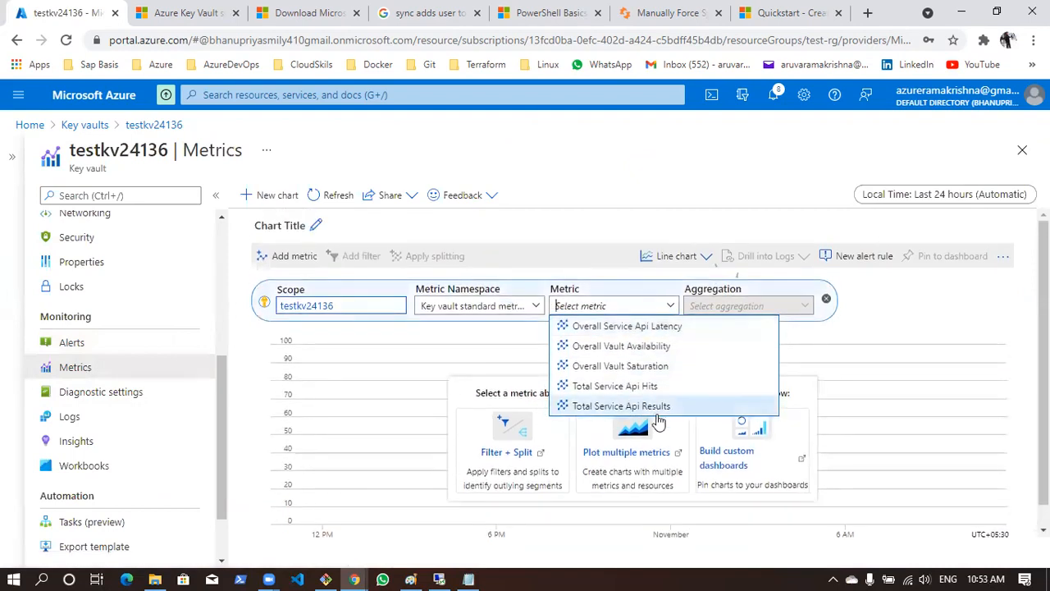
click(578, 326)
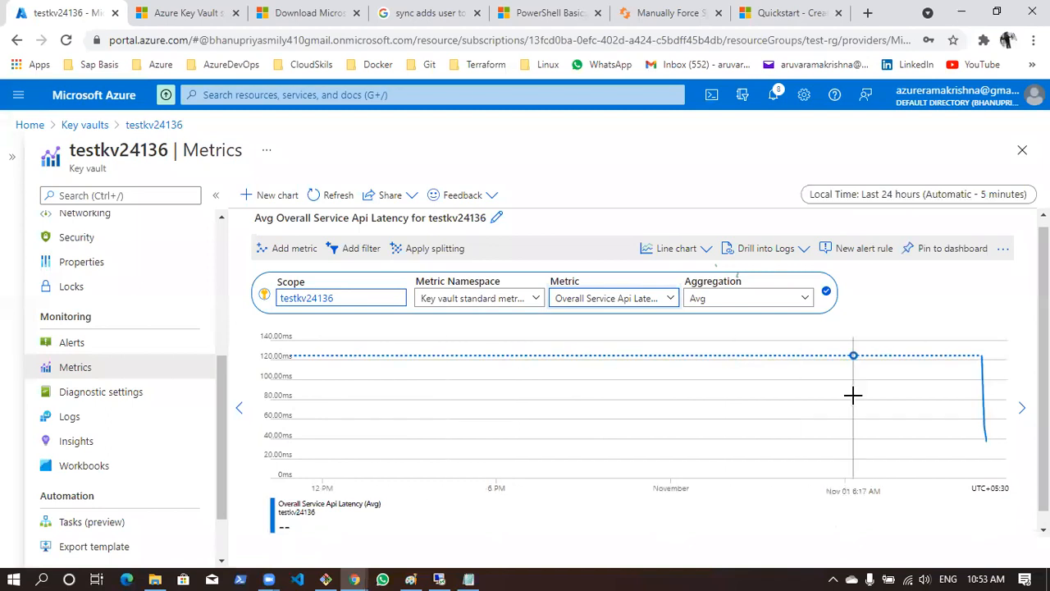
scroll(853, 393, down, 1)
click(619, 293)
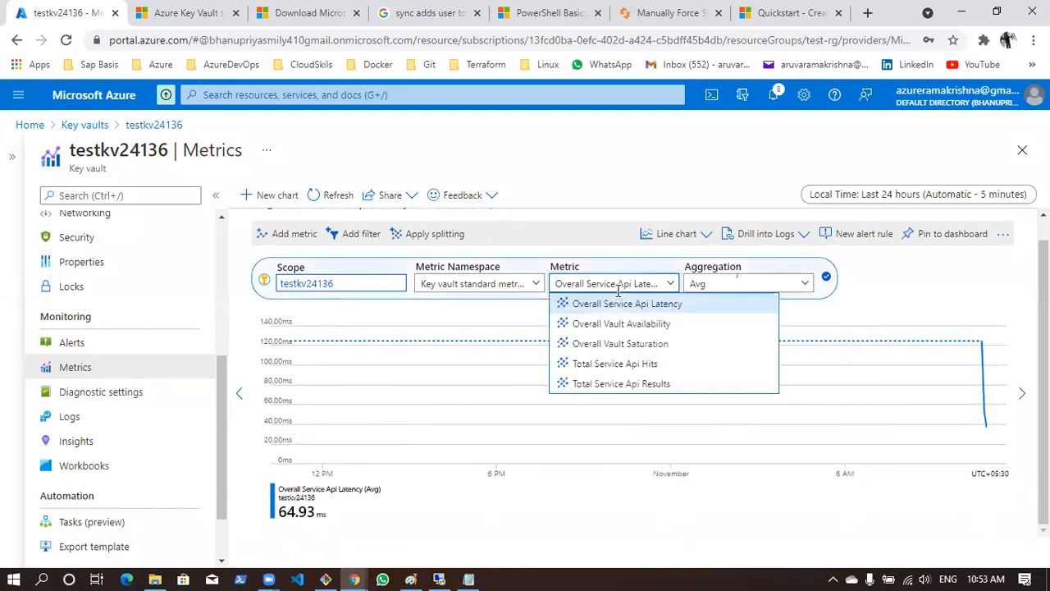
View the vault's automation tasks, new support request and resource health pages
scroll(218, 418, down, 1)
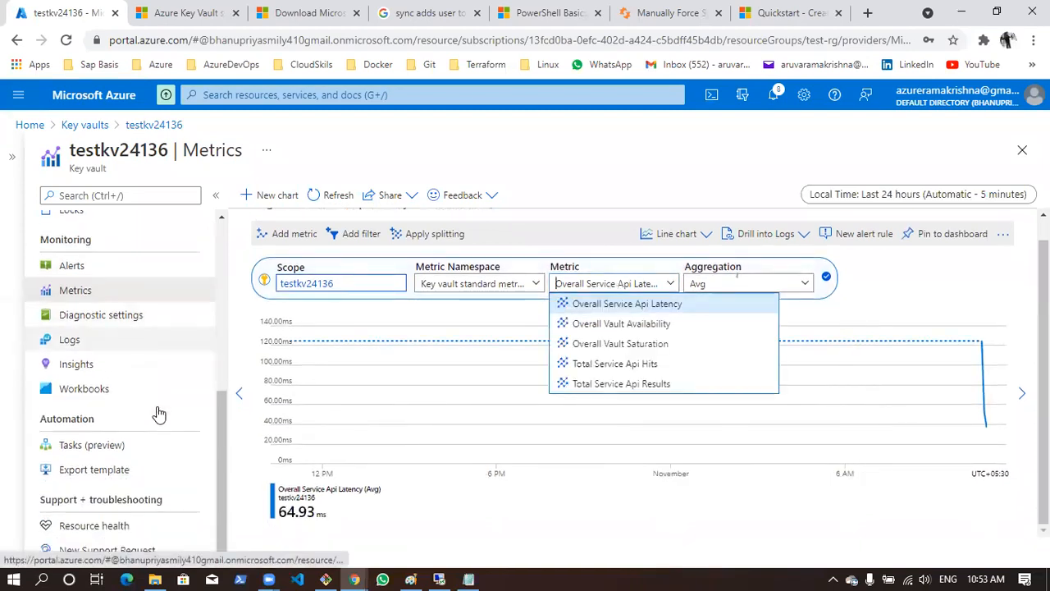
click(92, 448)
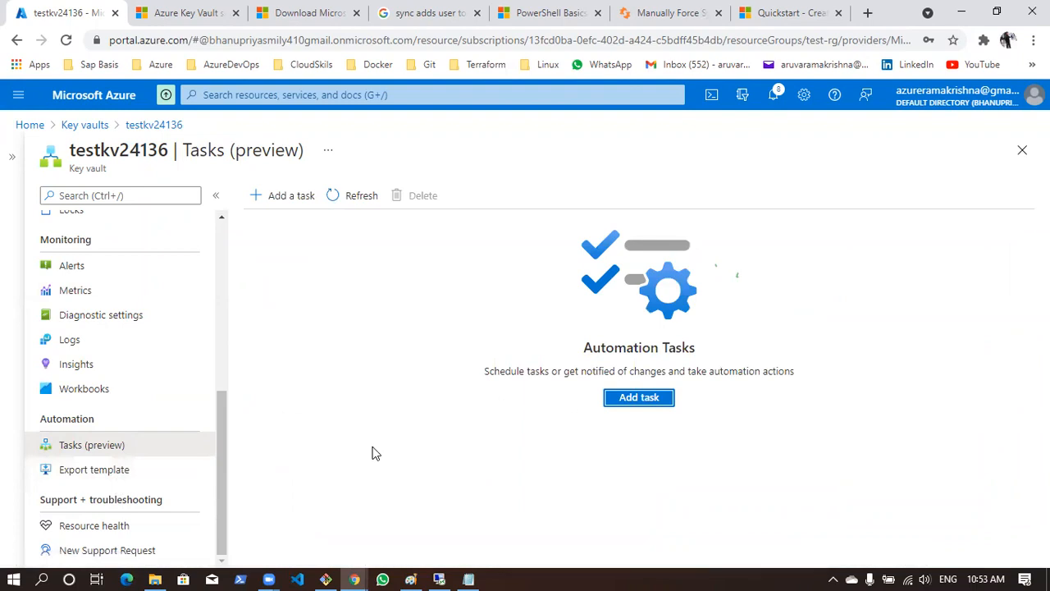
click(80, 548)
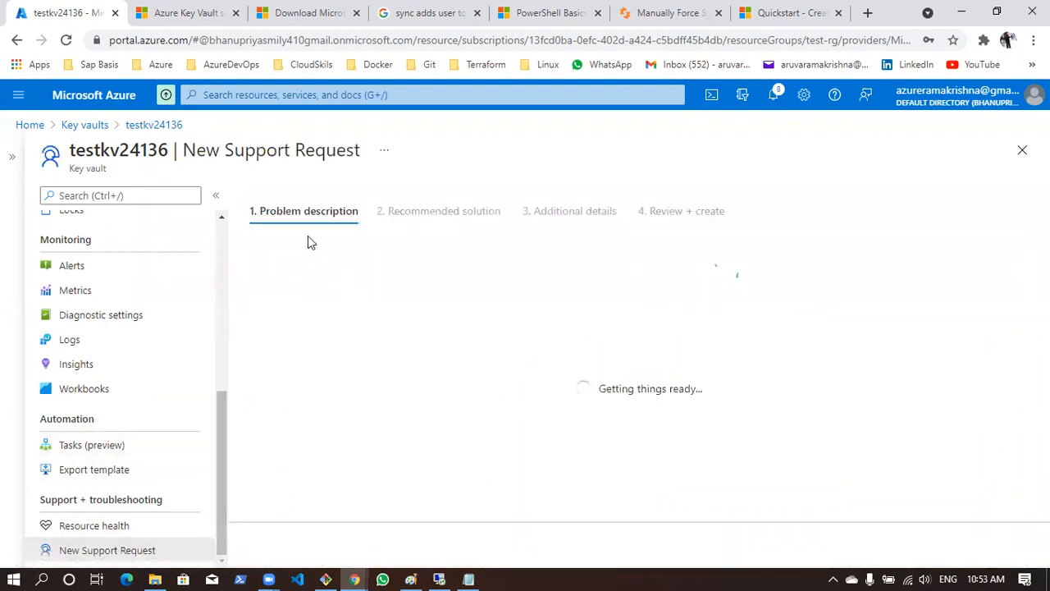
click(115, 528)
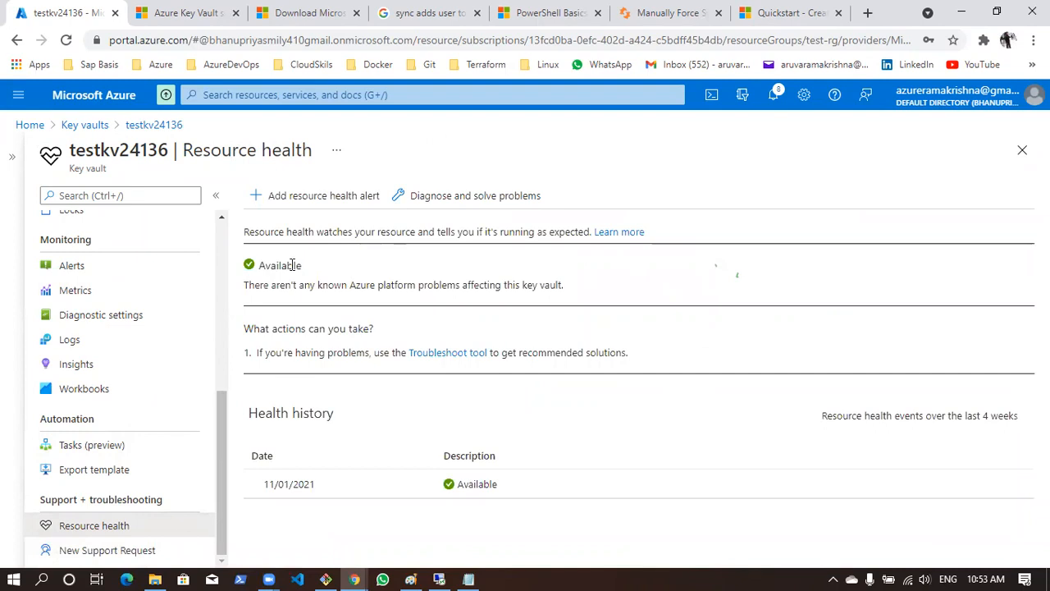
Examine the common problem categories under Diagnose and solve problems, and return to the vault's overview
scroll(182, 341, up, 10)
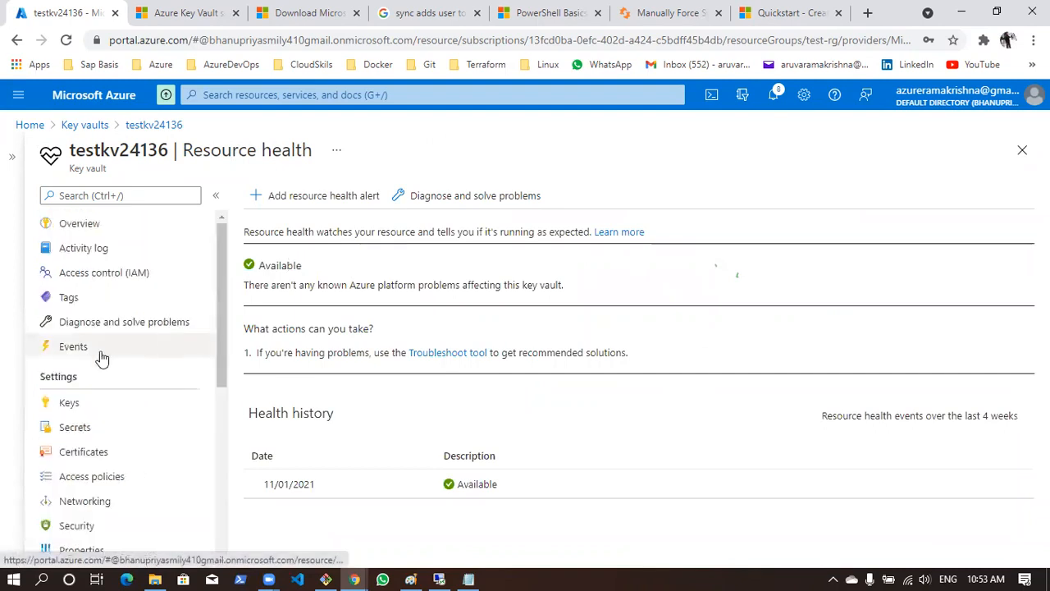
click(90, 326)
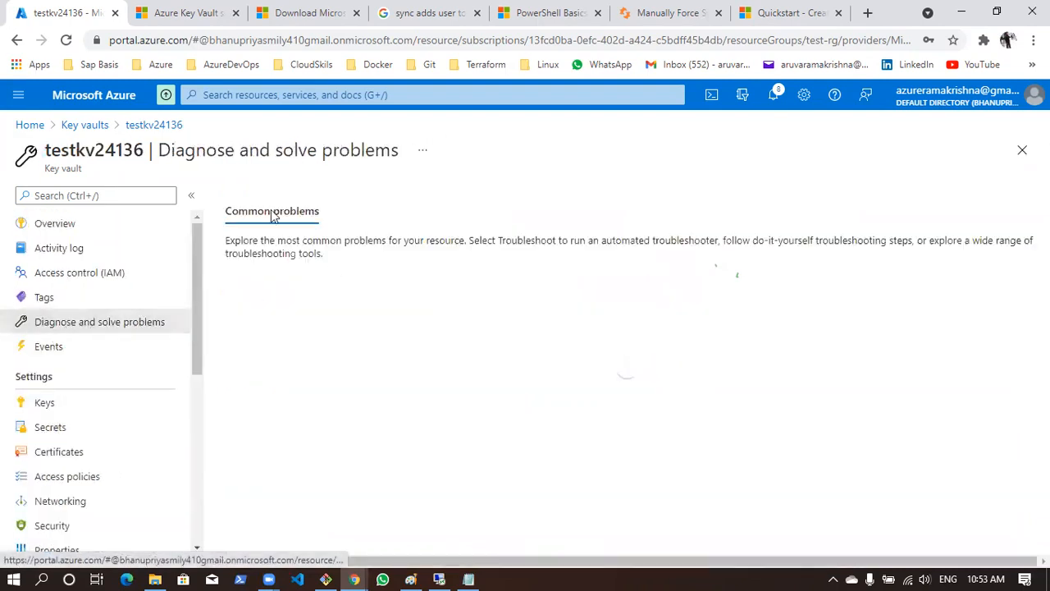
scroll(403, 455, down, 3)
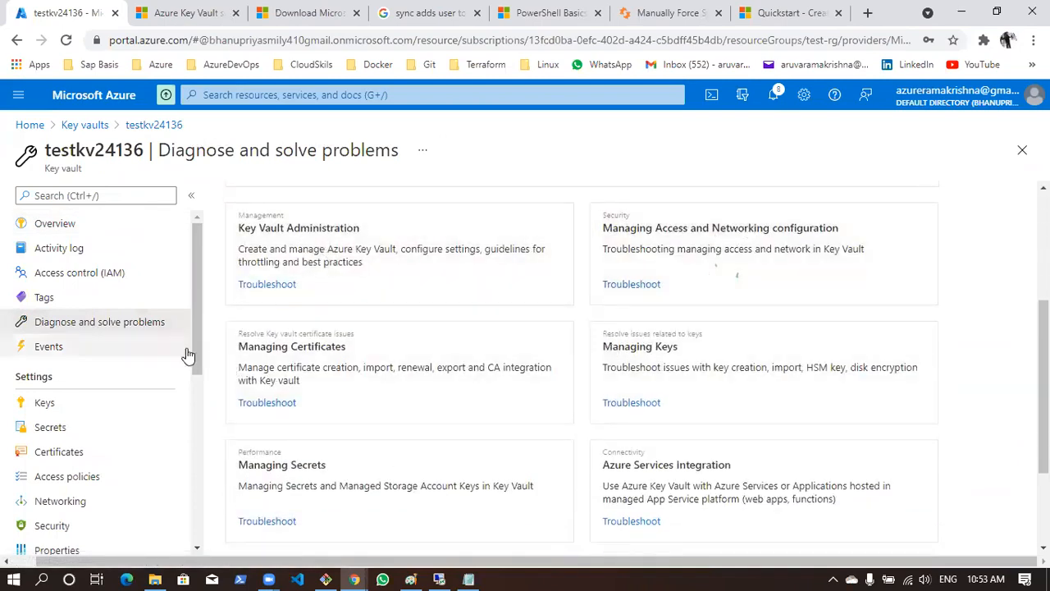
scroll(292, 348, down, 2)
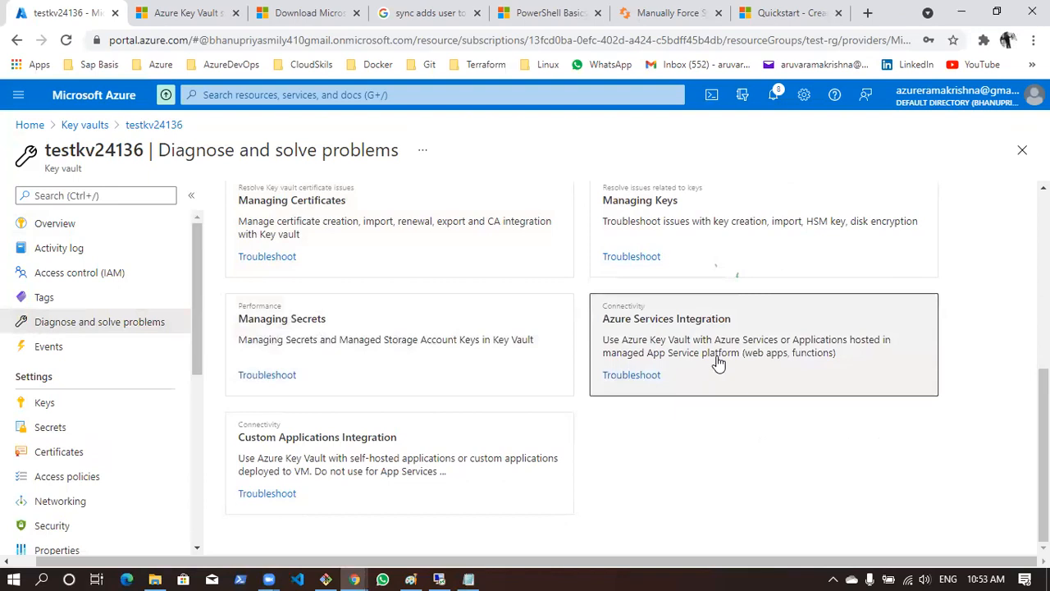
scroll(534, 435, up, 5)
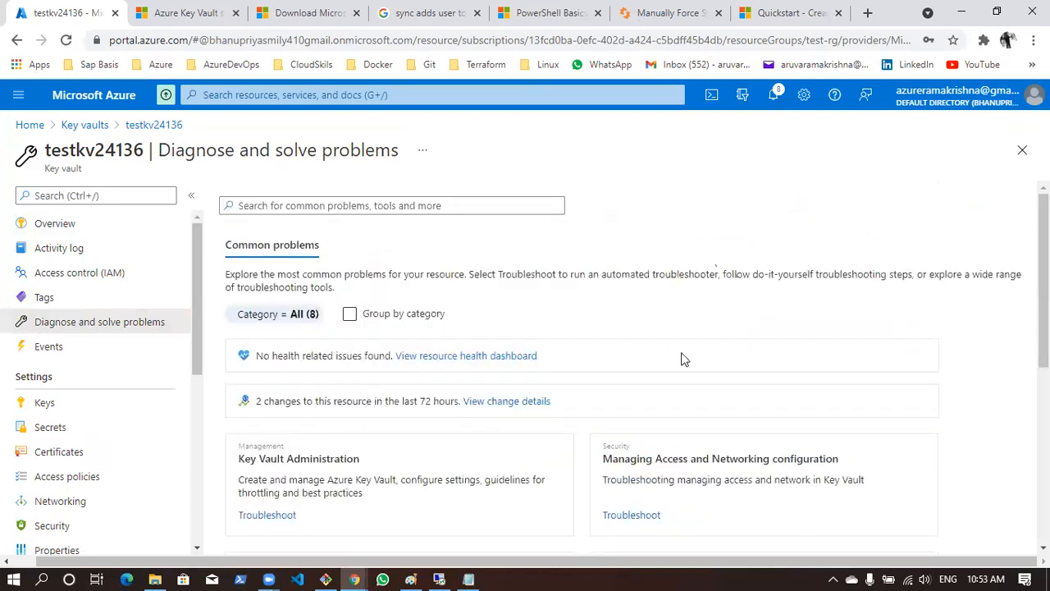
scroll(685, 359, down, 1)
scroll(738, 320, up, 1)
click(49, 224)
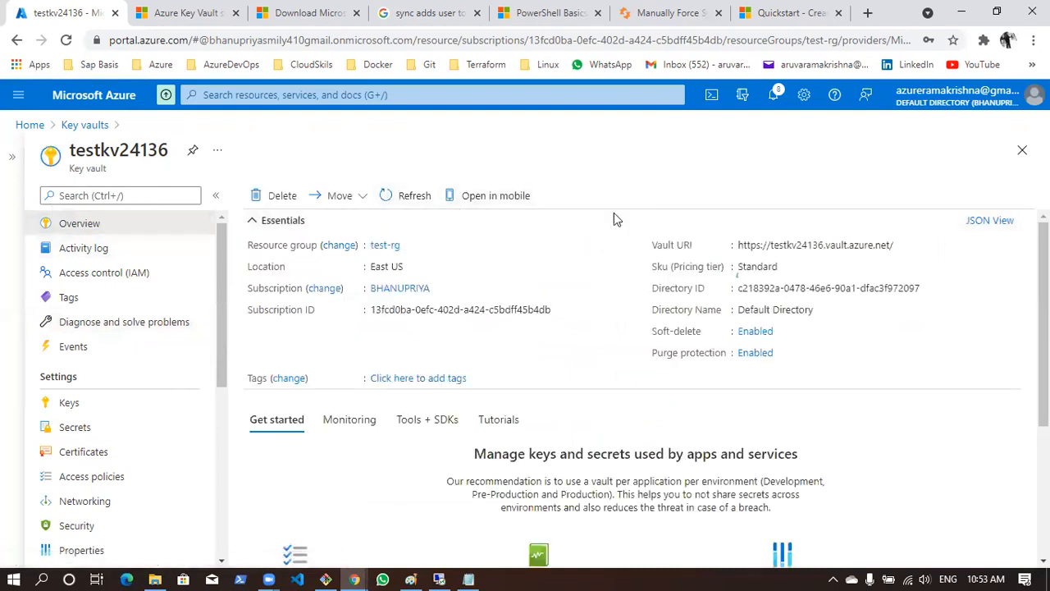
Switch to Notepad and replace the heading Azure Keyvault with App services
click(468, 579)
key(ctrl+shift+Left)
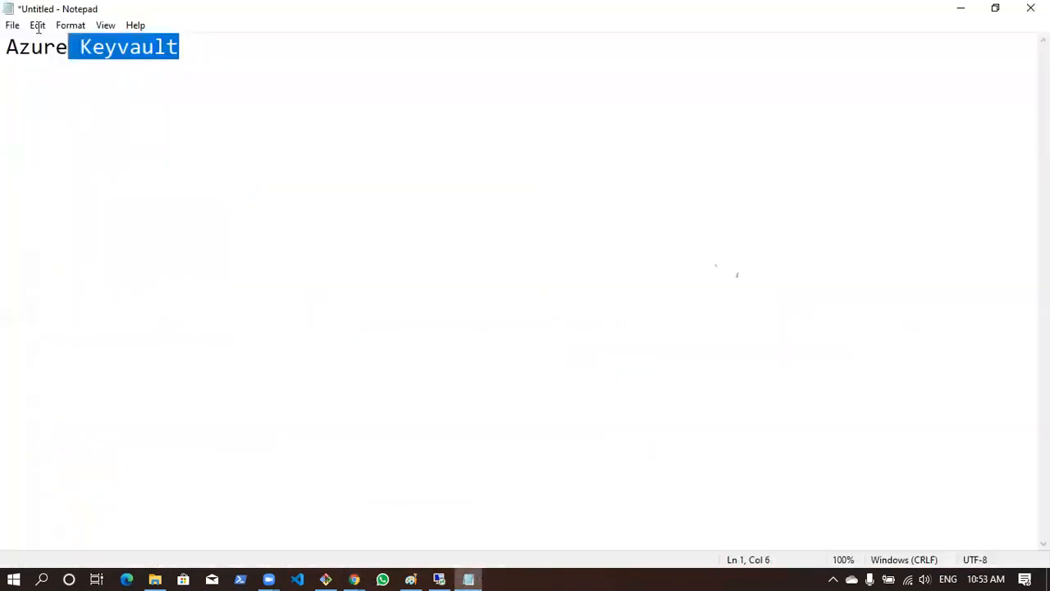
key(ctrl+shift+Left)
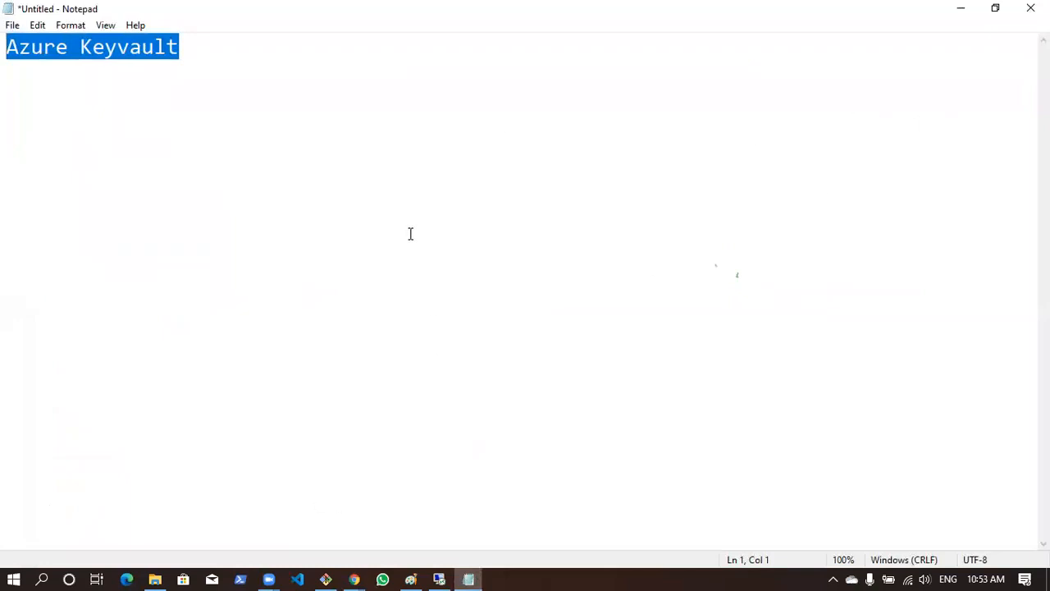
key(ctrl+x)
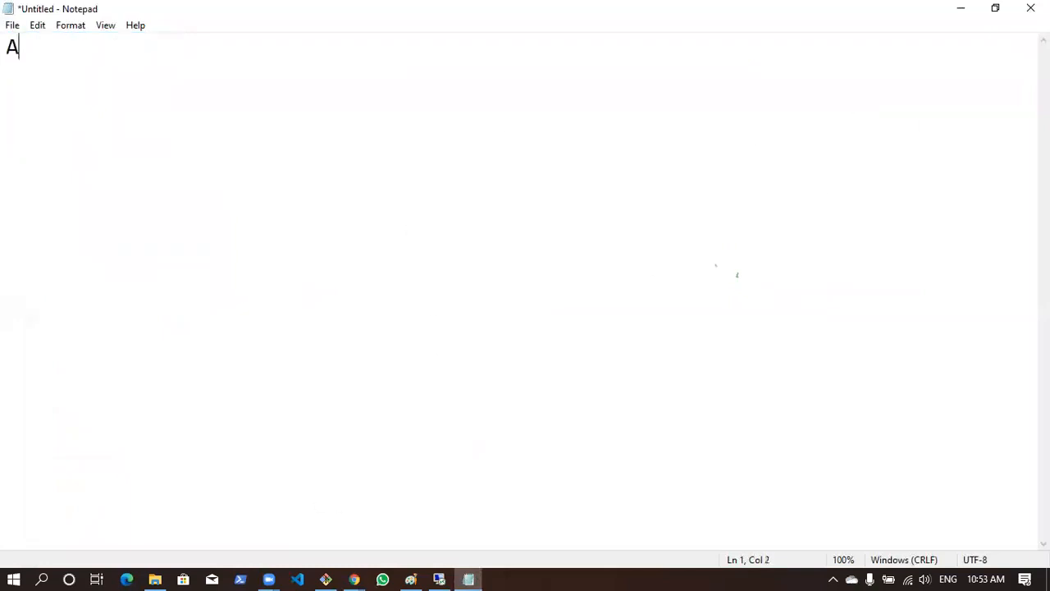
text(App services)
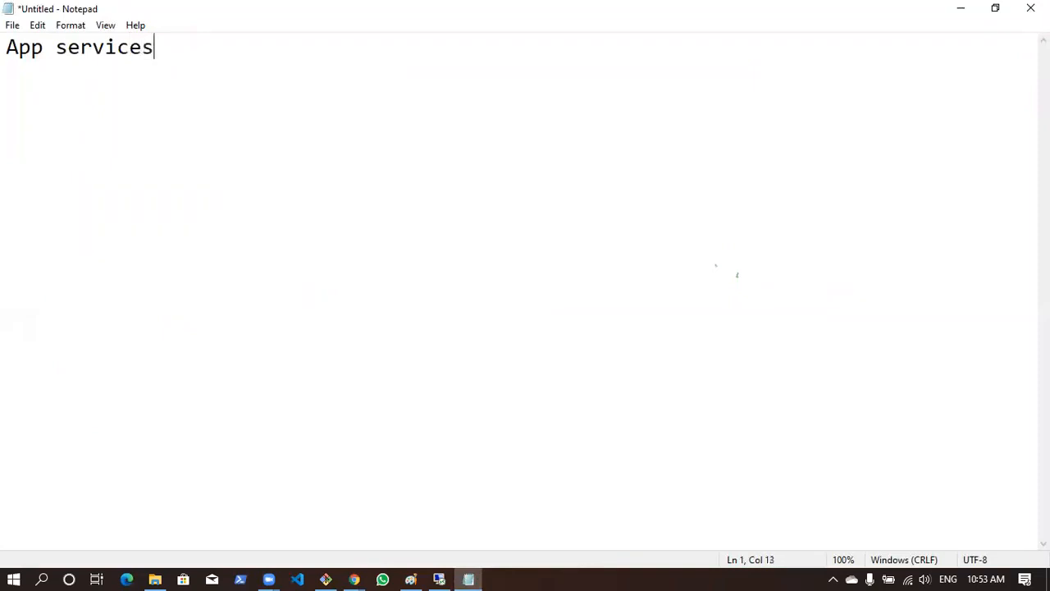